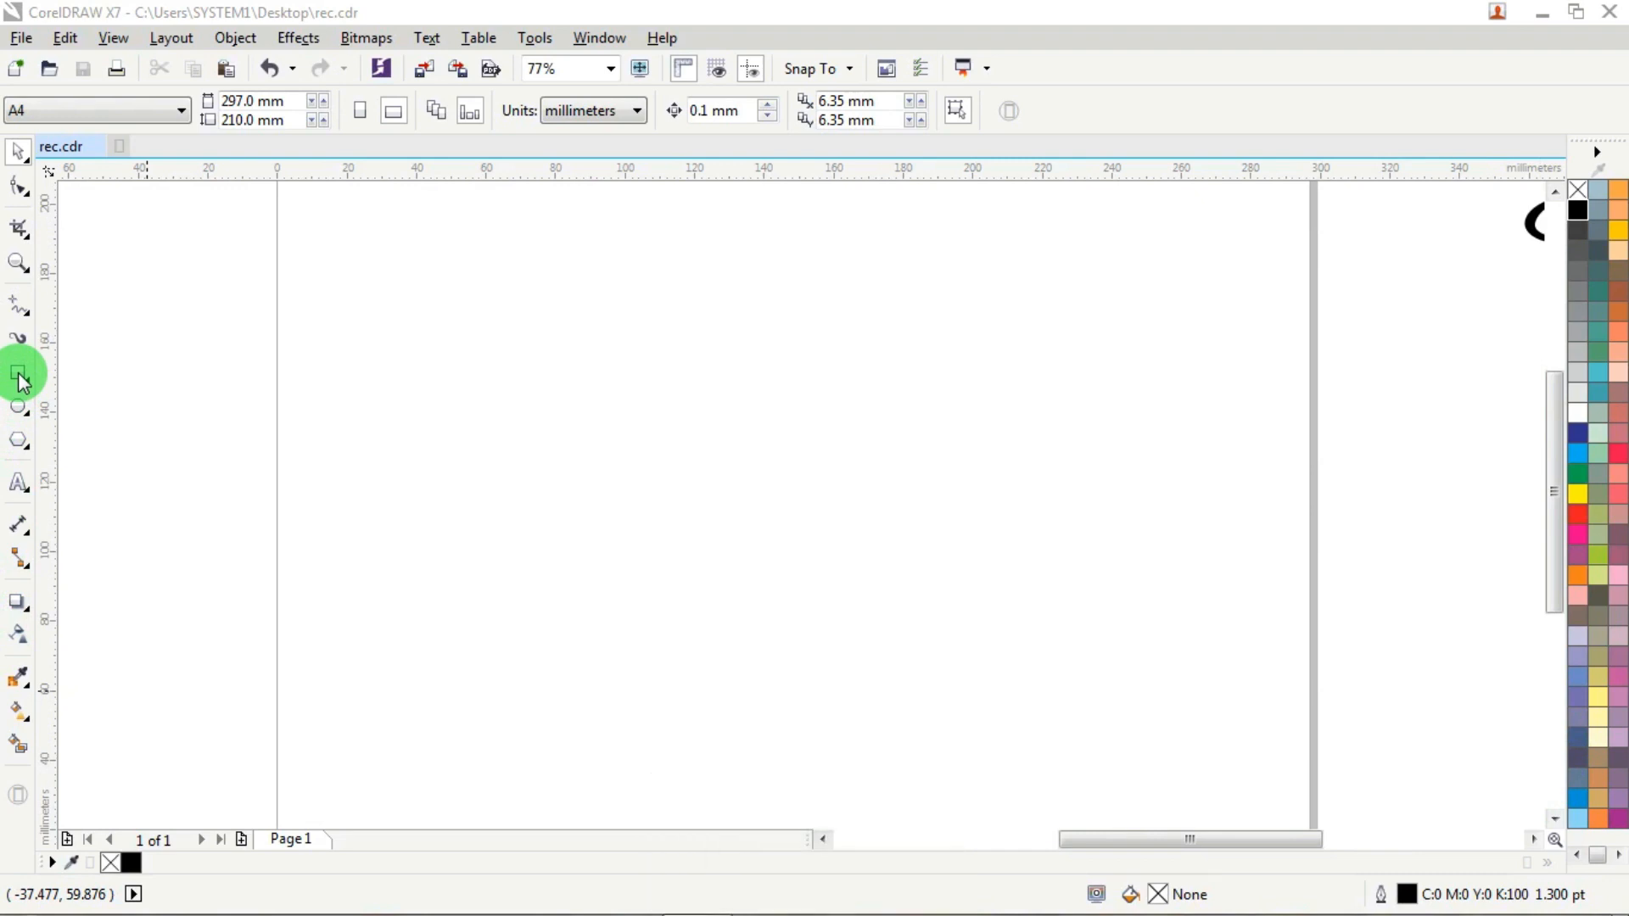
# Step: Draw a rectangle about 163 mm wide and 109 mm high near the middle of the page
pyautogui.click(19, 373)
pyautogui.moveTo(461, 290); pyautogui.dragTo(1027, 669)
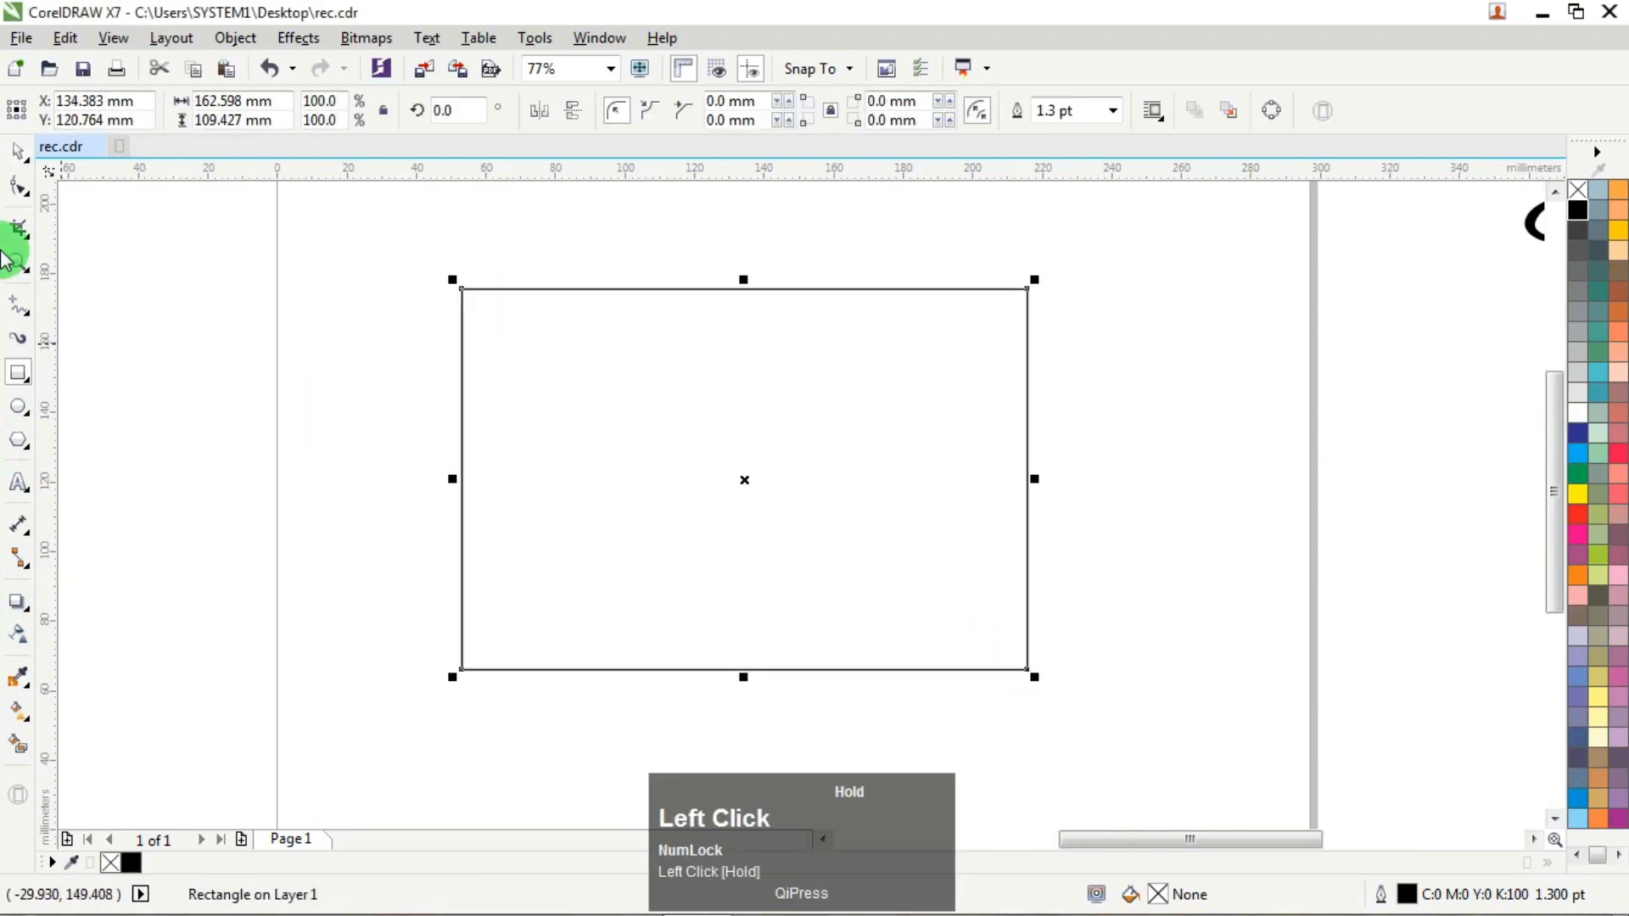
pyautogui.click(17, 155)
# Step: Switch the document units to inches and resize the rectangle to 8.8 by 5.8 inches
pyautogui.click(482, 226)
pyautogui.click(582, 111)
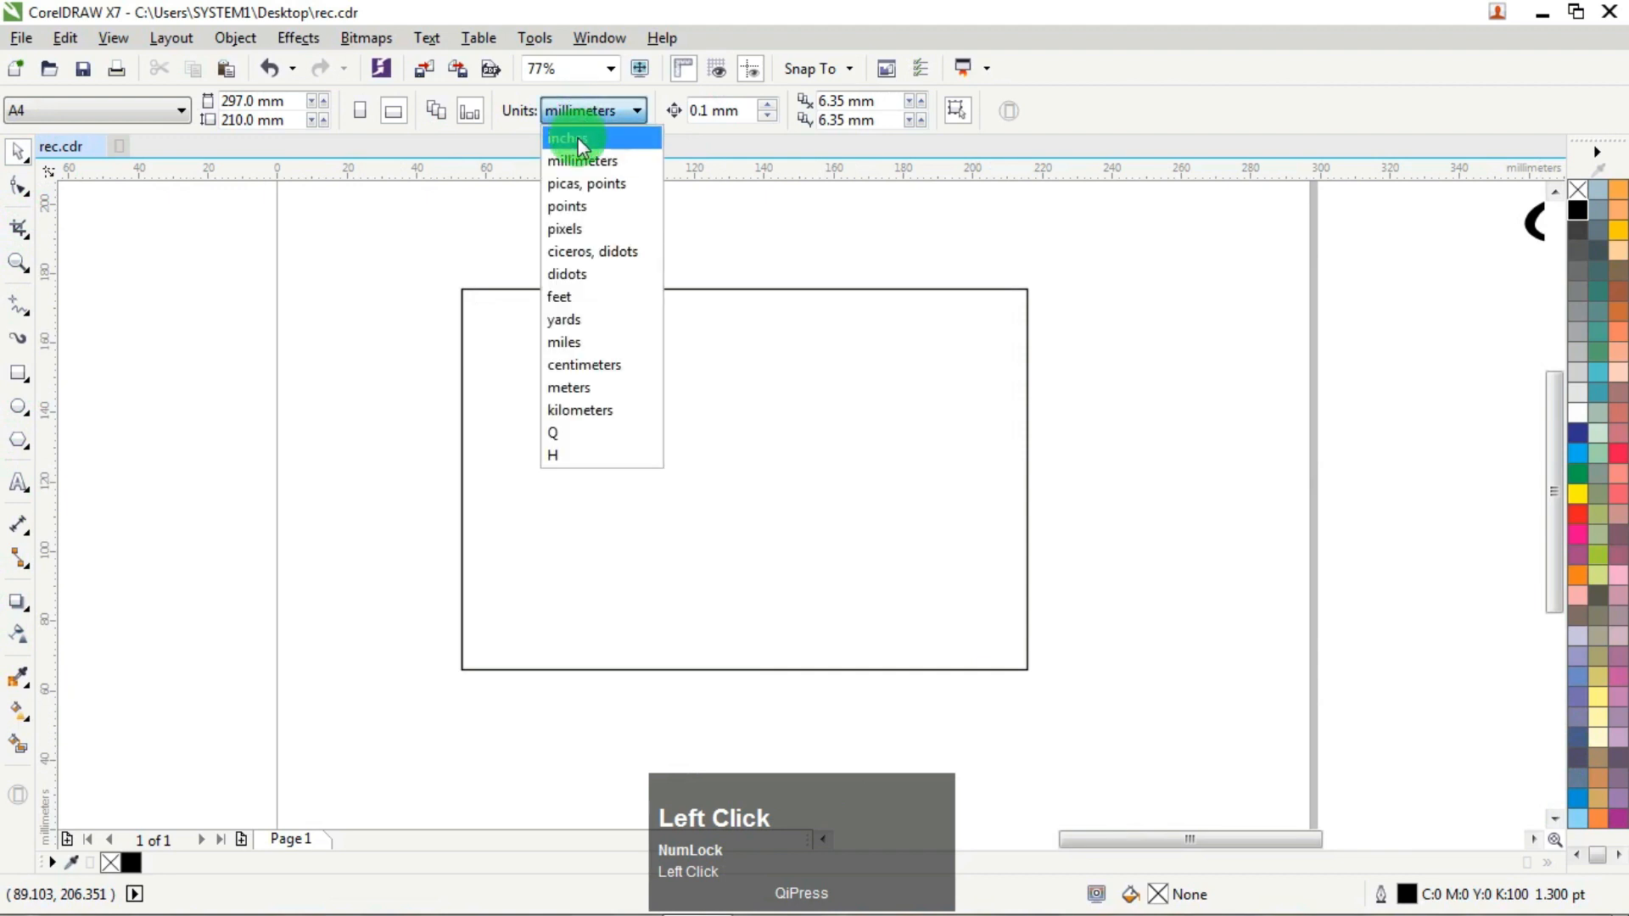
pyautogui.click(578, 138)
pyautogui.click(636, 371)
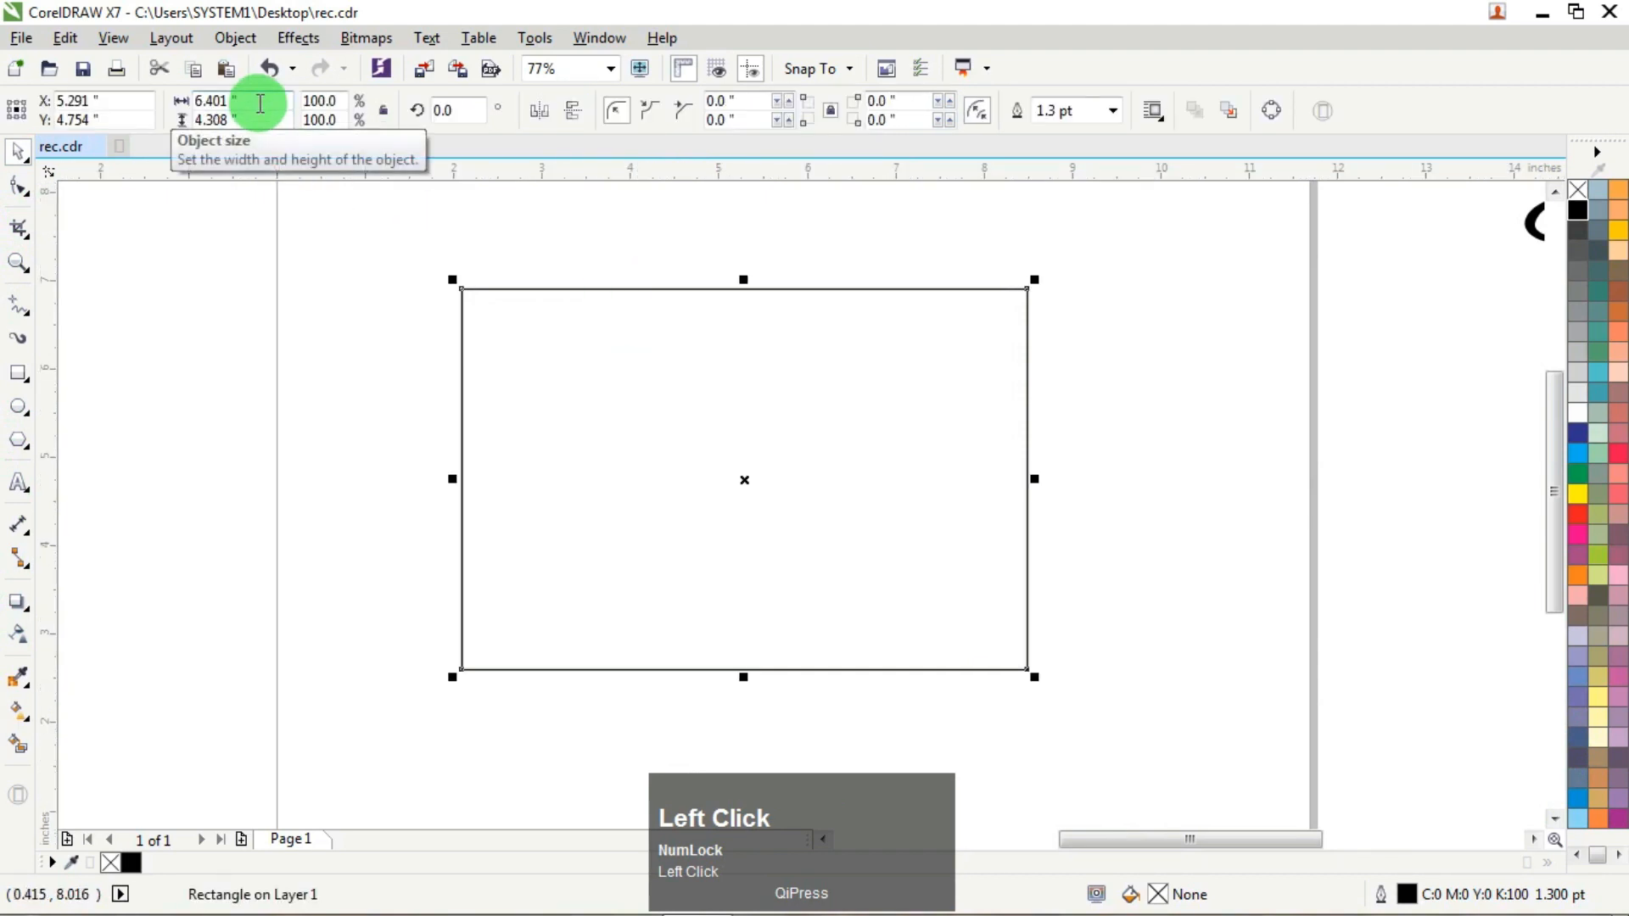
pyautogui.click(260, 103)
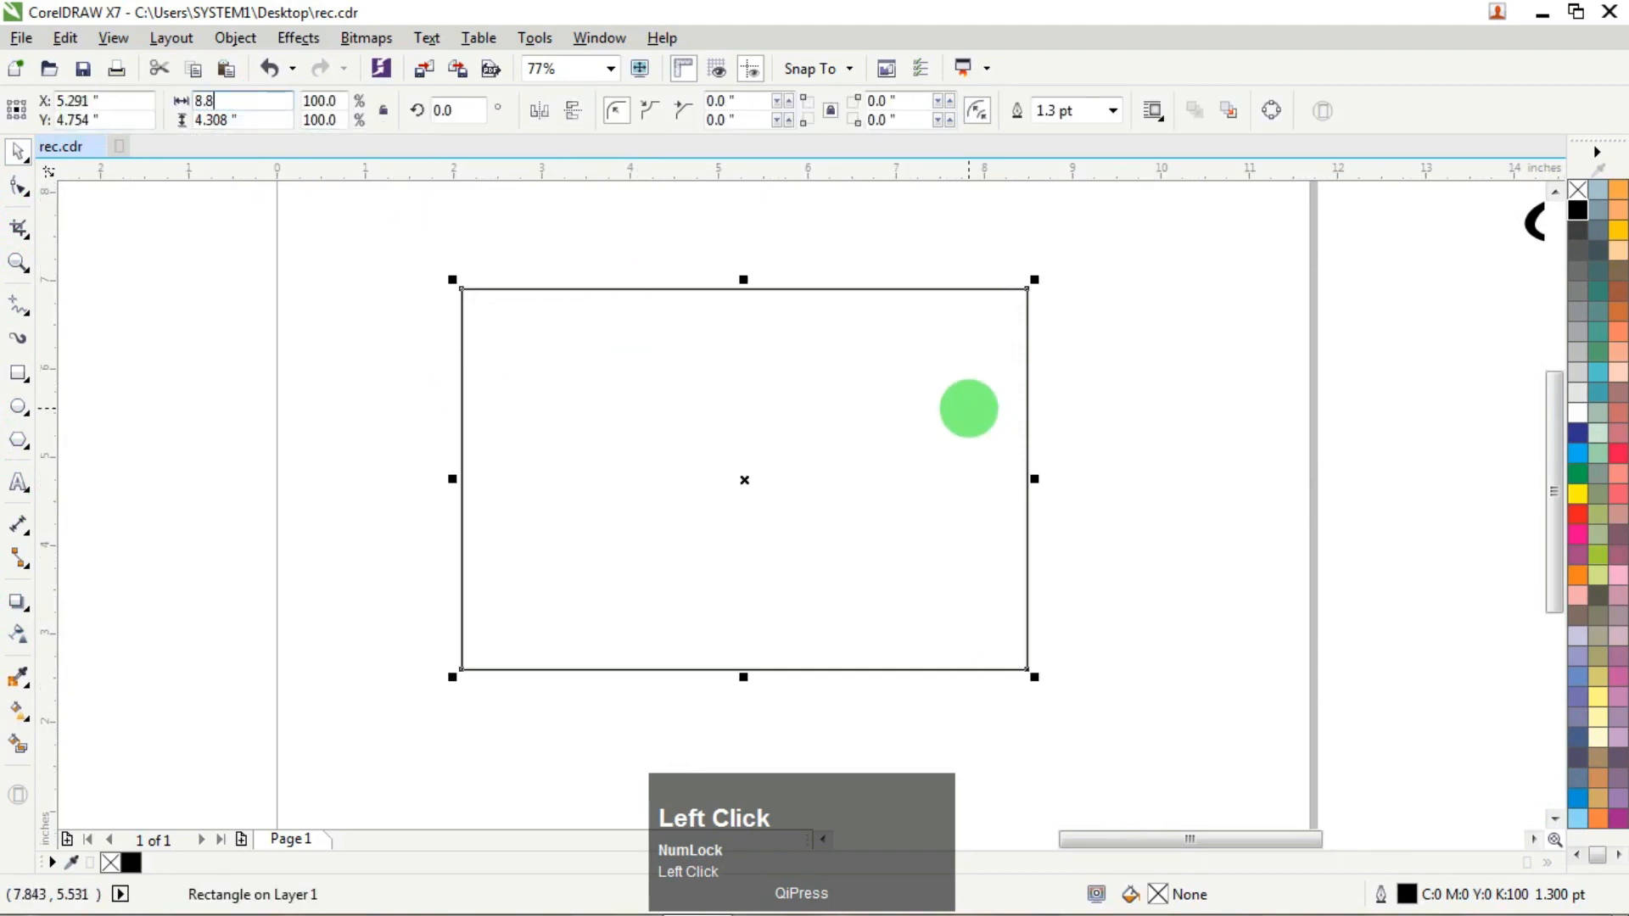
pyautogui.write('5.8')
pyautogui.press('Return')
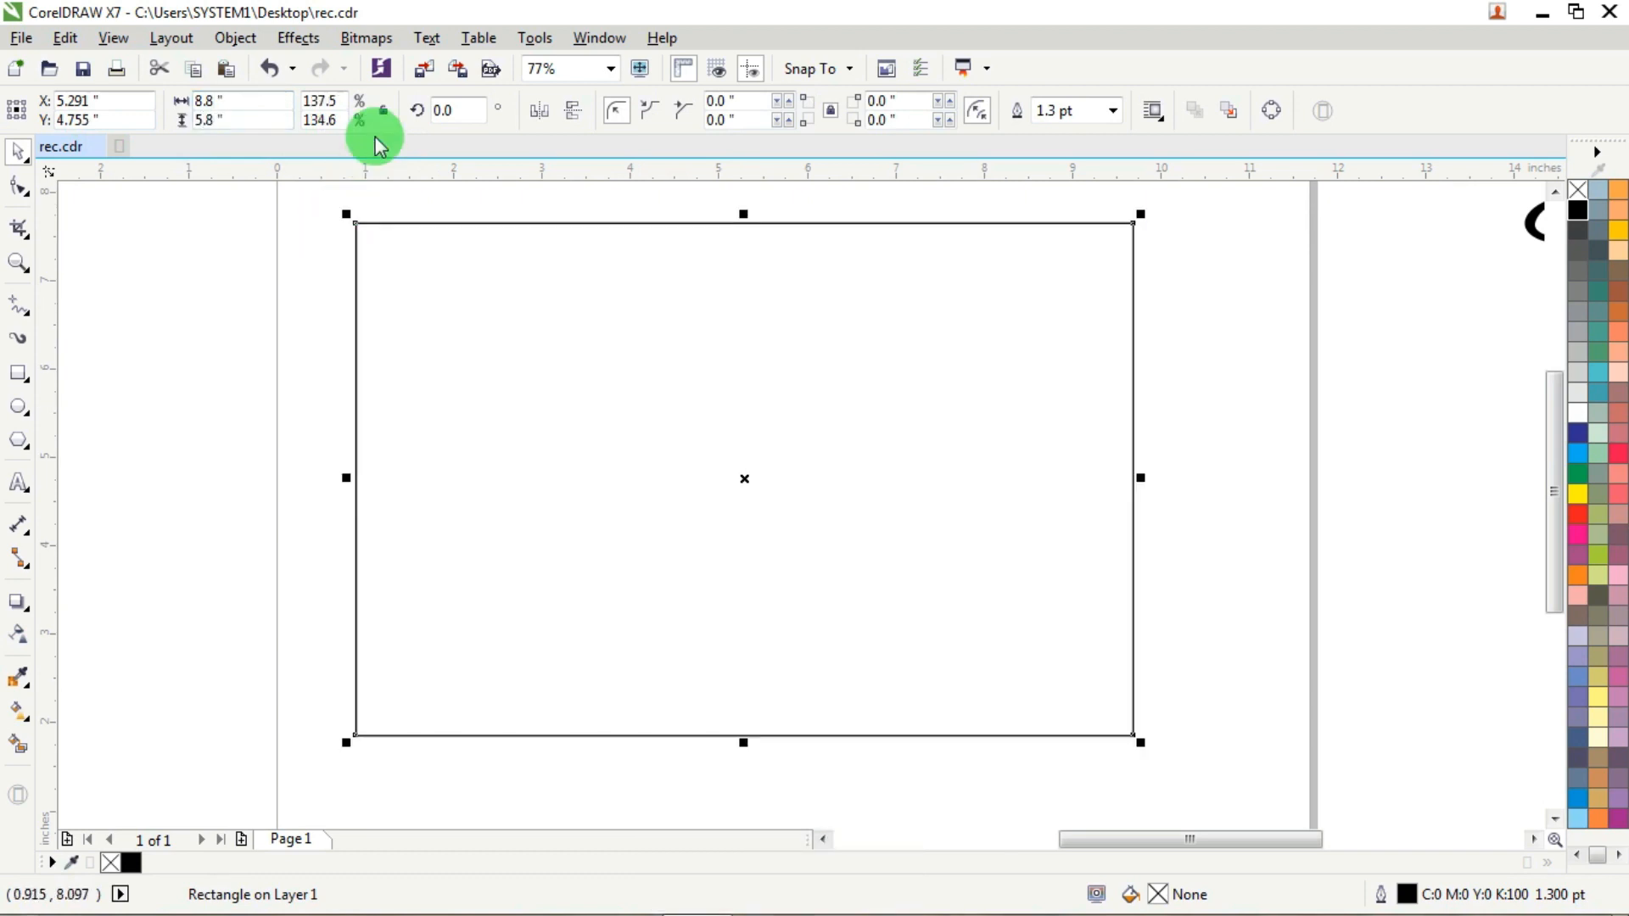
# Step: Scale the rectangle to a width of 7.5 inches with its proportions locked
pyautogui.click(276, 101)
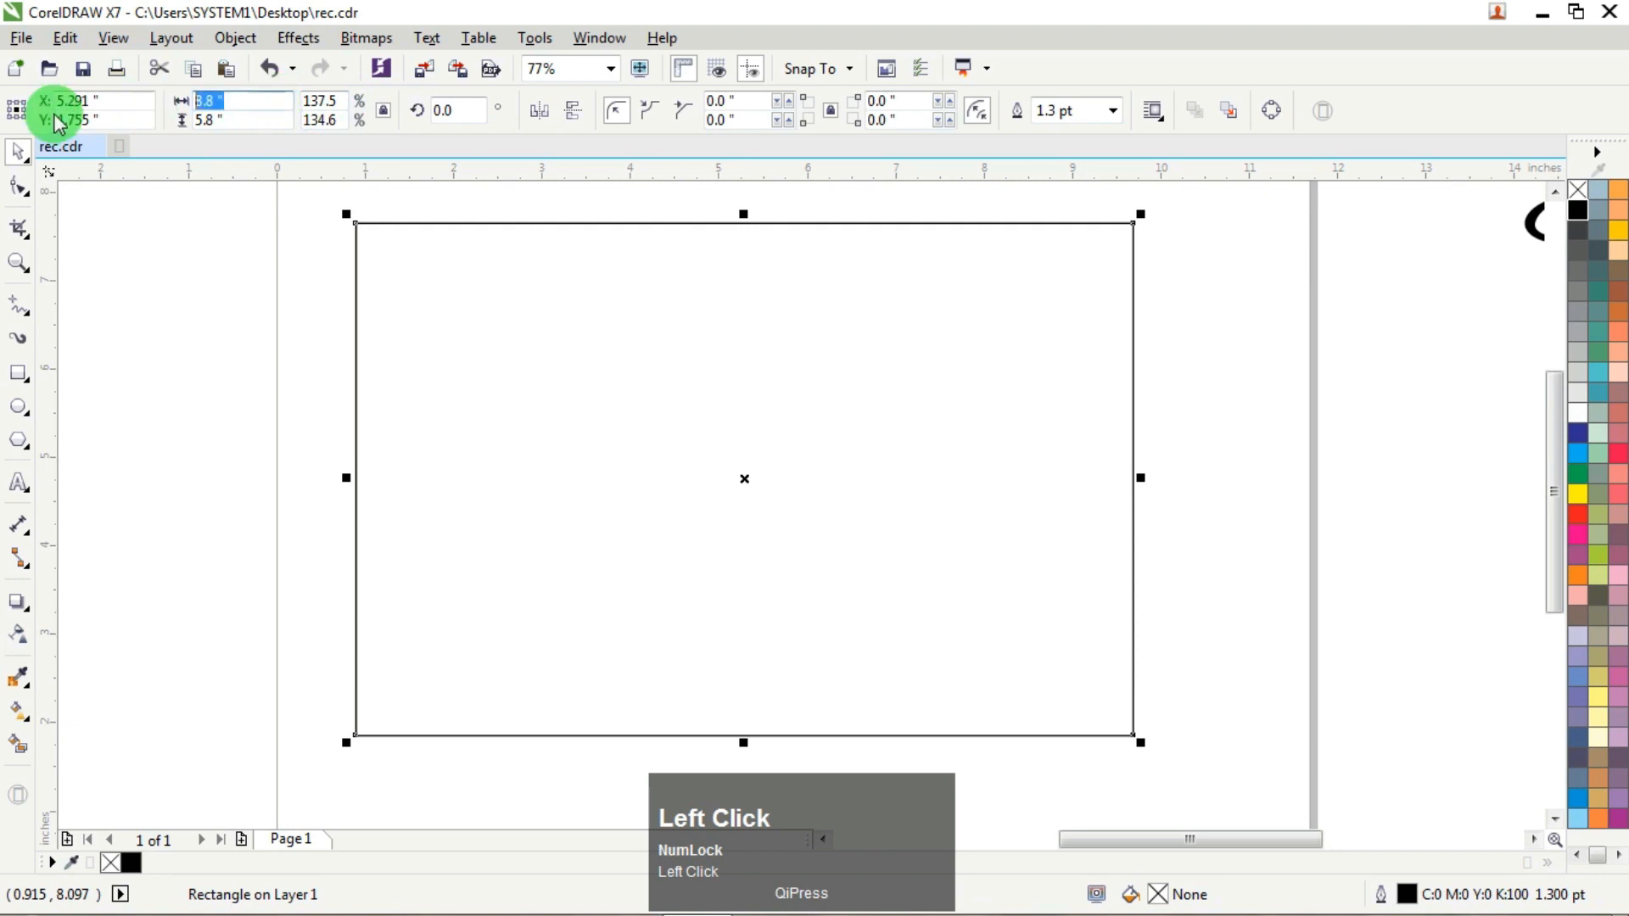
pyautogui.write('7.')
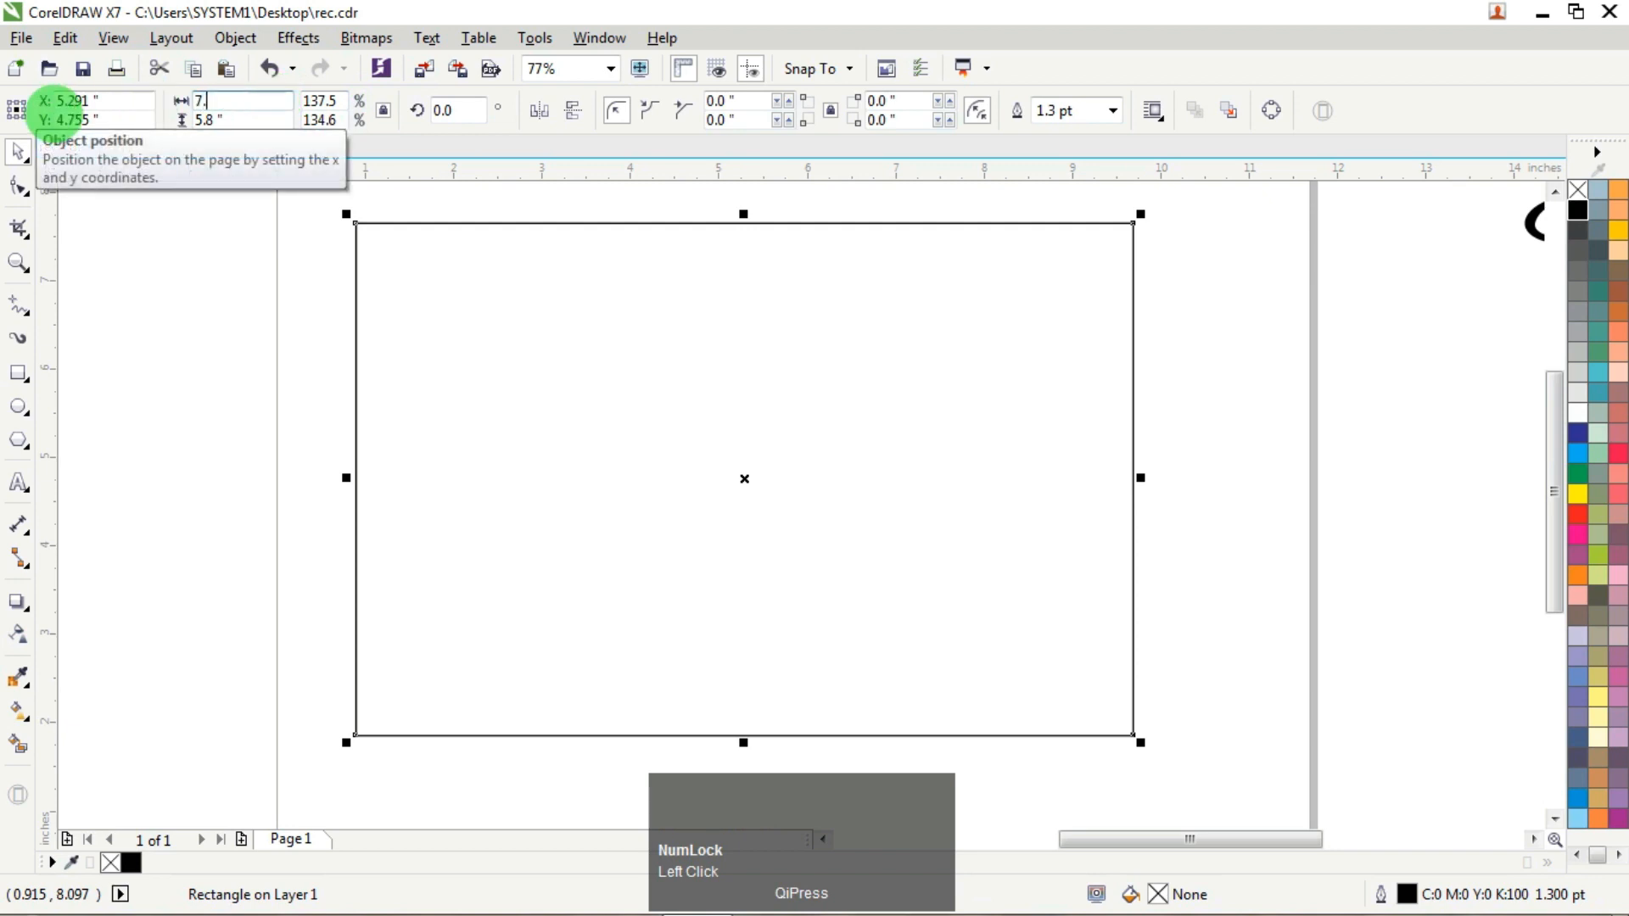
pyautogui.write('5')
pyautogui.press('Return')
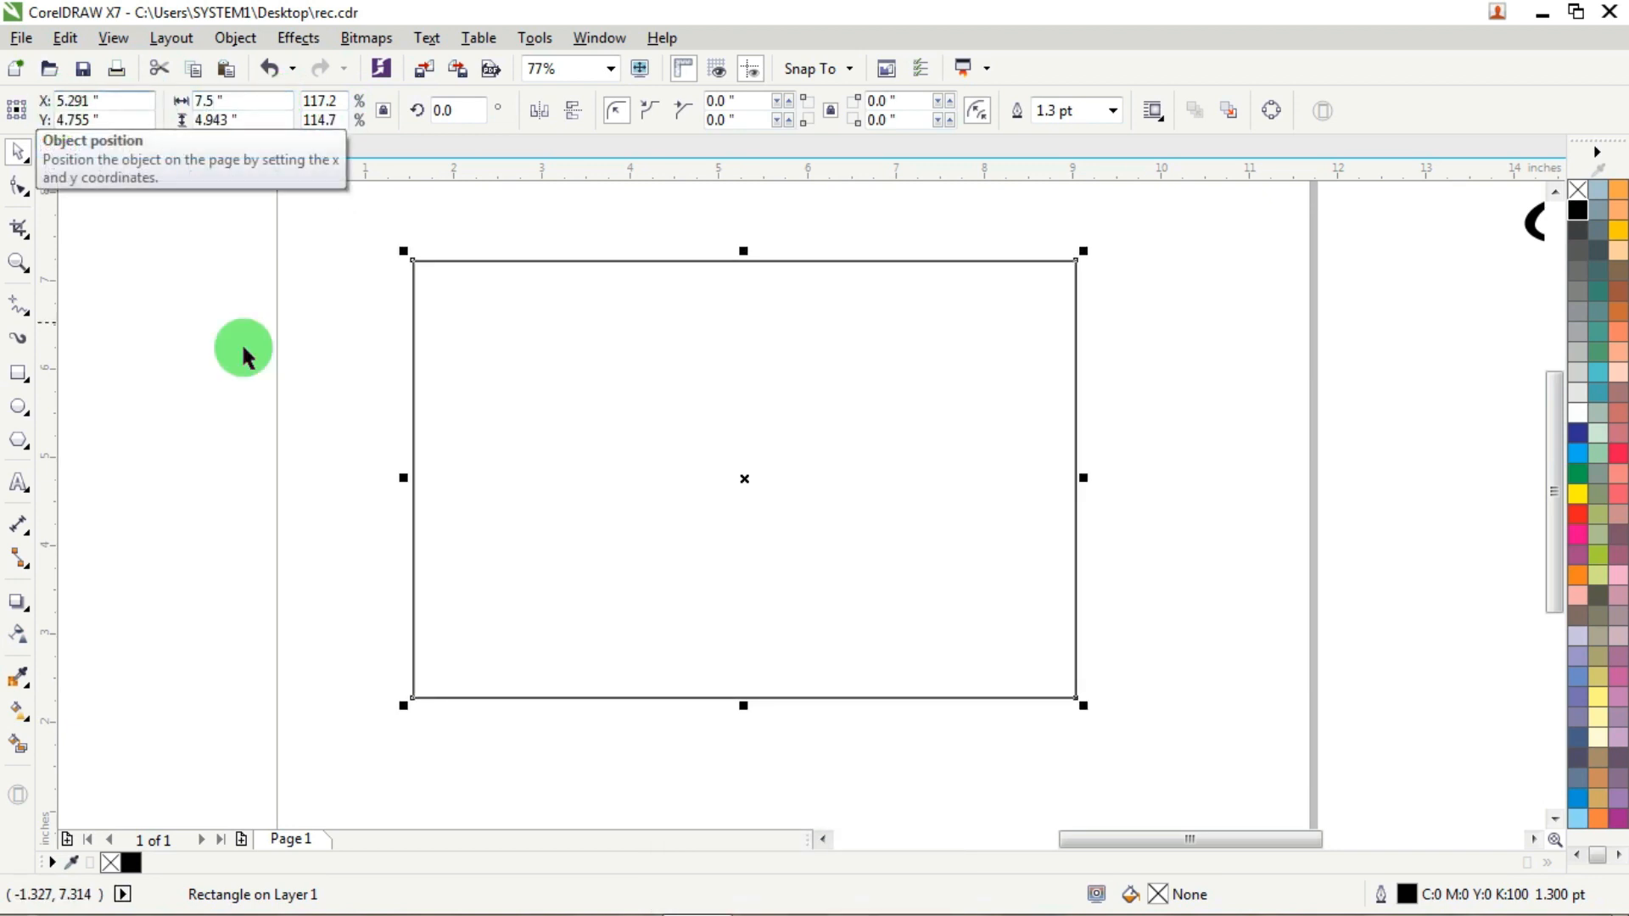
# Step: Set the document units back to millimeters and select the rectangle
pyautogui.click(283, 319)
pyautogui.click(616, 104)
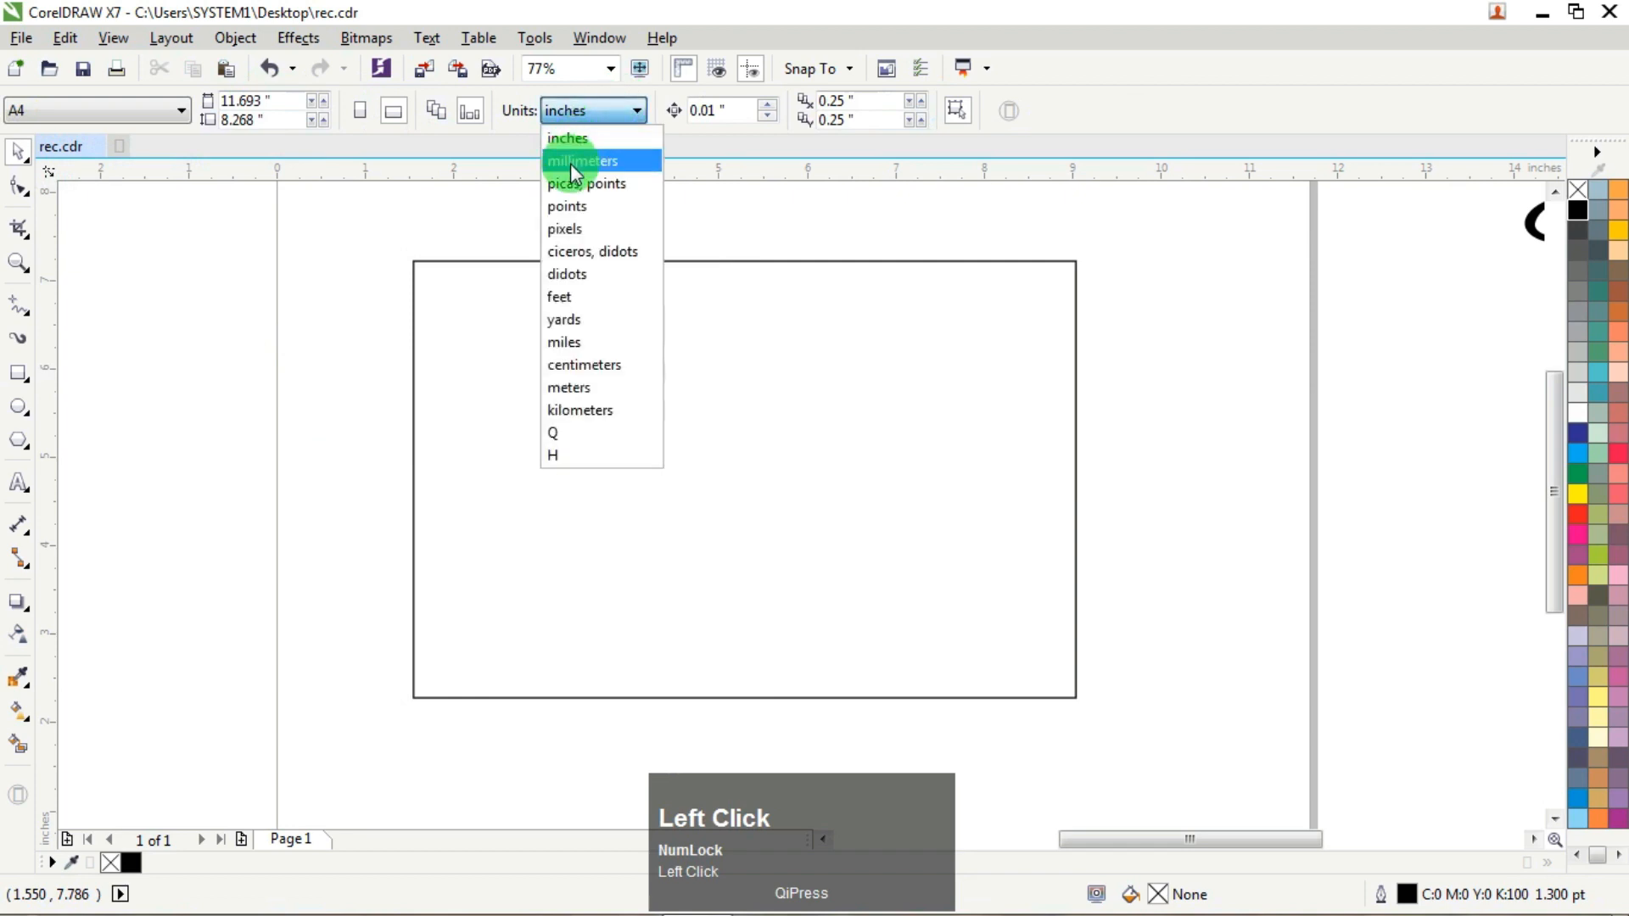
pyautogui.click(567, 160)
pyautogui.click(653, 369)
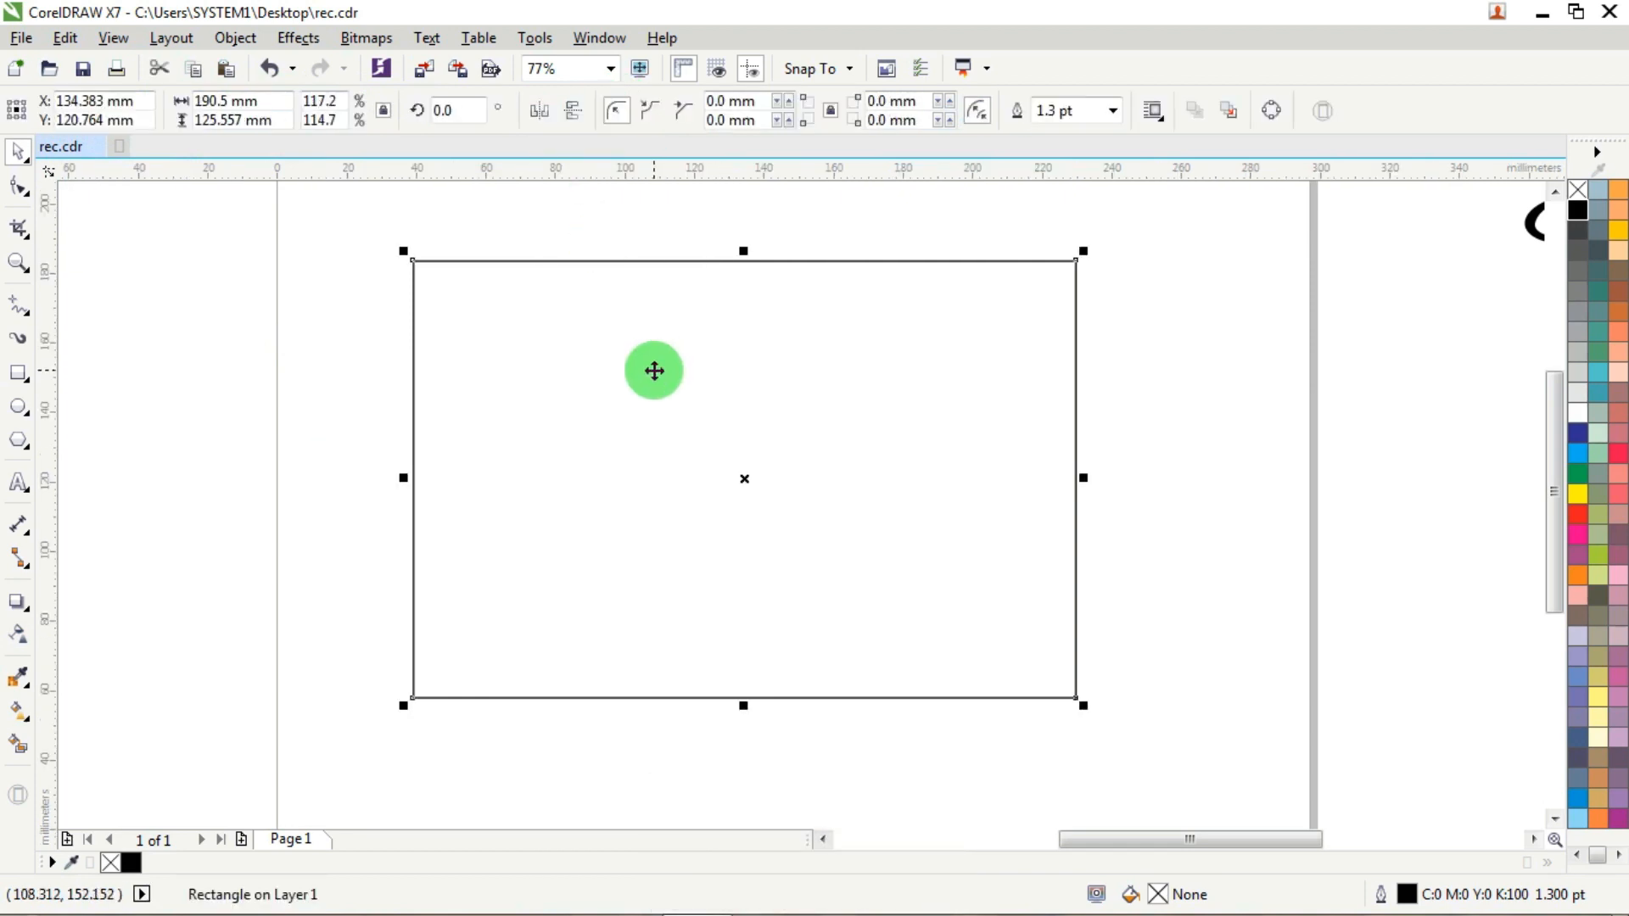
# Step: Try outline widths of 2 pt and 3 pt on the rectangle
pyautogui.press('F12')
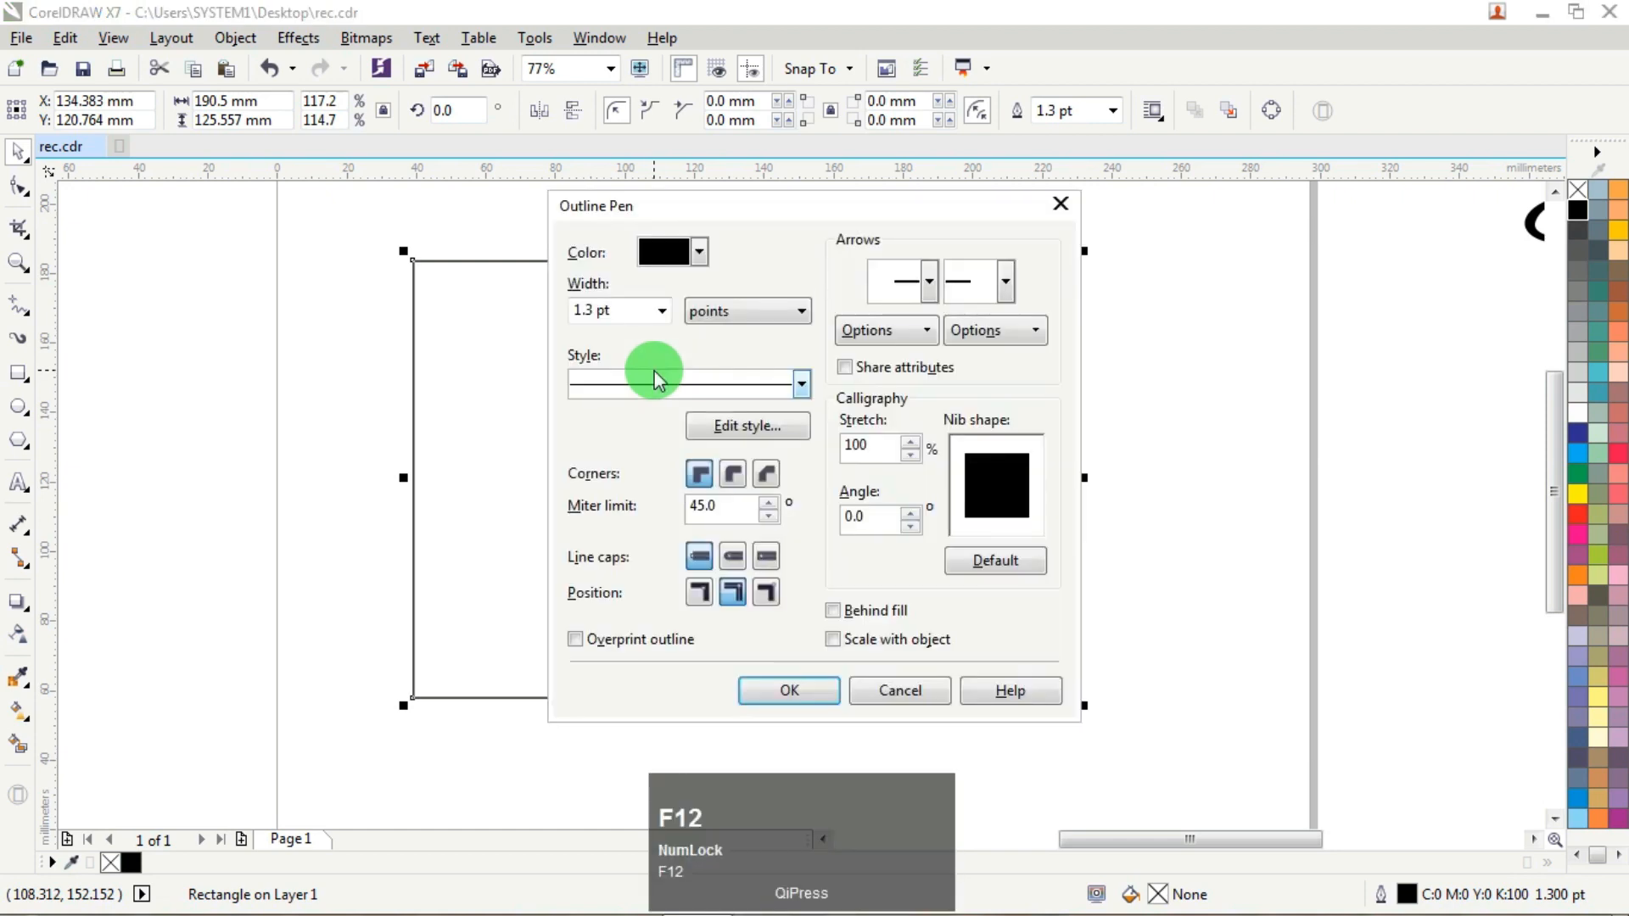
pyautogui.press('Return')
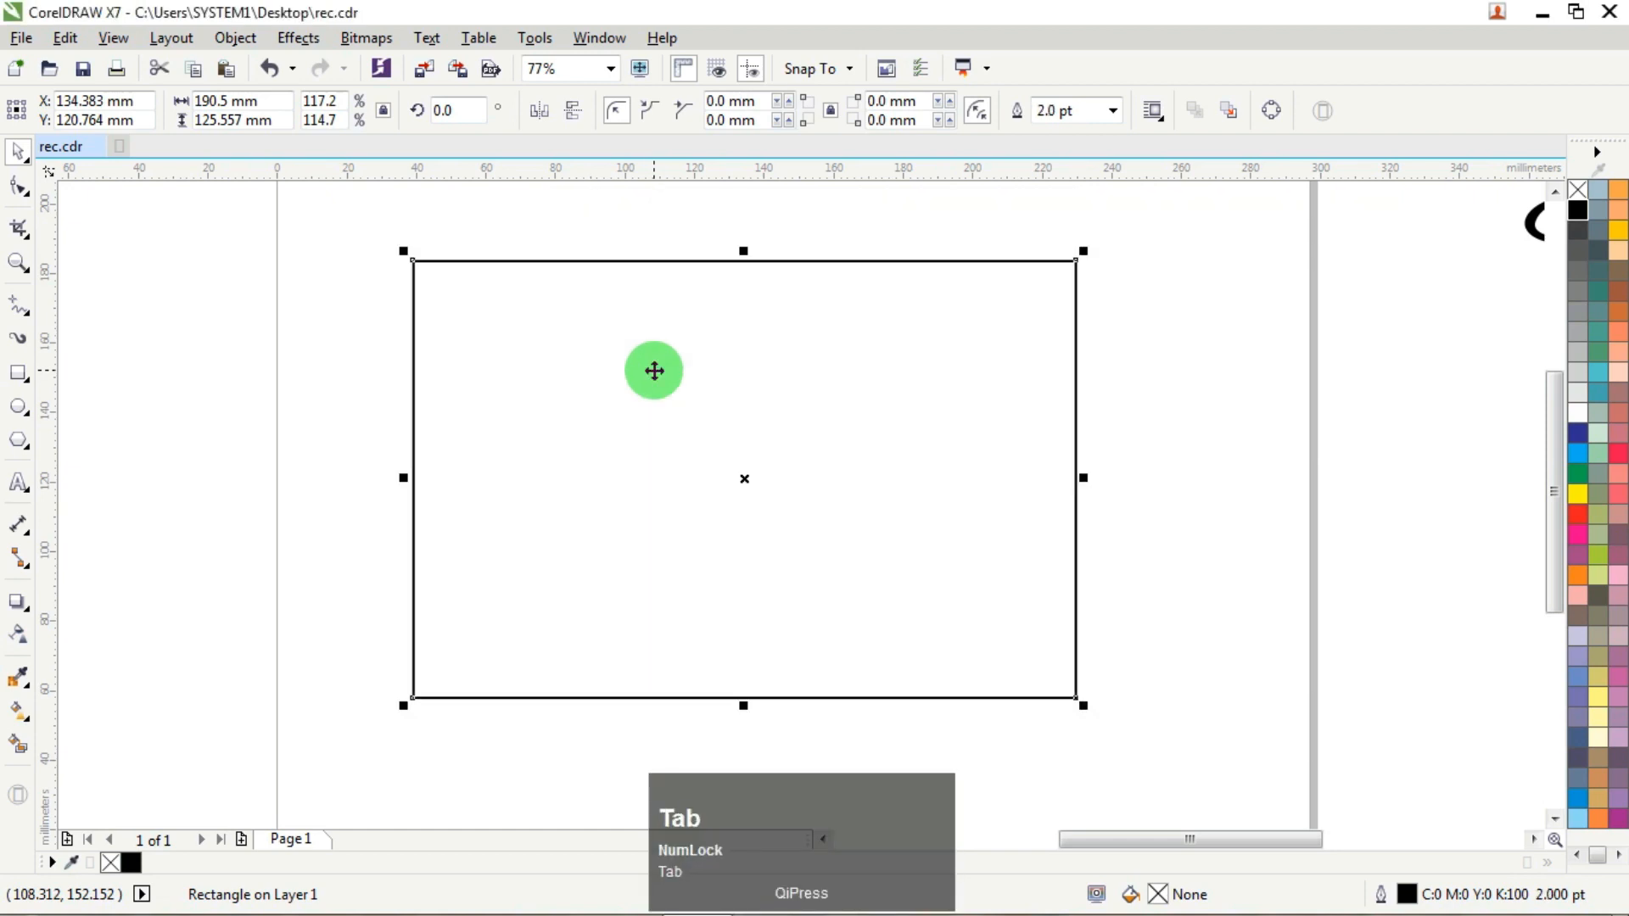
pyautogui.press('F12')
pyautogui.press('Tab')
pyautogui.press('Return')
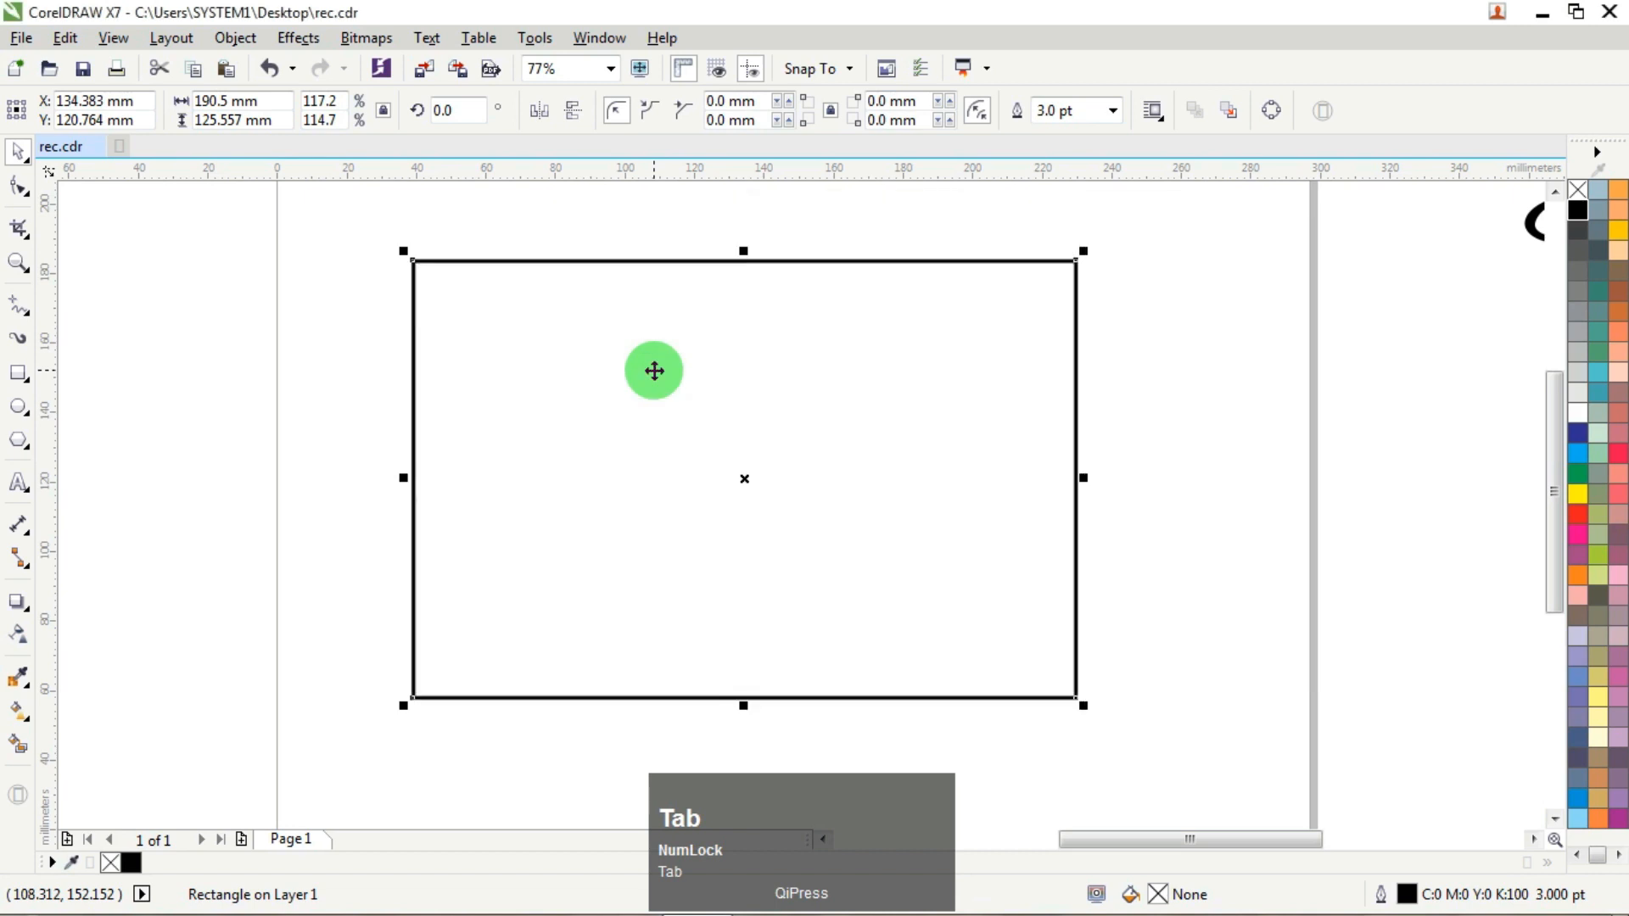
# Step: Color the rectangle's outline golden yellow (C0 M20 Y100 K0) and set its width to 4 pt
pyautogui.rightClick(1619, 232)
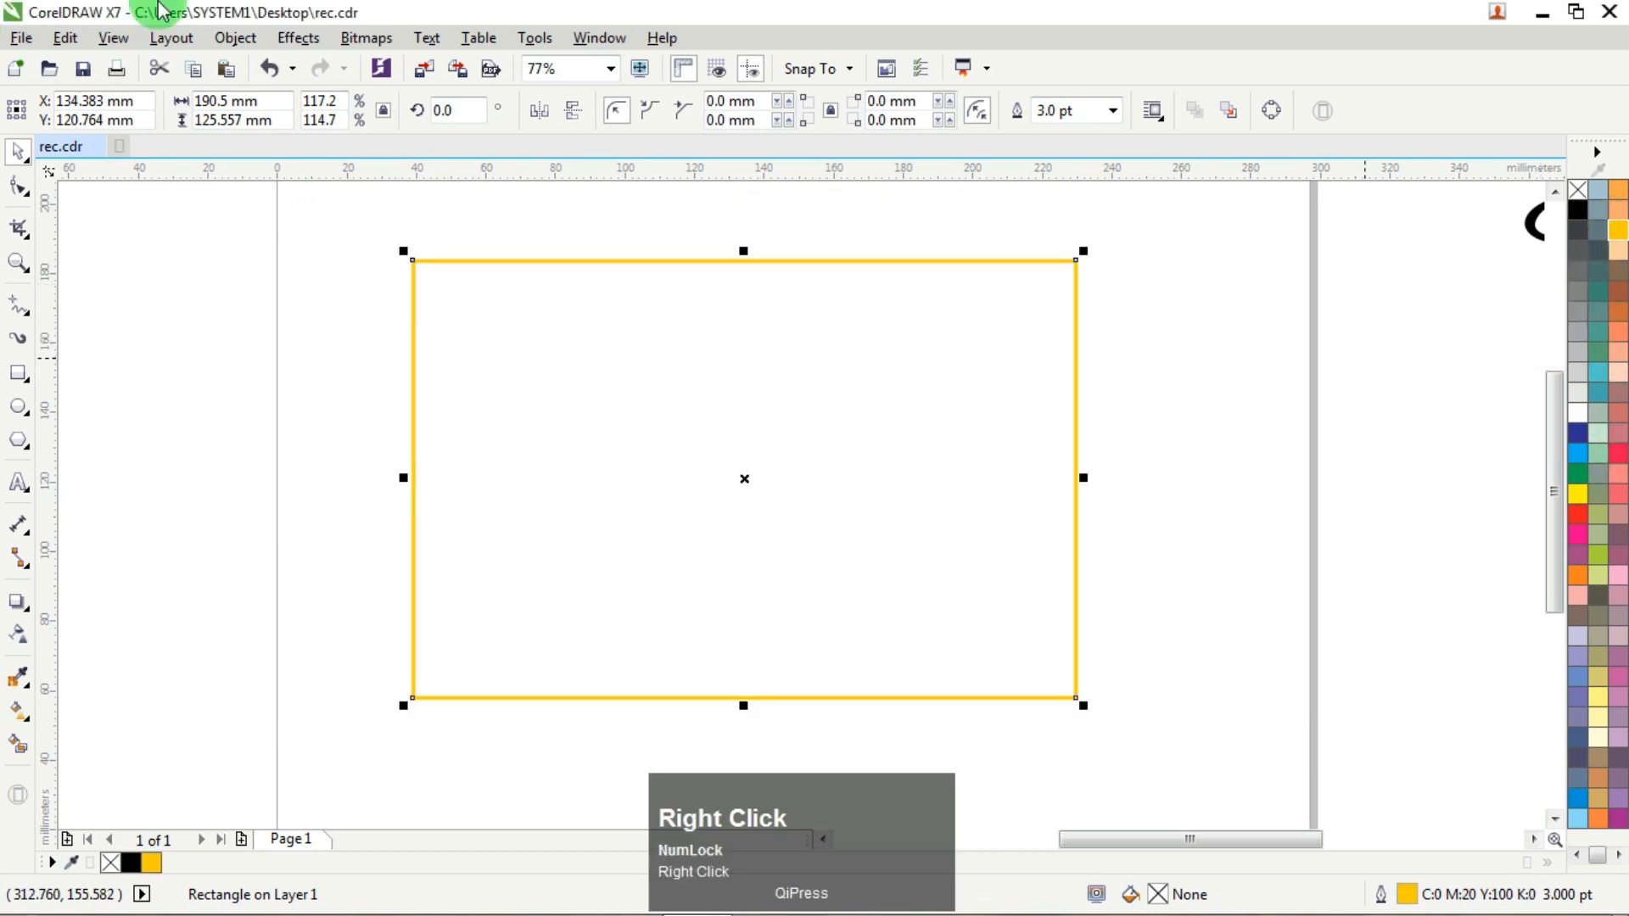
pyautogui.press('F12')
pyautogui.write('4')
pyautogui.press('Tab')
pyautogui.press('Return')
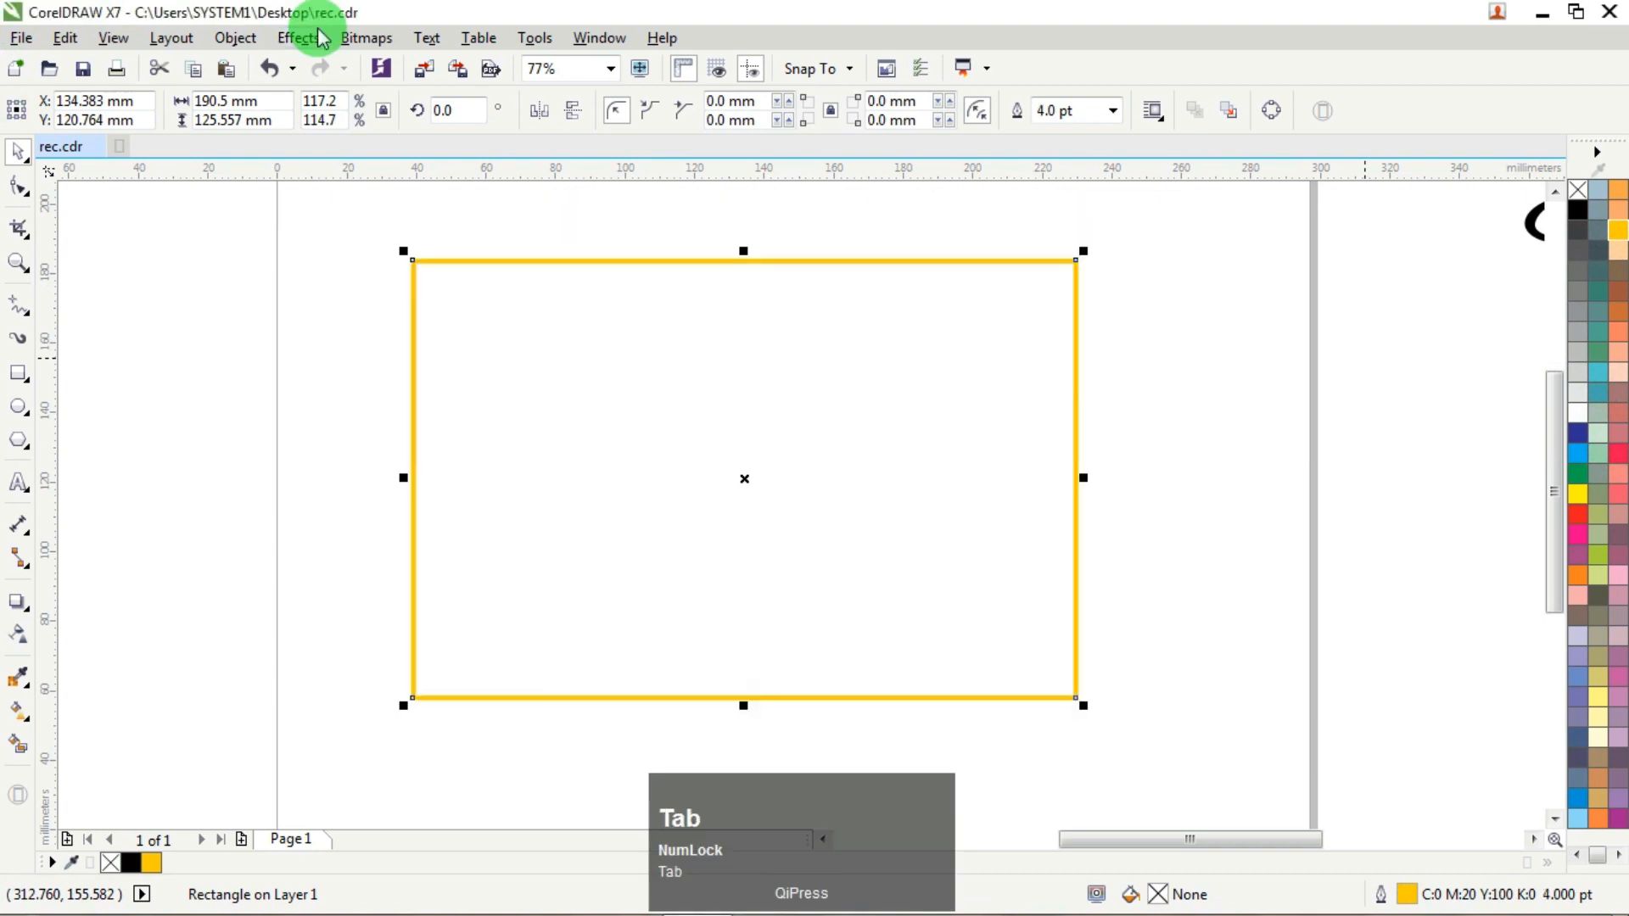
# Step: Apply a one-step inside contour with a 4 mm offset to the yellow rectangle
pyautogui.click(348, 39)
pyautogui.moveTo(303, 43)
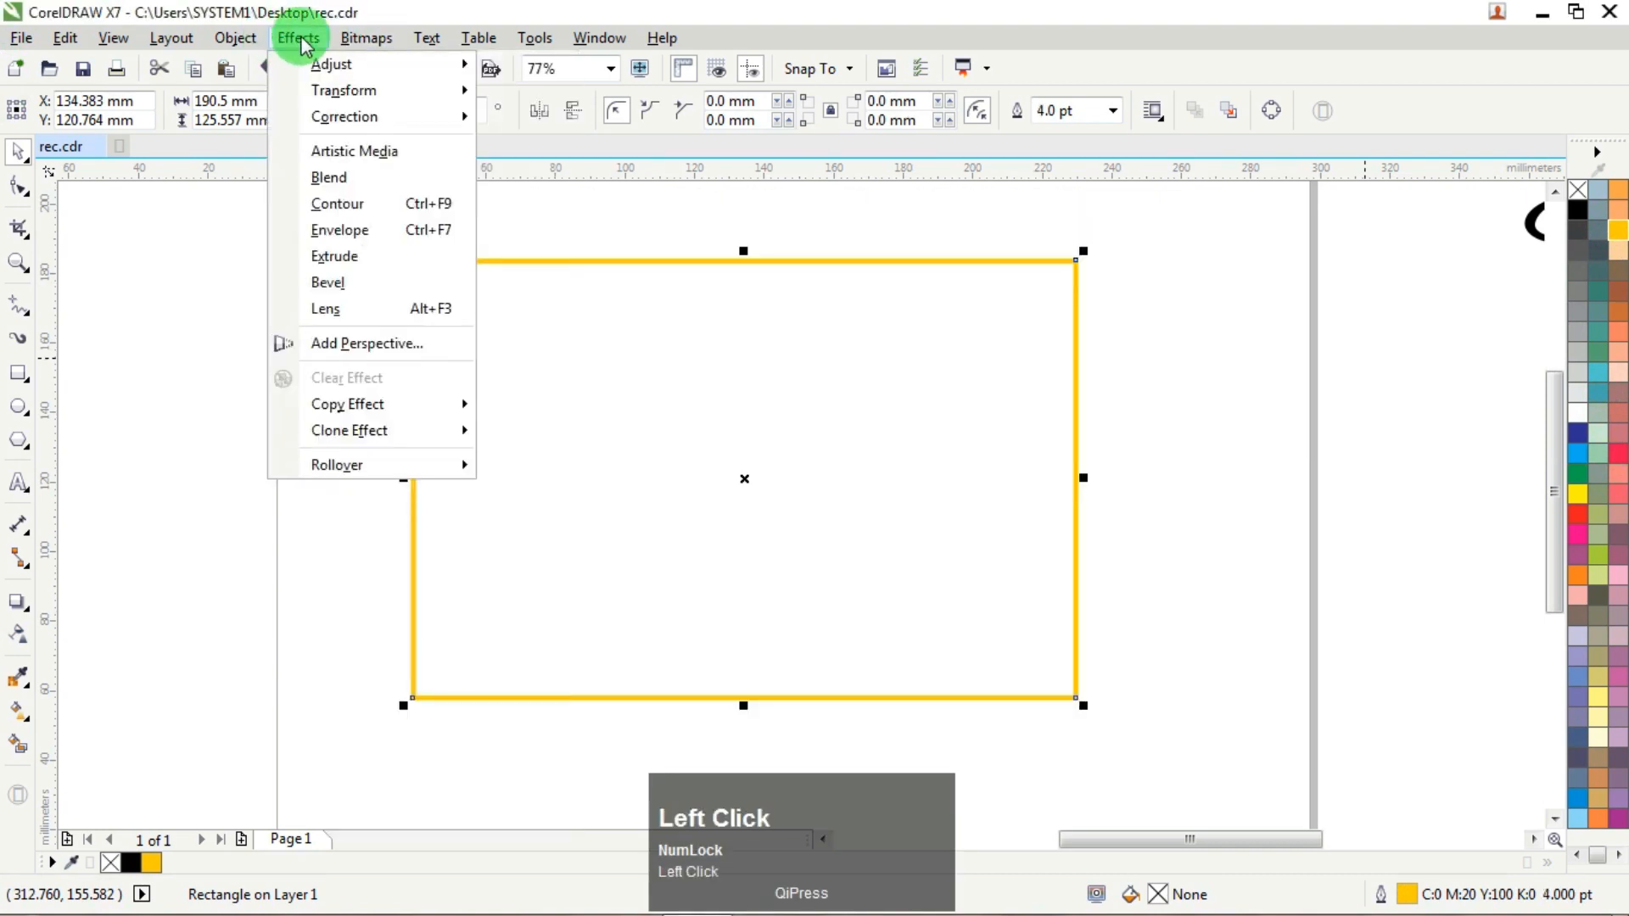
pyautogui.click(333, 205)
pyautogui.doubleClick(1386, 243)
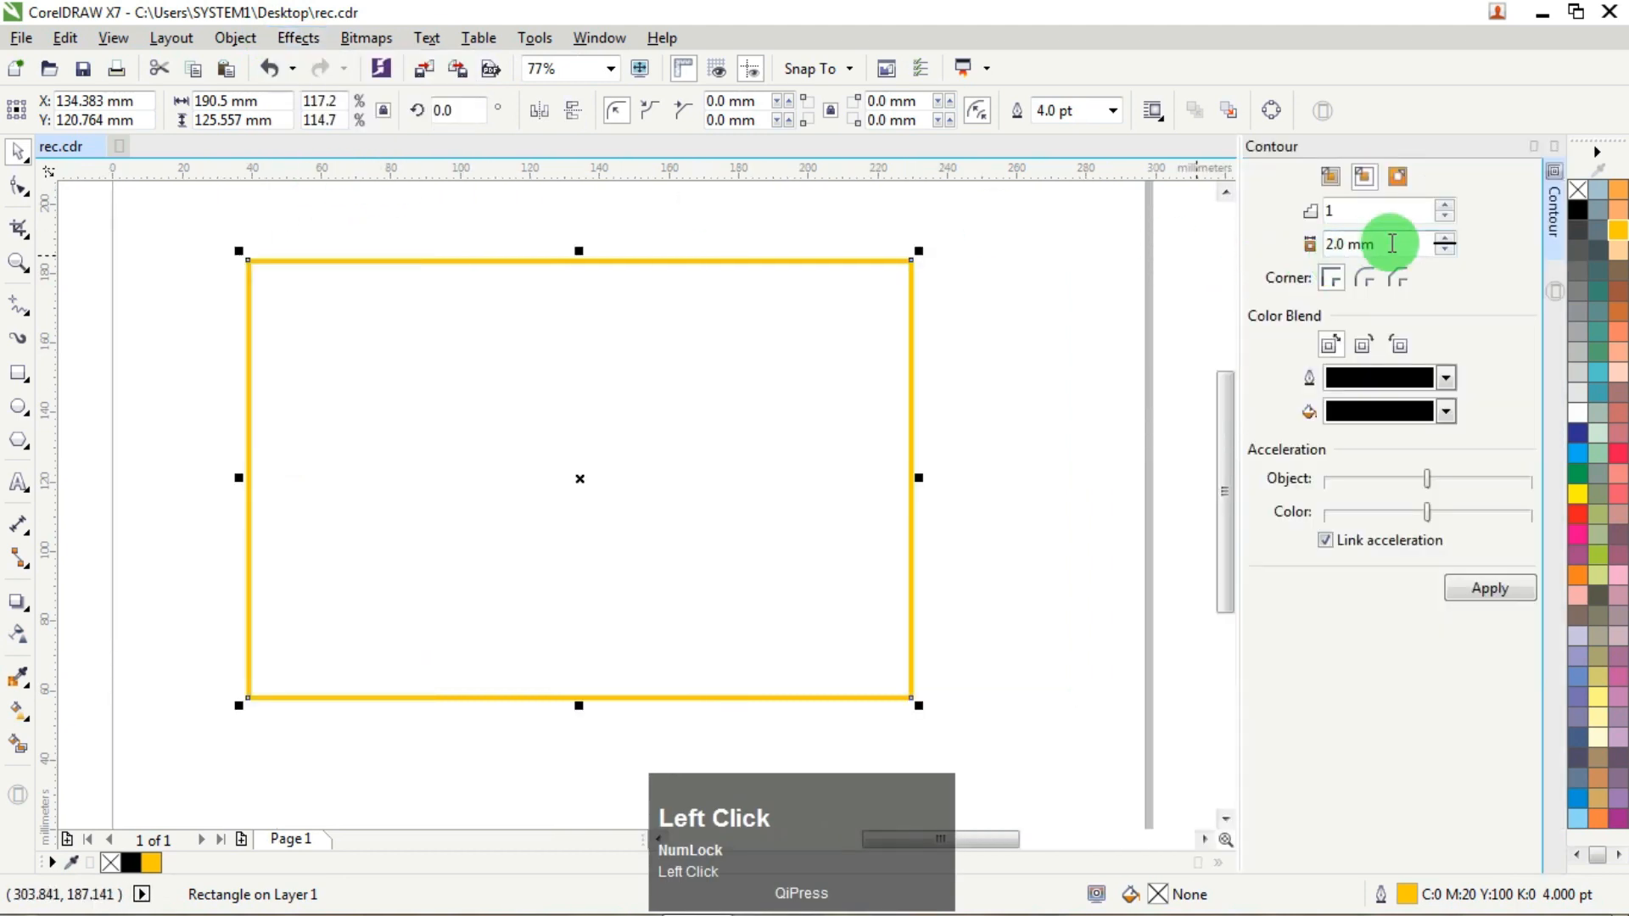
pyautogui.write('4')
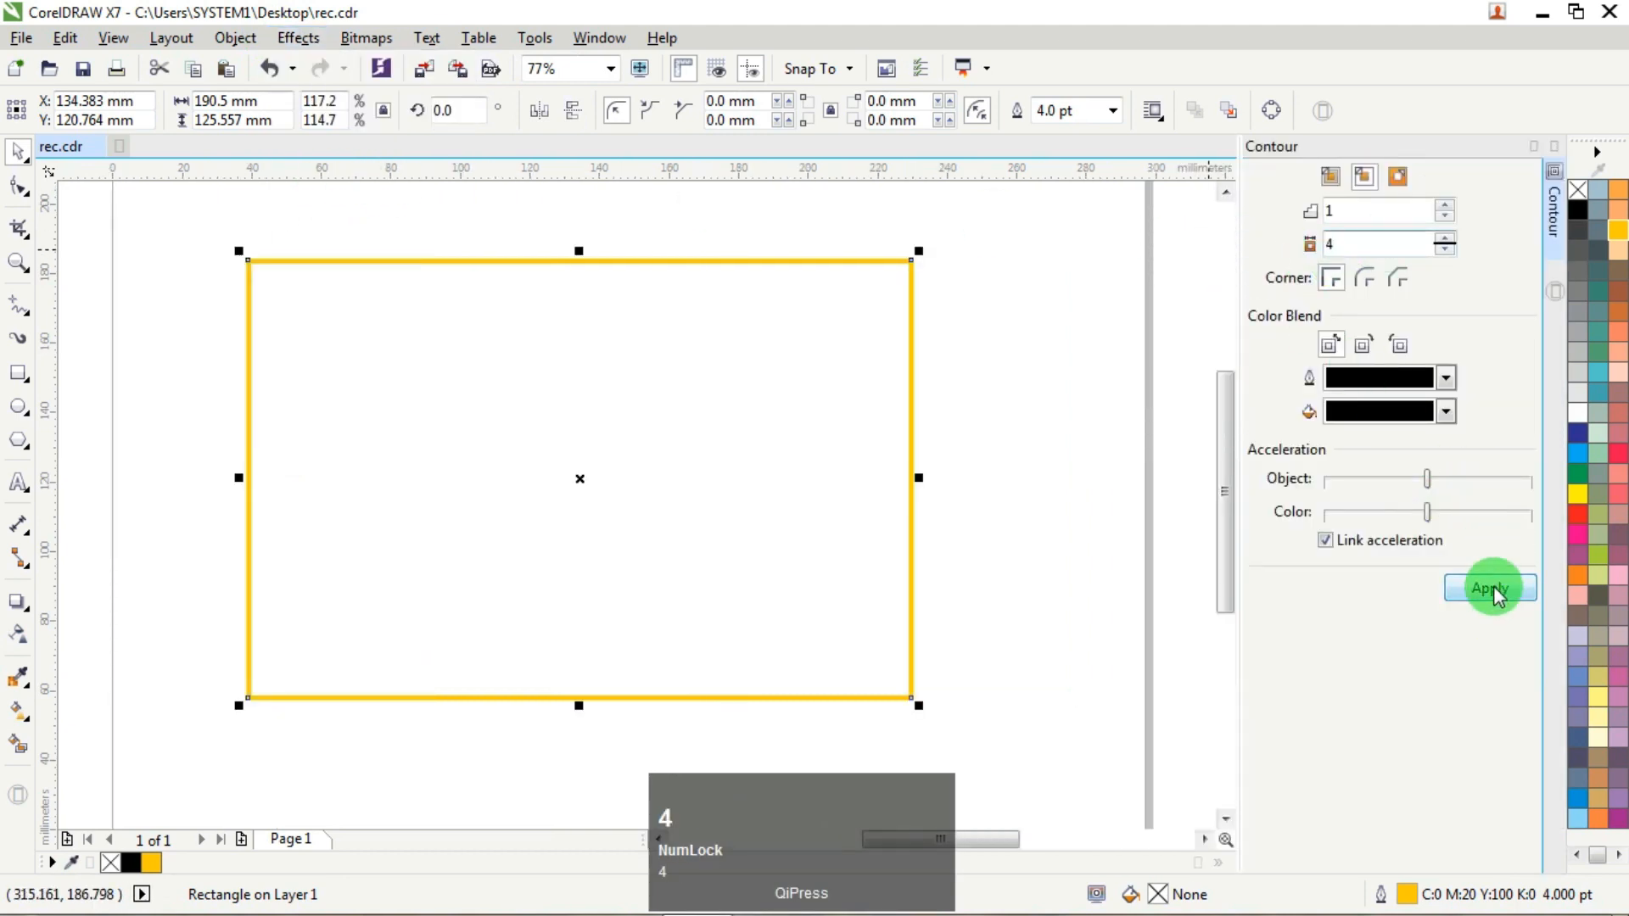
pyautogui.click(1493, 589)
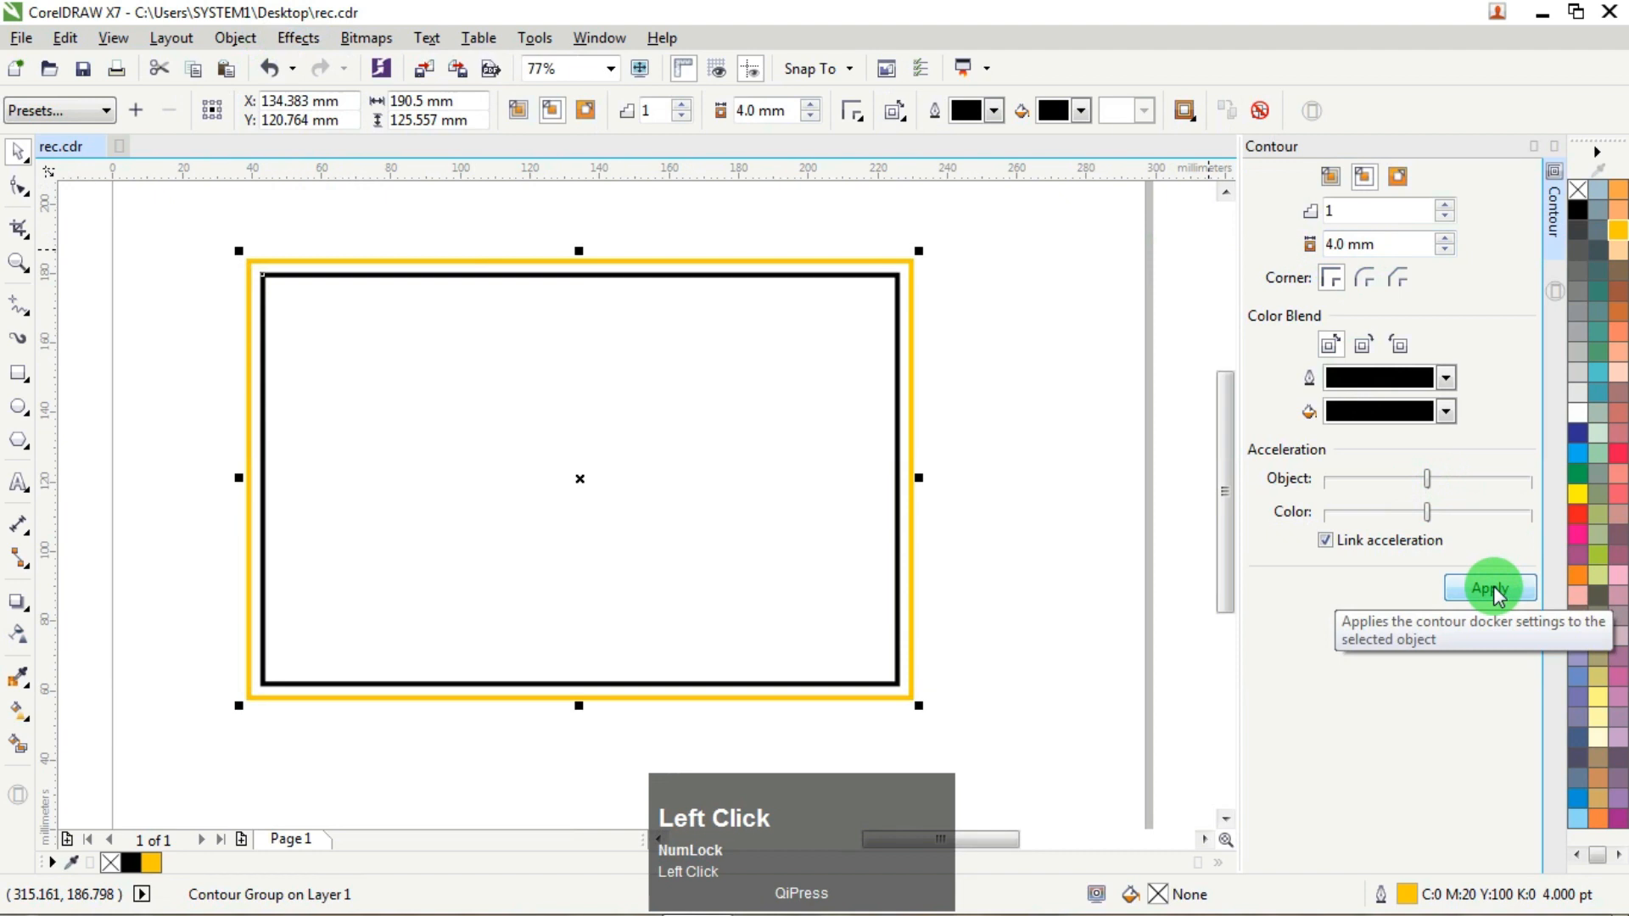
pyautogui.click(1556, 147)
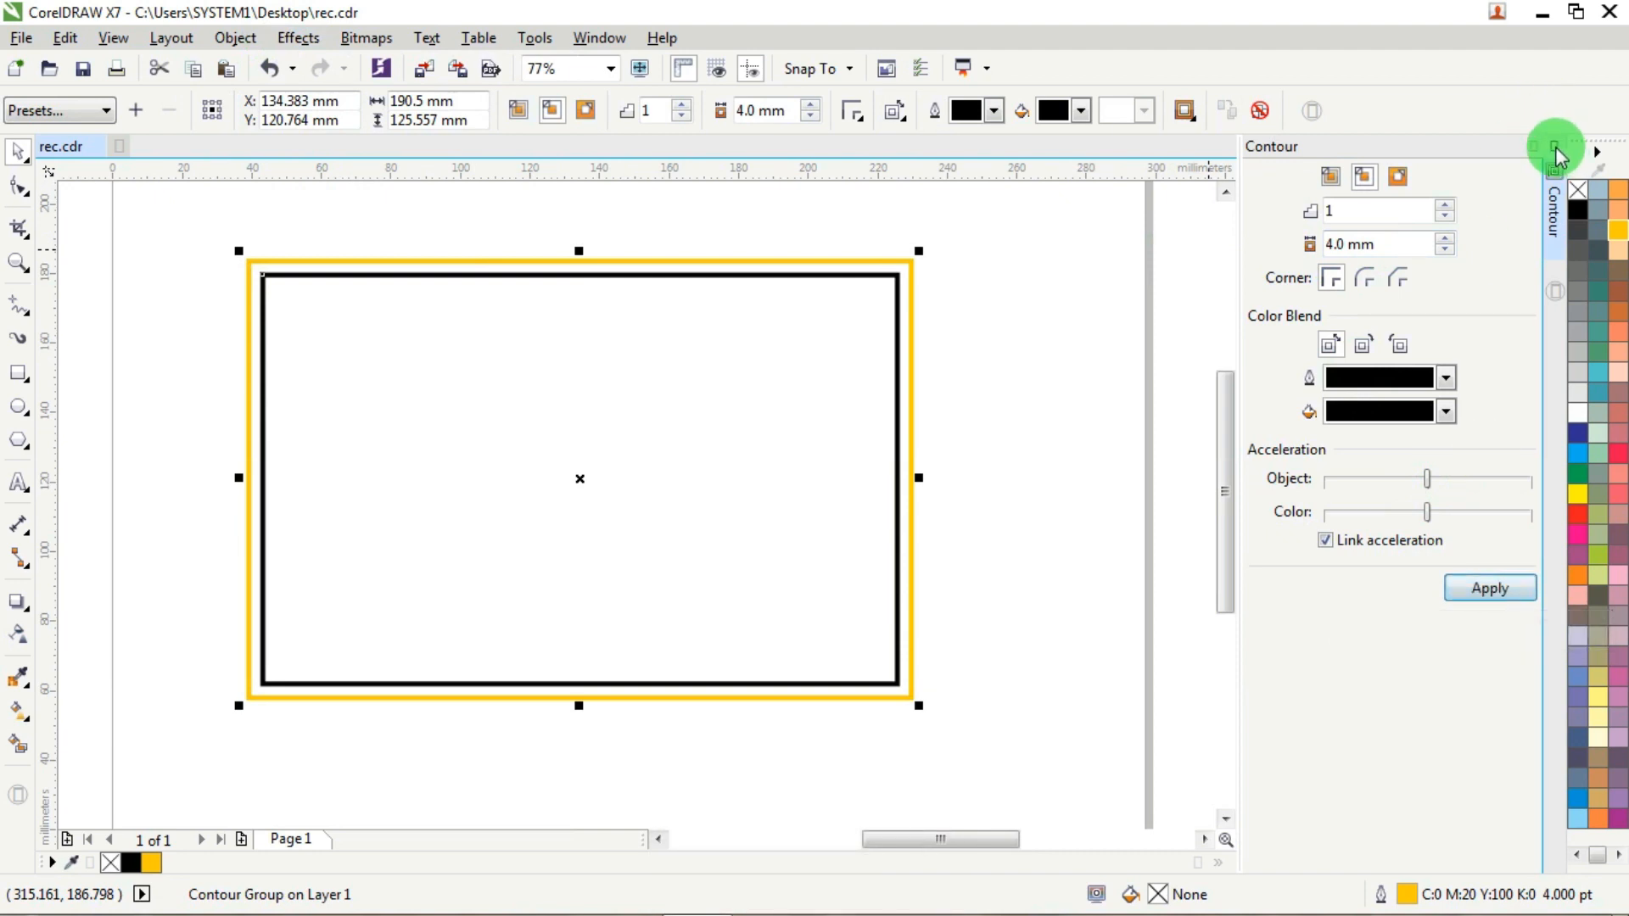
# Step: Break the contour group apart into two separate rectangles
pyautogui.click(235, 37)
pyautogui.click(360, 393)
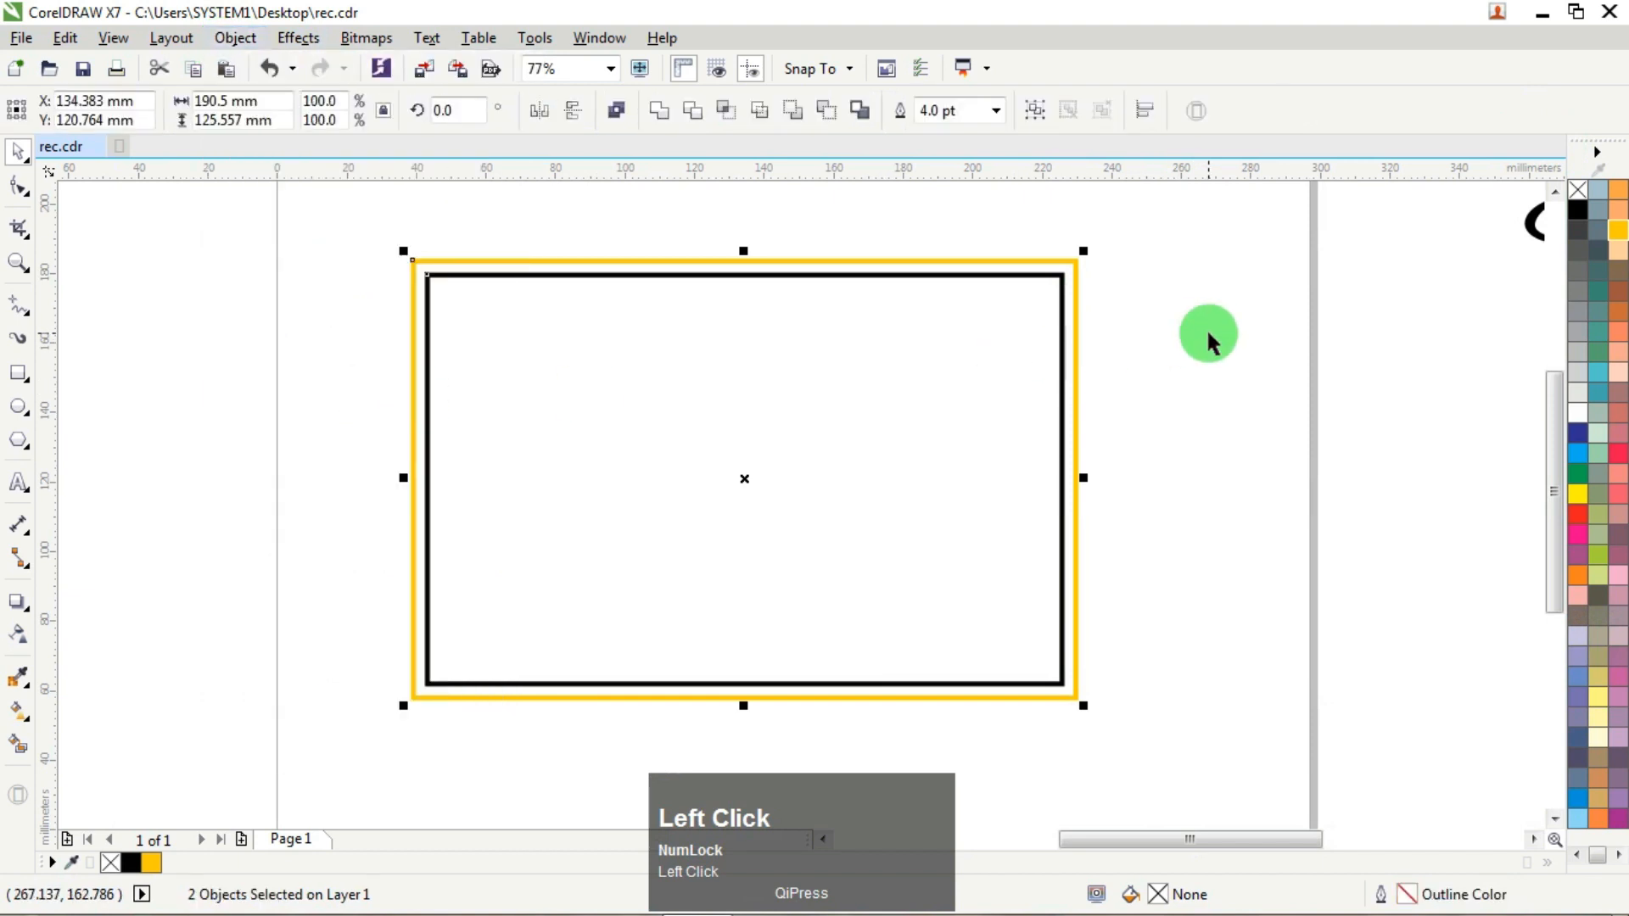
pyautogui.click(1209, 334)
# Step: Color the inner rectangle's outline golden yellow to match the outer frame
pyautogui.moveTo(971, 359); pyautogui.dragTo(956, 448)
pyautogui.hotkey('ctrl', 'z')
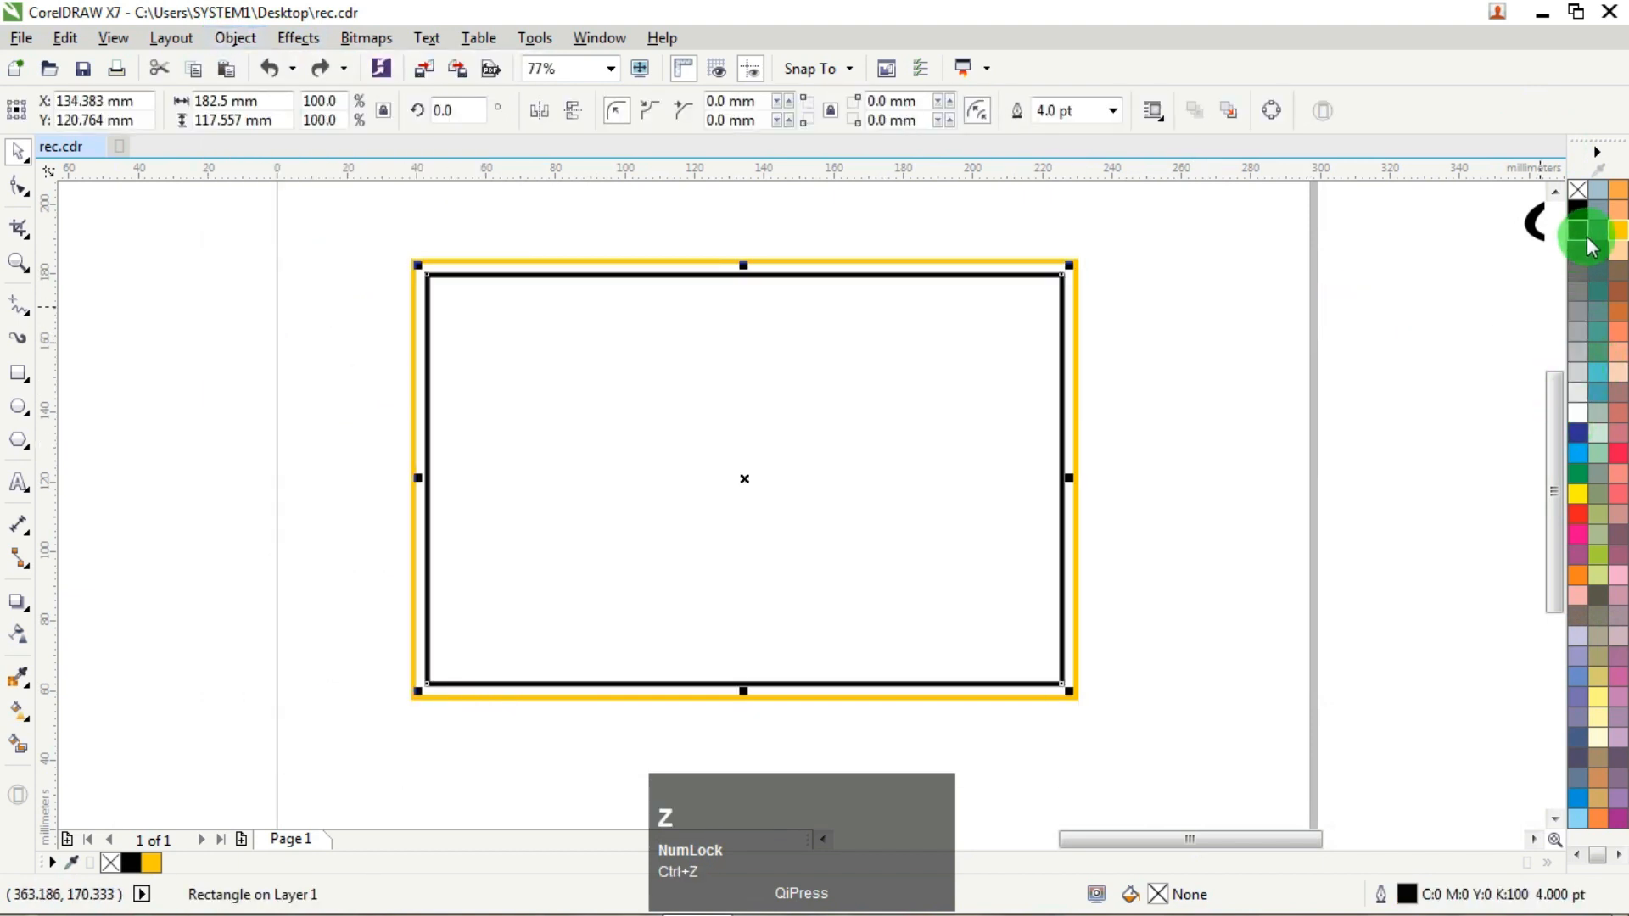
pyautogui.rightClick(1619, 238)
pyautogui.click(1140, 240)
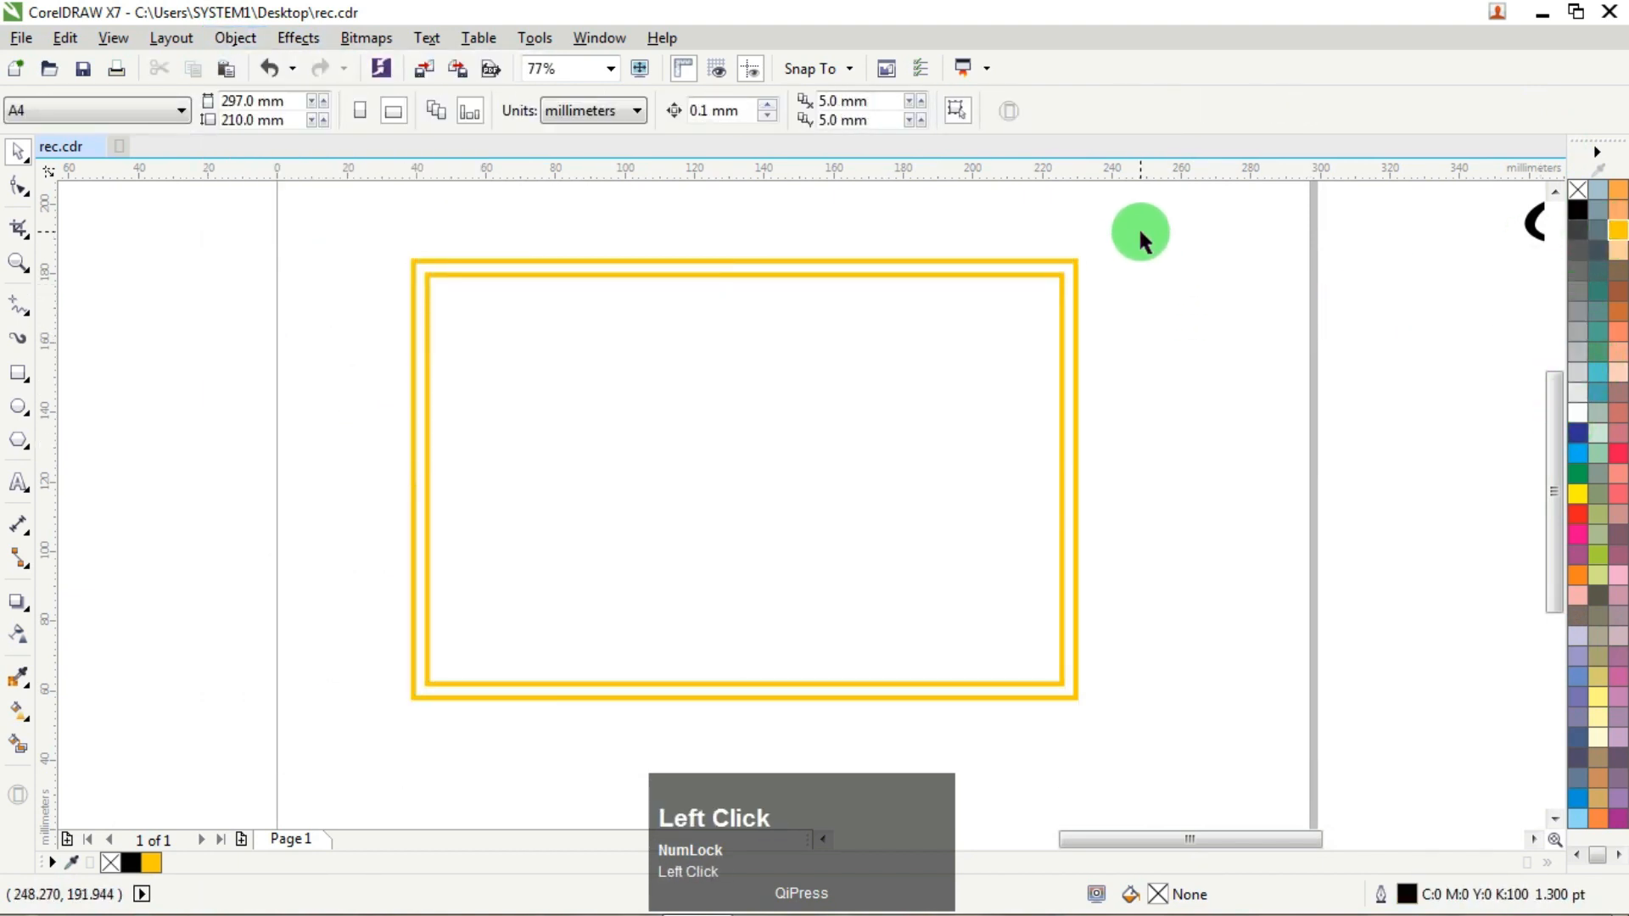
# Step: Enlarge the inner rectangle proportionally, entering a width of 183.5 mm and a height of 118.557 mm
pyautogui.click(731, 334)
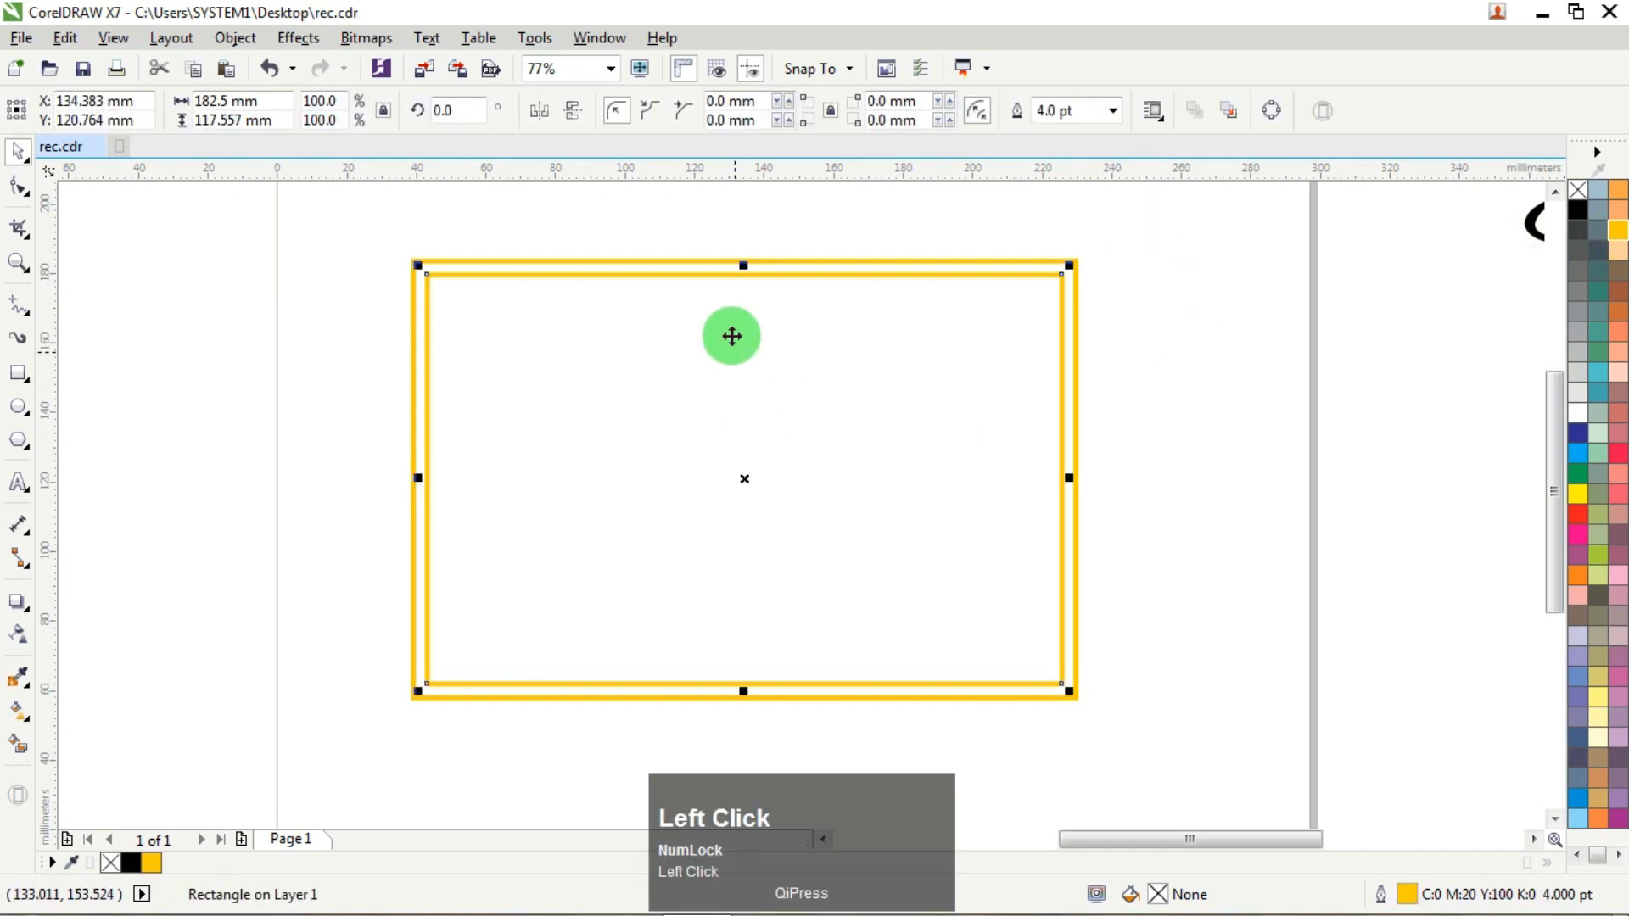
pyautogui.scroll(5, 1035, 265)
pyautogui.scroll(-4, 552, 222)
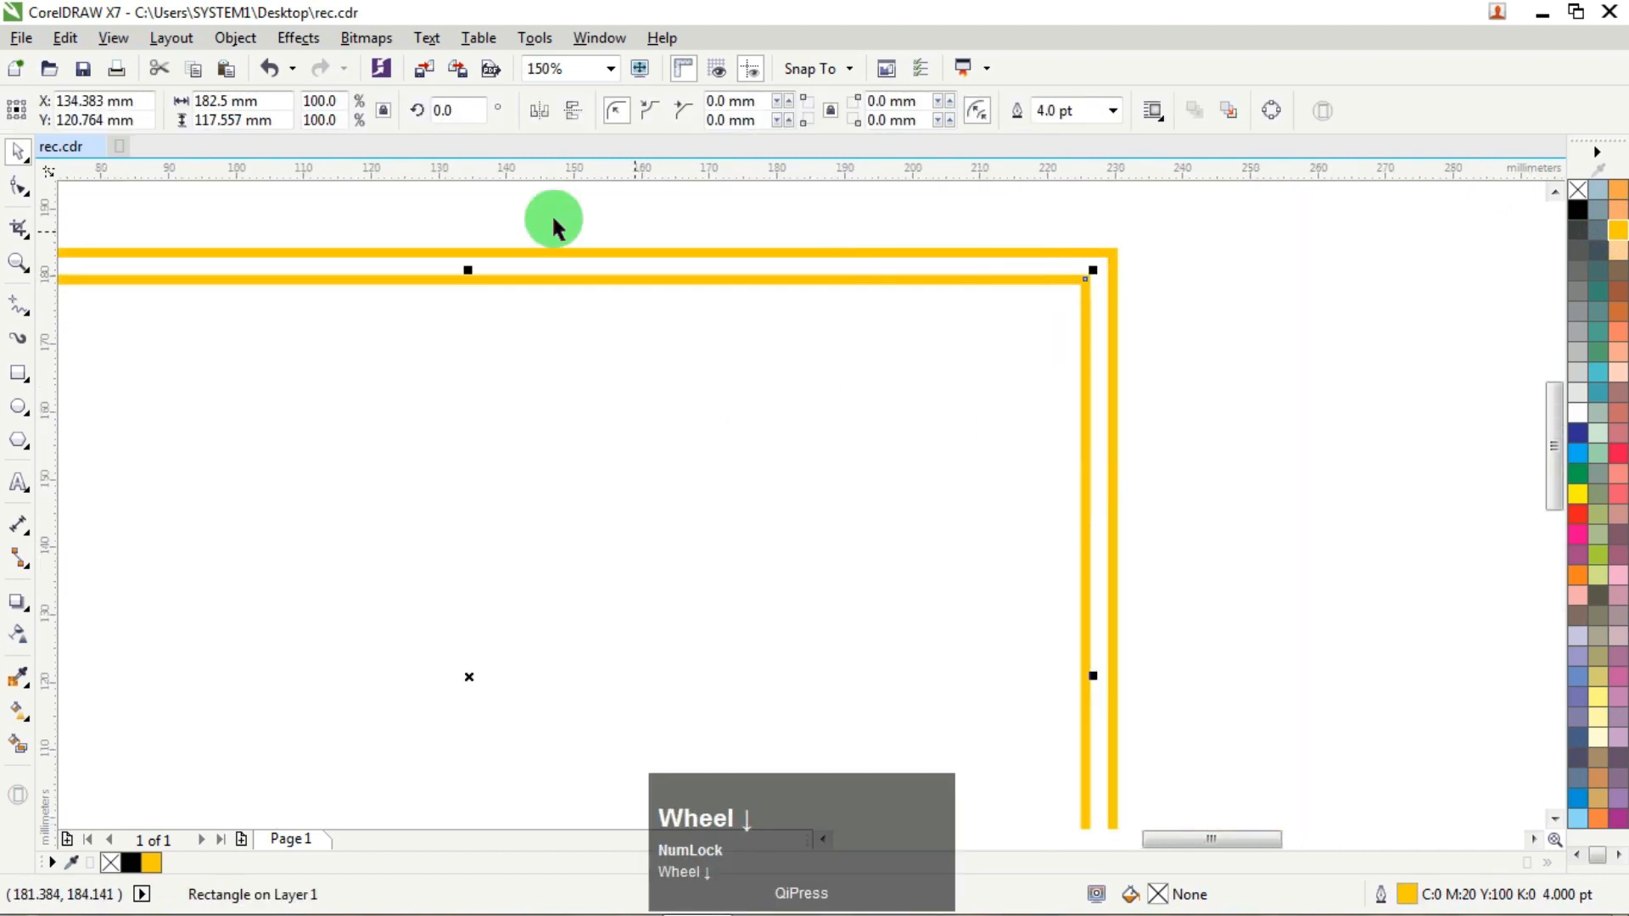
pyautogui.scroll(-1, 433, 307)
pyautogui.scroll(-1, 365, 318)
pyautogui.scroll(1, 302, 329)
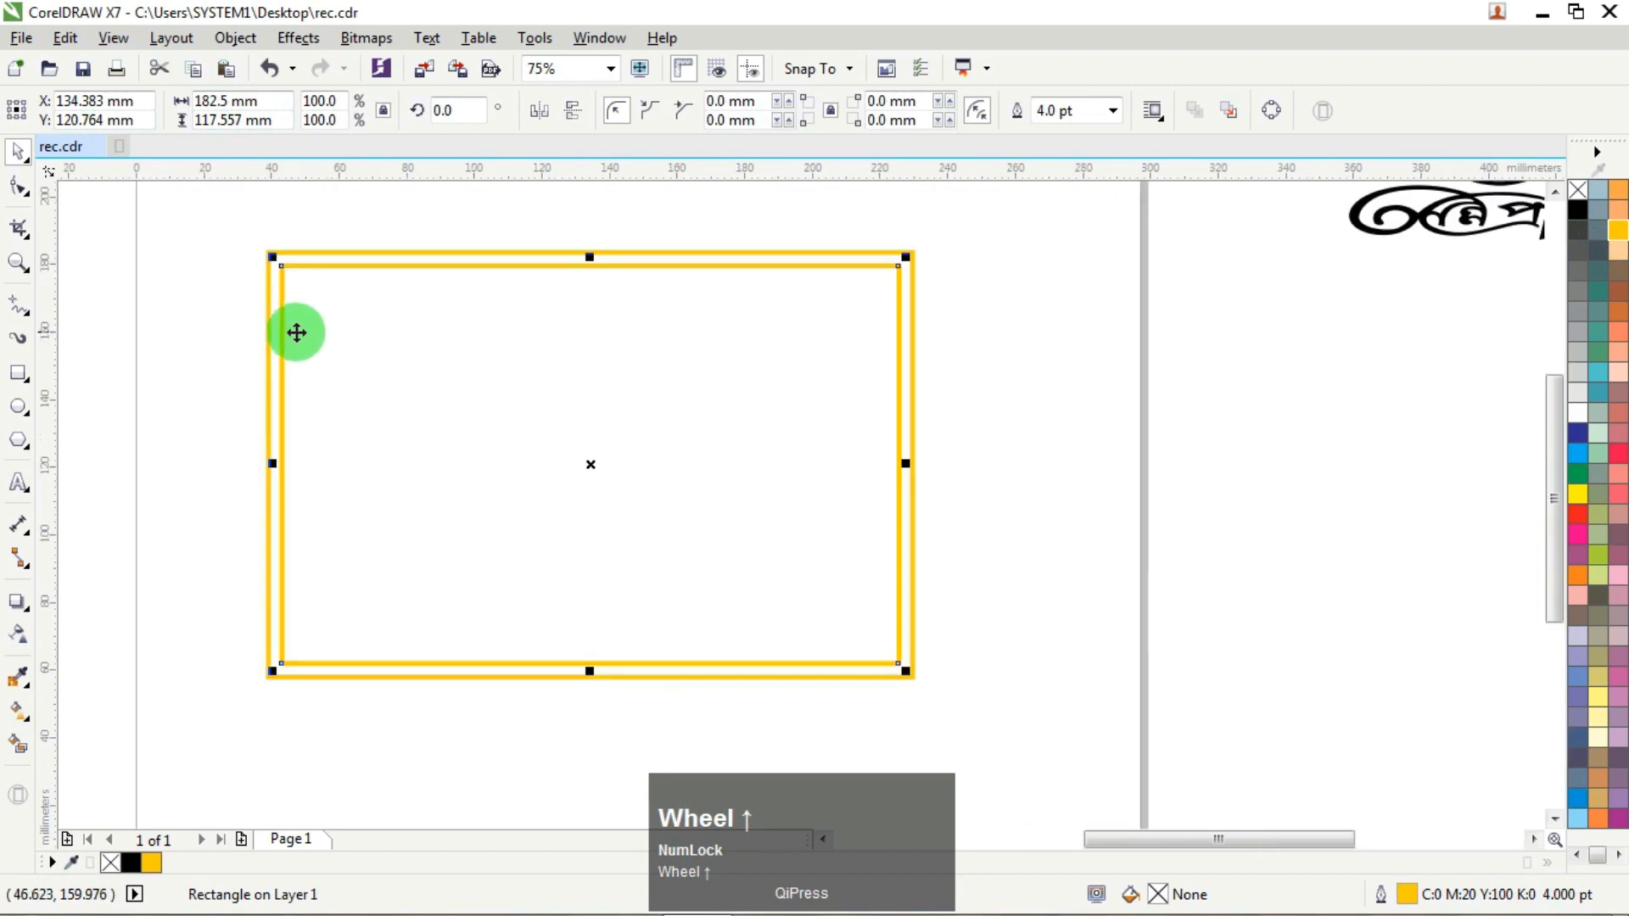
pyautogui.click(972, 246)
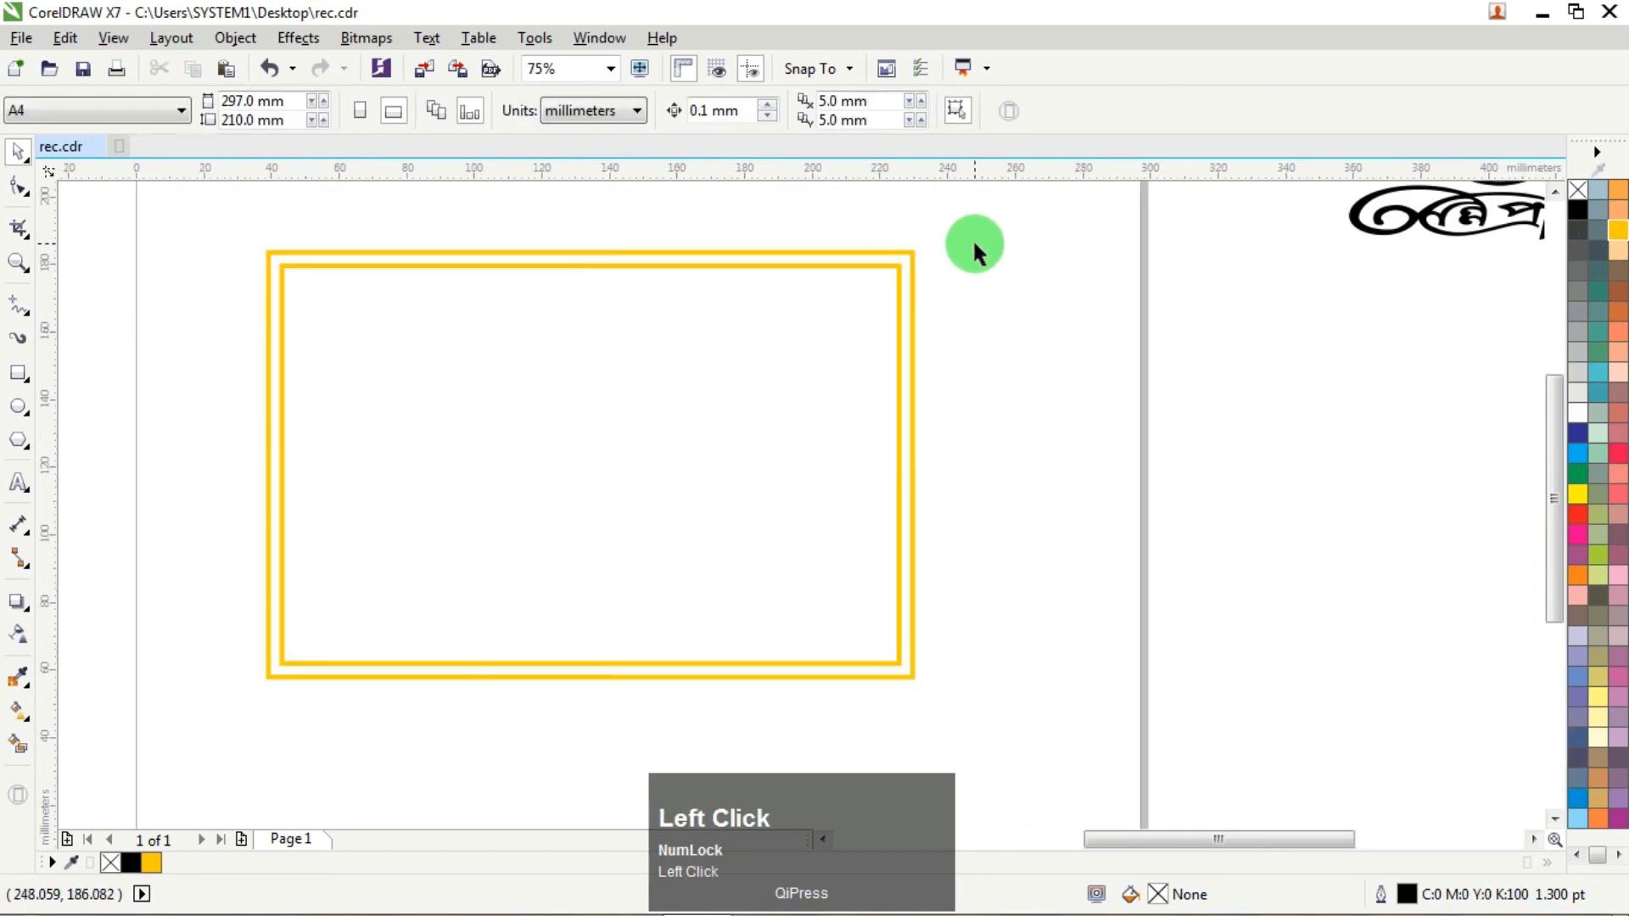
pyautogui.click(557, 265)
pyautogui.click(253, 101)
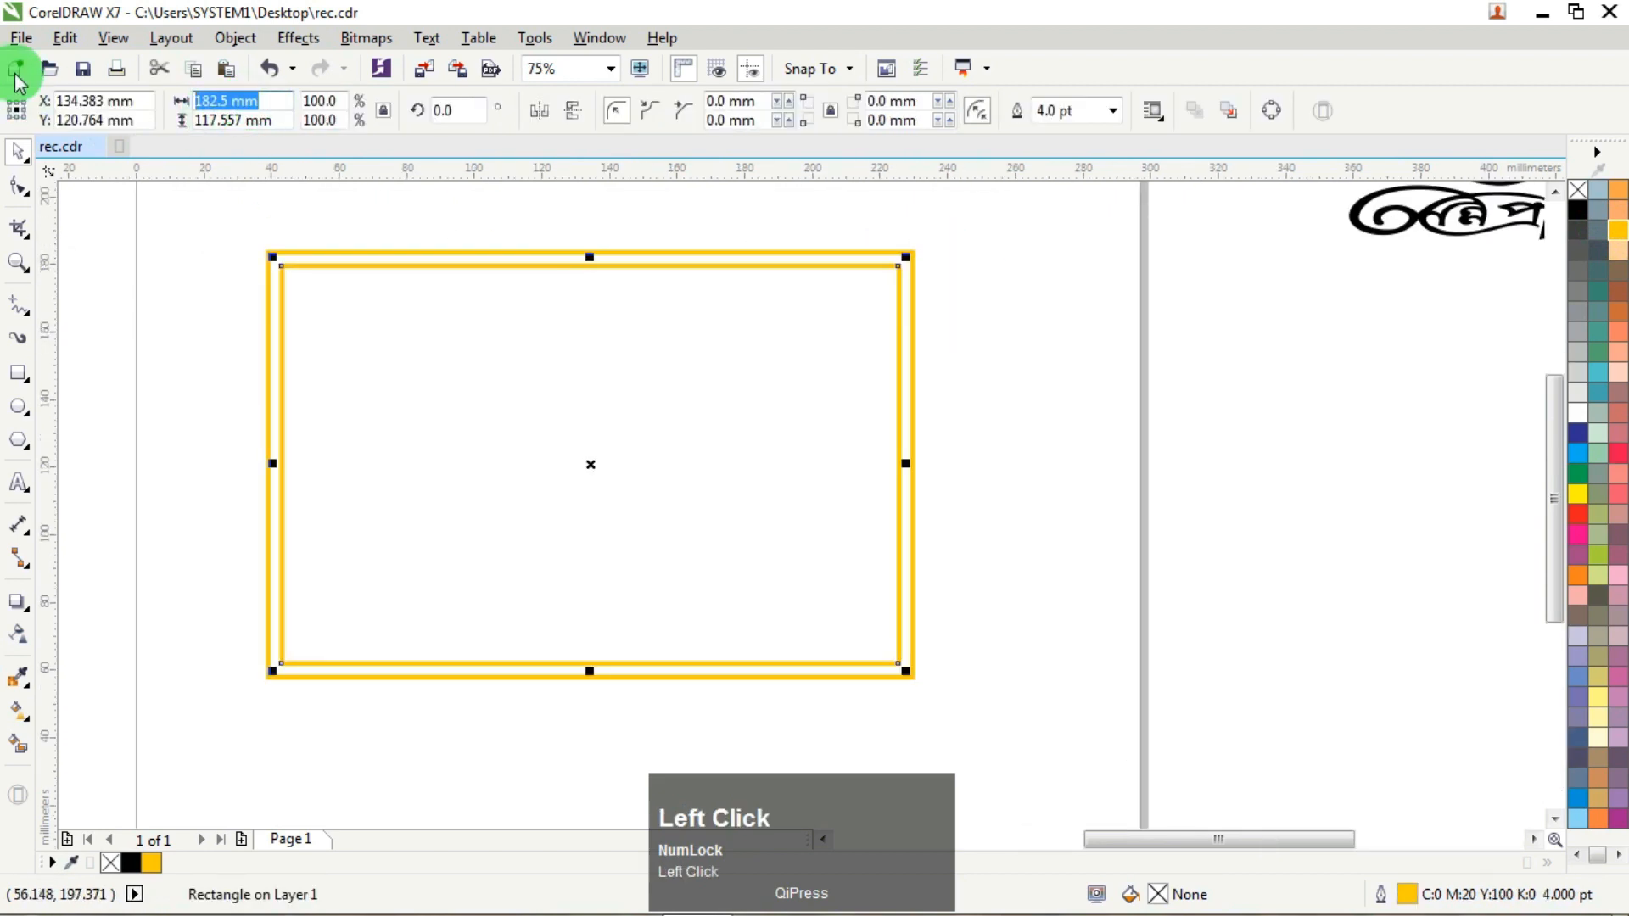
pyautogui.write('183.5')
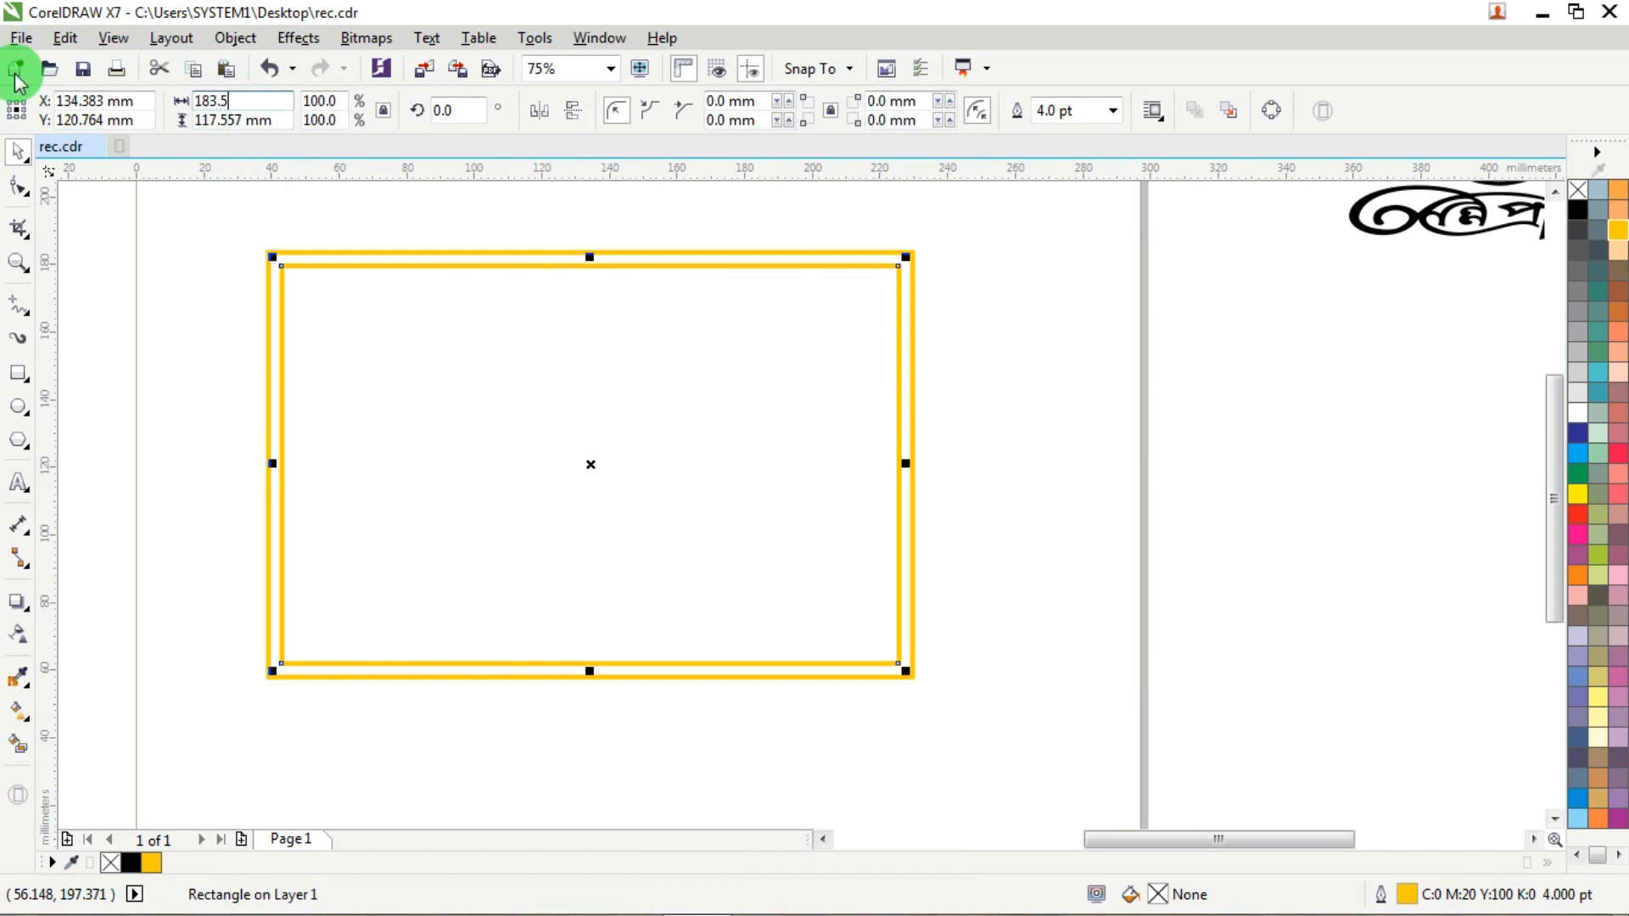
pyautogui.press('Tab')
pyautogui.write('118')
pyautogui.press('Return')
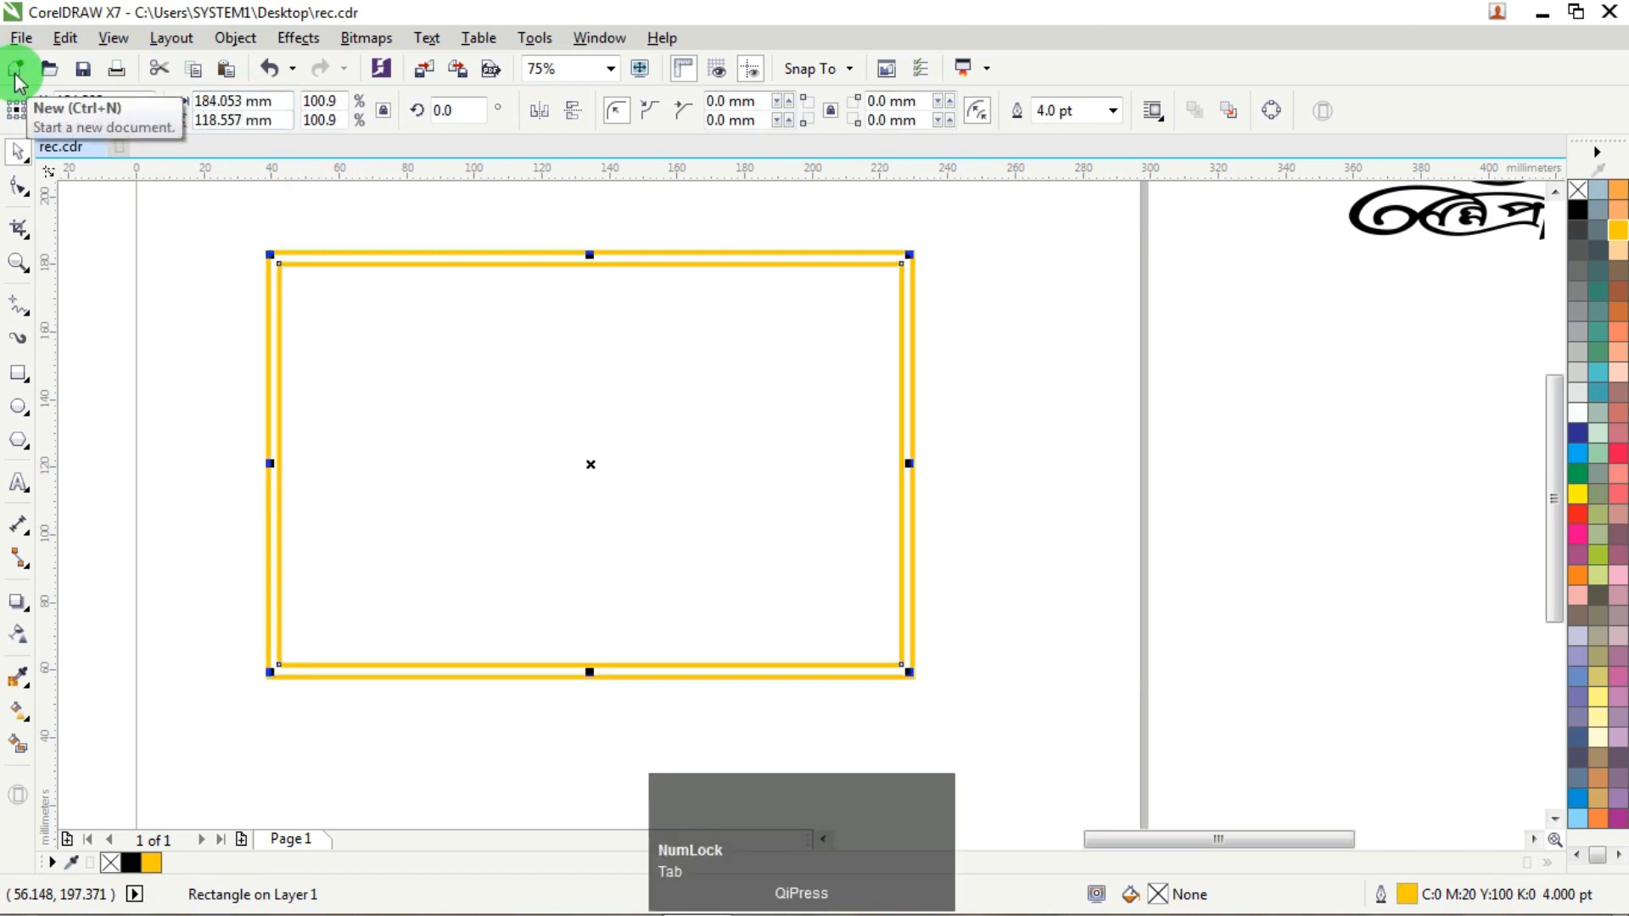
pyautogui.click(212, 207)
pyautogui.moveTo(211, 207); pyautogui.dragTo(933, 689)
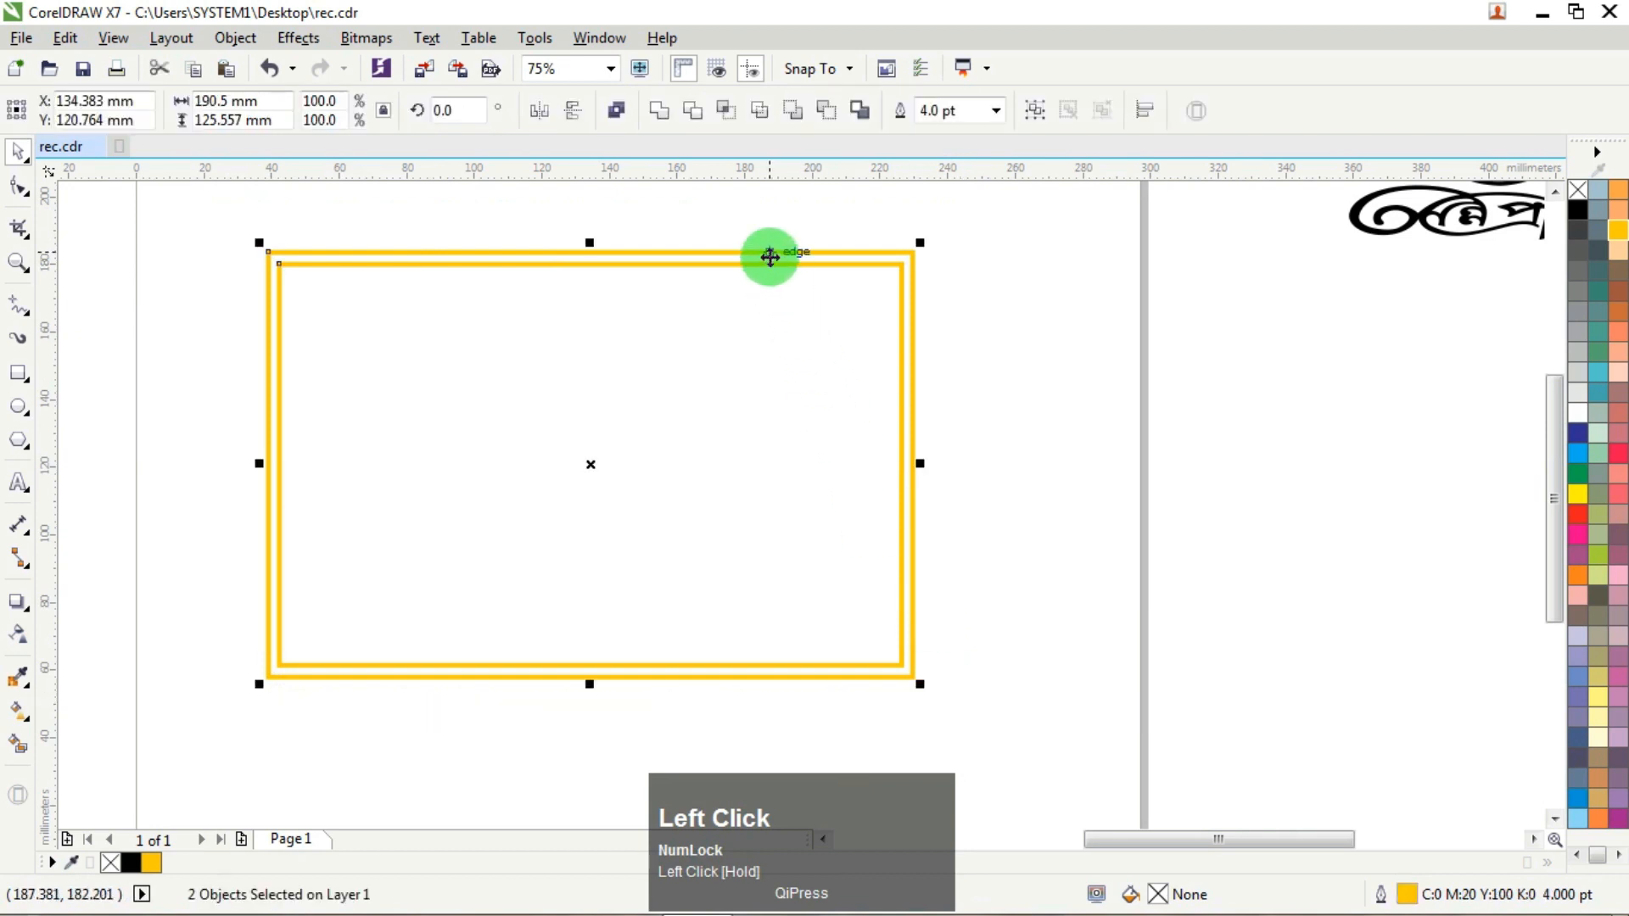
pyautogui.click(999, 298)
# Step: Move the flower meadow picture from beside the page into the middle of the yellow double frame
pyautogui.scroll(-3, 780, 333)
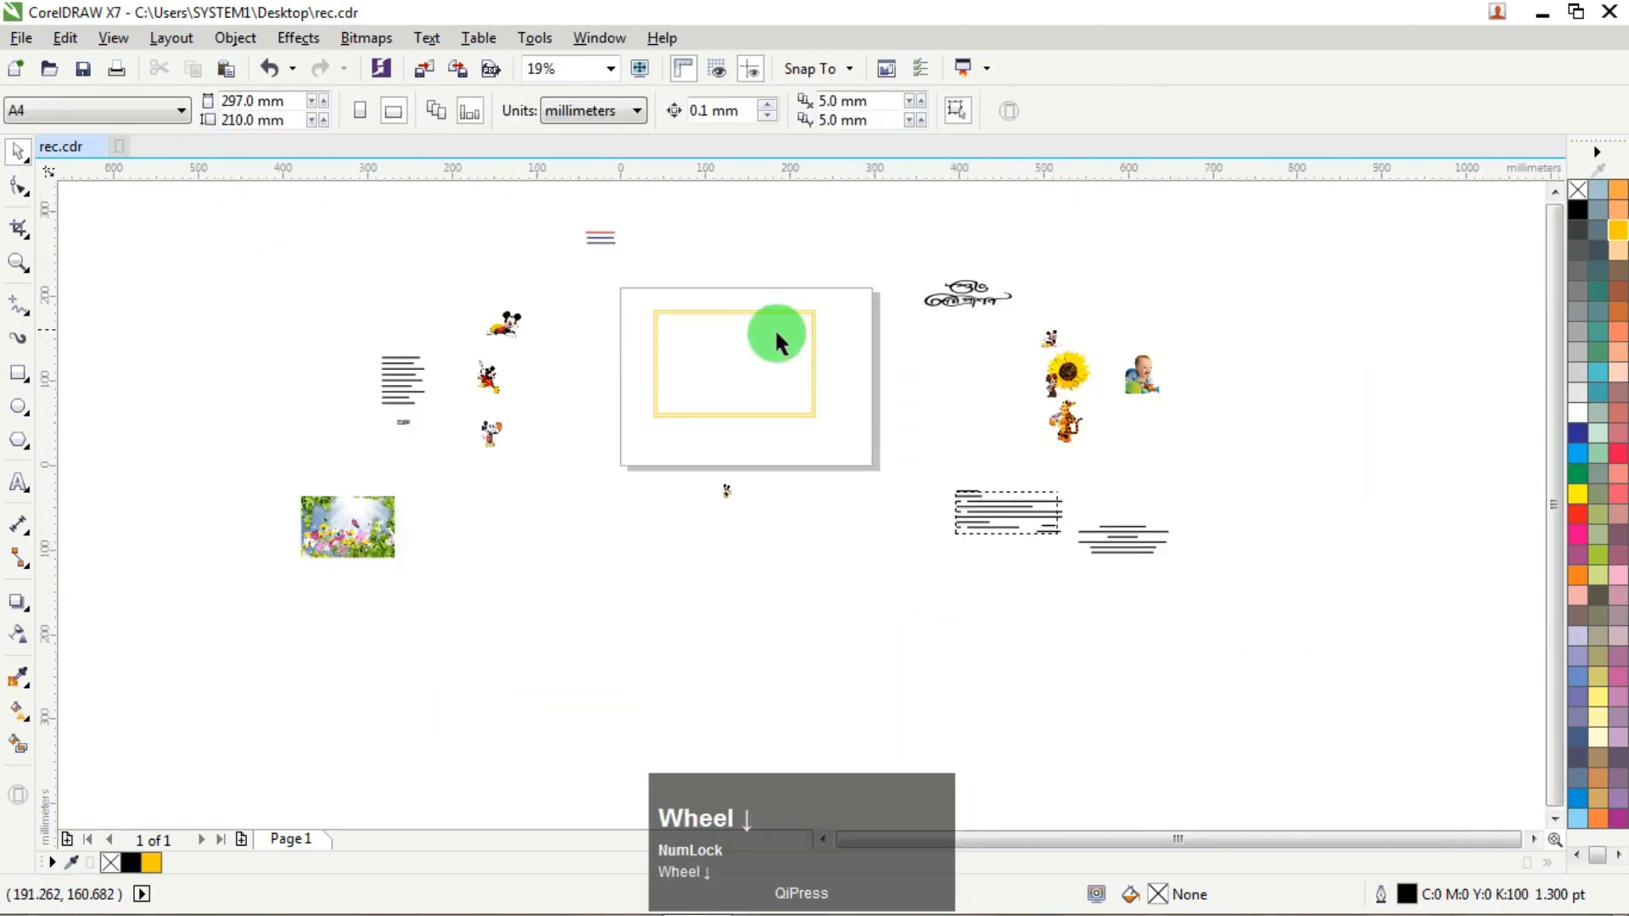
pyautogui.moveTo(390, 517); pyautogui.dragTo(736, 340)
pyautogui.scroll(4, 736, 339)
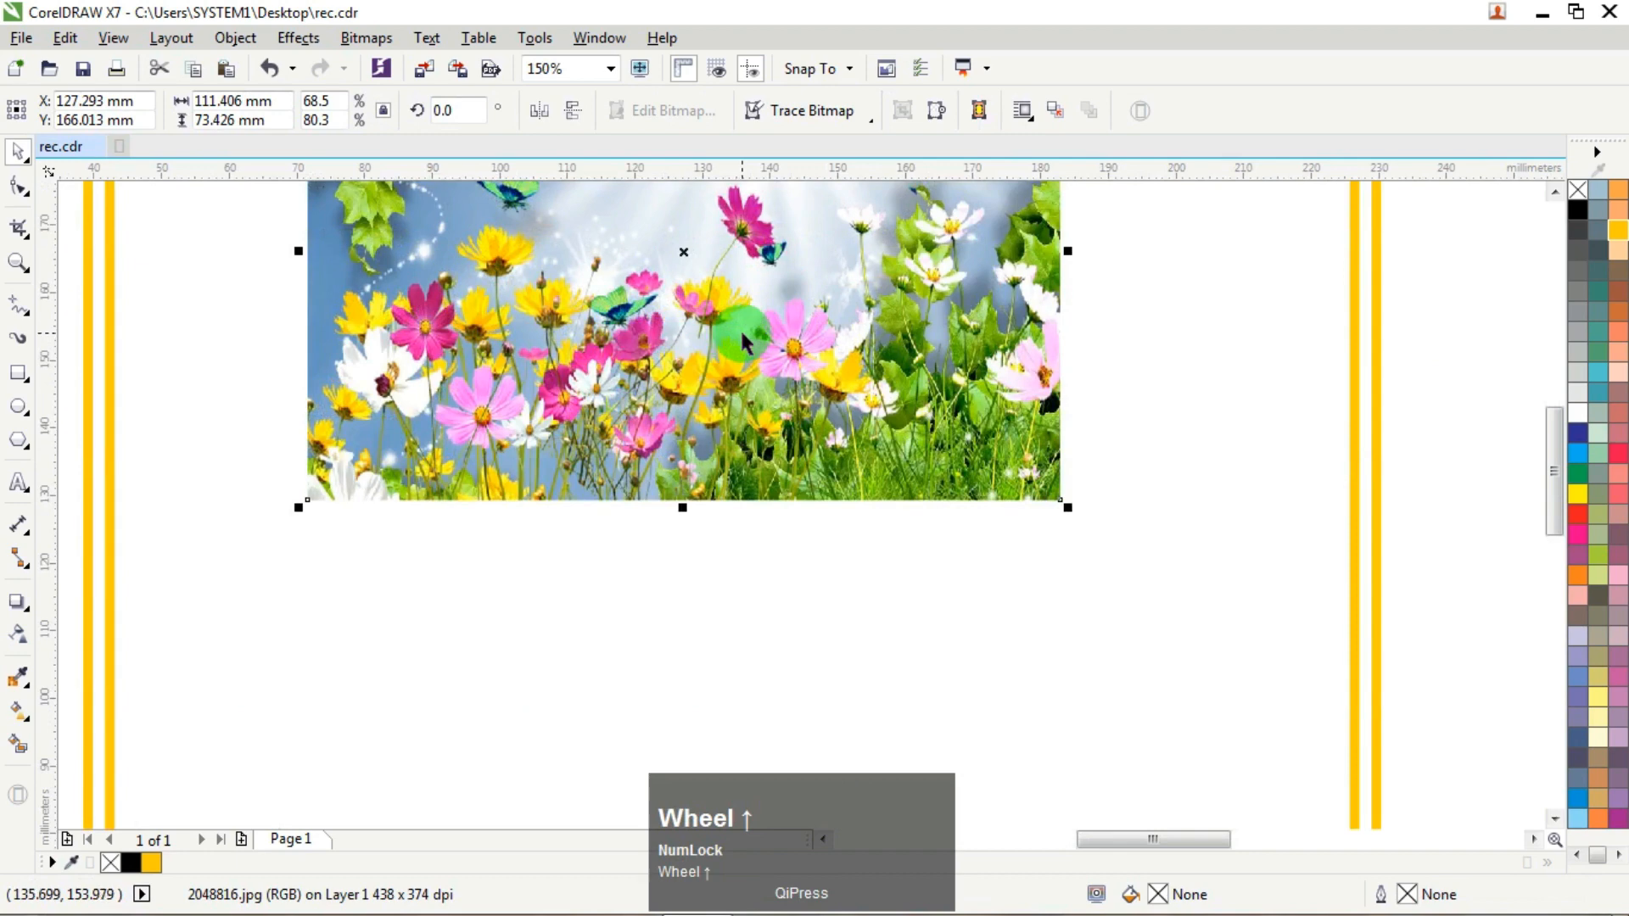
pyautogui.scroll(-3, 742, 339)
pyautogui.moveTo(746, 225); pyautogui.dragTo(774, 369)
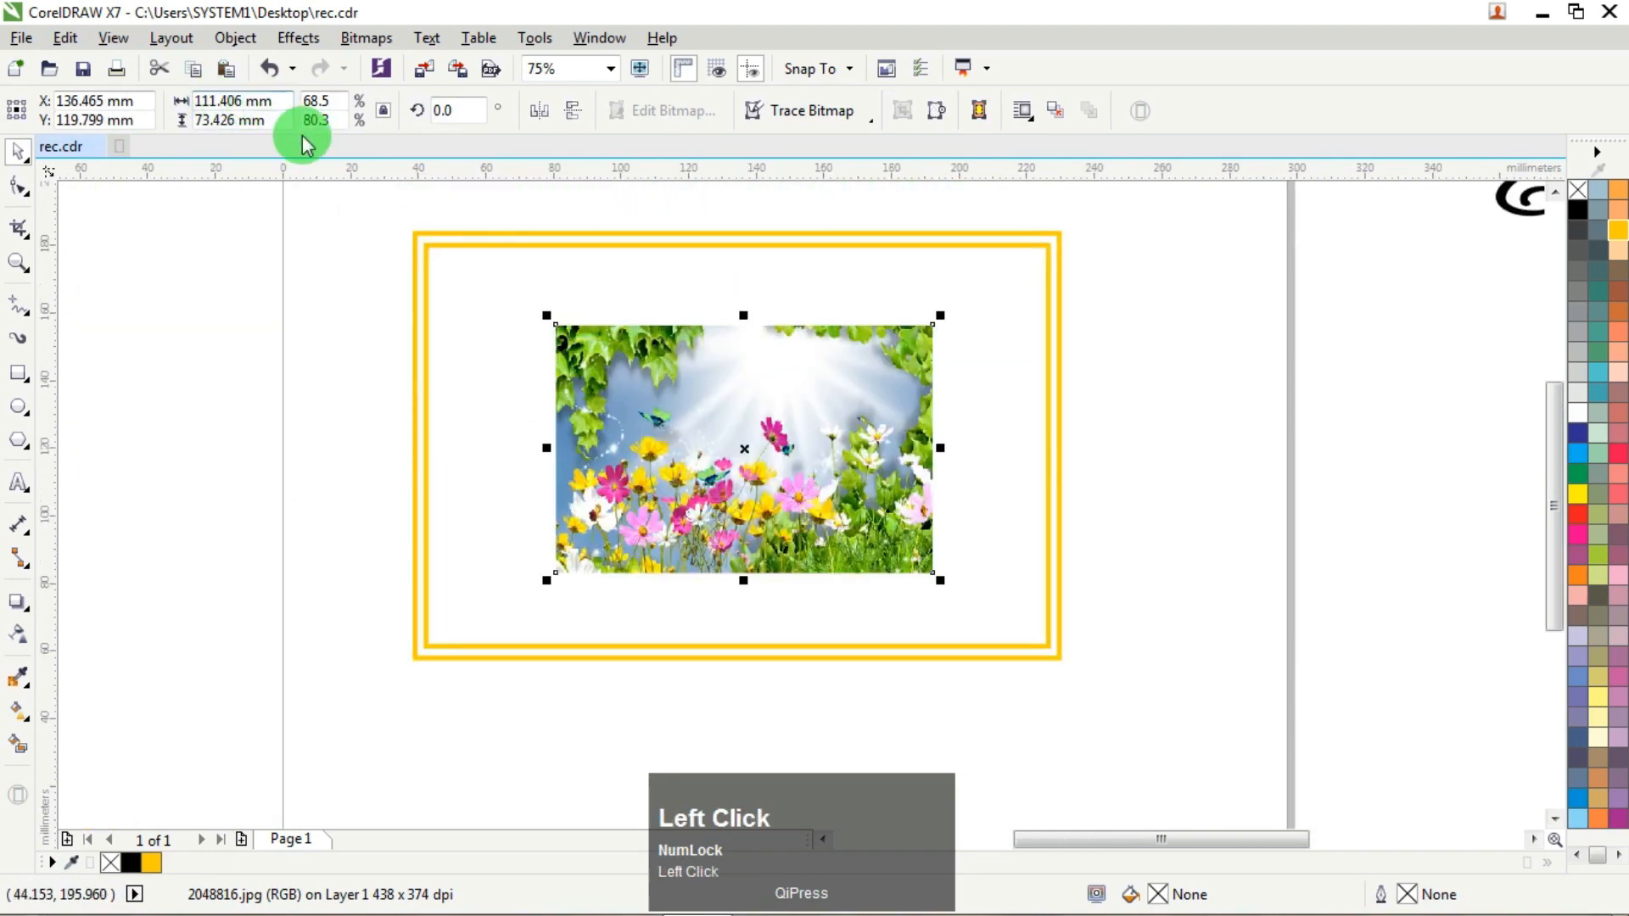
# Step: Change the document units from millimeters to inches
pyautogui.click(247, 201)
pyautogui.click(587, 109)
pyautogui.click(572, 137)
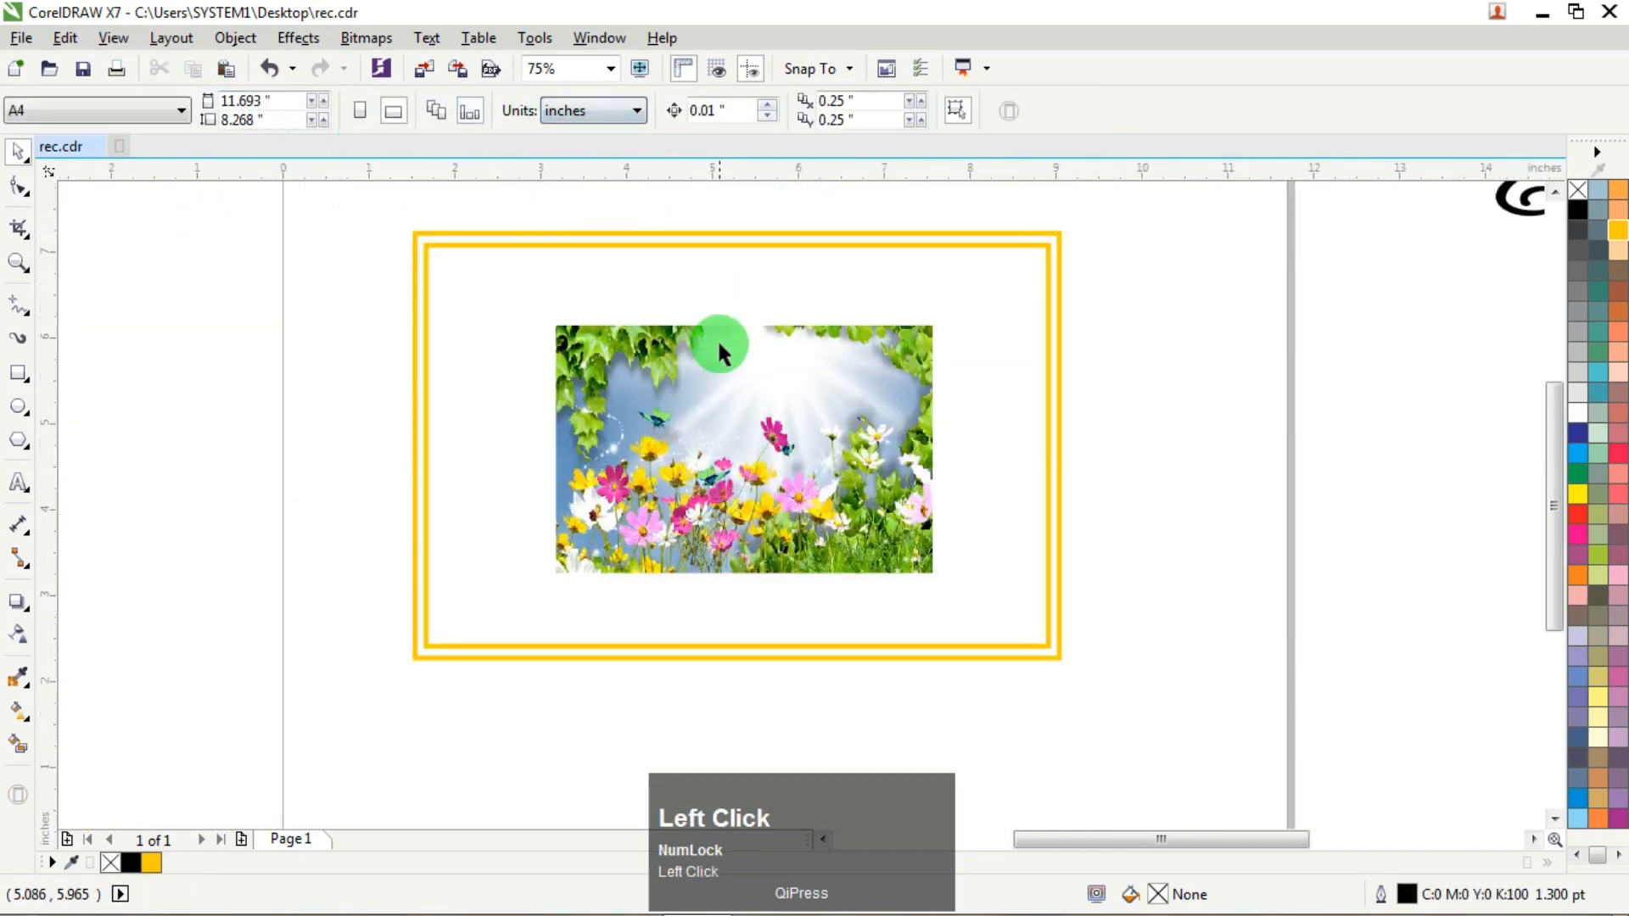
# Step: Resize the flower picture without keeping its proportions to a width of 8.8 inches and a height of 5.8 inches
pyautogui.click(717, 346)
pyautogui.click(681, 358)
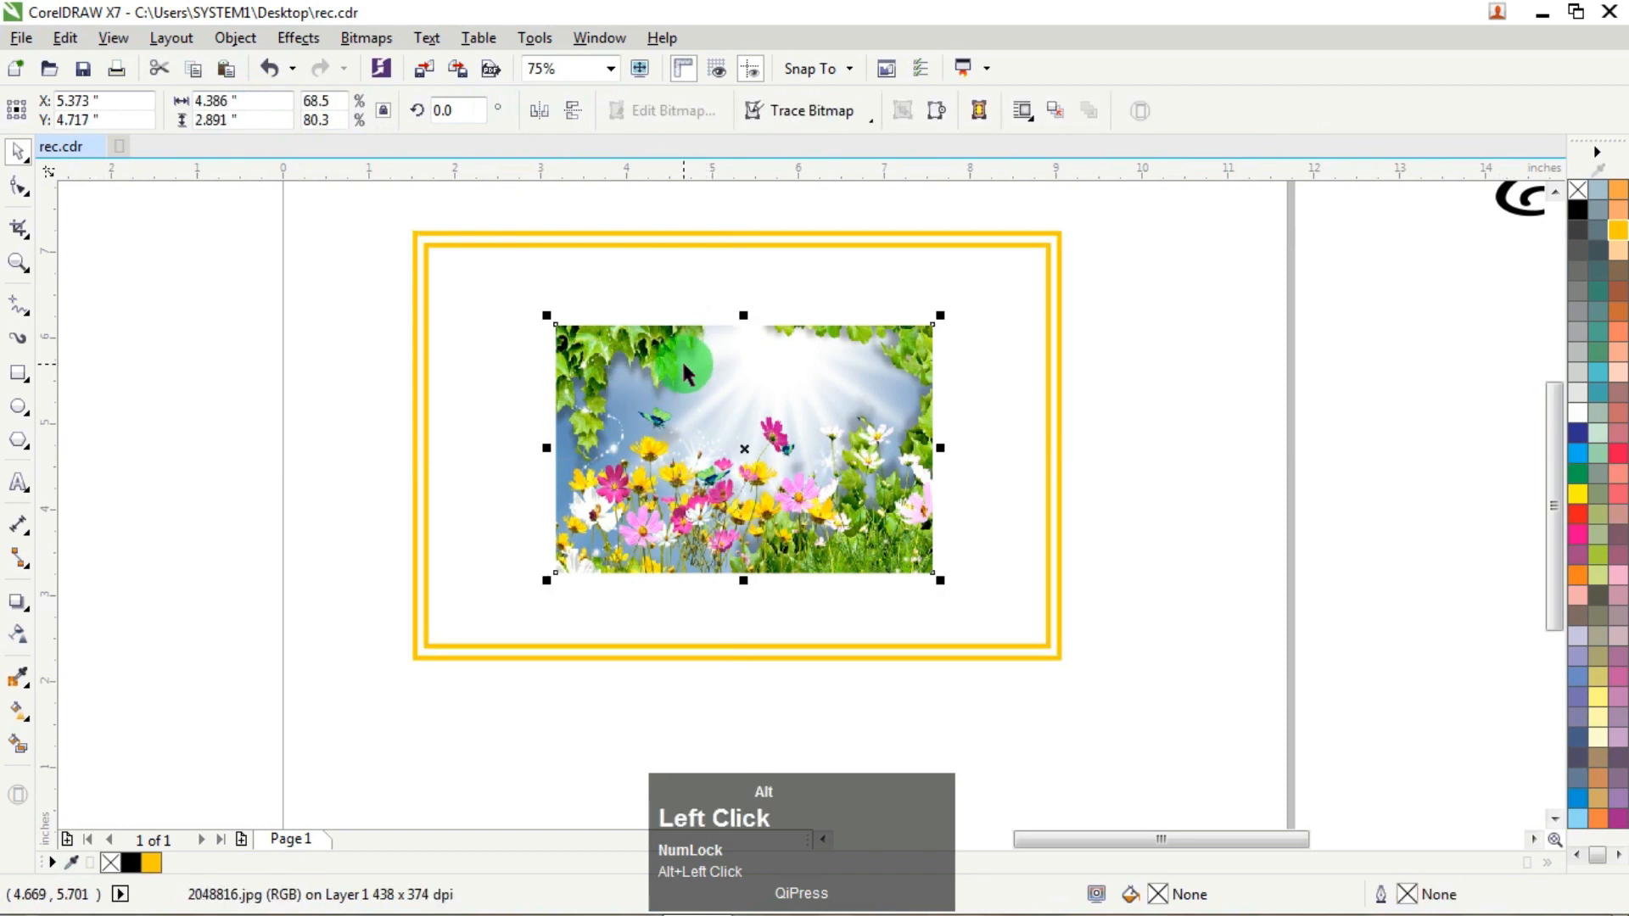
pyautogui.click(382, 113)
pyautogui.click(258, 101)
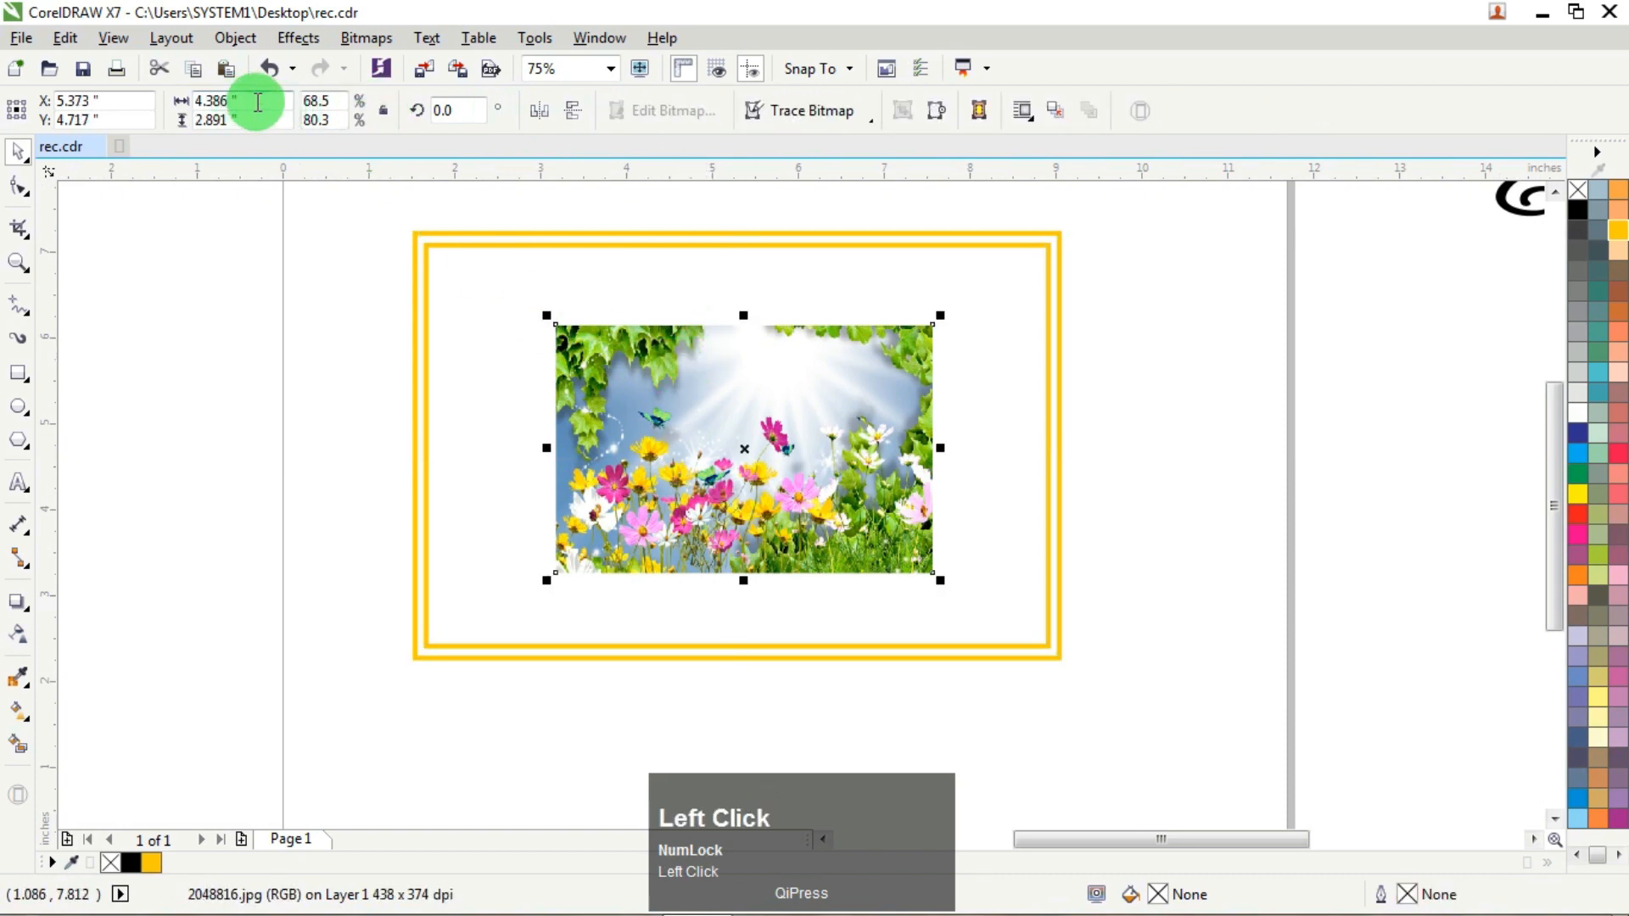
pyautogui.write('8.')
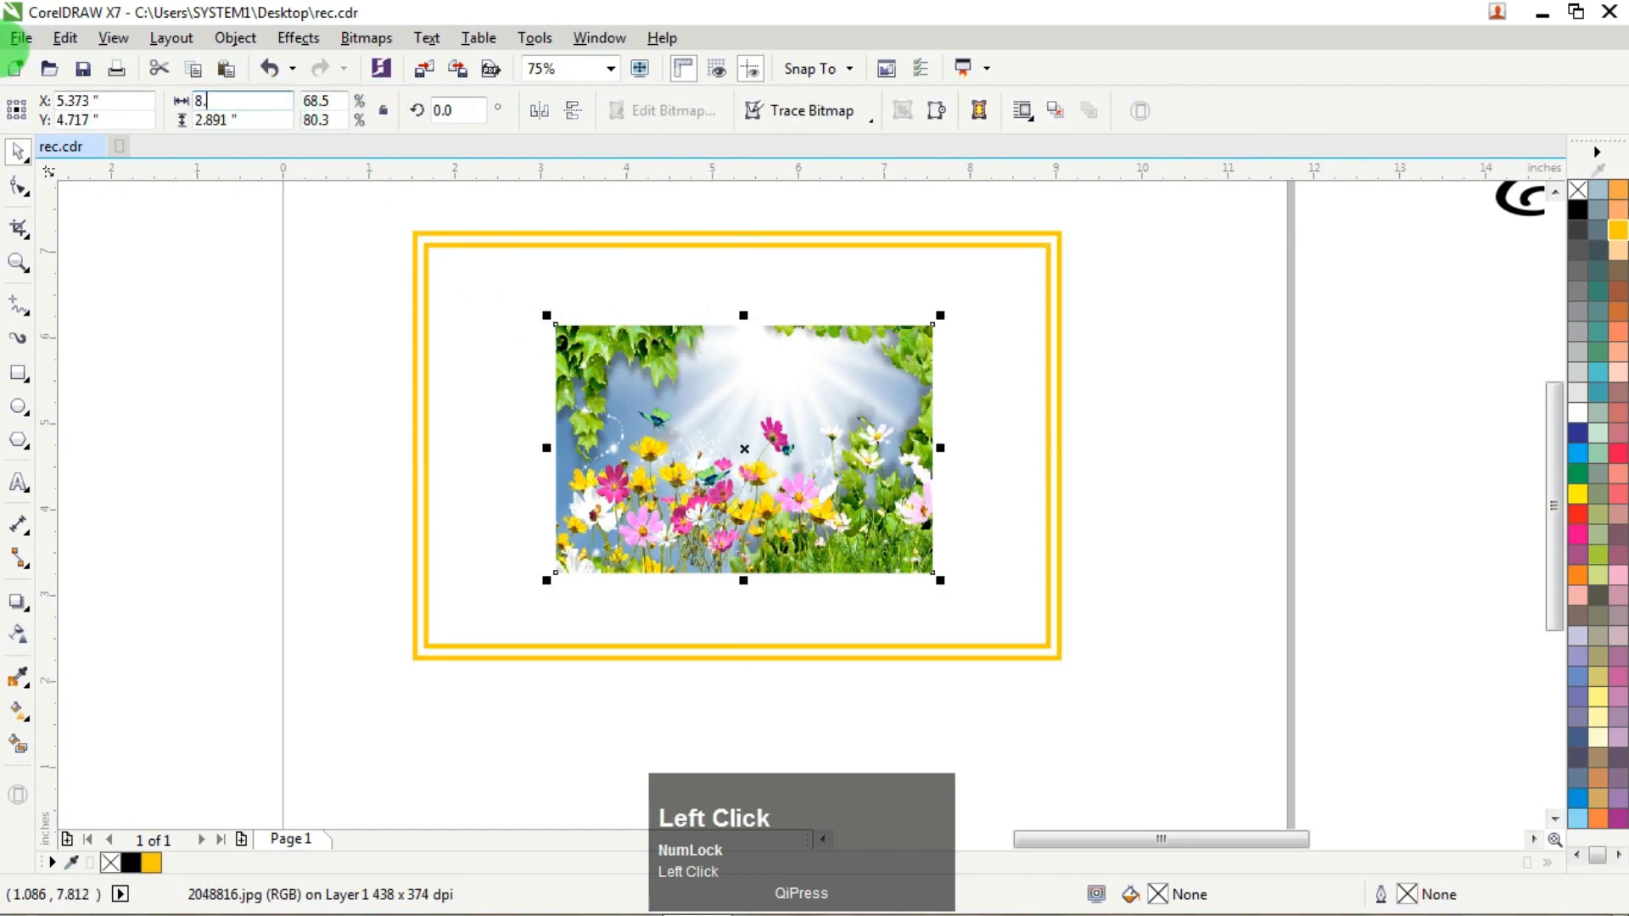
pyautogui.write('8')
pyautogui.press('Tab')
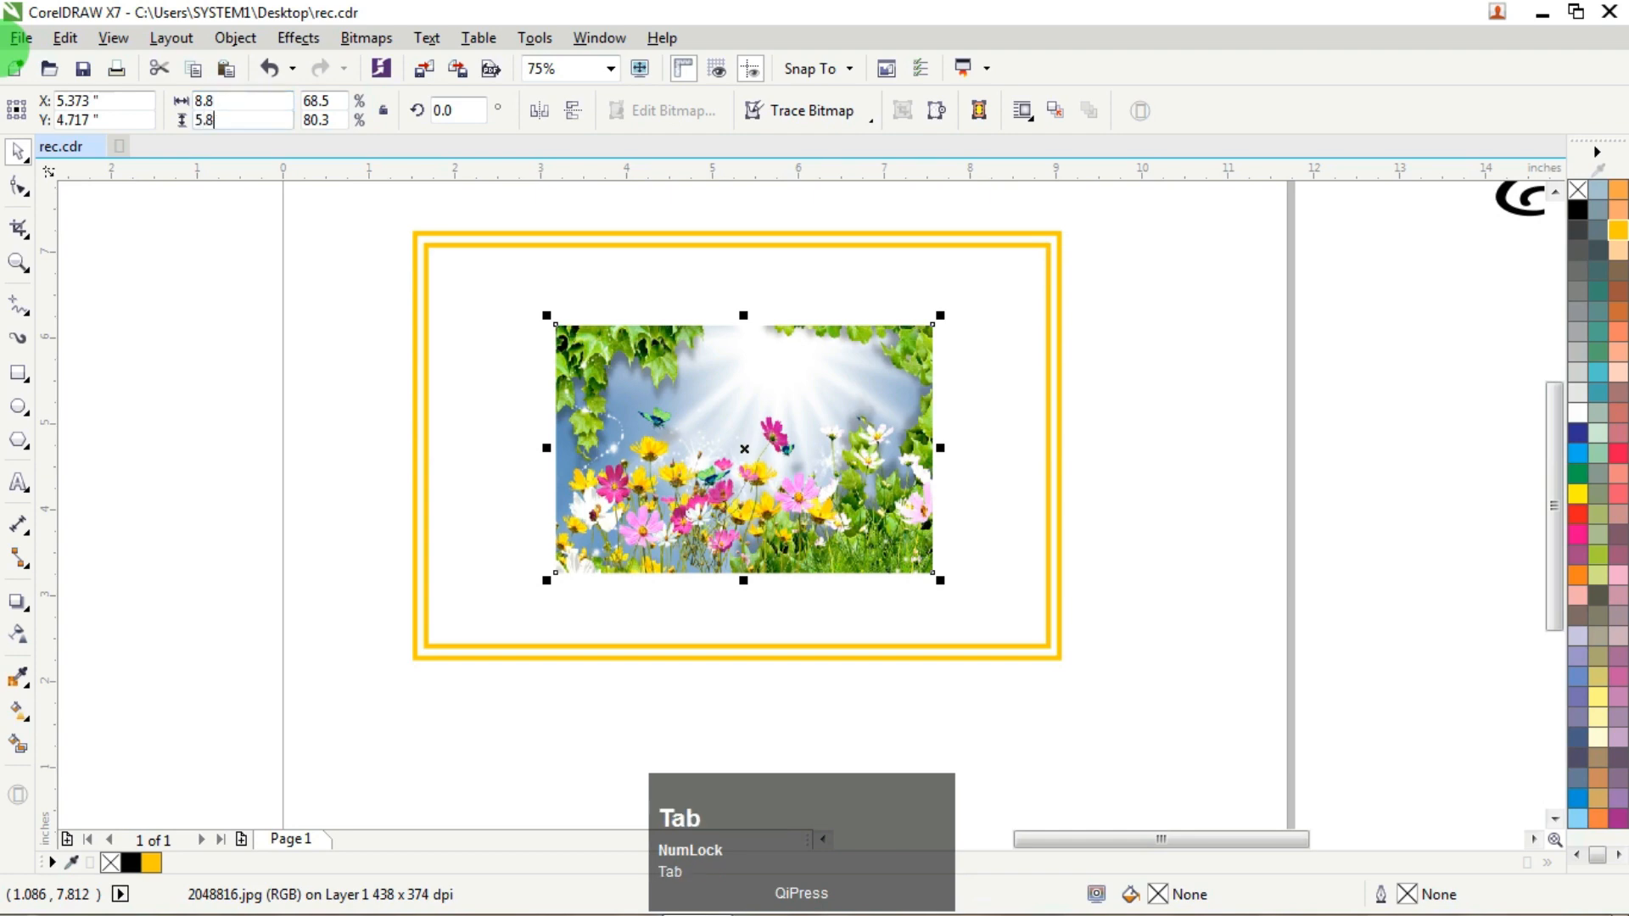
pyautogui.press('Return')
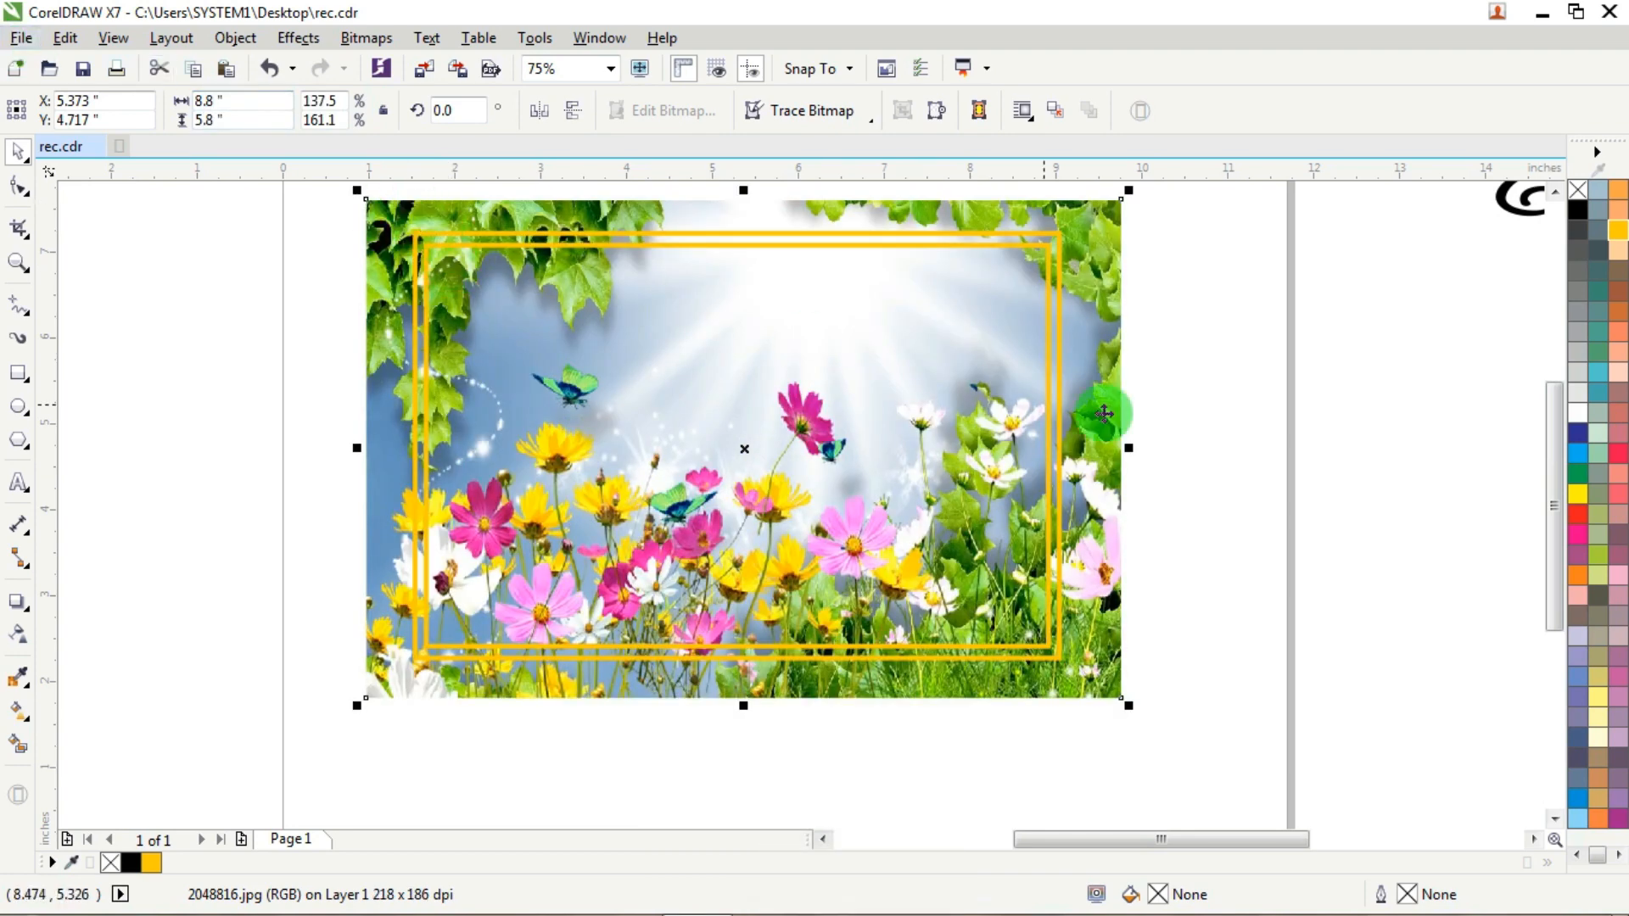
# Step: Align the flower picture and both yellow rectangles on their shared horizontal and vertical centers
pyautogui.click(1554, 203)
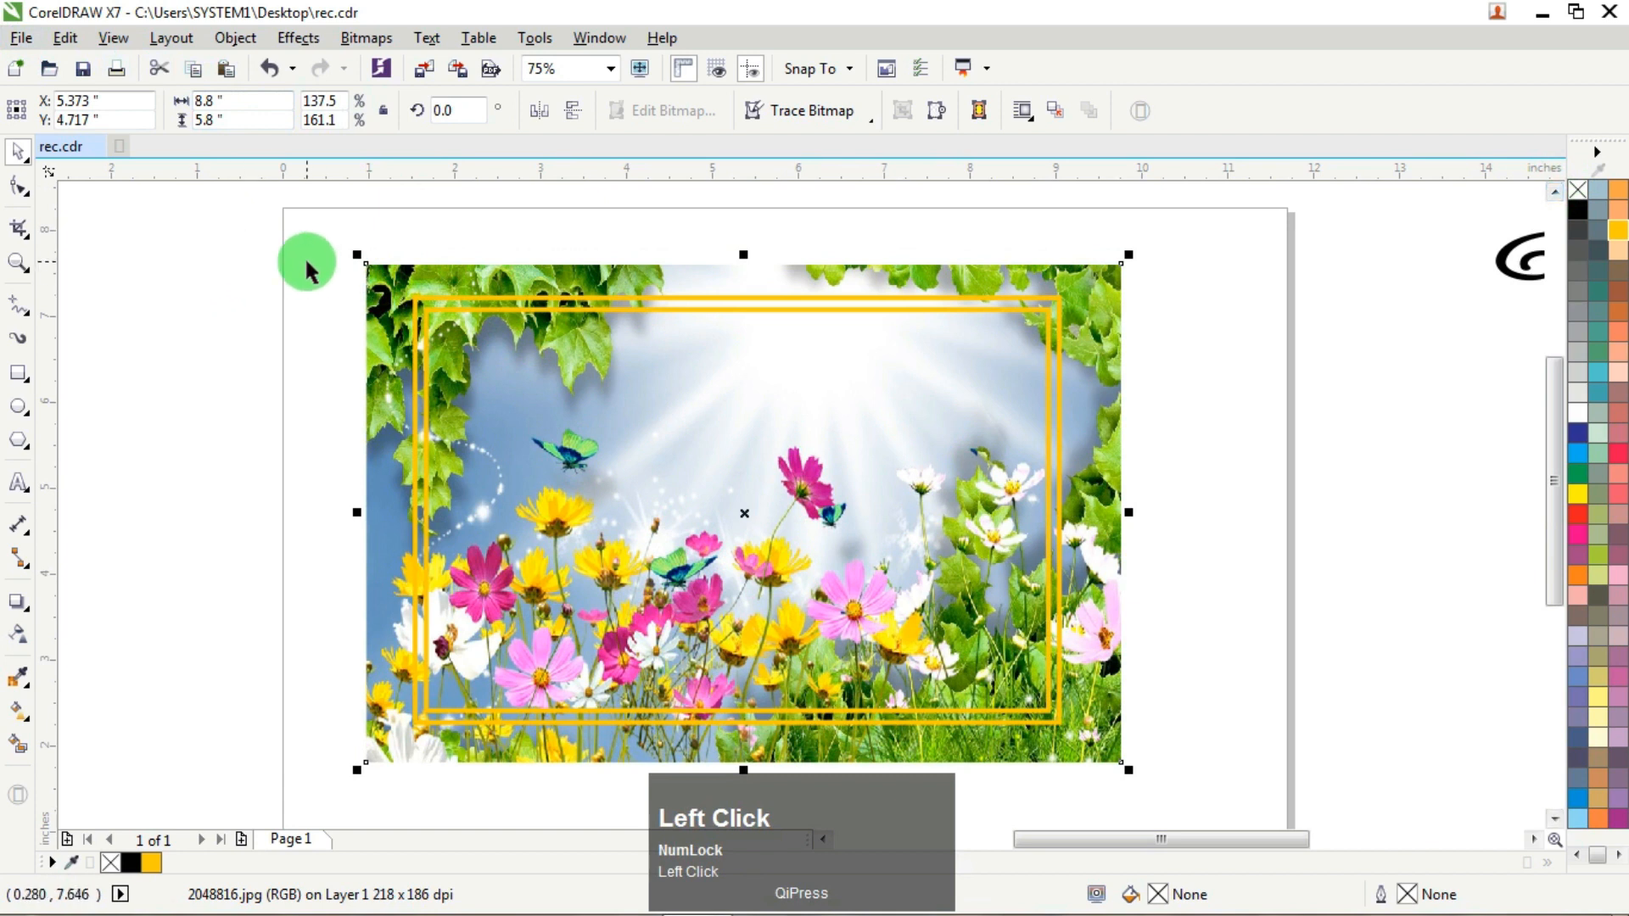
pyautogui.moveTo(266, 214); pyautogui.dragTo(1158, 777)
pyautogui.press('c')
pyautogui.press('e')
pyautogui.click(1171, 500)
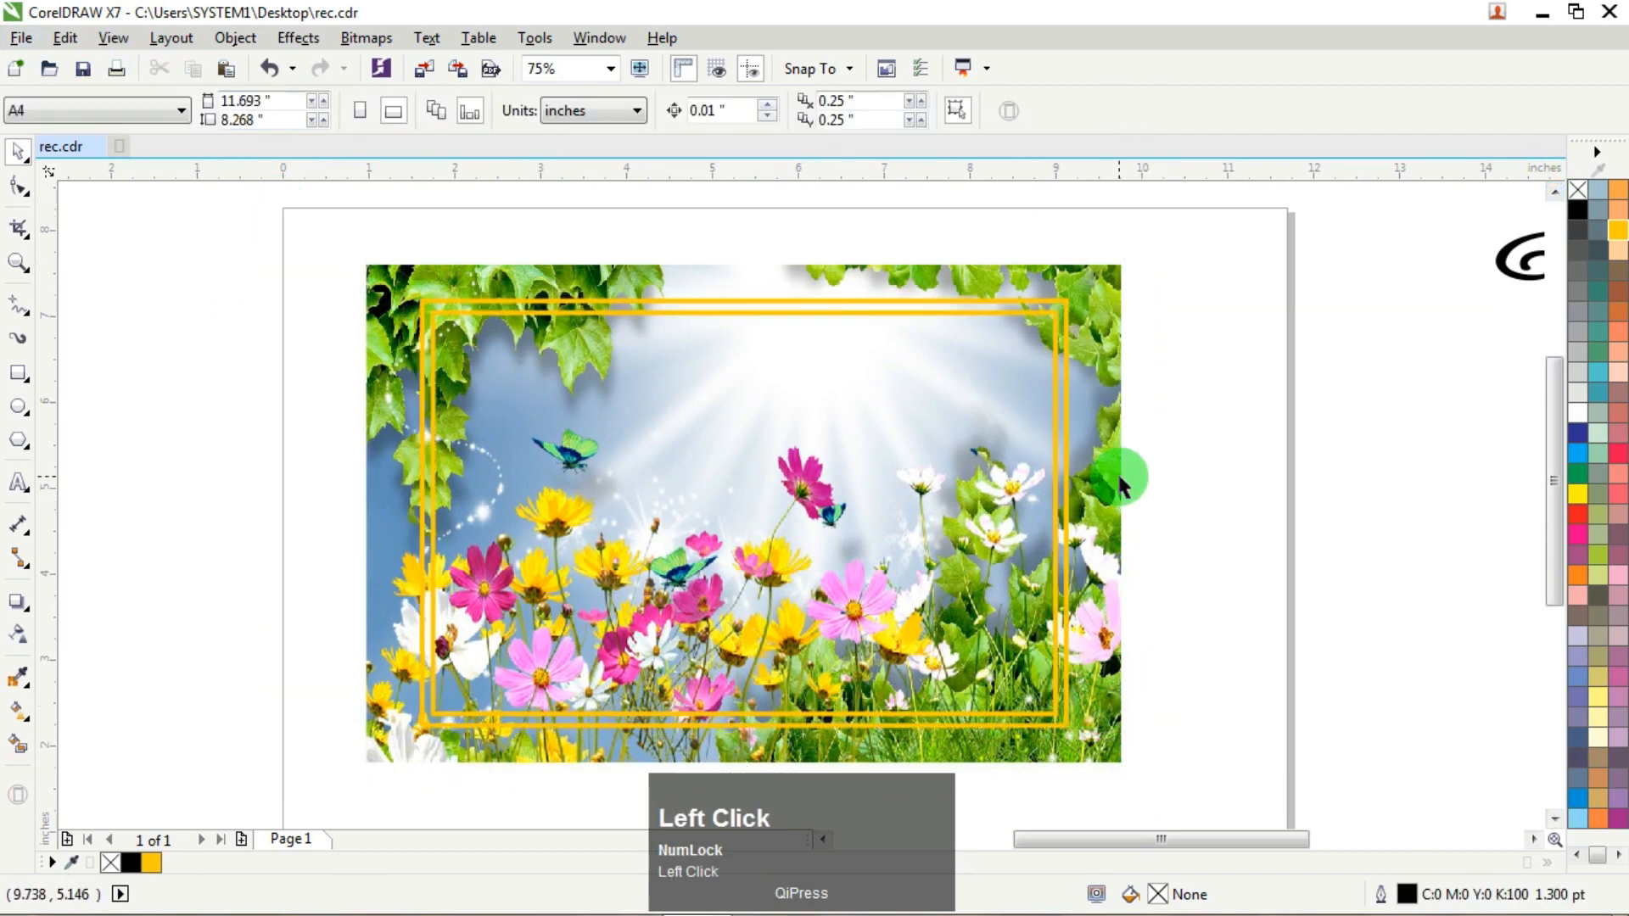
# Step: Fill the outer rectangle with light yellow, settling on the pale cream C:0 M:0 Y:20 K:0
pyautogui.keyDown('ctrl'); pyautogui.click(1025, 293); pyautogui.keyUp('ctrl')
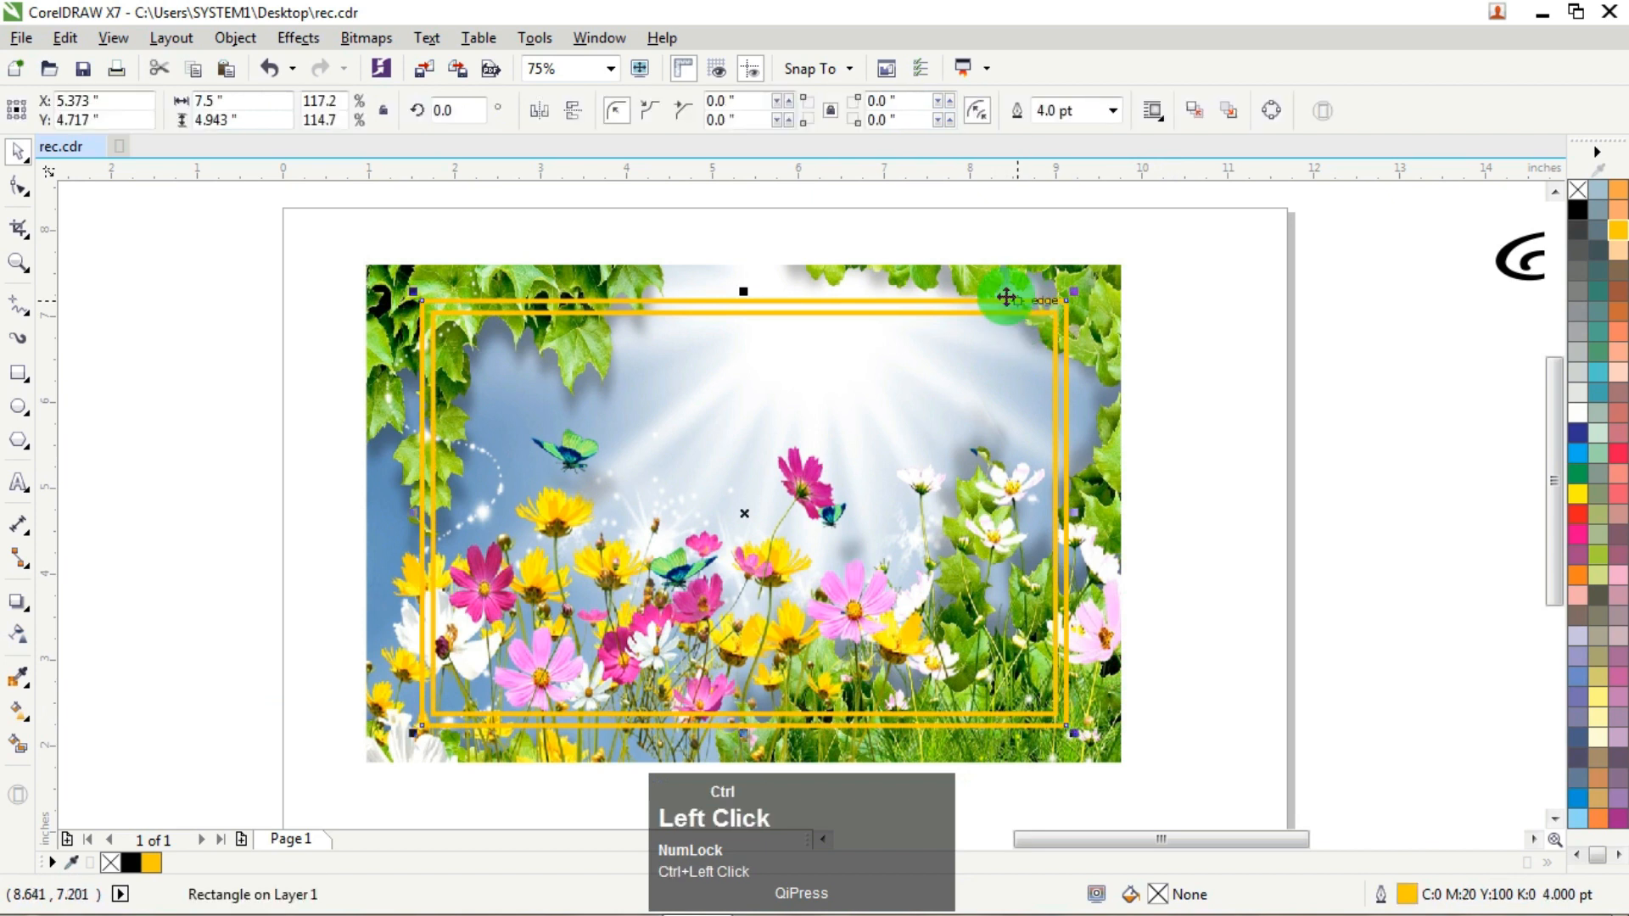
pyautogui.click(1601, 697)
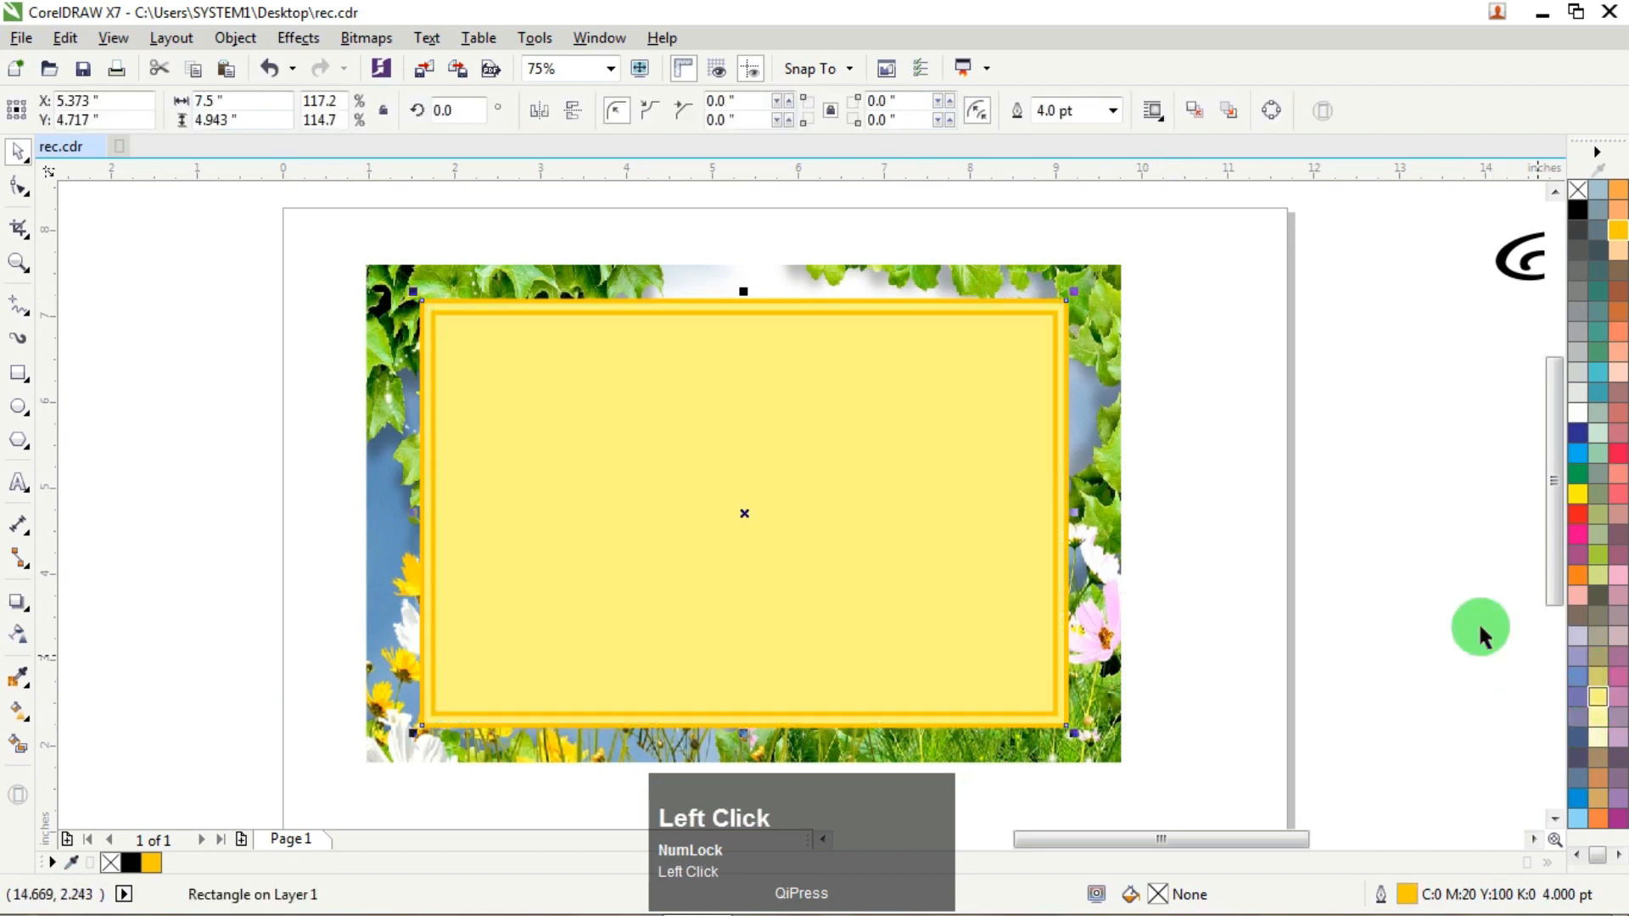
pyautogui.click(1270, 430)
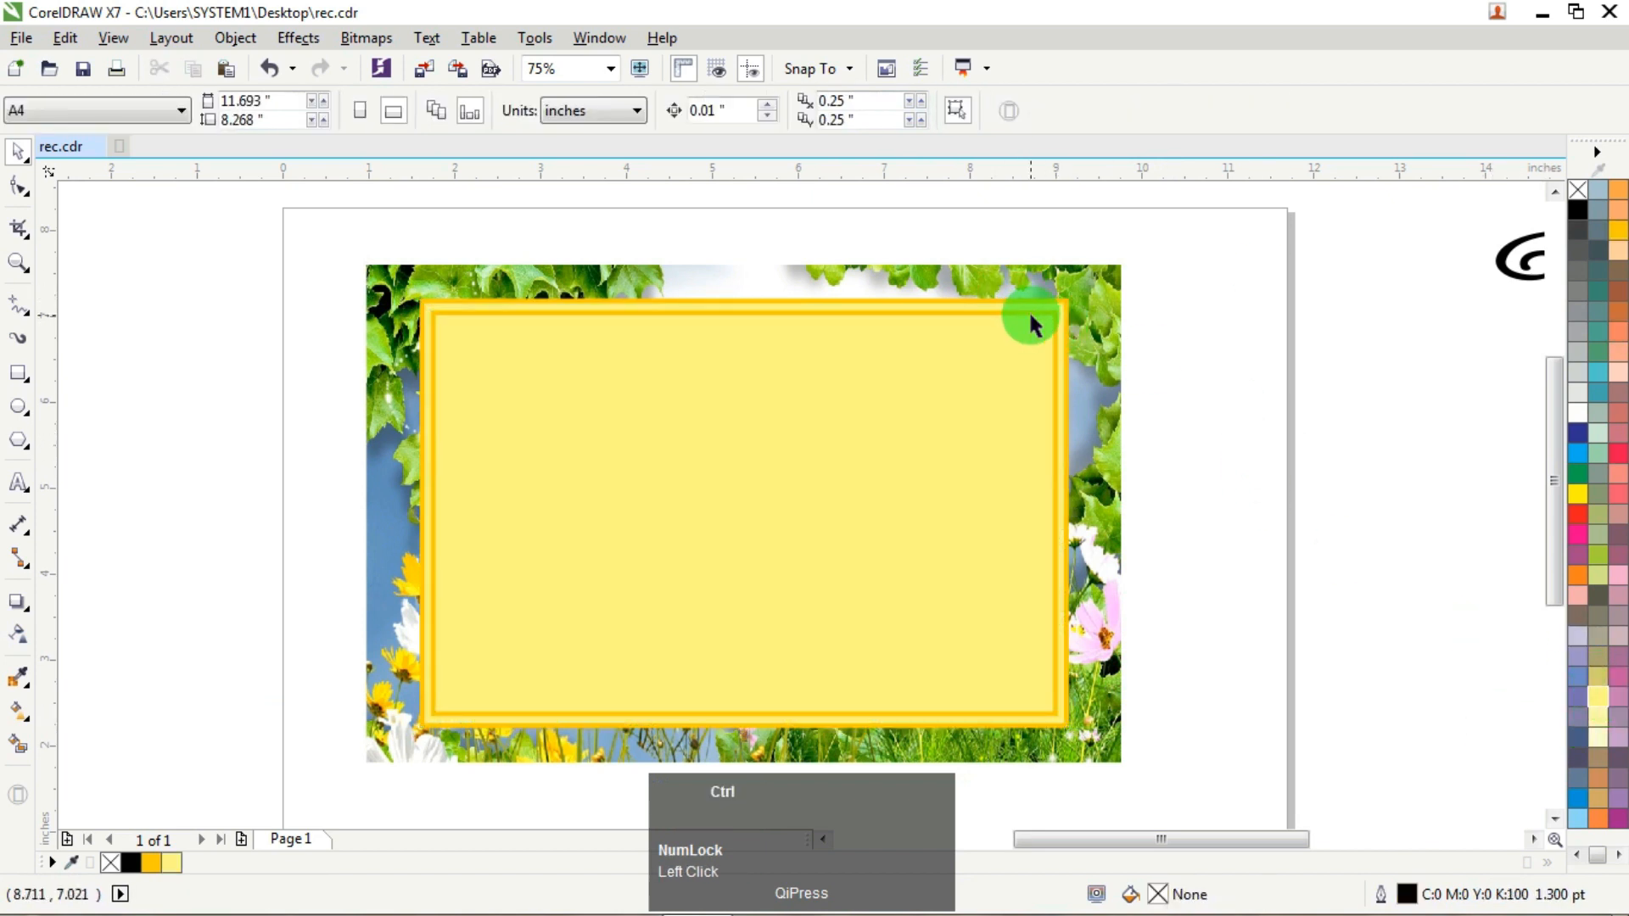
pyautogui.keyDown('ctrl'); pyautogui.click(1055, 307); pyautogui.keyUp('ctrl')
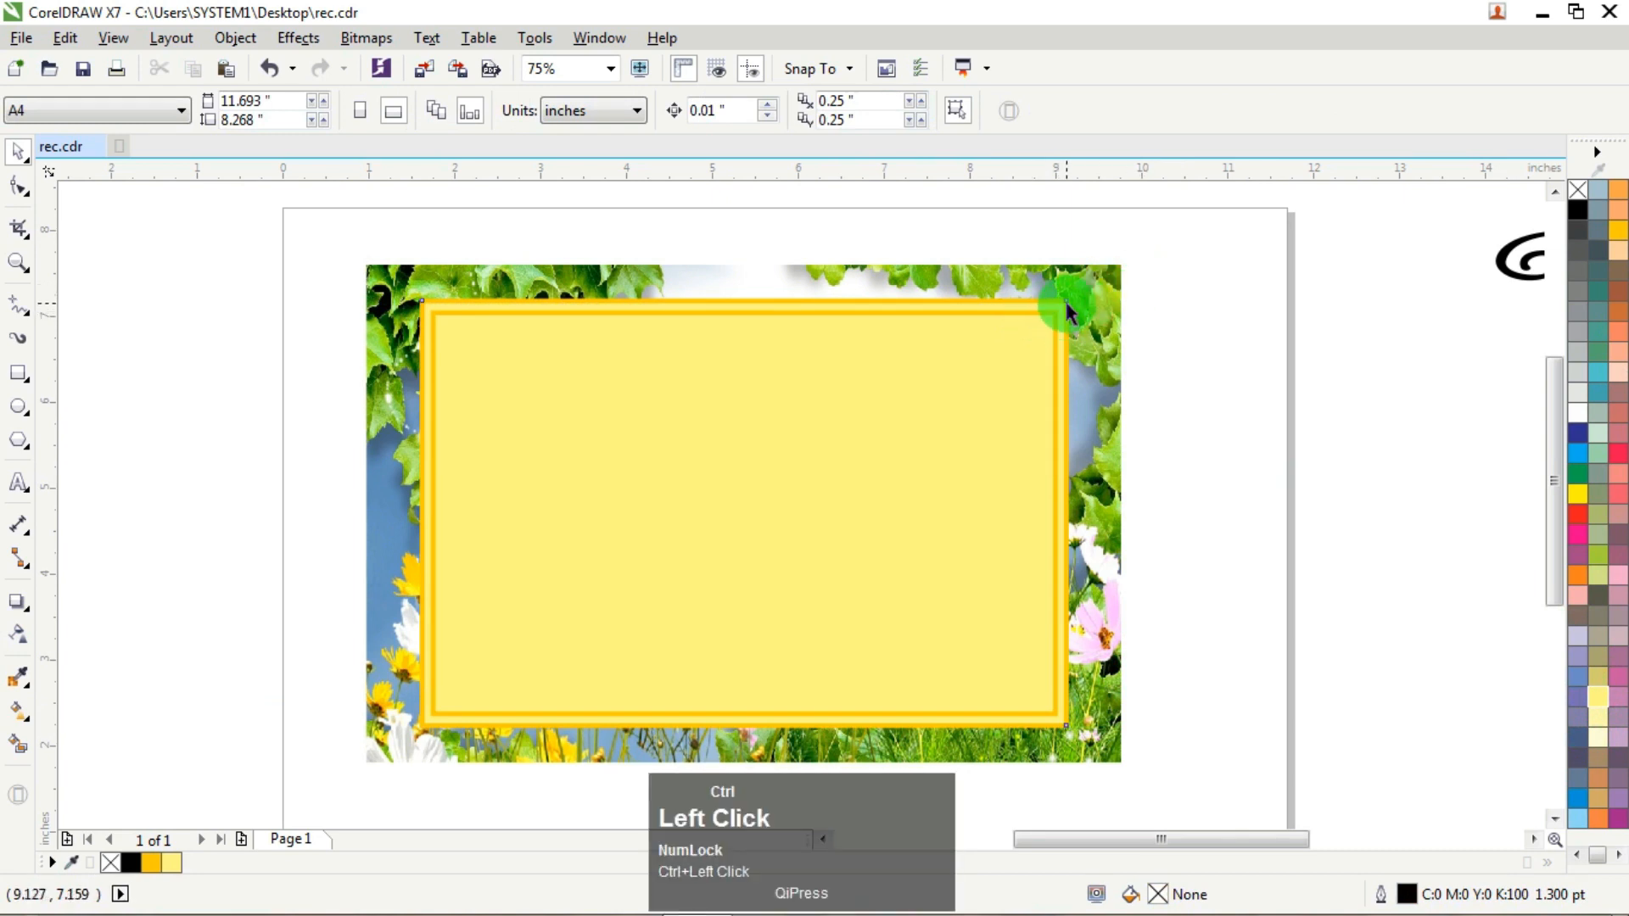
pyautogui.click(1599, 738)
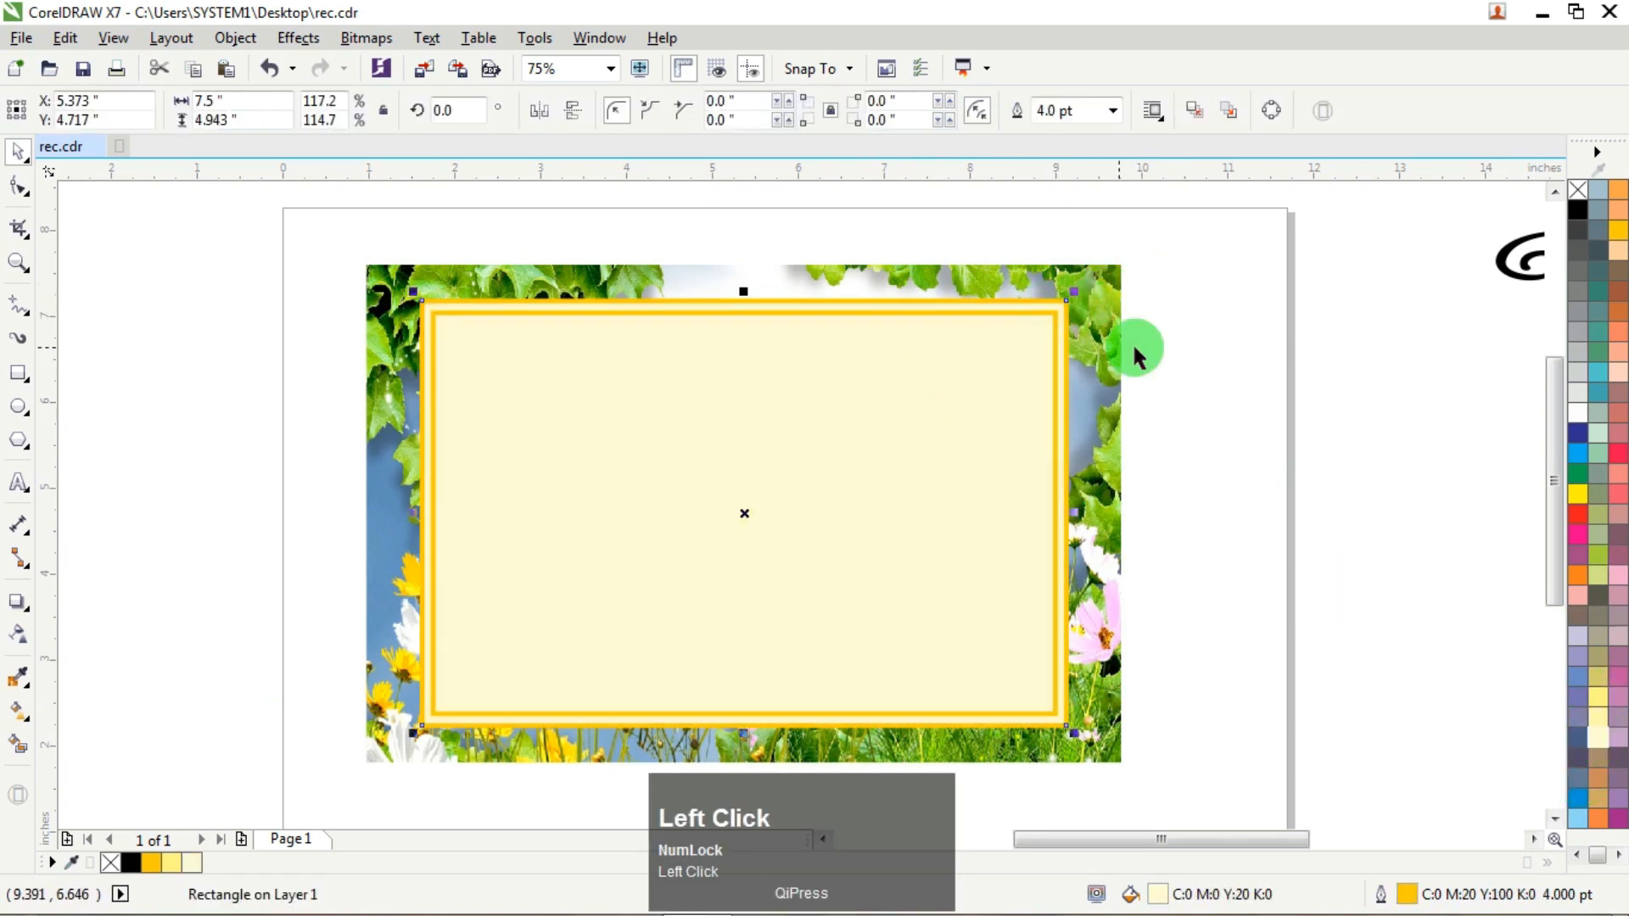
# Step: Give the inner rectangle a diagonal fountain fill from pale cream at the upper-right corner to light yellow at the lower-left corner
pyautogui.keyDown('ctrl'); pyautogui.click(1015, 315); pyautogui.keyUp('ctrl')
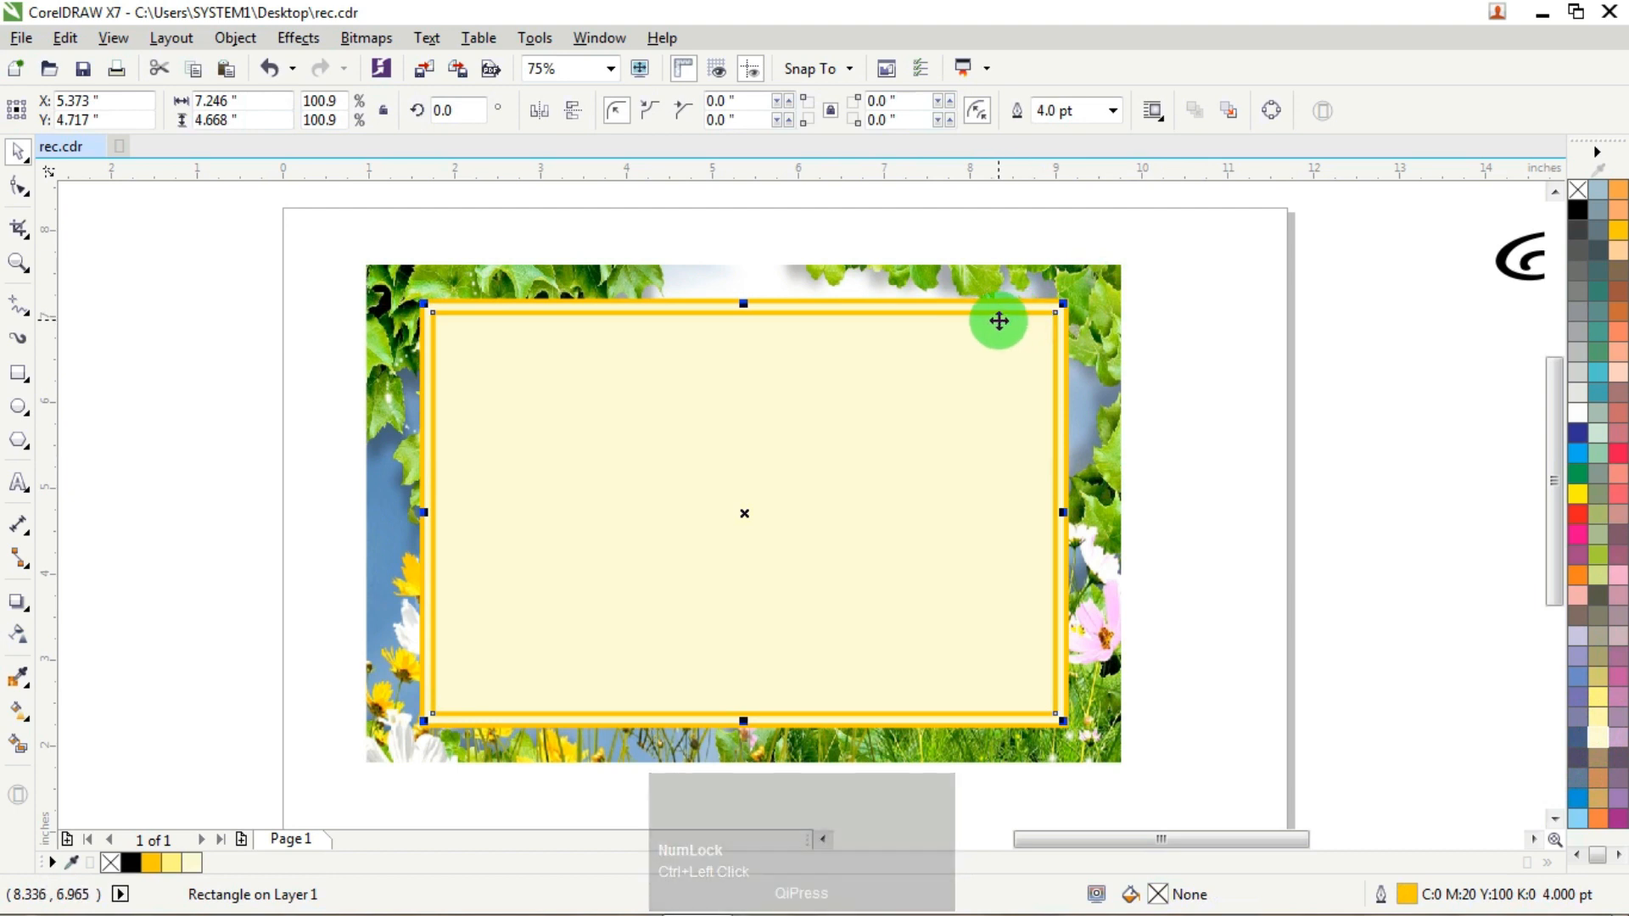
pyautogui.click(1594, 709)
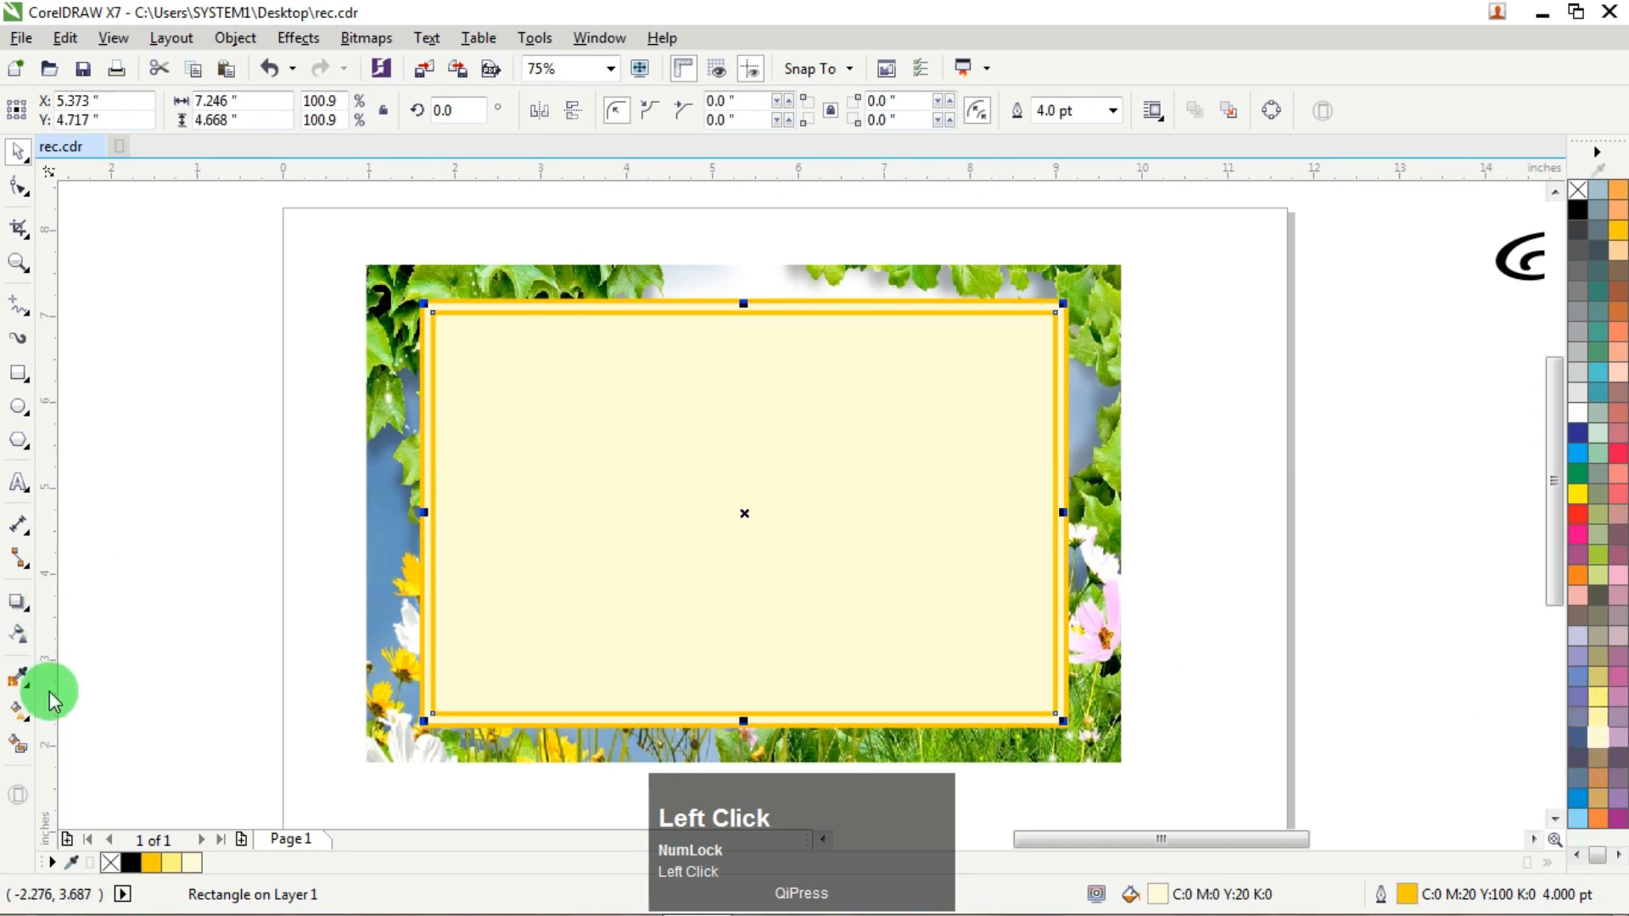
pyautogui.click(19, 711)
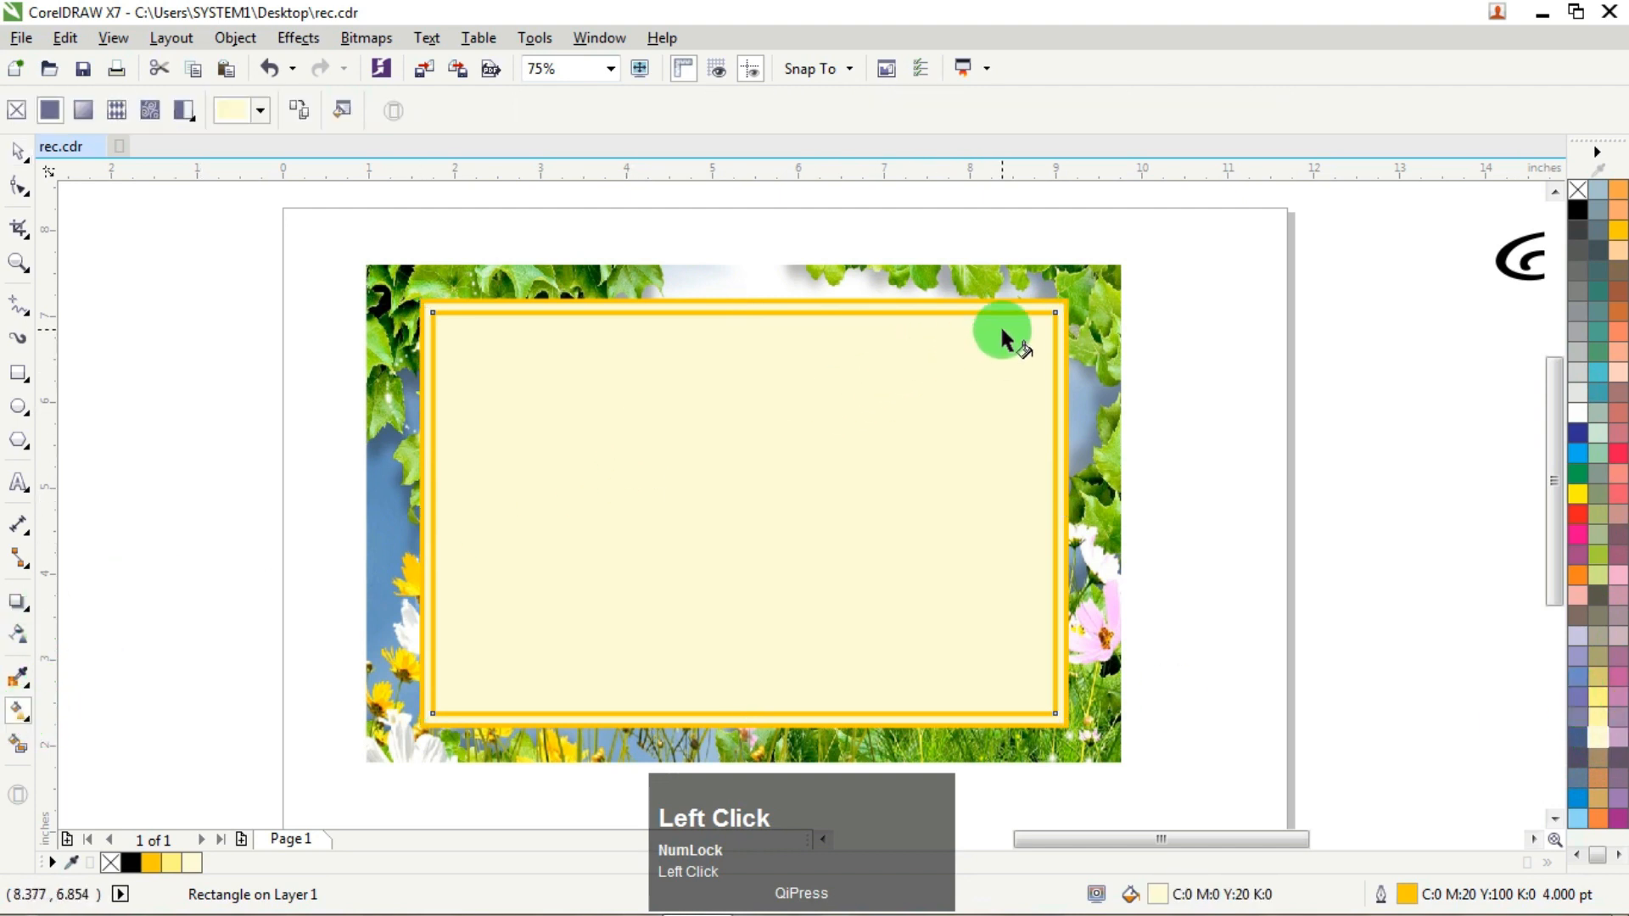
pyautogui.moveTo(1001, 331); pyautogui.dragTo(471, 683)
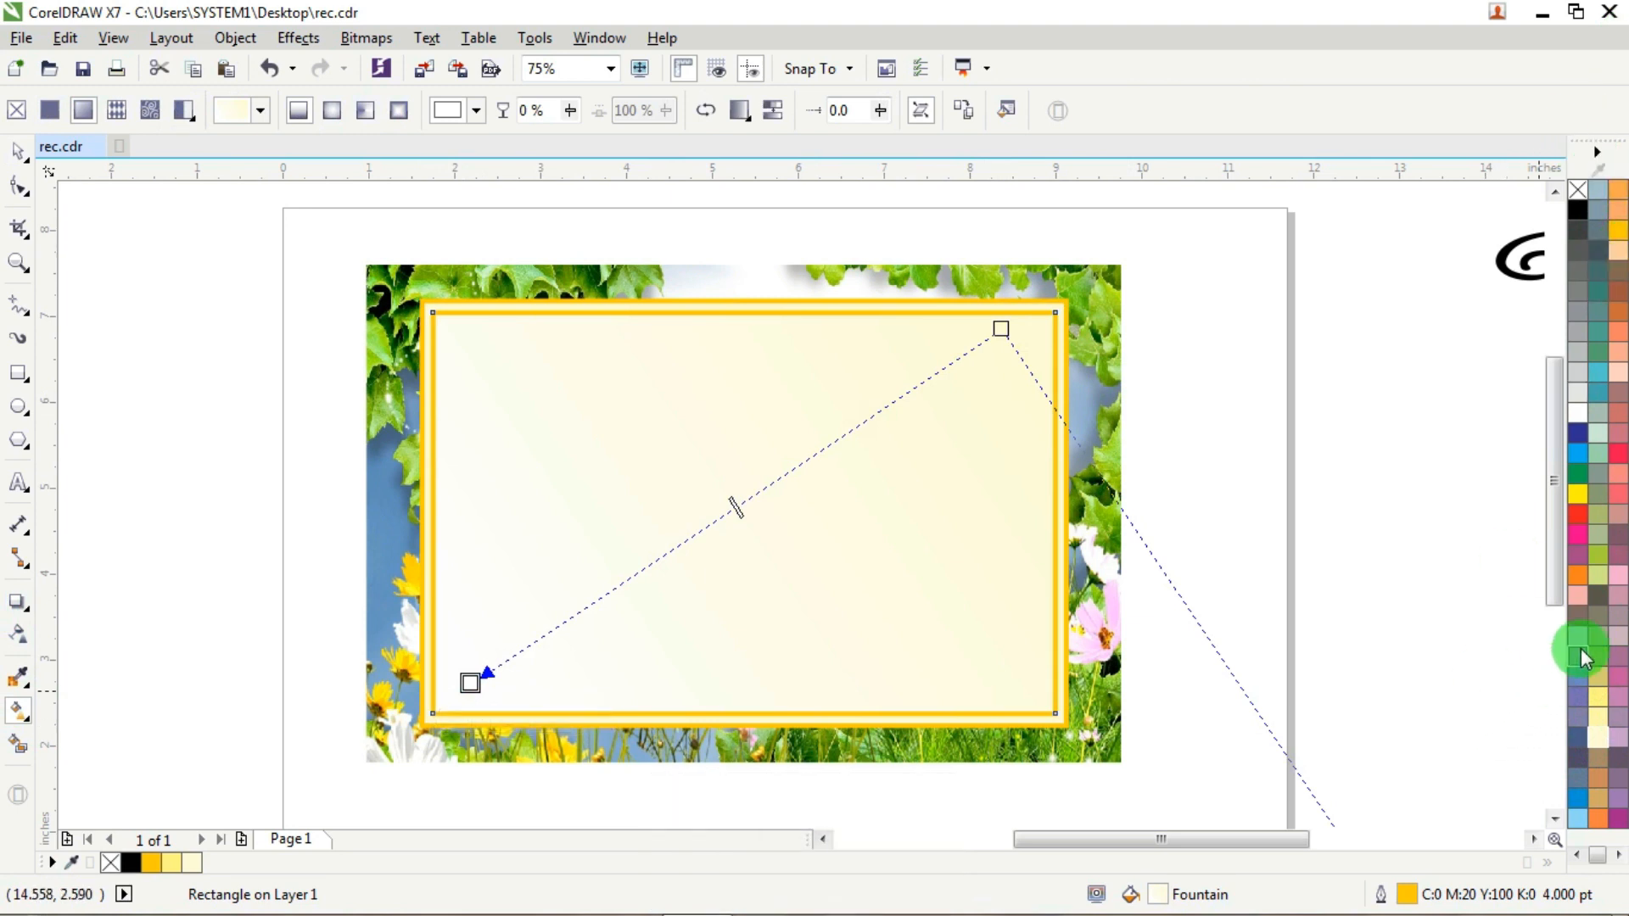
pyautogui.click(1571, 492)
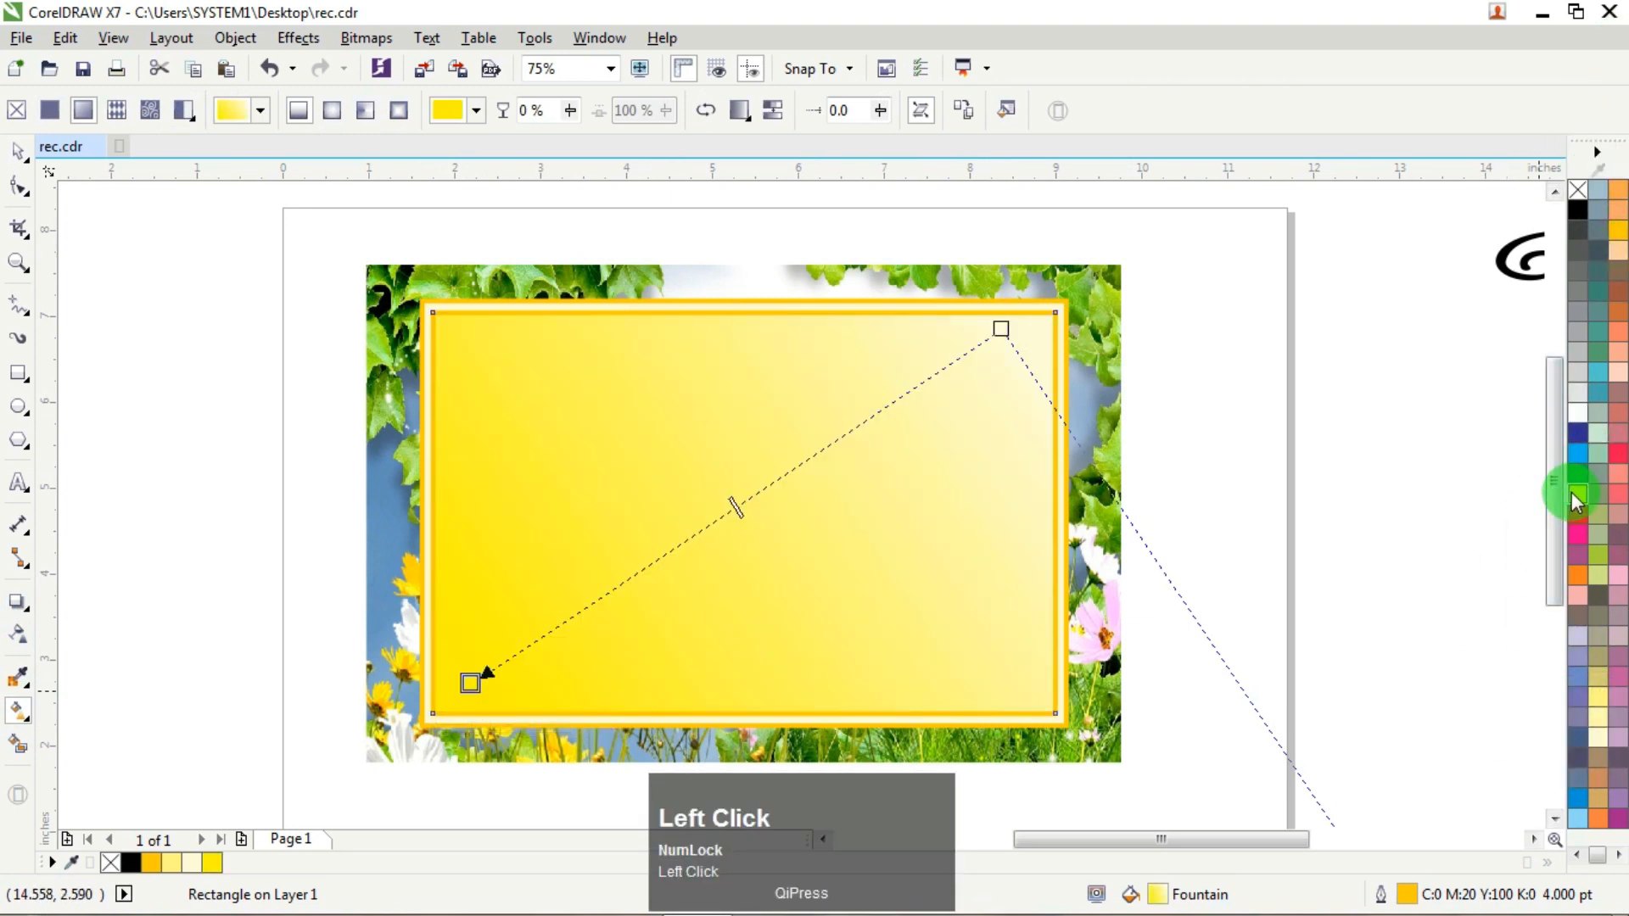
pyautogui.click(1619, 234)
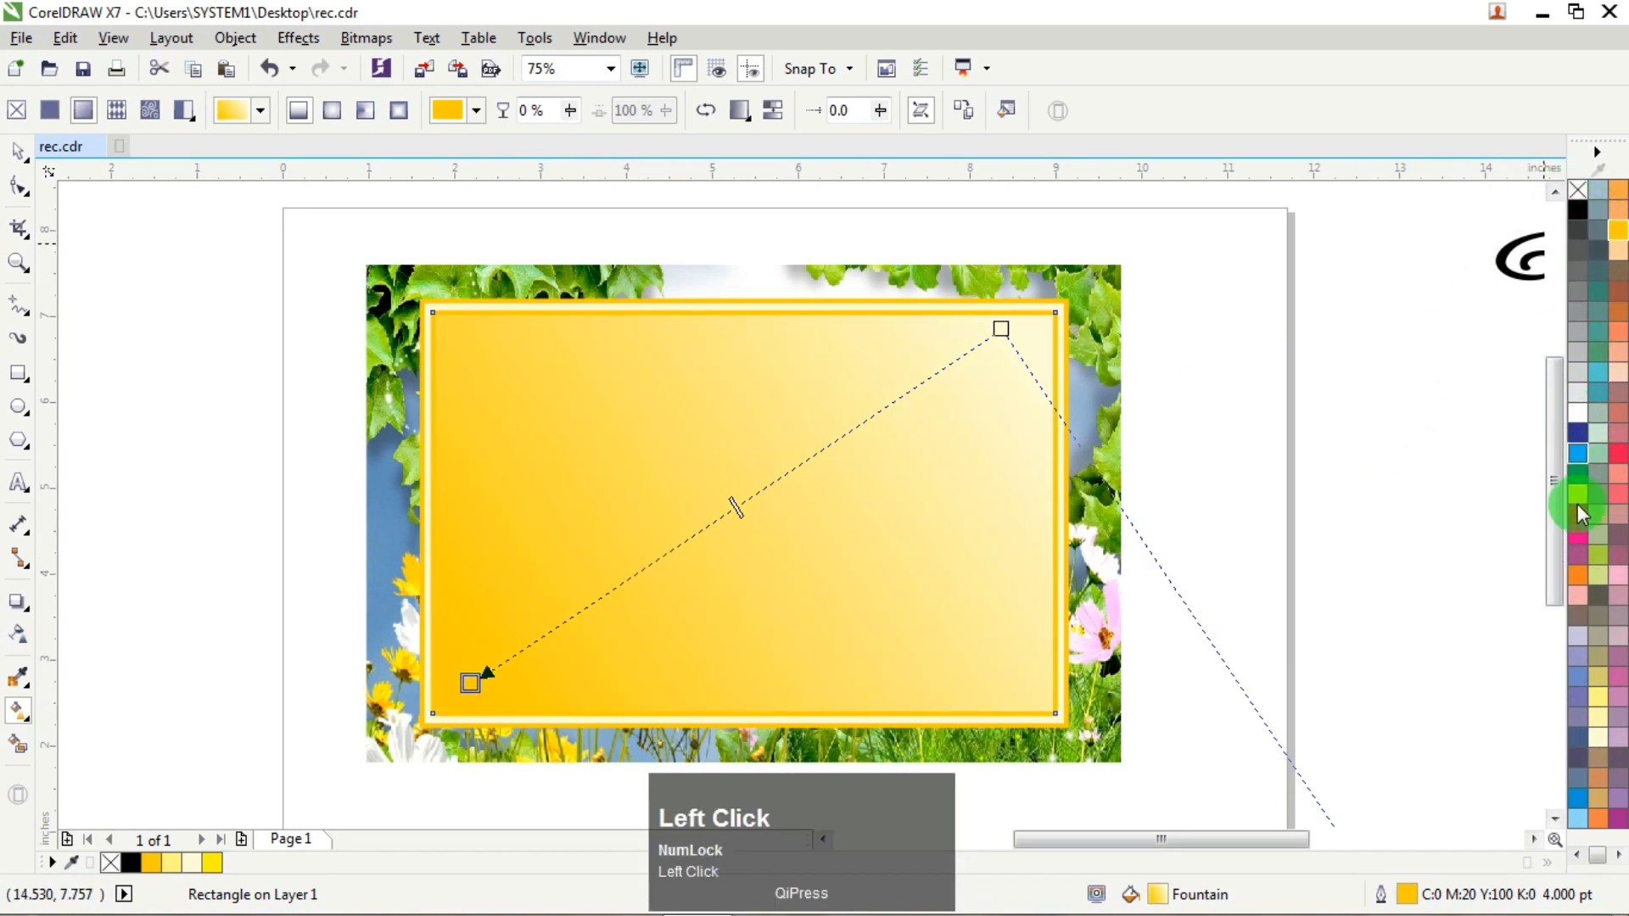
pyautogui.click(1599, 700)
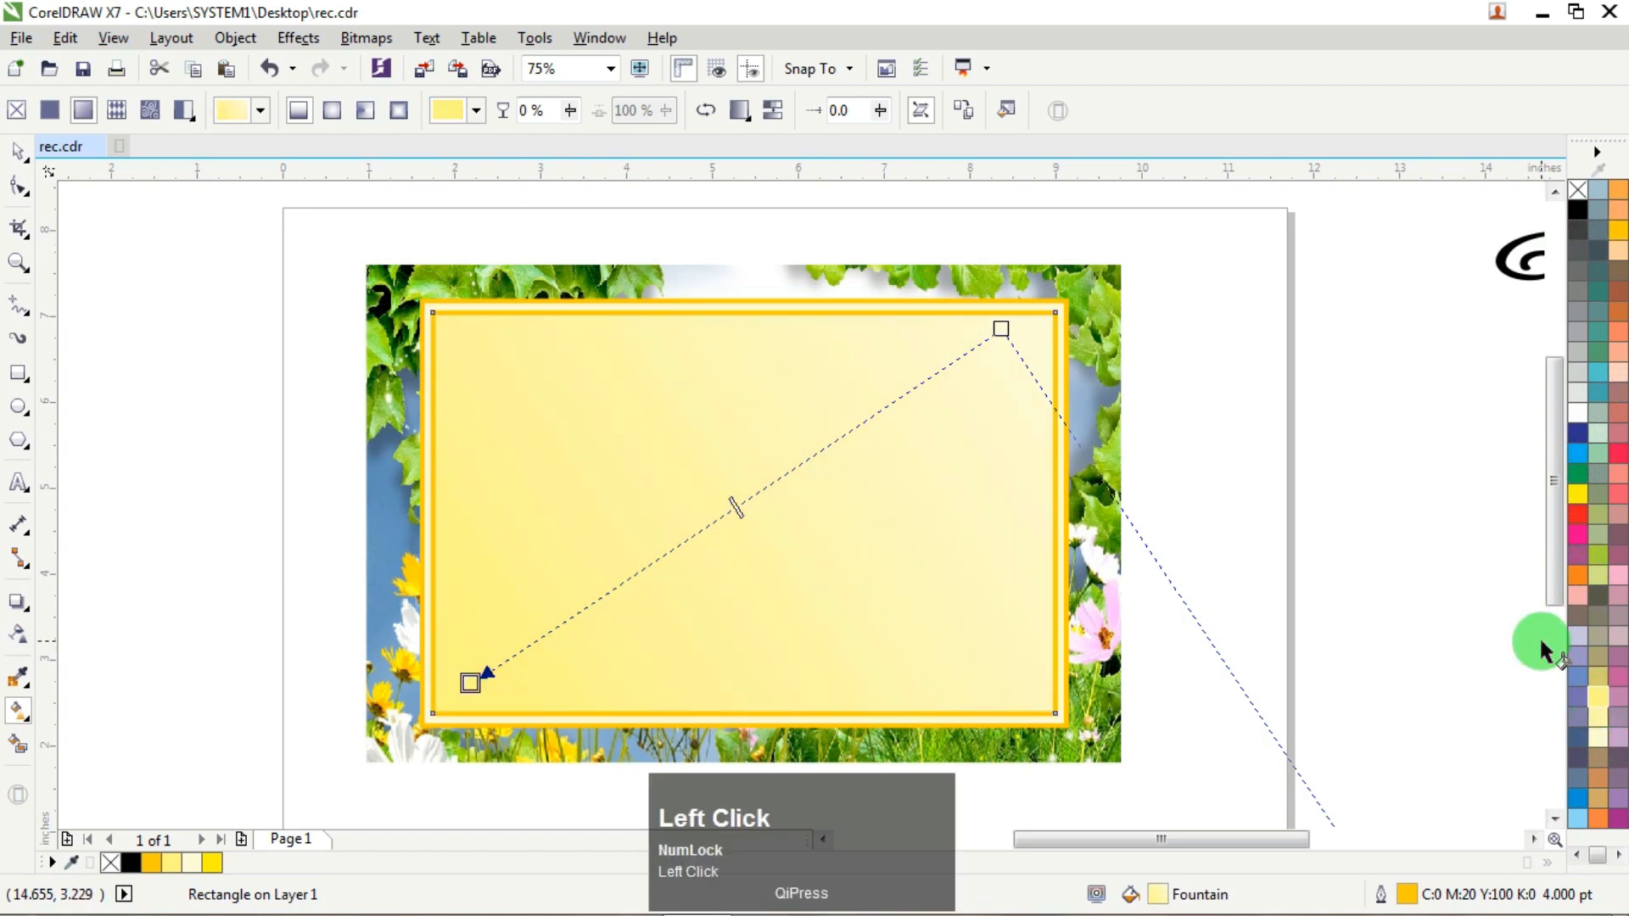
# Step: Add two intermediate color nodes to the gradient, make the upper one white, and spread the nodes along the diagonal
pyautogui.doubleClick(924, 386)
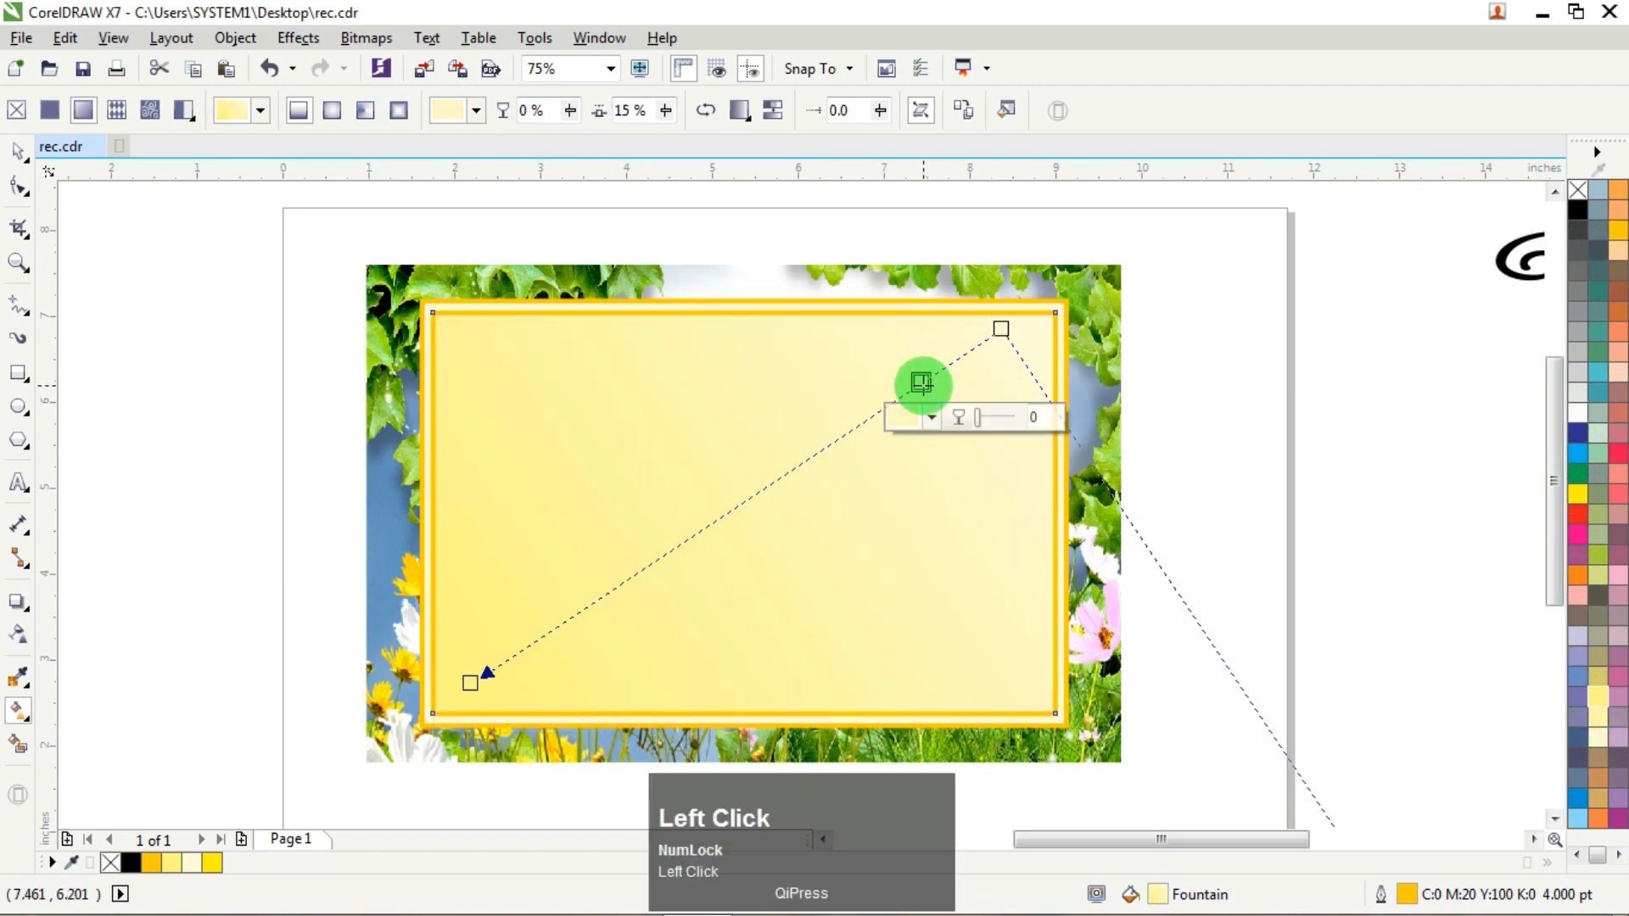
pyautogui.click(1566, 387)
pyautogui.doubleClick(798, 462)
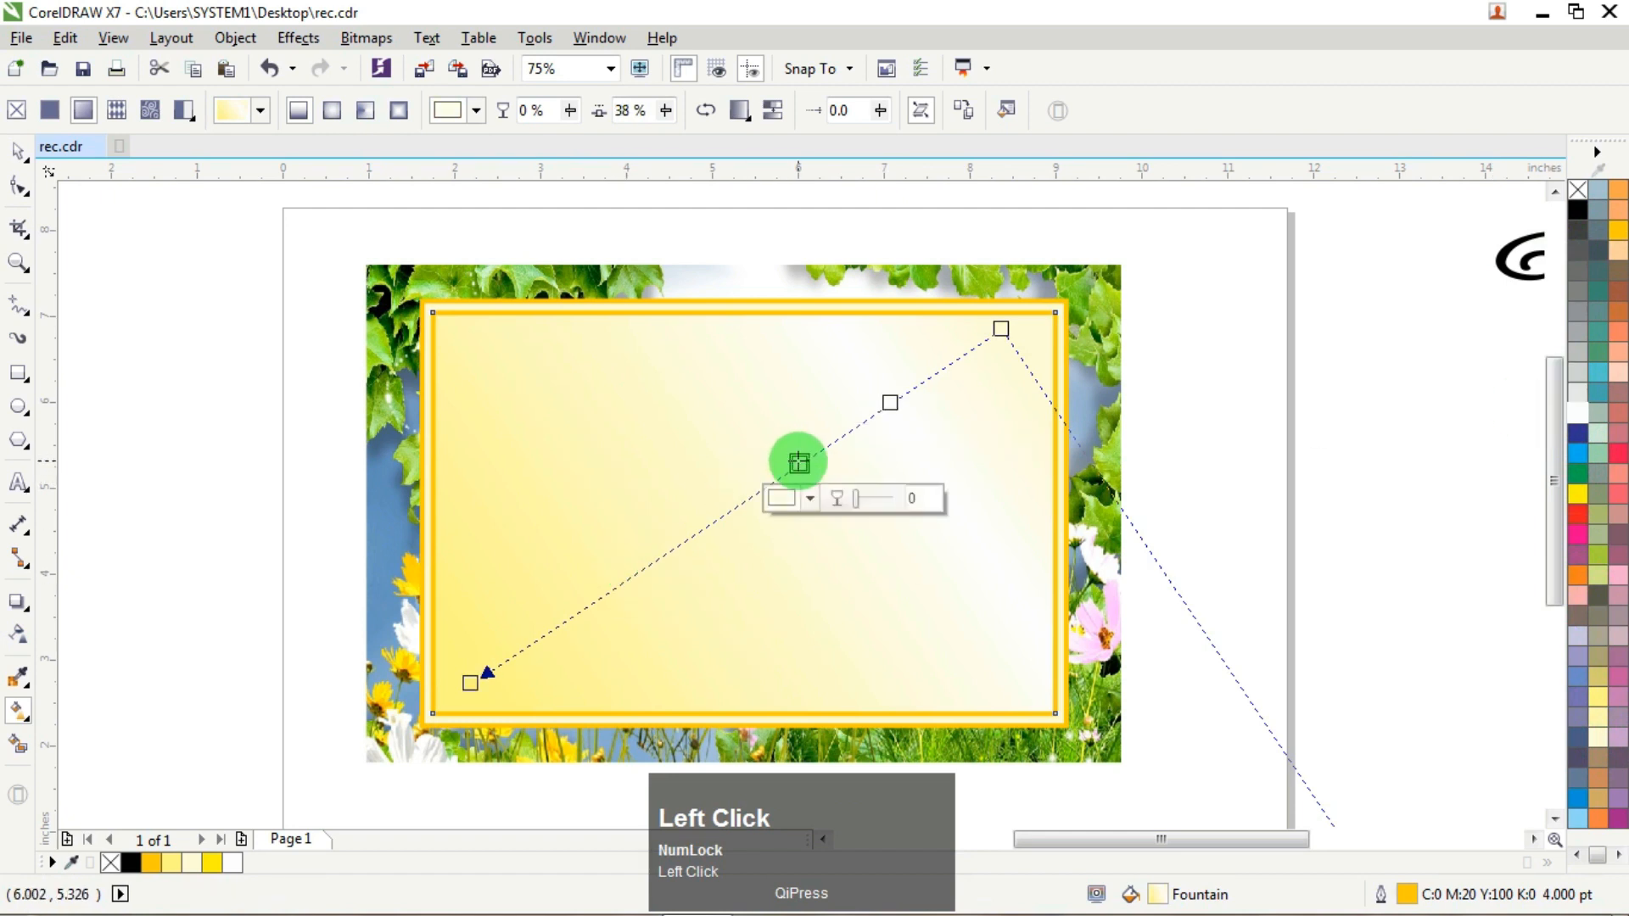
pyautogui.moveTo(798, 461); pyautogui.dragTo(593, 602)
pyautogui.moveTo(470, 685); pyautogui.dragTo(457, 696)
pyautogui.moveTo(887, 403); pyautogui.dragTo(849, 431)
# Step: Color the gradient's upper-right start node yellow and move it closer to the rectangle's corner
pyautogui.click(1001, 328)
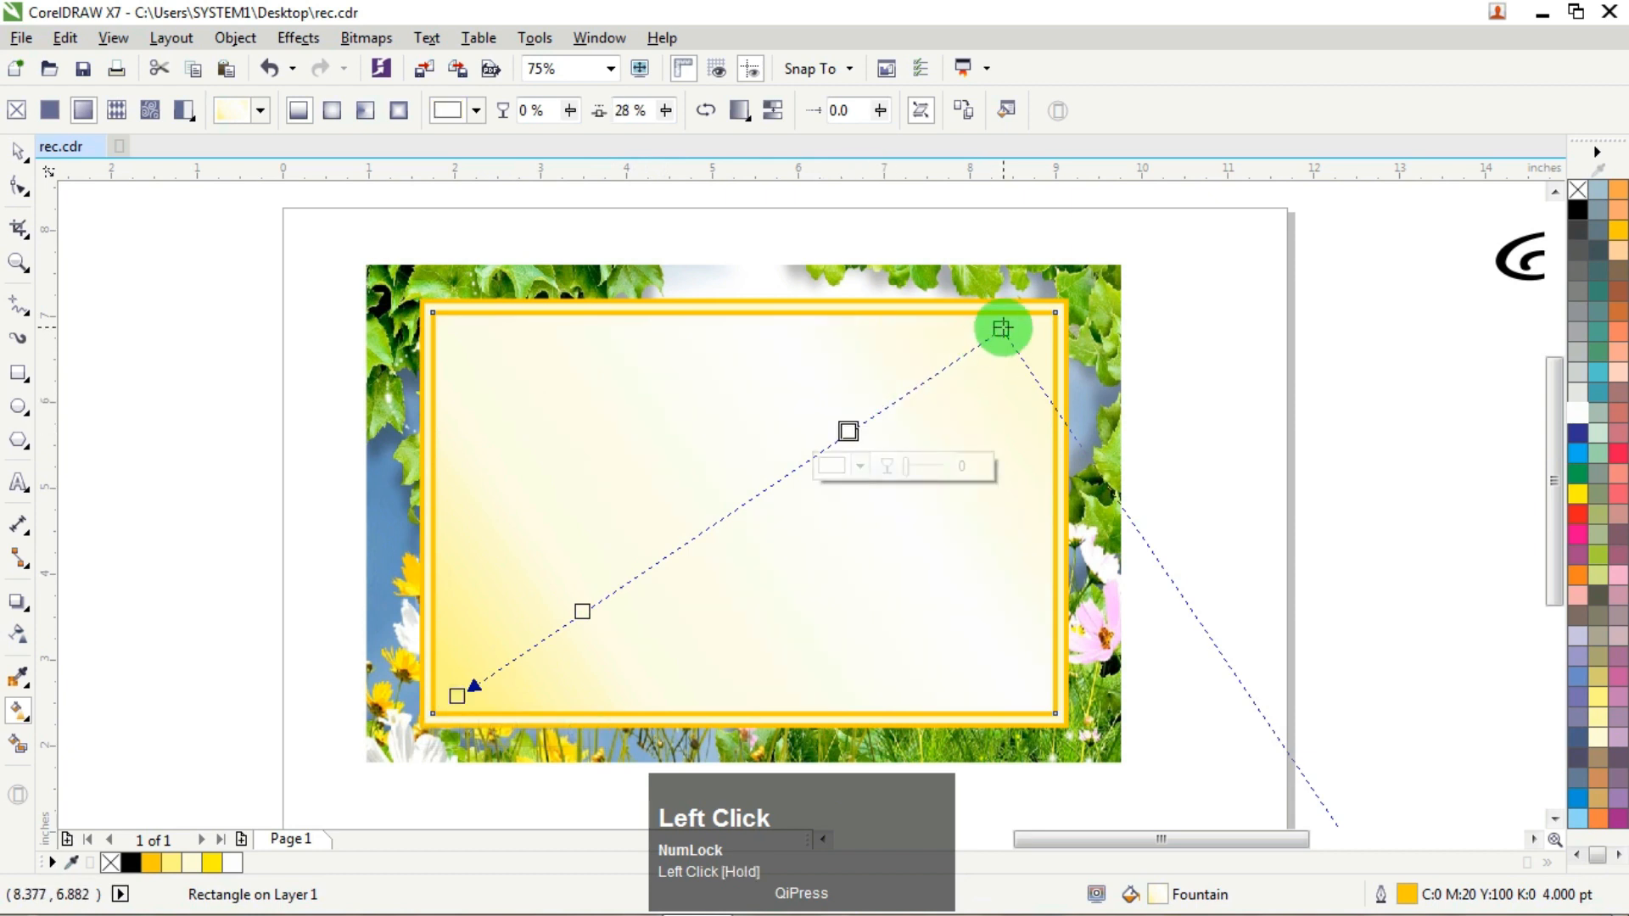
pyautogui.click(1576, 492)
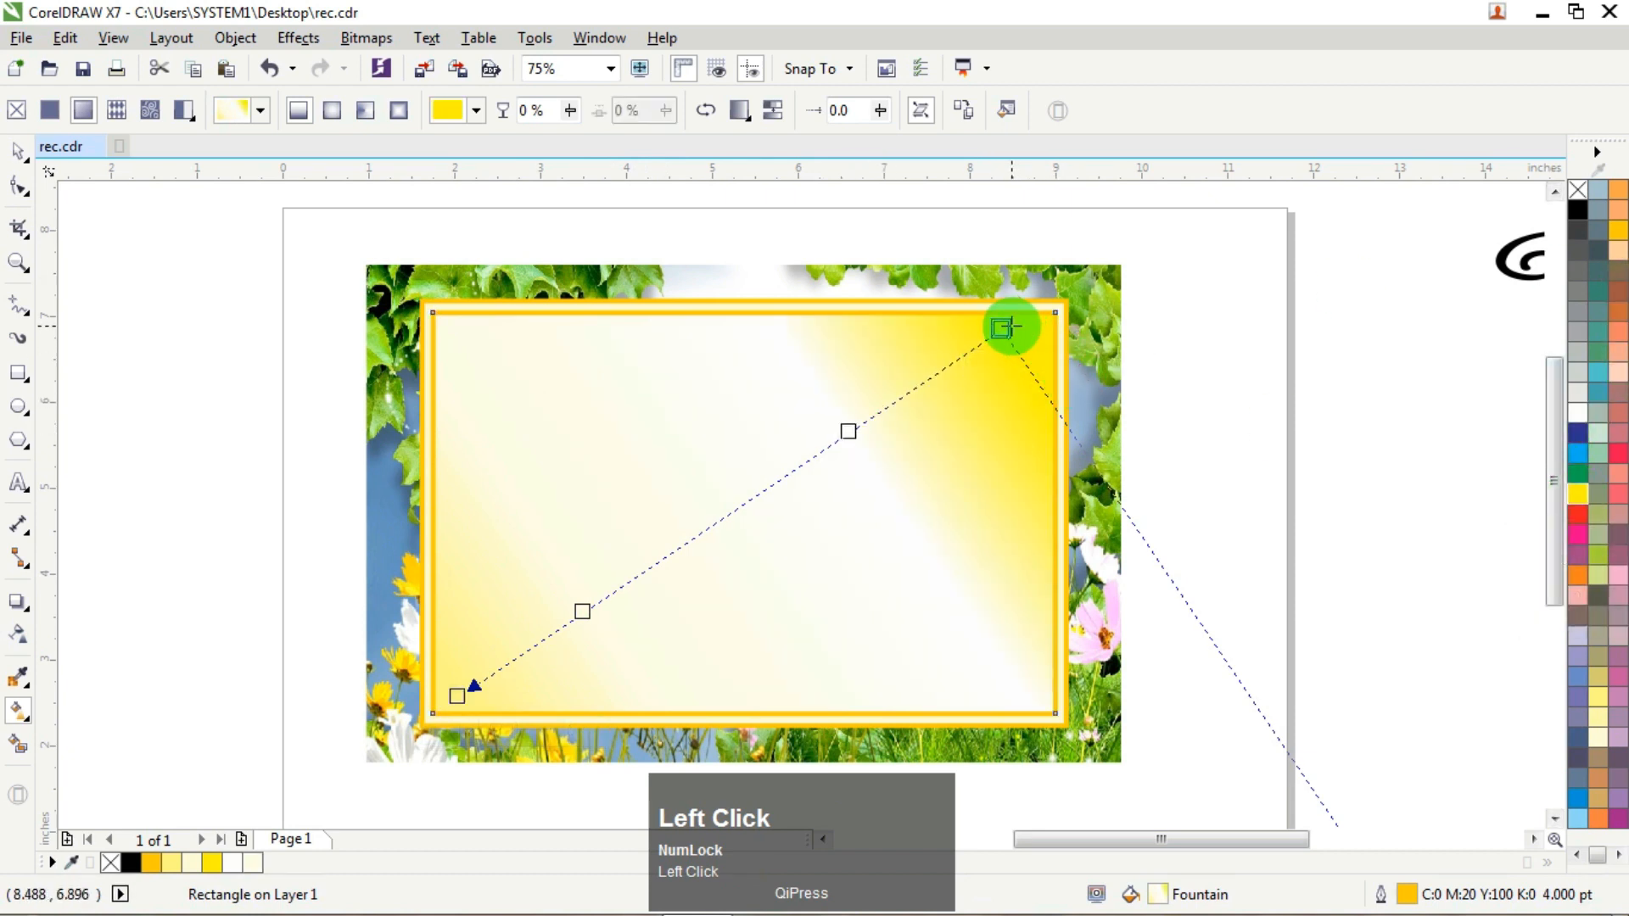
pyautogui.moveTo(1001, 328); pyautogui.dragTo(1027, 312)
pyautogui.click(867, 419)
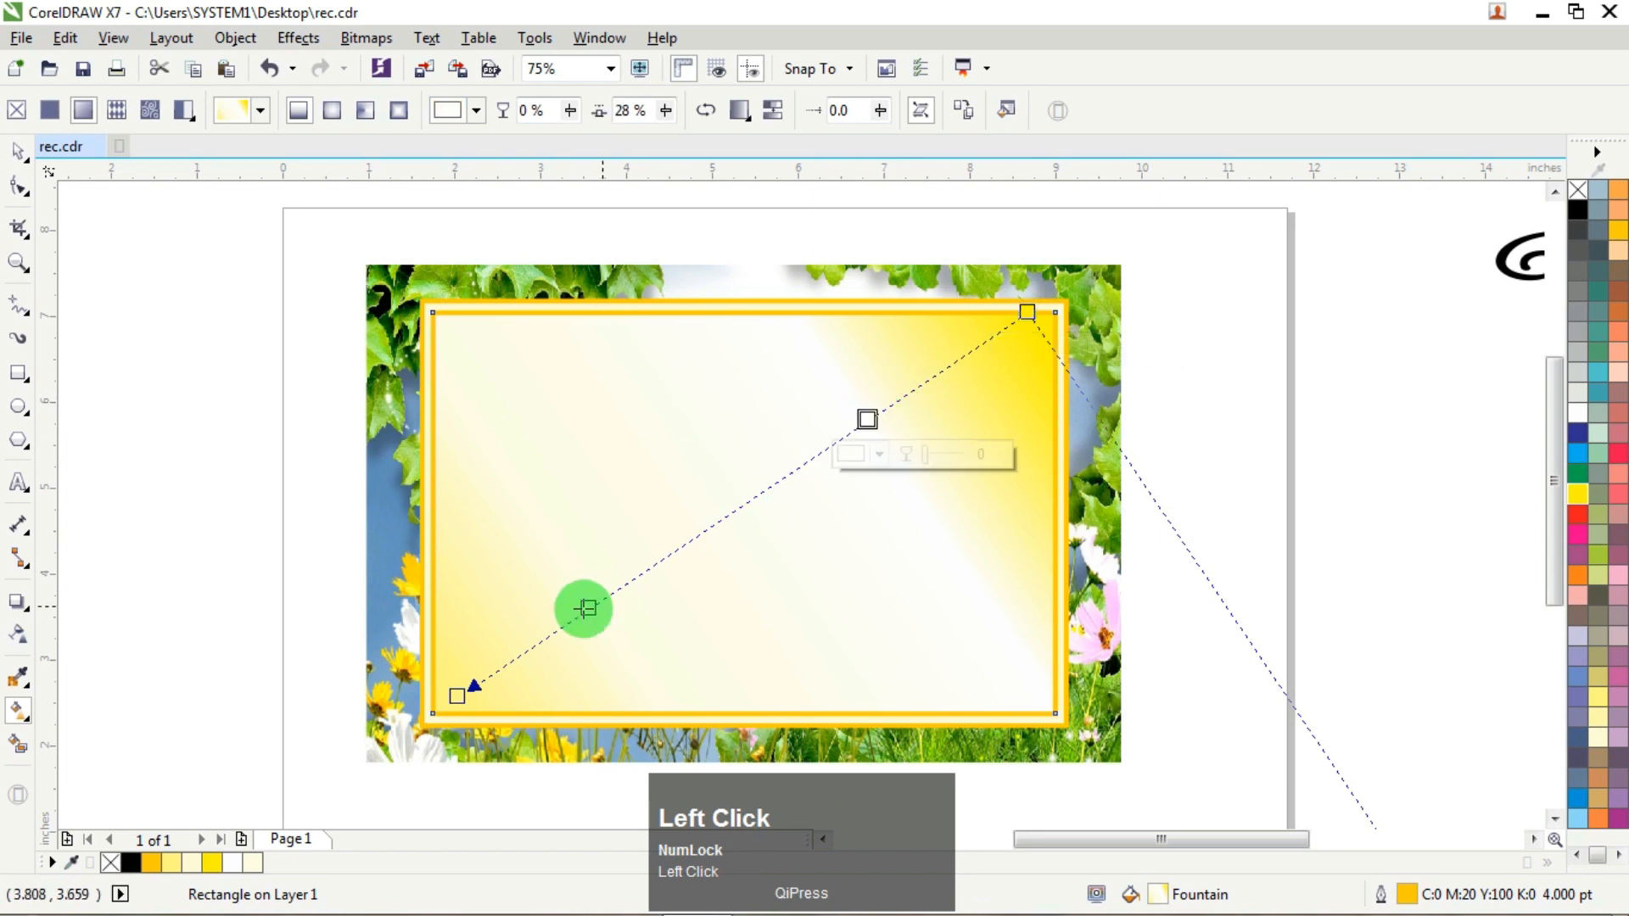
# Step: Color the gradient's lower-left end node yellow and shift the neighboring intermediate node slightly toward the center
pyautogui.click(458, 696)
pyautogui.click(1577, 494)
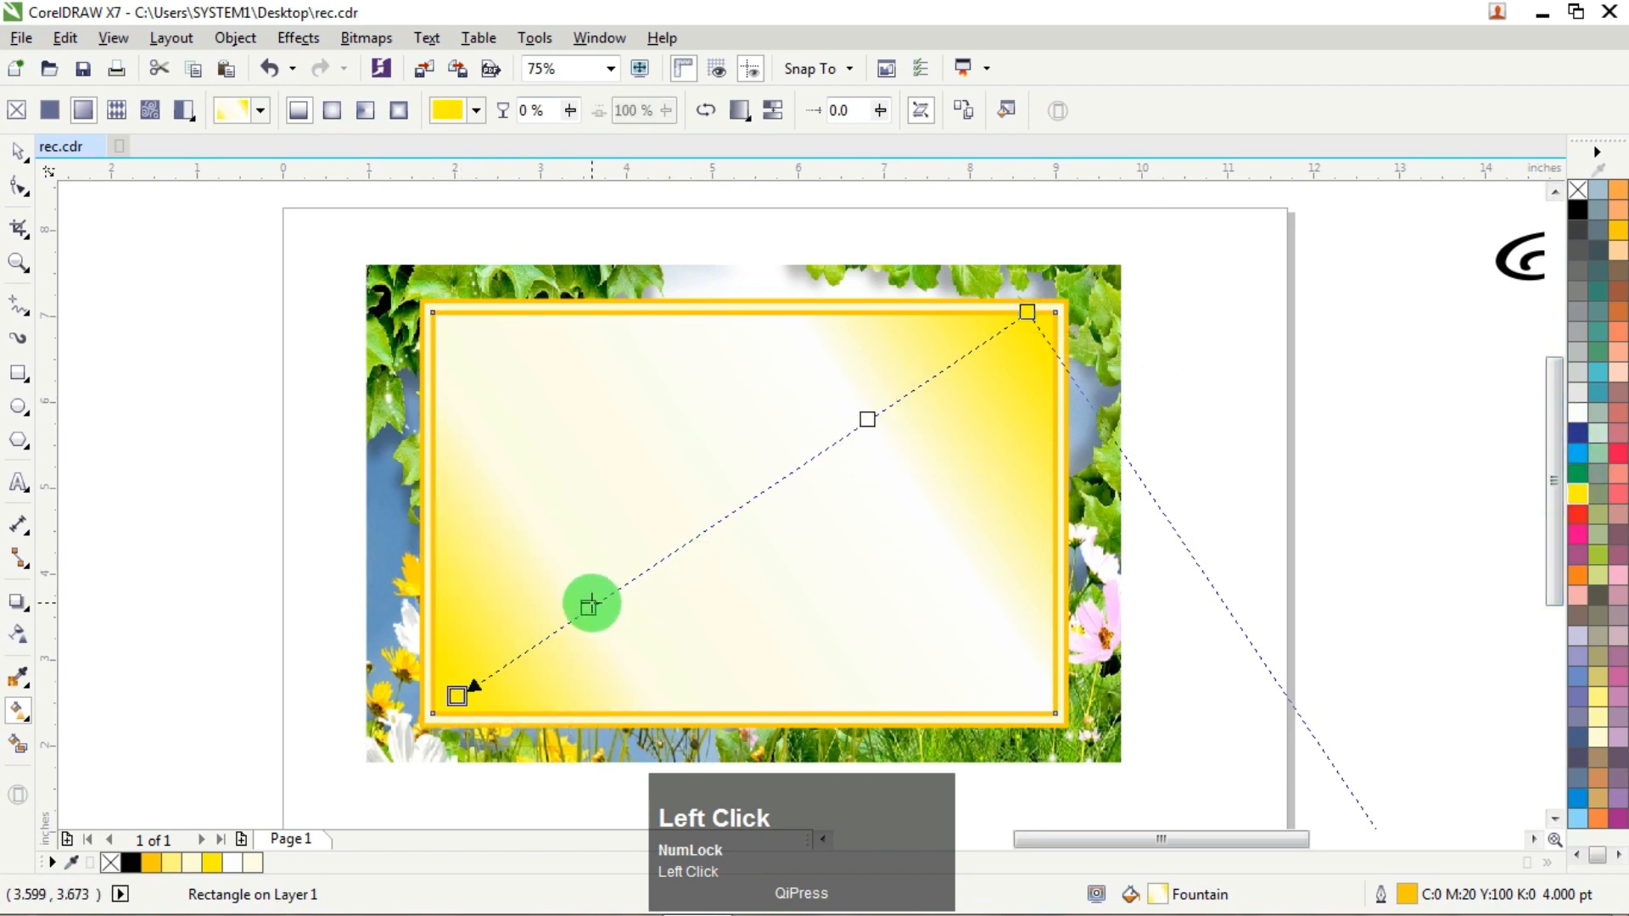
pyautogui.moveTo(591, 603); pyautogui.dragTo(623, 584)
pyautogui.click(18, 154)
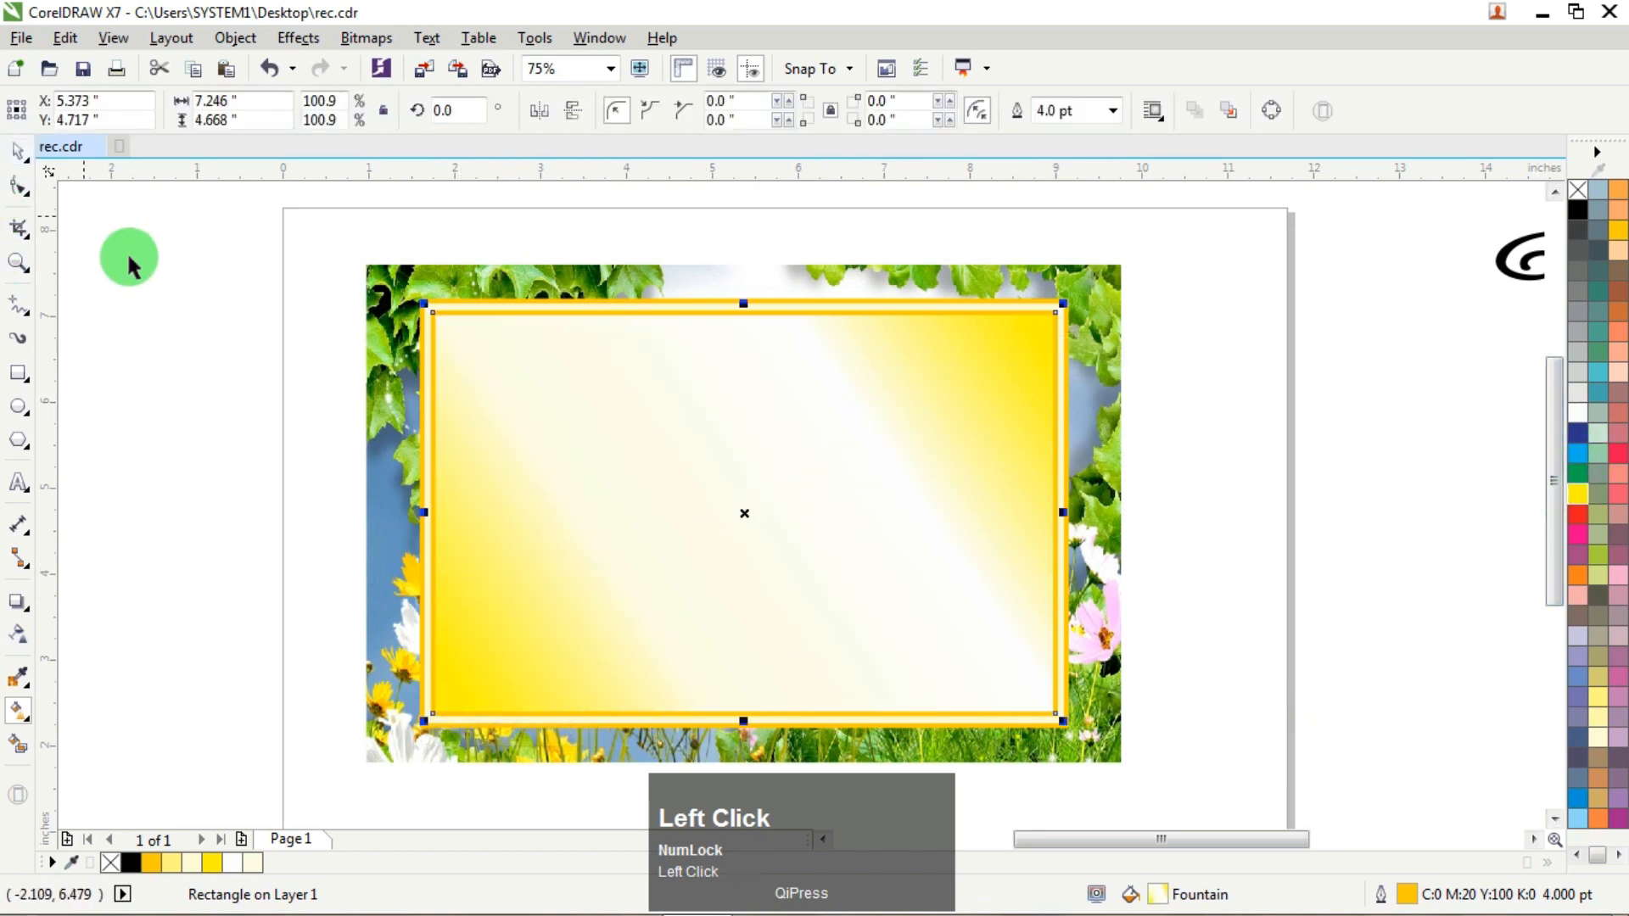
pyautogui.click(132, 265)
# Step: Recolor the outlines of the inner and outer rectangles to orange, C:0 M:60 Y:100 K:0
pyautogui.click(964, 307)
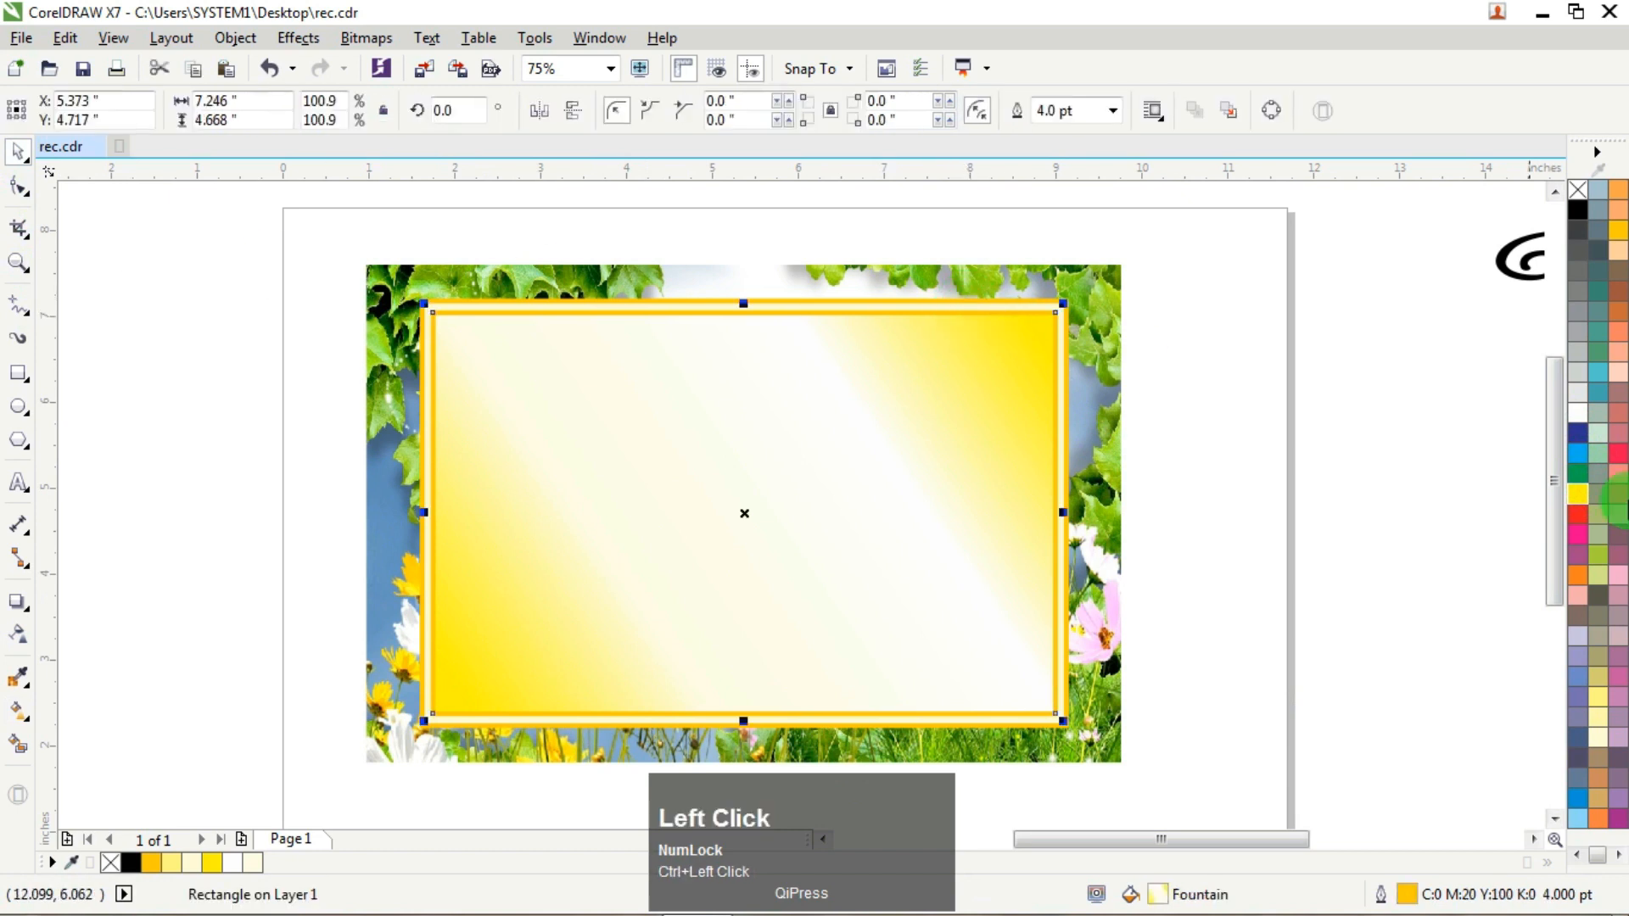
pyautogui.rightClick(1579, 574)
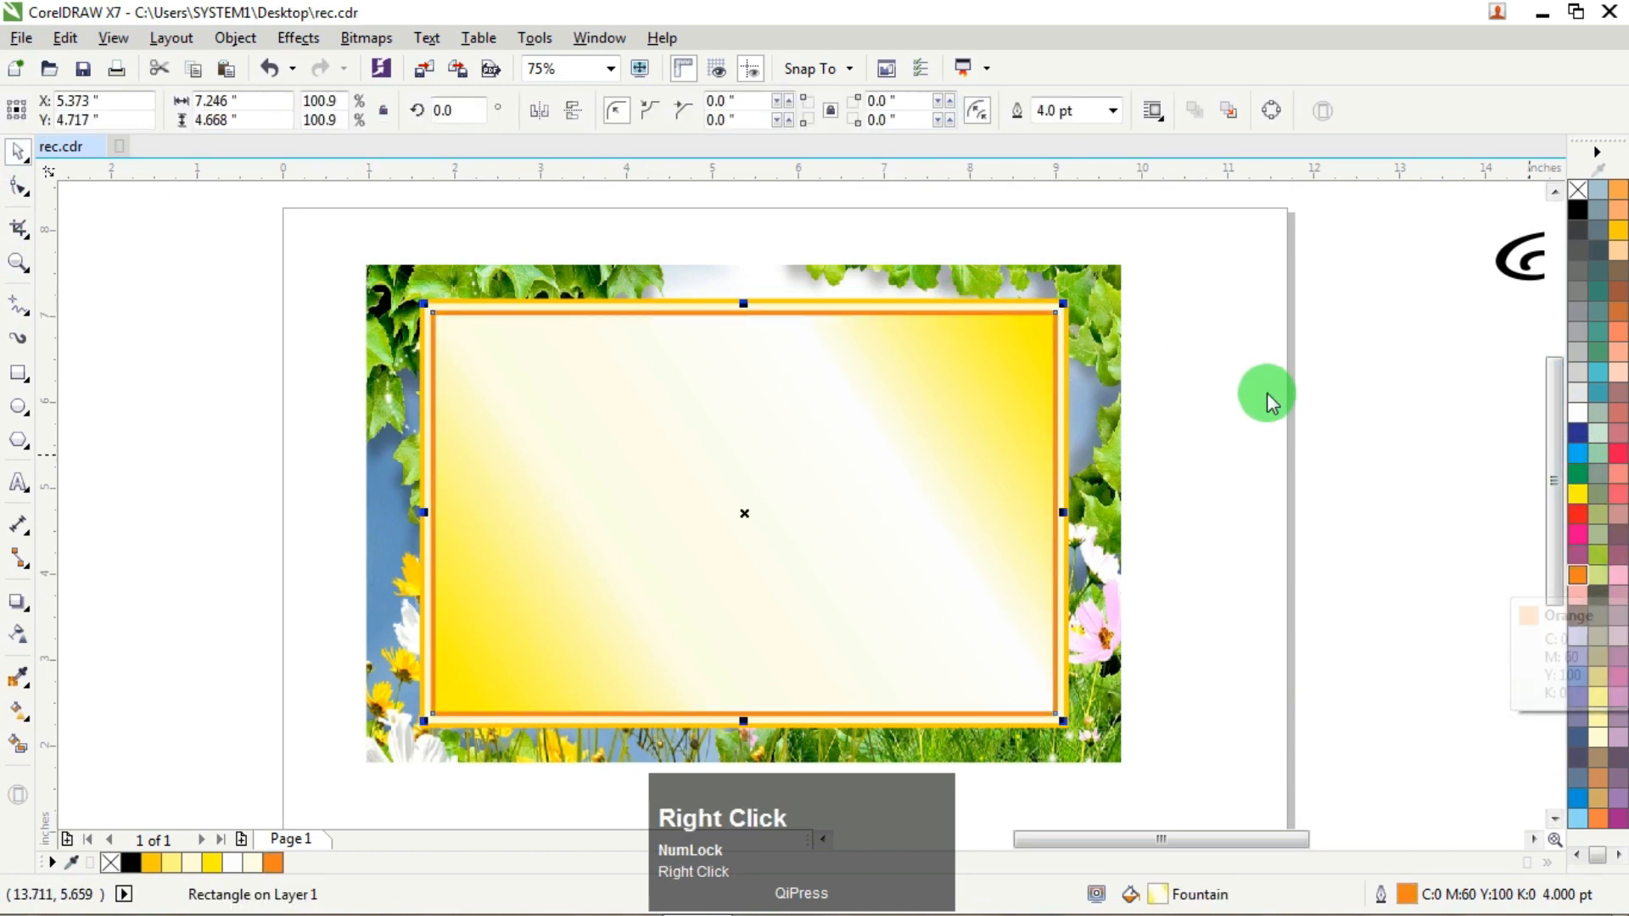
pyautogui.click(914, 239)
pyautogui.keyDown('ctrl'); pyautogui.click(913, 302); pyautogui.keyUp('ctrl')
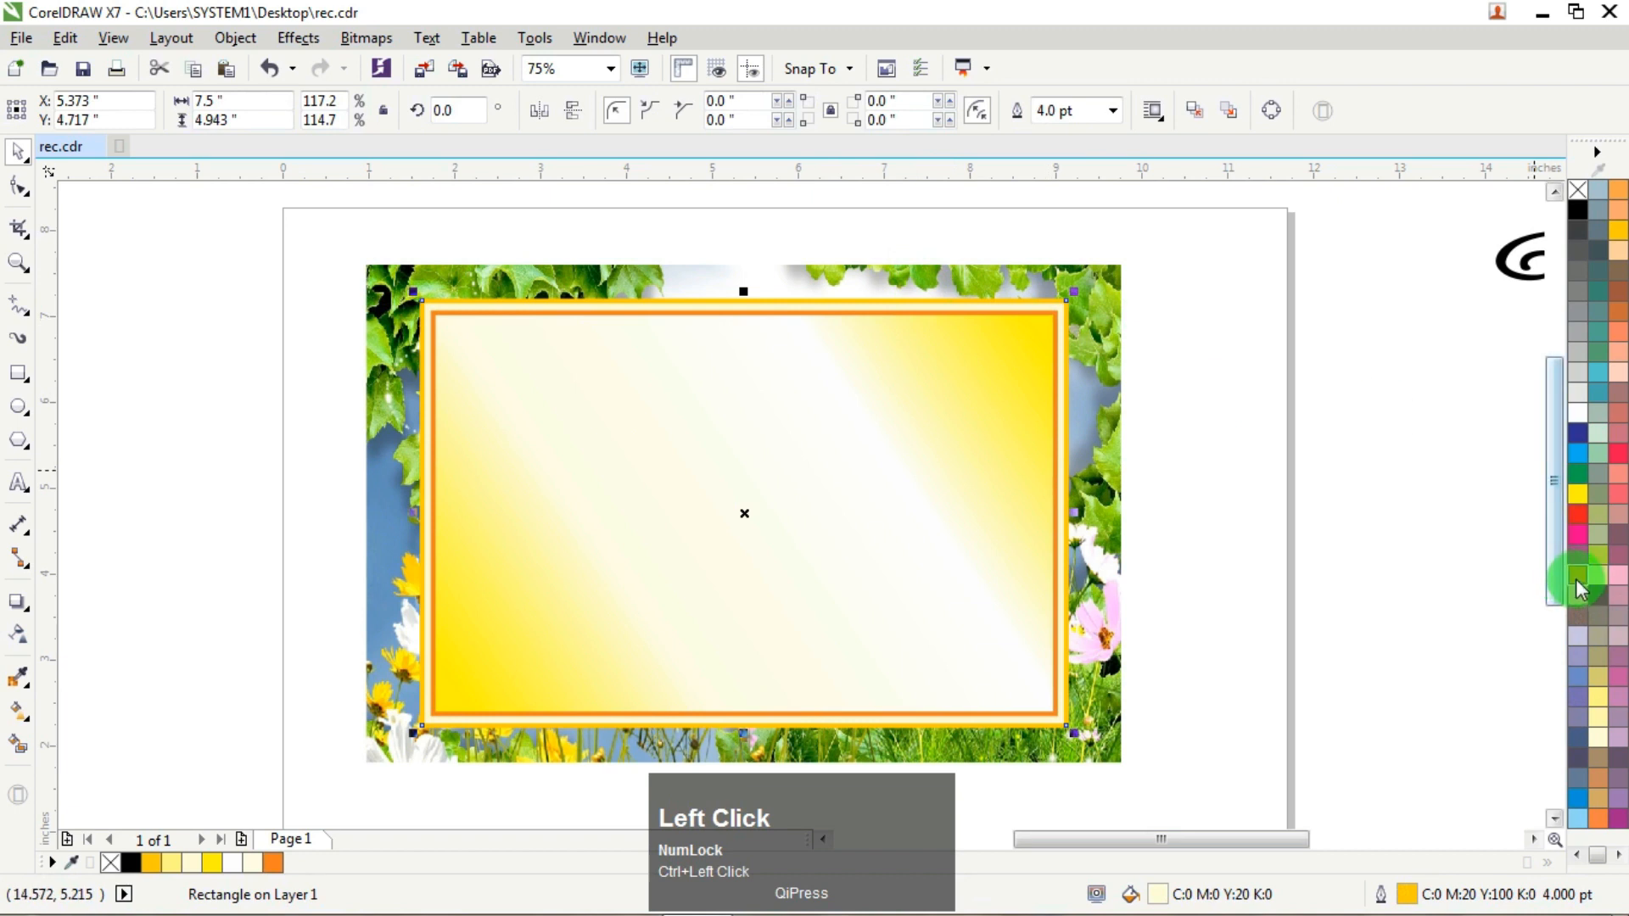
pyautogui.rightClick(1578, 581)
pyautogui.click(1164, 310)
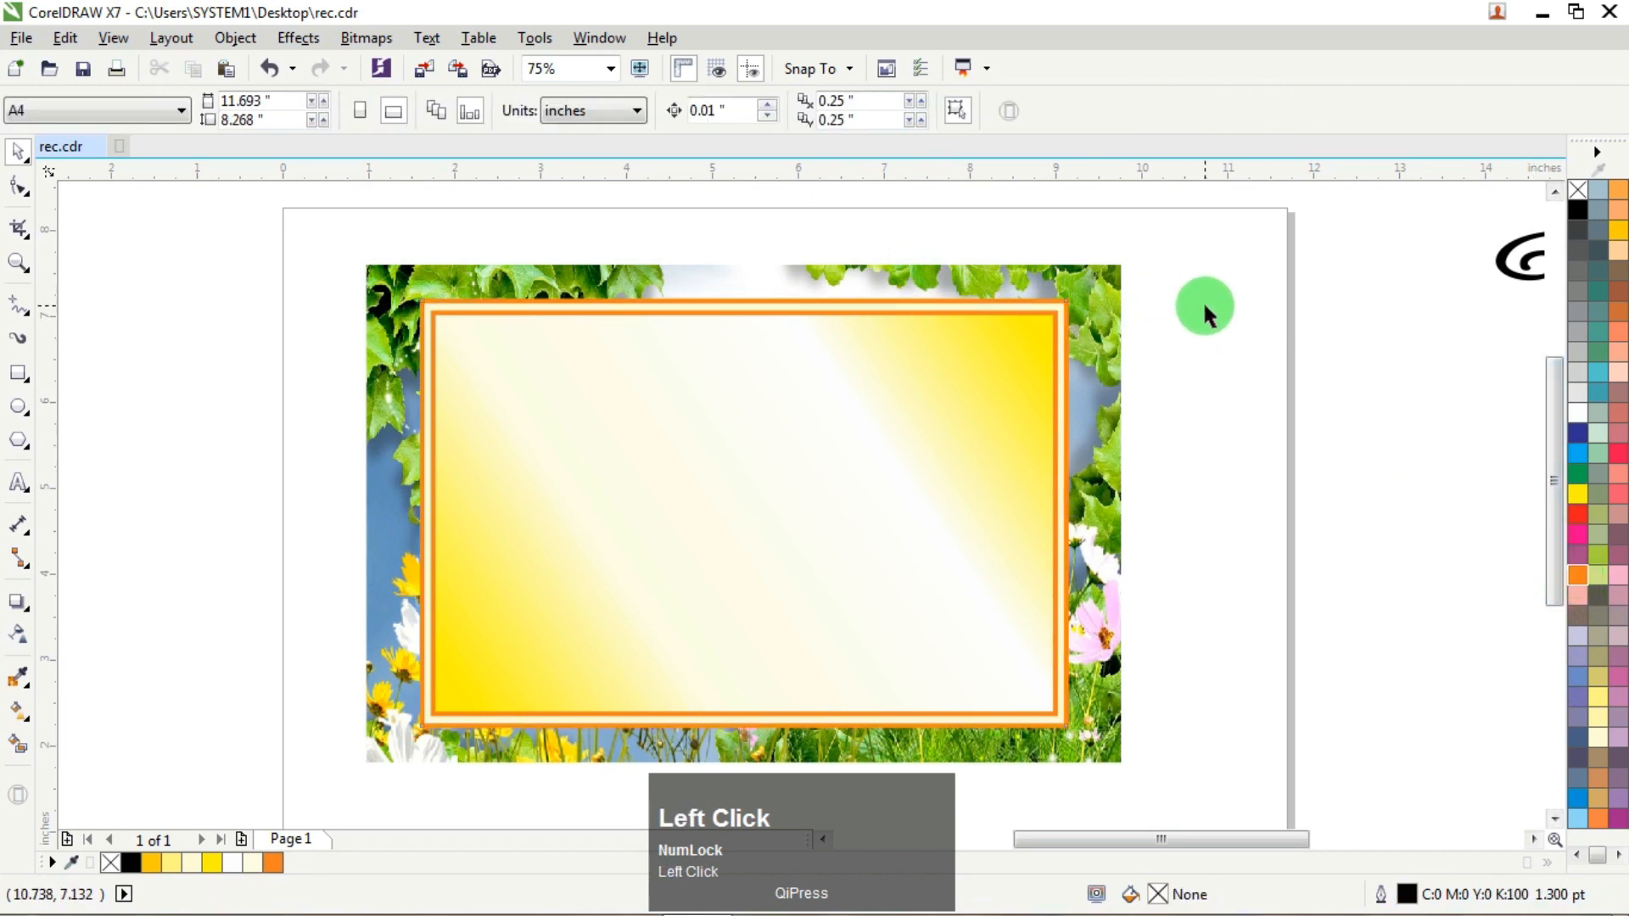
# Step: Center-align the picture and both rectangles again and group the three objects
pyautogui.moveTo(1270, 237); pyautogui.dragTo(302, 781)
pyautogui.press('c')
pyautogui.moveTo(1237, 226); pyautogui.dragTo(269, 774)
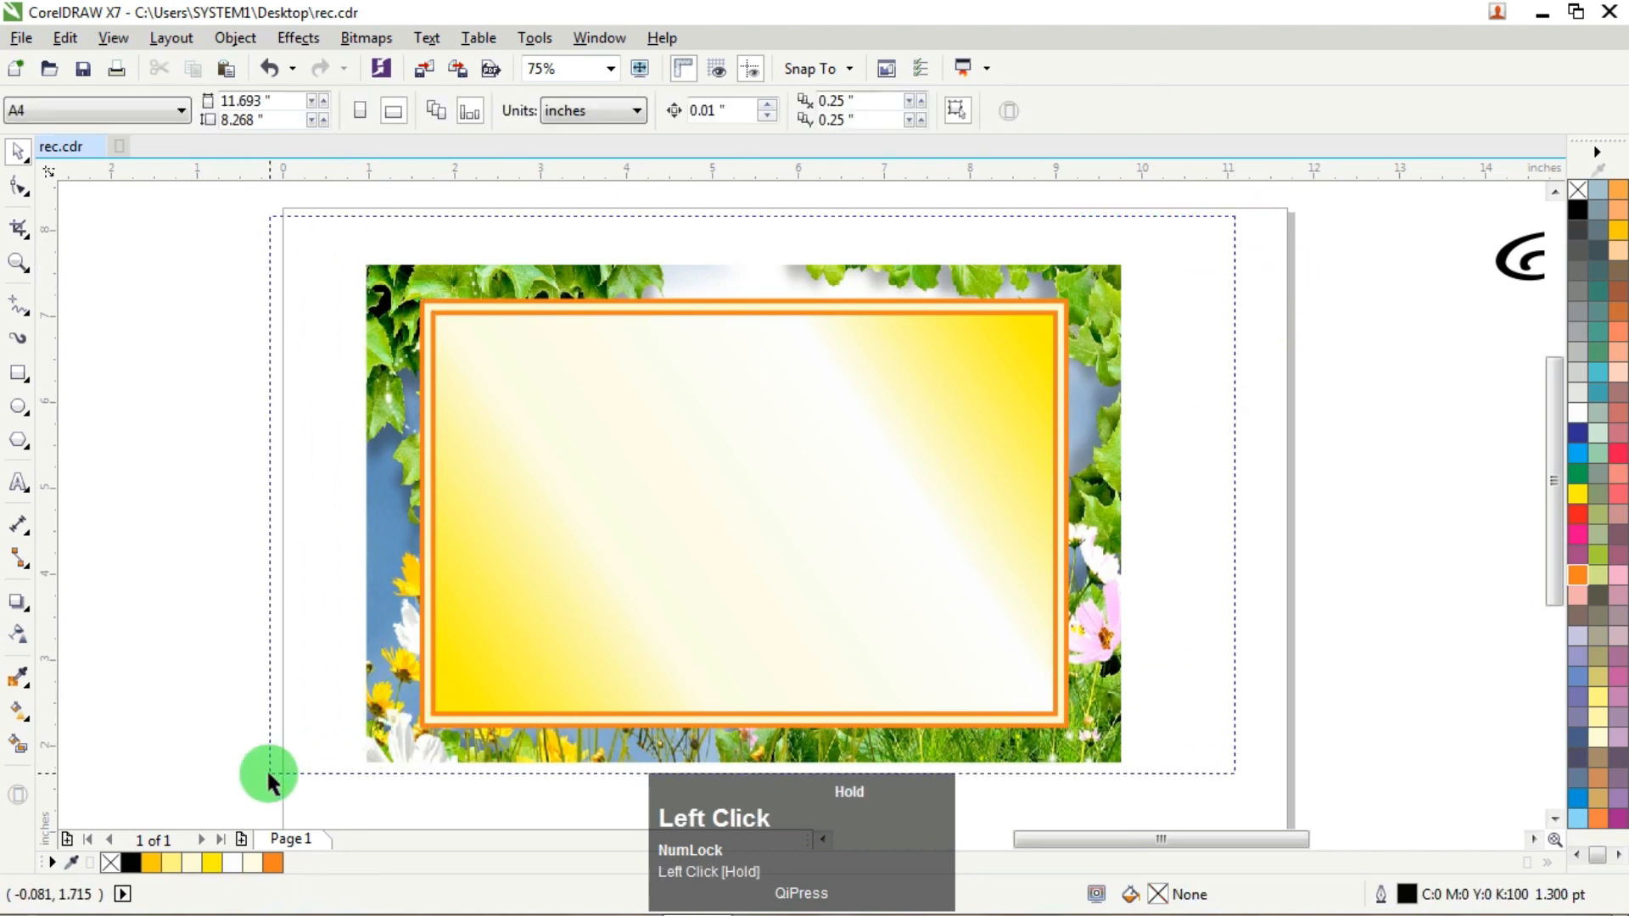
pyautogui.rightClick(721, 437)
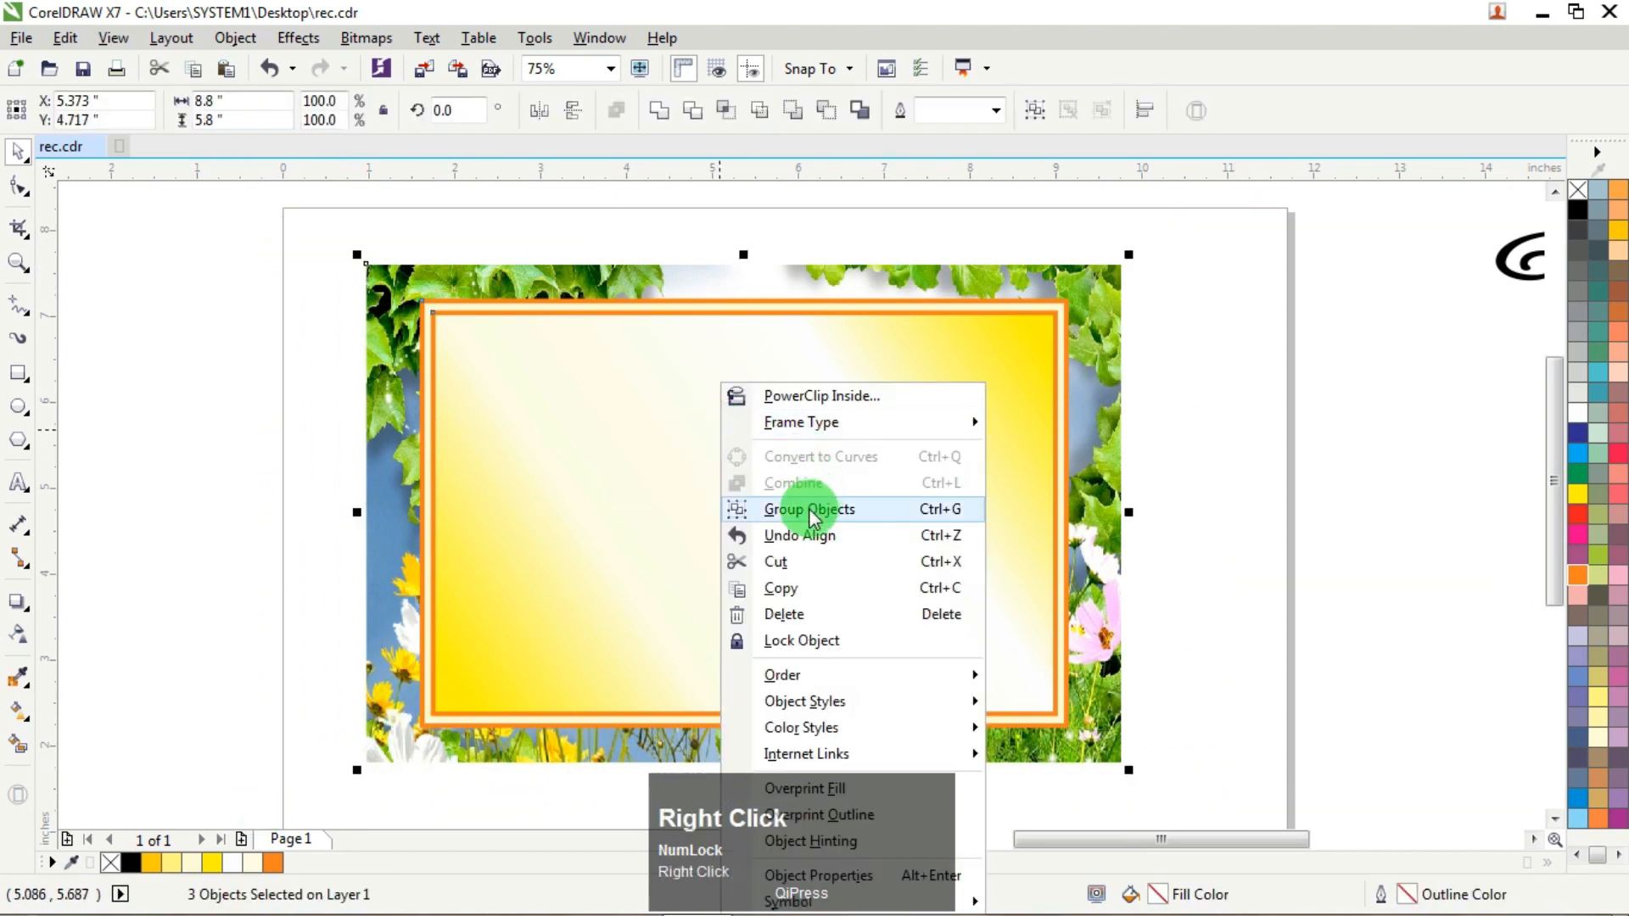
pyautogui.click(810, 509)
# Step: Send the grouped card background to the back of the page
pyautogui.rightClick(748, 418)
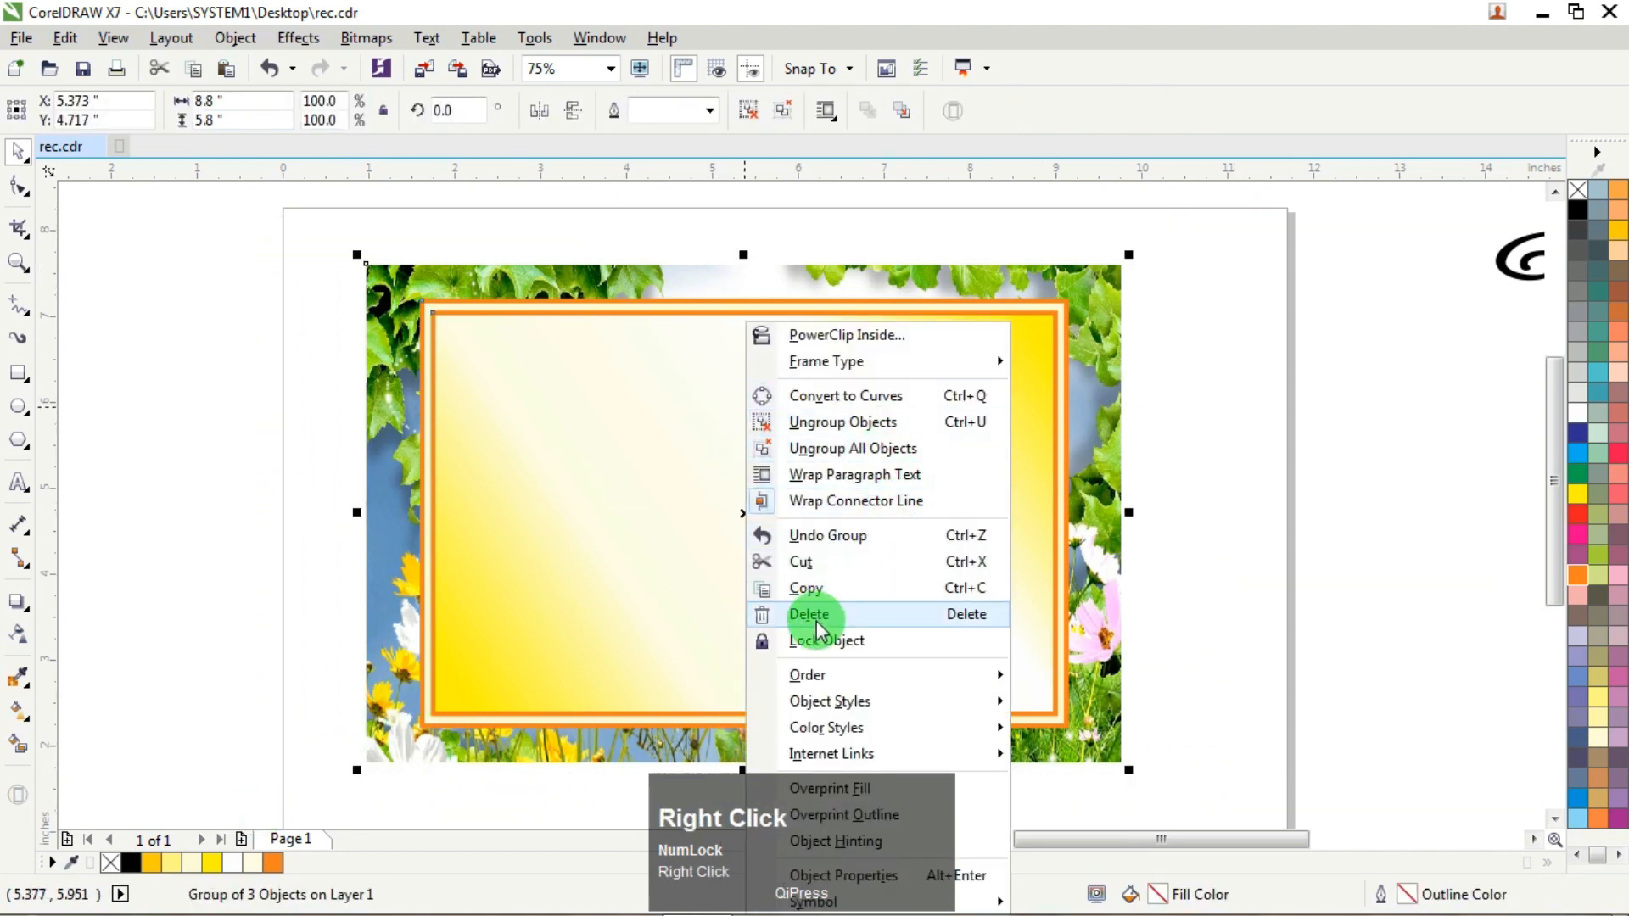
pyautogui.click(818, 675)
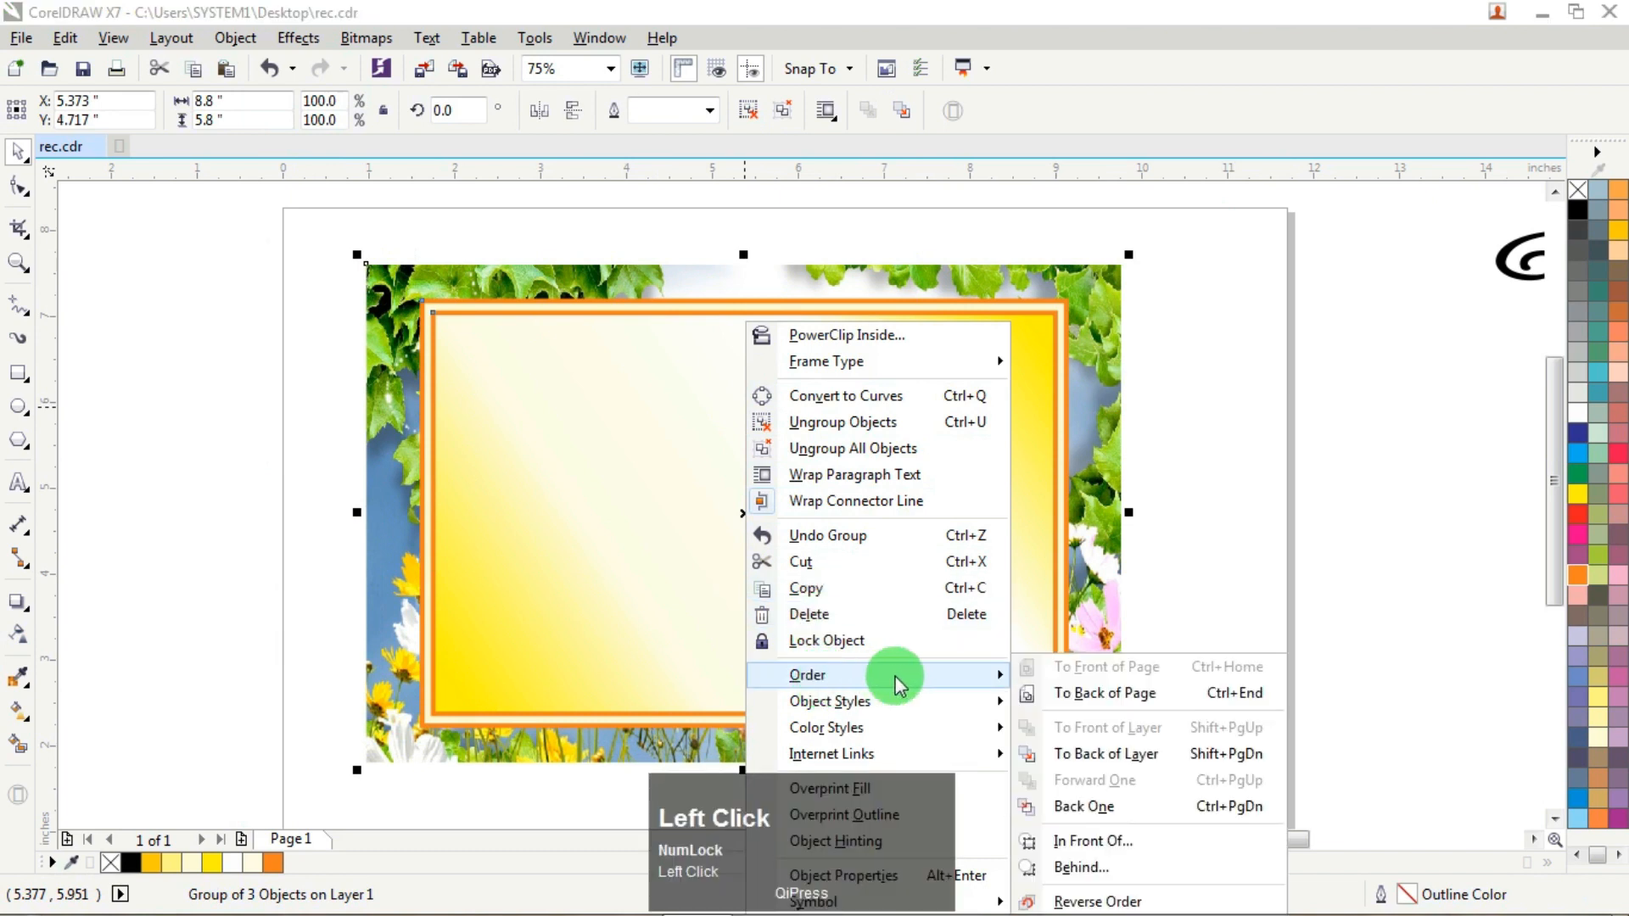
pyautogui.click(1147, 694)
pyautogui.click(1222, 477)
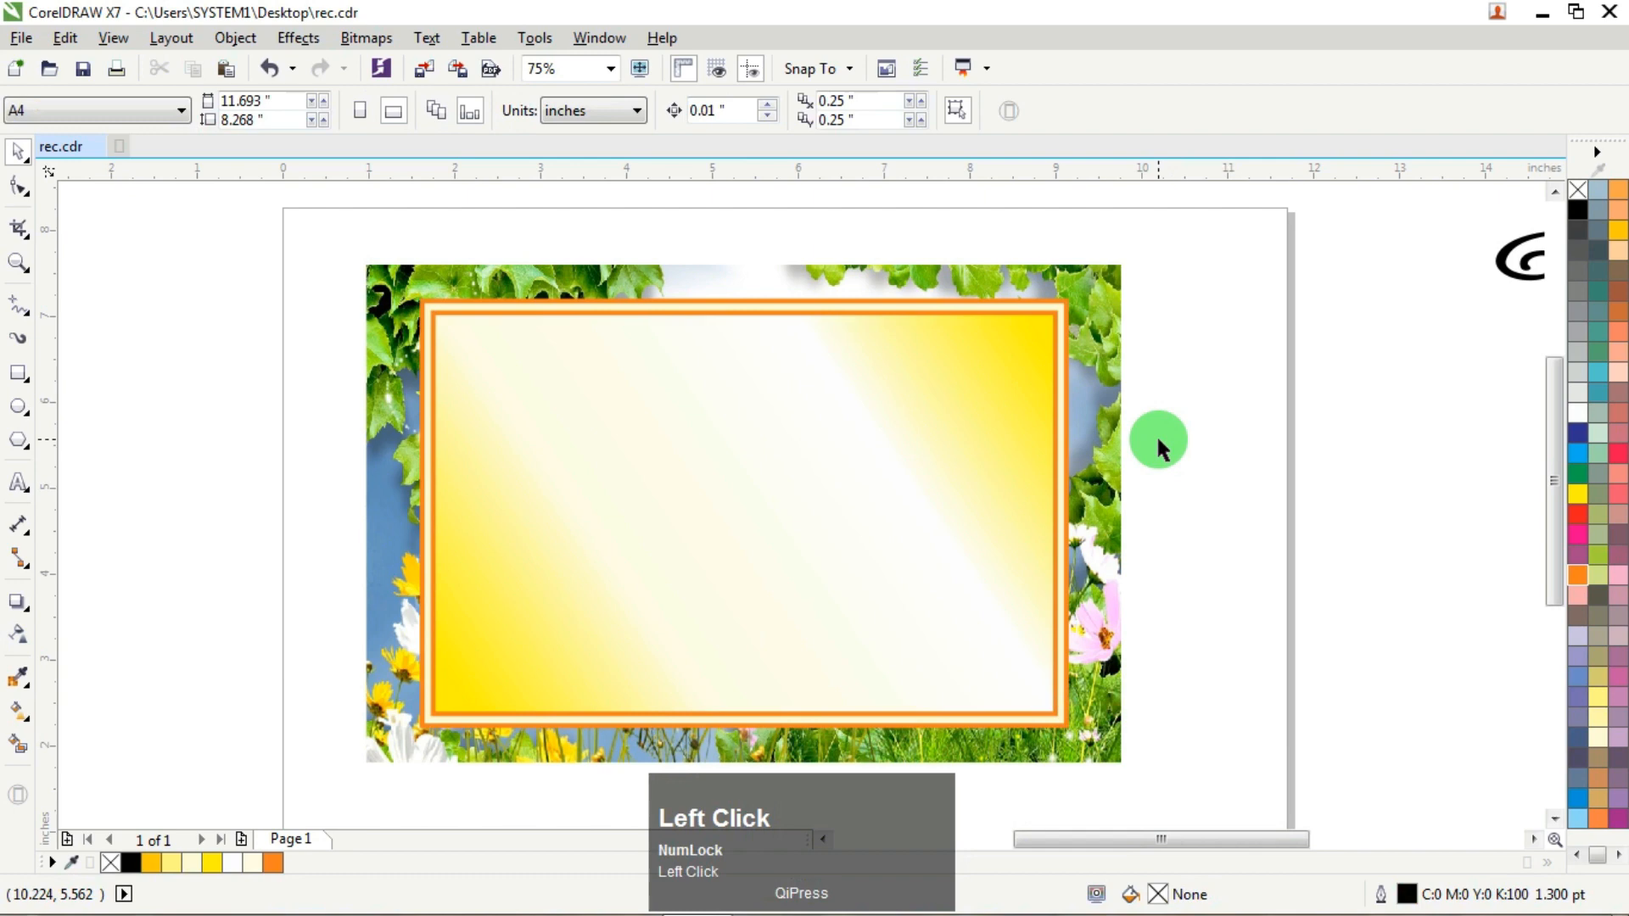
# Step: Move the black Bengali calligraphy title from beside the page onto the card's top area and fill it red, C:0 M:100 Y:100 K:0
pyautogui.scroll(-3, 1179, 428)
pyautogui.scroll(2, 1205, 399)
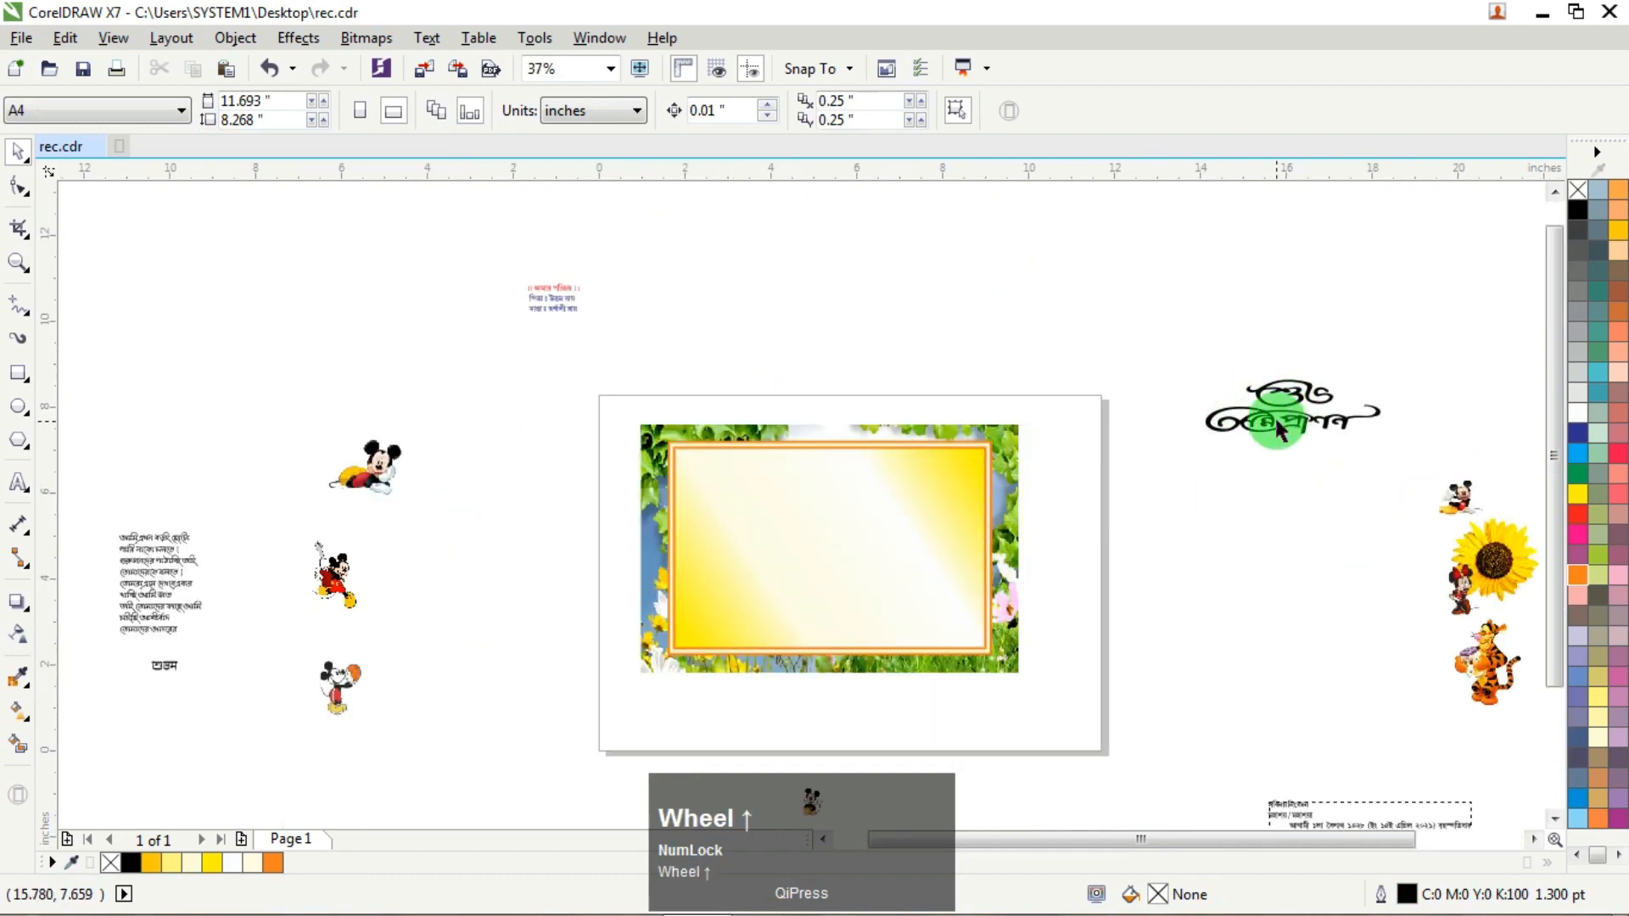
pyautogui.moveTo(1273, 409); pyautogui.dragTo(896, 411)
pyautogui.scroll(2, 897, 411)
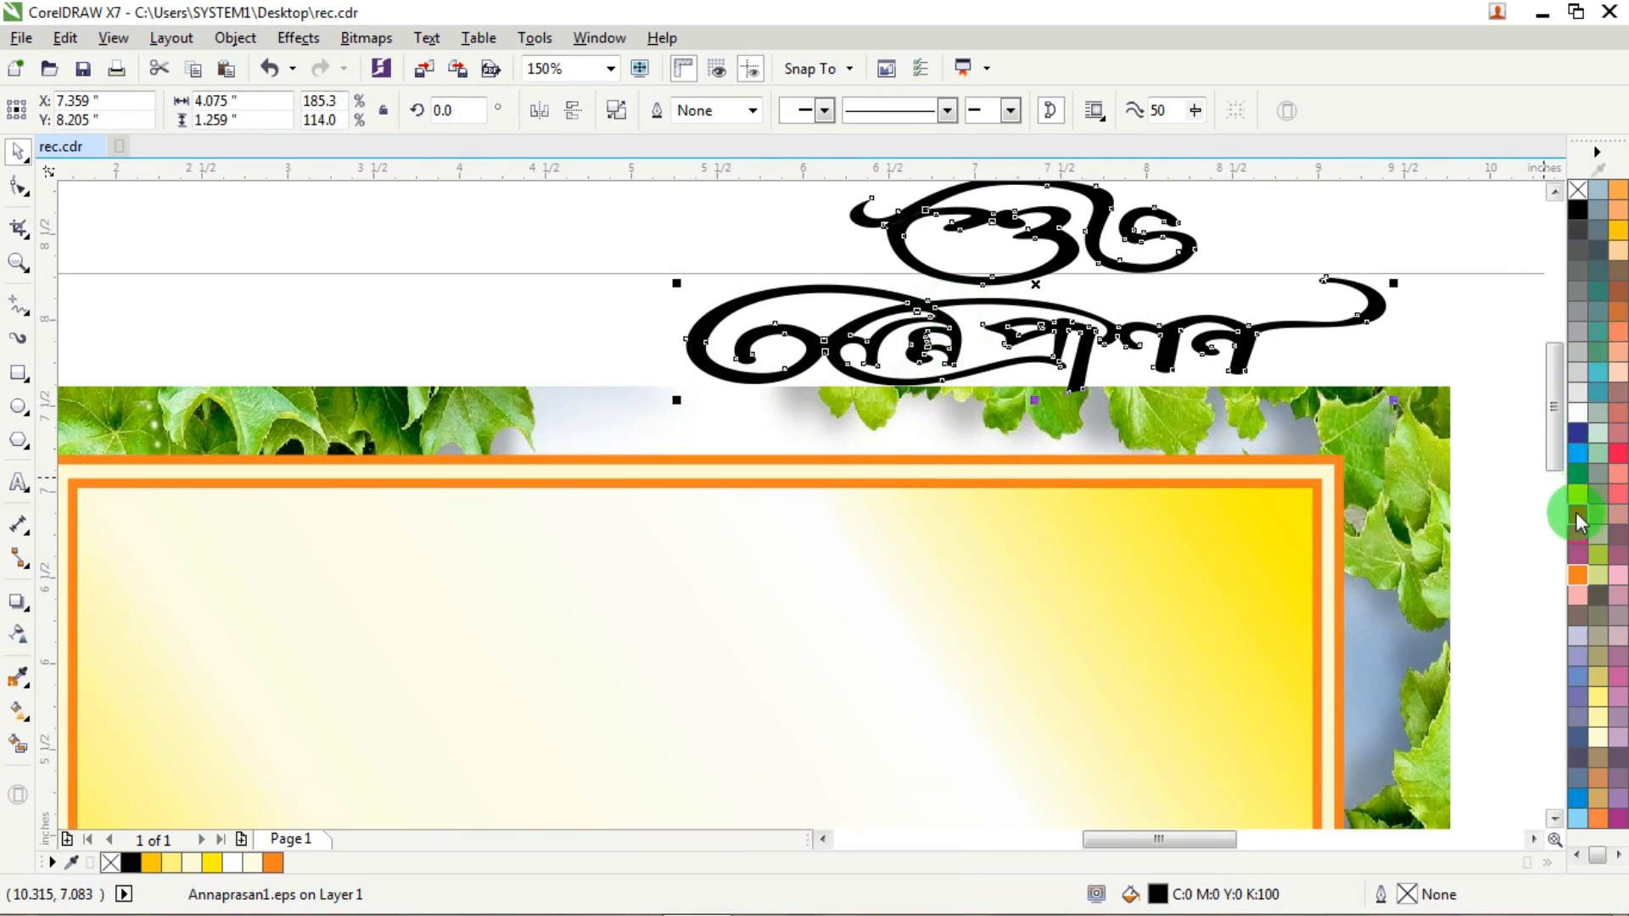
pyautogui.click(1576, 513)
pyautogui.moveTo(1085, 352); pyautogui.dragTo(794, 516)
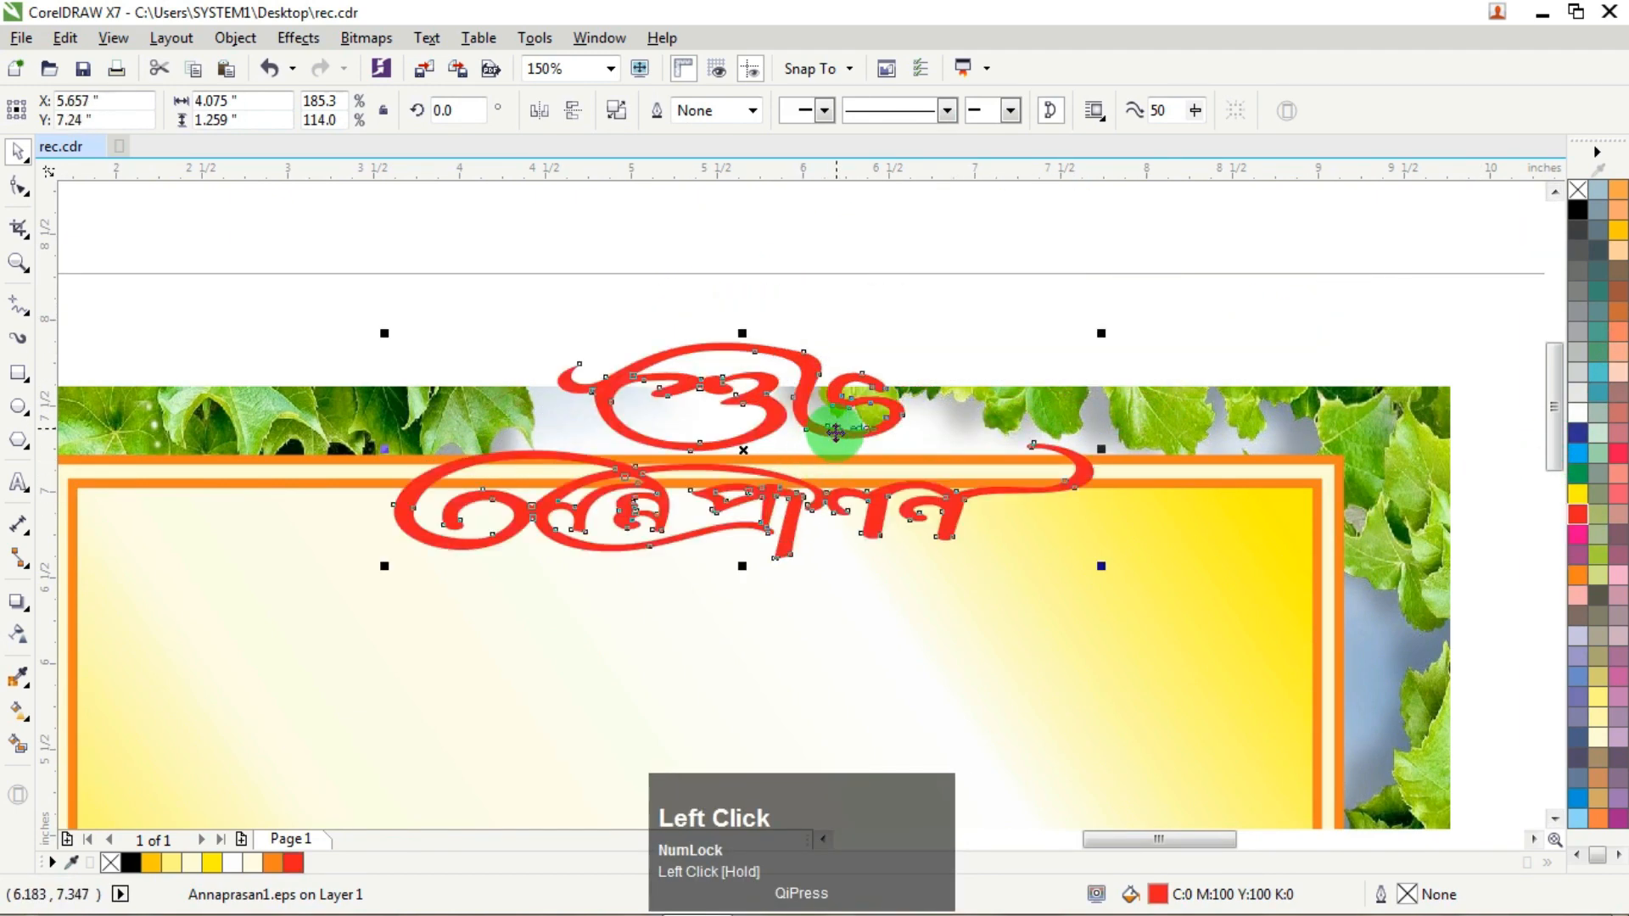
# Step: Adjust the red title's position so its upper word overlaps the panel's top border near the card's horizontal center
pyautogui.scroll(-2, 836, 433)
pyautogui.scroll(4, 827, 431)
pyautogui.click(852, 436)
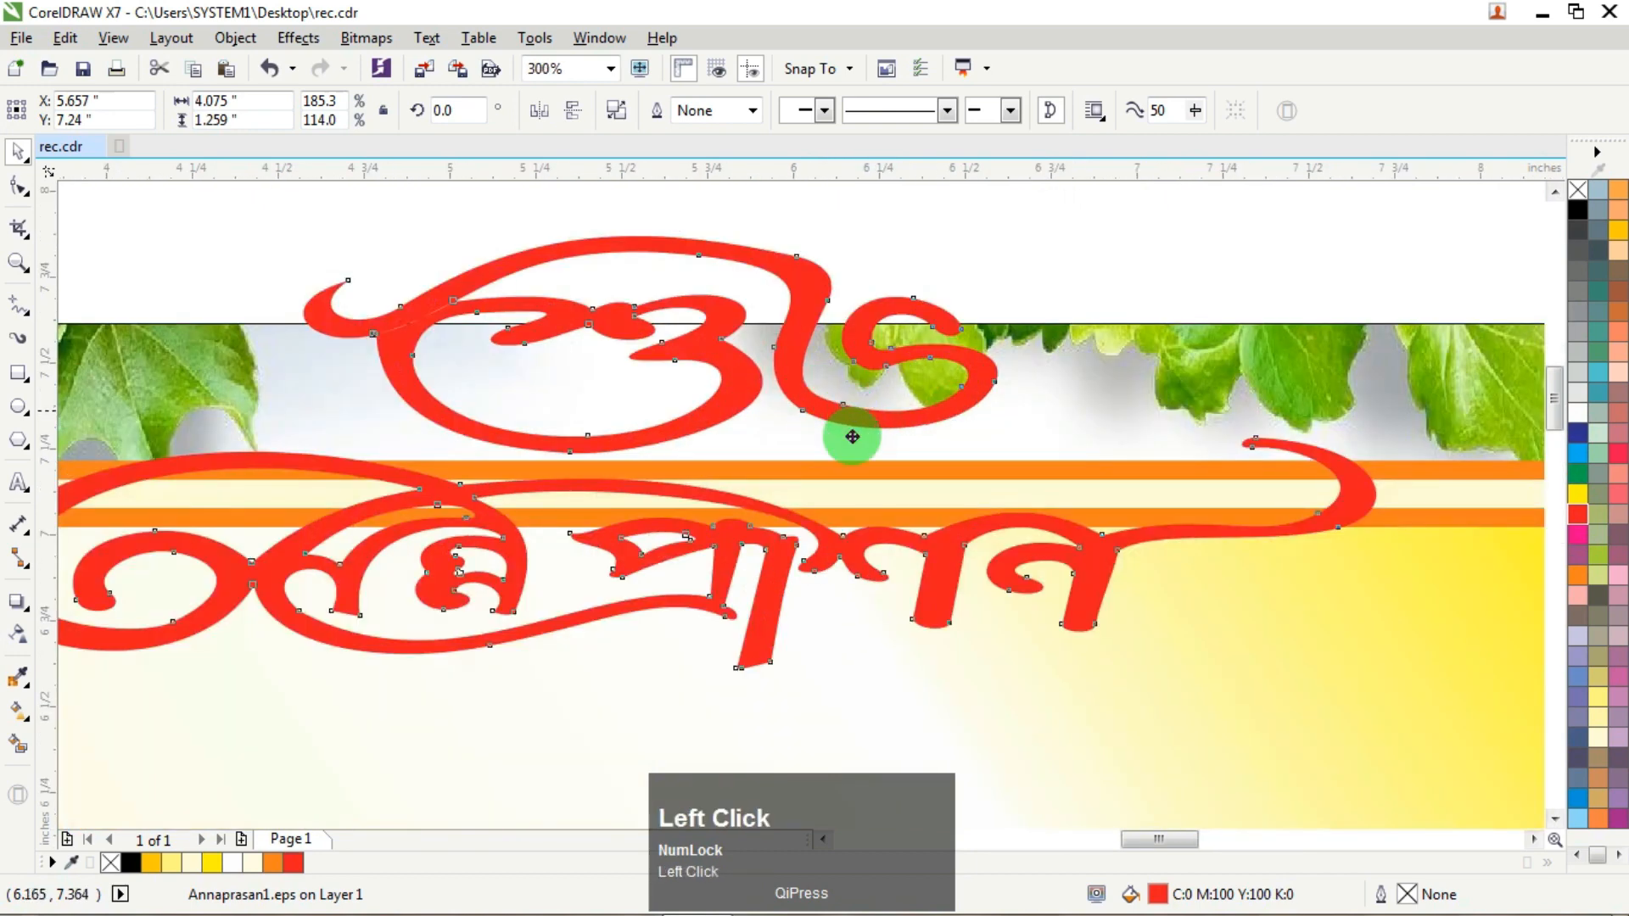
pyautogui.moveTo(852, 436); pyautogui.dragTo(845, 547)
pyautogui.scroll(-4, 845, 547)
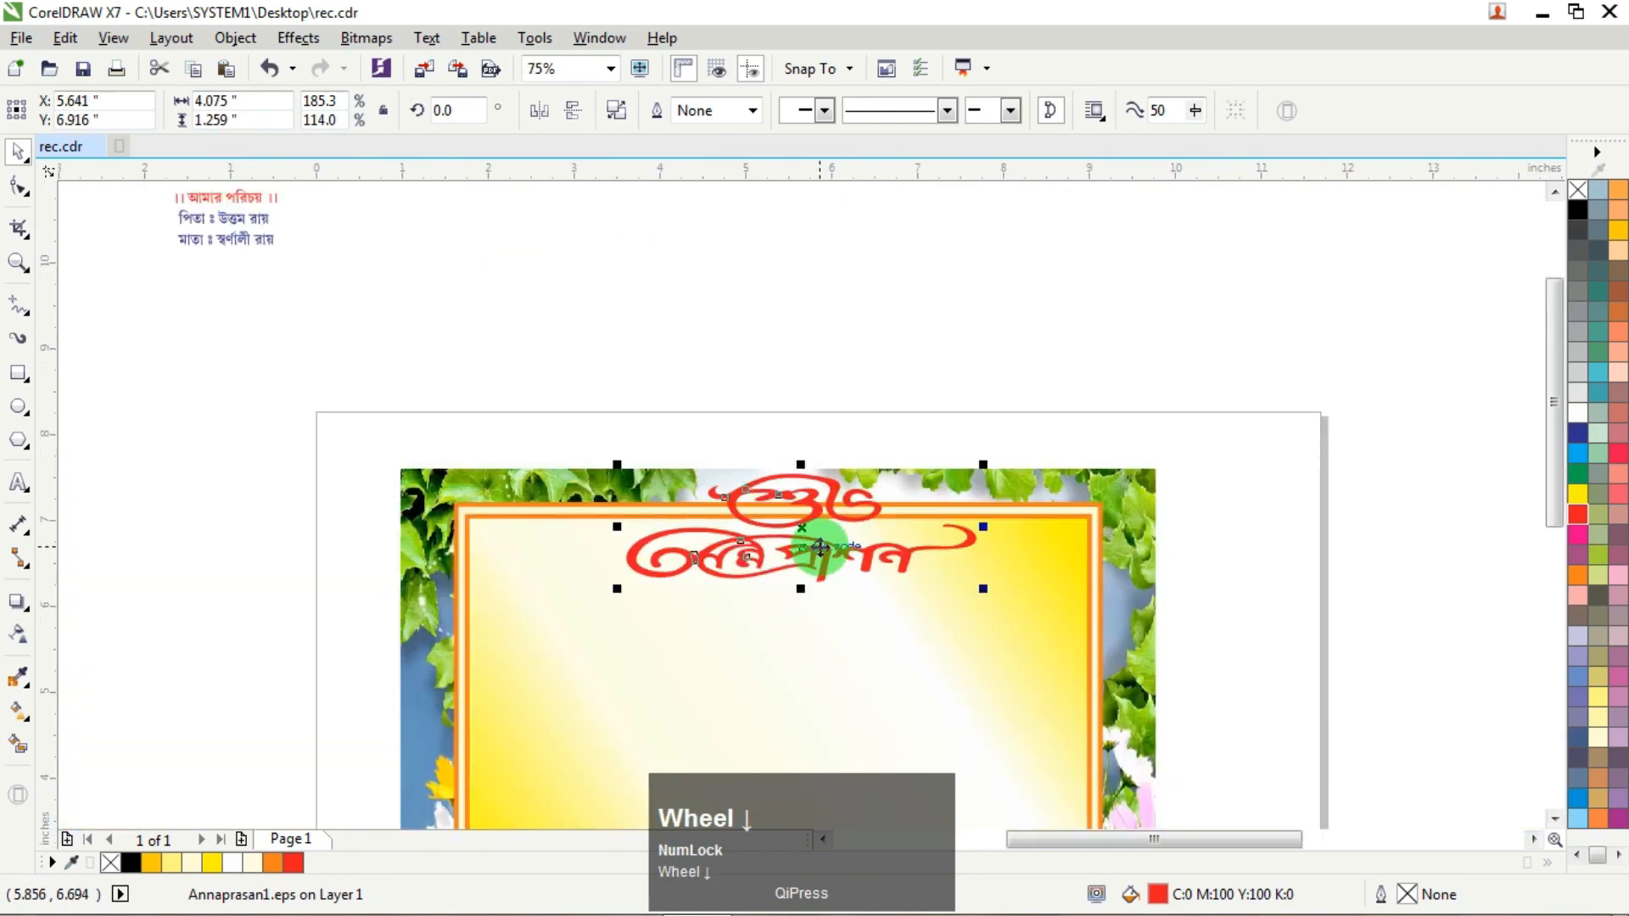
pyautogui.scroll(2, 814, 547)
pyautogui.moveTo(815, 466); pyautogui.dragTo(793, 474)
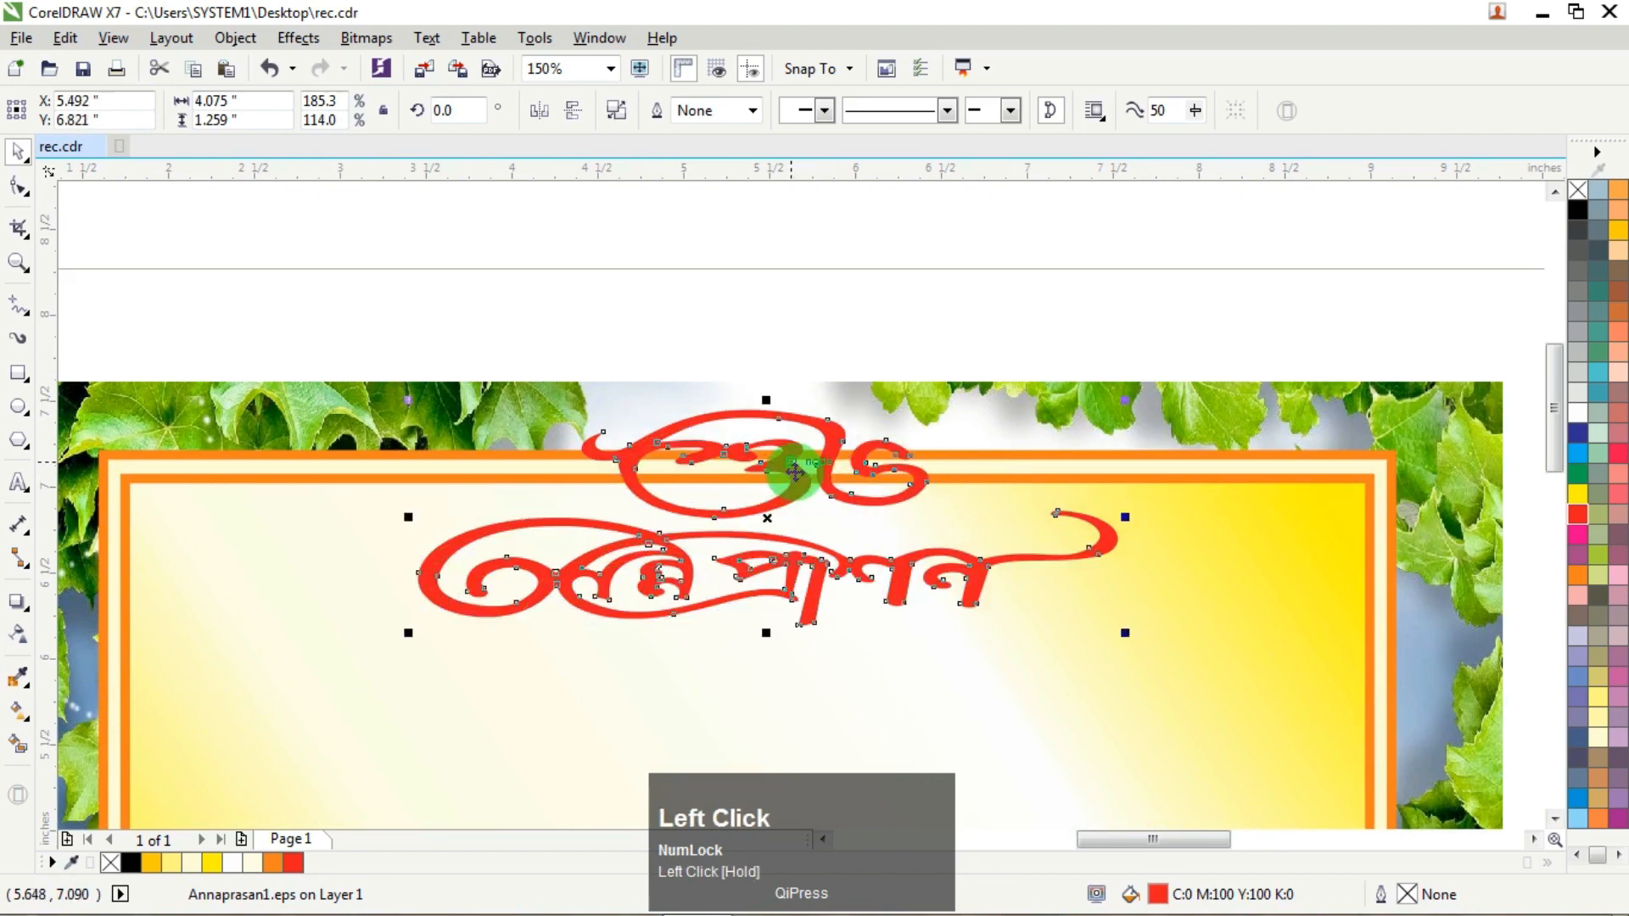
pyautogui.scroll(-2, 795, 469)
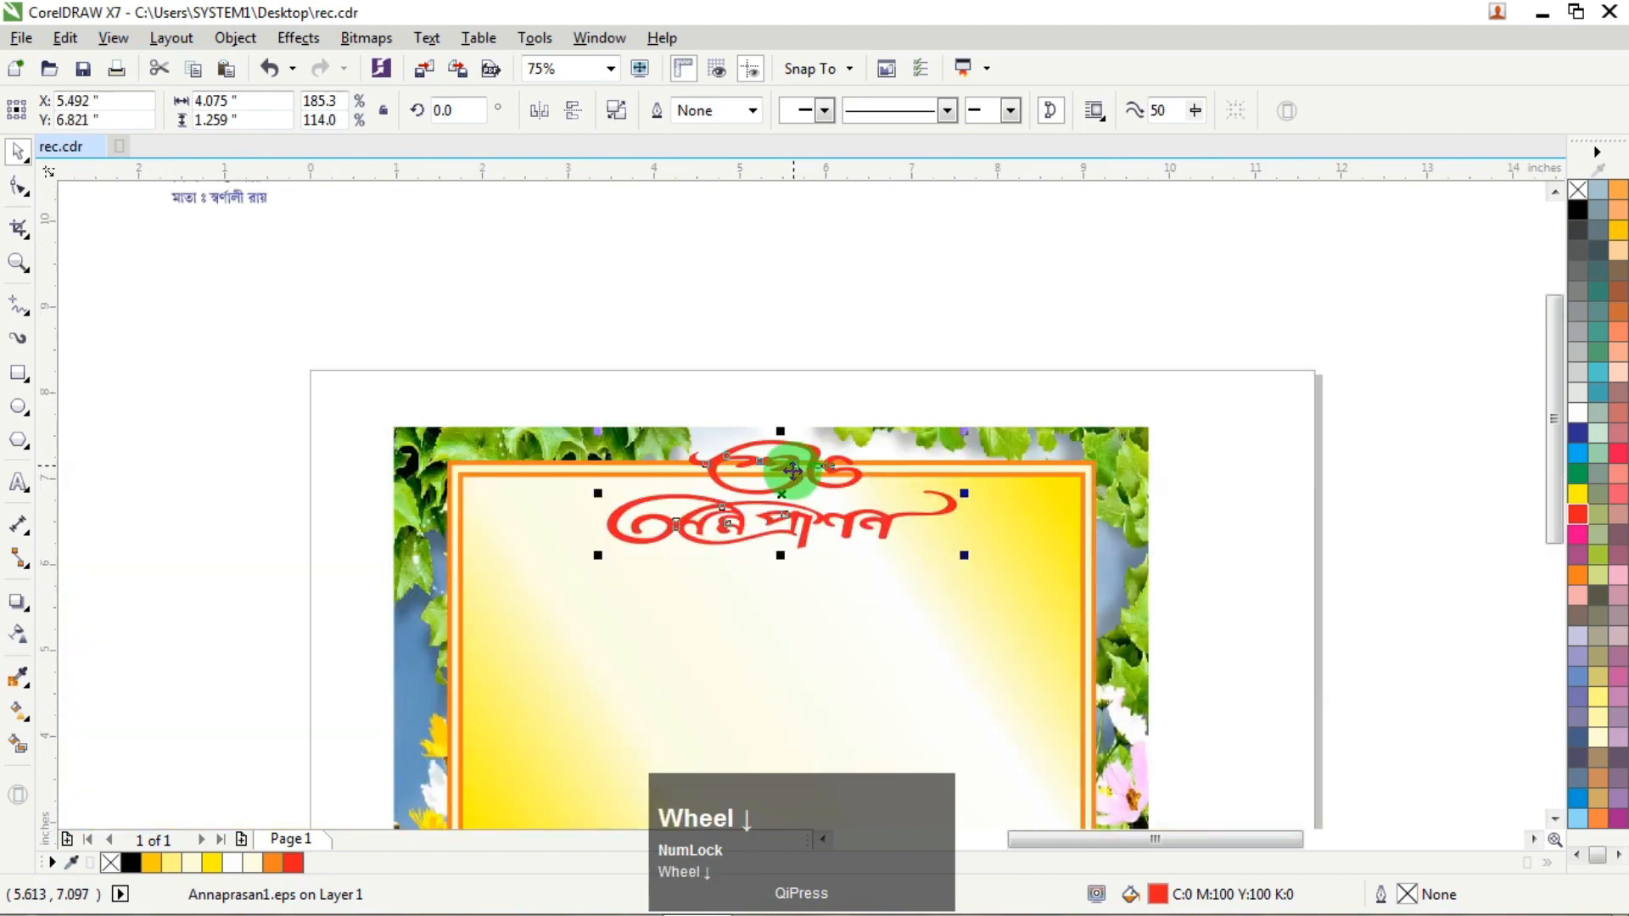
pyautogui.scroll(1, 792, 470)
pyautogui.scroll(-2, 793, 470)
pyautogui.moveTo(792, 471)
pyautogui.mouseDown()
pyautogui.moveTo(855, 330)
pyautogui.moveTo(769, 487)
pyautogui.mouseUp()
pyautogui.scroll(2, 768, 494)
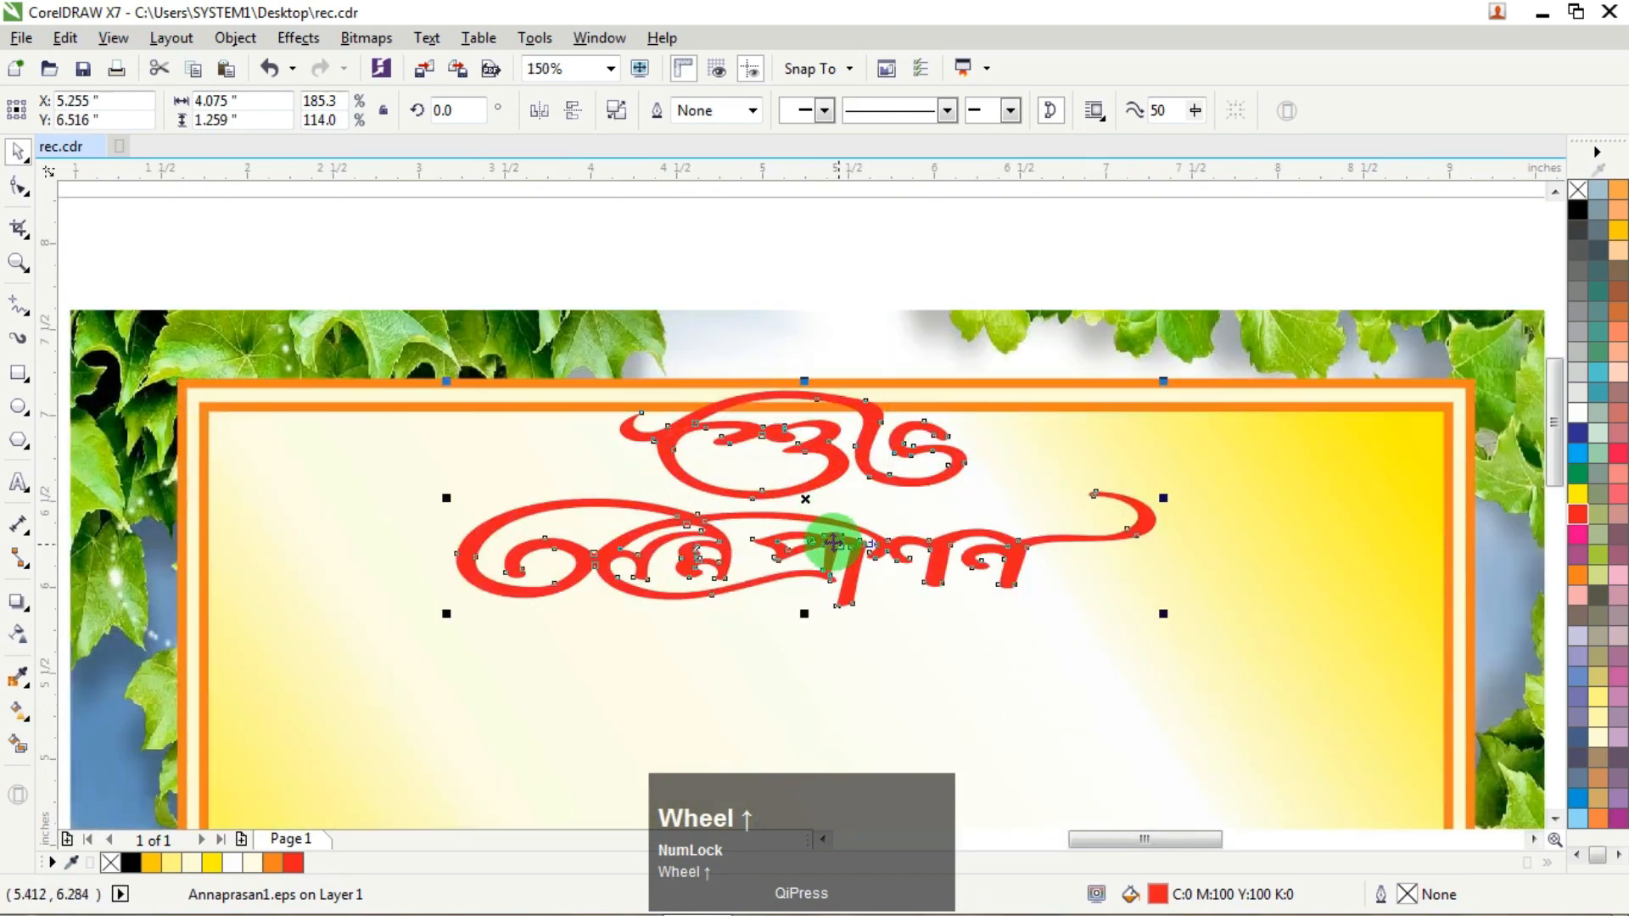
pyautogui.moveTo(831, 541); pyautogui.dragTo(845, 486)
pyautogui.scroll(-4, 844, 485)
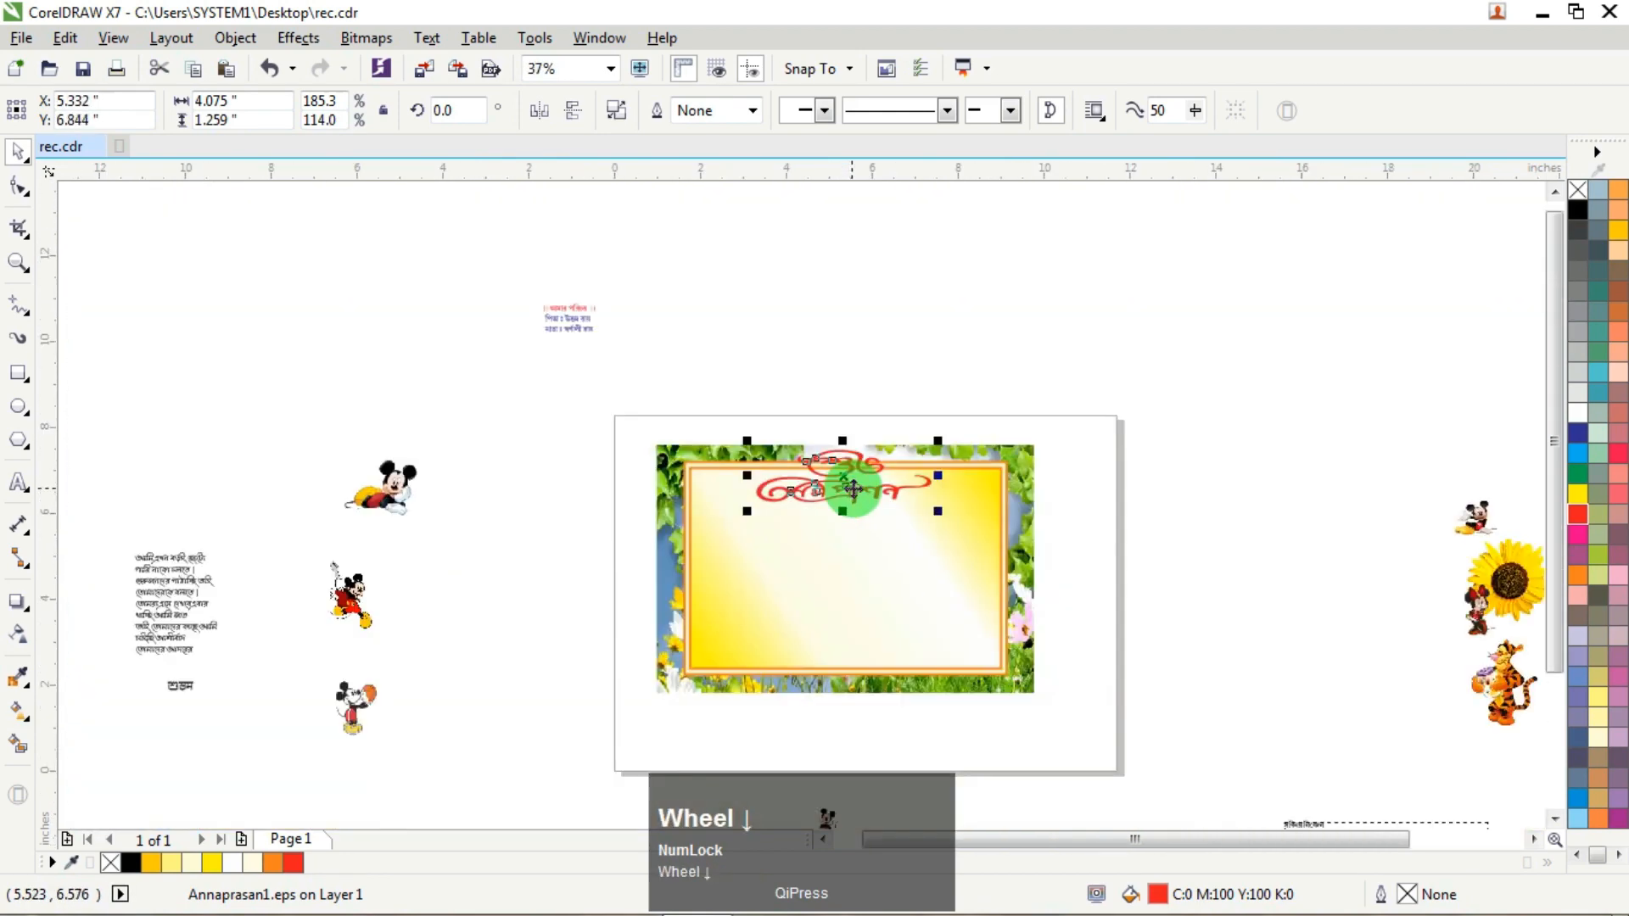
pyautogui.scroll(2, 852, 632)
# Step: Move the red title off the card to the empty area on its left
pyautogui.click(1271, 339)
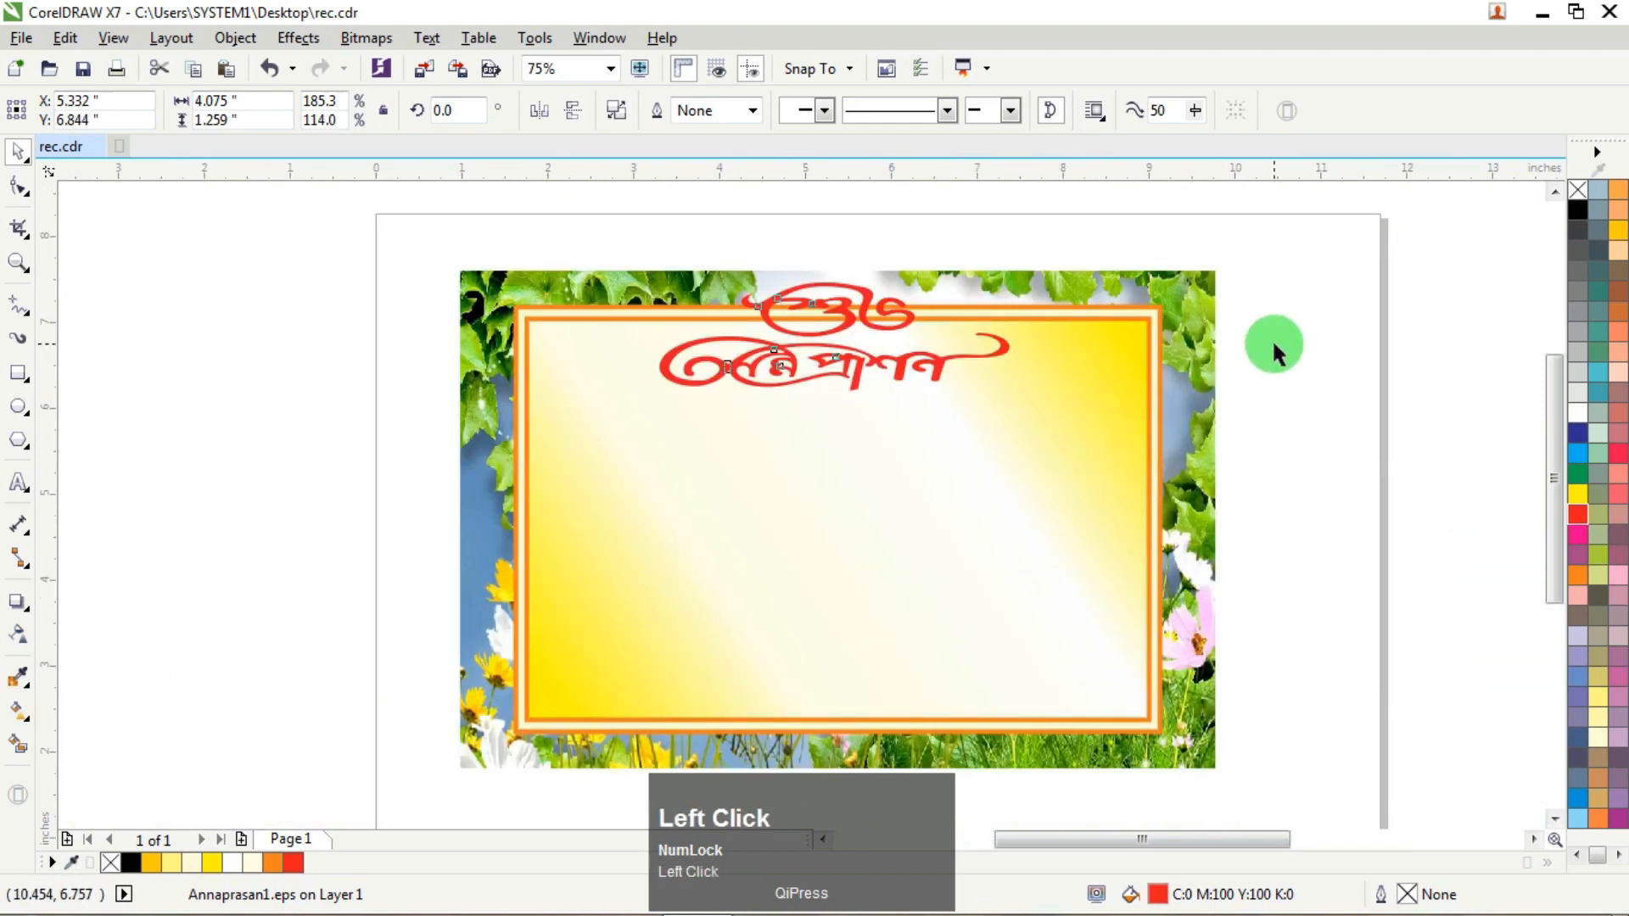
pyautogui.keyDown('ctrl'); pyautogui.click(970, 328); pyautogui.keyUp('ctrl')
pyautogui.click(440, 220)
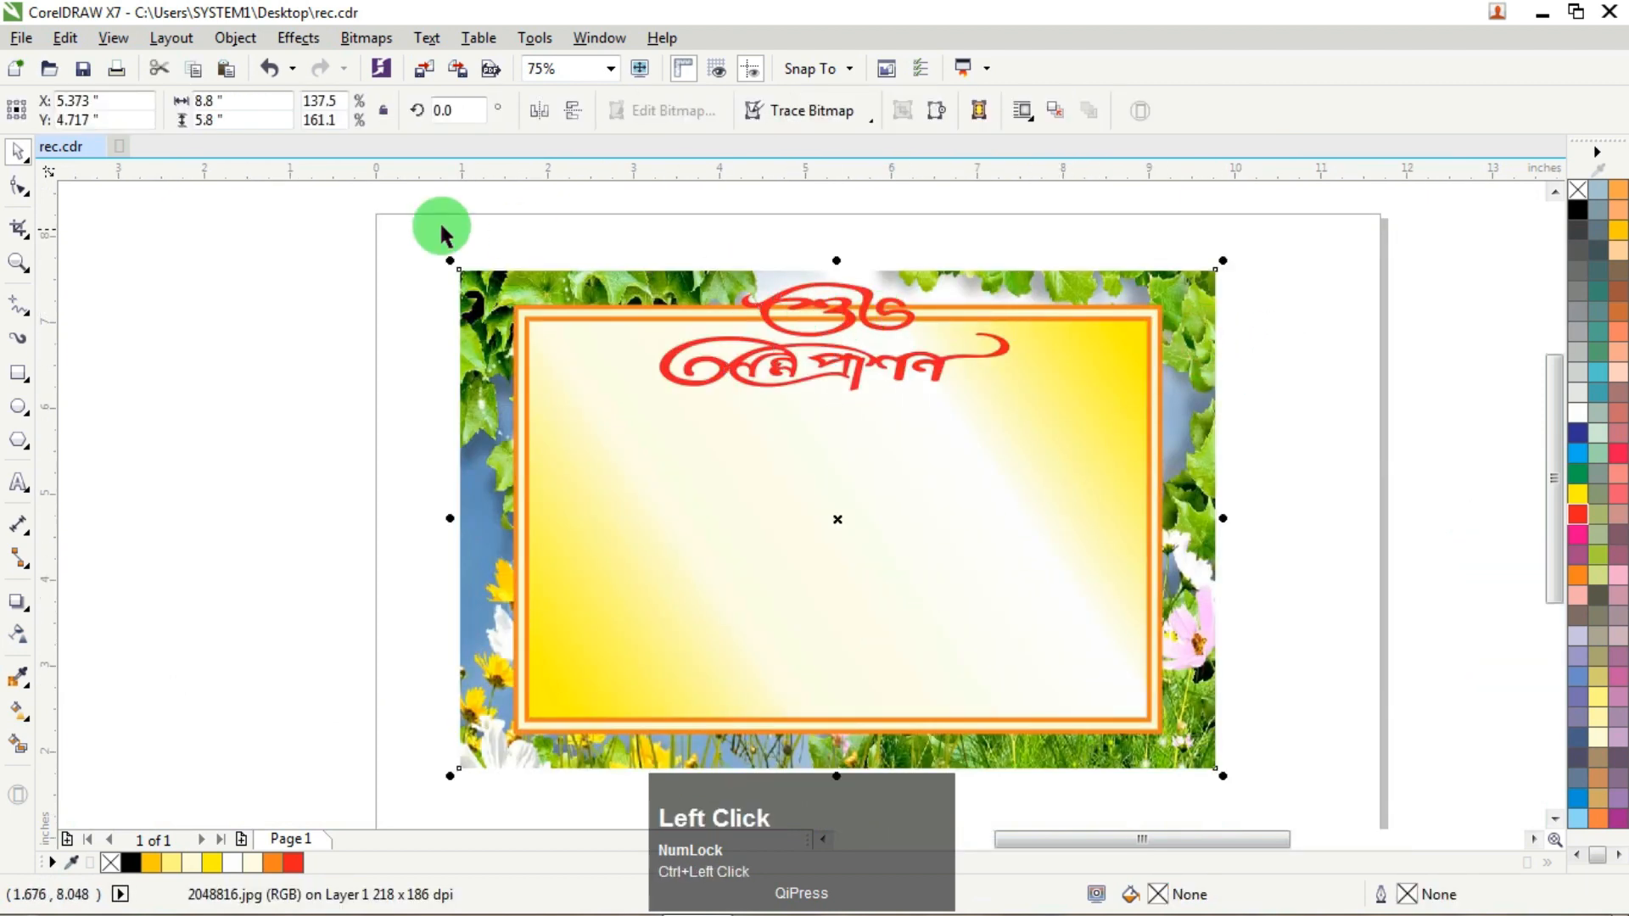
pyautogui.moveTo(844, 325); pyautogui.dragTo(263, 323)
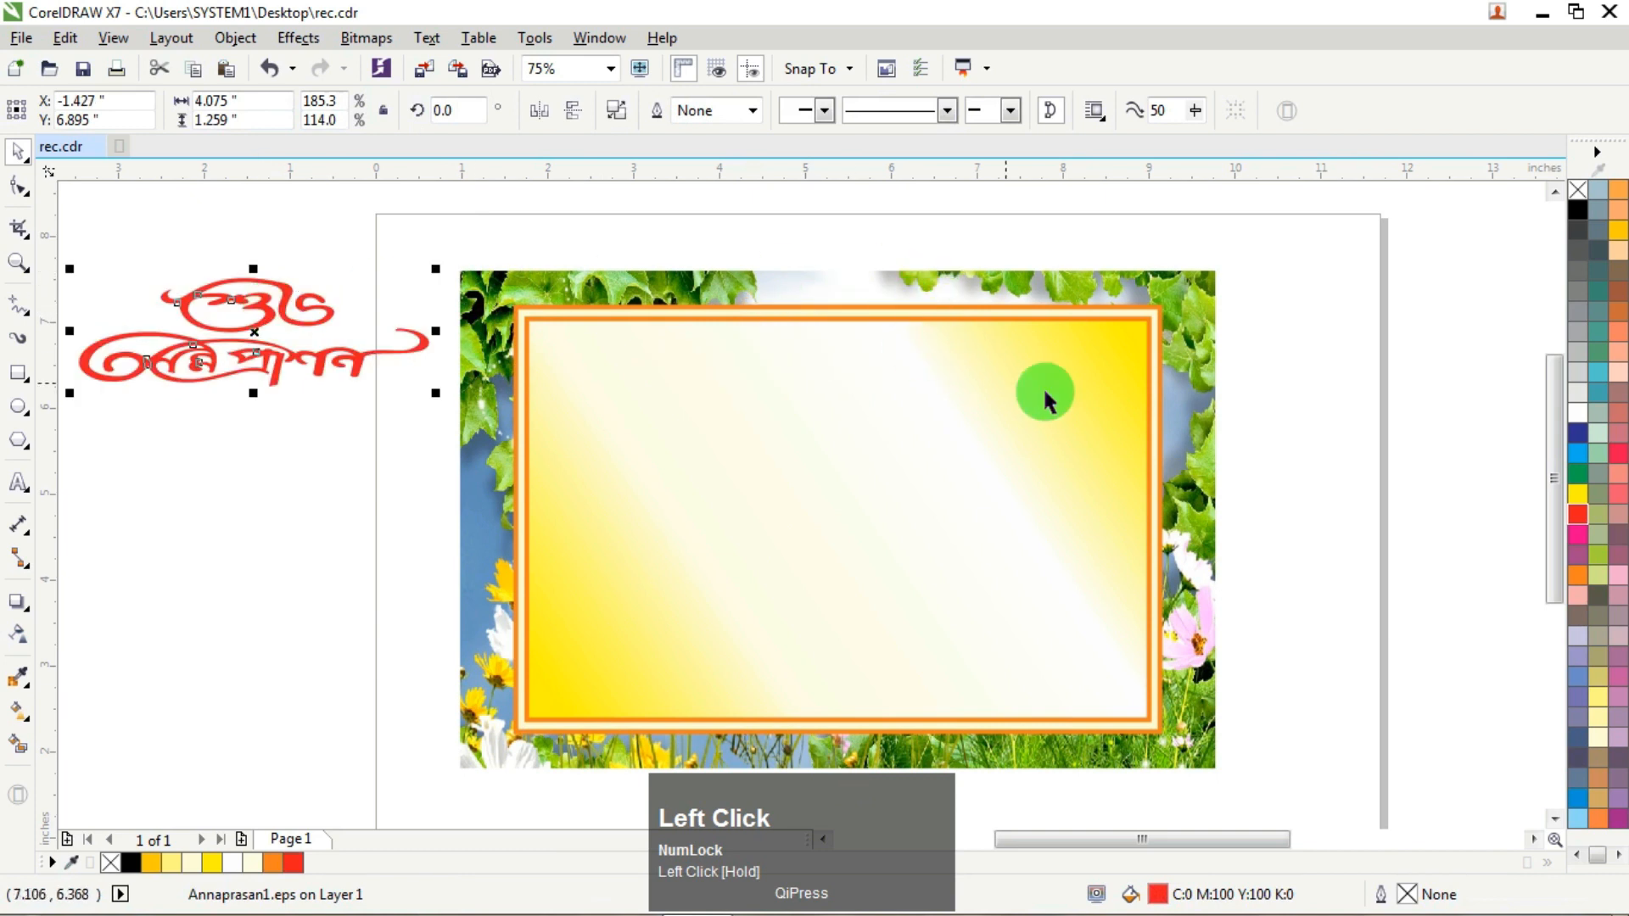
pyautogui.press('F10')
pyautogui.hotkey('ctrl', 'a')
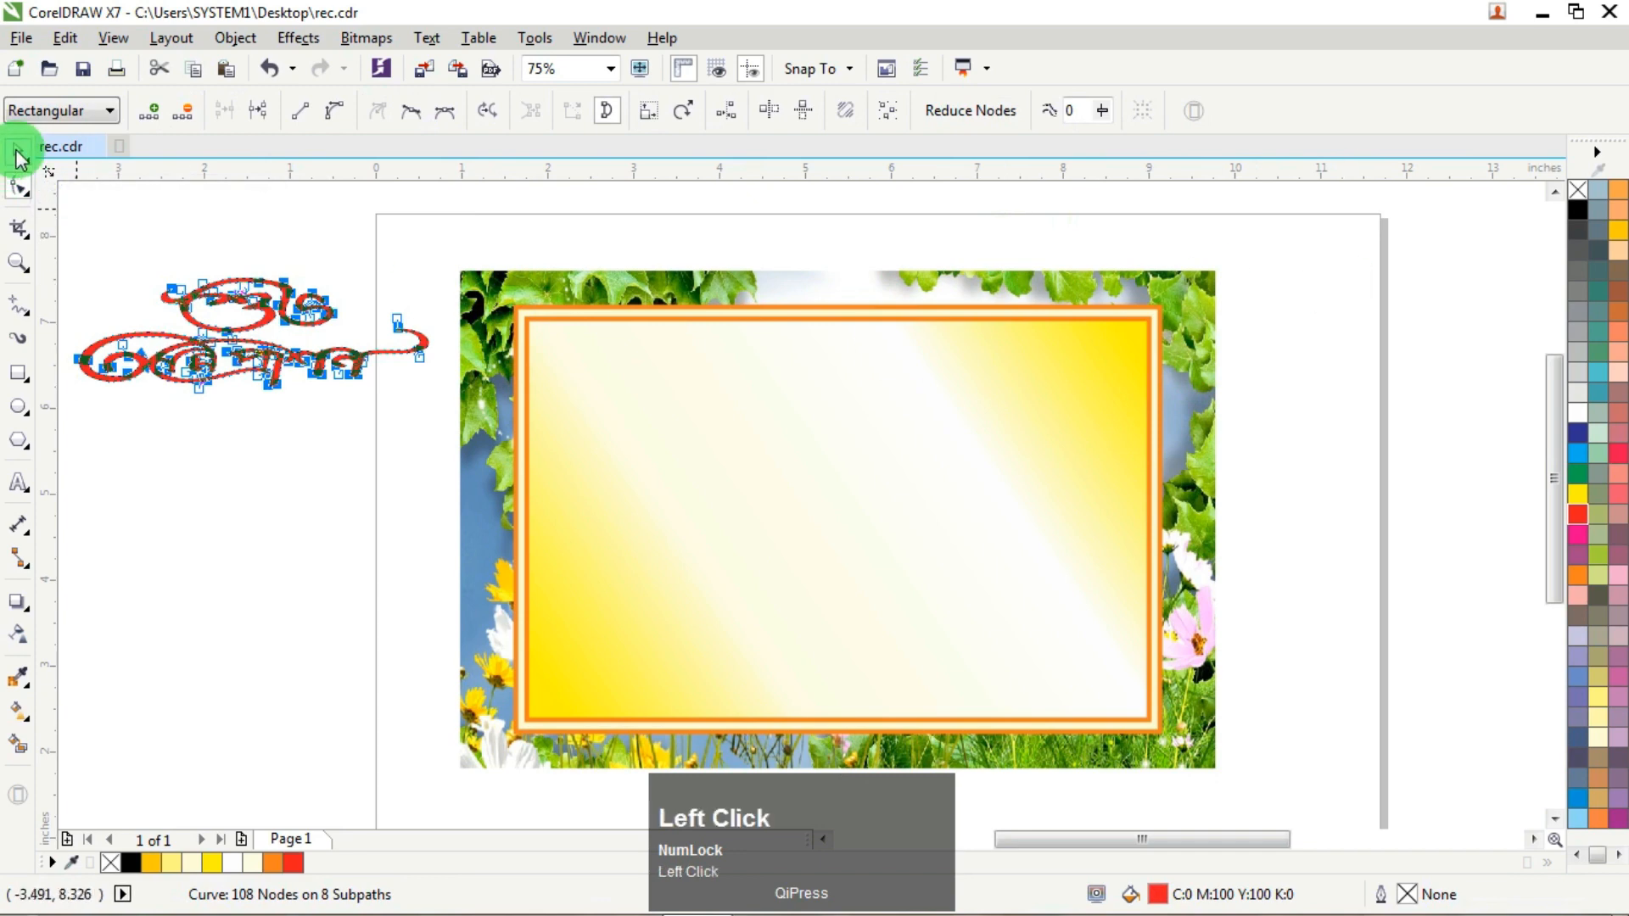
pyautogui.click(17, 153)
pyautogui.press('F10')
pyautogui.hotkey('ctrl', 'a')
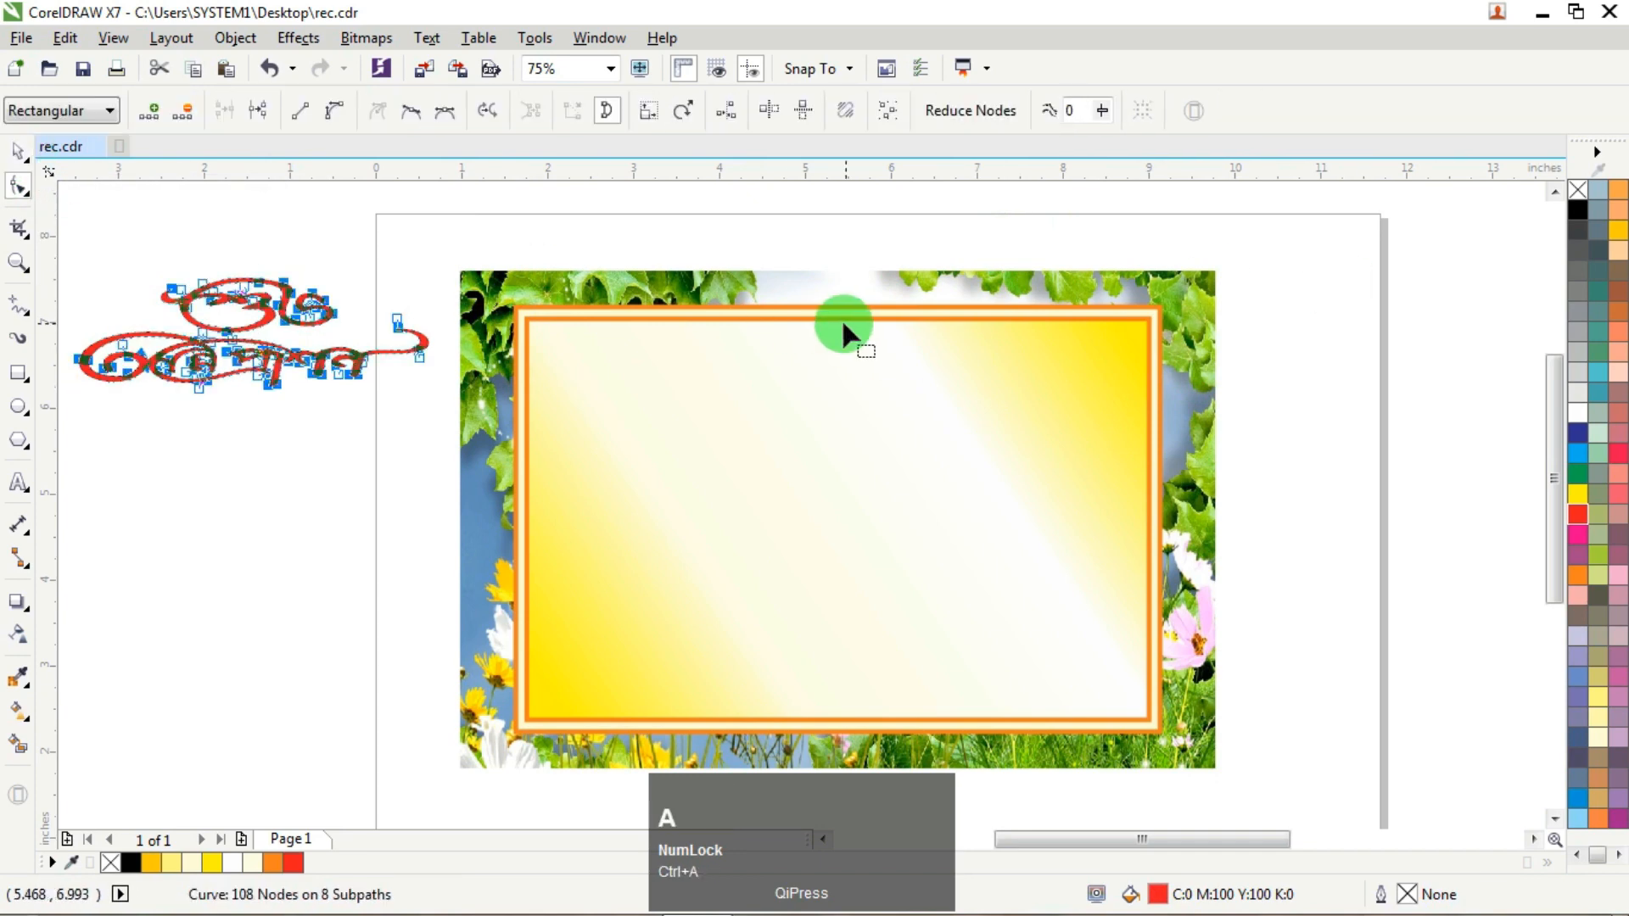
pyautogui.click(18, 149)
pyautogui.click(1563, 313)
pyautogui.click(859, 443)
# Step: Ungroup the card background into its picture and two rectangles
pyautogui.scroll(-2, 858, 443)
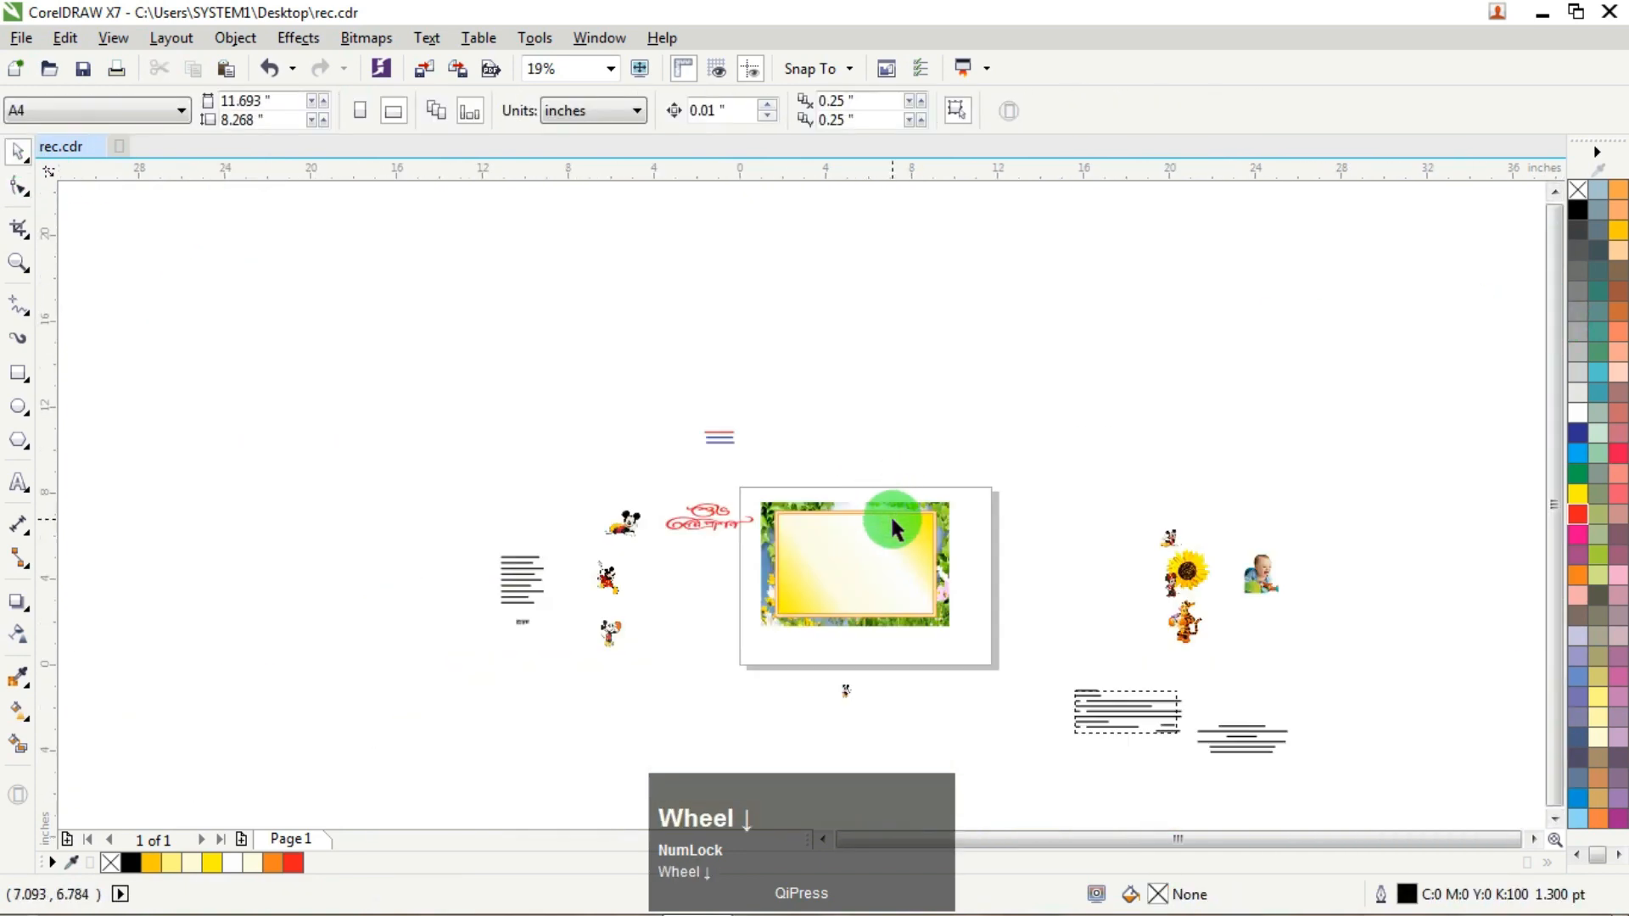
pyautogui.scroll(2, 890, 514)
pyautogui.click(877, 539)
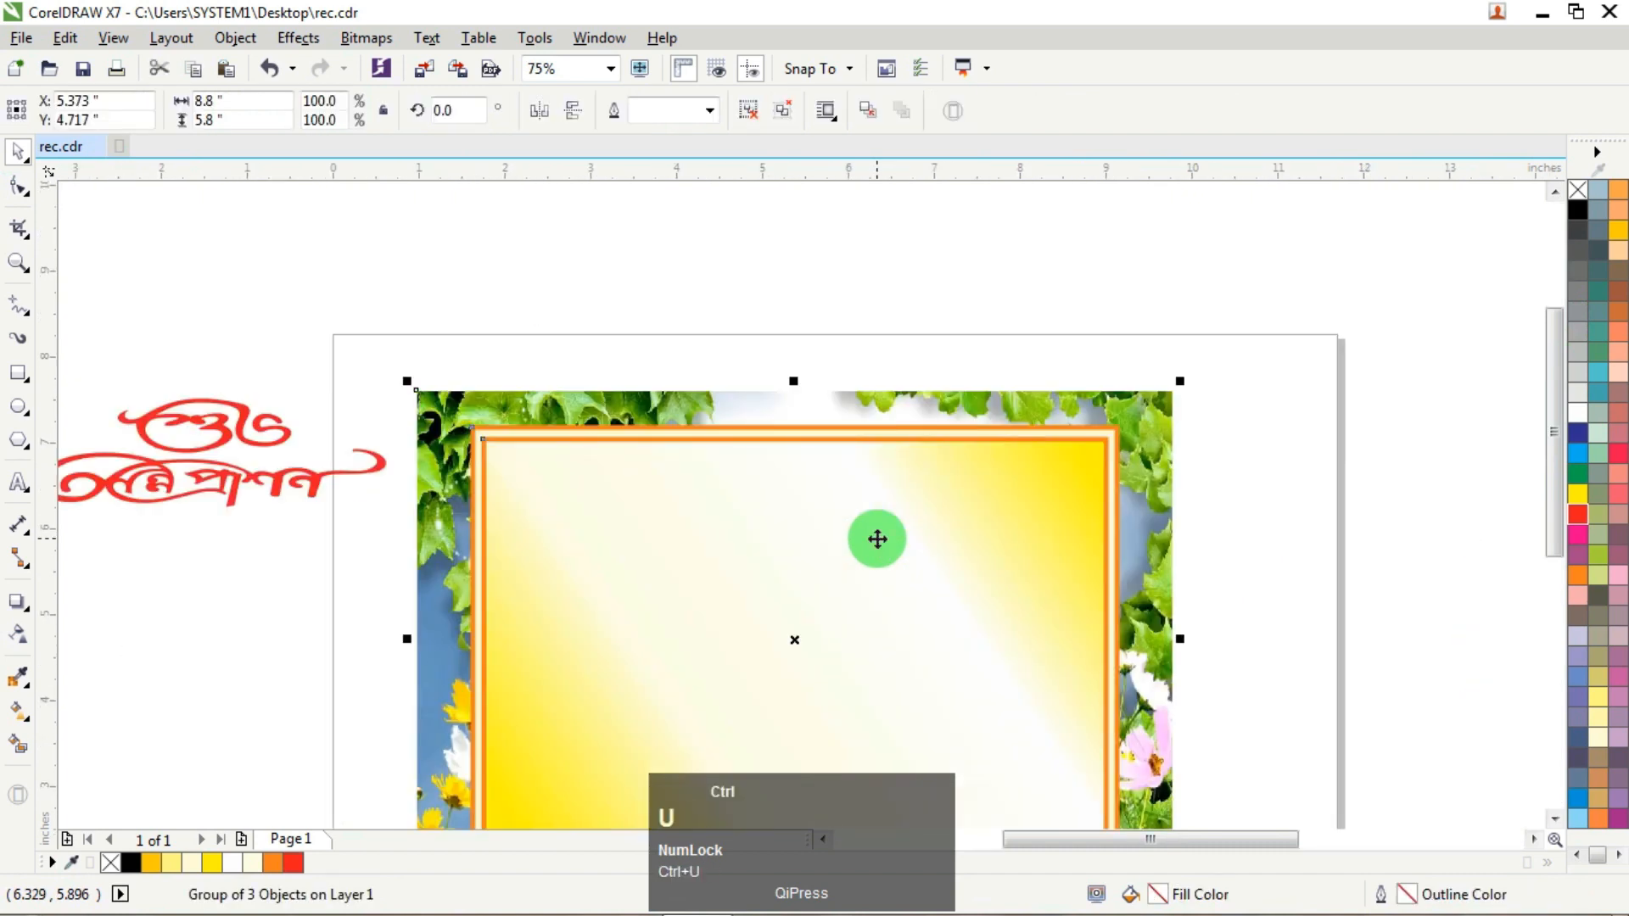
pyautogui.hotkey('ctrl', 'u')
pyautogui.click(1556, 813)
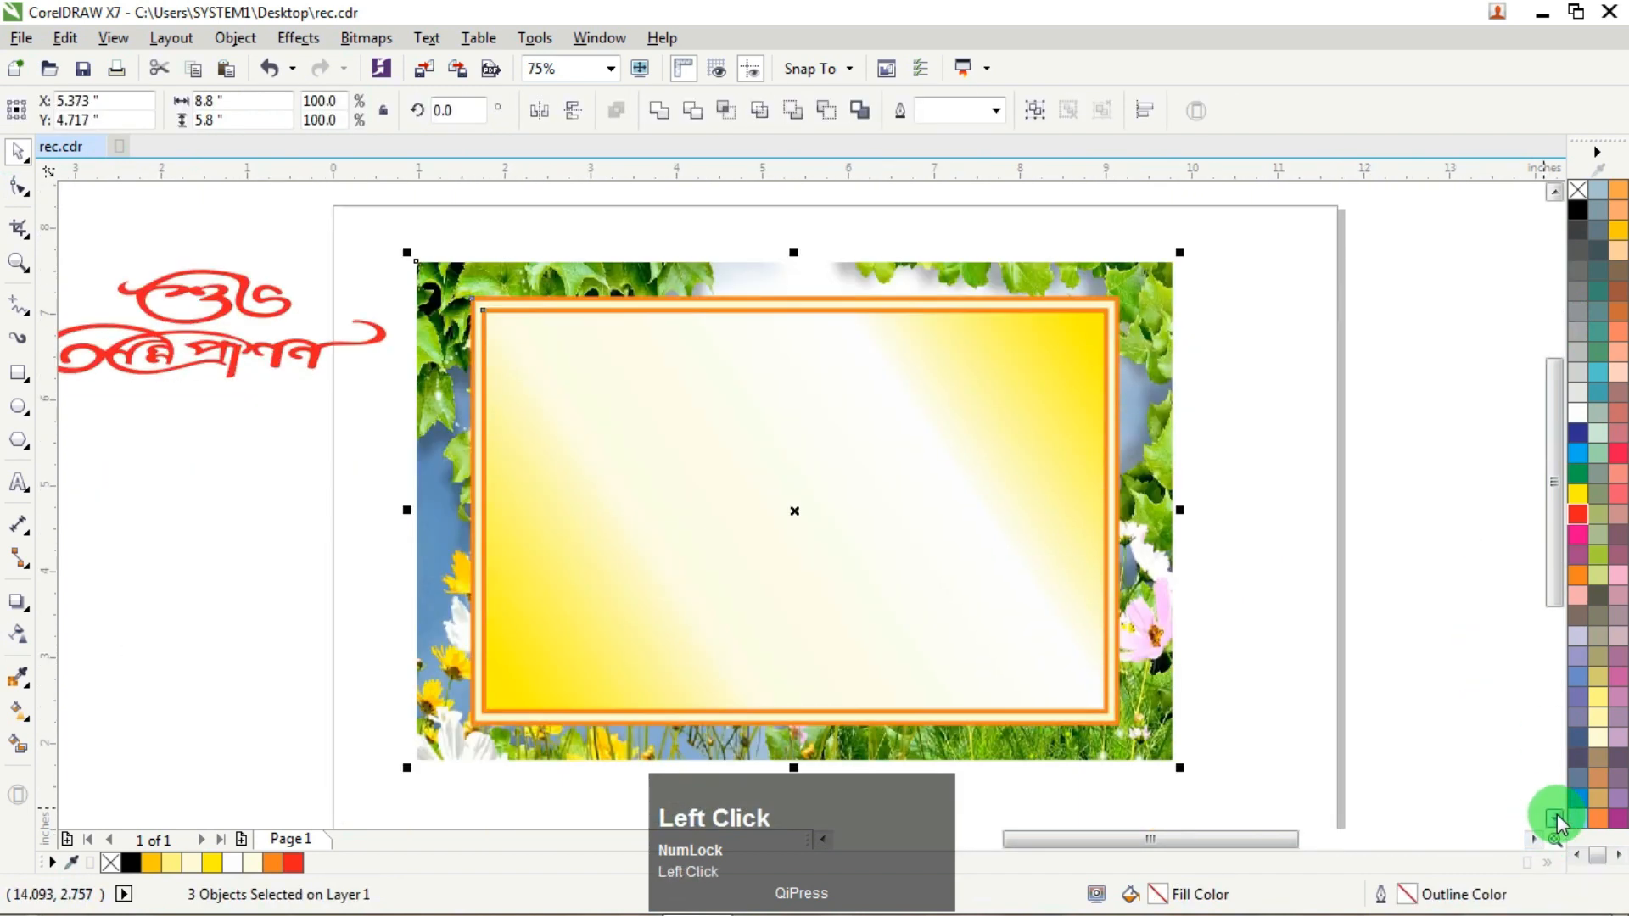
# Step: Select both orange-bordered rectangles and shrink their height symmetrically about the center to about 4.62 inches, keeping the 7.5-inch width
pyautogui.moveTo(1256, 218); pyautogui.dragTo(437, 691)
pyautogui.scroll(3, 798, 229)
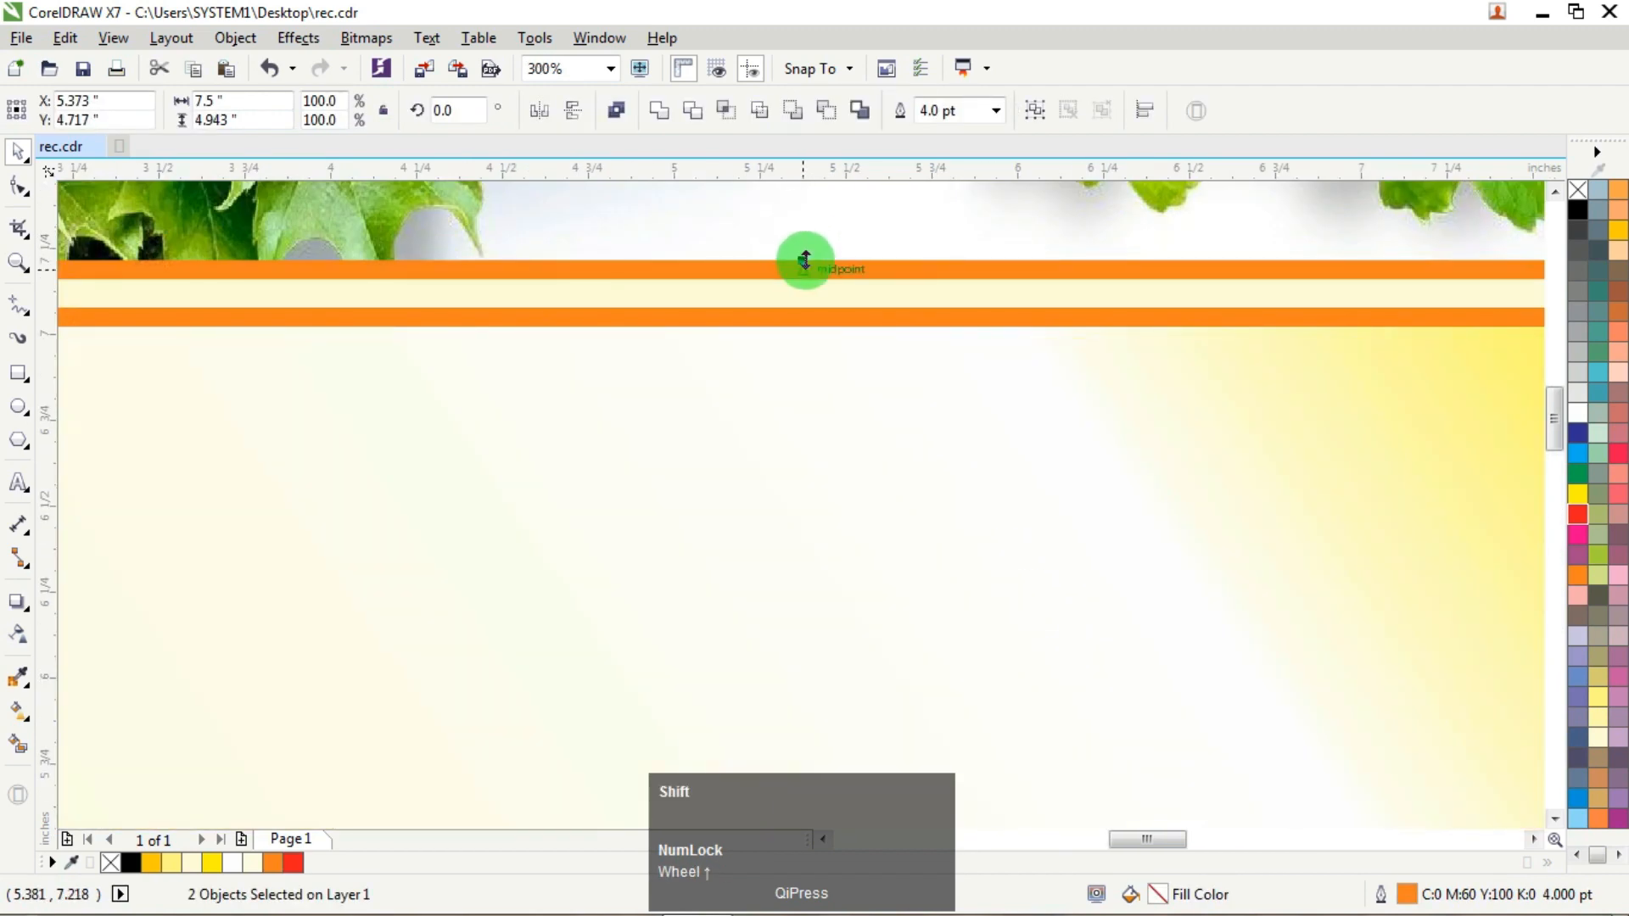
pyautogui.moveTo(805, 259); pyautogui.dragTo(826, 317)
pyautogui.scroll(-3, 828, 323)
pyautogui.scroll(1, 830, 325)
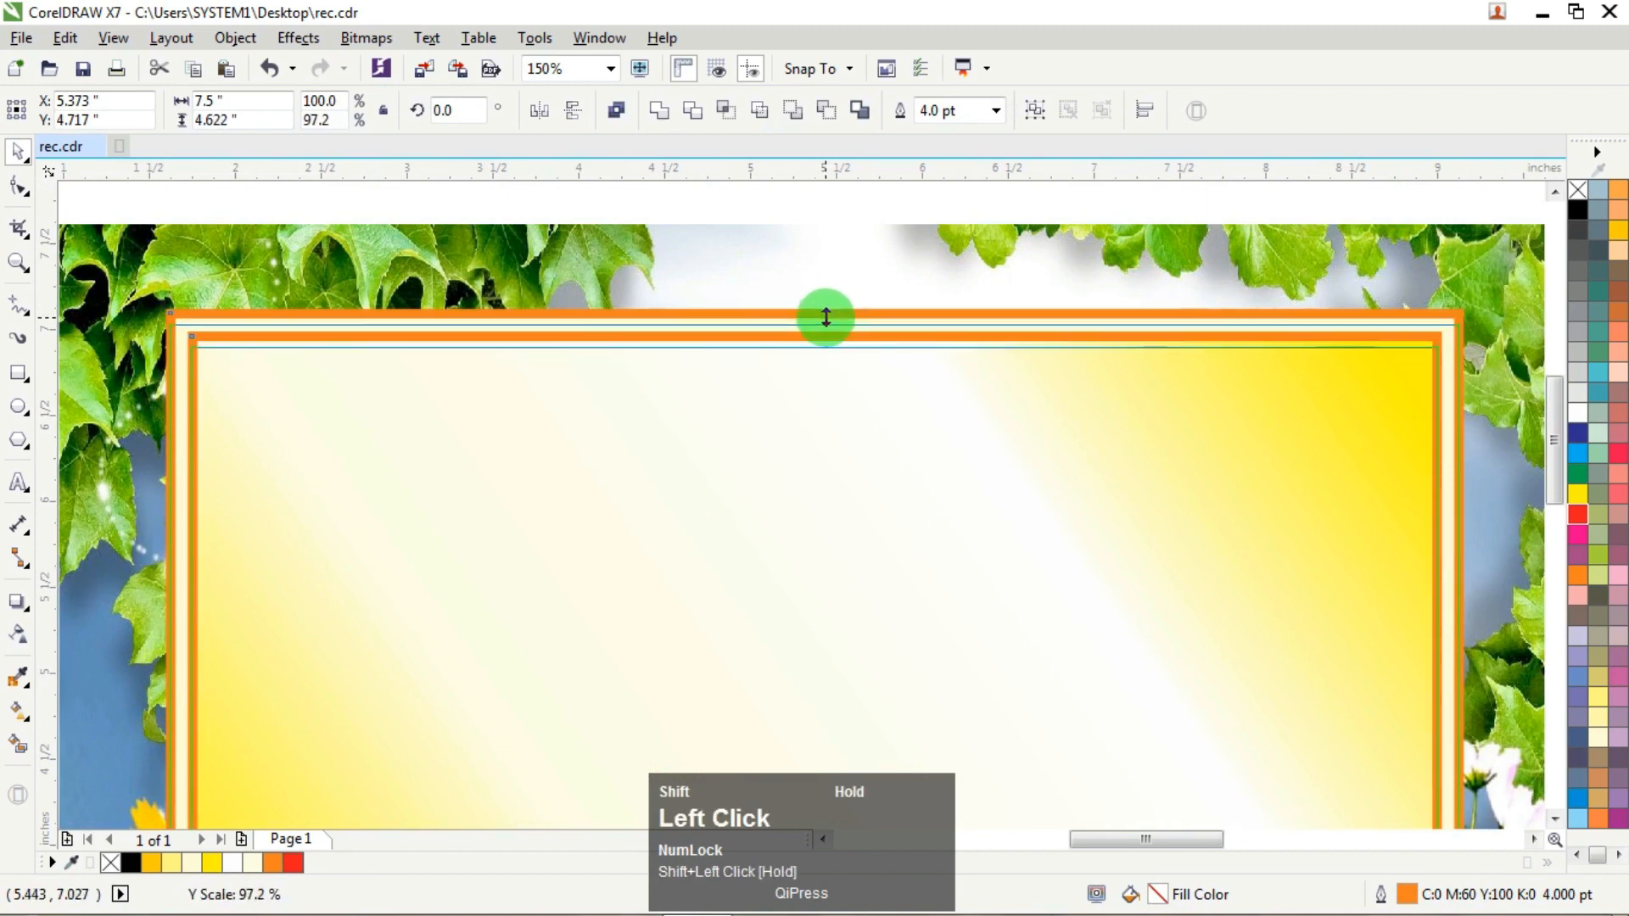
pyautogui.scroll(-2, 826, 317)
# Step: Select the flower picture with both resized rectangles and group the three objects again
pyautogui.click(1108, 264)
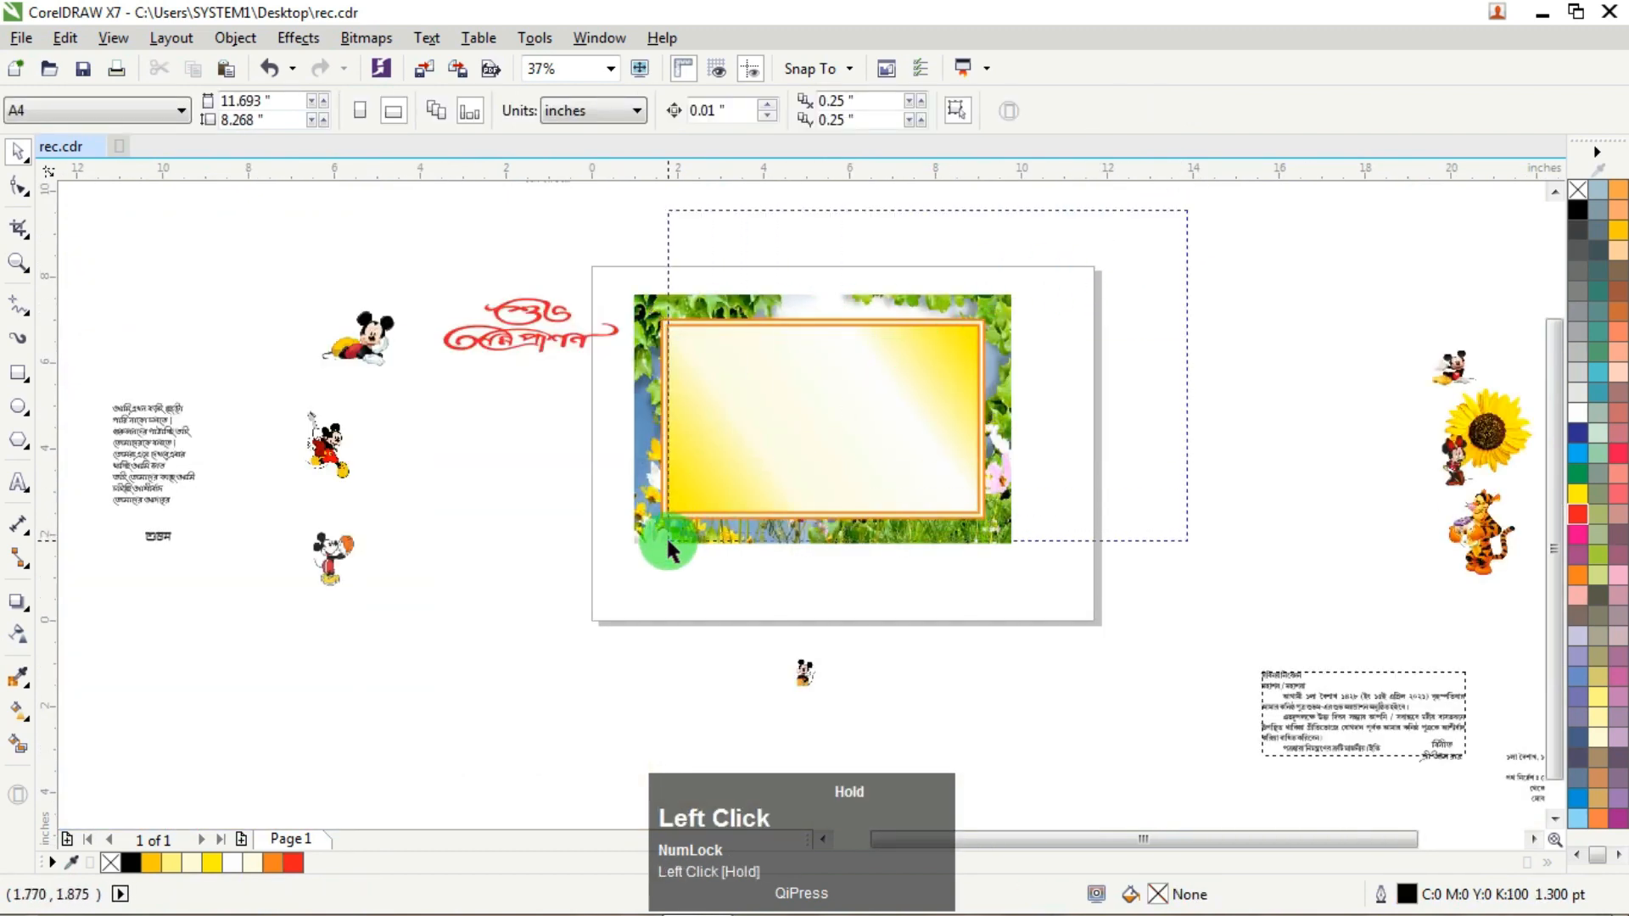
pyautogui.click(640, 559)
pyautogui.scroll(1, 716, 331)
pyautogui.hotkey('ctrl', 'g')
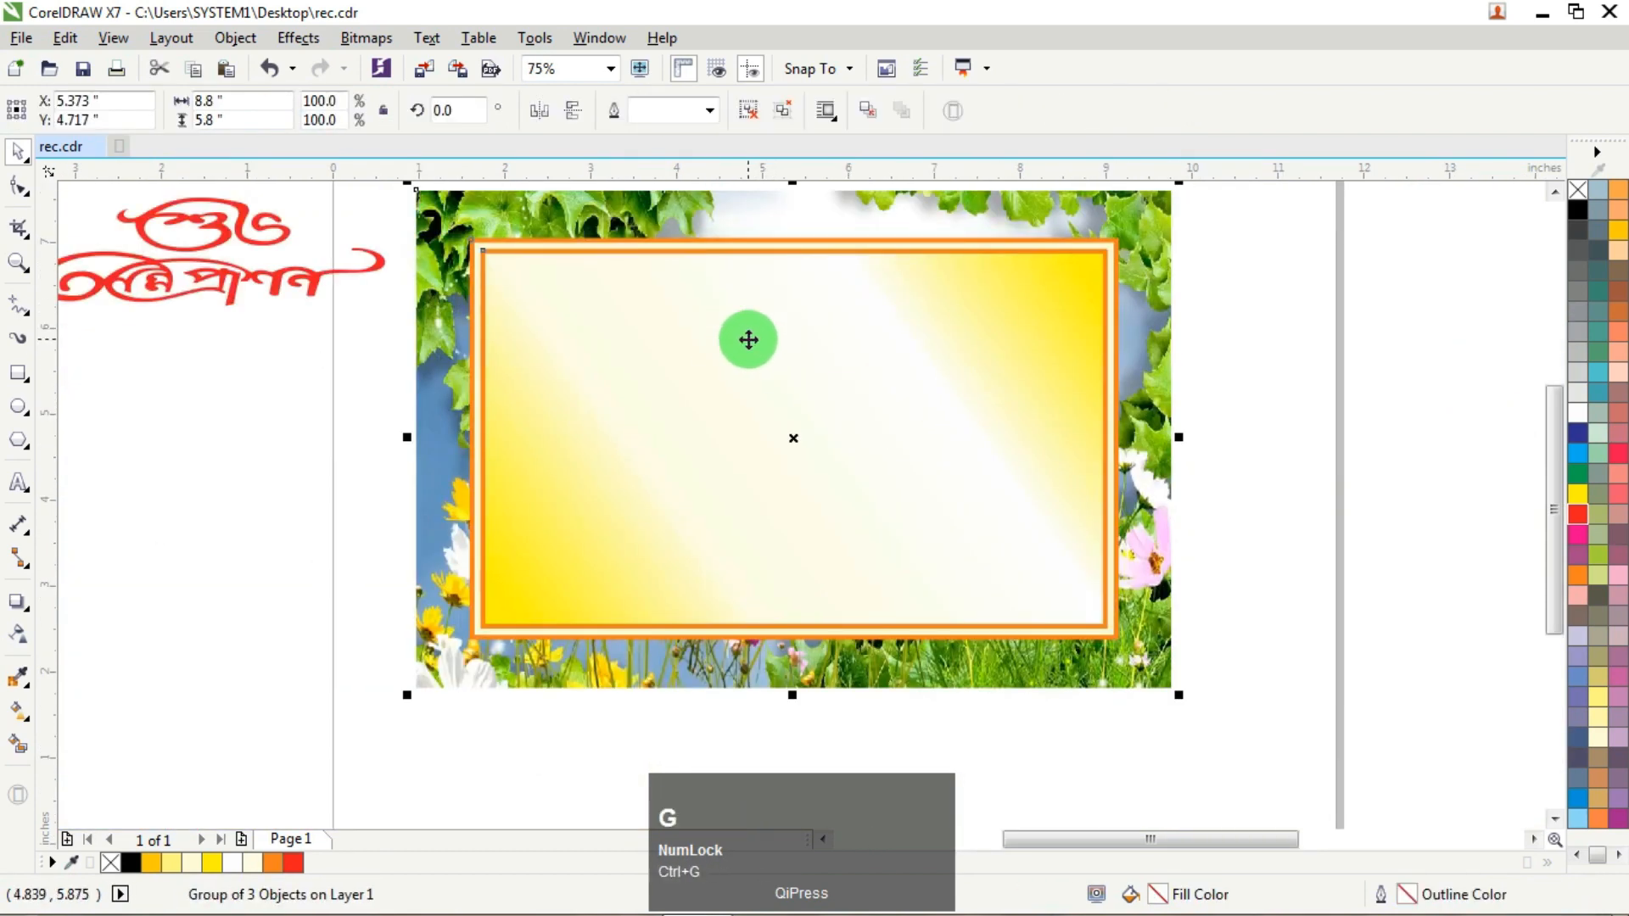
pyautogui.rightClick(750, 331)
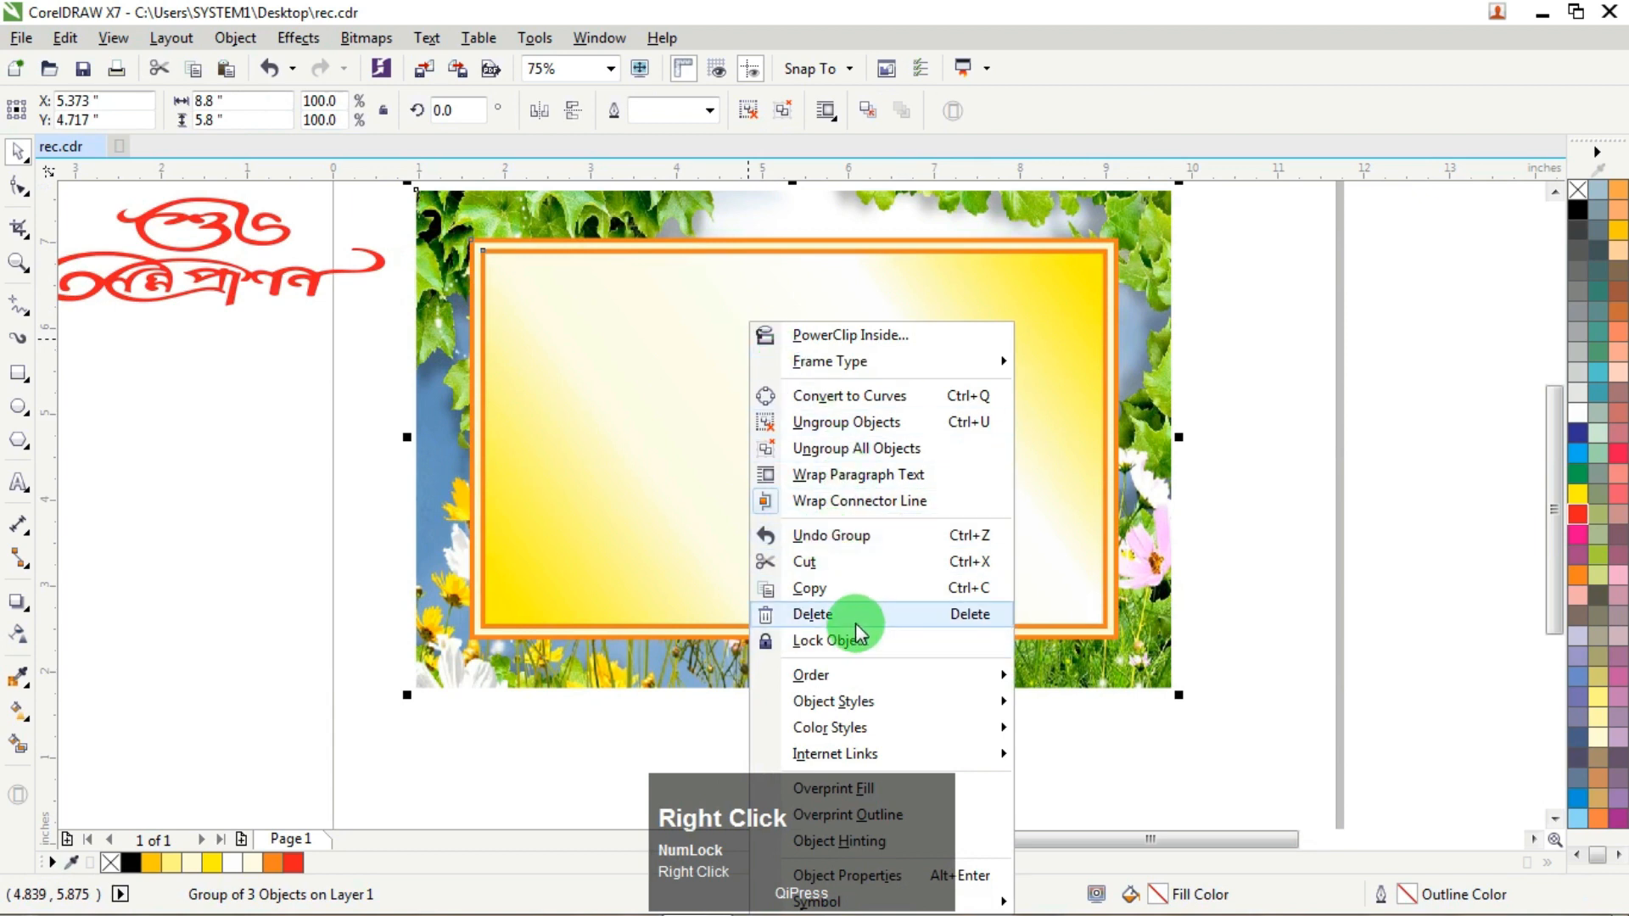
pyautogui.click(831, 678)
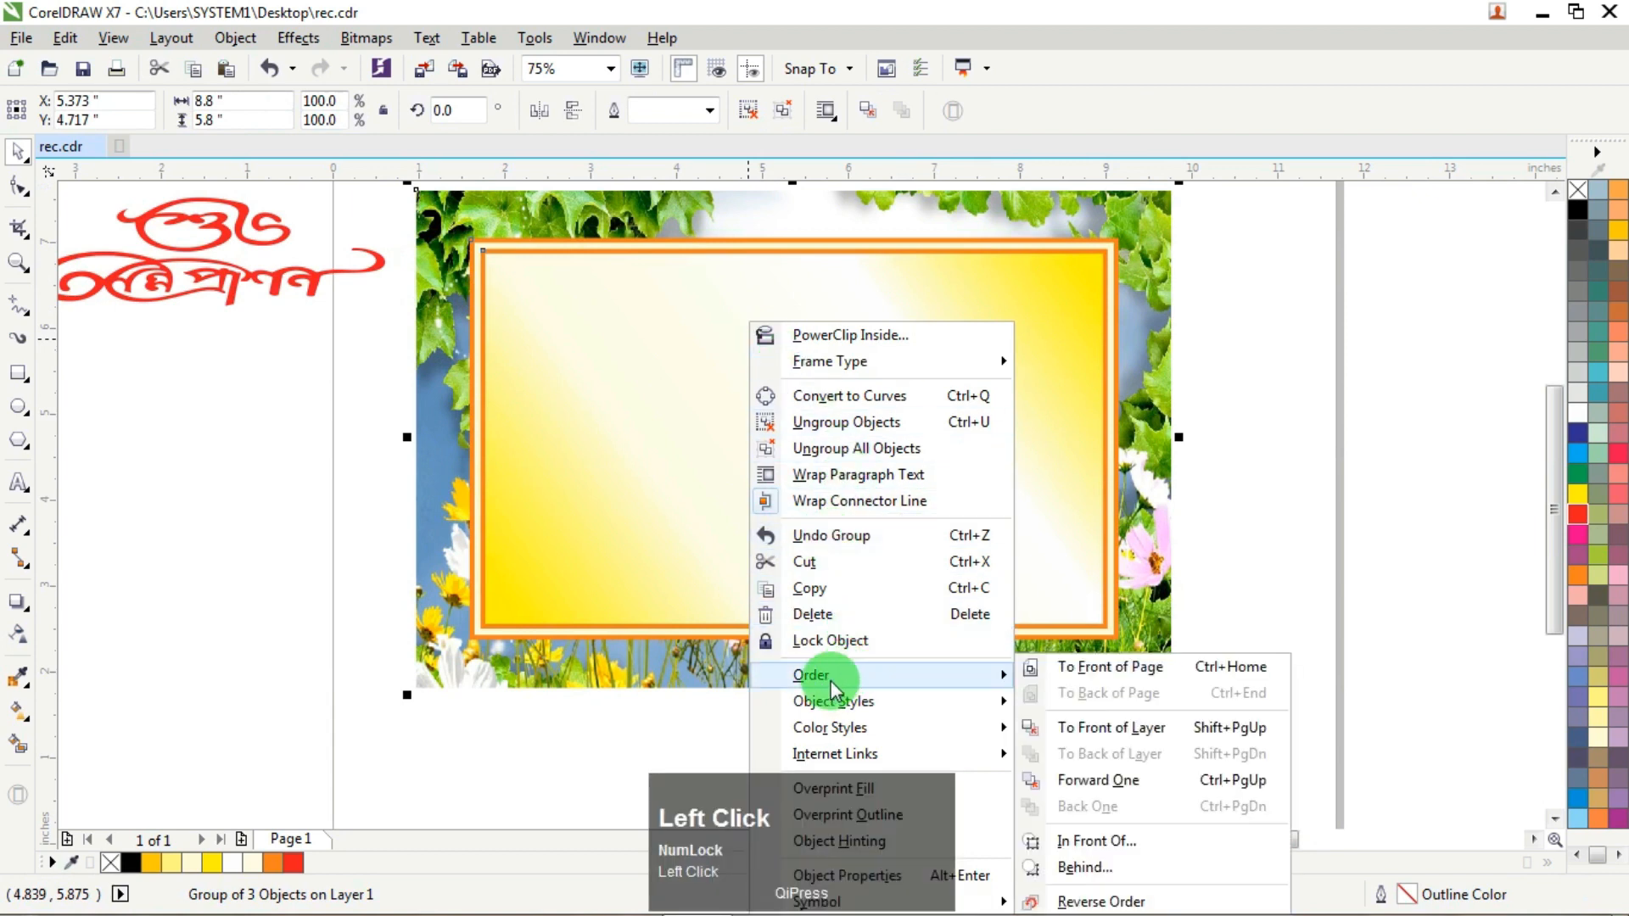
pyautogui.click(1107, 728)
pyautogui.click(1316, 320)
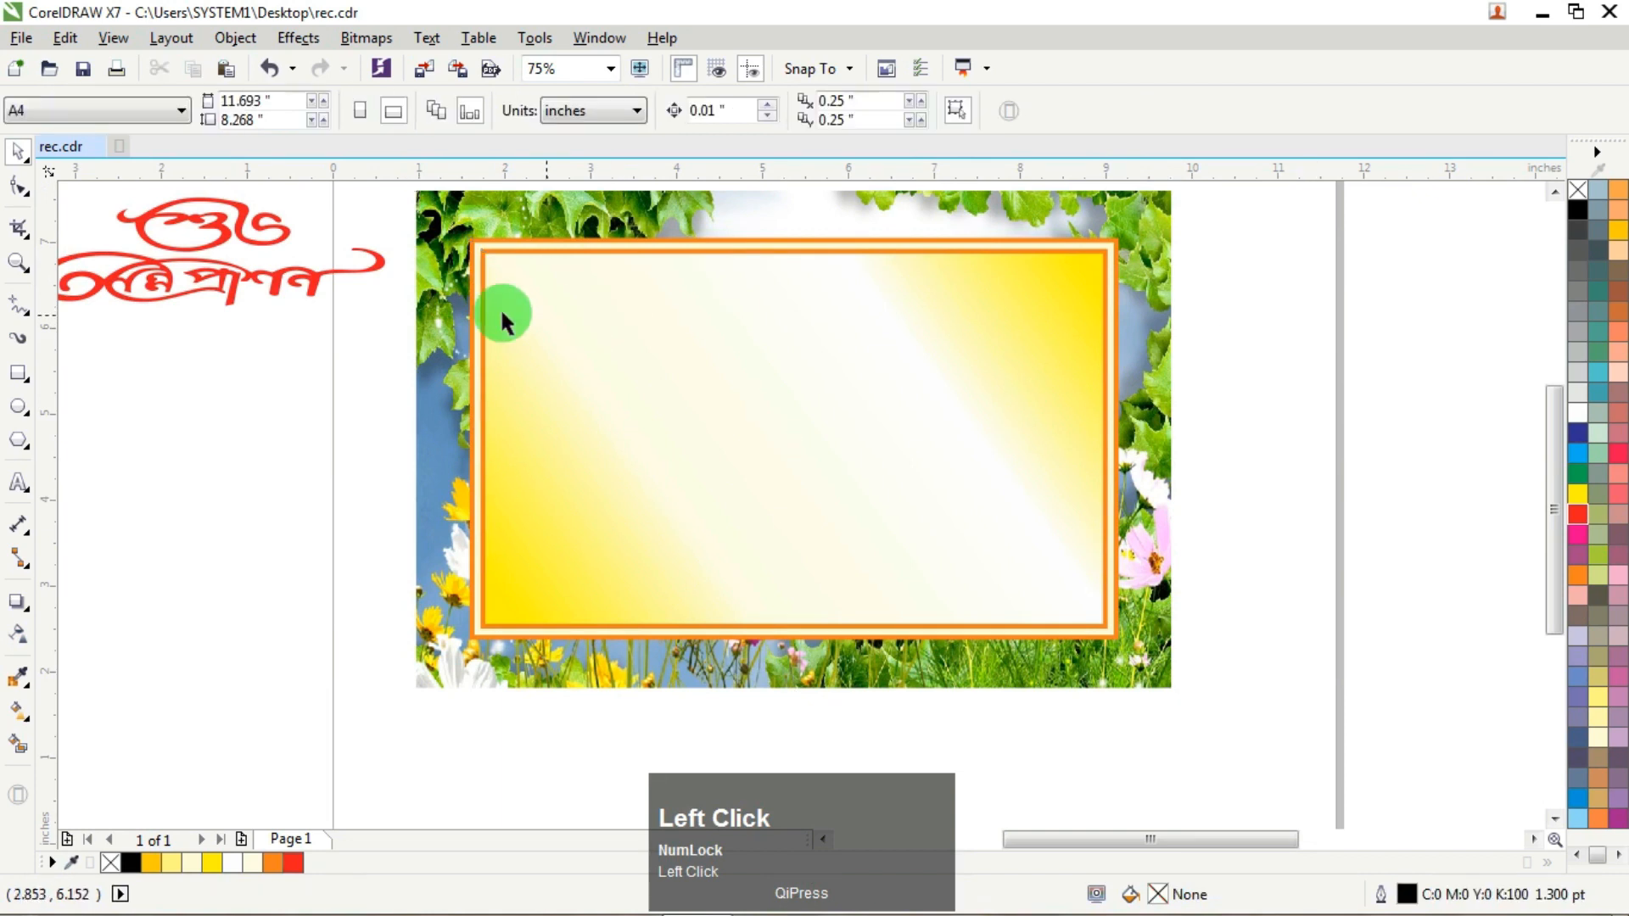
# Step: Move the red title back over the panel's top border and center it horizontally on the card background
pyautogui.moveTo(316, 284); pyautogui.dragTo(908, 280)
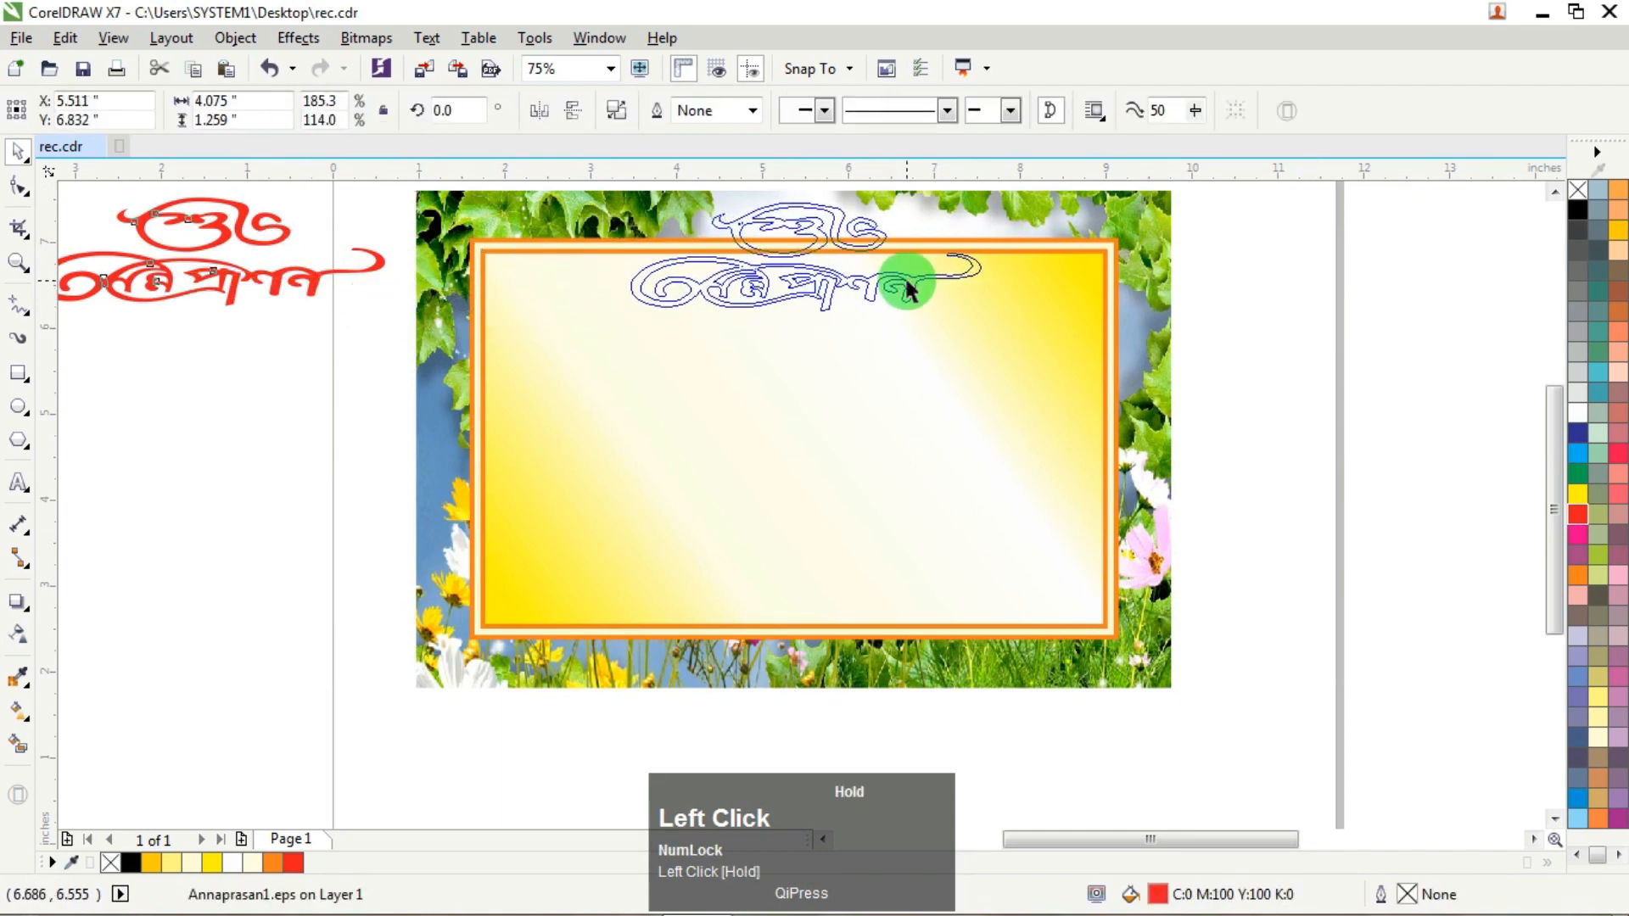
pyautogui.keyDown('shift'); pyautogui.click(864, 409); pyautogui.keyUp('shift')
pyautogui.press('c')
pyautogui.click(1277, 303)
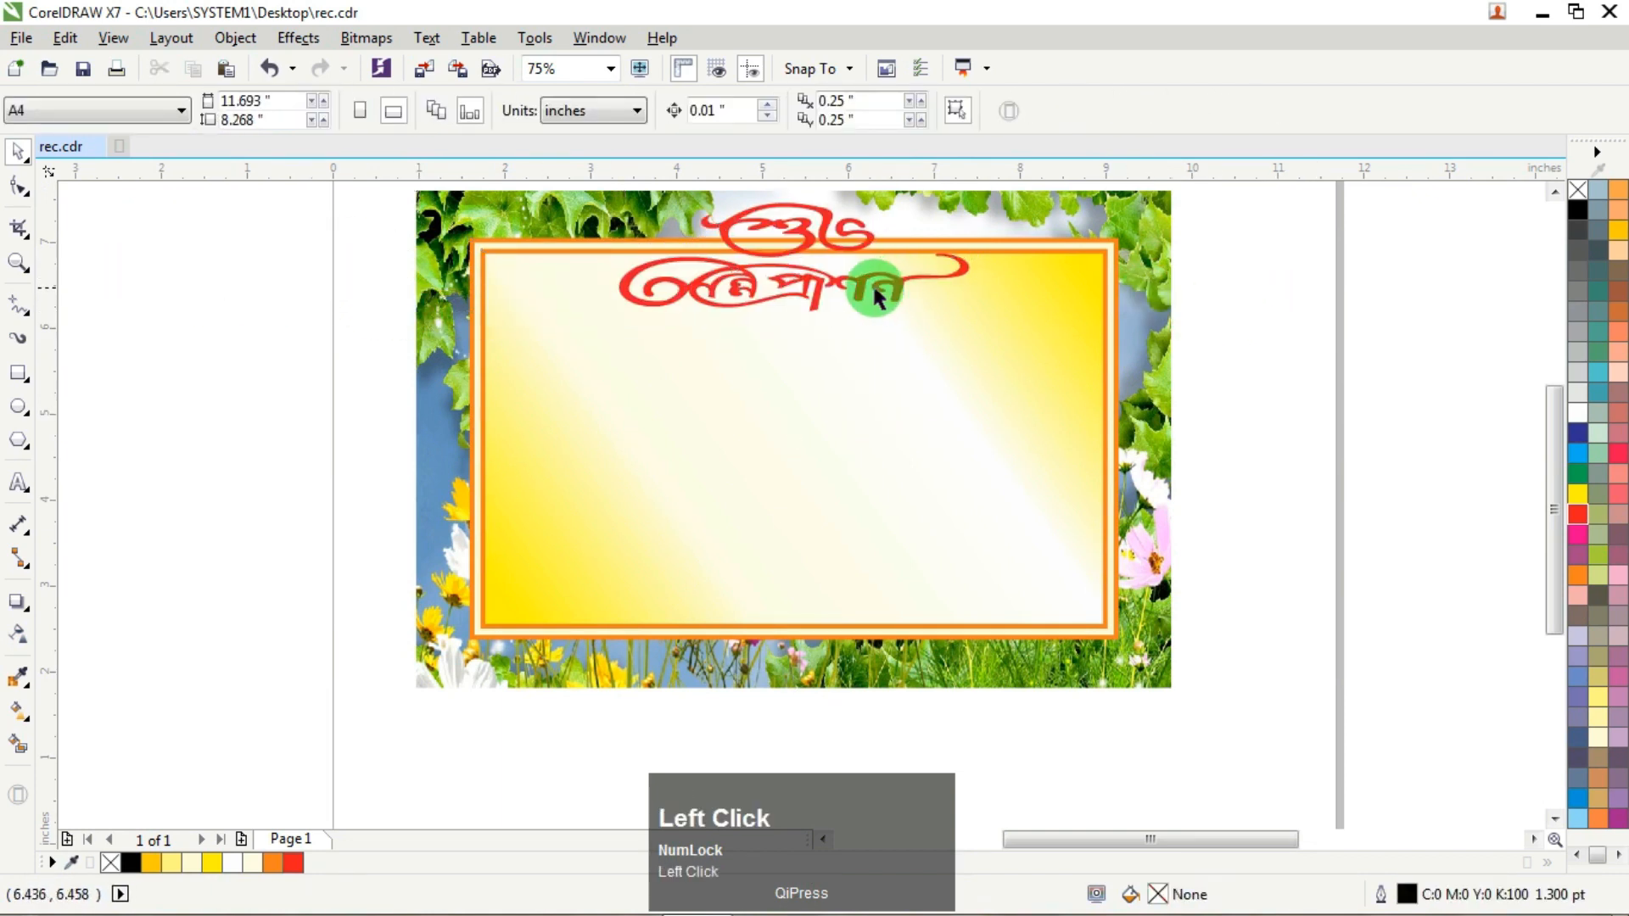
# Step: Copy the red title, and recolor the original's fill and outline yellow, C:0 M:0 Y:100 K:0
pyautogui.click(844, 283)
pyautogui.rightClick(839, 281)
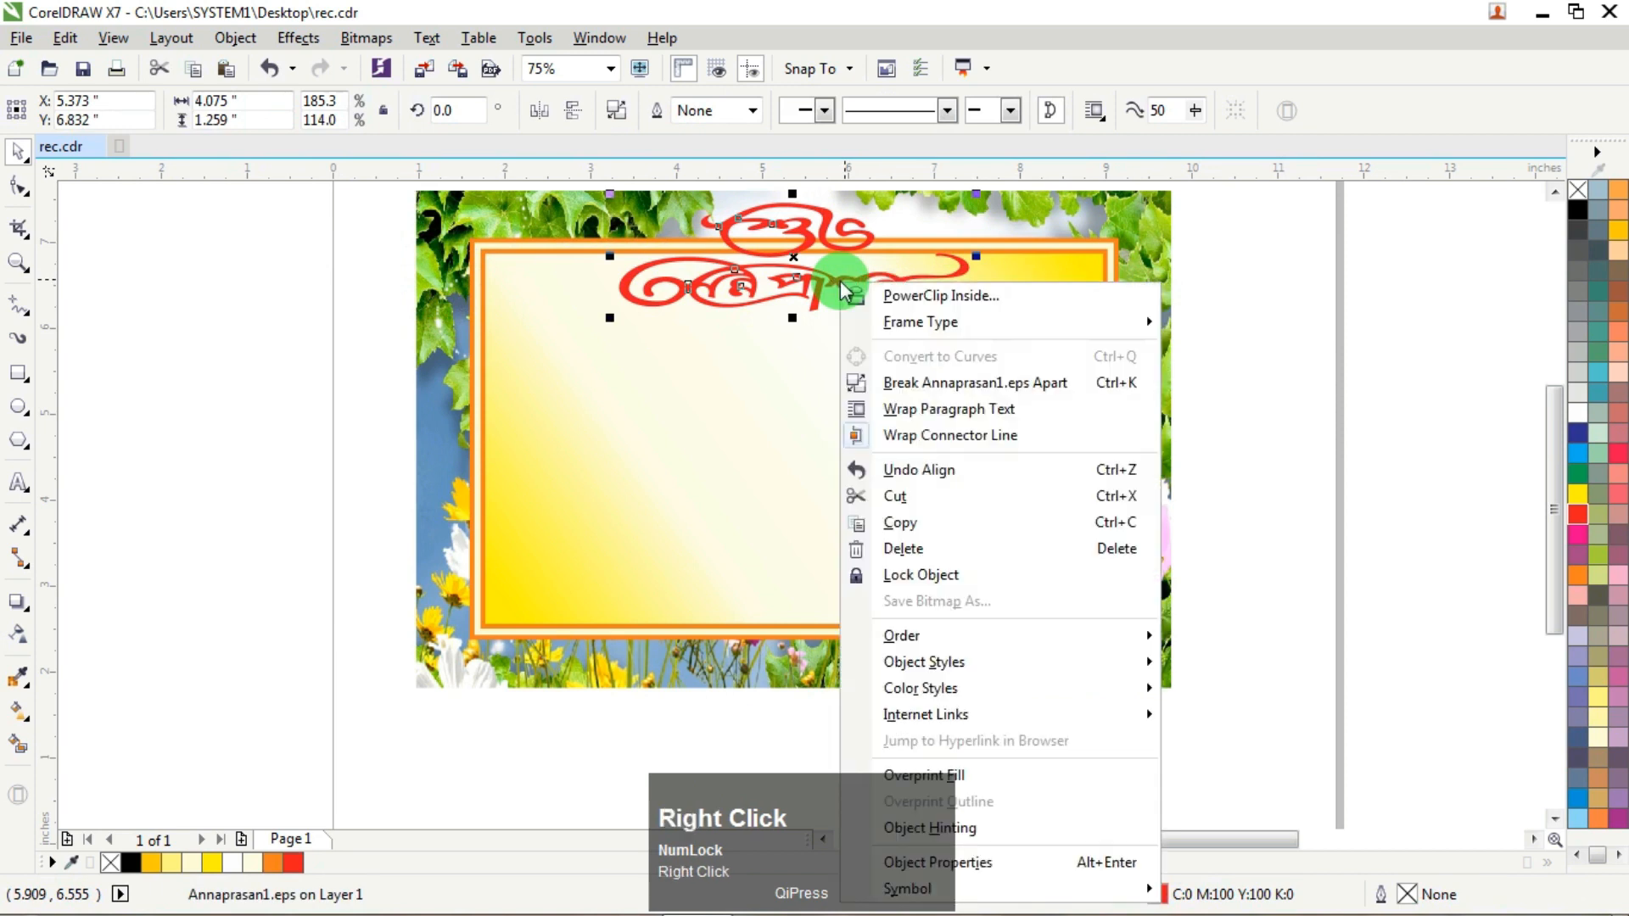
pyautogui.click(897, 522)
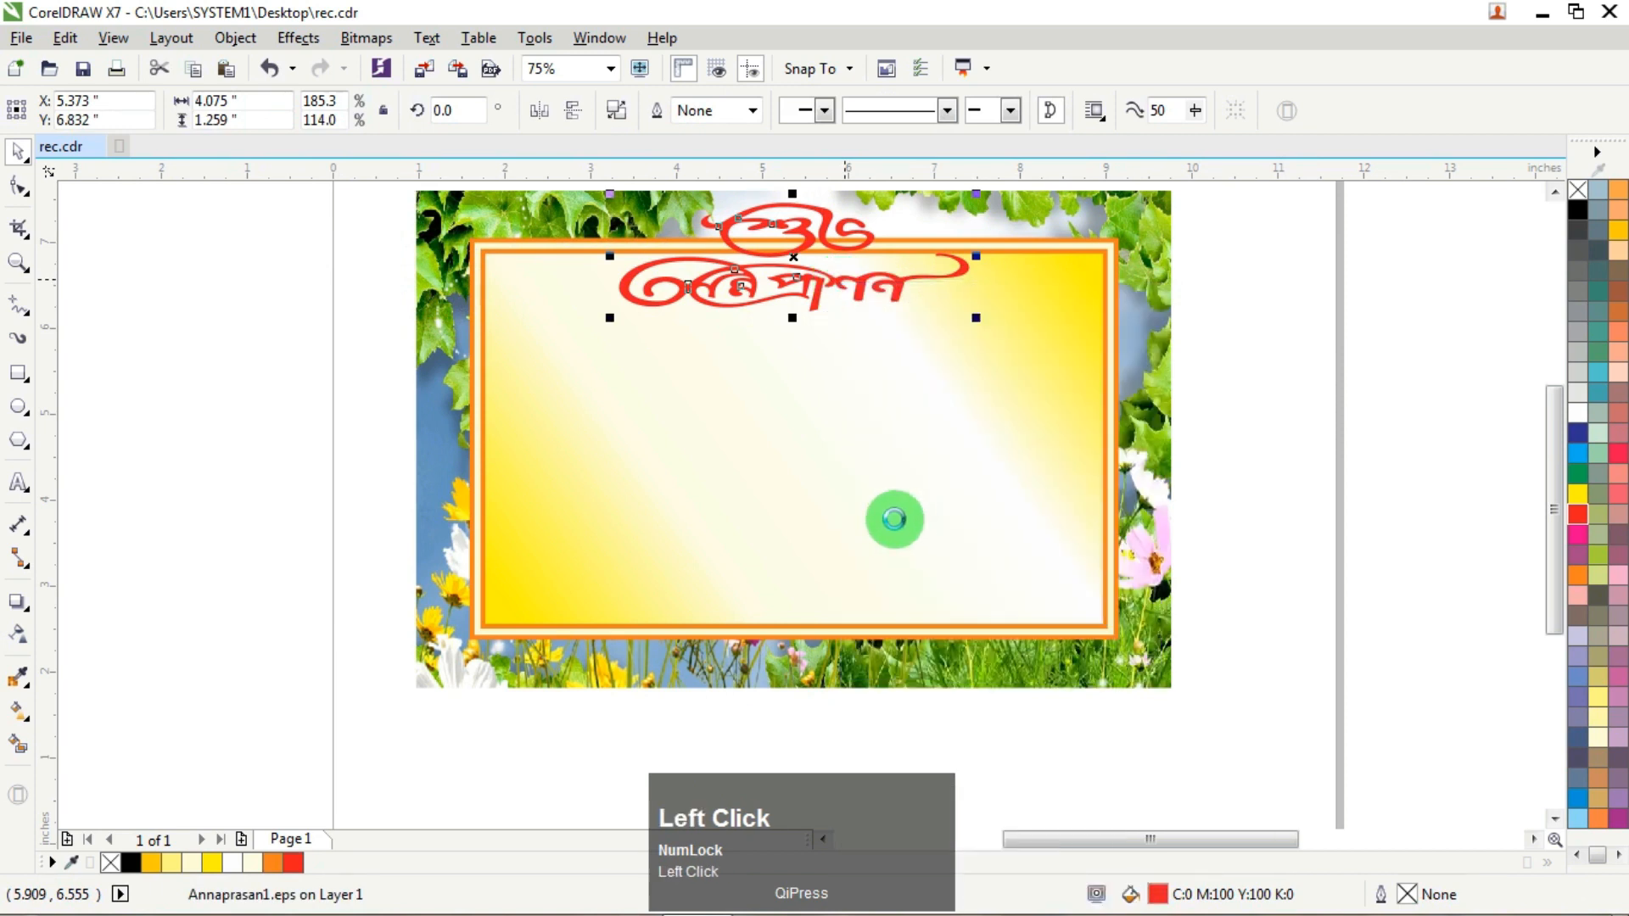
pyautogui.click(1576, 494)
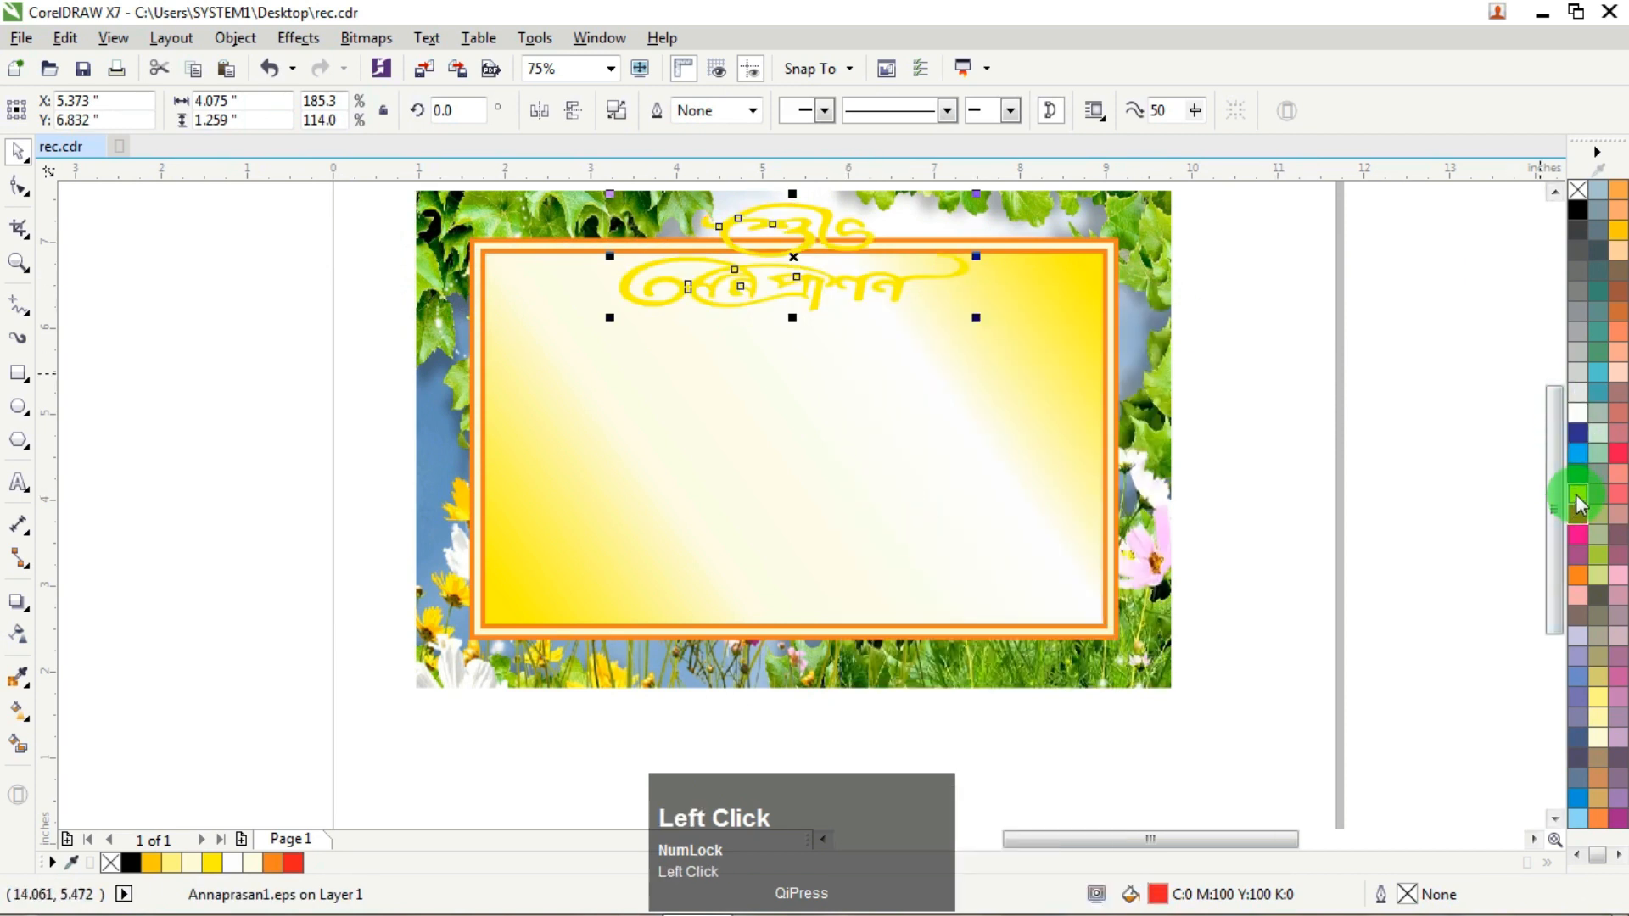
pyautogui.rightClick(1575, 494)
# Step: Set the yellow title's outline width to 5 points and paste the copied red title on top of it
pyautogui.press('F12')
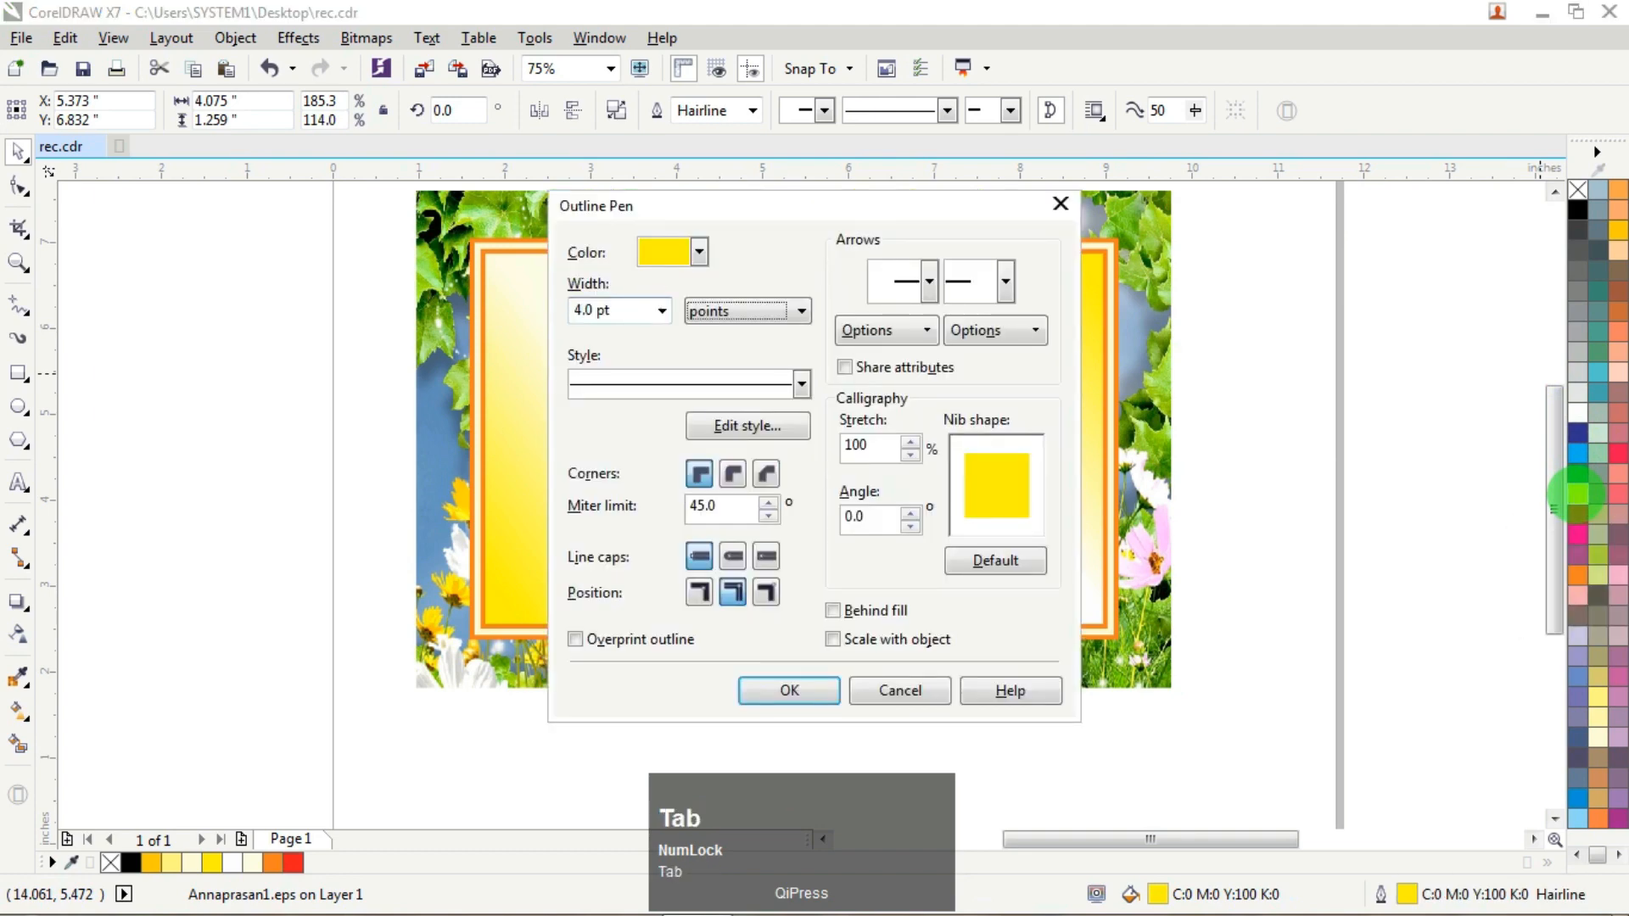
pyautogui.press('Return')
pyautogui.press('F12')
pyautogui.press('Tab')
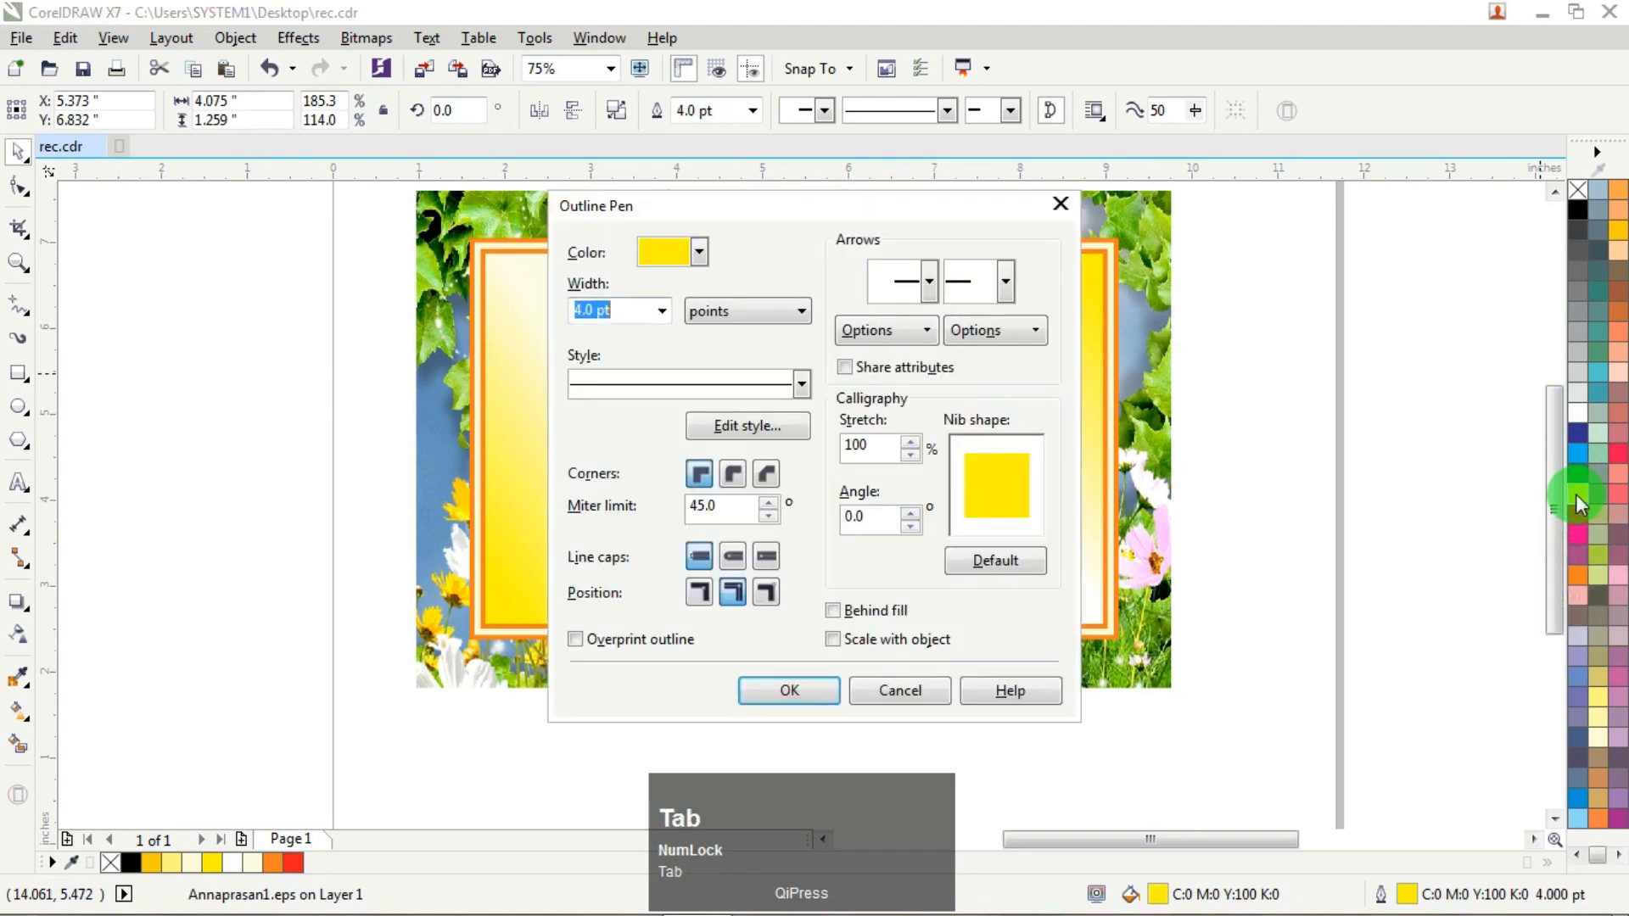
pyautogui.write('5')
pyautogui.press('Return')
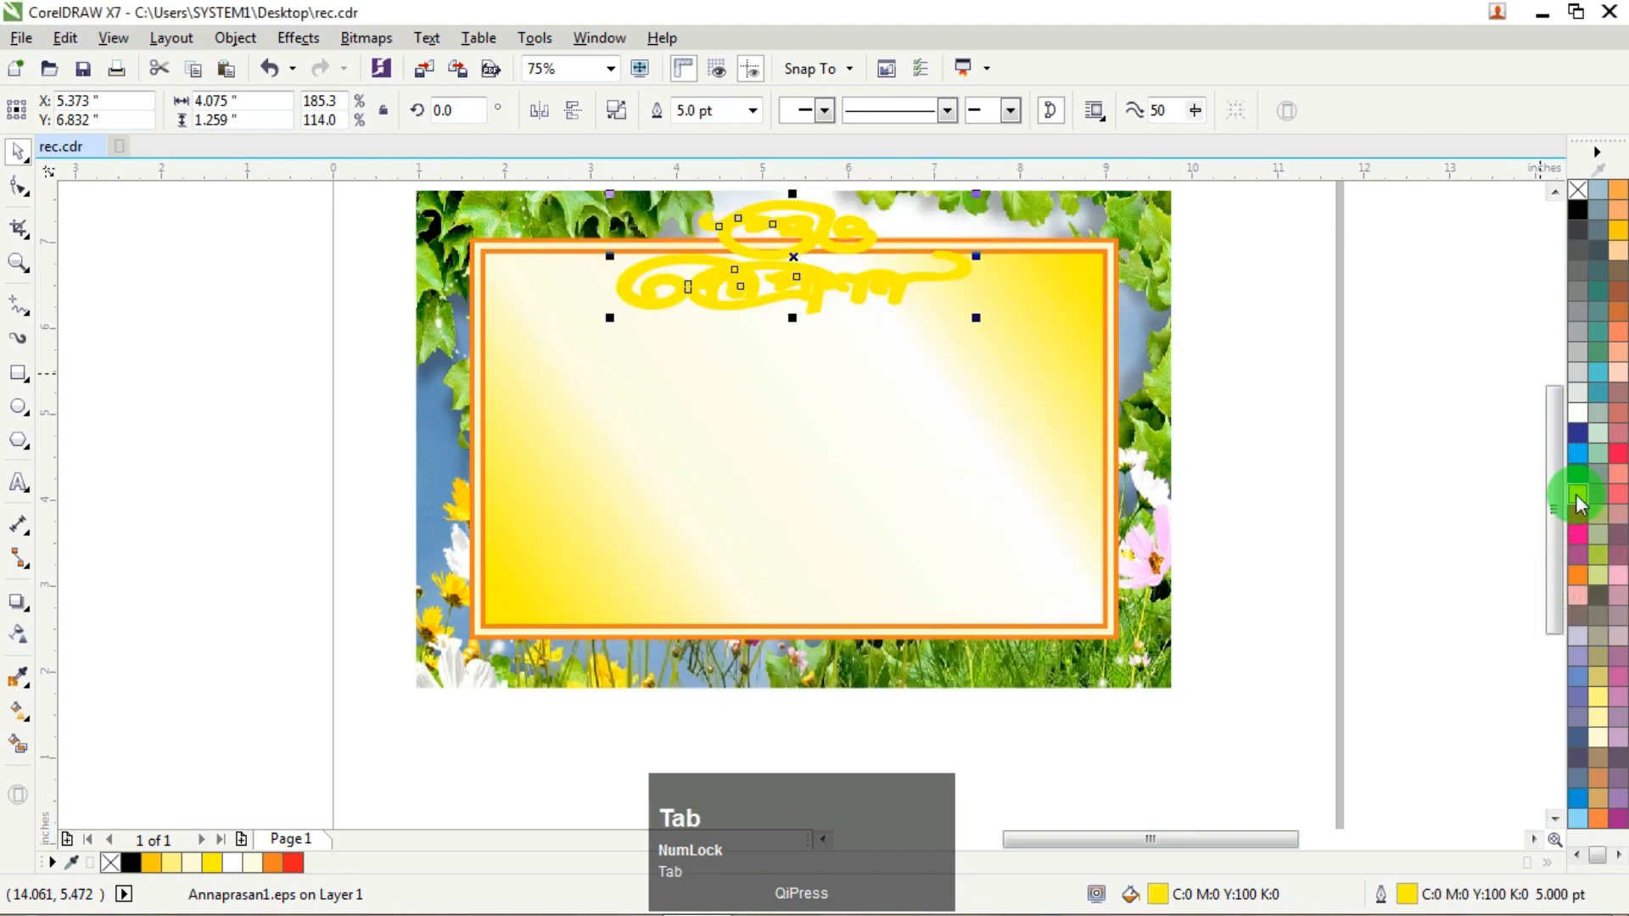
pyautogui.rightClick(1265, 213)
pyautogui.click(1322, 368)
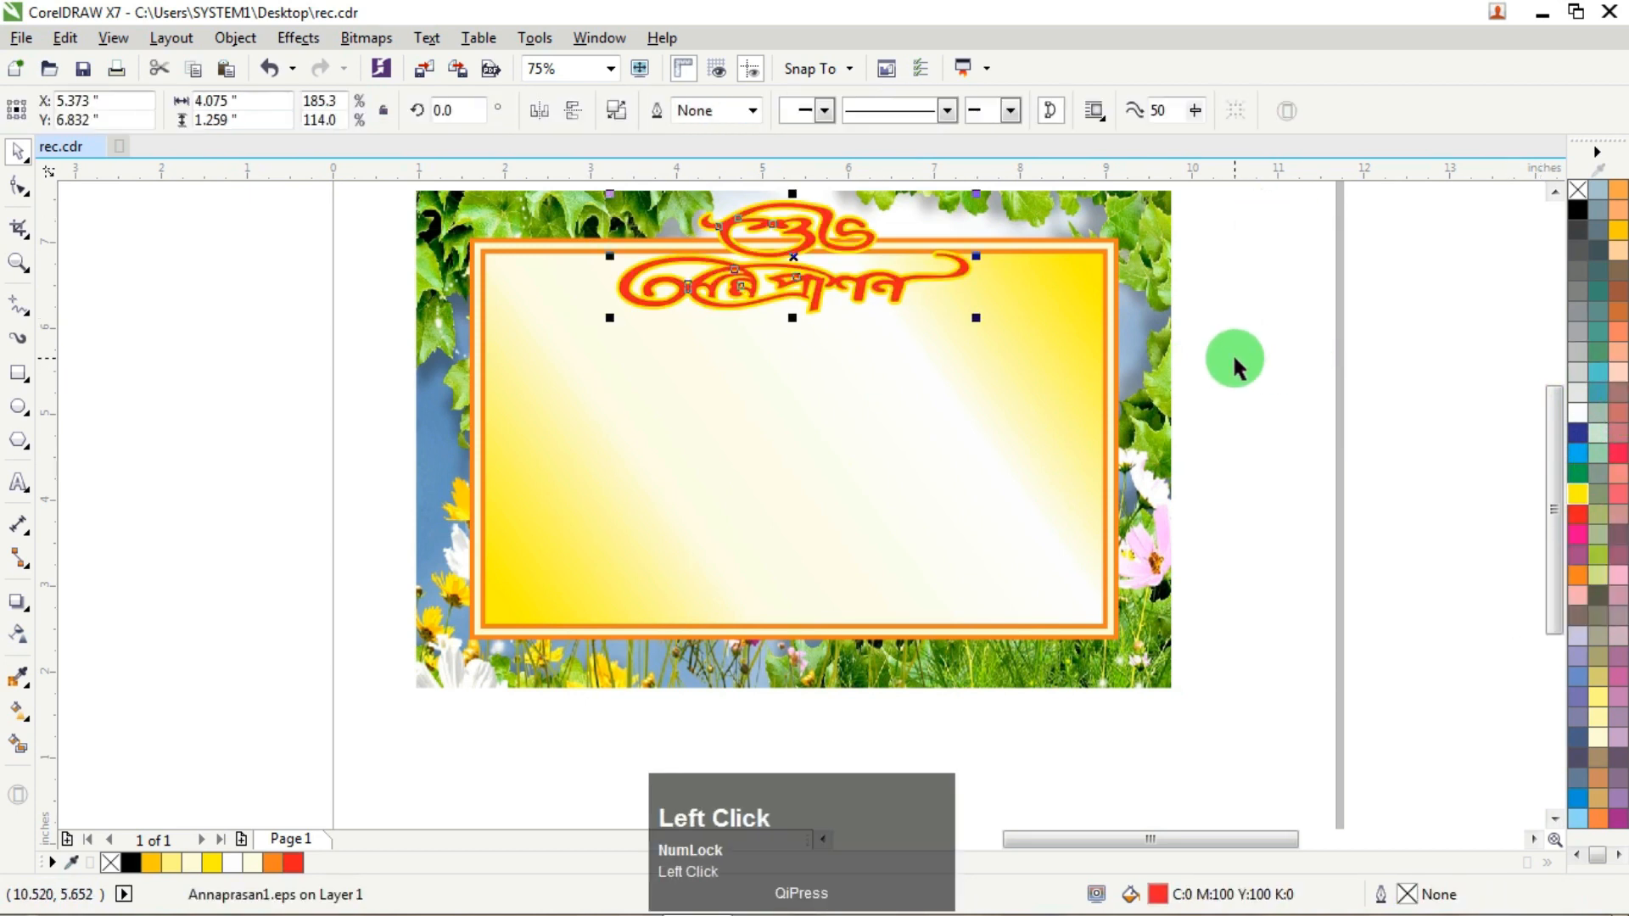
# Step: Select the red title and its yellow backing together and nudge them down by 0.01 inch
pyautogui.click(1507, 185)
pyautogui.click(1554, 196)
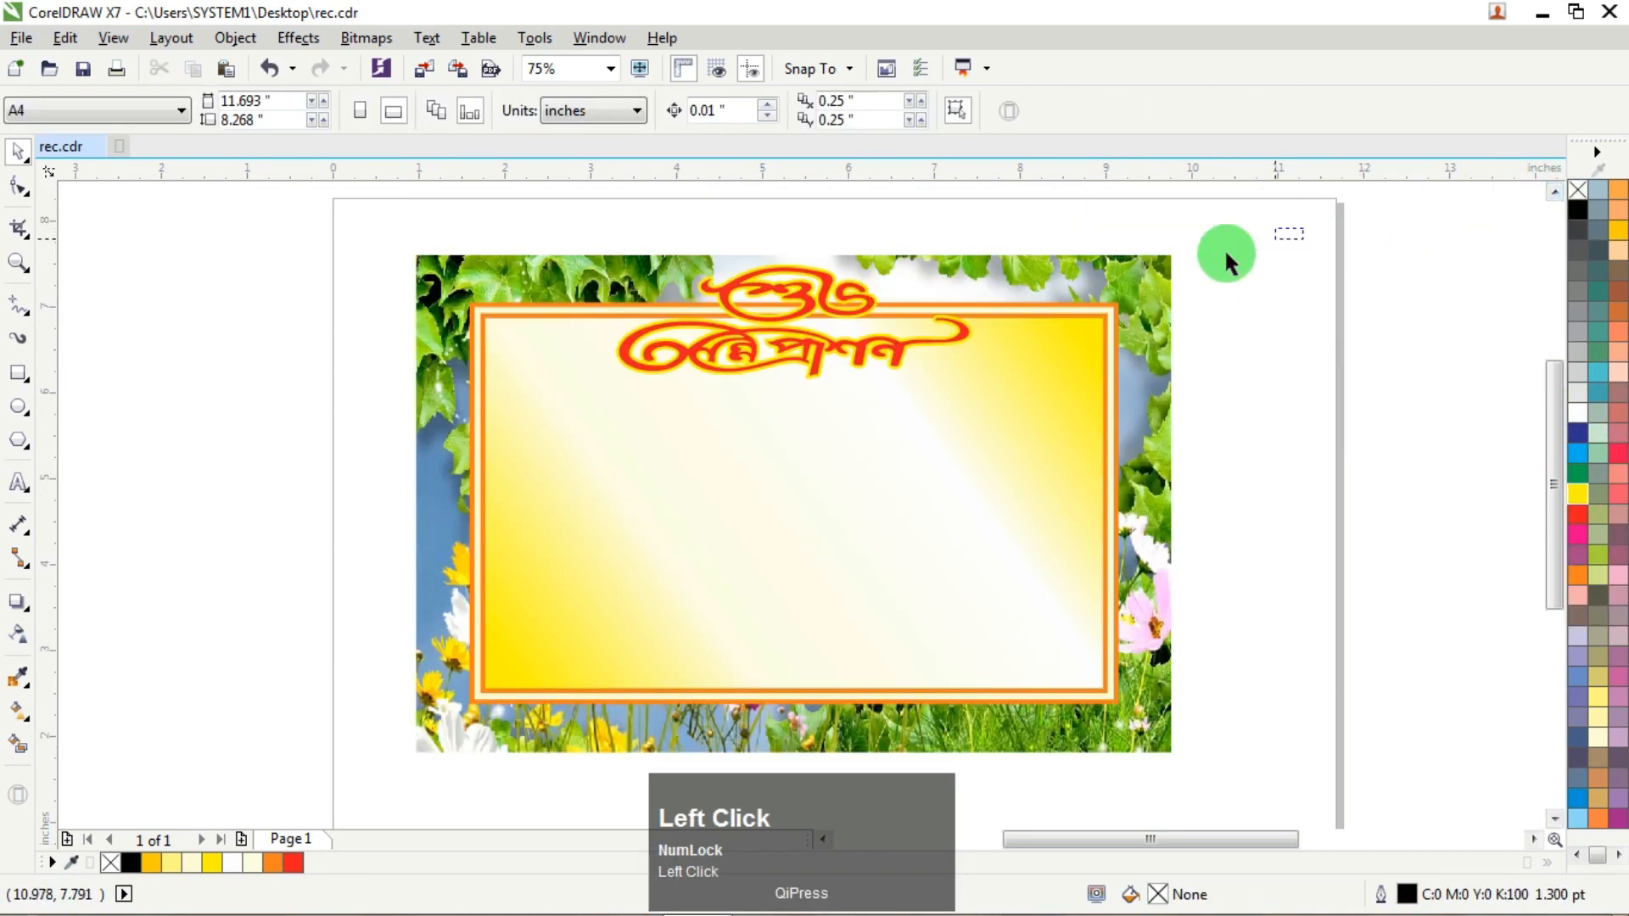
pyautogui.moveTo(1226, 253); pyautogui.dragTo(483, 436)
pyautogui.scroll(2, 783, 322)
pyautogui.press('Down')
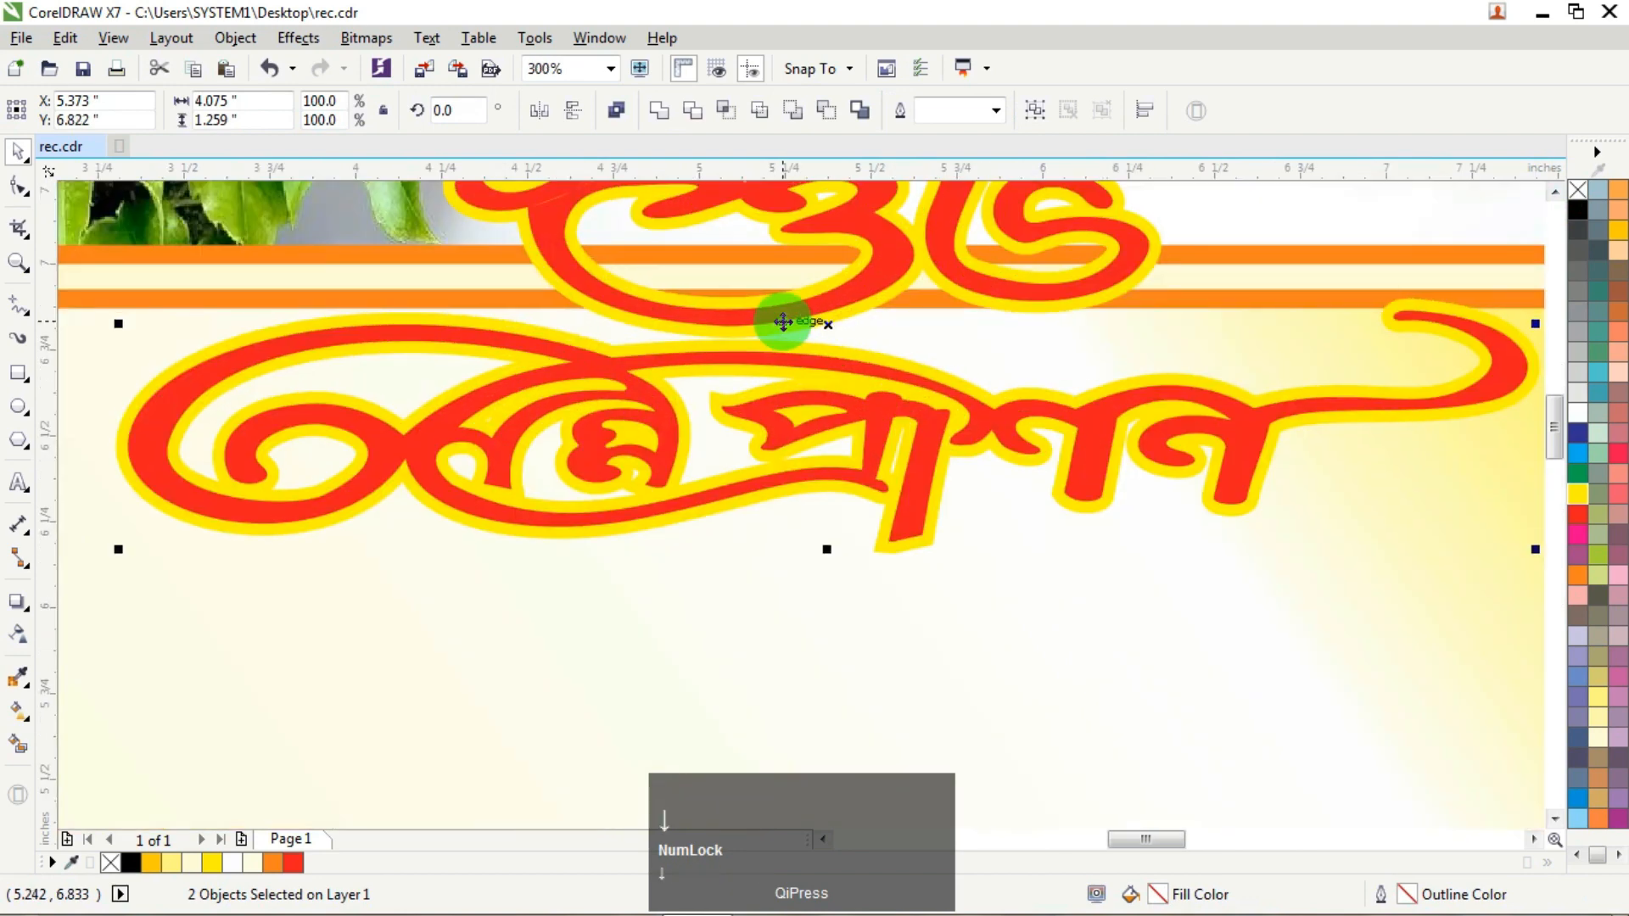
pyautogui.scroll(-1, 782, 321)
pyautogui.keyDown('shift'); pyautogui.click(963, 501); pyautogui.keyUp('shift')
pyautogui.scroll(-2, 963, 501)
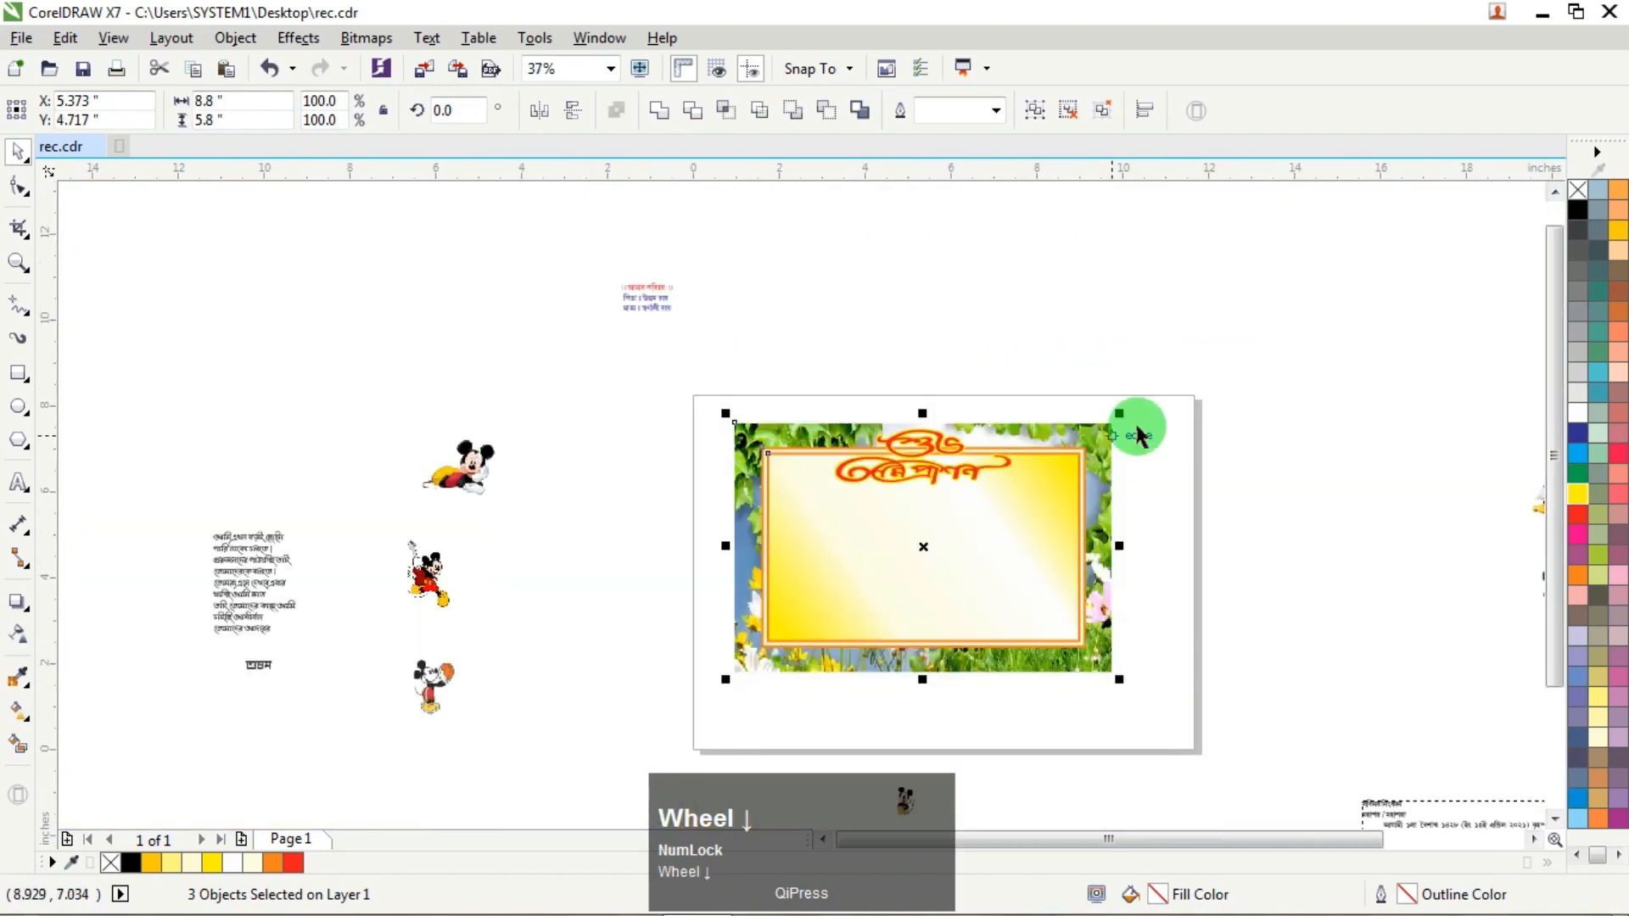
pyautogui.click(967, 476)
pyautogui.scroll(1, 952, 497)
pyautogui.scroll(-1, 877, 503)
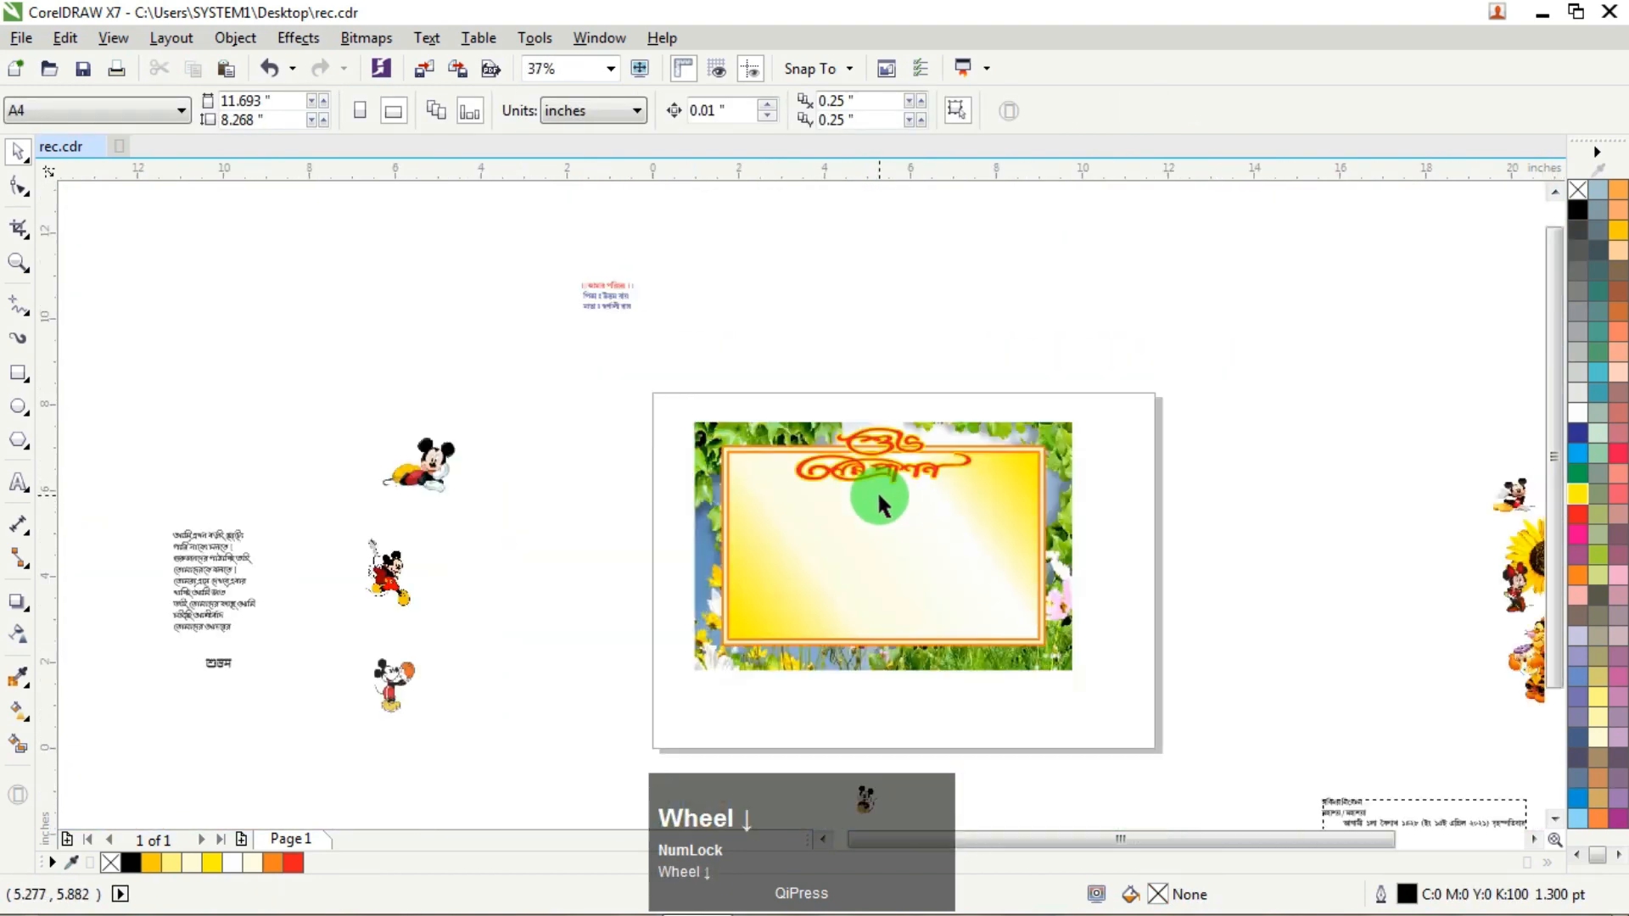
# Step: Move the reclining Mickey Mouse picture from the pasteboard onto the top-left corner of the card, overlapping the panel border
pyautogui.moveTo(343, 721); pyautogui.dragTo(344, 719)
pyautogui.moveTo(429, 480); pyautogui.dragTo(835, 465)
pyautogui.scroll(1, 673, 441)
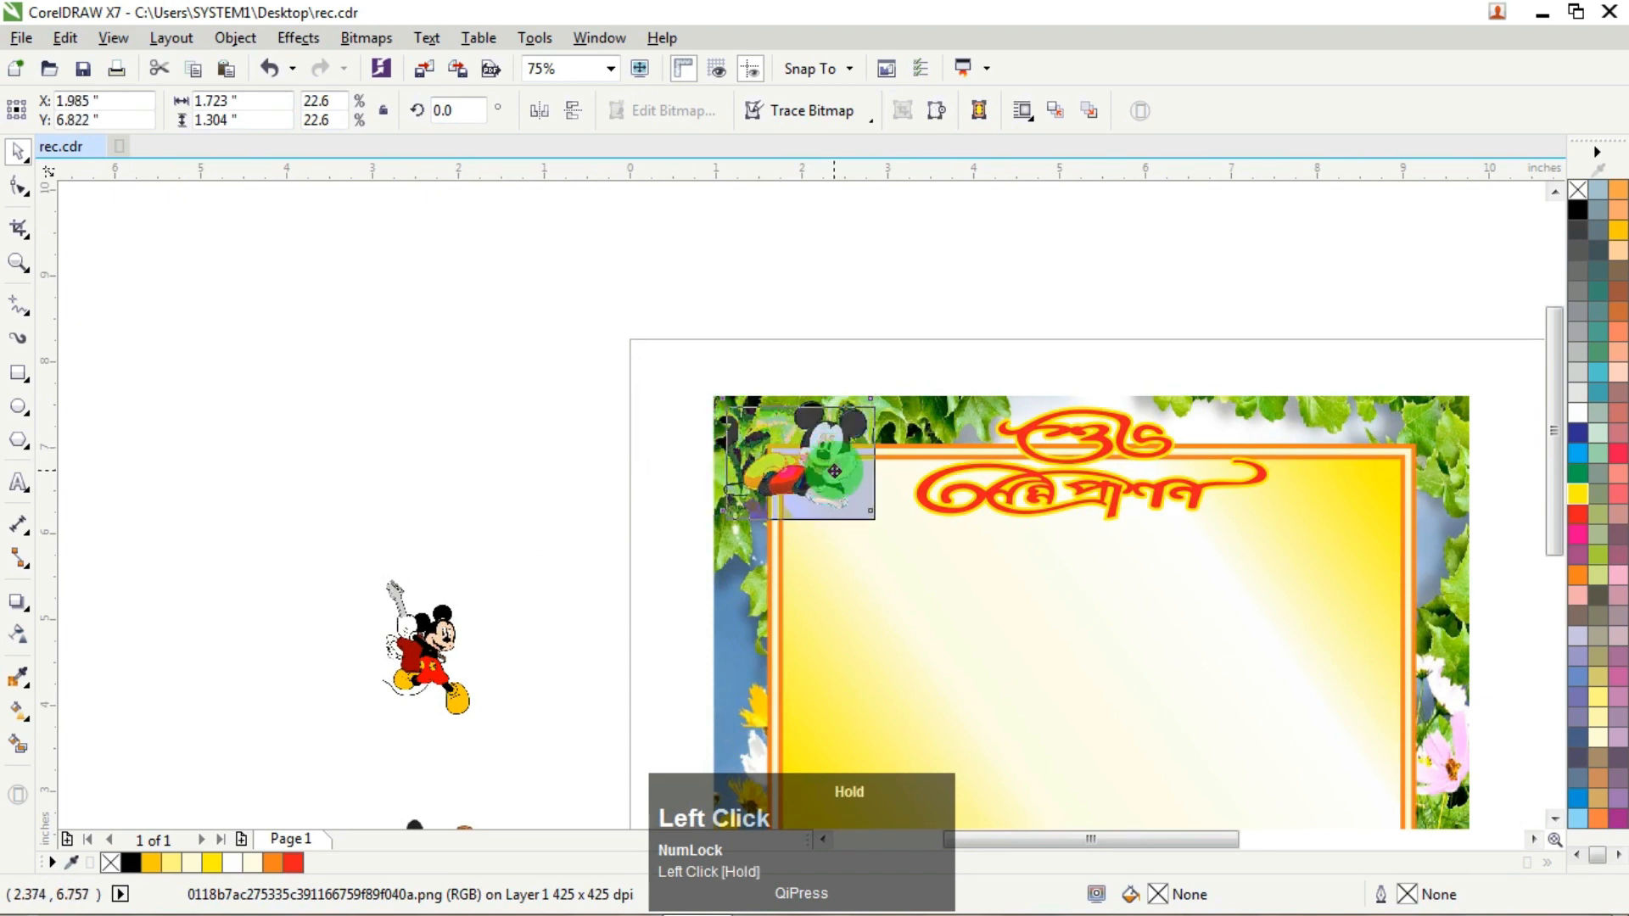
pyautogui.click(568, 503)
# Step: Move the guitar-playing Mickey picture onto the panel's left border and center it vertically on the card background
pyautogui.moveTo(466, 647); pyautogui.dragTo(807, 658)
pyautogui.keyDown('shift'); pyautogui.click(942, 644); pyautogui.keyUp('shift')
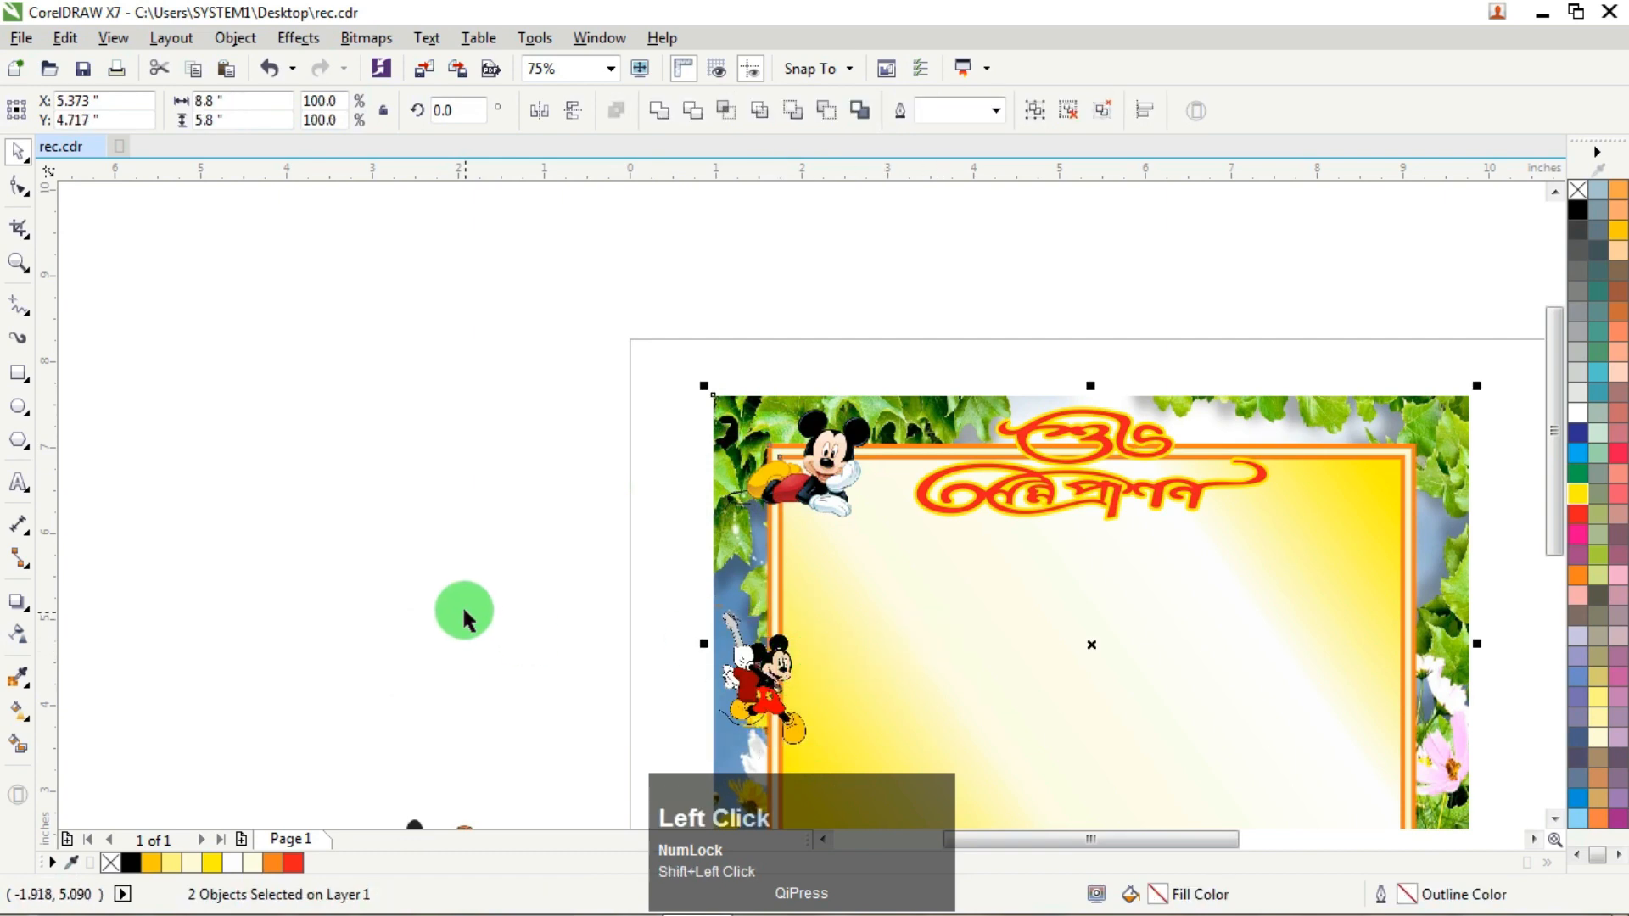
pyautogui.click(465, 614)
# Step: Move the Mickey picture with the basketball onto the bottom-left corner of the panel border
pyautogui.scroll(-2, 496, 721)
pyautogui.moveTo(451, 740); pyautogui.dragTo(697, 723)
pyautogui.scroll(1, 549, 712)
pyautogui.click(1555, 820)
pyautogui.click(1557, 820)
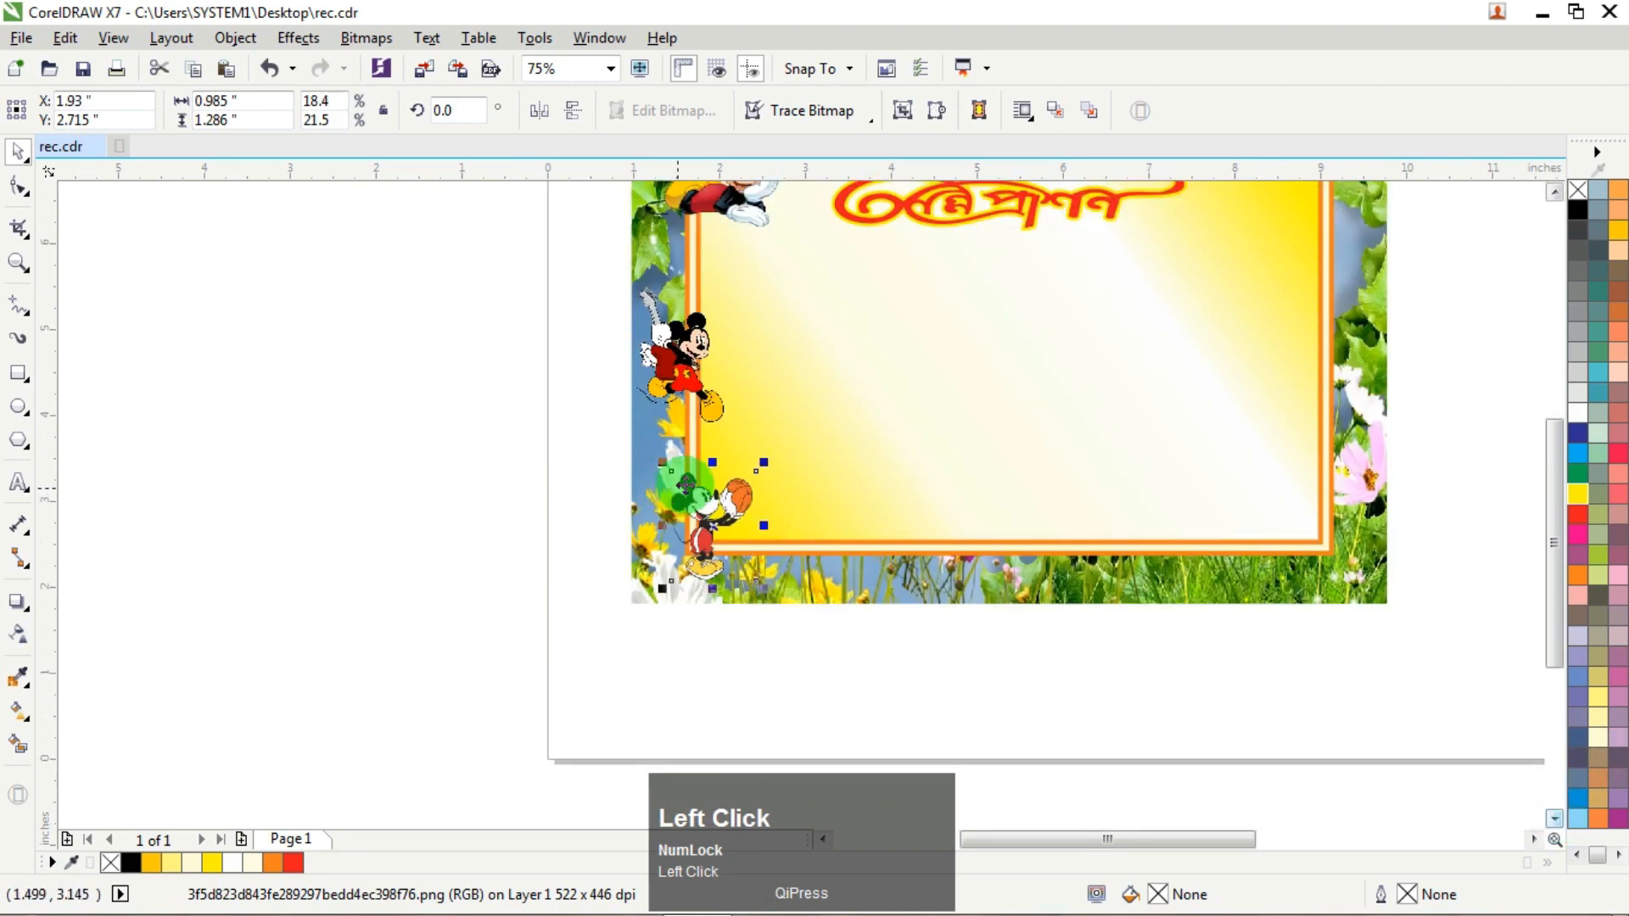
pyautogui.click(709, 521)
pyautogui.click(522, 489)
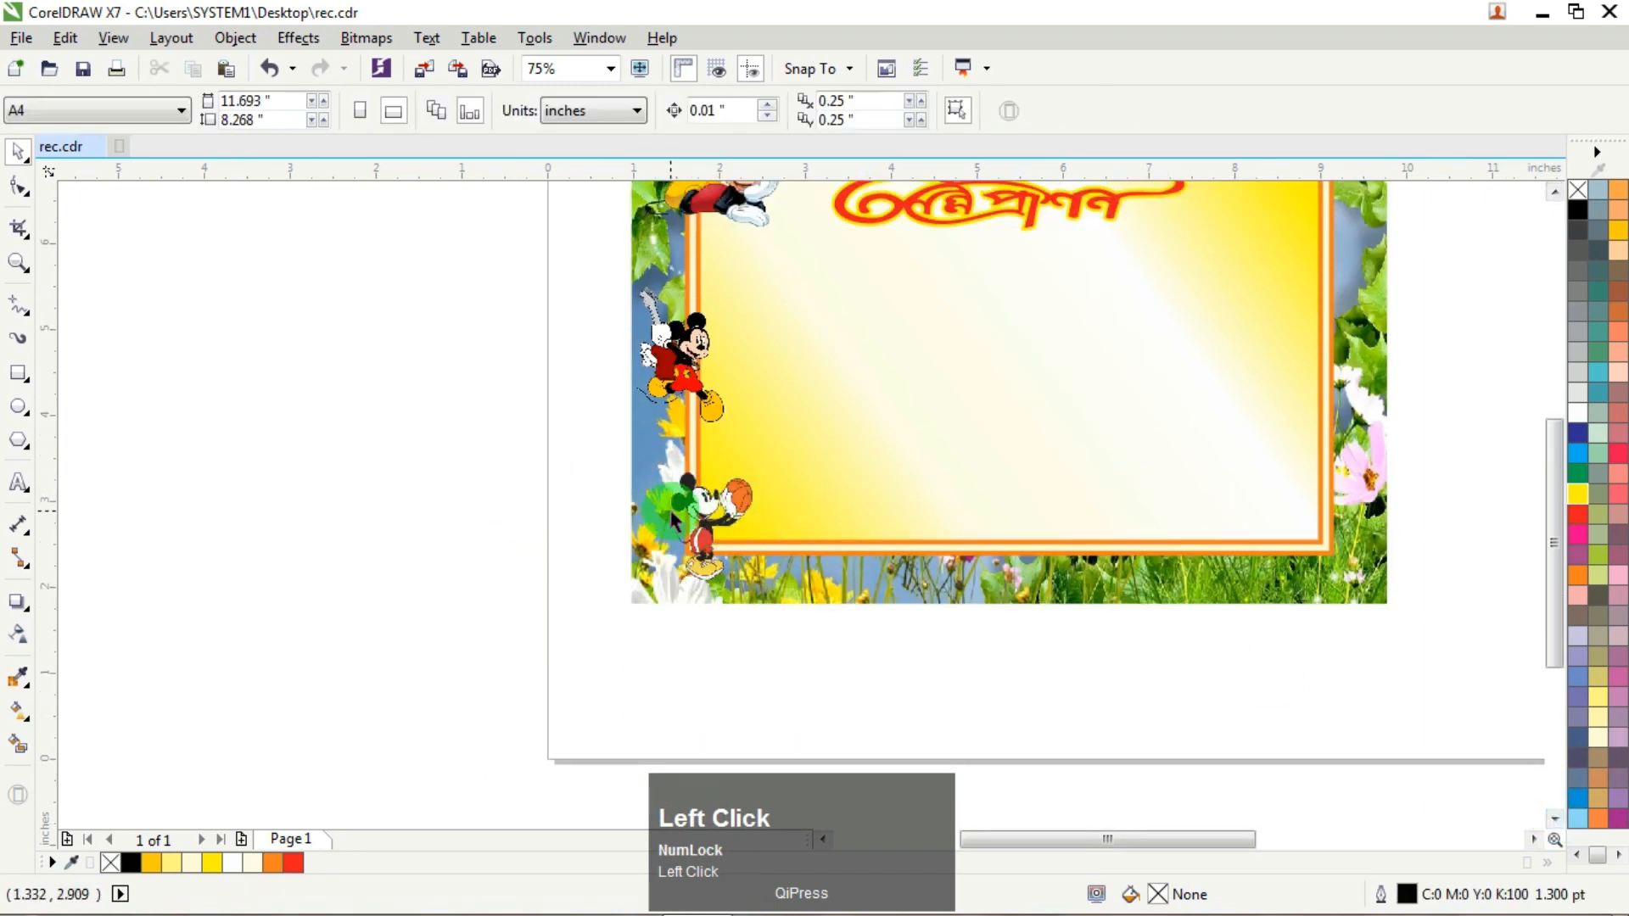
# Step: Enlarge the basketball Mickey to about 1.15 × 1.5 inches and shift it slightly left over the border corner
pyautogui.scroll(1, 699, 515)
pyautogui.moveTo(780, 474); pyautogui.dragTo(757, 487)
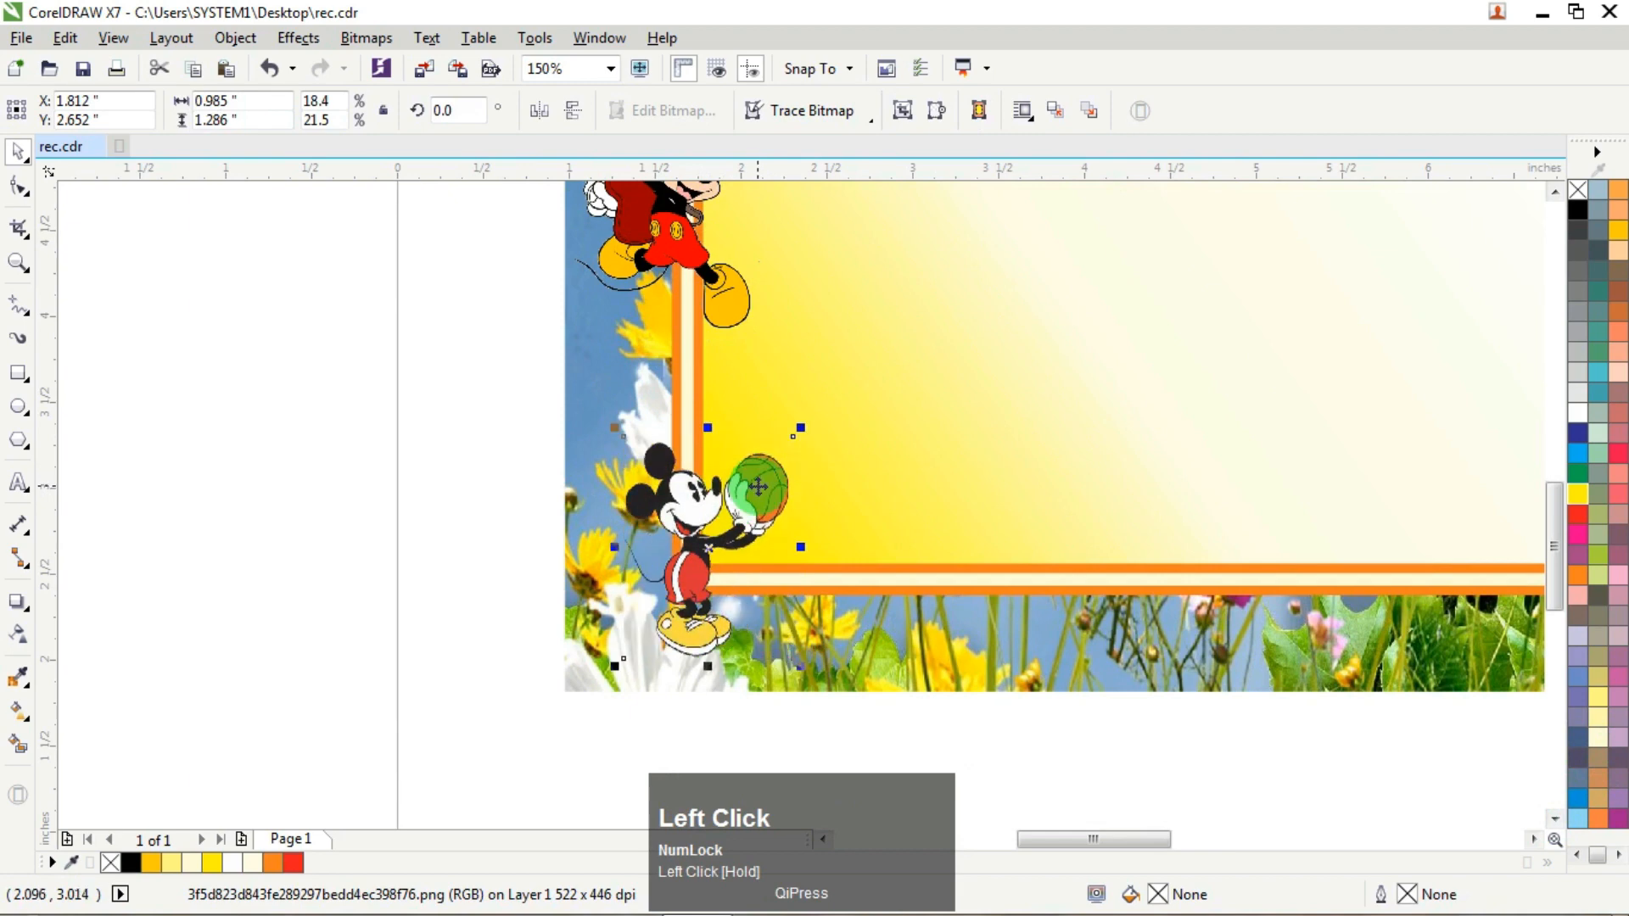
pyautogui.moveTo(801, 427); pyautogui.dragTo(815, 409)
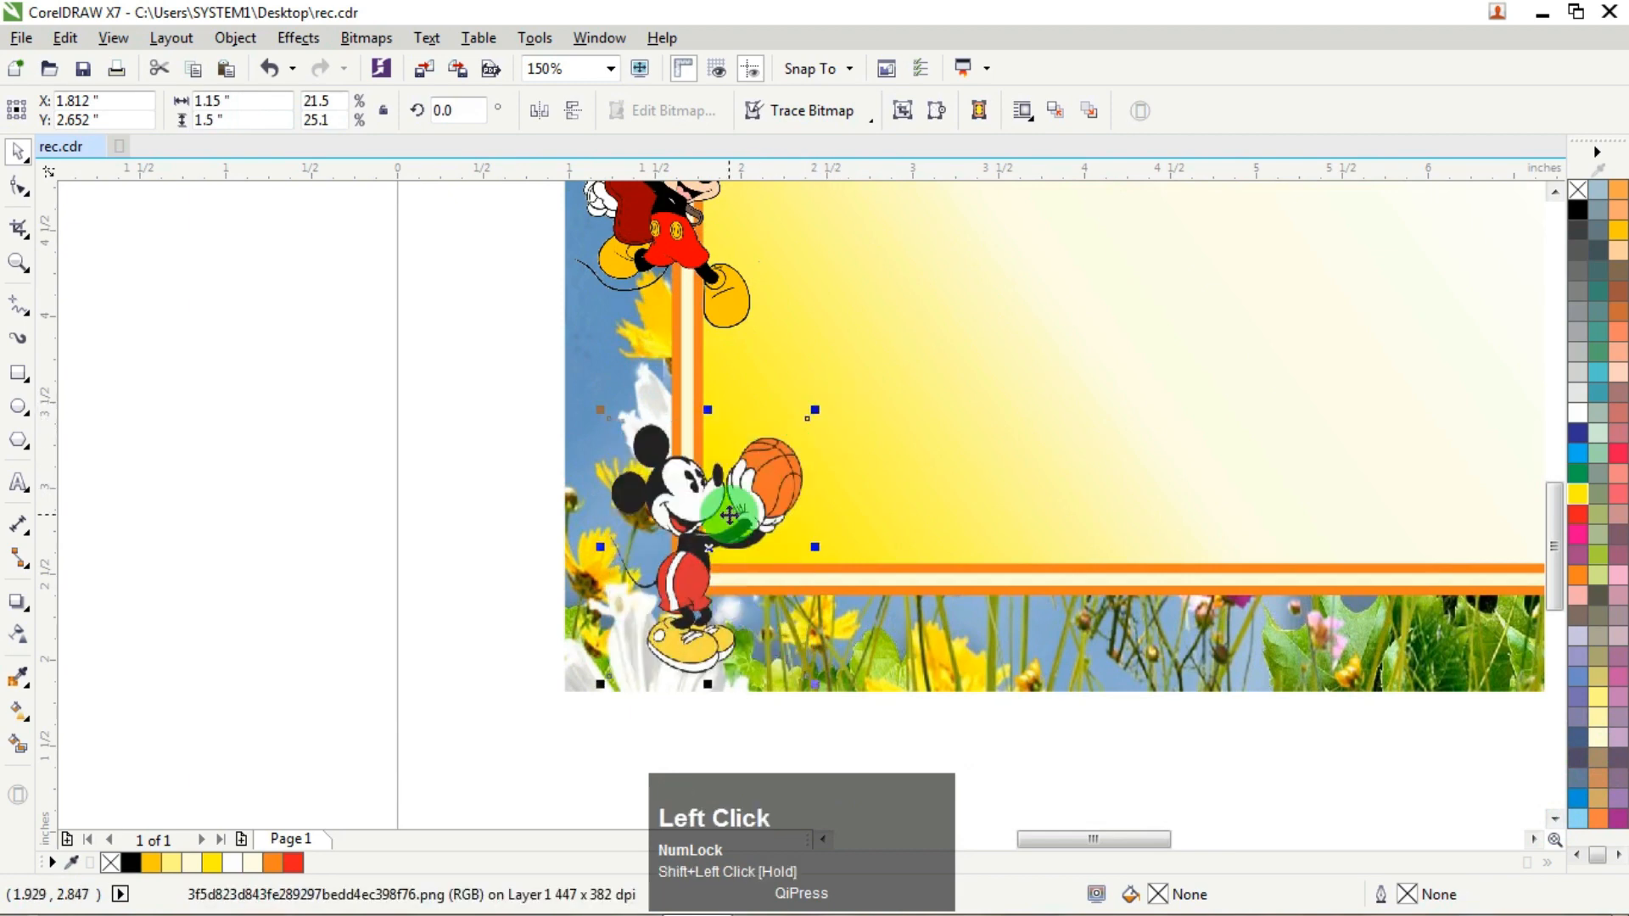
pyautogui.moveTo(723, 512); pyautogui.dragTo(718, 508)
pyautogui.click(387, 390)
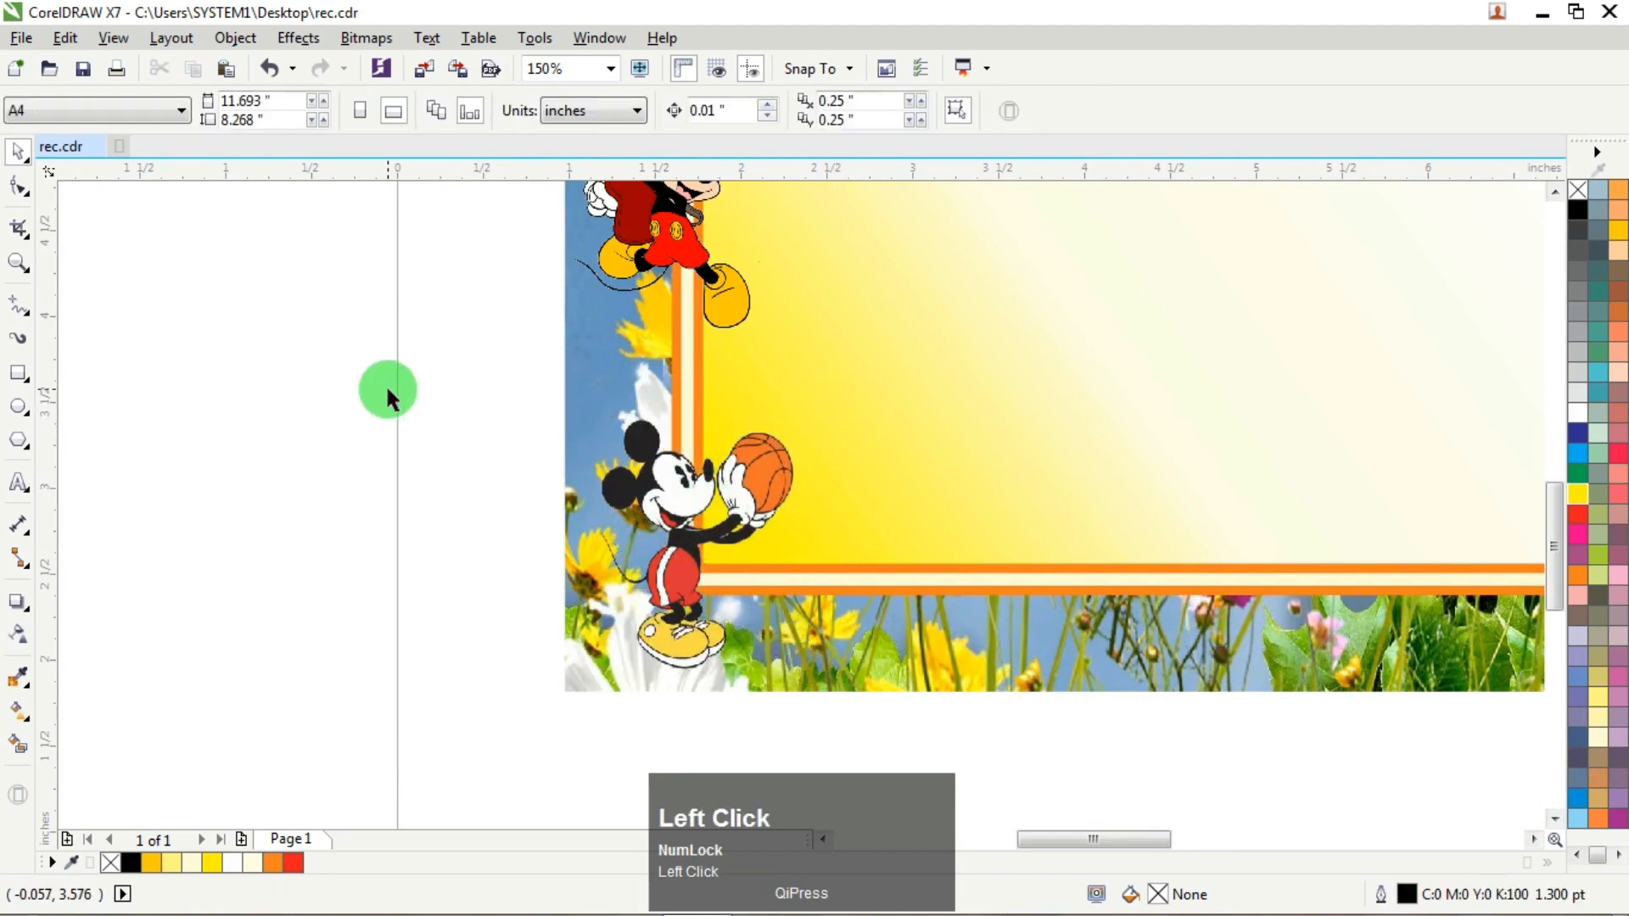
# Step: Move the Tigger picture onto the card's bottom-right corner and nudge it right and down to align with the card's edges
pyautogui.scroll(-2, 386, 389)
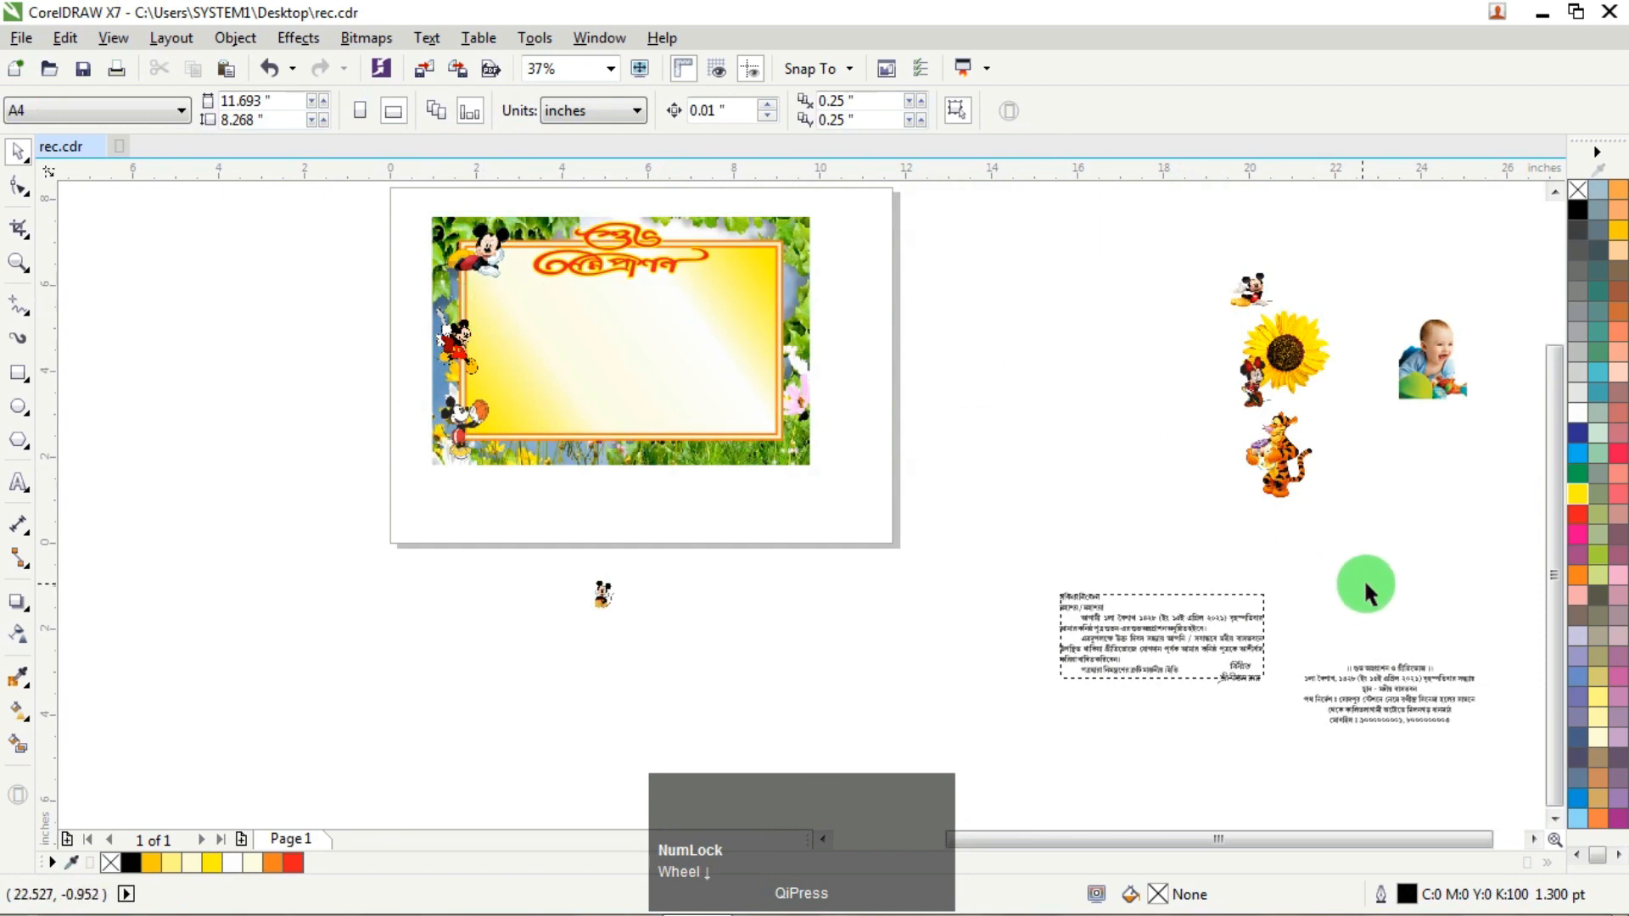
pyautogui.moveTo(1277, 458); pyautogui.dragTo(862, 414)
pyautogui.scroll(2, 774, 395)
pyautogui.moveTo(949, 446); pyautogui.dragTo(740, 428)
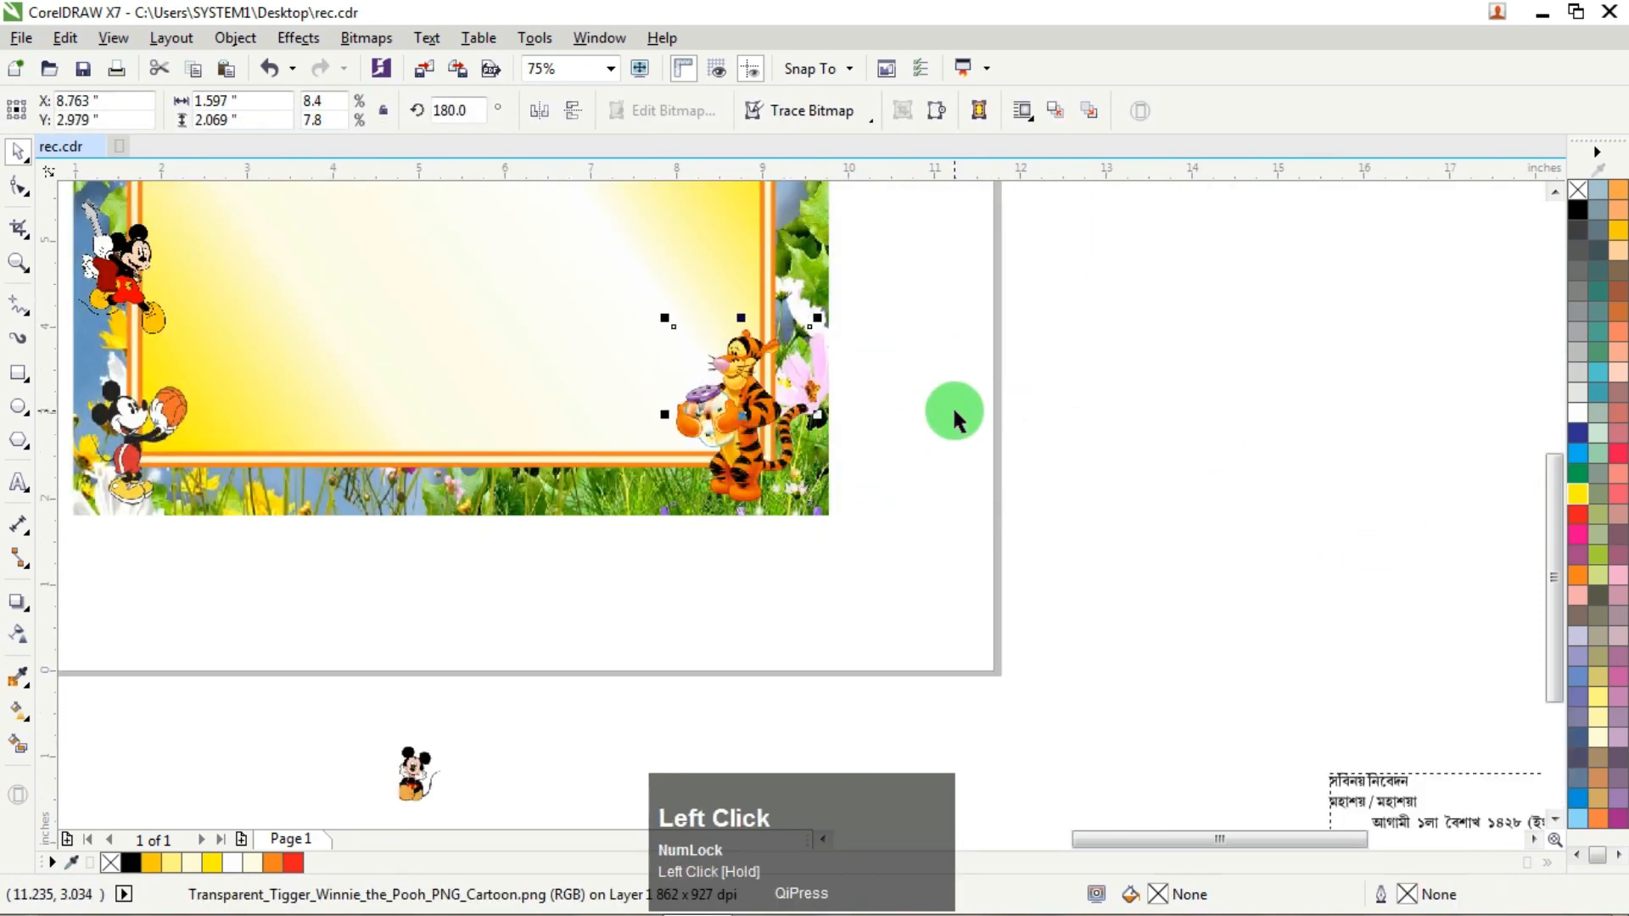
pyautogui.press('Right')
pyautogui.press('Down')
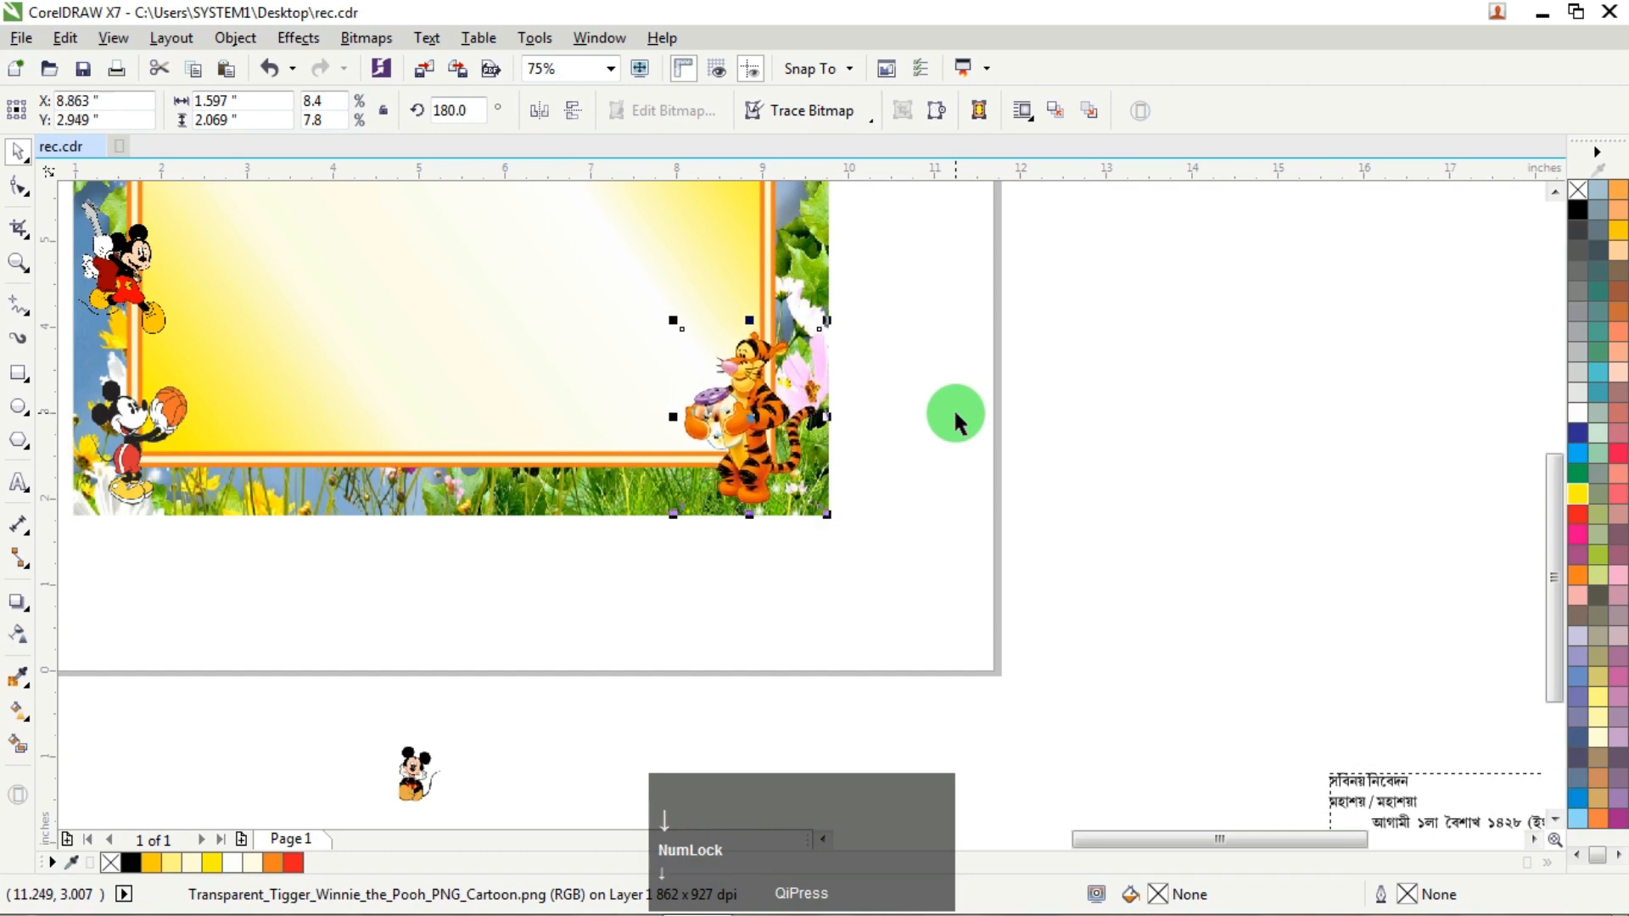
pyautogui.press('Left')
pyautogui.click(960, 413)
pyautogui.scroll(-2, 960, 413)
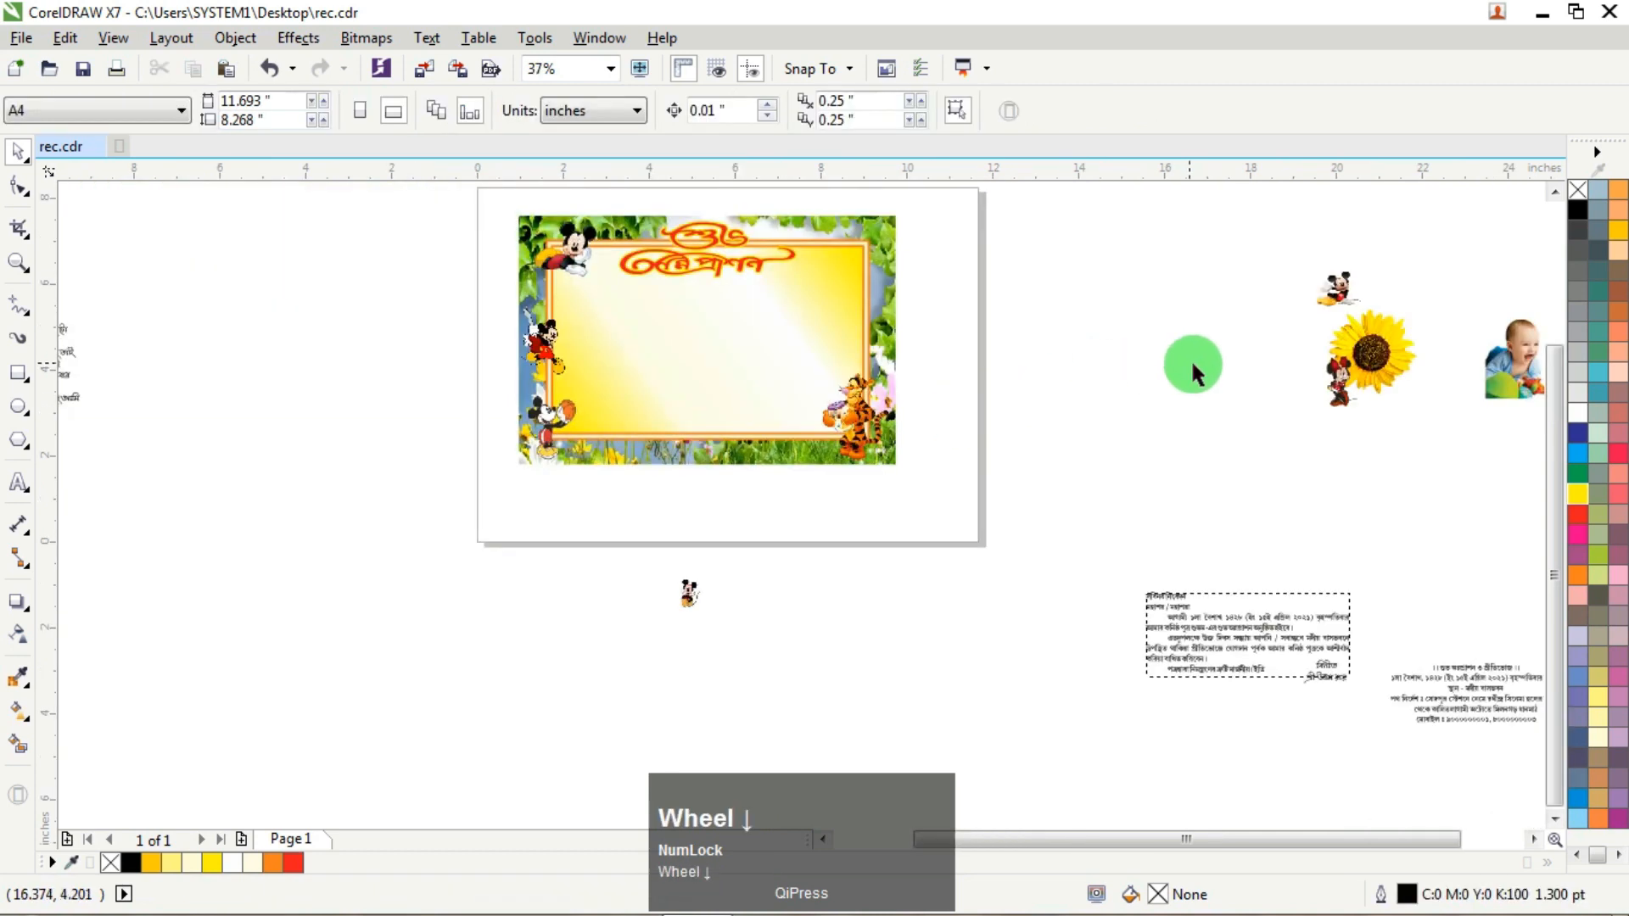
# Step: Move the Minnie Mouse picture onto the panel's right border above Tigger and center it vertically on the card background
pyautogui.moveTo(1345, 395); pyautogui.dragTo(923, 241)
pyautogui.scroll(2, 892, 316)
pyautogui.click(1039, 279)
pyautogui.scroll(-1, 1036, 280)
pyautogui.scroll(1, 988, 272)
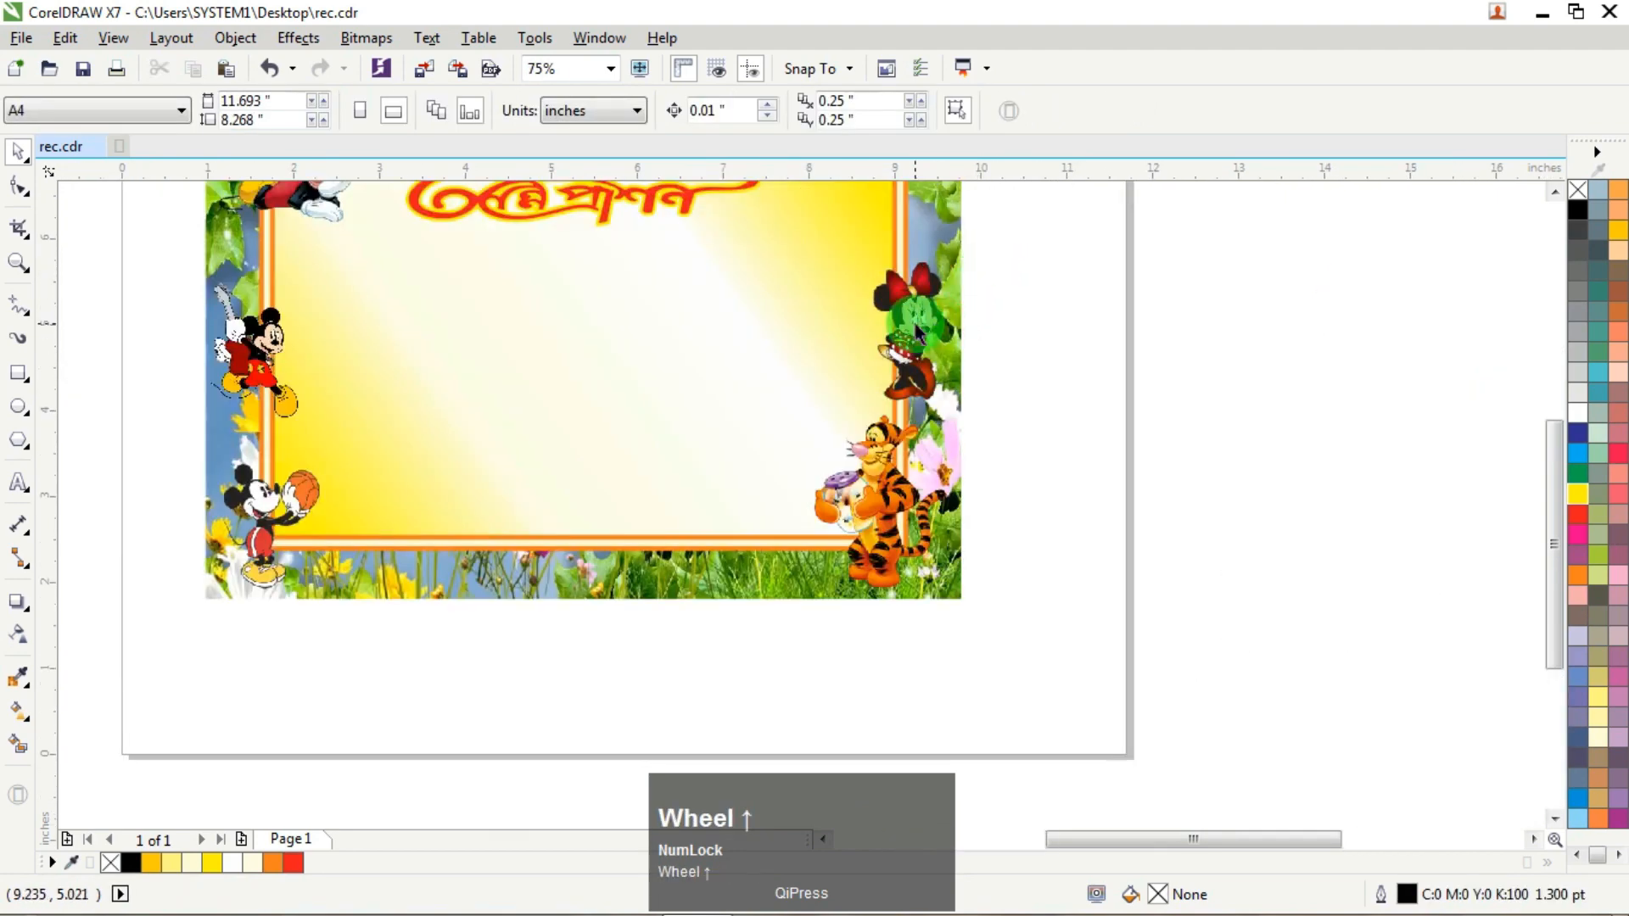
pyautogui.moveTo(920, 329); pyautogui.dragTo(908, 306)
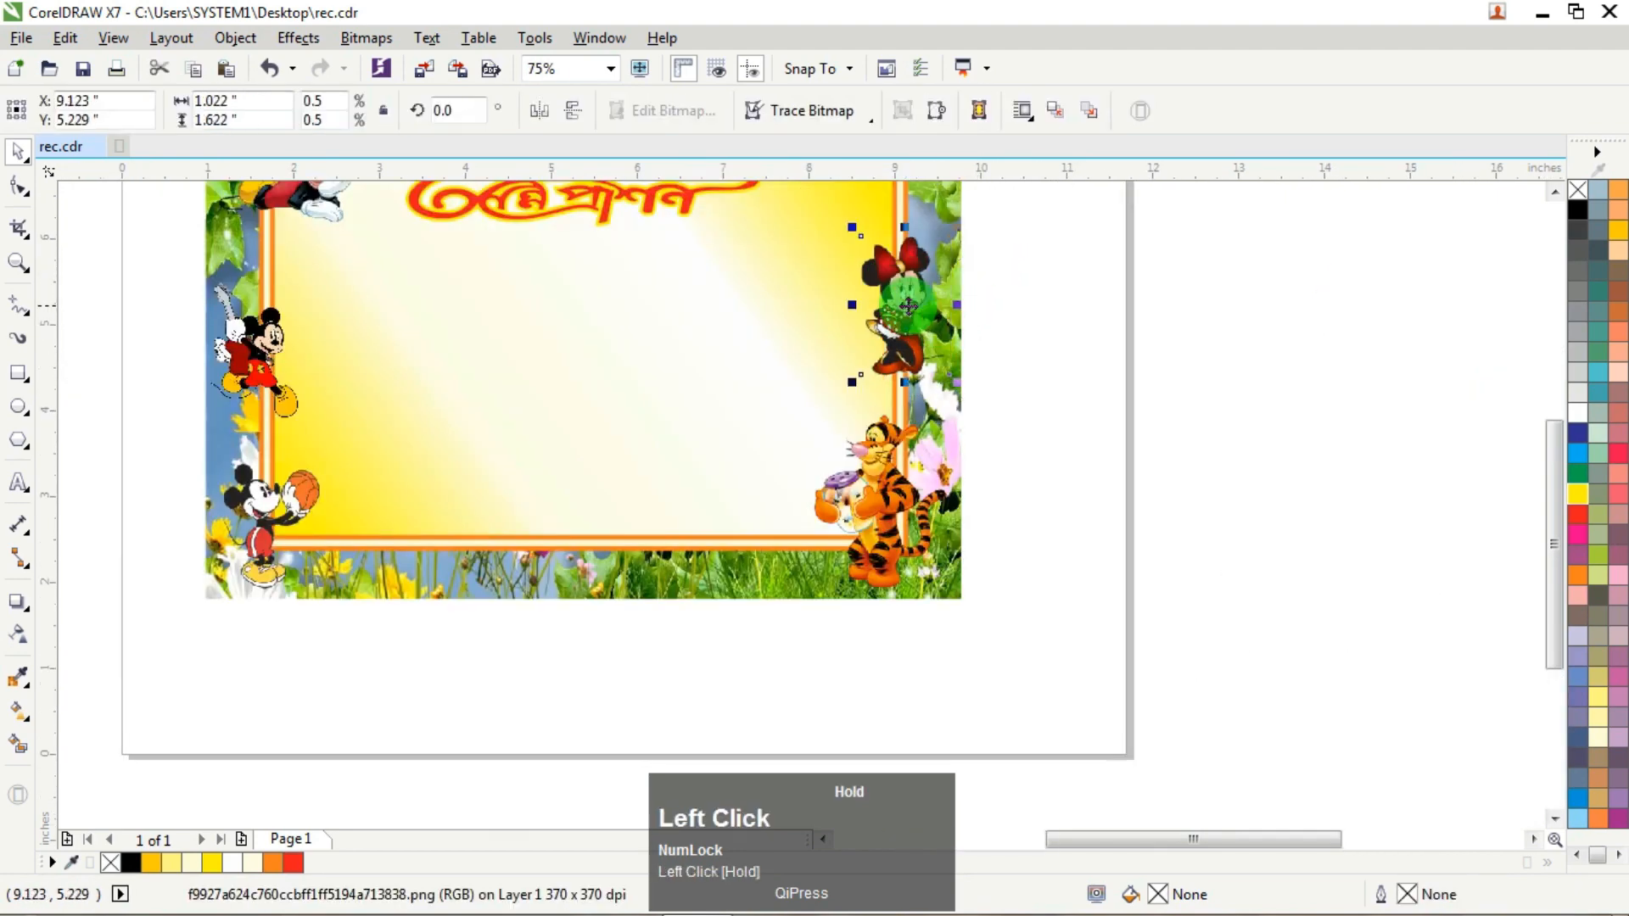
pyautogui.keyDown('shift'); pyautogui.click(619, 350); pyautogui.keyUp('shift')
pyautogui.press('e')
pyautogui.click(1183, 384)
# Step: Nudge the Minnie Mouse picture up along the right border to Y 4.947 inches
pyautogui.click(901, 326)
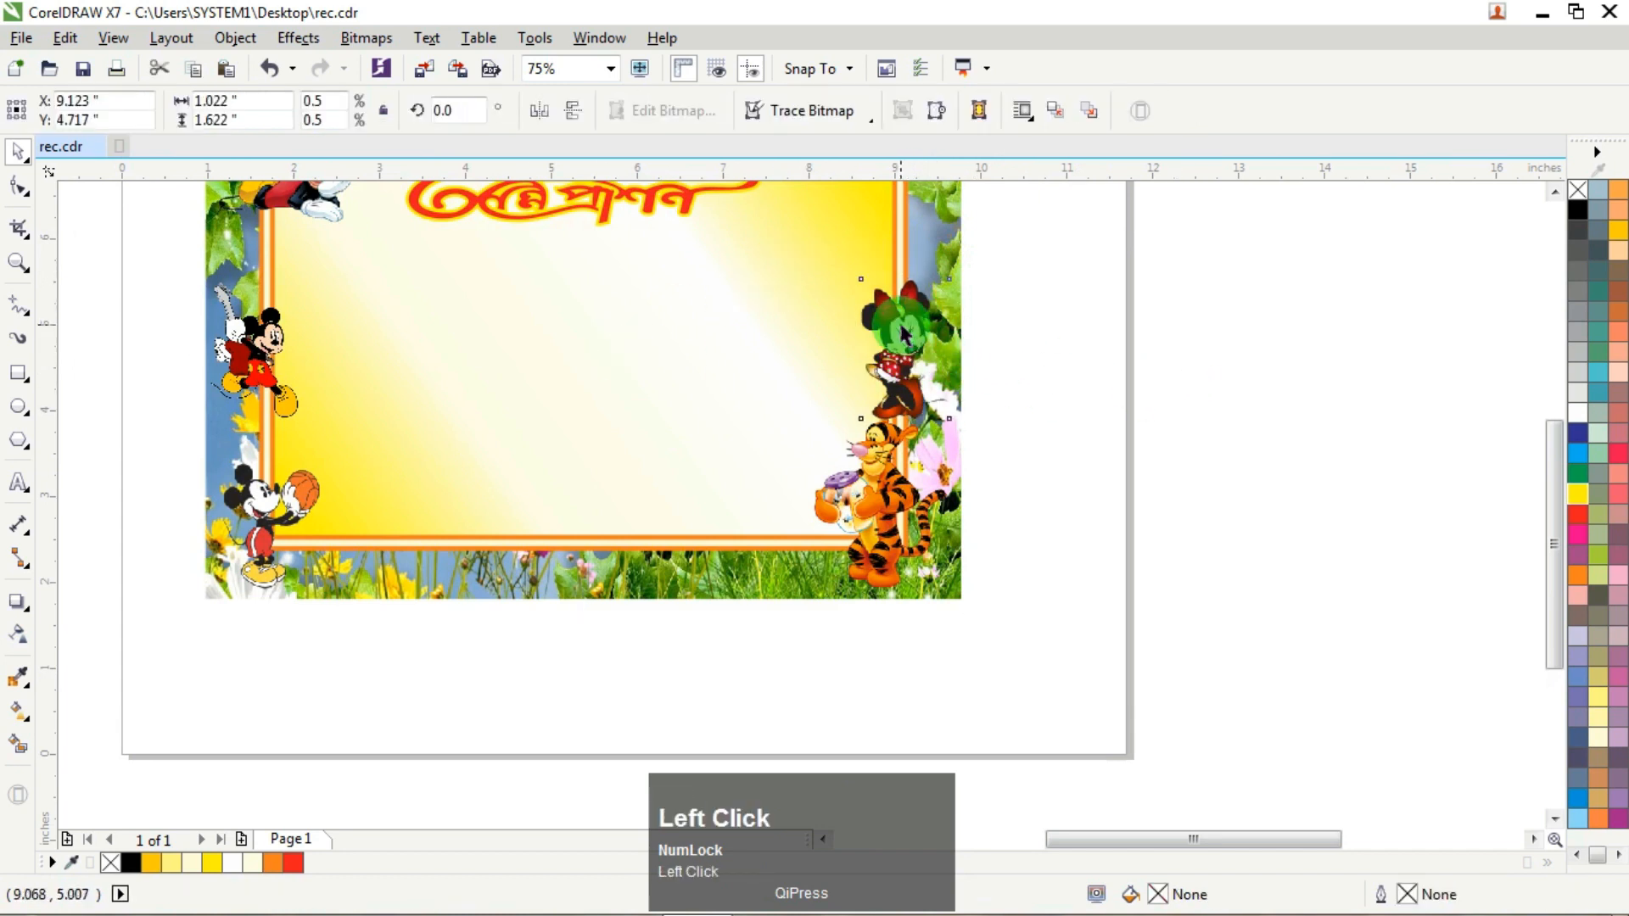
pyautogui.press('Up')
pyautogui.press('Up')
pyautogui.press('Up')
pyautogui.press('Up')
pyautogui.press('Up')
pyautogui.press('Up')
pyautogui.press('Up')
pyautogui.press('Up')
pyautogui.press('Up')
pyautogui.press('Up')
pyautogui.press('Up')
pyautogui.press('Up')
pyautogui.press('Up')
pyautogui.press('Up')
pyautogui.press('Up')
pyautogui.press('Up')
pyautogui.press('Up')
pyautogui.press('Up')
pyautogui.press('Up')
pyautogui.press('Up')
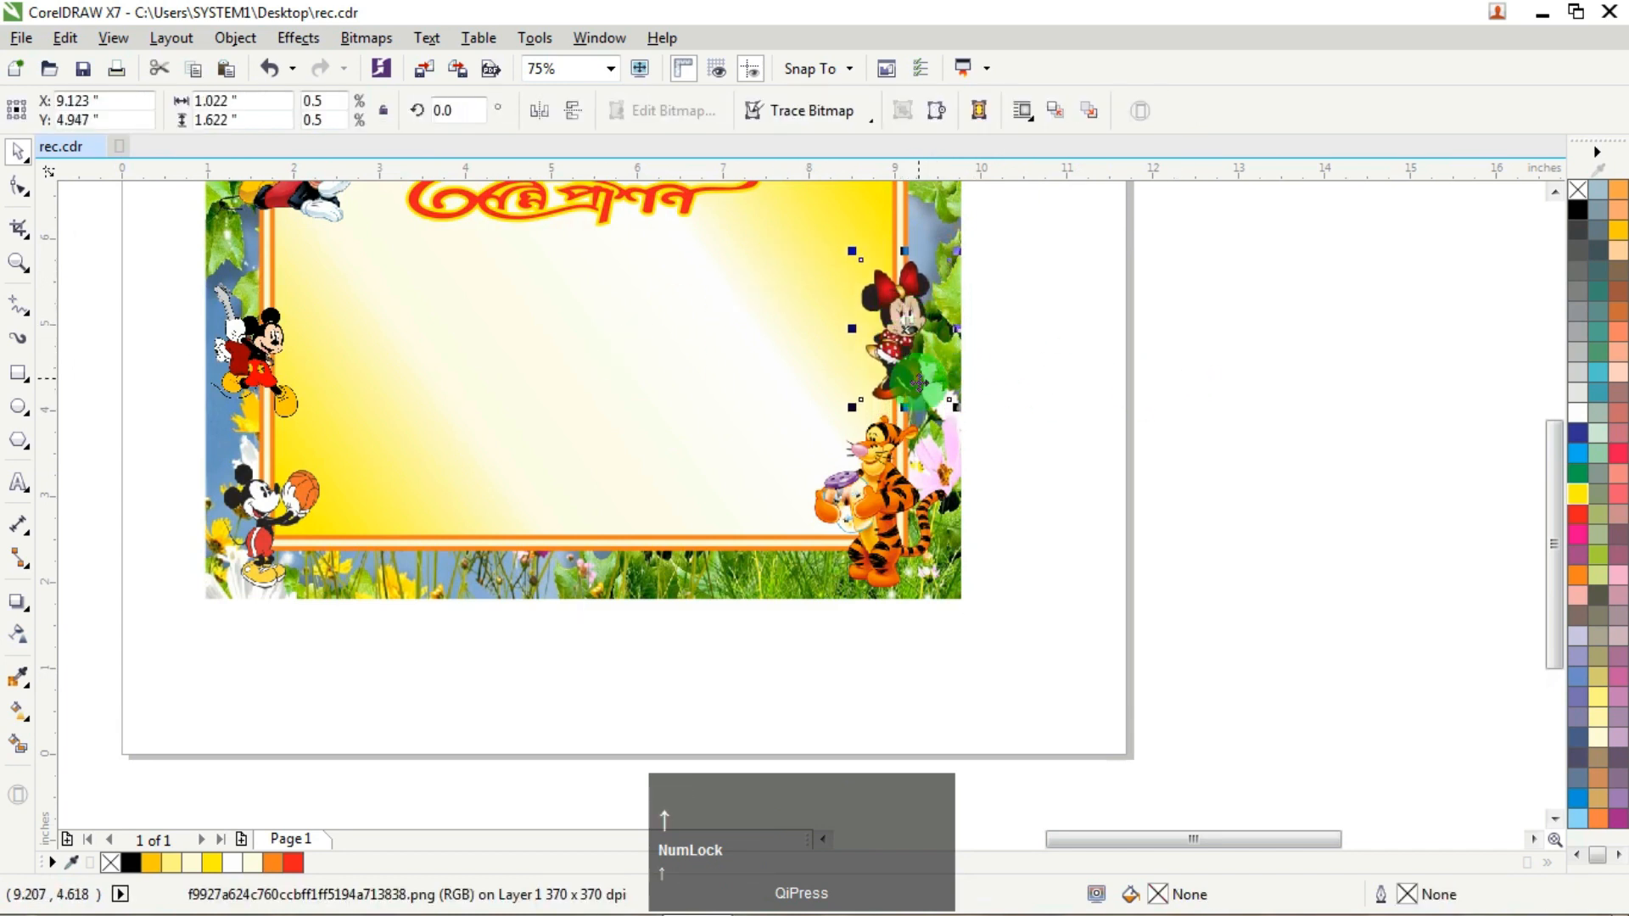
# Step: Scale the Tigger picture down to about 95.6% in the card's bottom-right corner
pyautogui.click(810, 437)
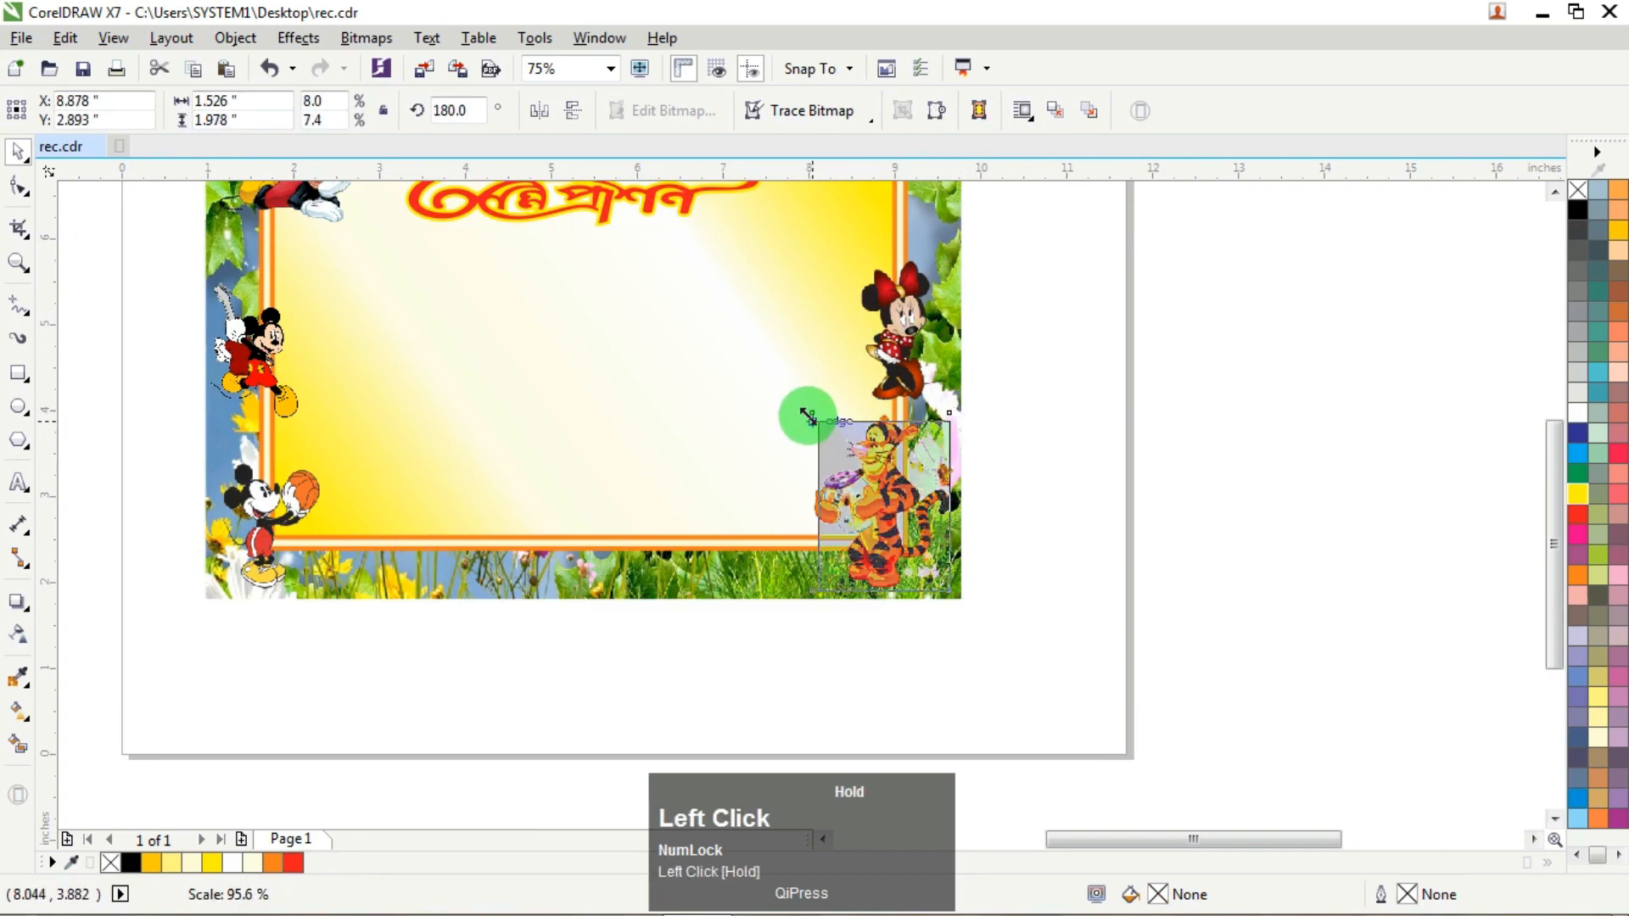
pyautogui.click(1050, 345)
# Step: Move the spare Mickey picture away from the sunflower to an empty area of the pasteboard
pyautogui.scroll(-3, 1060, 319)
pyautogui.scroll(1, 1062, 307)
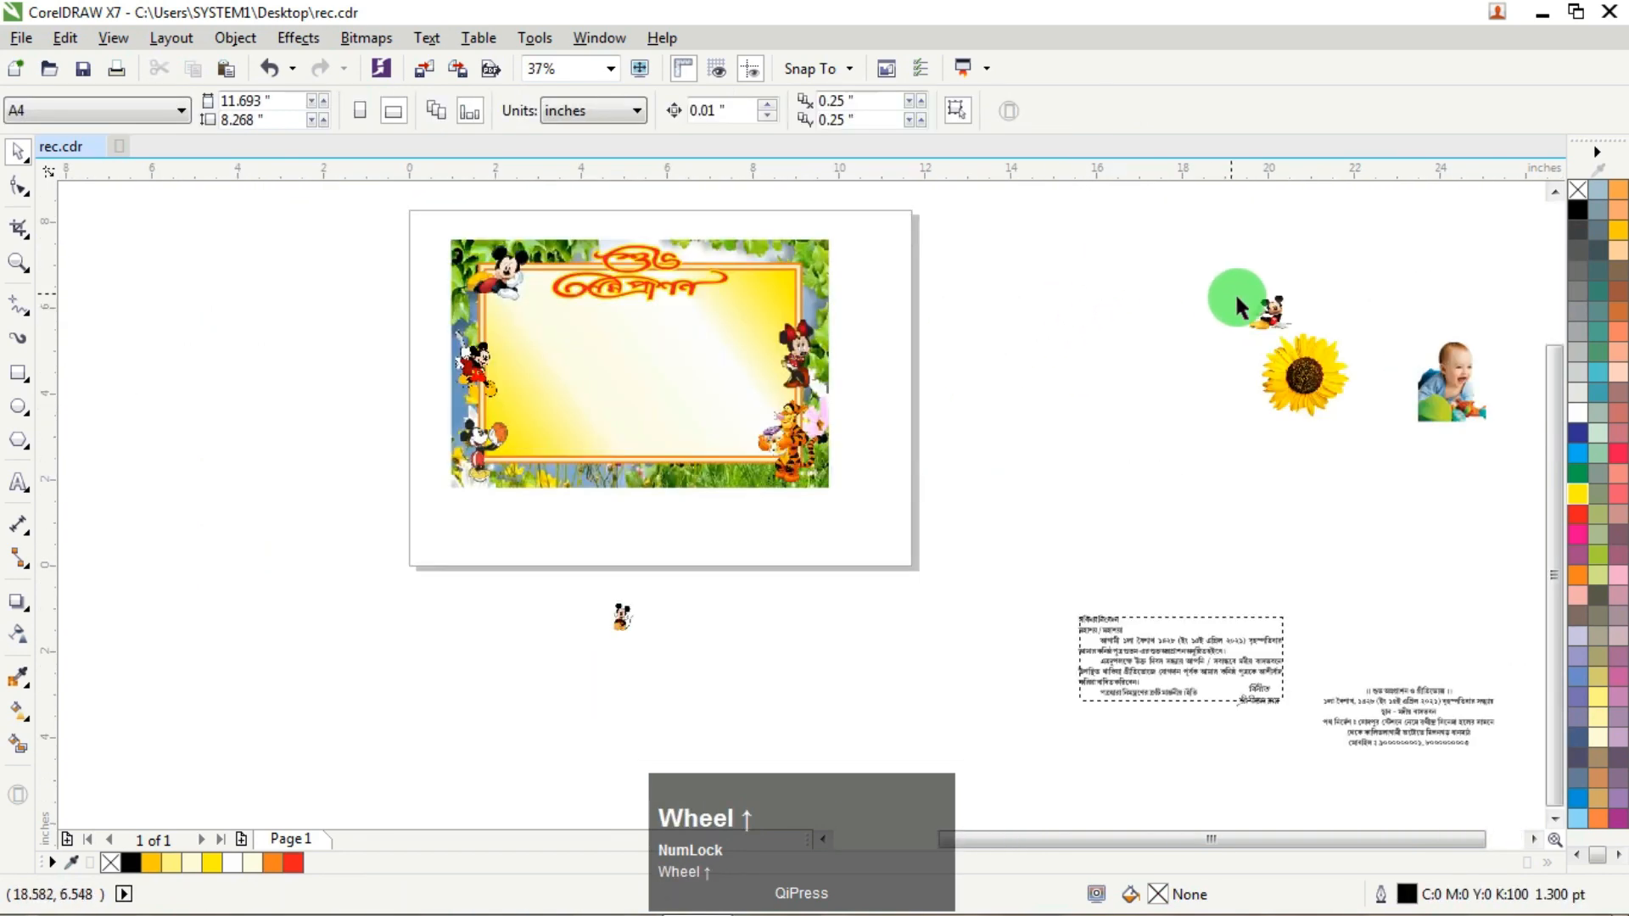
pyautogui.click(1288, 316)
pyautogui.moveTo(1288, 315); pyautogui.dragTo(1112, 374)
pyautogui.click(1322, 341)
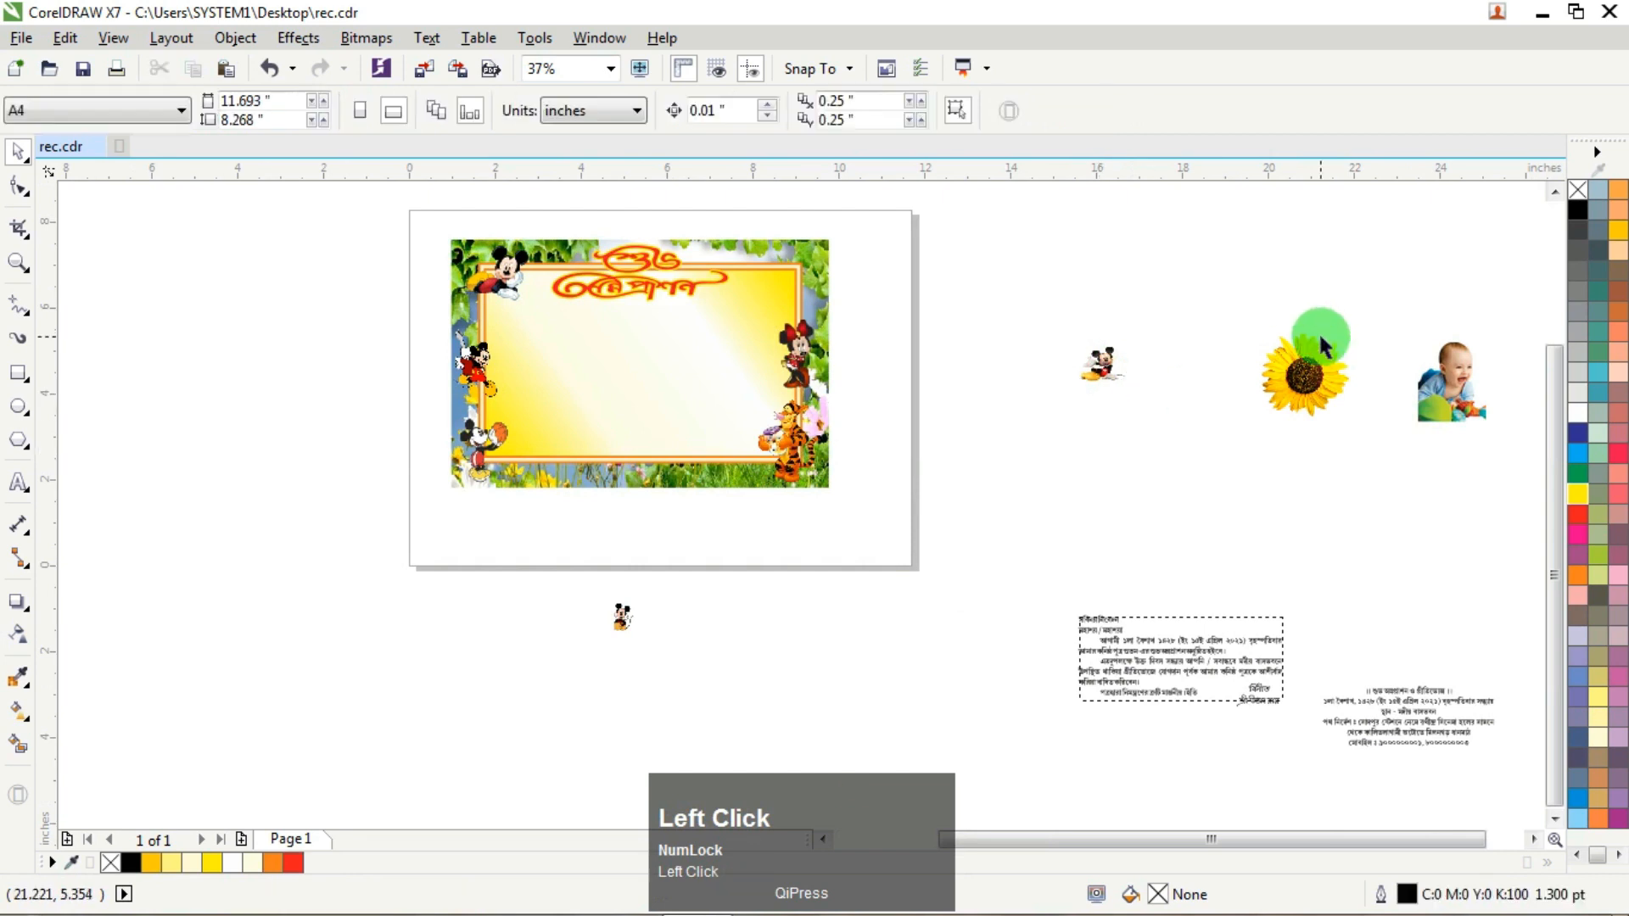
# Step: Move the sunflower picture onto the card's top-right corner, above Minnie Mouse
pyautogui.moveTo(1304, 377); pyautogui.dragTo(785, 281)
pyautogui.scroll(1, 782, 255)
pyautogui.scroll(2, 728, 379)
pyautogui.scroll(-2, 727, 380)
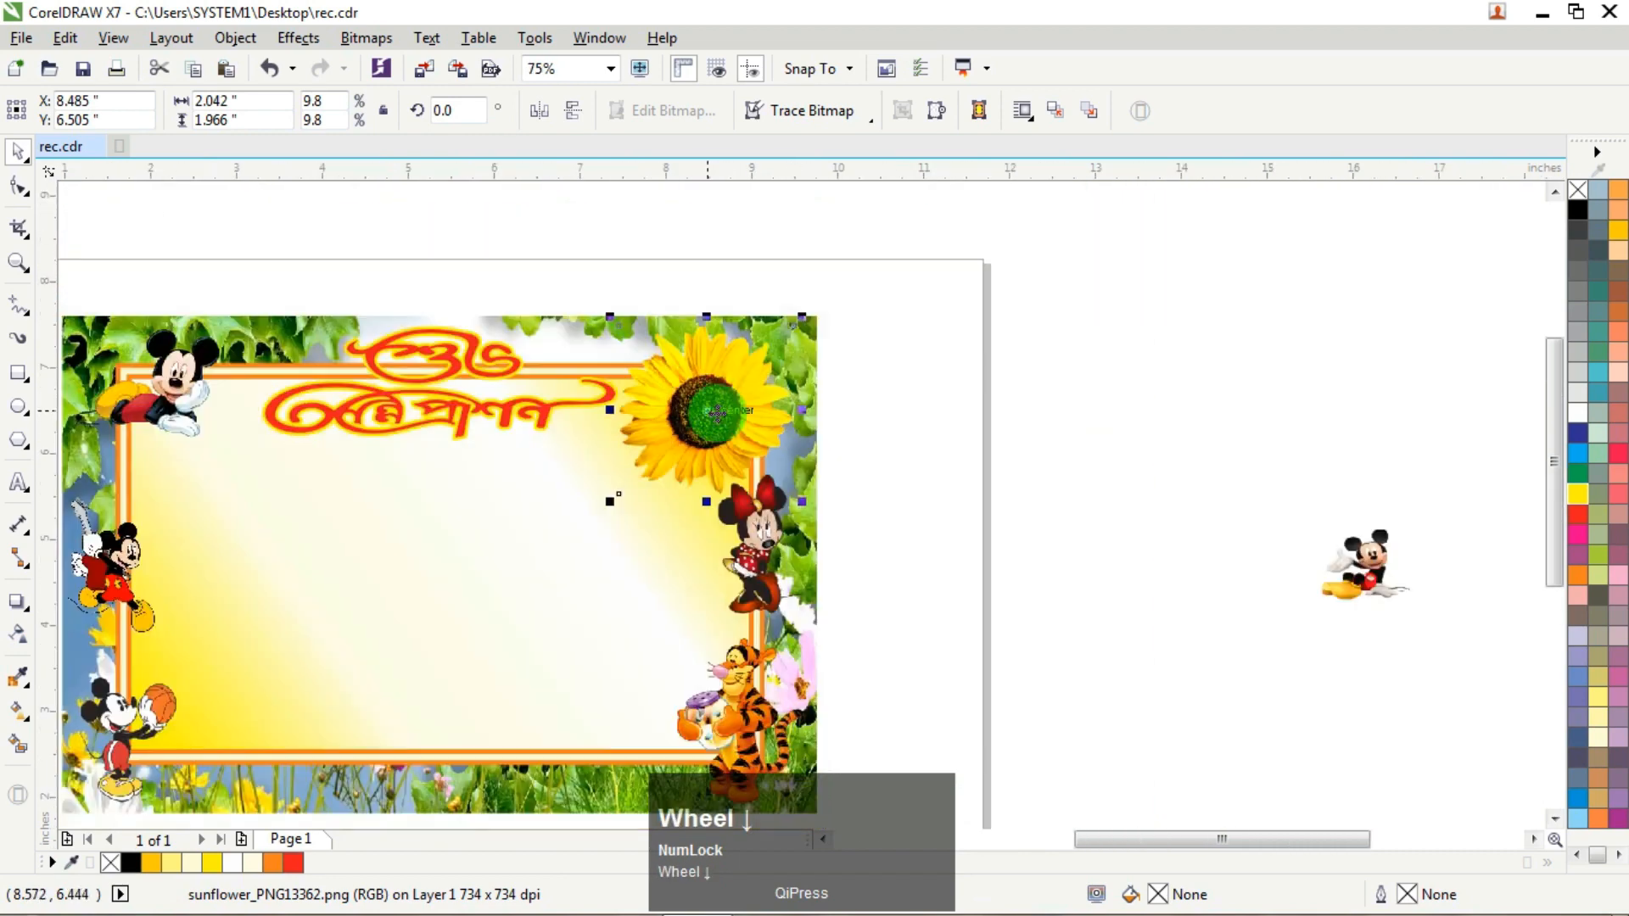
pyautogui.scroll(1, 727, 380)
pyautogui.moveTo(727, 380); pyautogui.dragTo(760, 355)
pyautogui.scroll(-1, 761, 355)
pyautogui.click(975, 472)
# Step: Shift the Minnie Mouse picture slightly down below the sunflower, to about X 9.109, Y 4.835 inches
pyautogui.scroll(1, 738, 594)
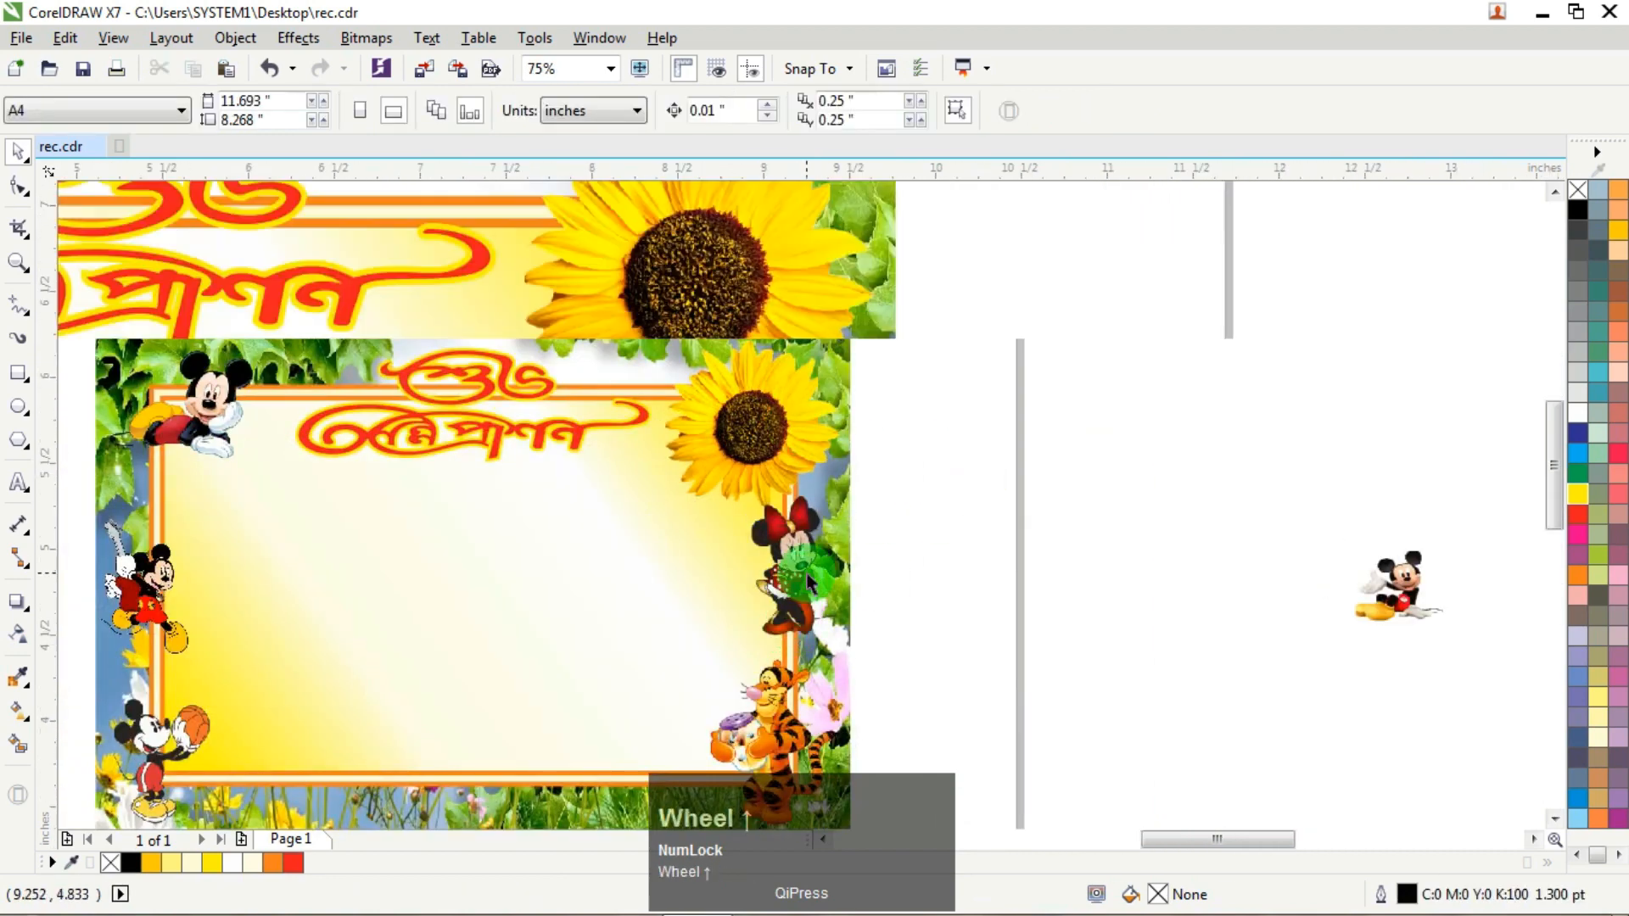
pyautogui.click(801, 577)
pyautogui.moveTo(799, 573); pyautogui.dragTo(799, 584)
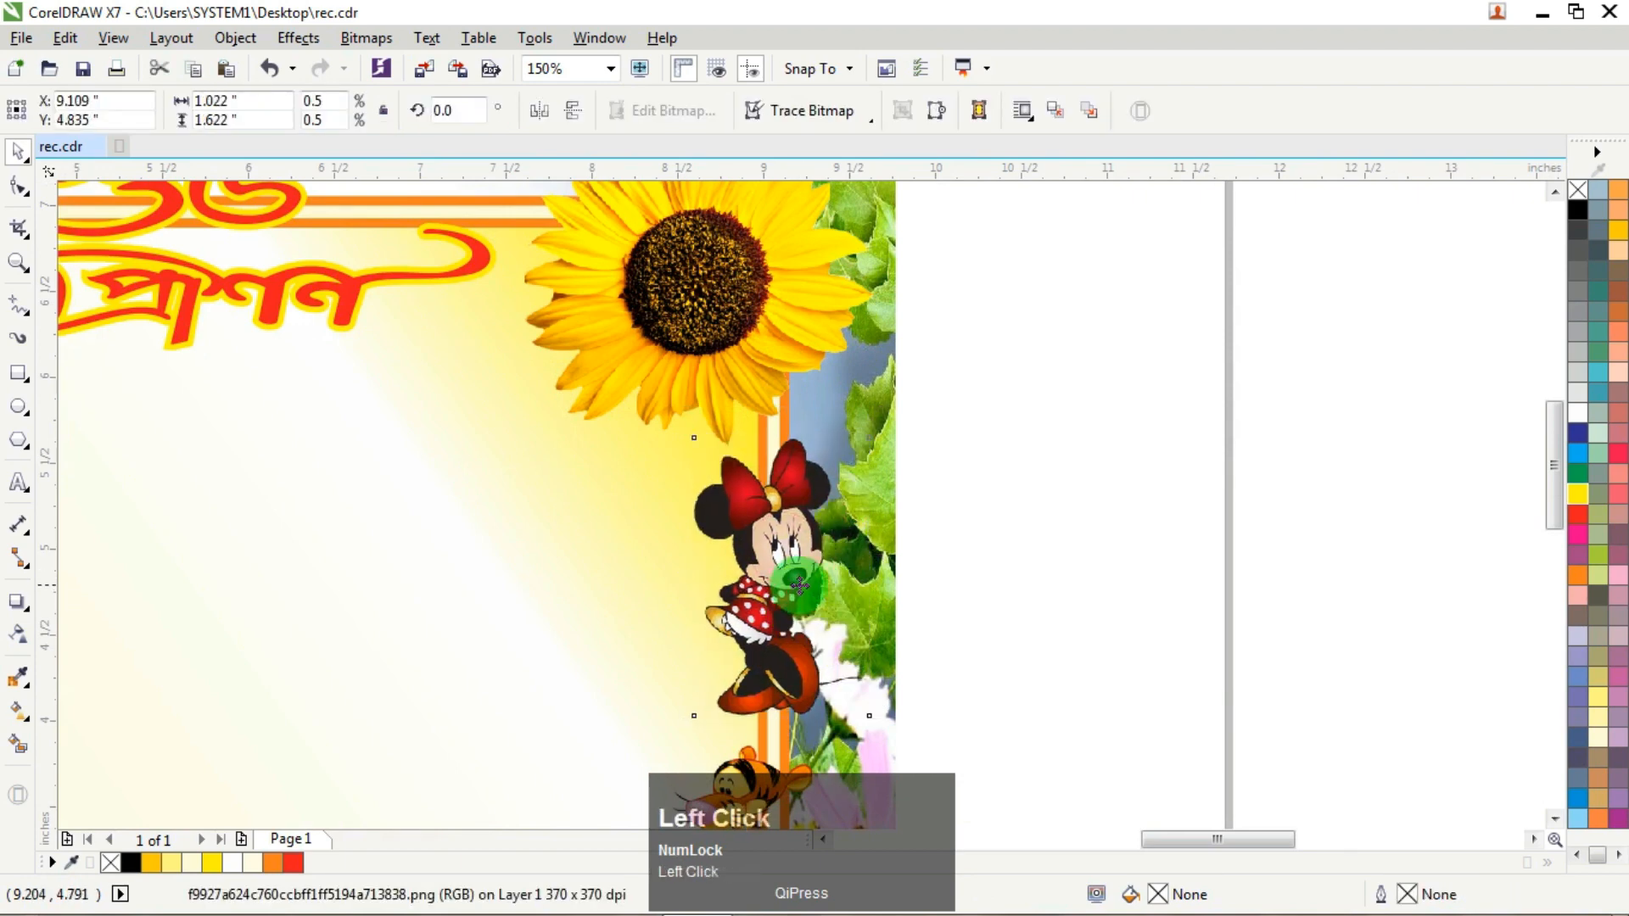
# Step: Move the baby photo from the pasteboard onto the sunflower in the card's top-right corner
pyautogui.scroll(-2, 798, 585)
pyautogui.click(1434, 608)
pyautogui.moveTo(1442, 607); pyautogui.dragTo(761, 485)
pyautogui.scroll(1, 1005, 486)
pyautogui.scroll(1, 733, 541)
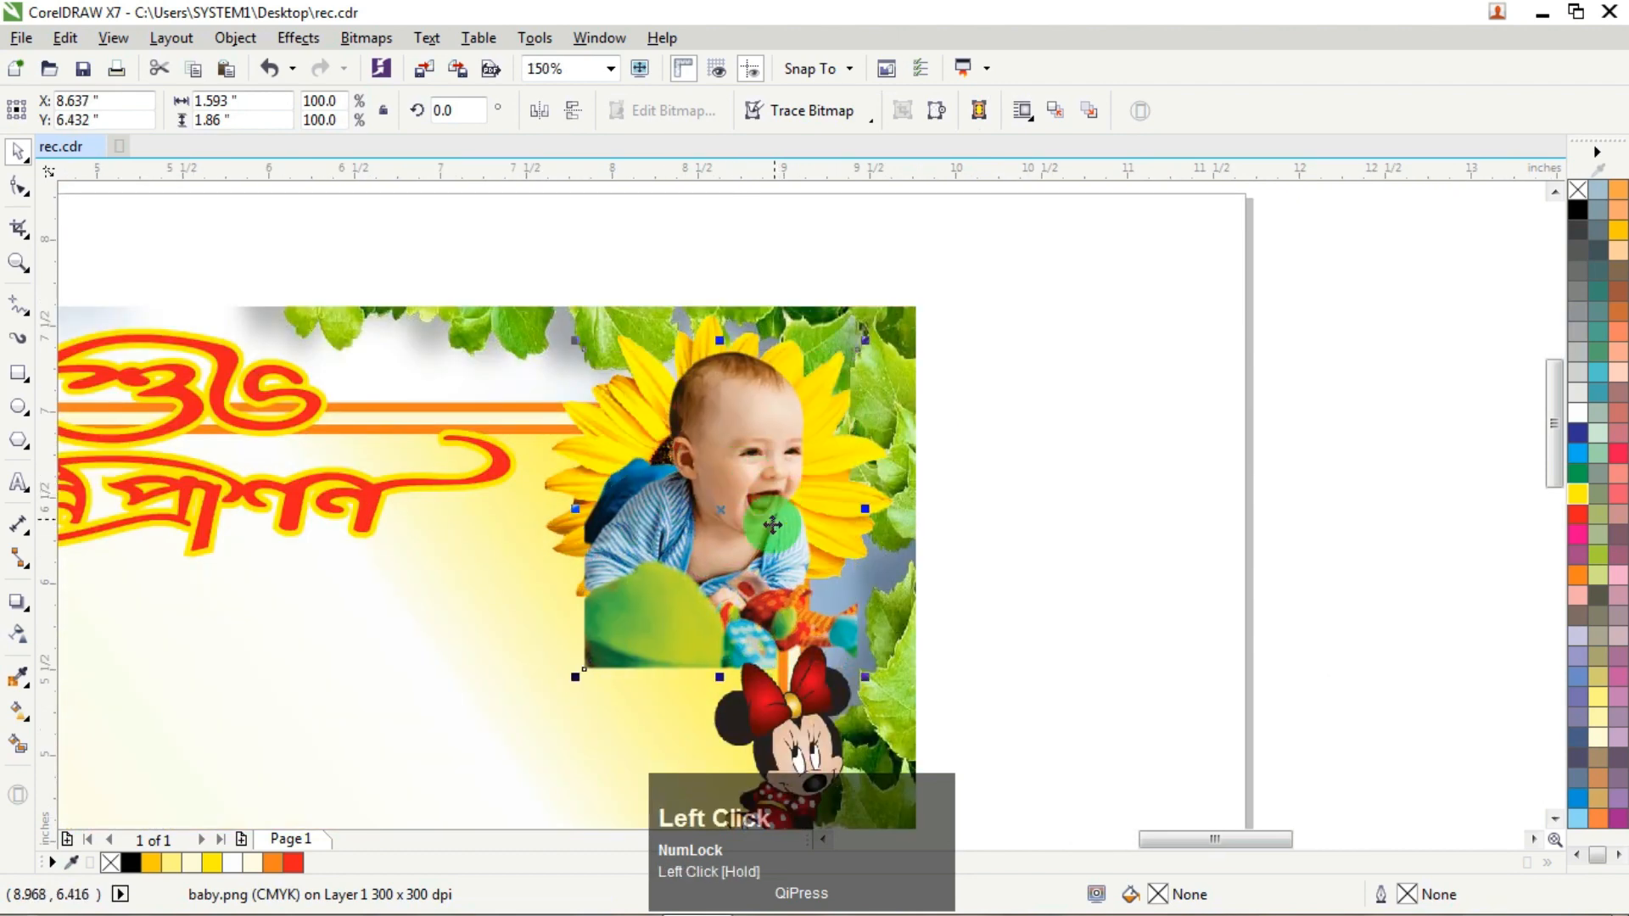
# Step: Apply a linear transparency to the baby photo so its lower part with the toys fades into the sunflower petals
pyautogui.scroll(1, 751, 627)
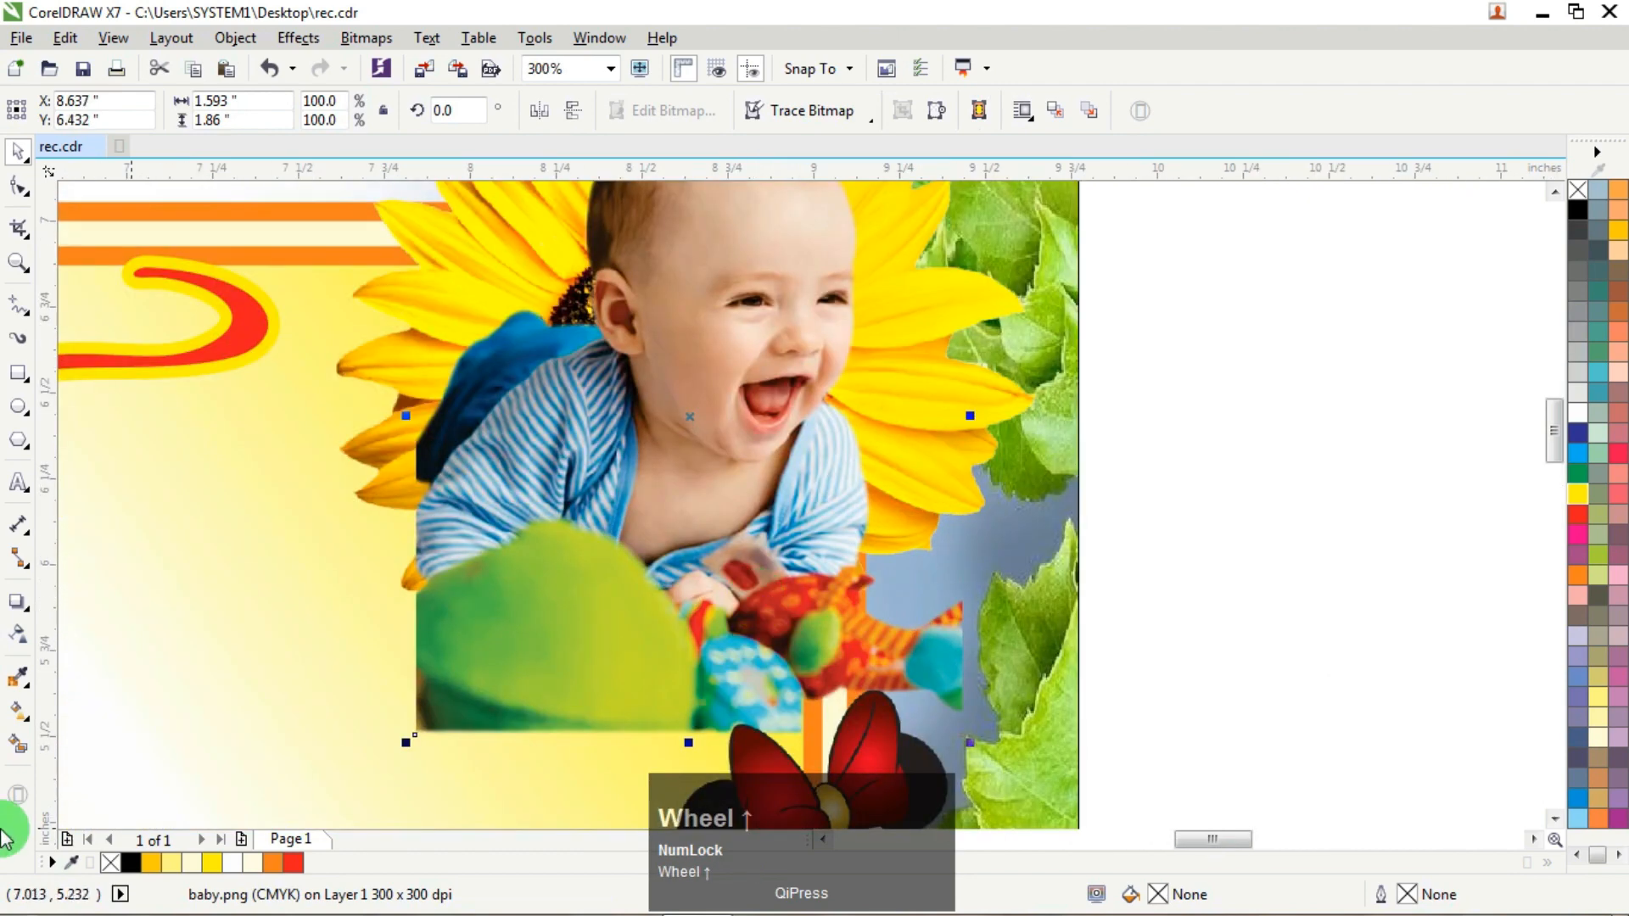
pyautogui.click(19, 635)
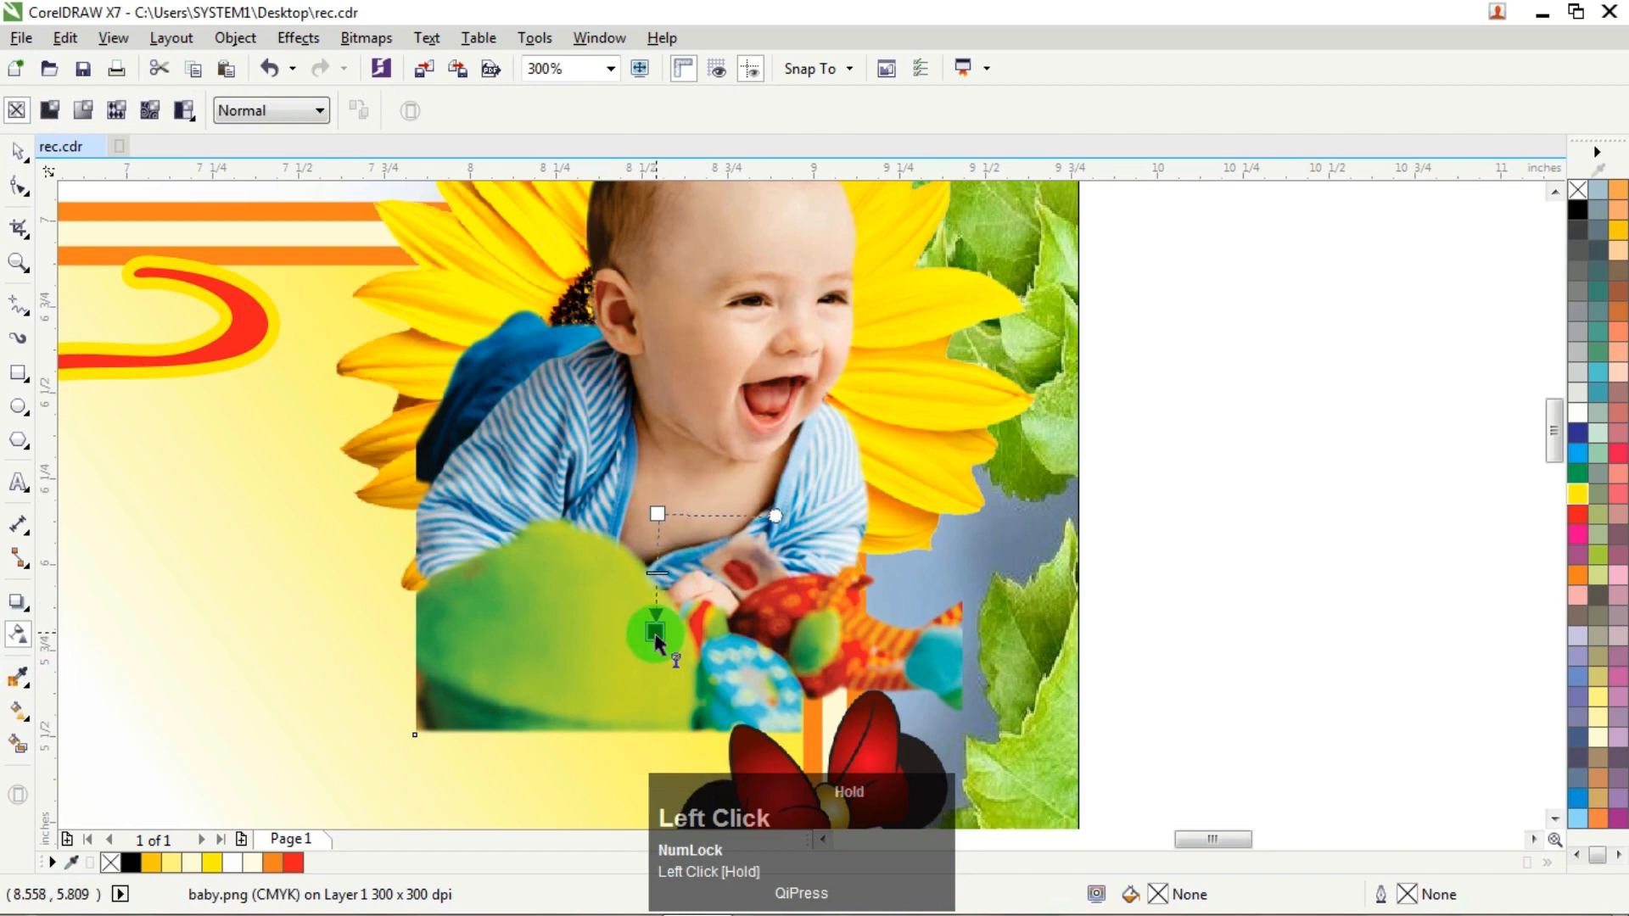
pyautogui.moveTo(659, 680); pyautogui.dragTo(653, 604)
pyautogui.scroll(-2, 653, 602)
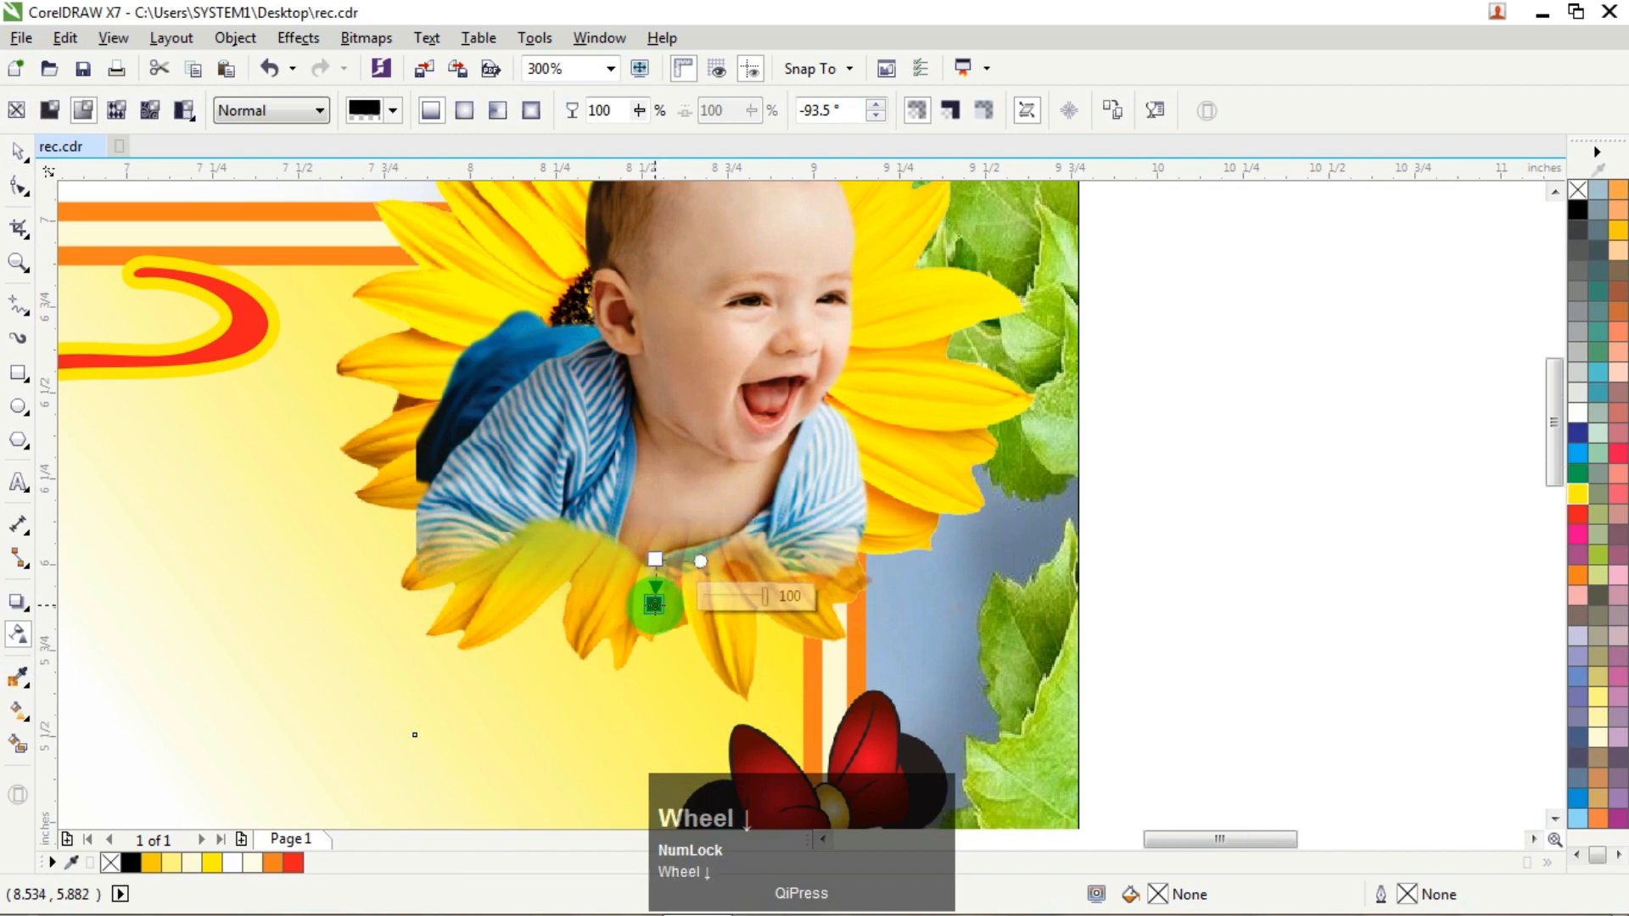
pyautogui.click(17, 152)
pyautogui.click(1043, 390)
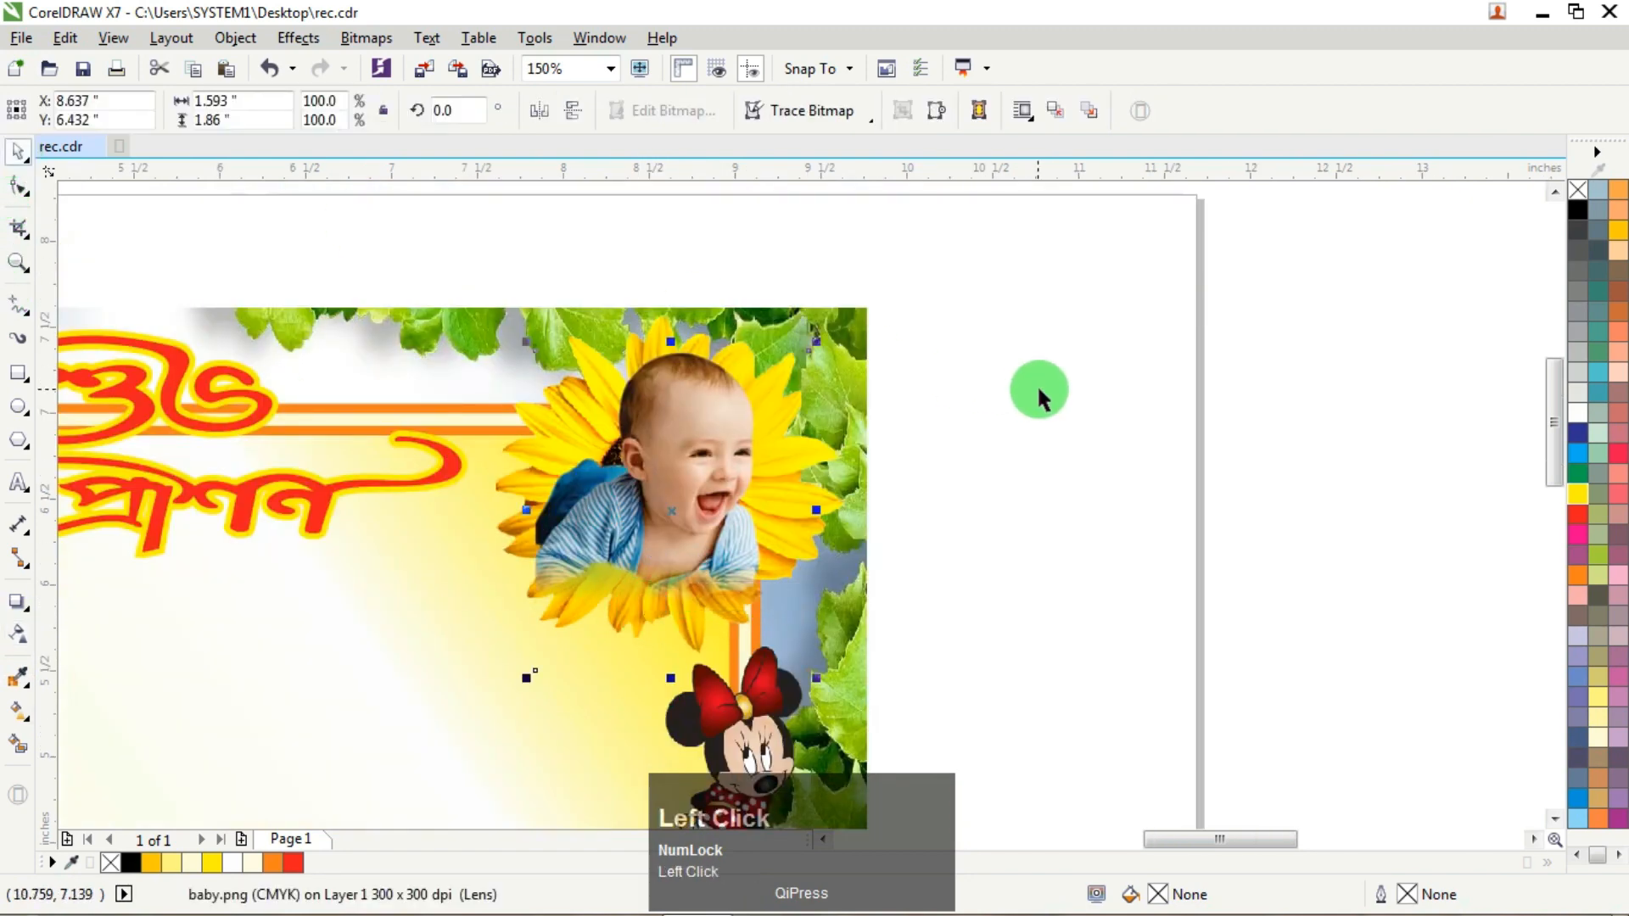
# Step: Shrink the baby photo and enlarge the sunflower behind it toward the card's top-right corner
pyautogui.keyDown('ctrl'); pyautogui.click(810, 348); pyautogui.keyUp('ctrl')
pyautogui.moveTo(810, 349); pyautogui.dragTo(775, 381)
pyautogui.keyDown('ctrl'); pyautogui.click(780, 370); pyautogui.keyUp('ctrl')
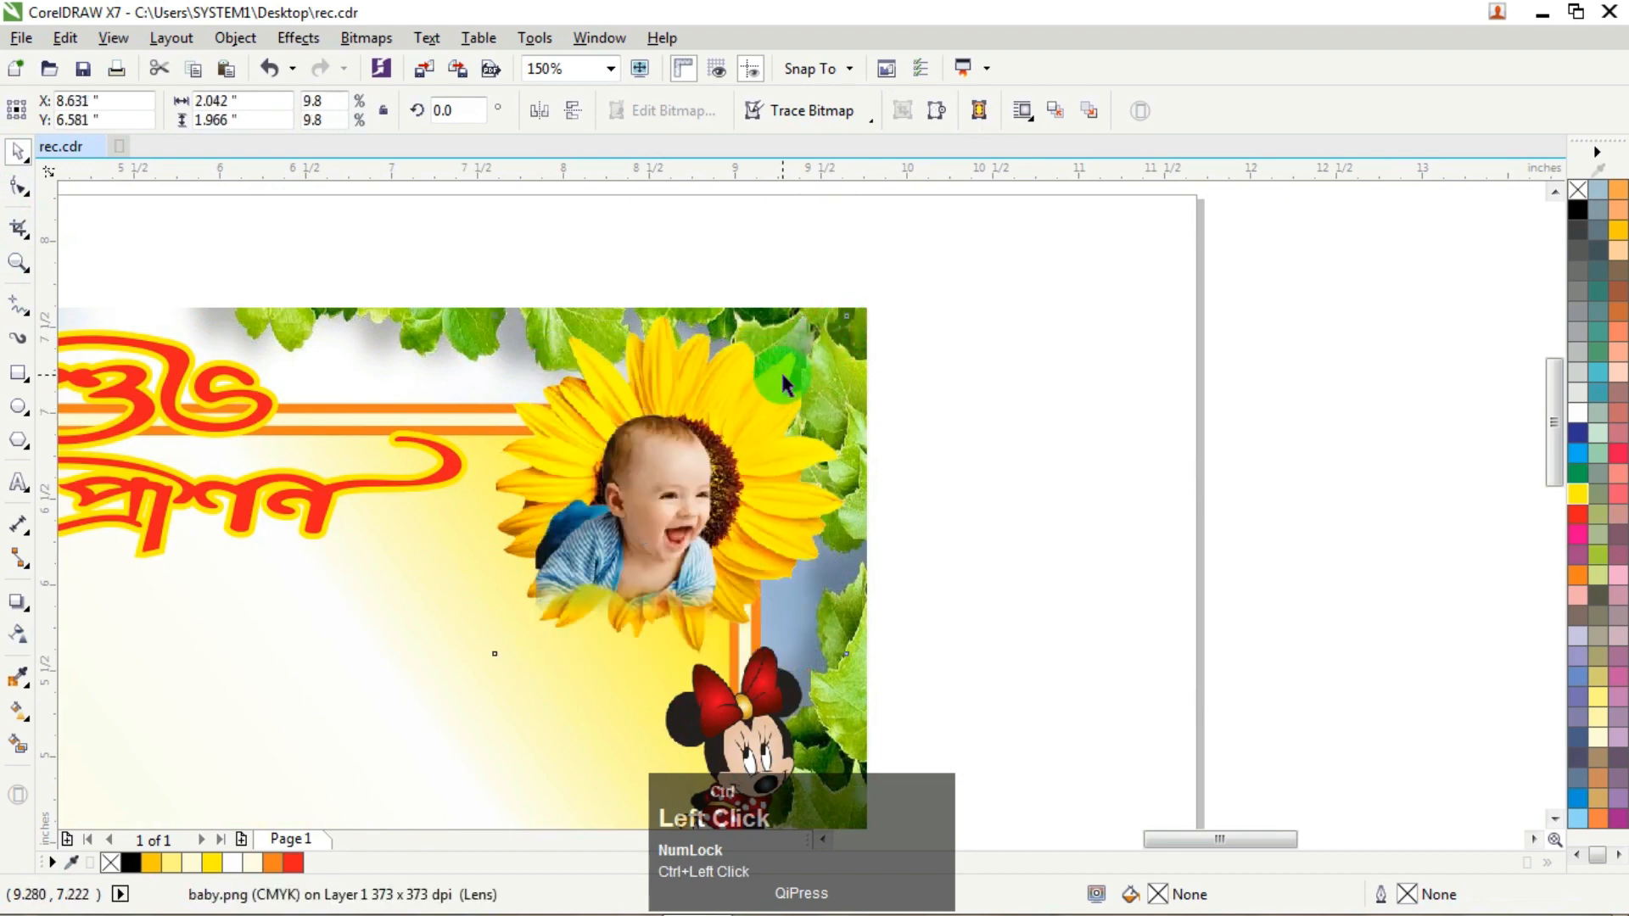
pyautogui.moveTo(853, 308)
pyautogui.mouseDown()
pyautogui.moveTo(894, 284)
pyautogui.moveTo(904, 300)
pyautogui.moveTo(872, 306)
pyautogui.mouseUp()
# Step: Crop the sunflower bitmap's overhanging edge with the Shape tool to fit the card's edges, leaving it 2.163 × 2.019 inches
pyautogui.click(19, 187)
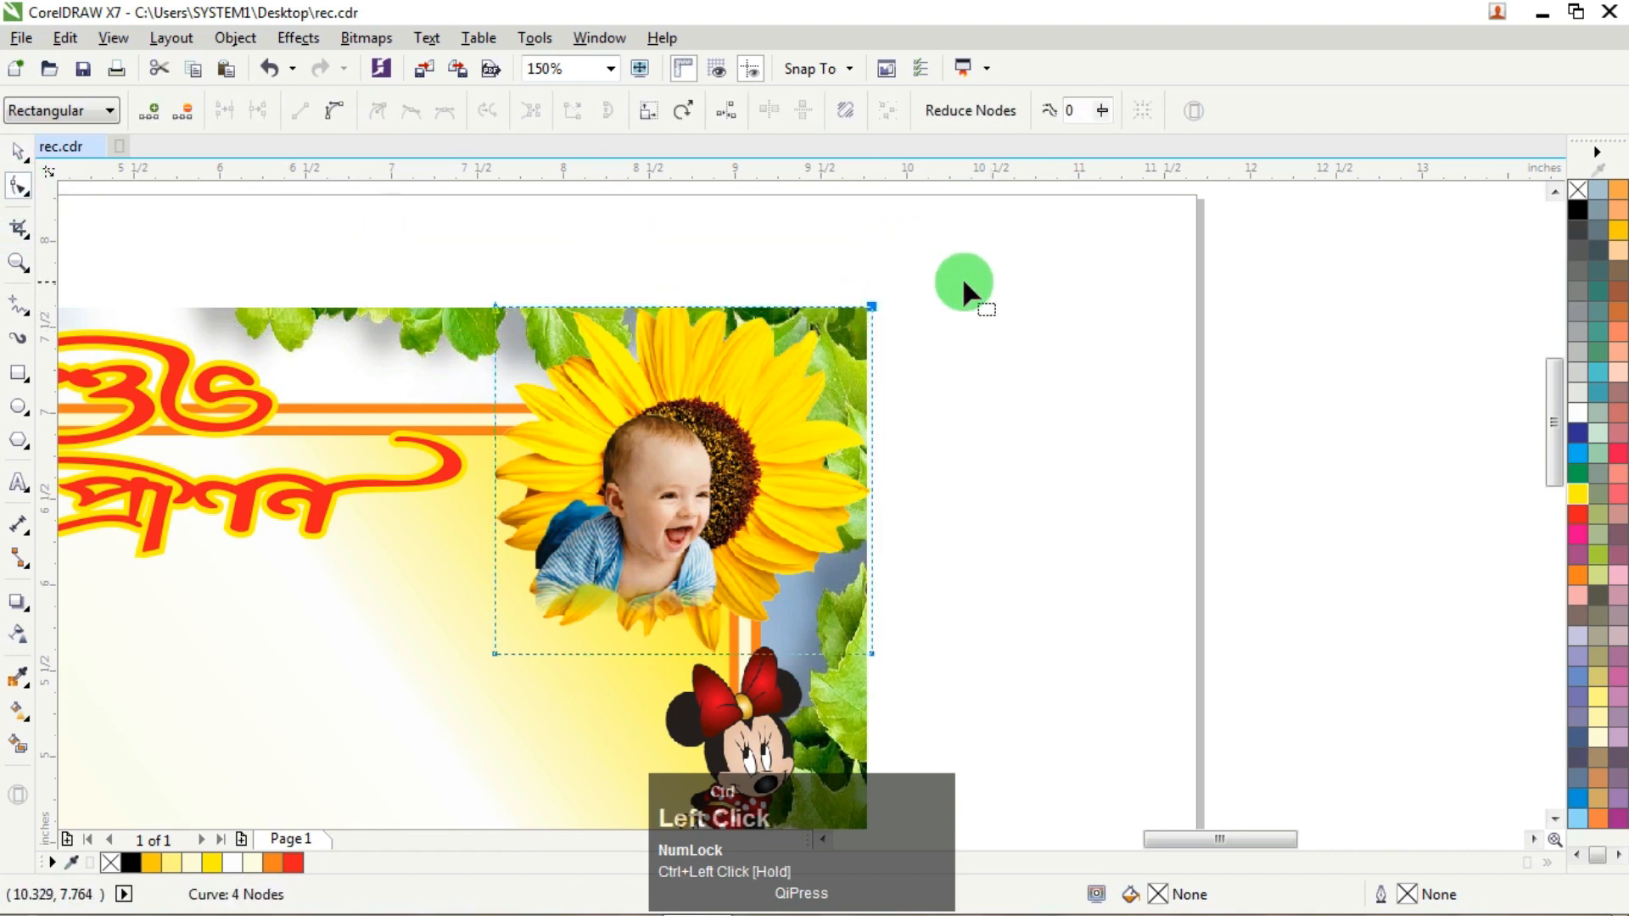
pyautogui.moveTo(877, 654); pyautogui.dragTo(870, 649)
pyautogui.click(12, 155)
pyautogui.click(681, 480)
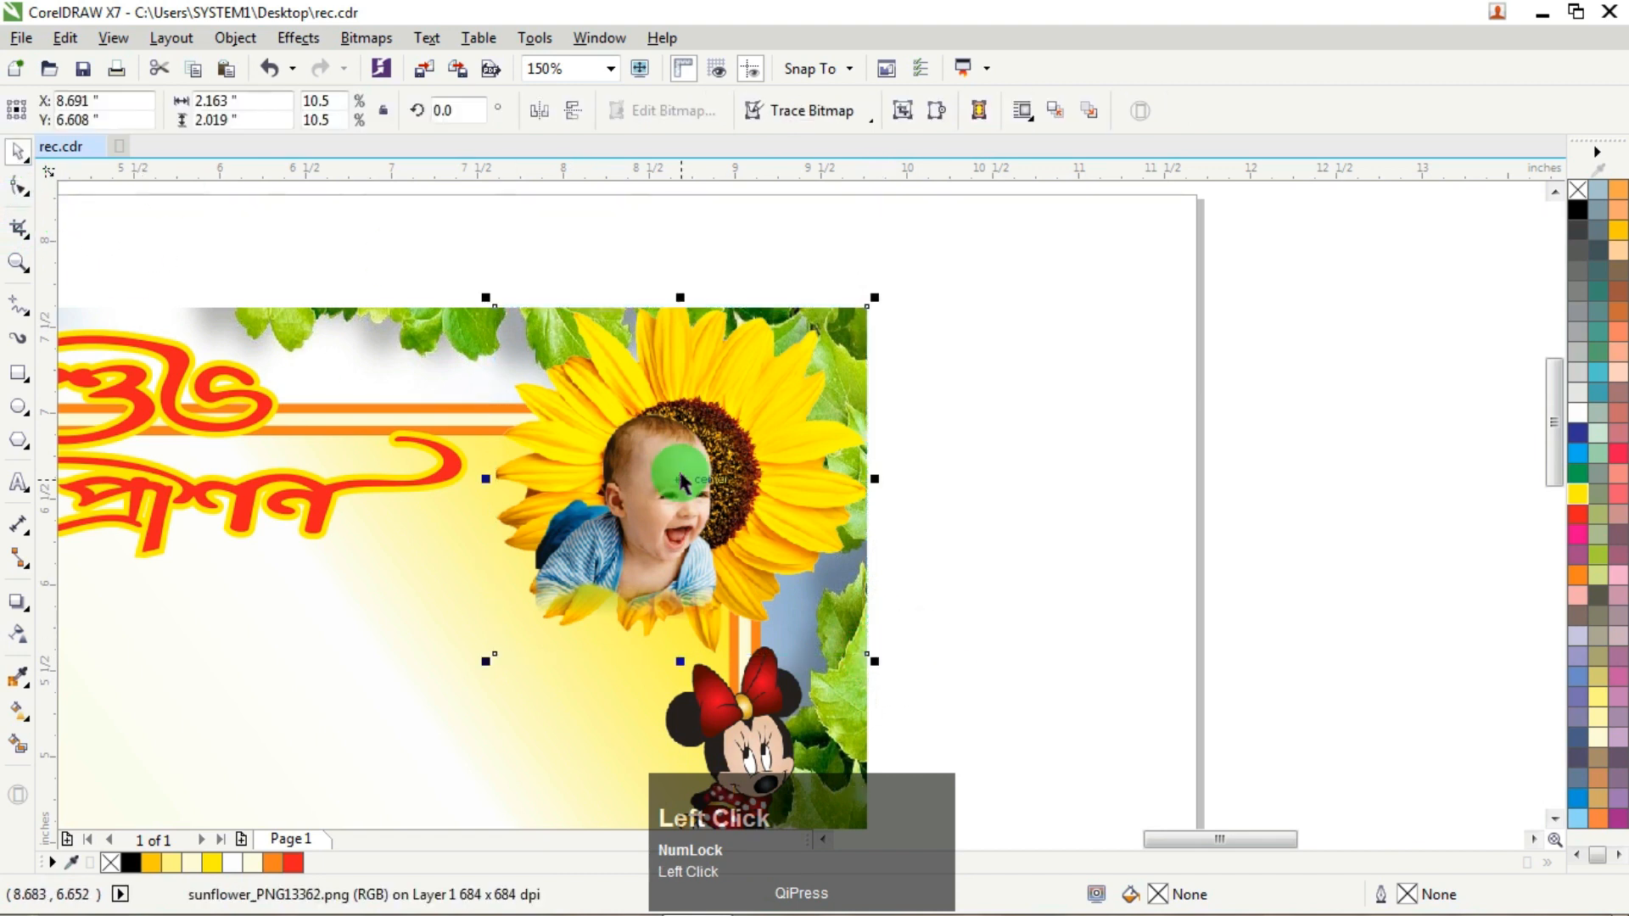
pyautogui.click(1232, 461)
# Step: Enlarge the baby photo again and position it over the sunflower's center with its faded base on the lower petals
pyautogui.moveTo(683, 483); pyautogui.dragTo(713, 464)
pyautogui.moveTo(699, 470); pyautogui.dragTo(702, 435)
pyautogui.moveTo(559, 623); pyautogui.dragTo(508, 682)
pyautogui.moveTo(683, 480); pyautogui.dragTo(706, 471)
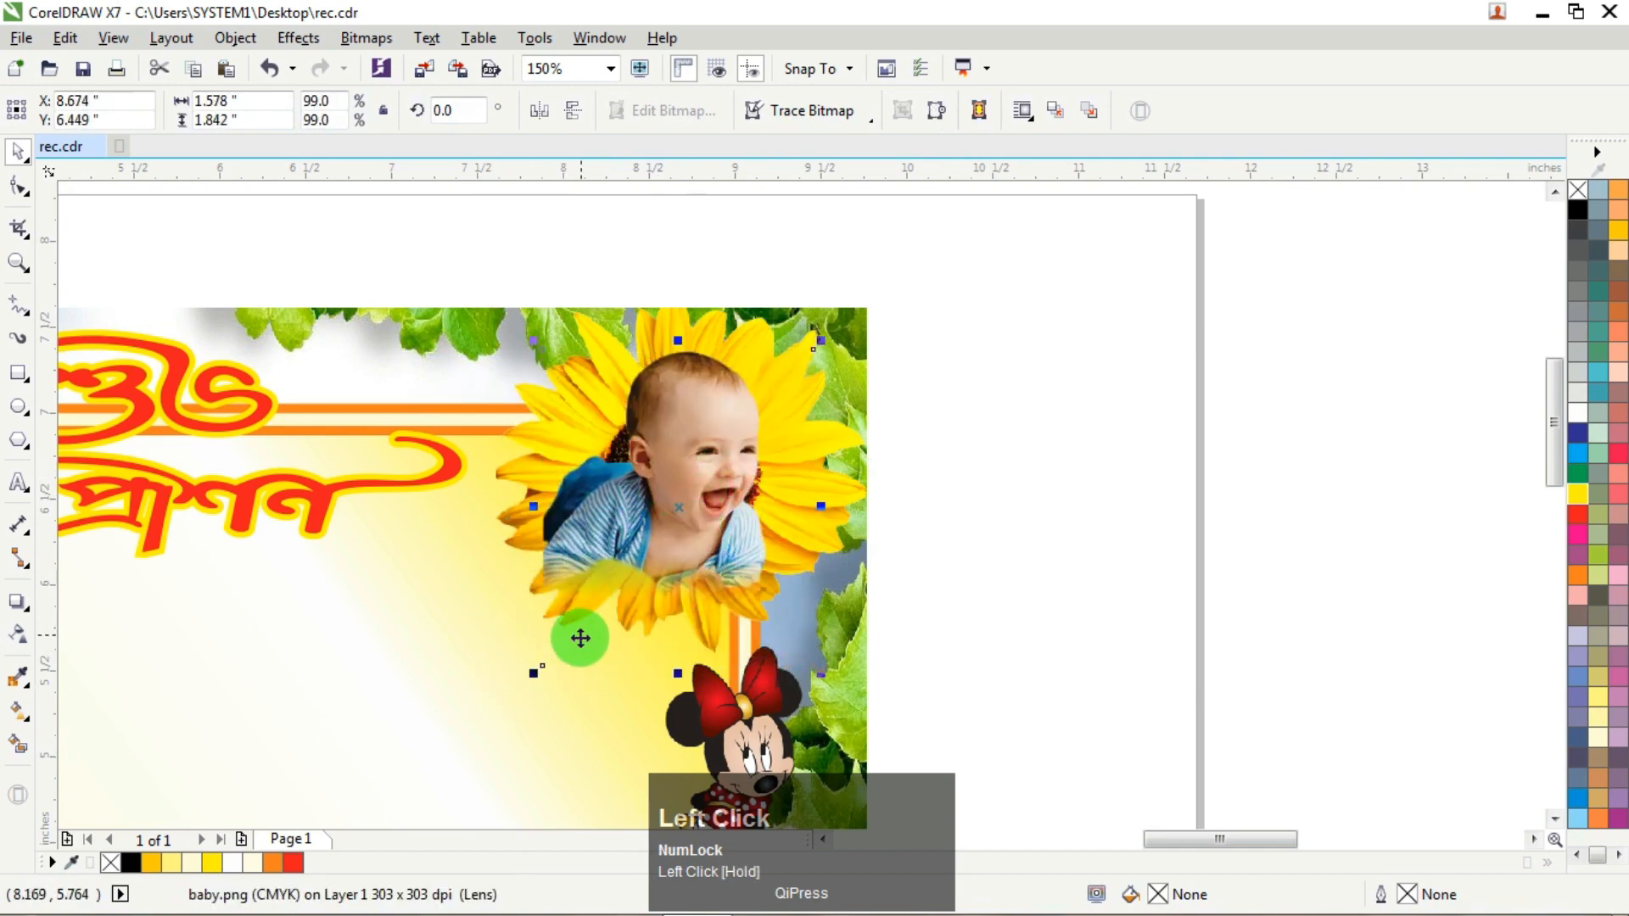
pyautogui.moveTo(531, 676); pyautogui.dragTo(505, 694)
pyautogui.moveTo(648, 491); pyautogui.dragTo(714, 459)
pyautogui.click(1012, 509)
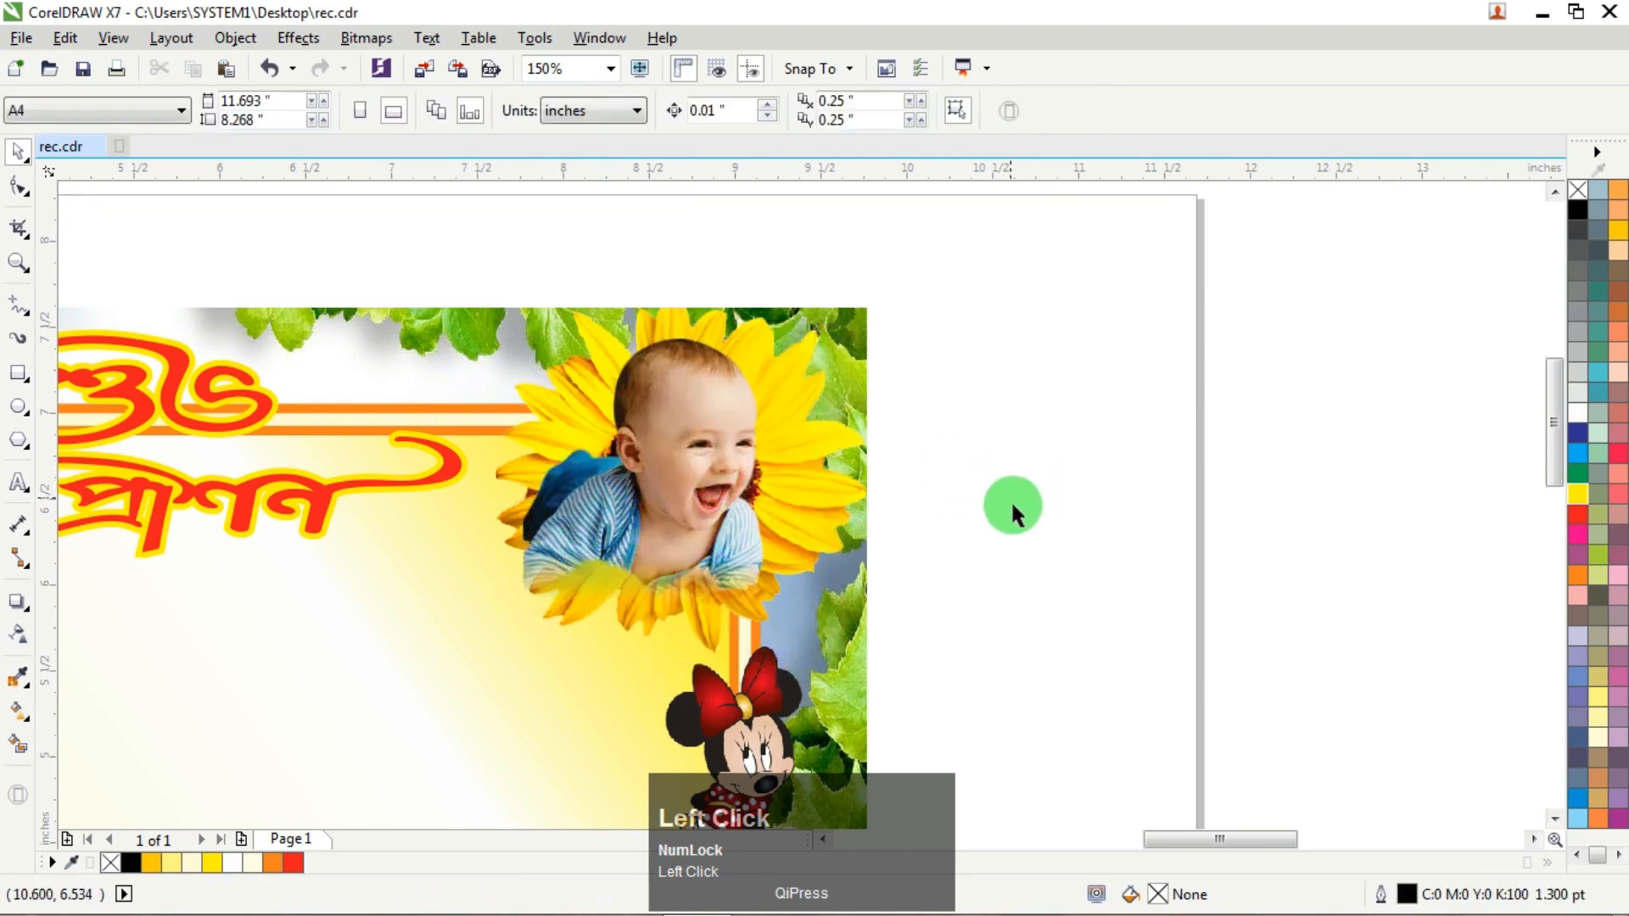
pyautogui.scroll(-2, 1012, 506)
pyautogui.scroll(-2, 983, 513)
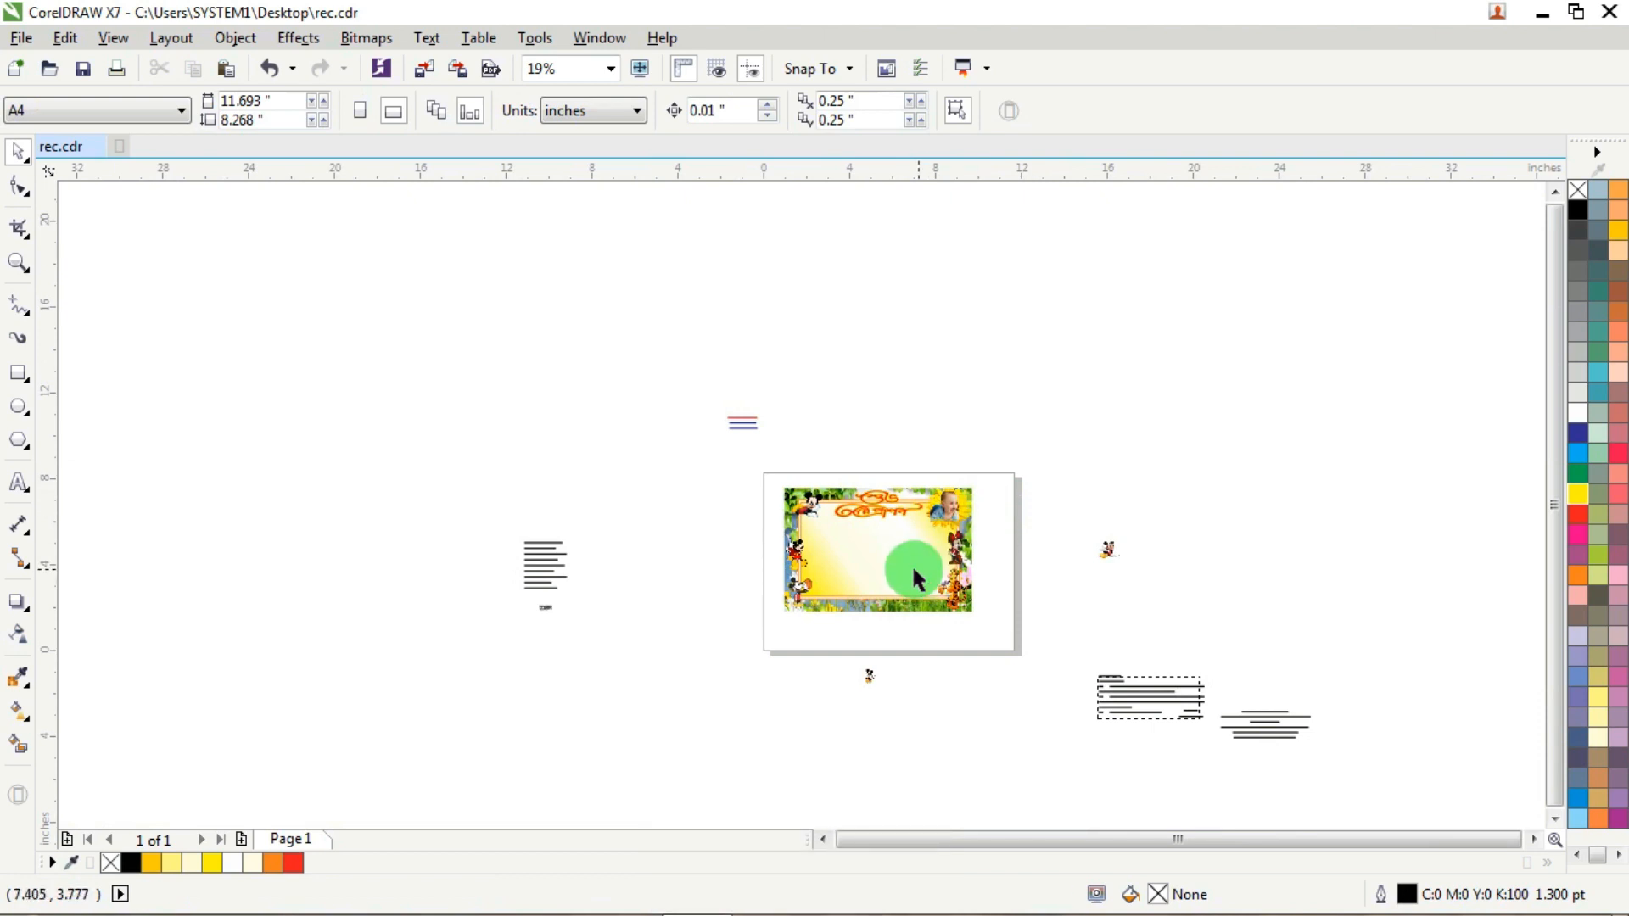
pyautogui.scroll(1, 912, 562)
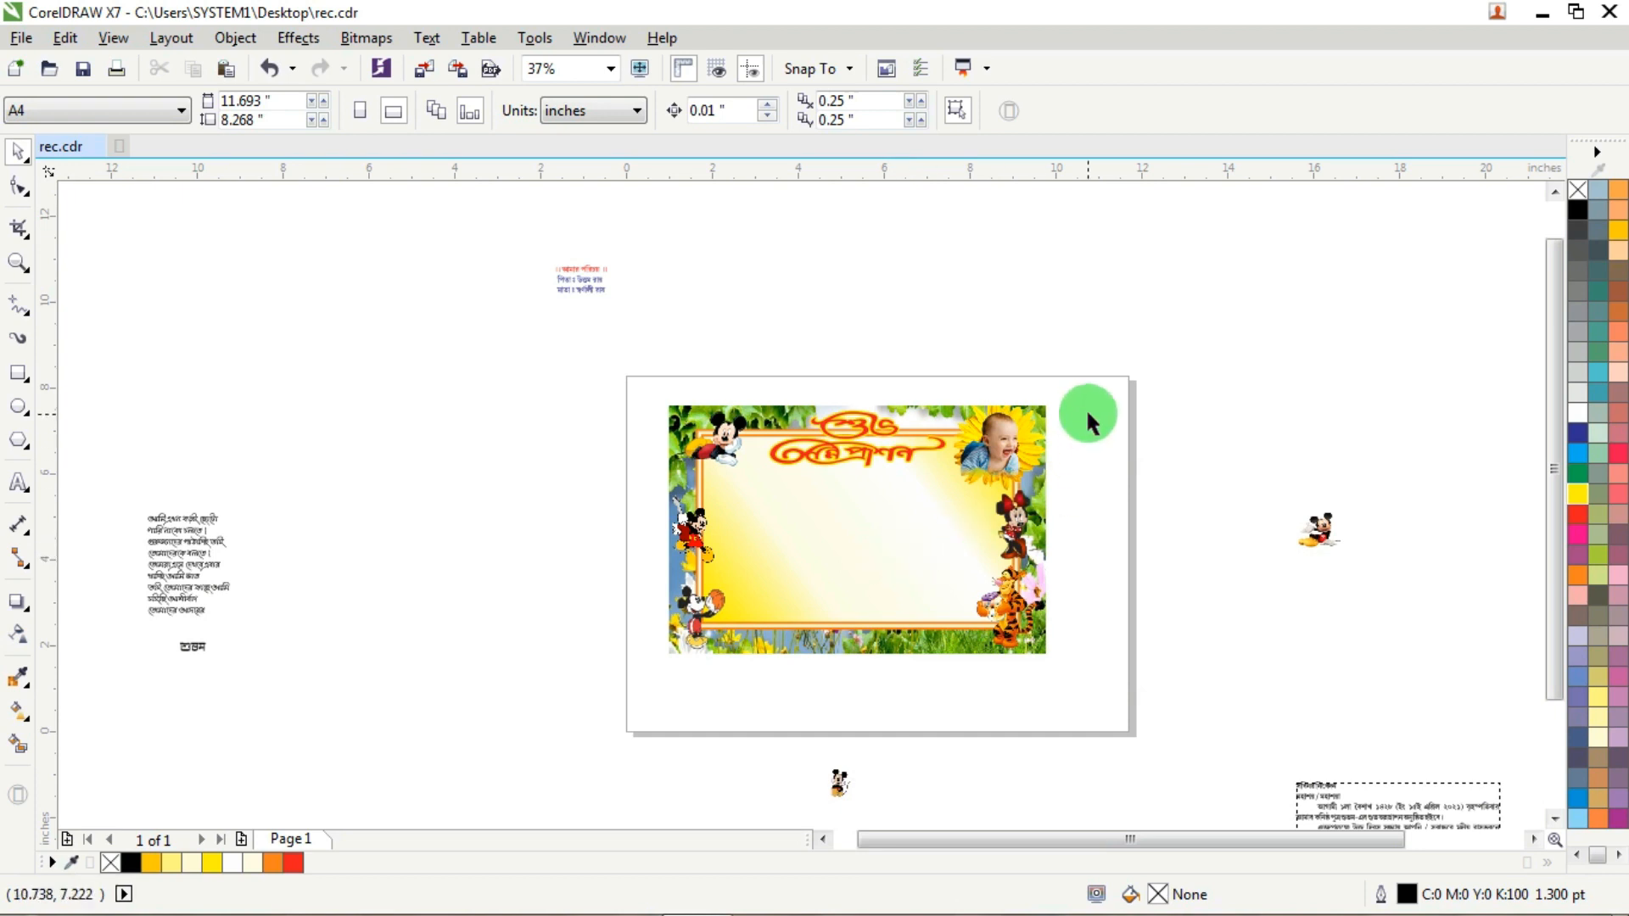
# Step: Move the grouped parents' introduction text from above the page onto the yellow panel, just below the reclining Mickey at its upper-left
pyautogui.click(1101, 363)
pyautogui.scroll(1, 861, 601)
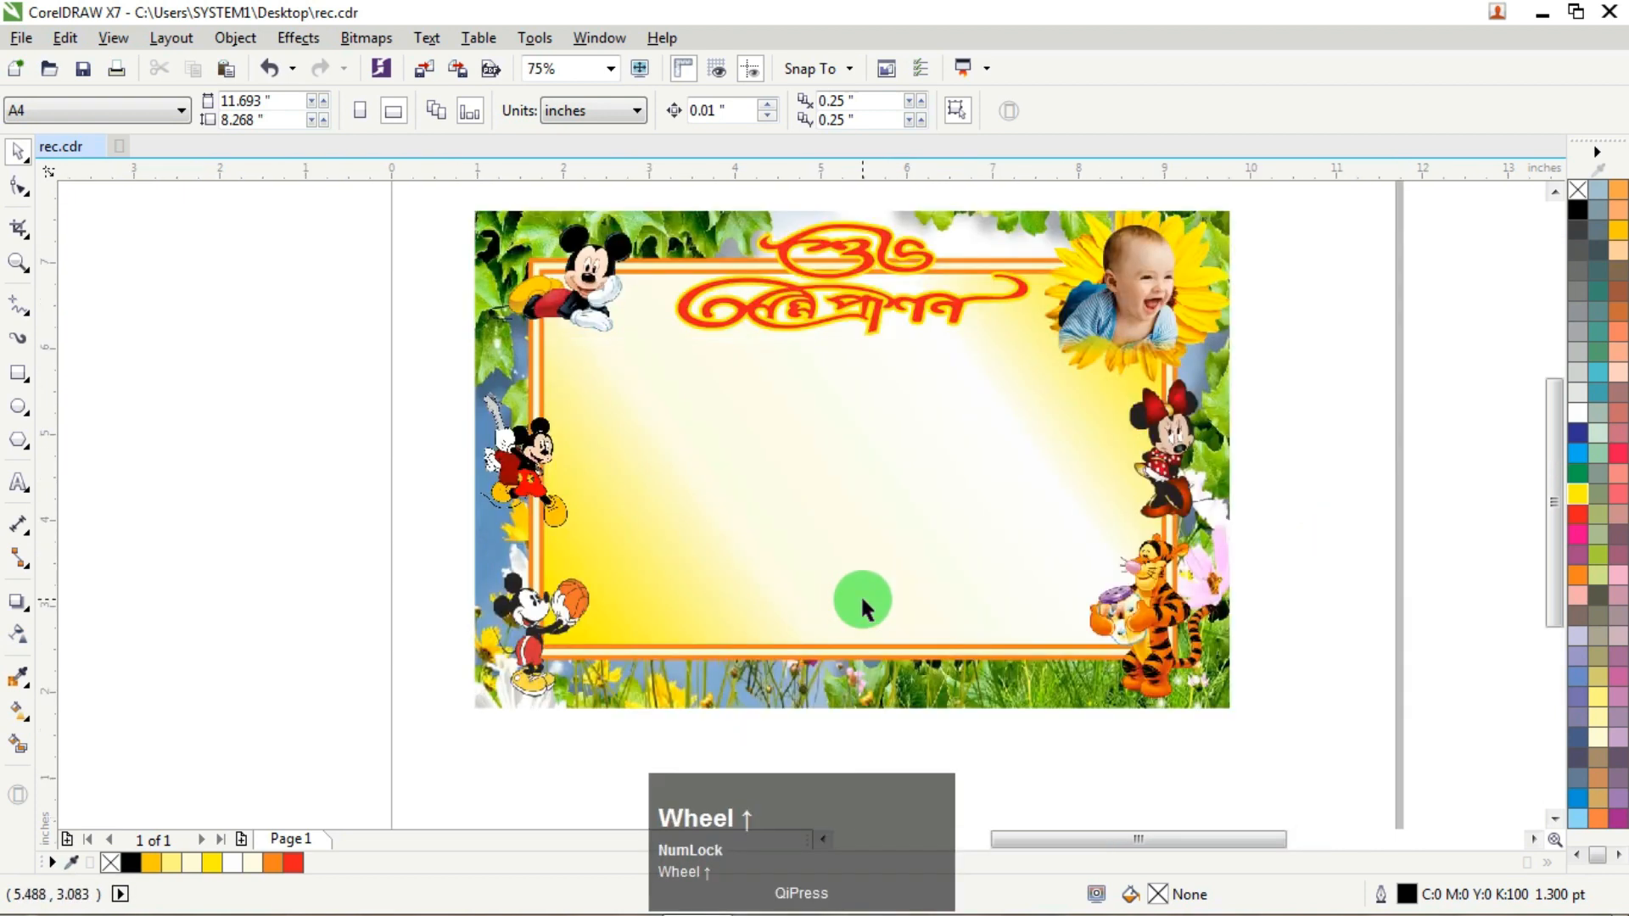
pyautogui.scroll(-2, 860, 594)
pyautogui.scroll(1, 858, 543)
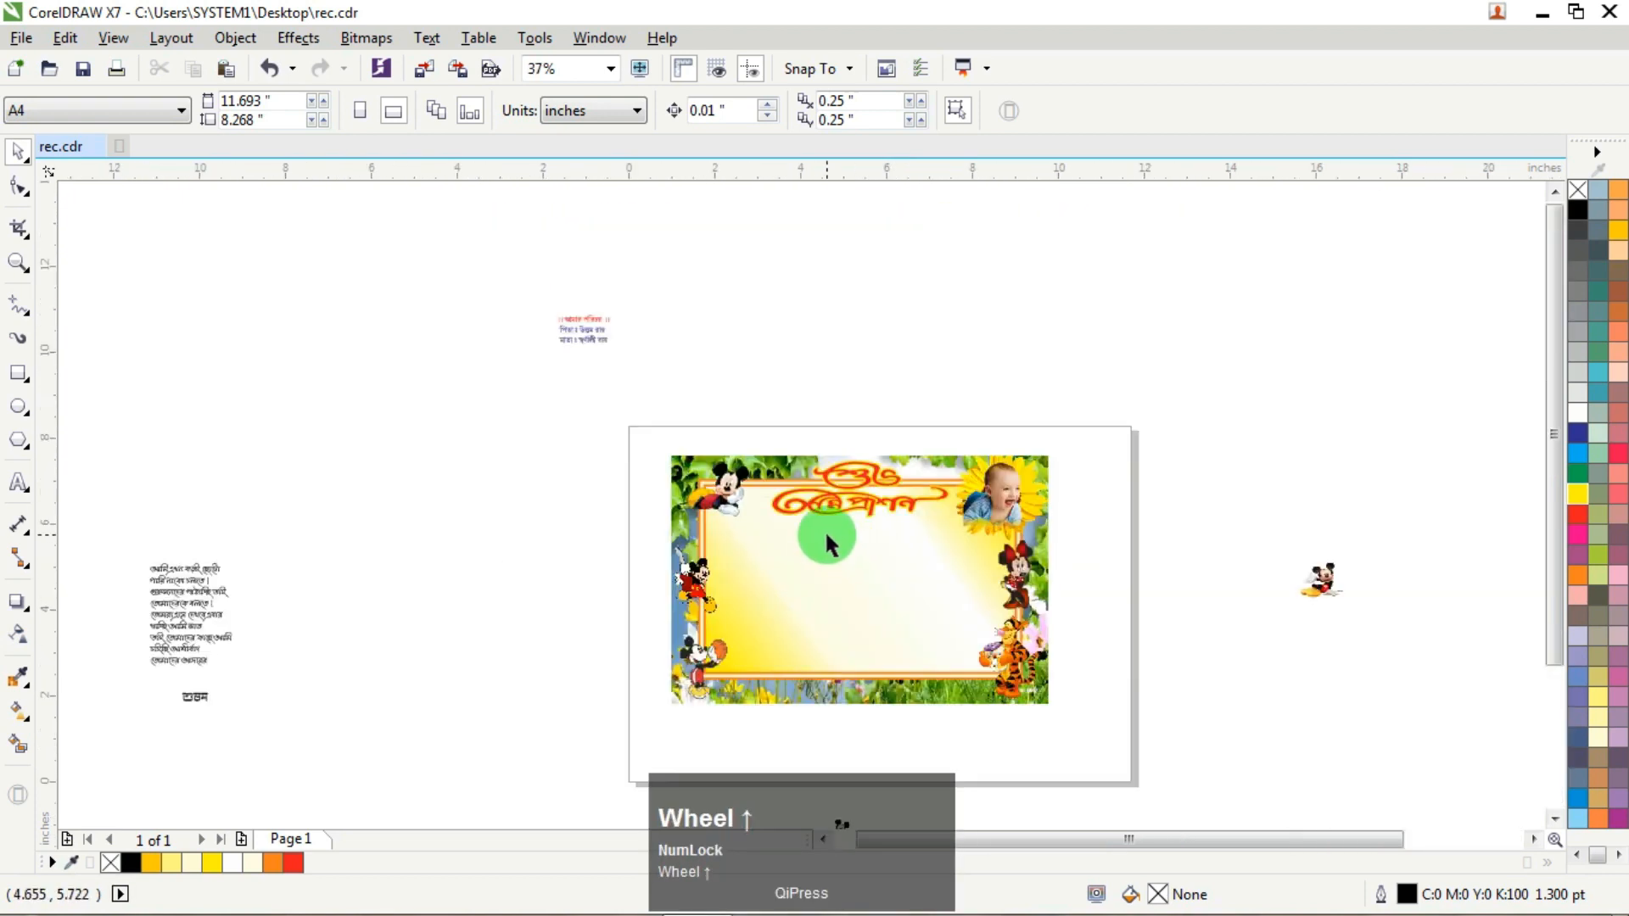
pyautogui.moveTo(513, 254); pyautogui.dragTo(666, 378)
pyautogui.moveTo(582, 334); pyautogui.dragTo(699, 550)
pyautogui.scroll(2, 760, 535)
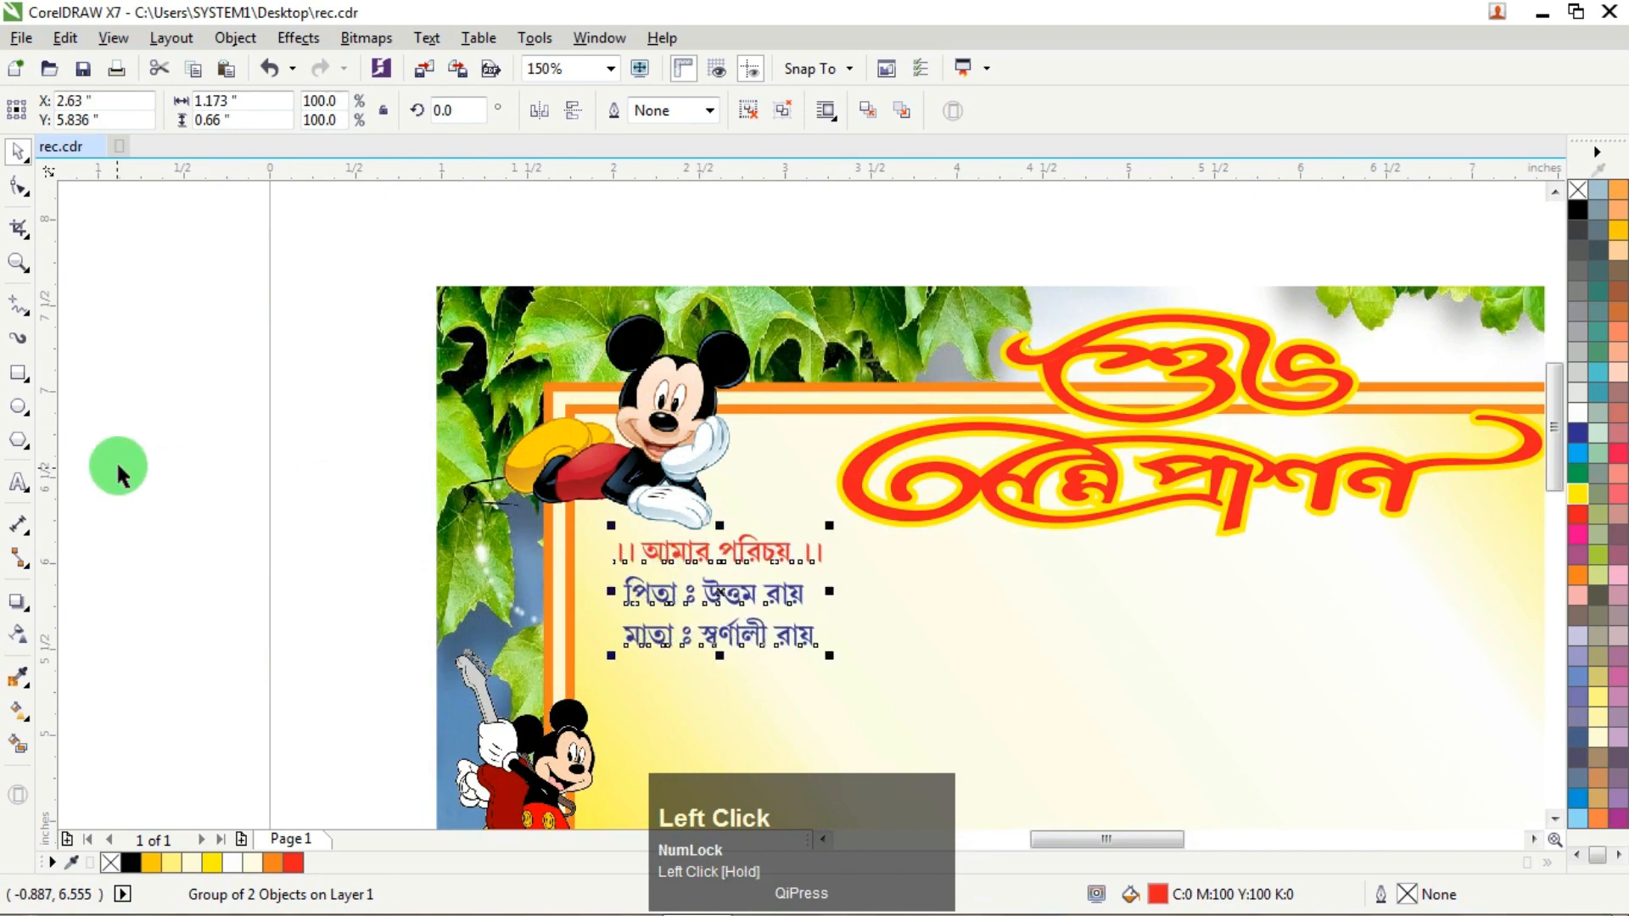
pyautogui.click(119, 468)
# Step: Place the poem on the panel's left side below the parents' text, and bring the baby's name near the card's lower-left corner
pyautogui.scroll(-4, 174, 469)
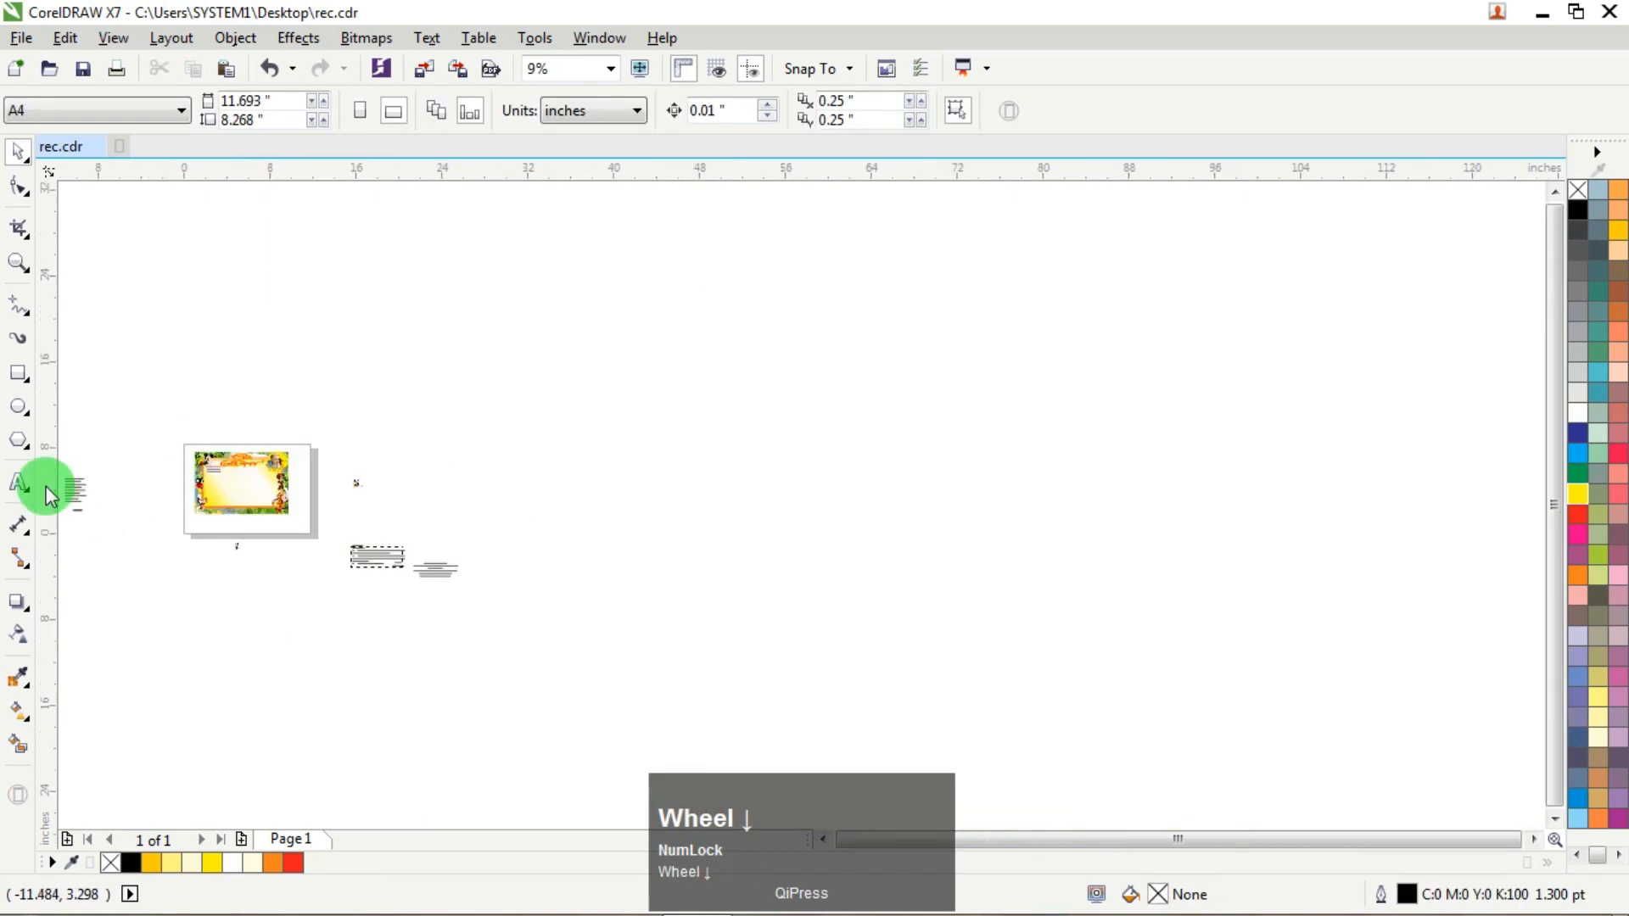
pyautogui.scroll(1, 72, 498)
pyautogui.click(76, 487)
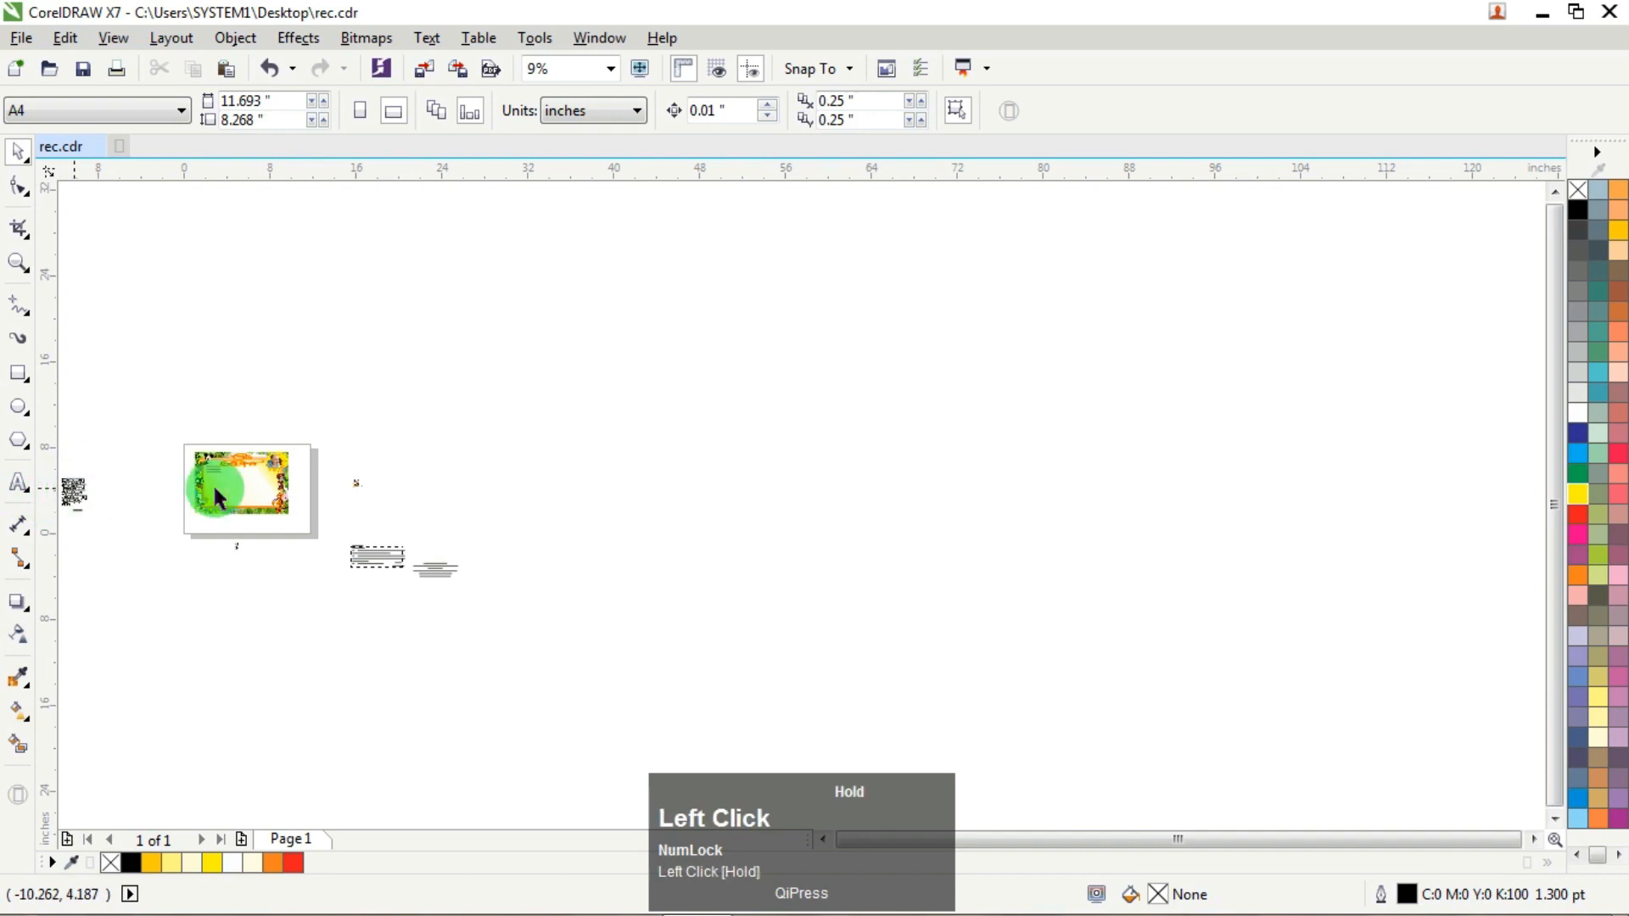
pyautogui.scroll(1, 75, 489)
pyautogui.click(146, 556)
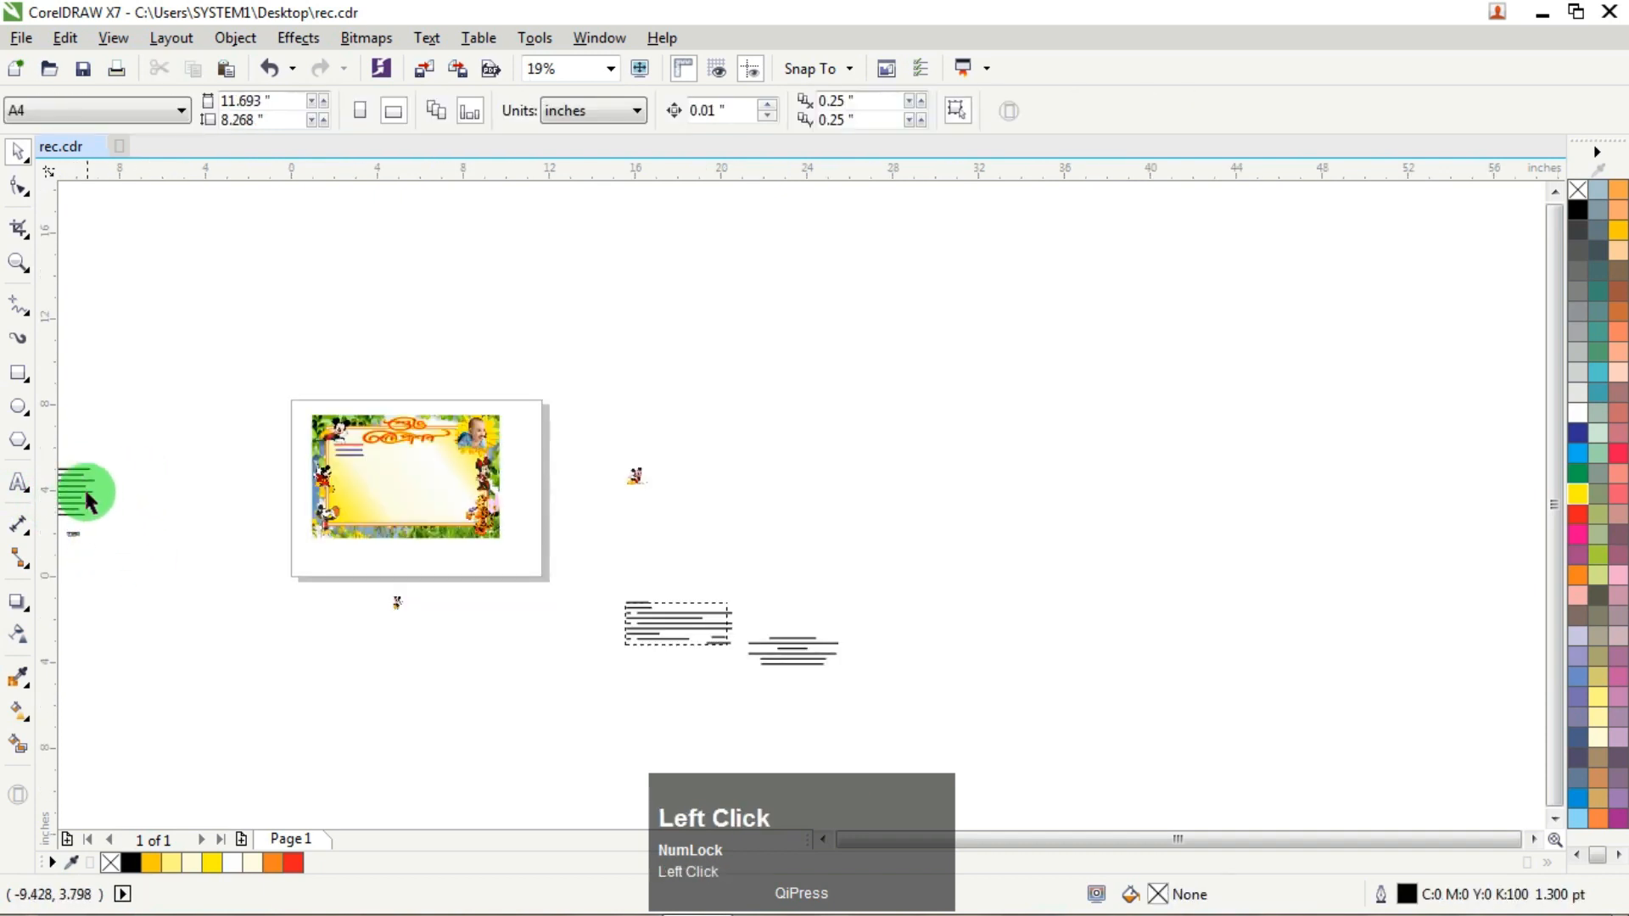
pyautogui.moveTo(83, 489); pyautogui.dragTo(367, 501)
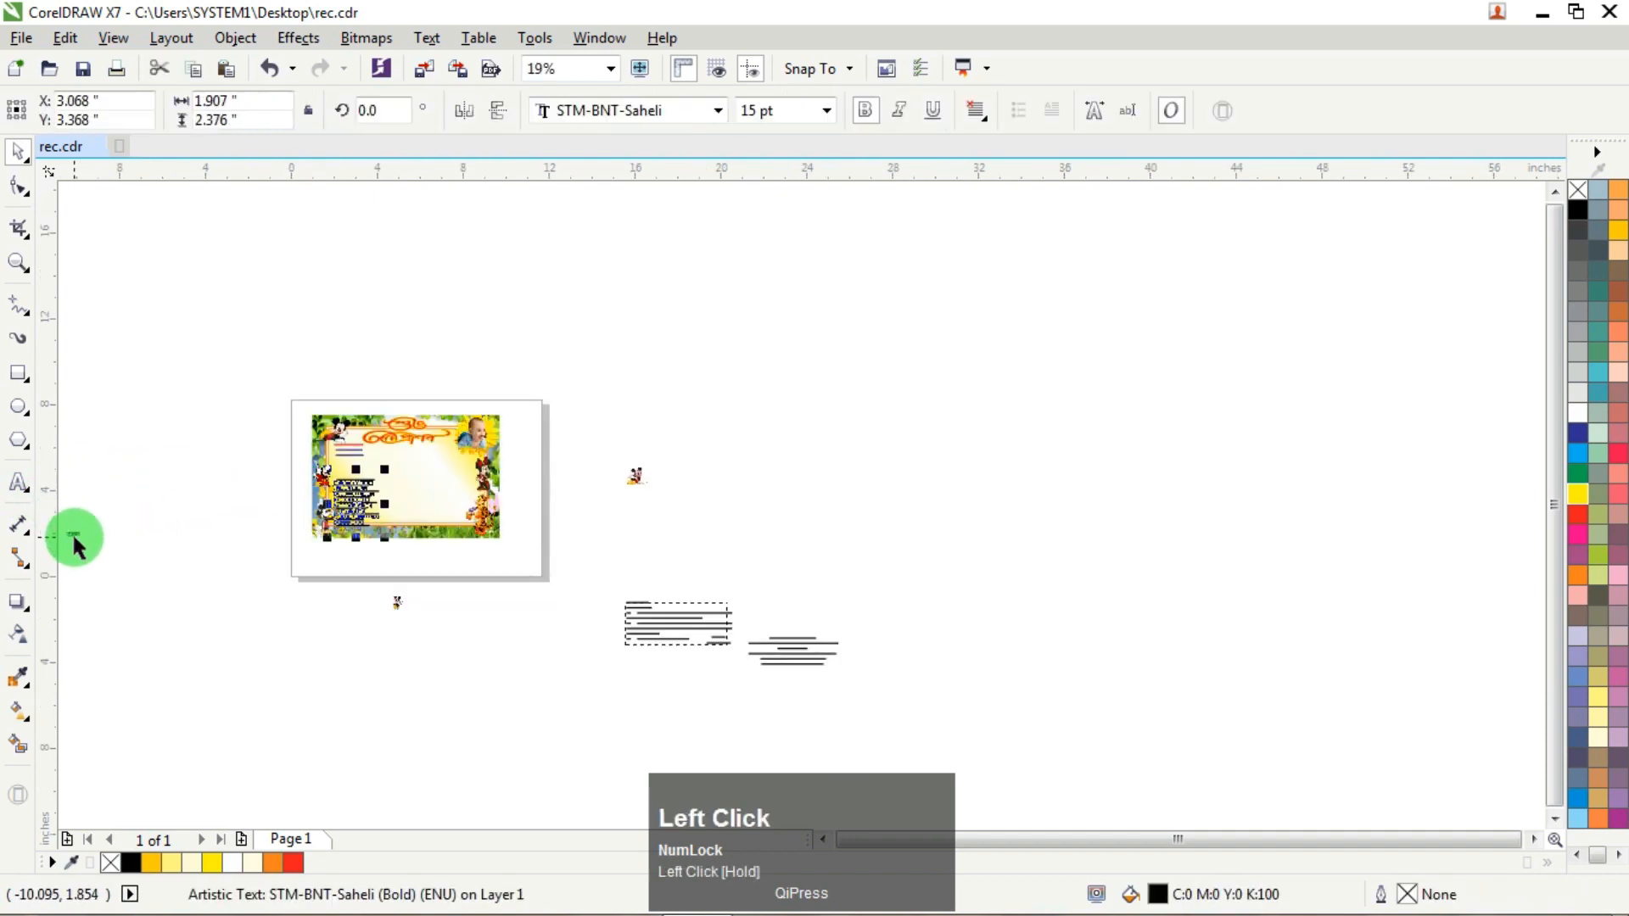
pyautogui.moveTo(73, 534); pyautogui.dragTo(285, 550)
pyautogui.scroll(2, 336, 463)
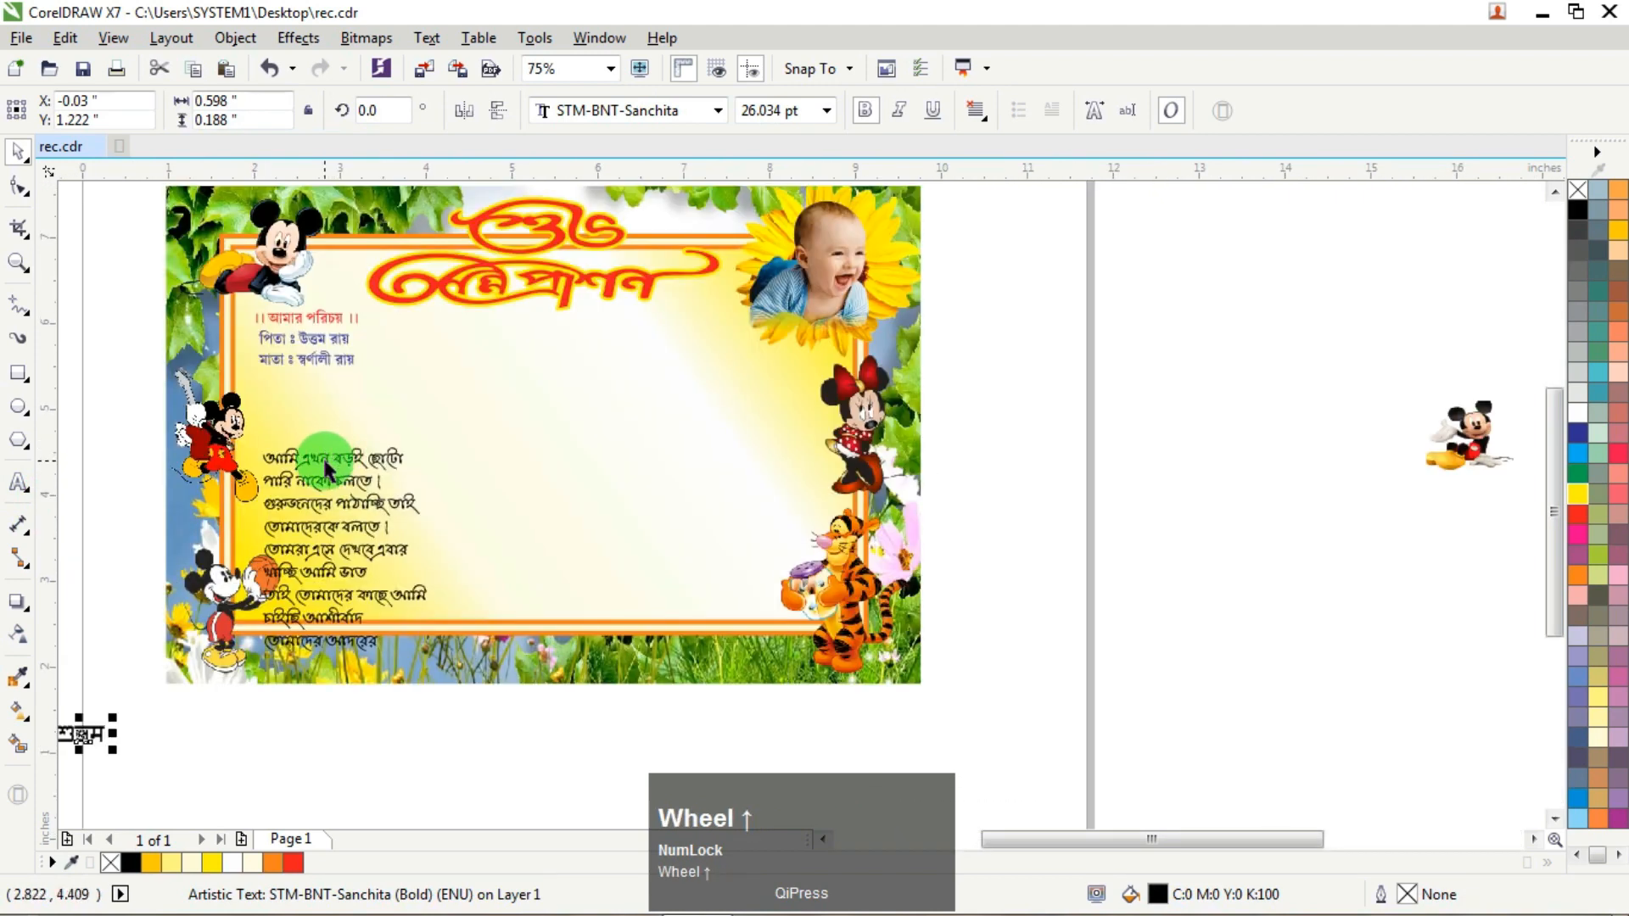
pyautogui.moveTo(327, 467); pyautogui.dragTo(335, 389)
# Step: Shrink the Mickey with the basketball to about 1.017 × 1.326 inches and shift it toward the card's lower-left corner, clear of the poem
pyautogui.scroll(2, 221, 623)
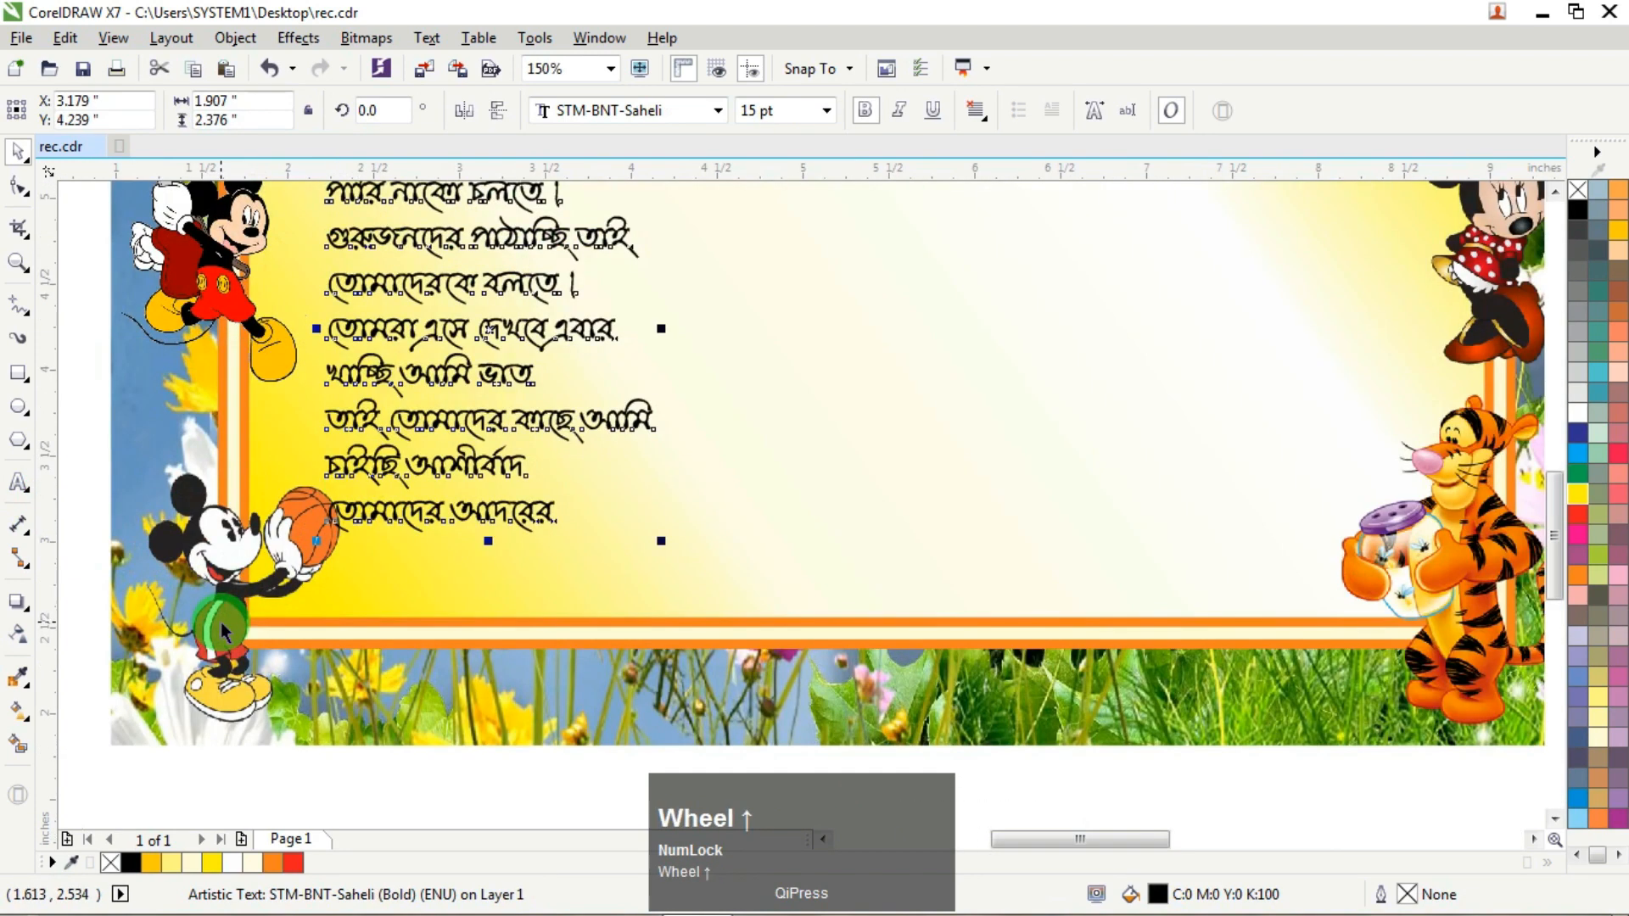
pyautogui.keyDown('ctrl'); pyautogui.click(234, 611); pyautogui.keyUp('ctrl')
pyautogui.moveTo(224, 609); pyautogui.dragTo(202, 609)
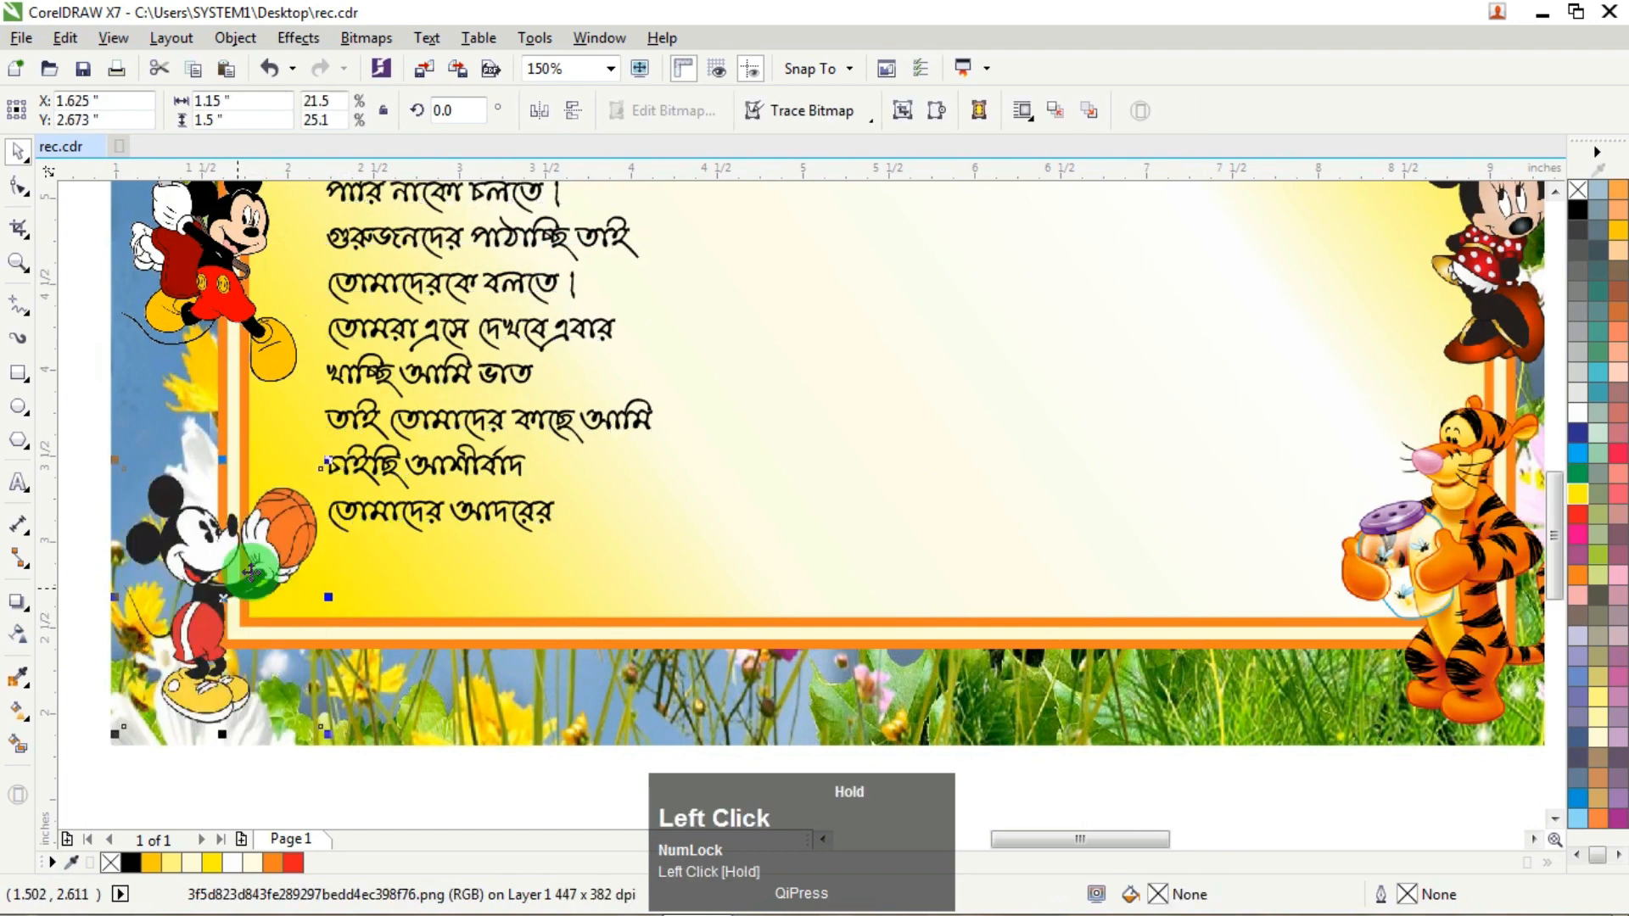
pyautogui.moveTo(327, 465); pyautogui.dragTo(305, 490)
pyautogui.moveTo(218, 576); pyautogui.dragTo(217, 568)
pyautogui.click(300, 604)
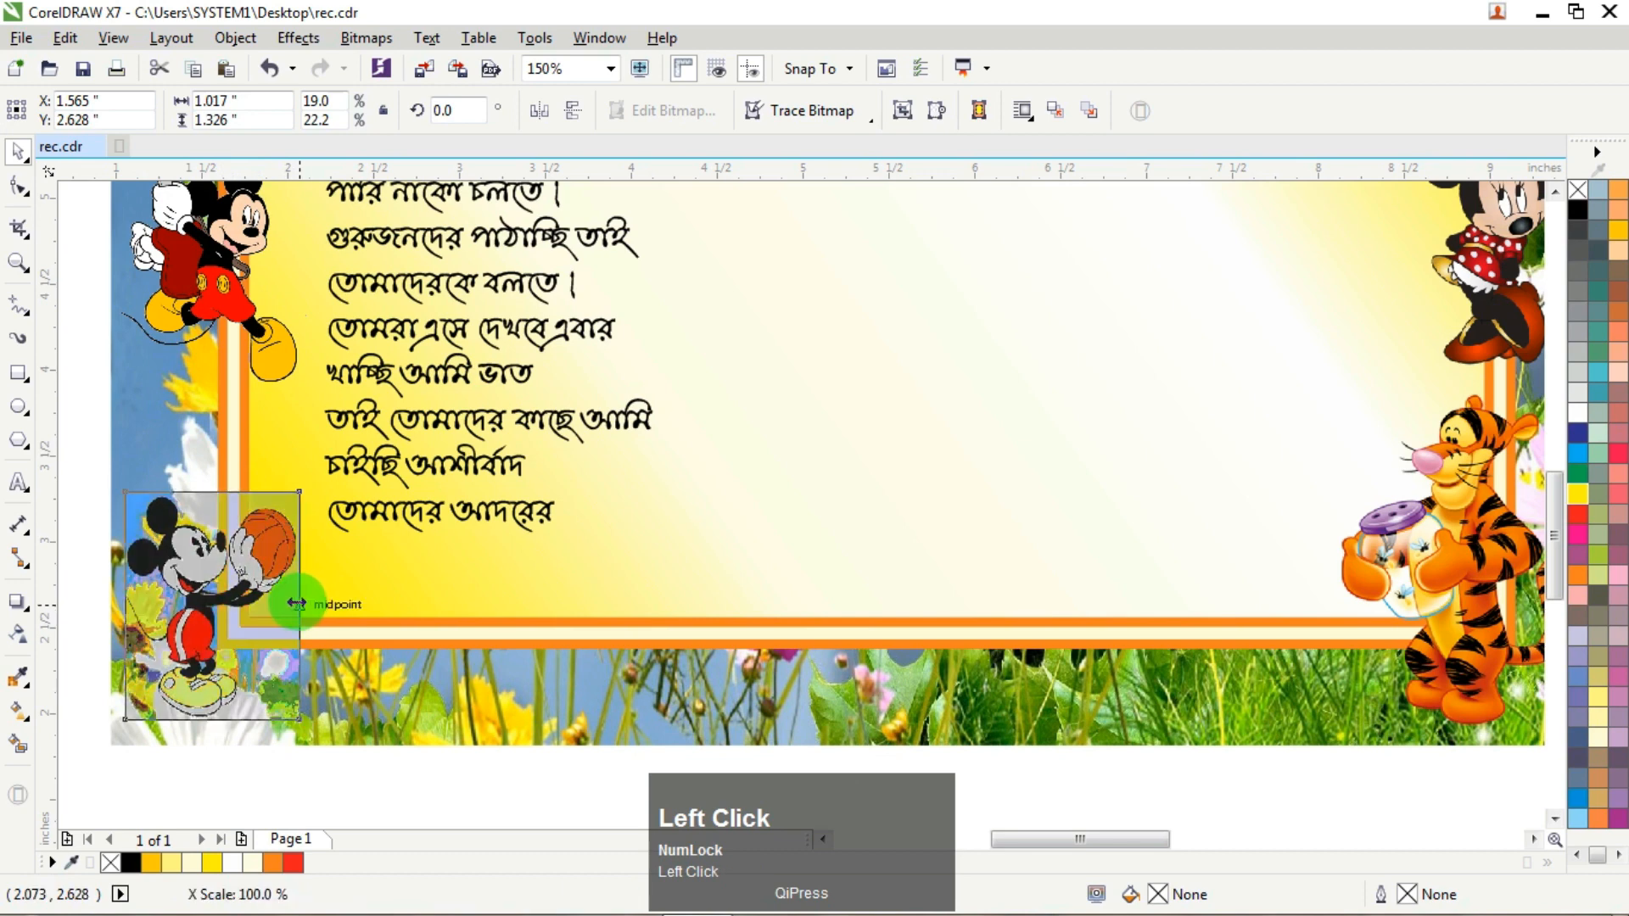
pyautogui.scroll(-2, 304, 599)
pyautogui.scroll(1, 266, 560)
pyautogui.click(182, 480)
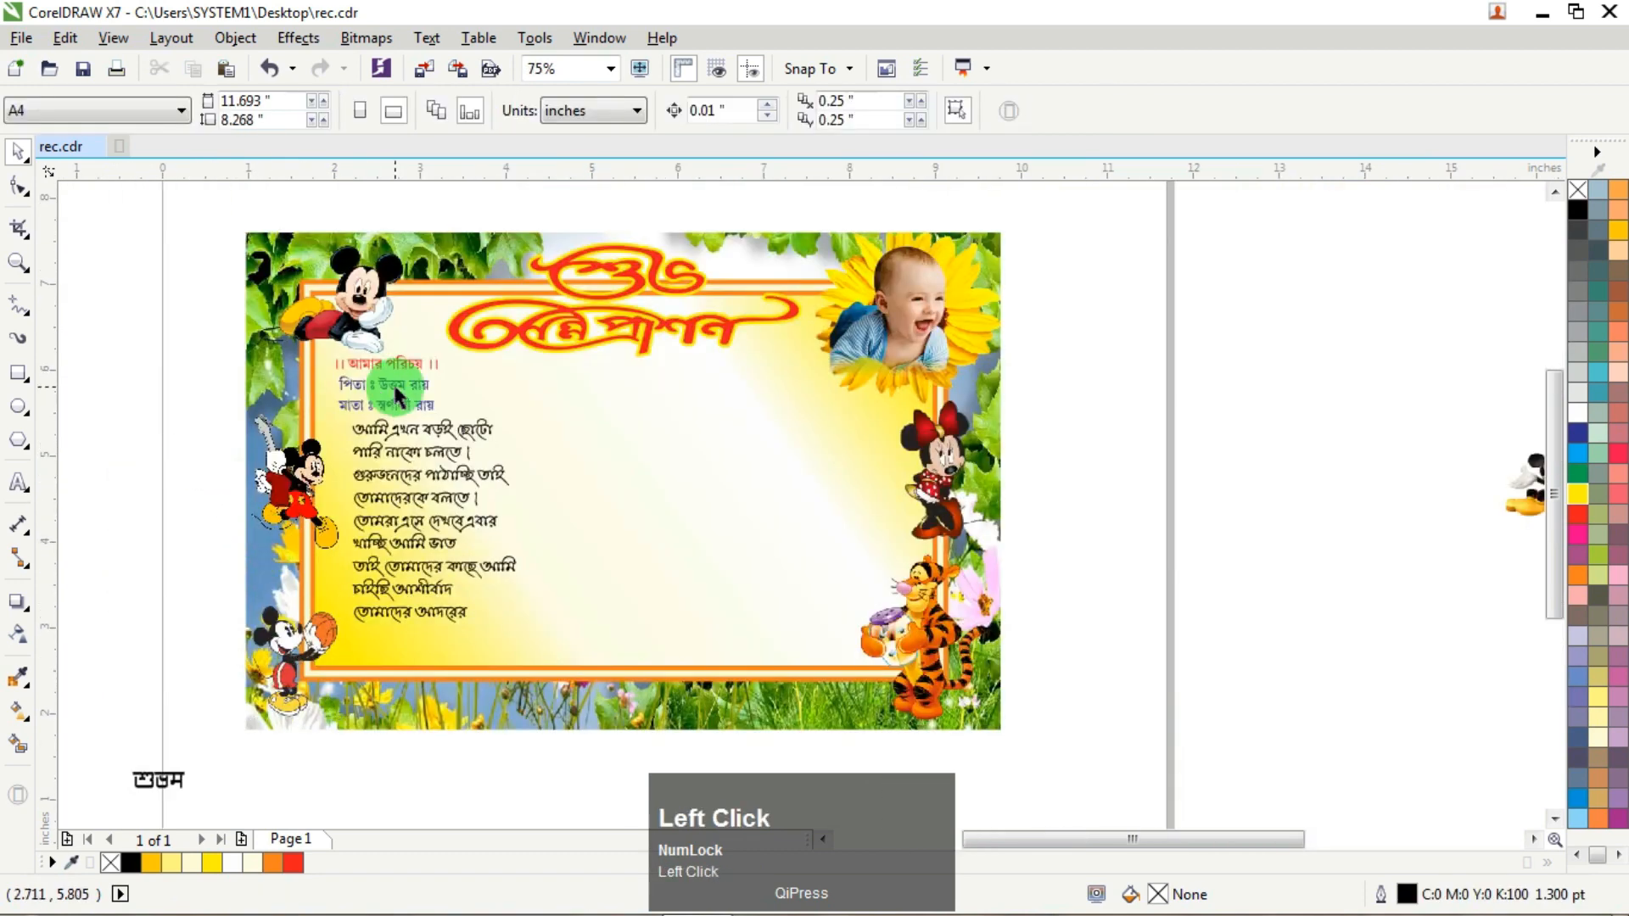
# Step: Align the left edge of the parents' introduction text with the left edge of the poem
pyautogui.click(380, 401)
pyautogui.keyDown('shift'); pyautogui.click(371, 429); pyautogui.keyUp('shift')
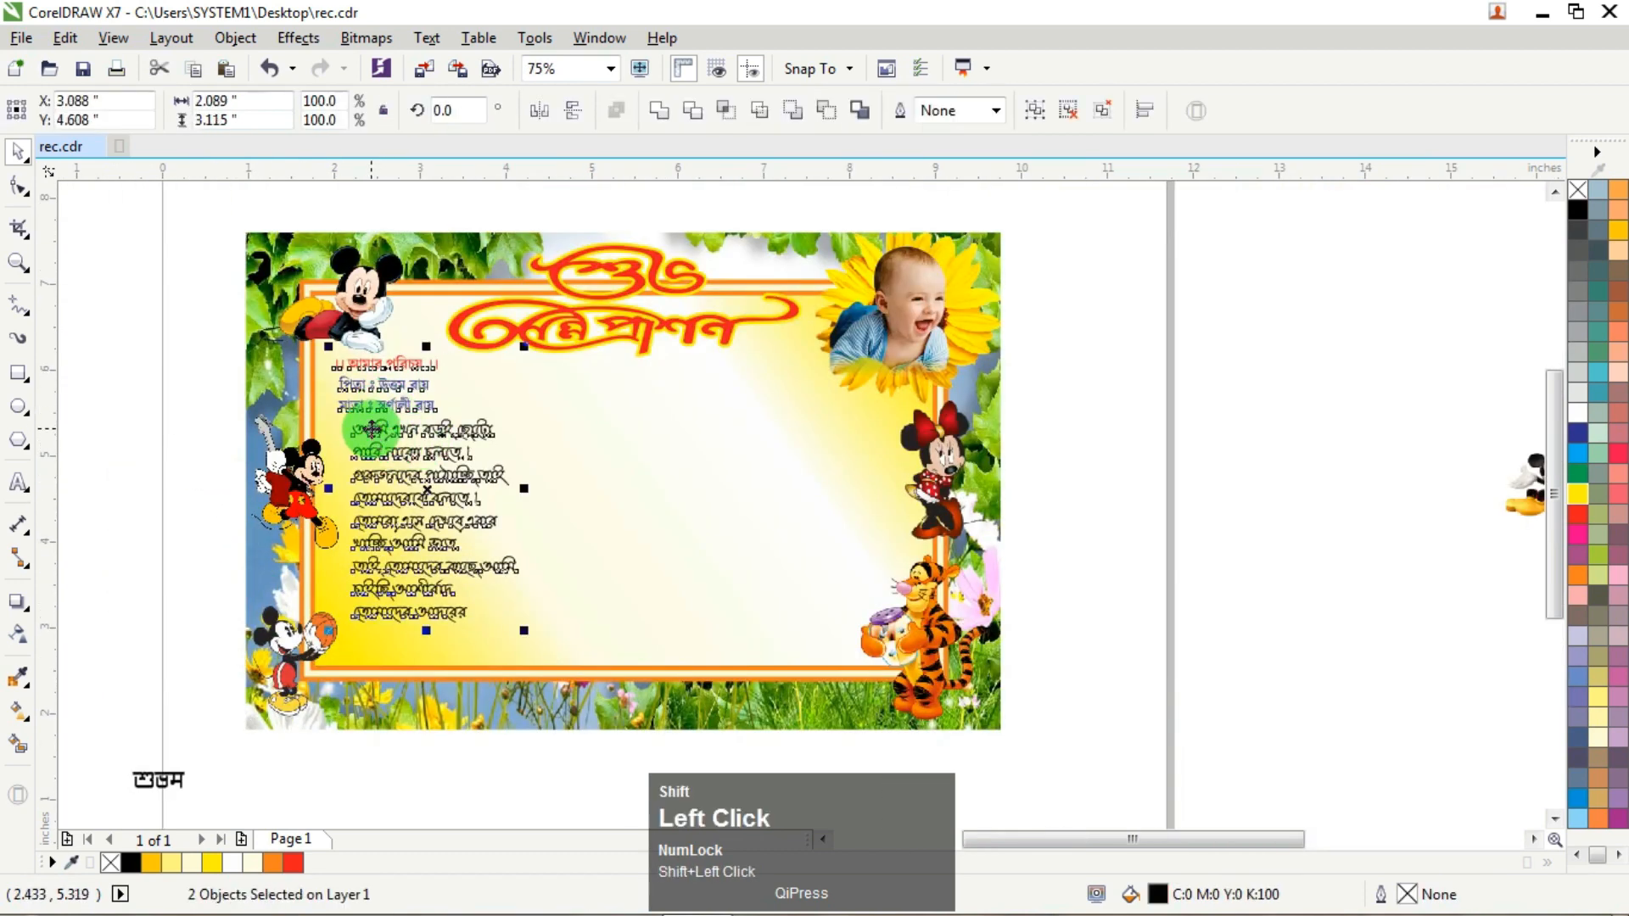
pyautogui.press('l')
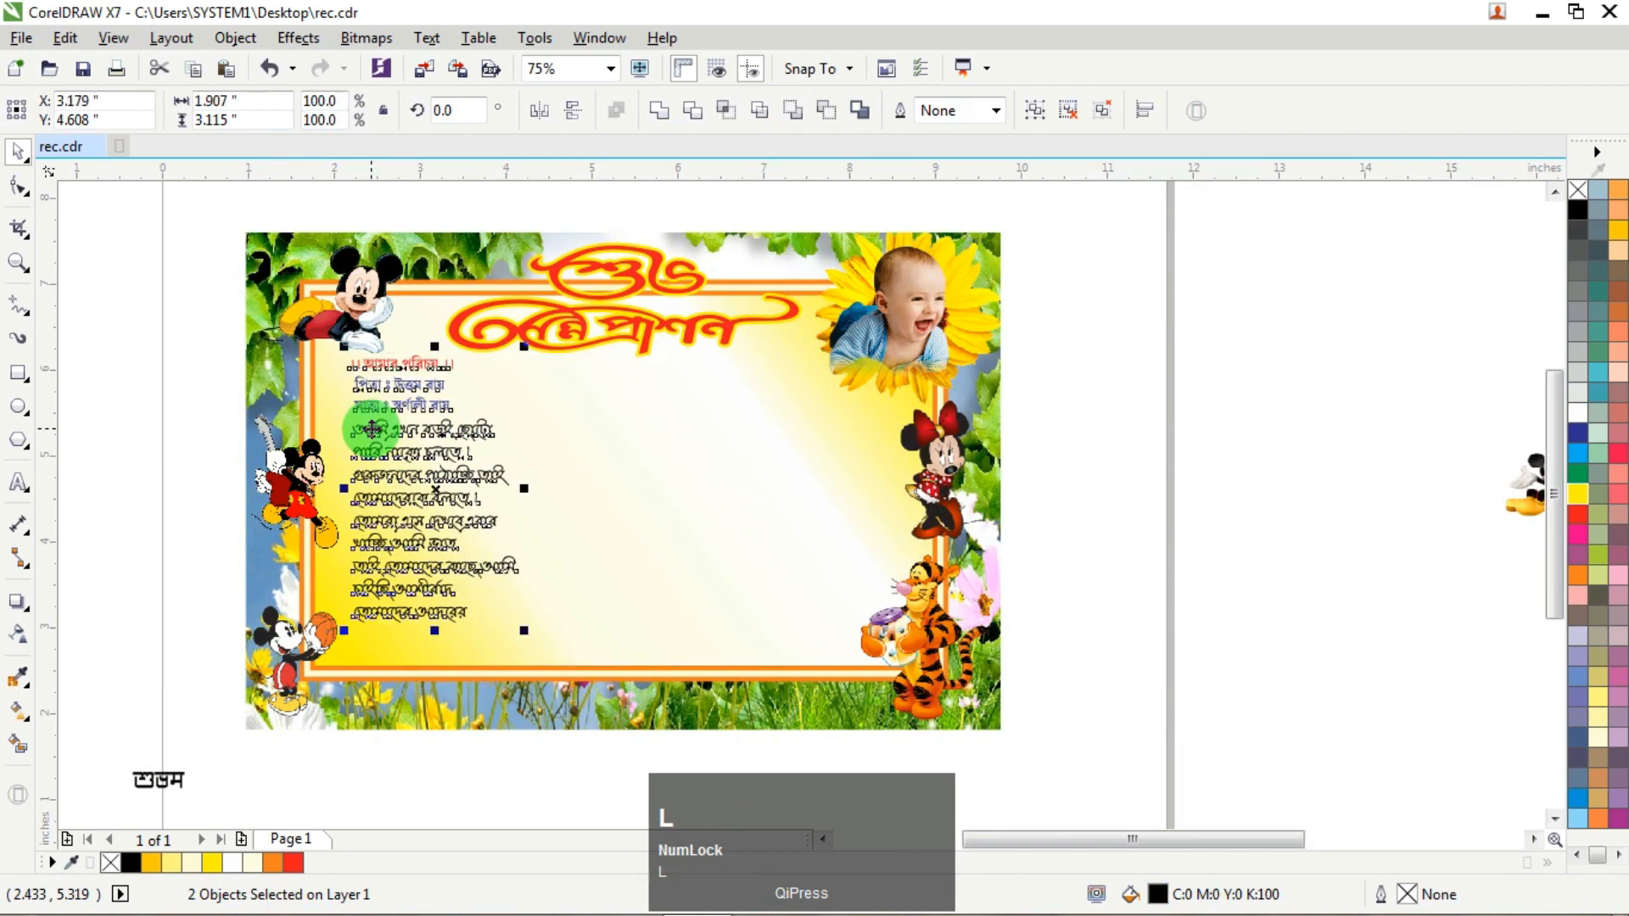
pyautogui.click(429, 465)
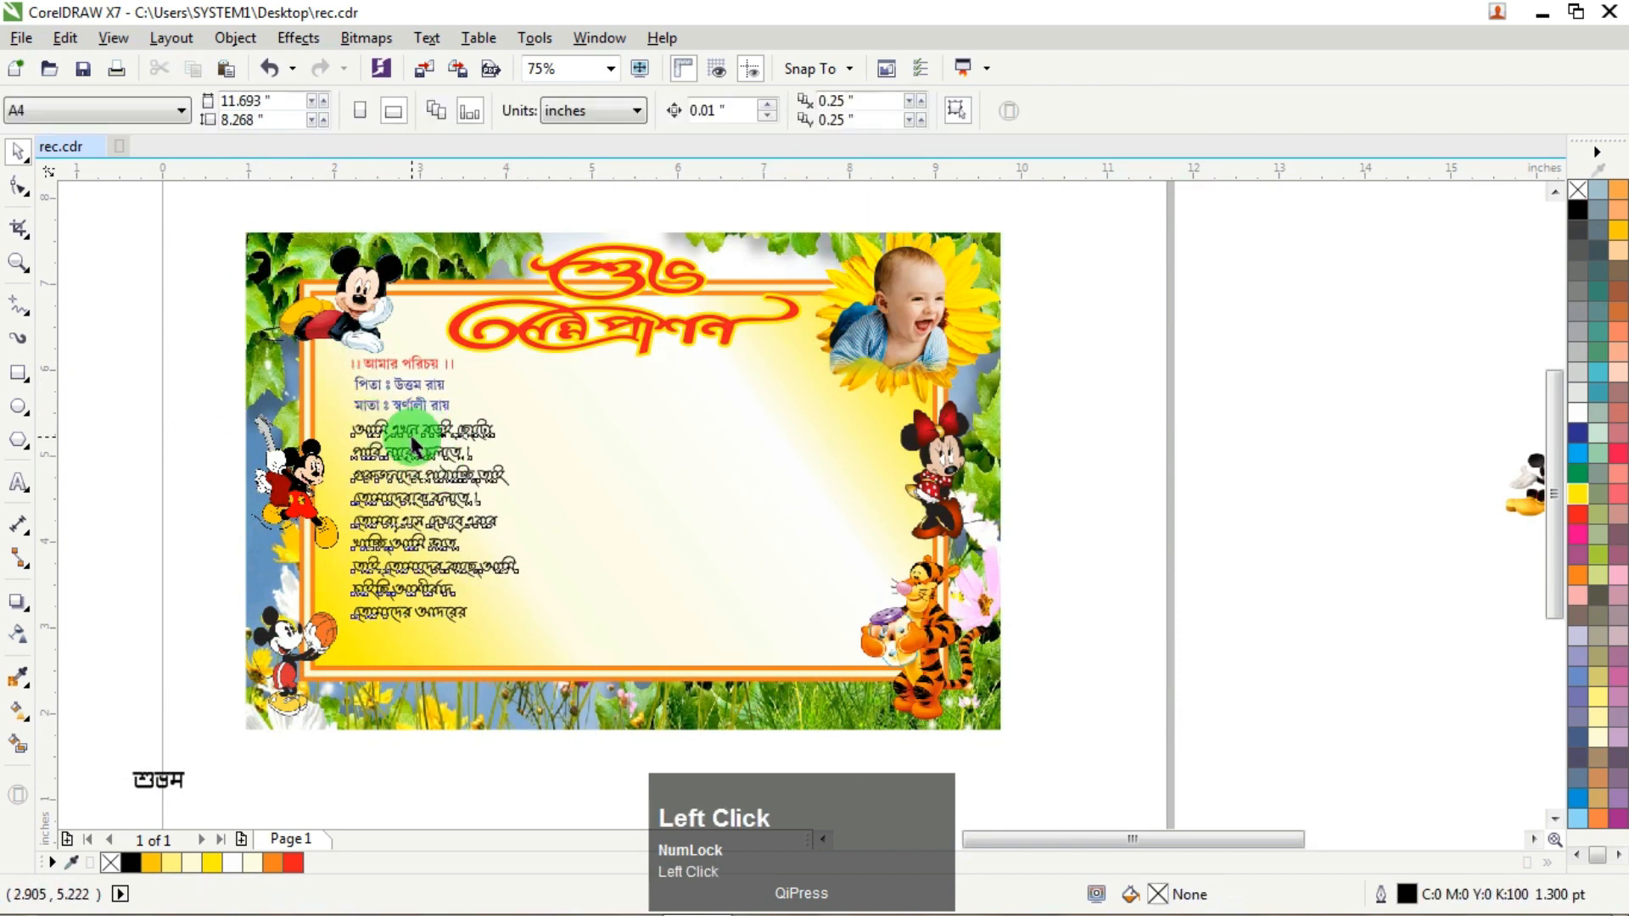
# Step: Nudge the poem down by 0.01 inch and fill its text with red
pyautogui.press('Down')
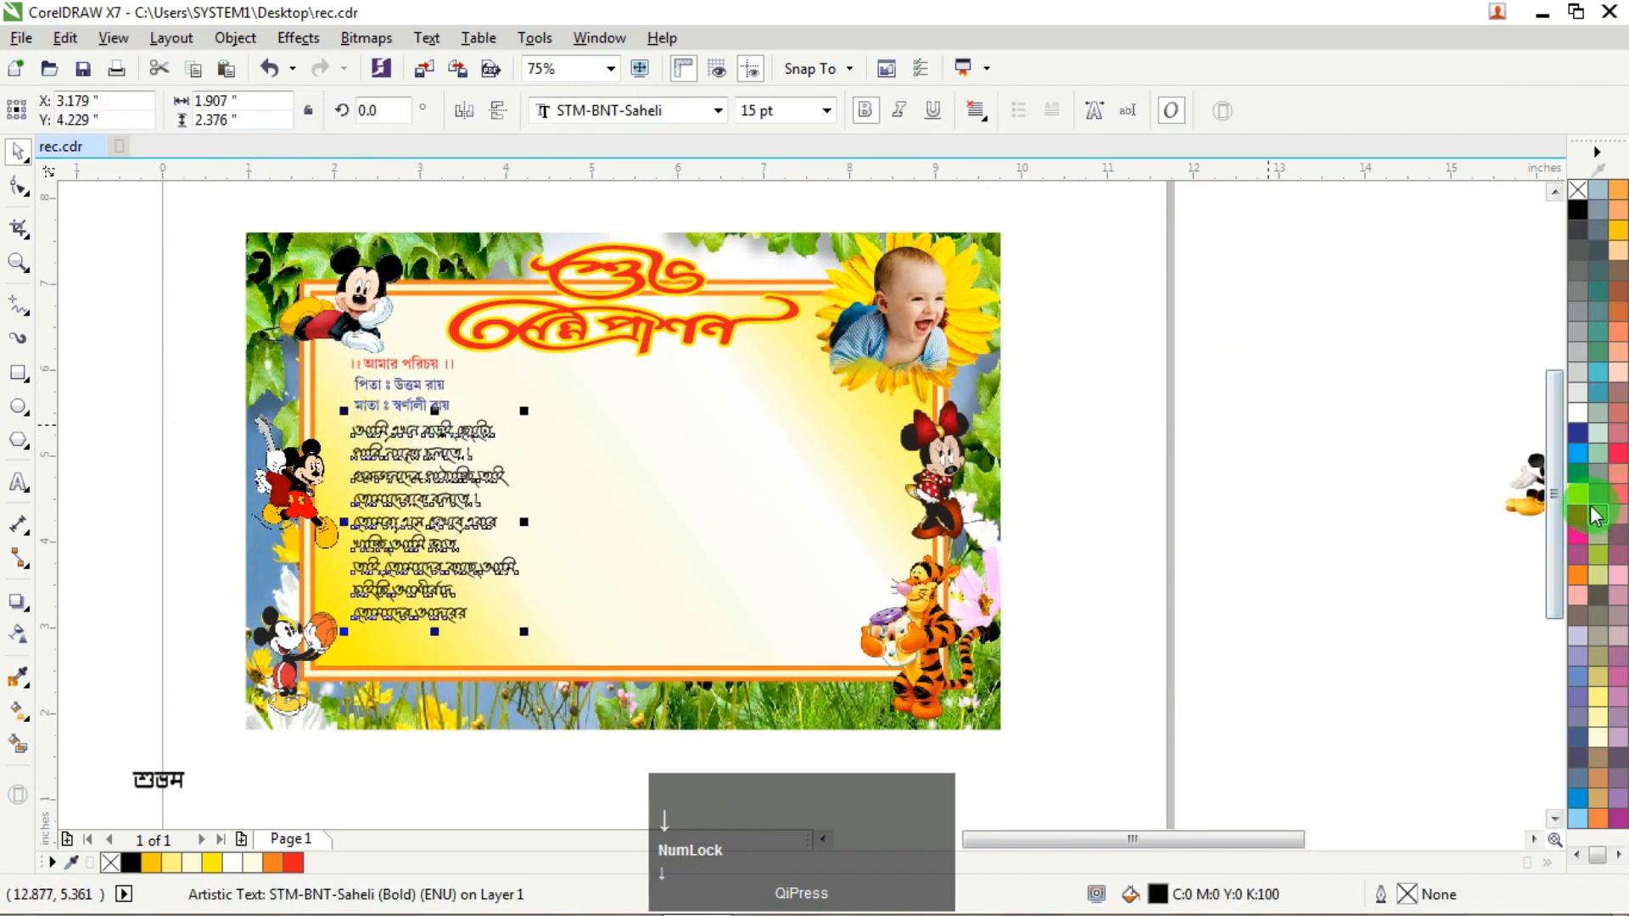
pyautogui.click(1578, 513)
pyautogui.click(647, 444)
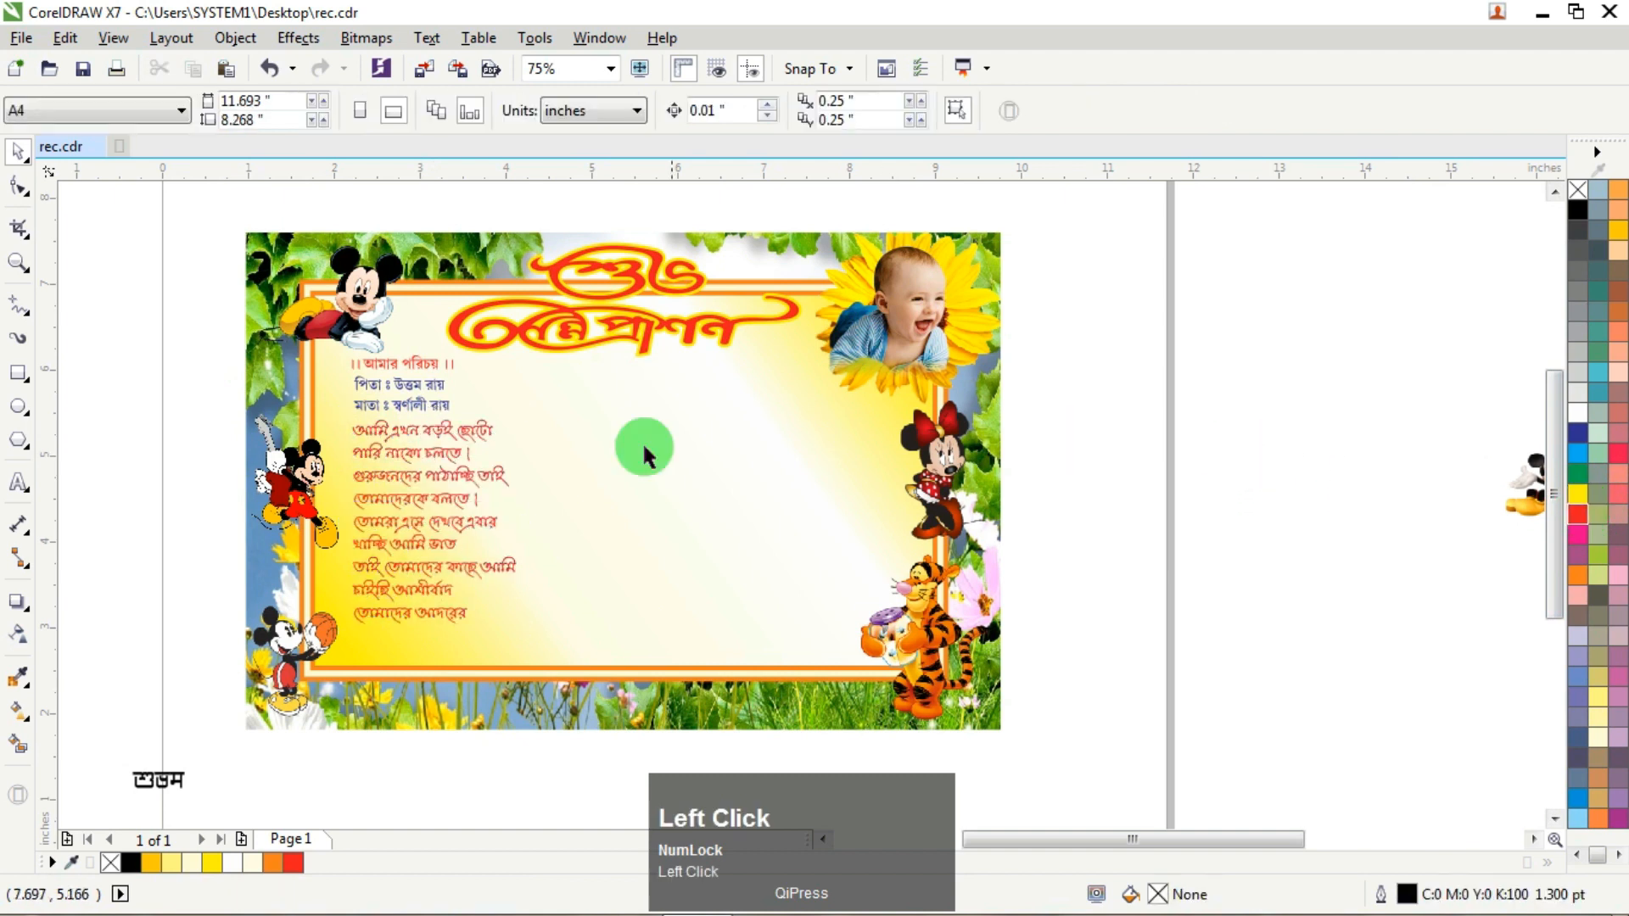
# Step: Move the baby's name onto the card below the poem's last line and fill it with red
pyautogui.click(289, 692)
pyautogui.moveTo(153, 778); pyautogui.dragTo(467, 645)
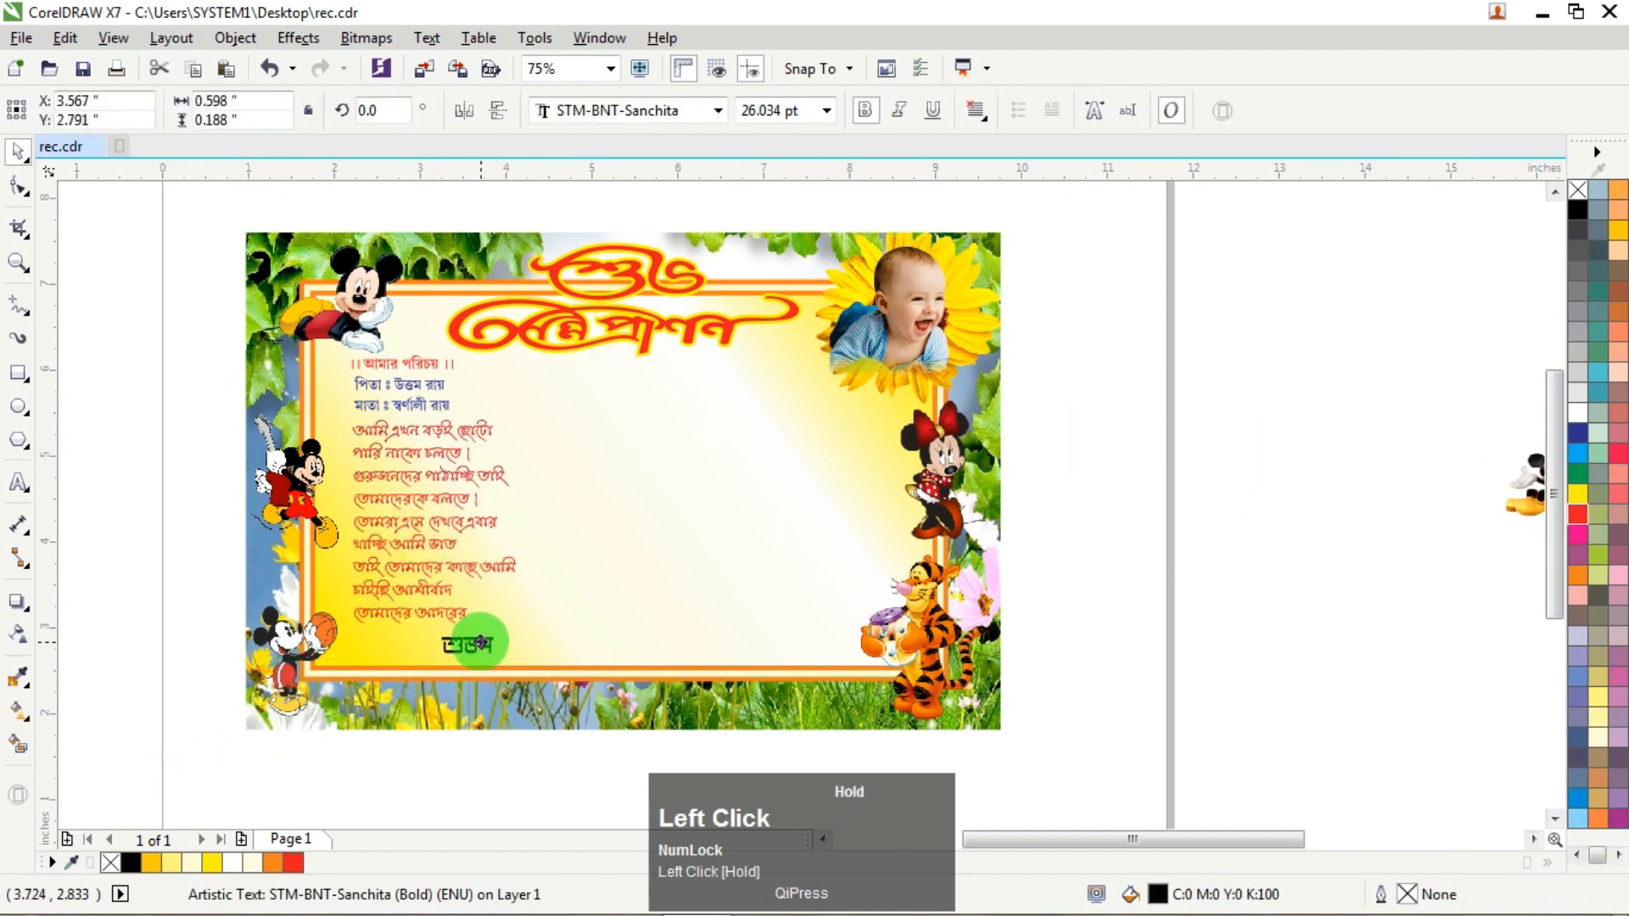
pyautogui.click(1577, 513)
pyautogui.click(1308, 468)
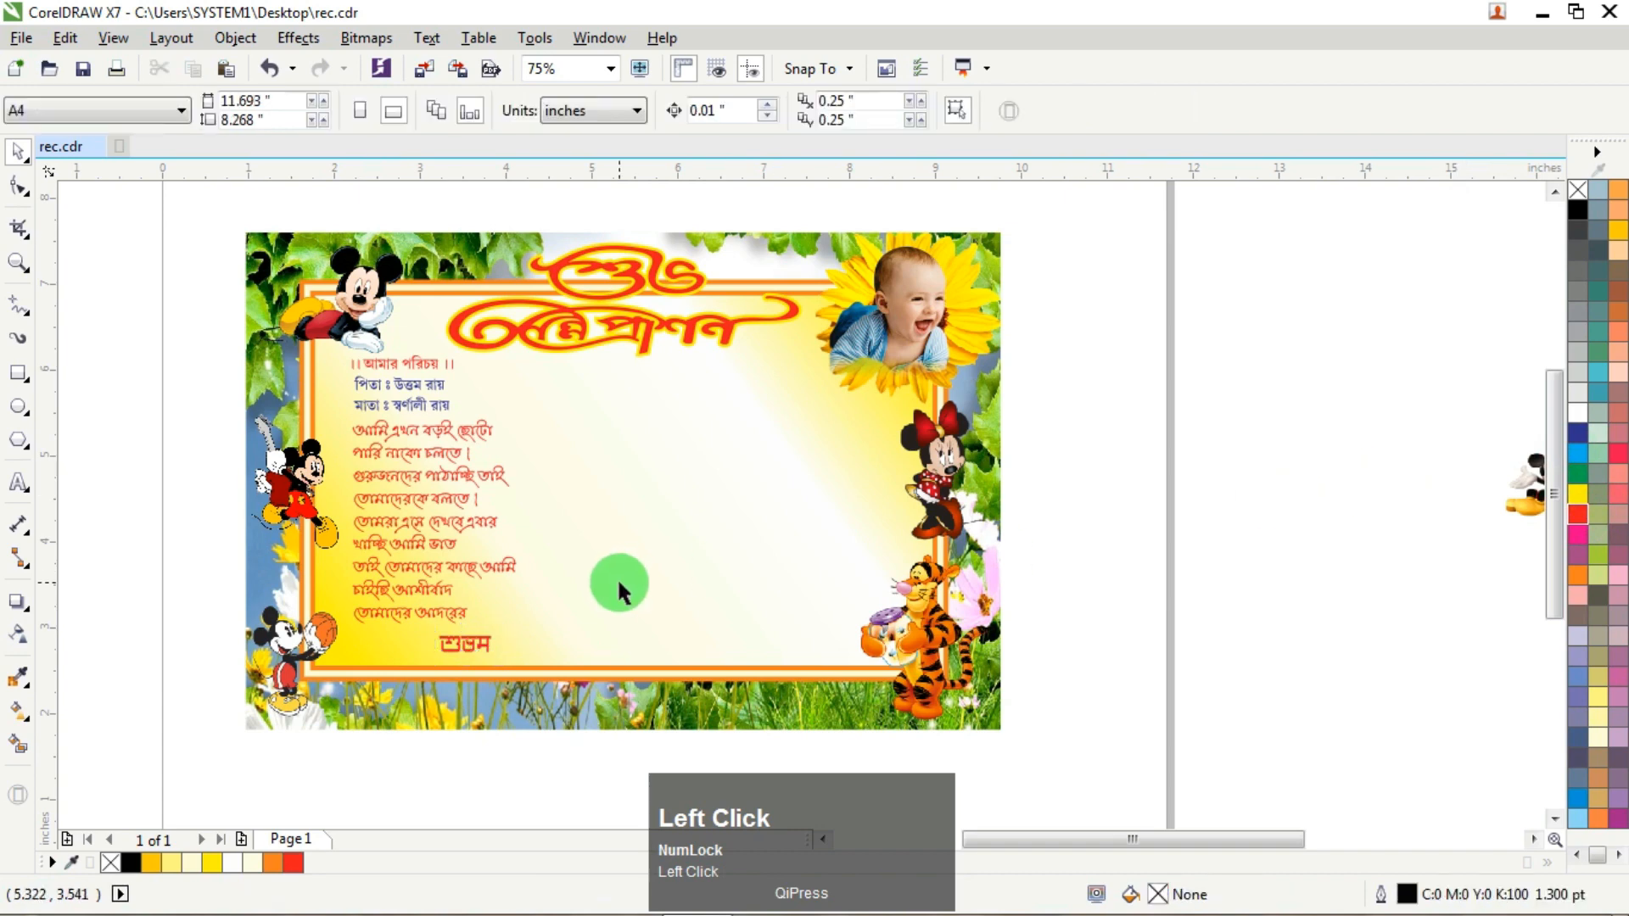
# Step: Widen the baby's name to 0.815 inches, recolour it blue, and adjust its position under the poem
pyautogui.click(475, 656)
pyautogui.scroll(2, 472, 649)
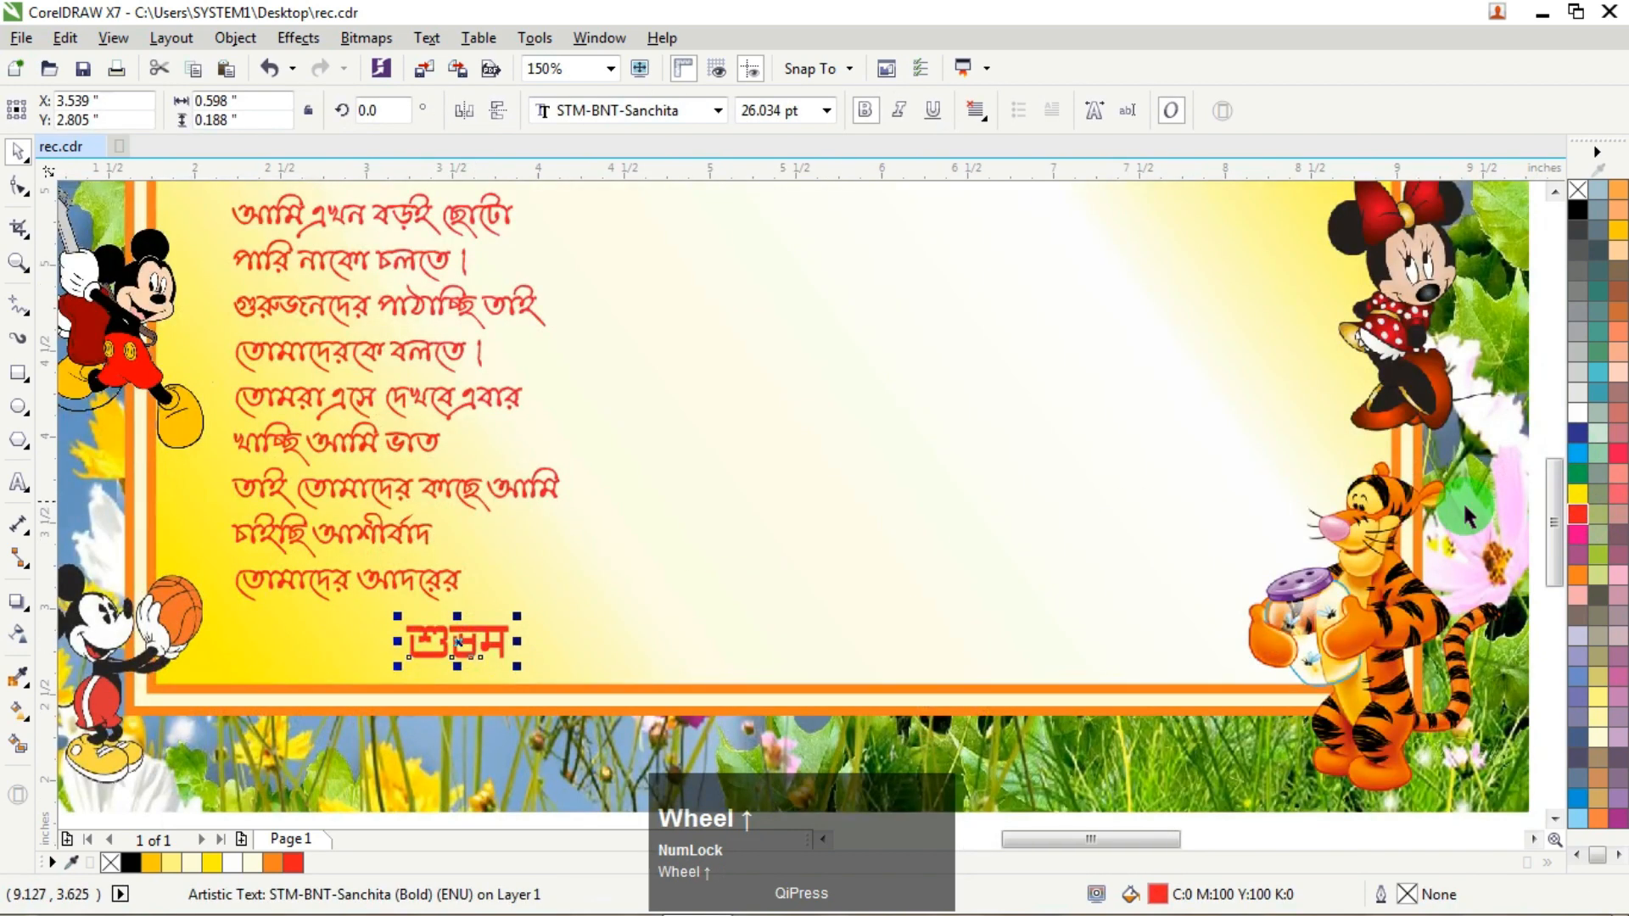
pyautogui.moveTo(458, 643); pyautogui.dragTo(520, 639)
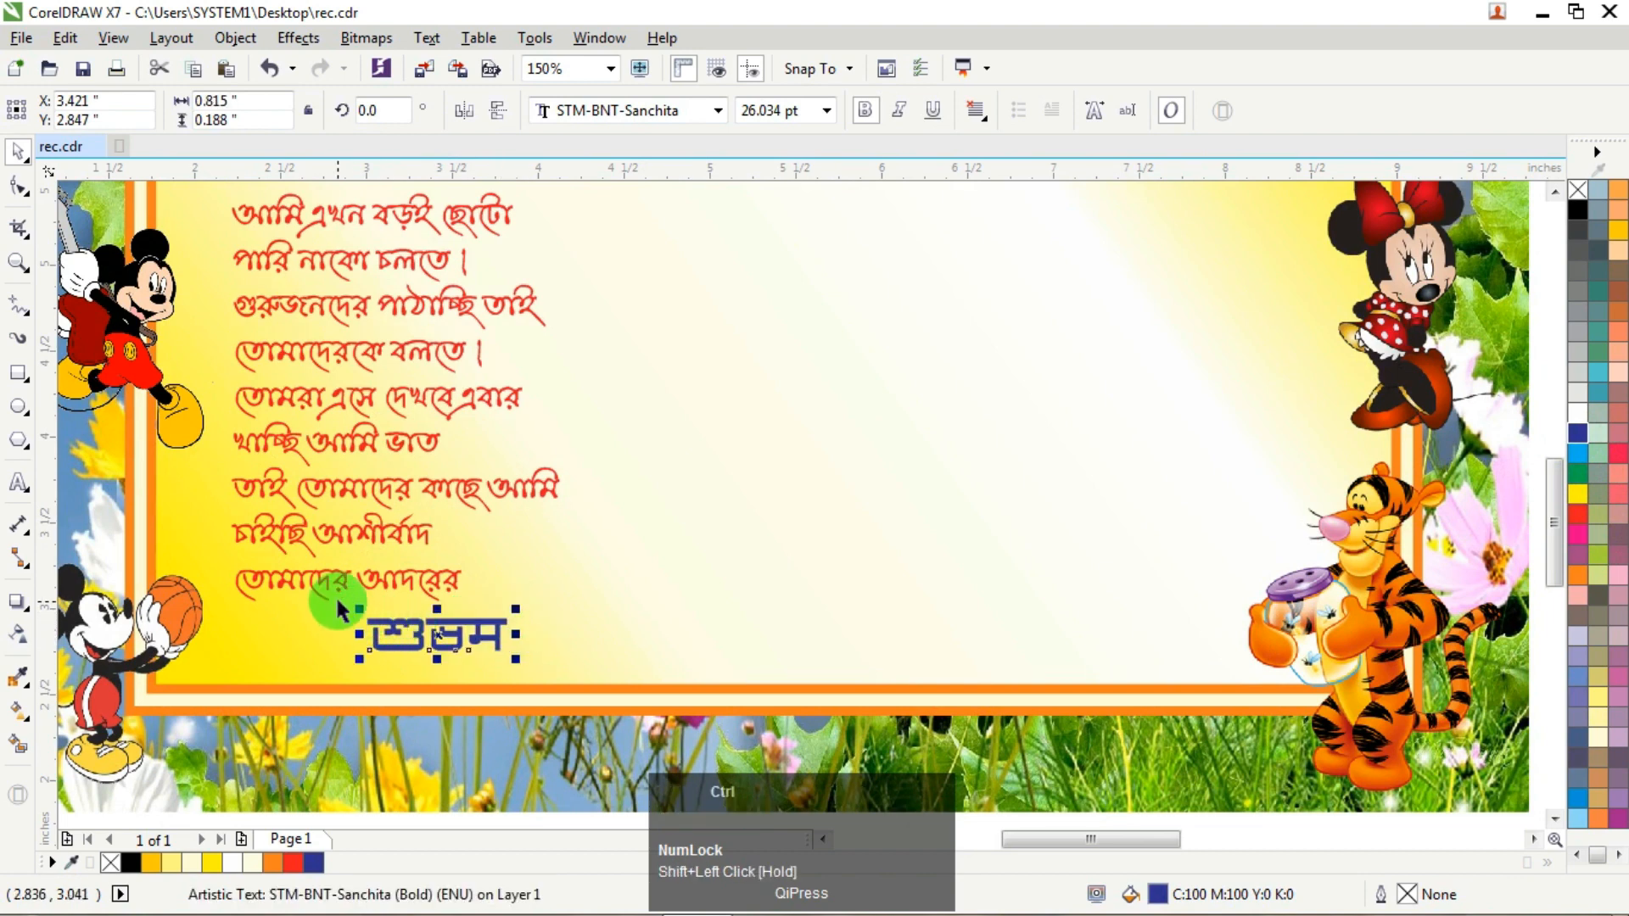
# Step: Cut the poem's last line, "তোমাদের আদরের", and paste it as a separate text object on the empty part of the panel
pyautogui.keyDown('ctrl'); pyautogui.click(327, 571); pyautogui.keyUp('ctrl')
pyautogui.click(25, 490)
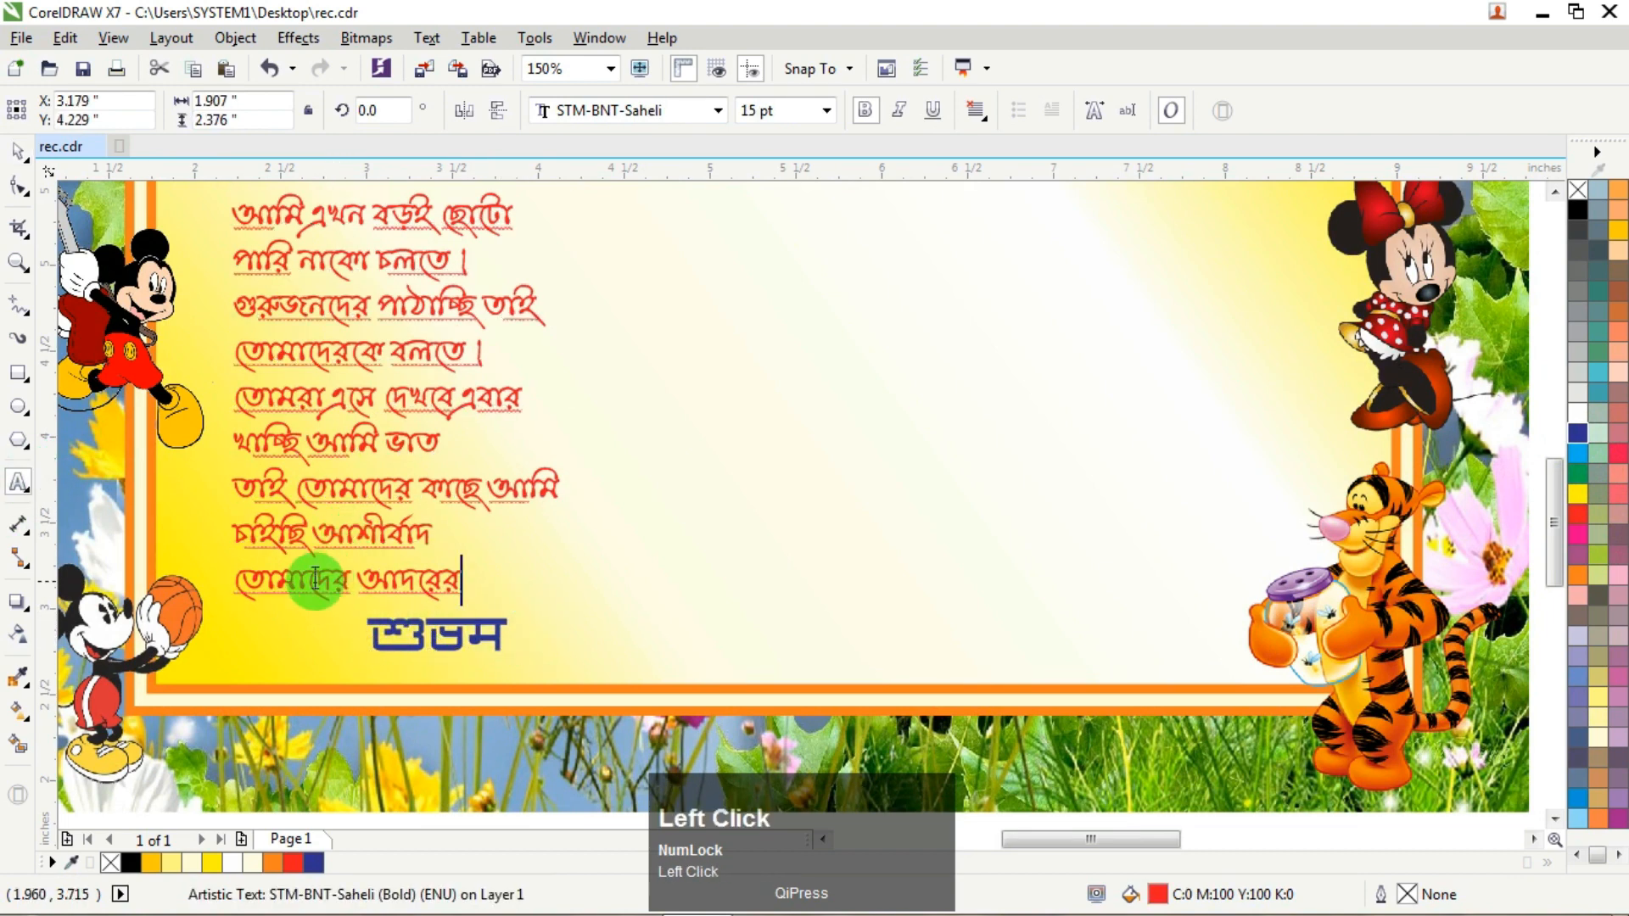
pyautogui.moveTo(236, 571); pyautogui.dragTo(596, 553)
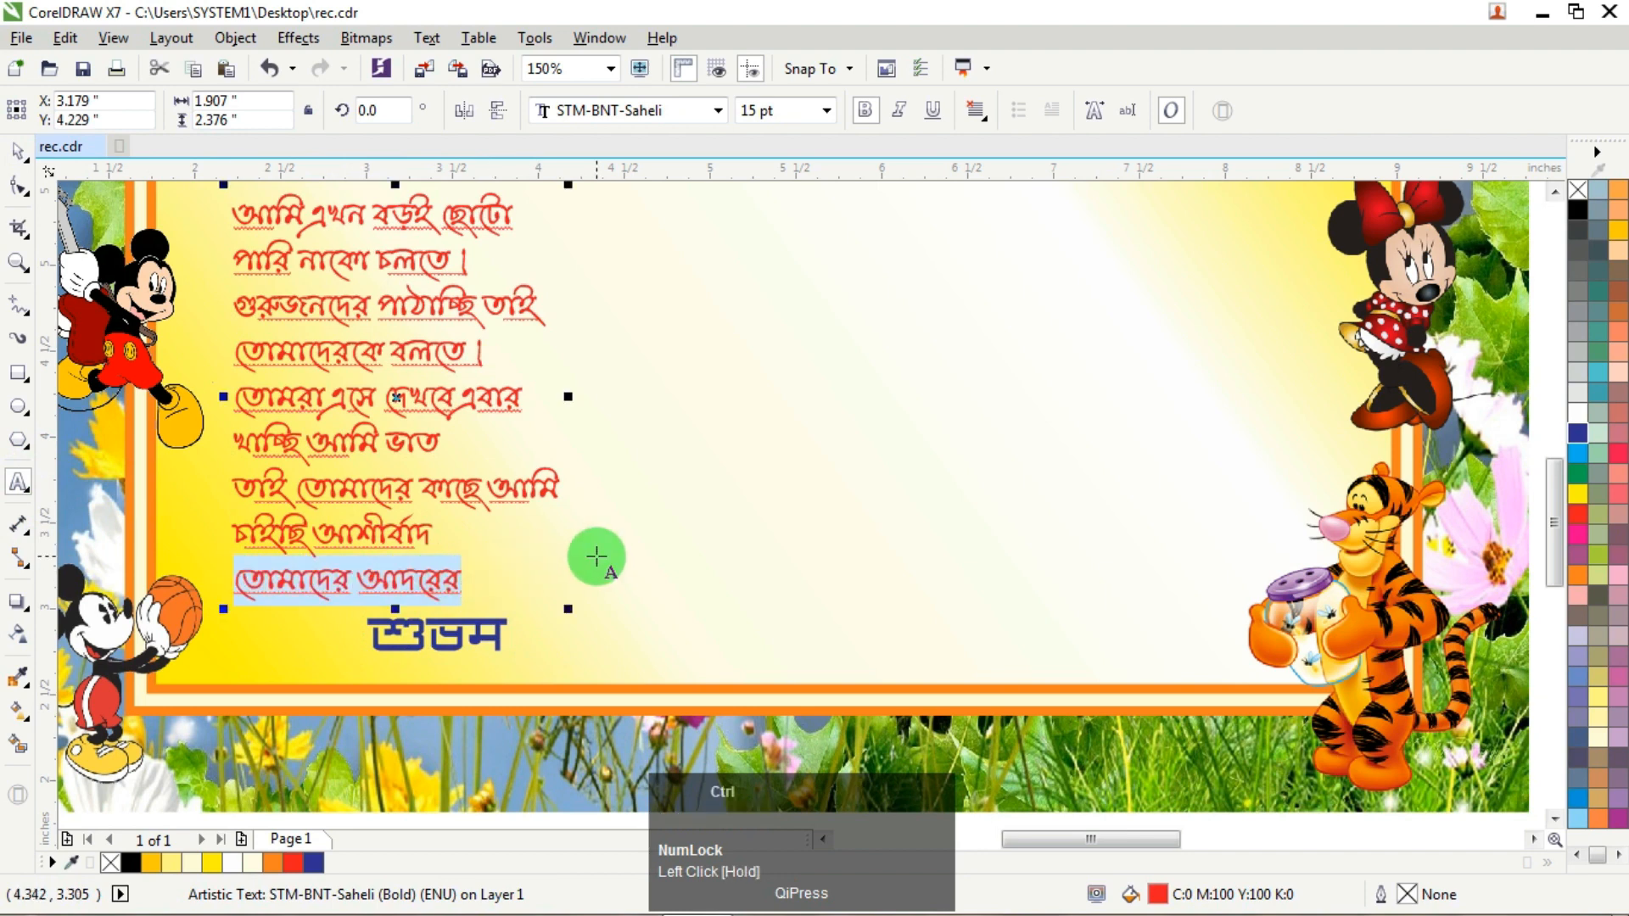
pyautogui.hotkey('ctrl', 'x')
pyautogui.click(714, 540)
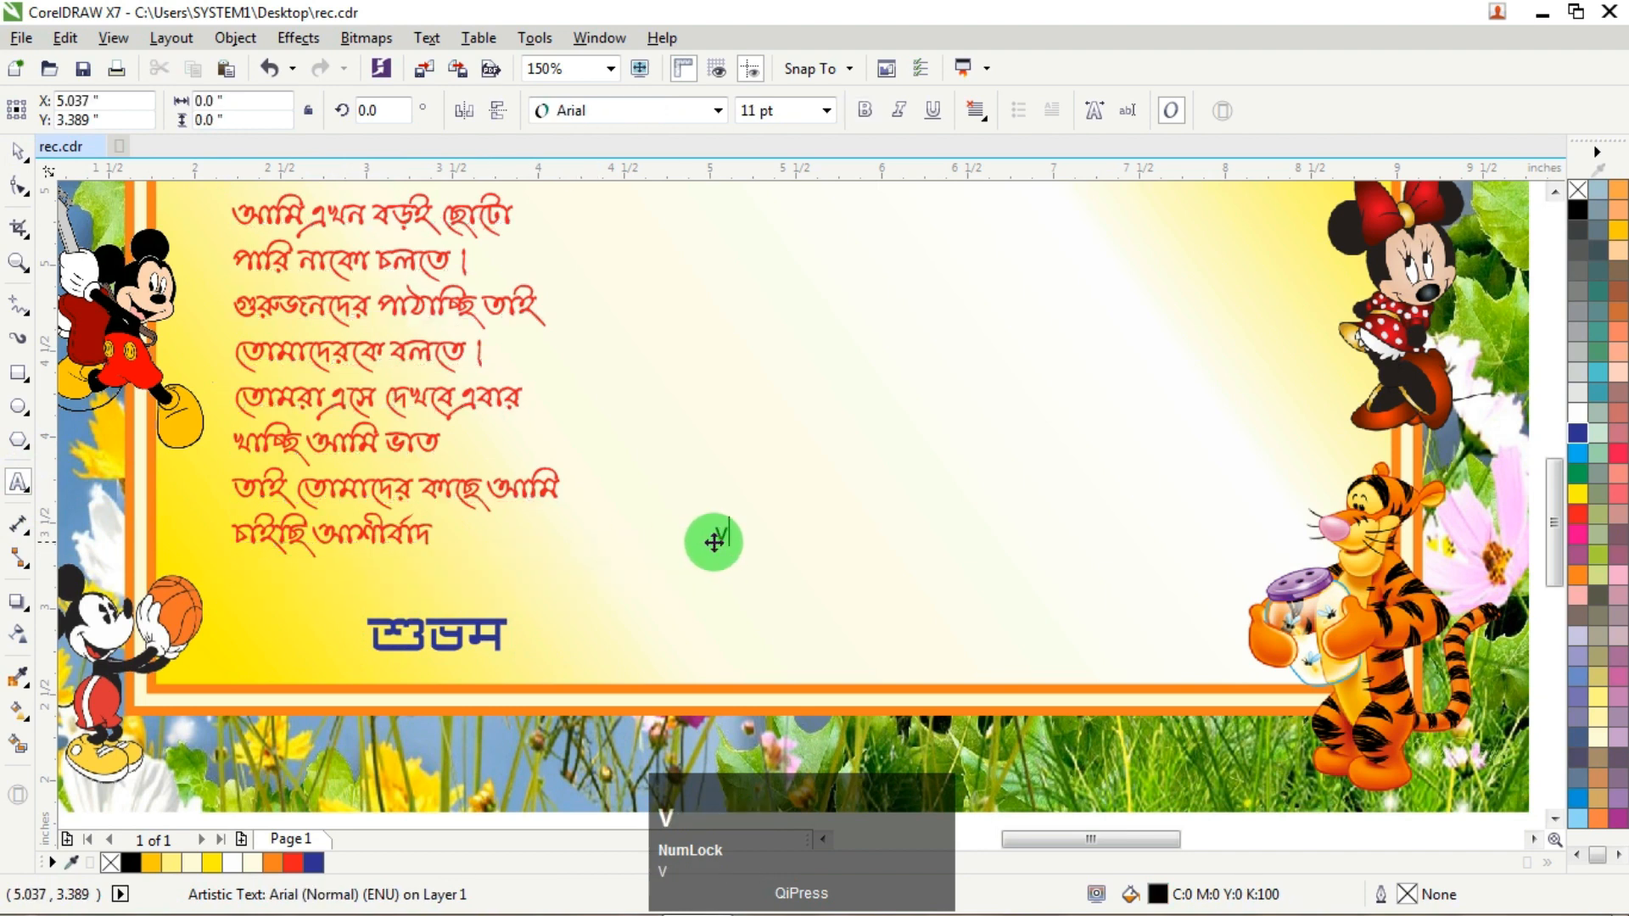
pyautogui.write('v')
pyautogui.hotkey('ctrl', 'a')
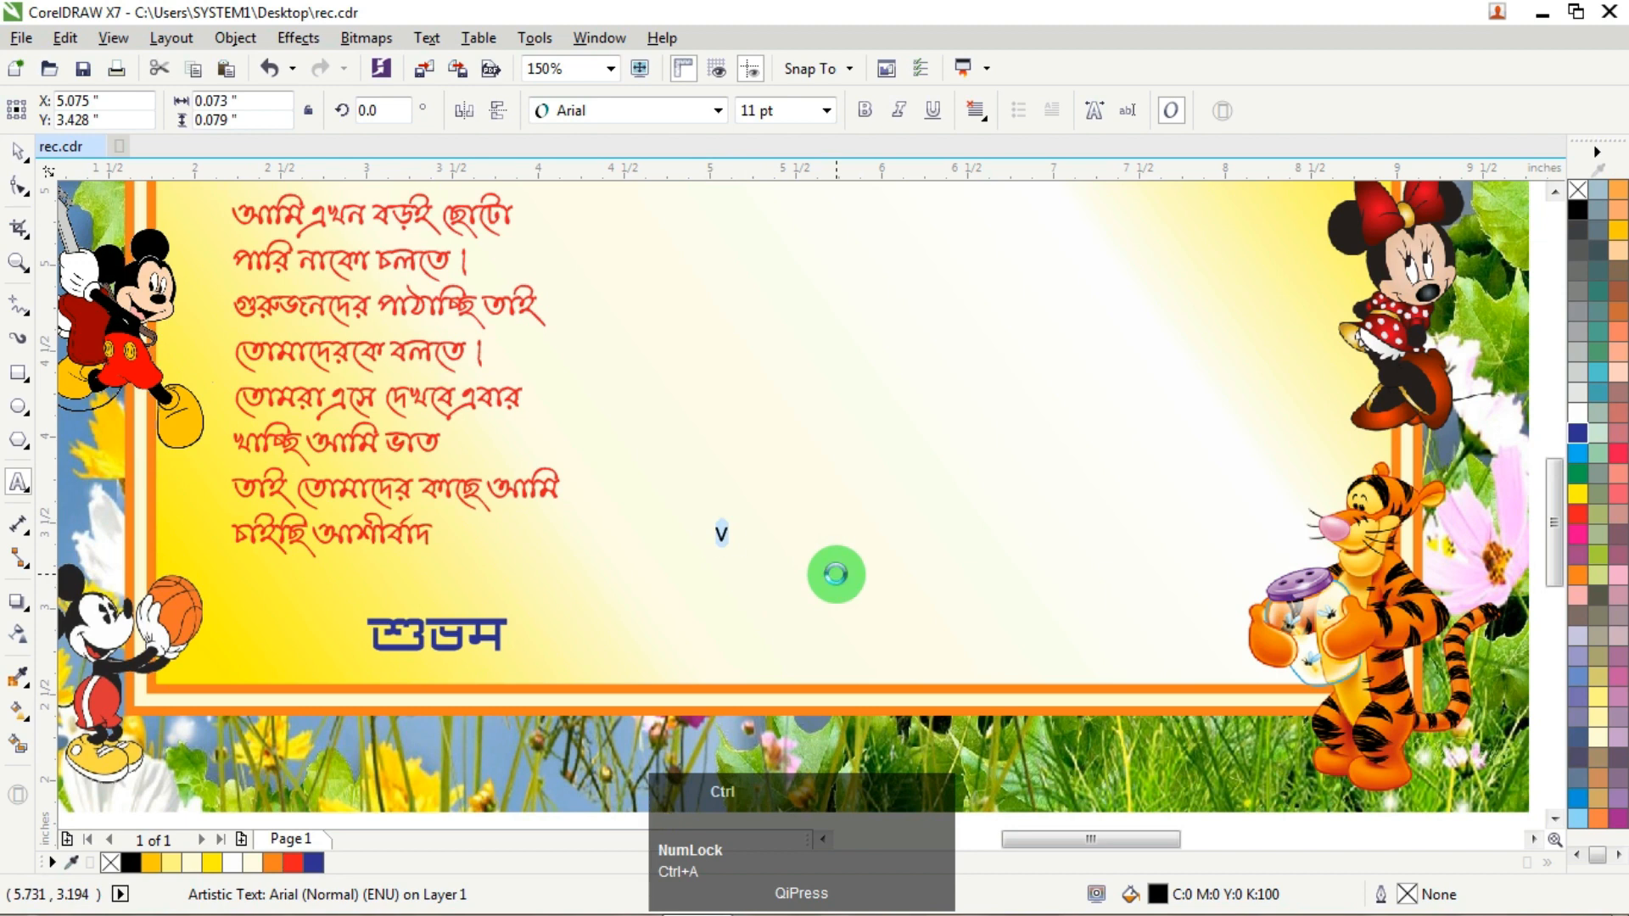
pyautogui.hotkey('ctrl', 'v')
# Step: Copy the "।" mark from the poem's fourth line and add it after "চাইছি আশীর্বাদ" at the end
pyautogui.click(495, 351)
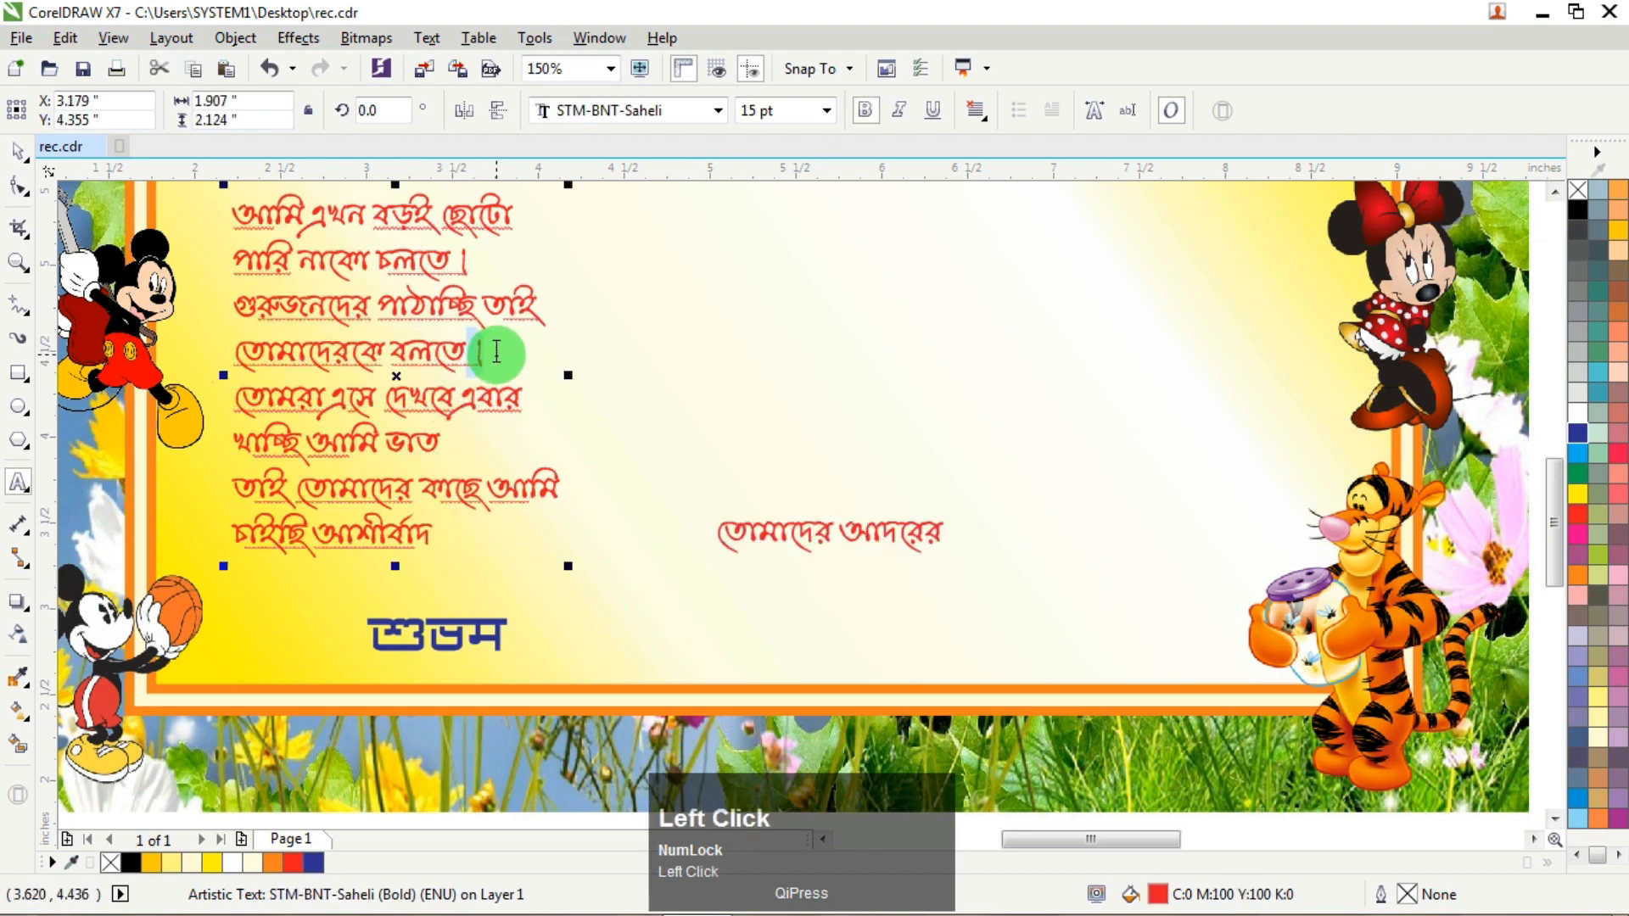
pyautogui.hotkey('ctrl', 'a')
pyautogui.hotkey('ctrl', 'Down')
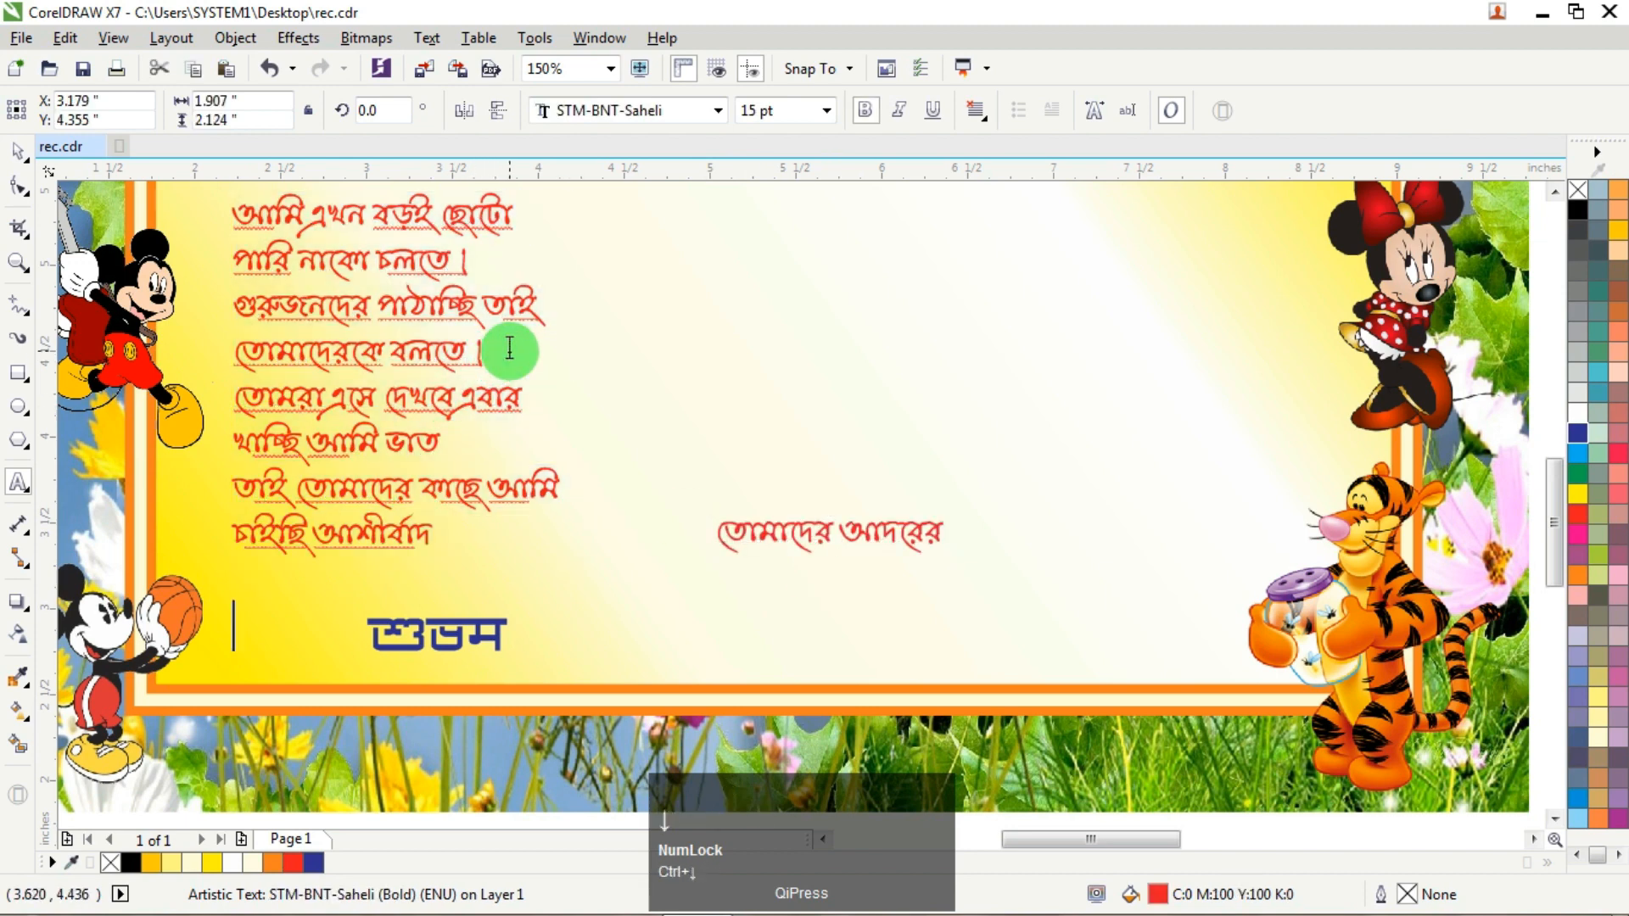
pyautogui.hotkey('ctrl', 'v')
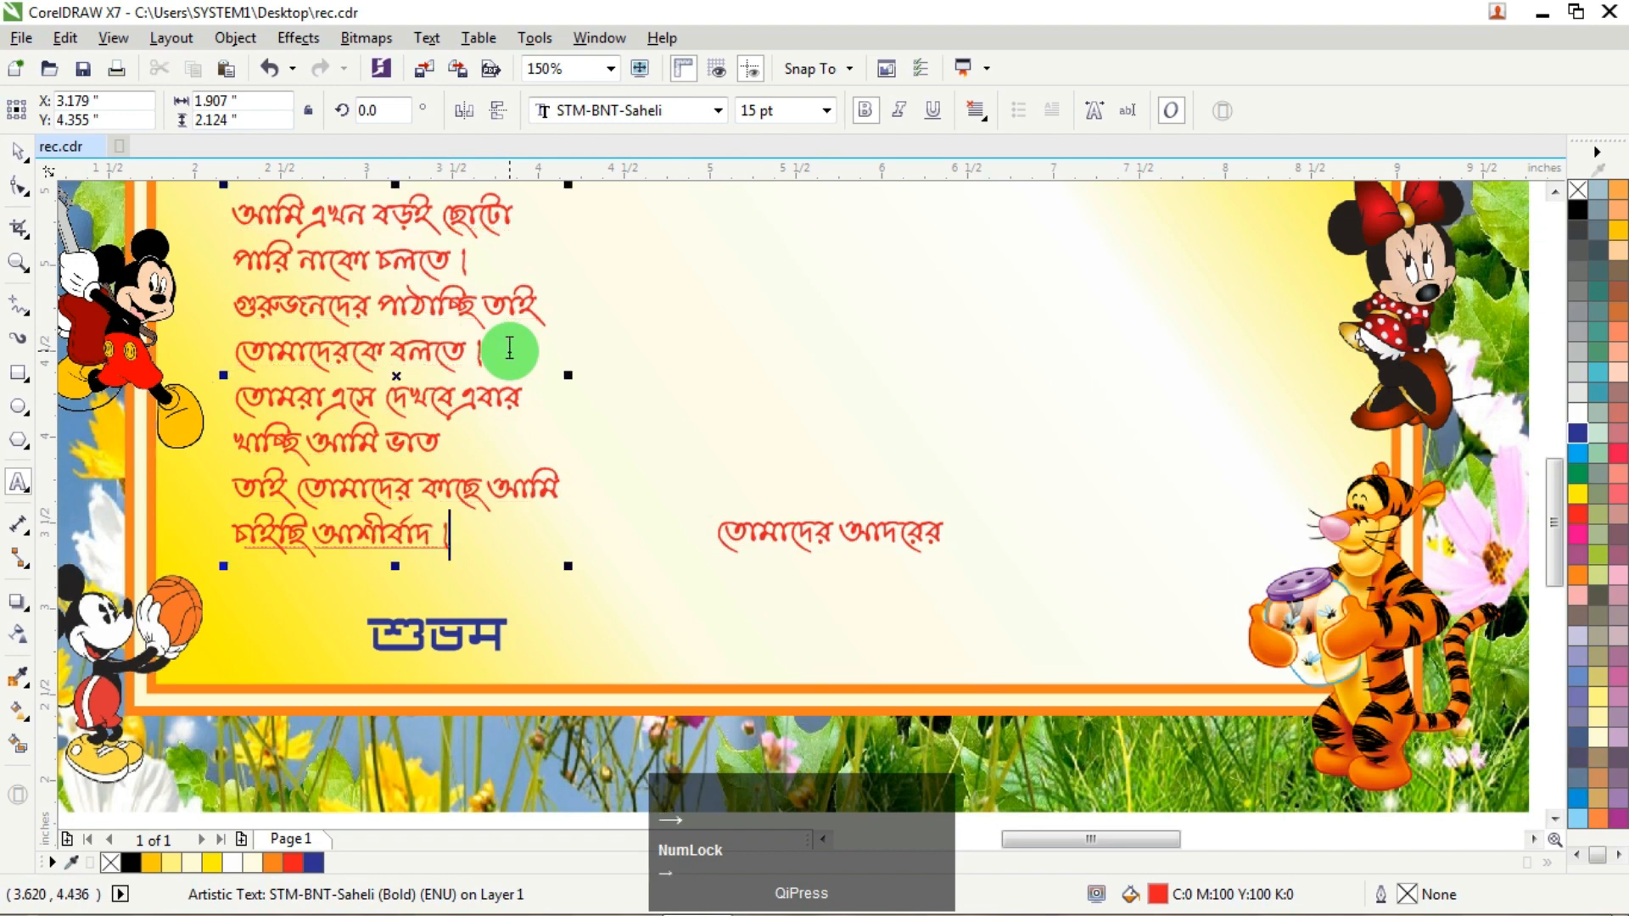
# Step: Position the separated line "তোমাদের আদরের" below the poem, centered just above the baby's name
pyautogui.click(17, 151)
pyautogui.click(752, 530)
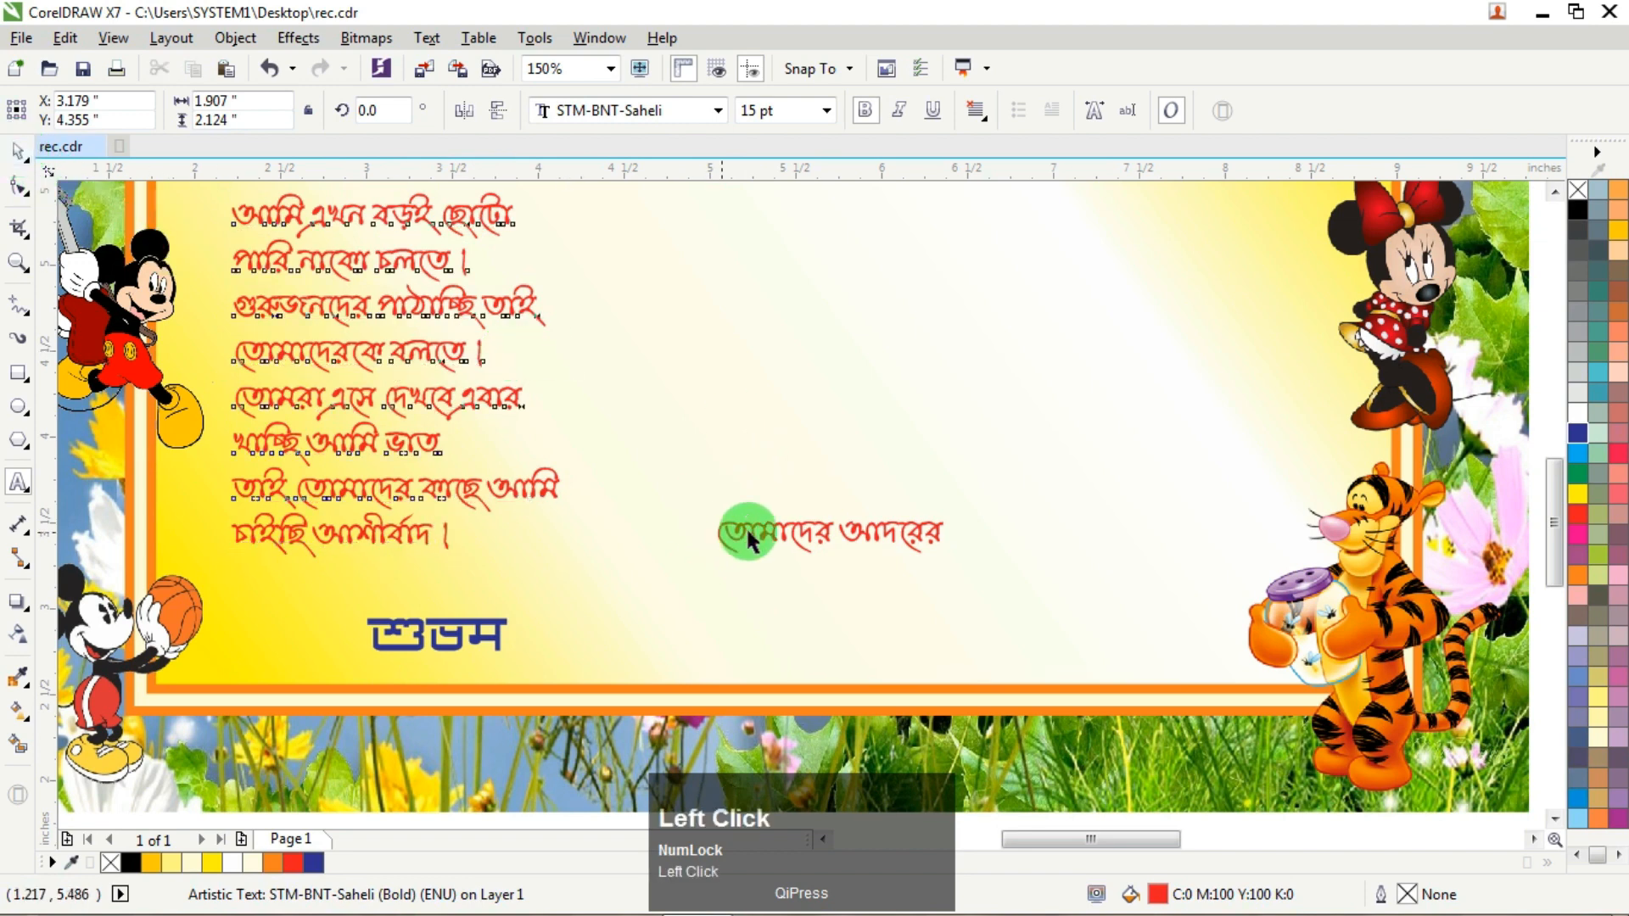
pyautogui.moveTo(752, 530); pyautogui.dragTo(350, 584)
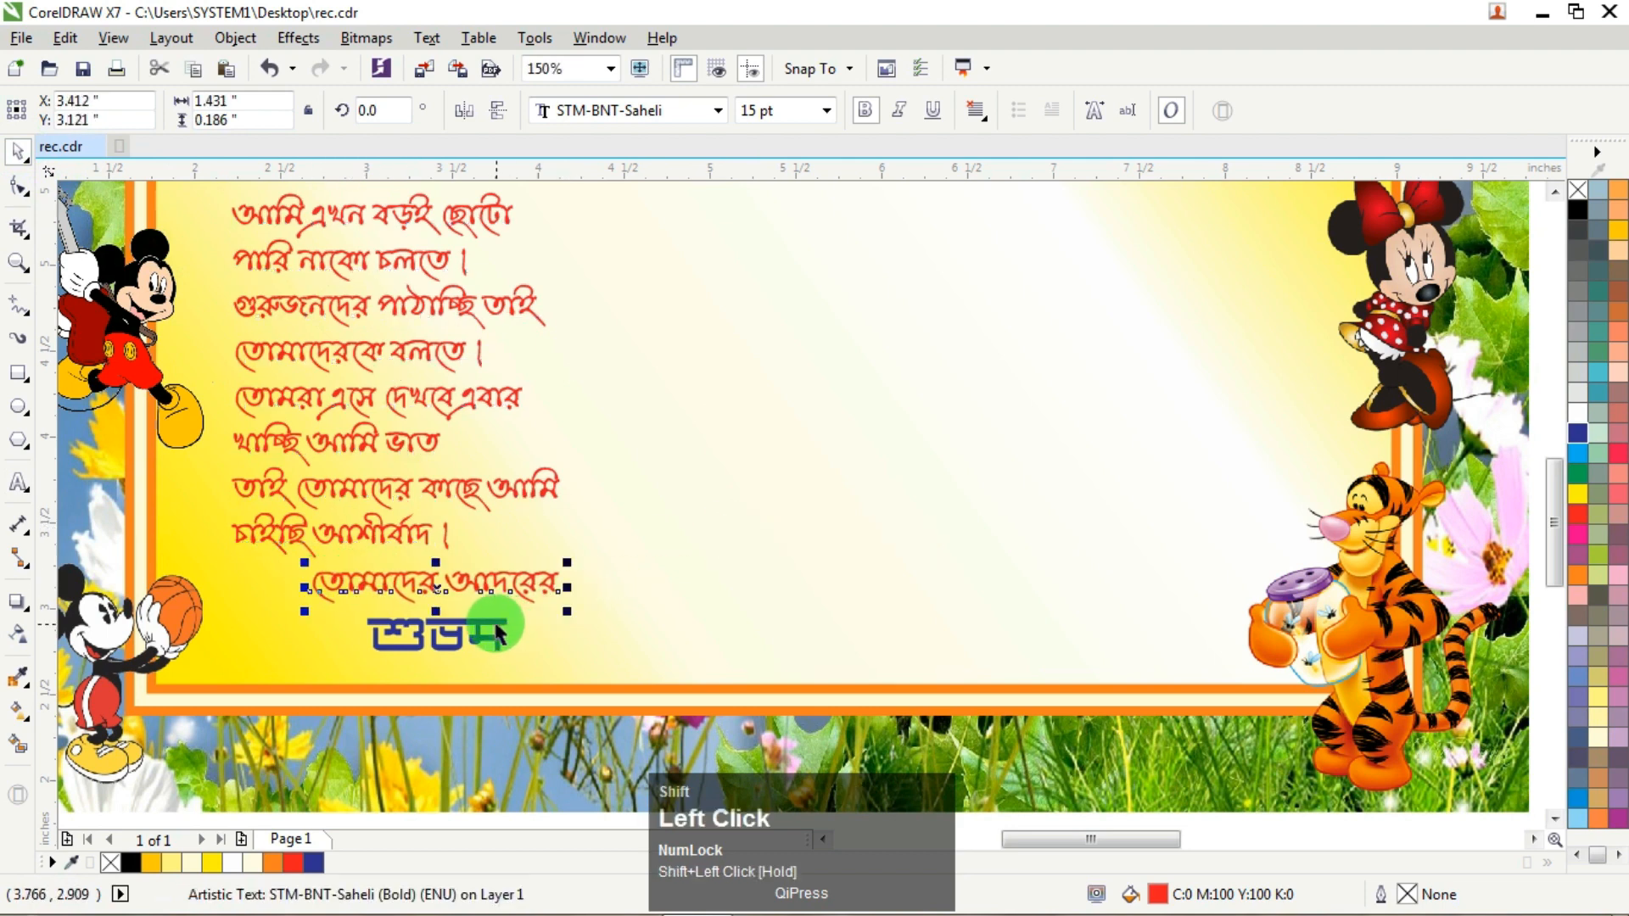
# Step: Shift the closing line and the baby's name together about 0.3 inch to the left beneath the poem
pyautogui.keyDown('shift'); pyautogui.click(456, 632); pyautogui.keyUp('shift')
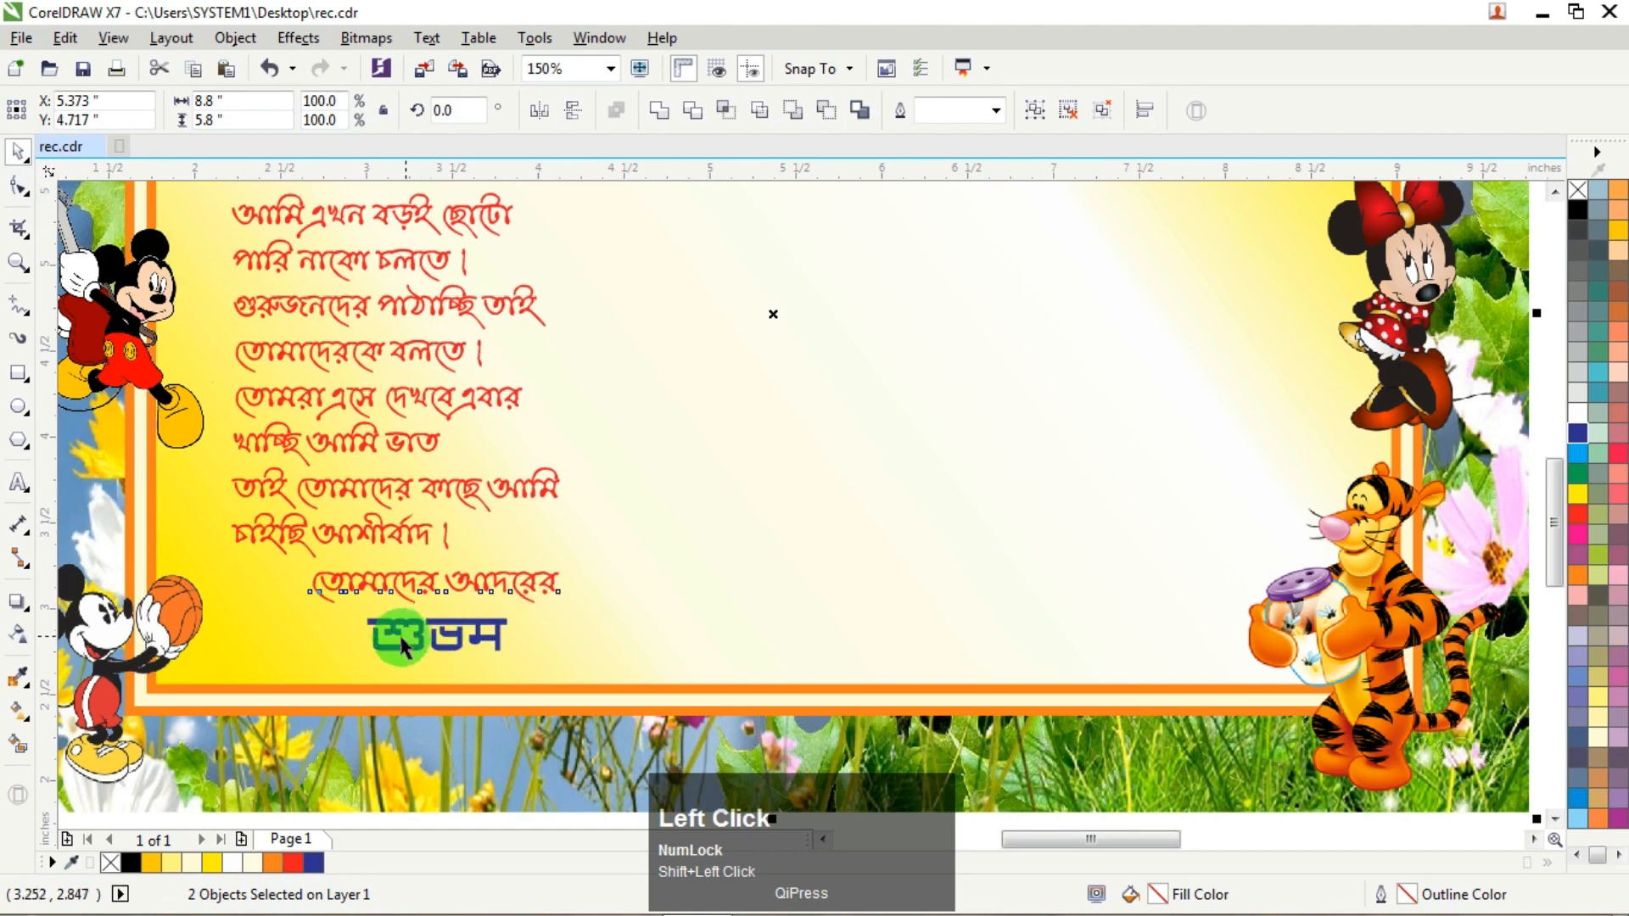
pyautogui.click(410, 632)
pyautogui.keyDown('shift'); pyautogui.click(338, 577); pyautogui.keyUp('shift')
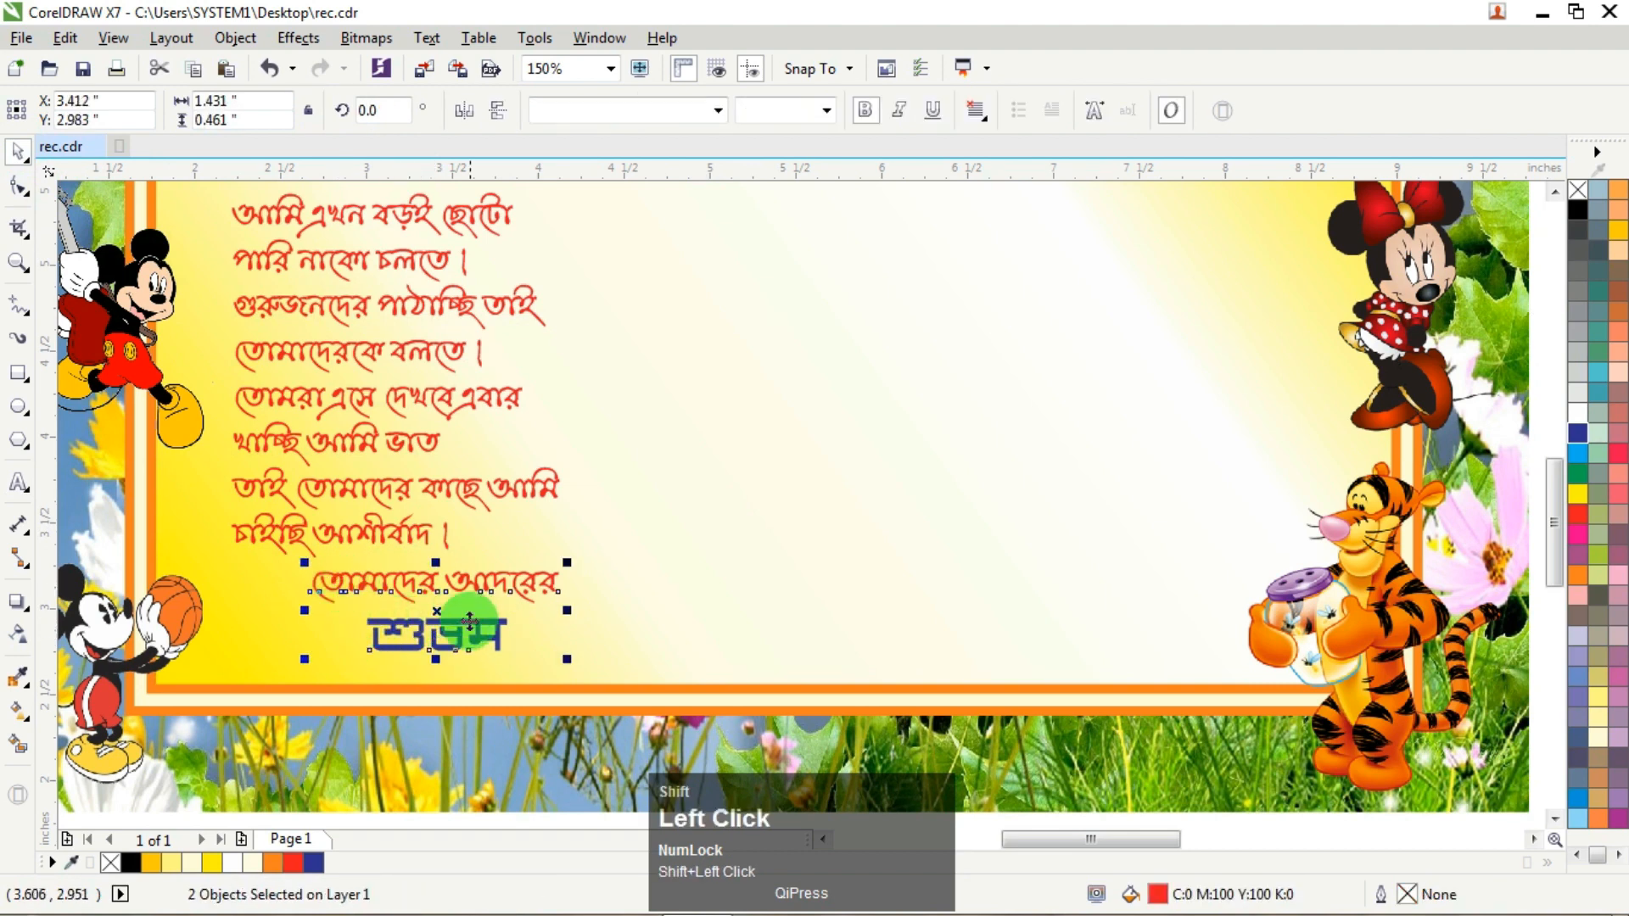
pyautogui.moveTo(439, 613); pyautogui.dragTo(389, 613)
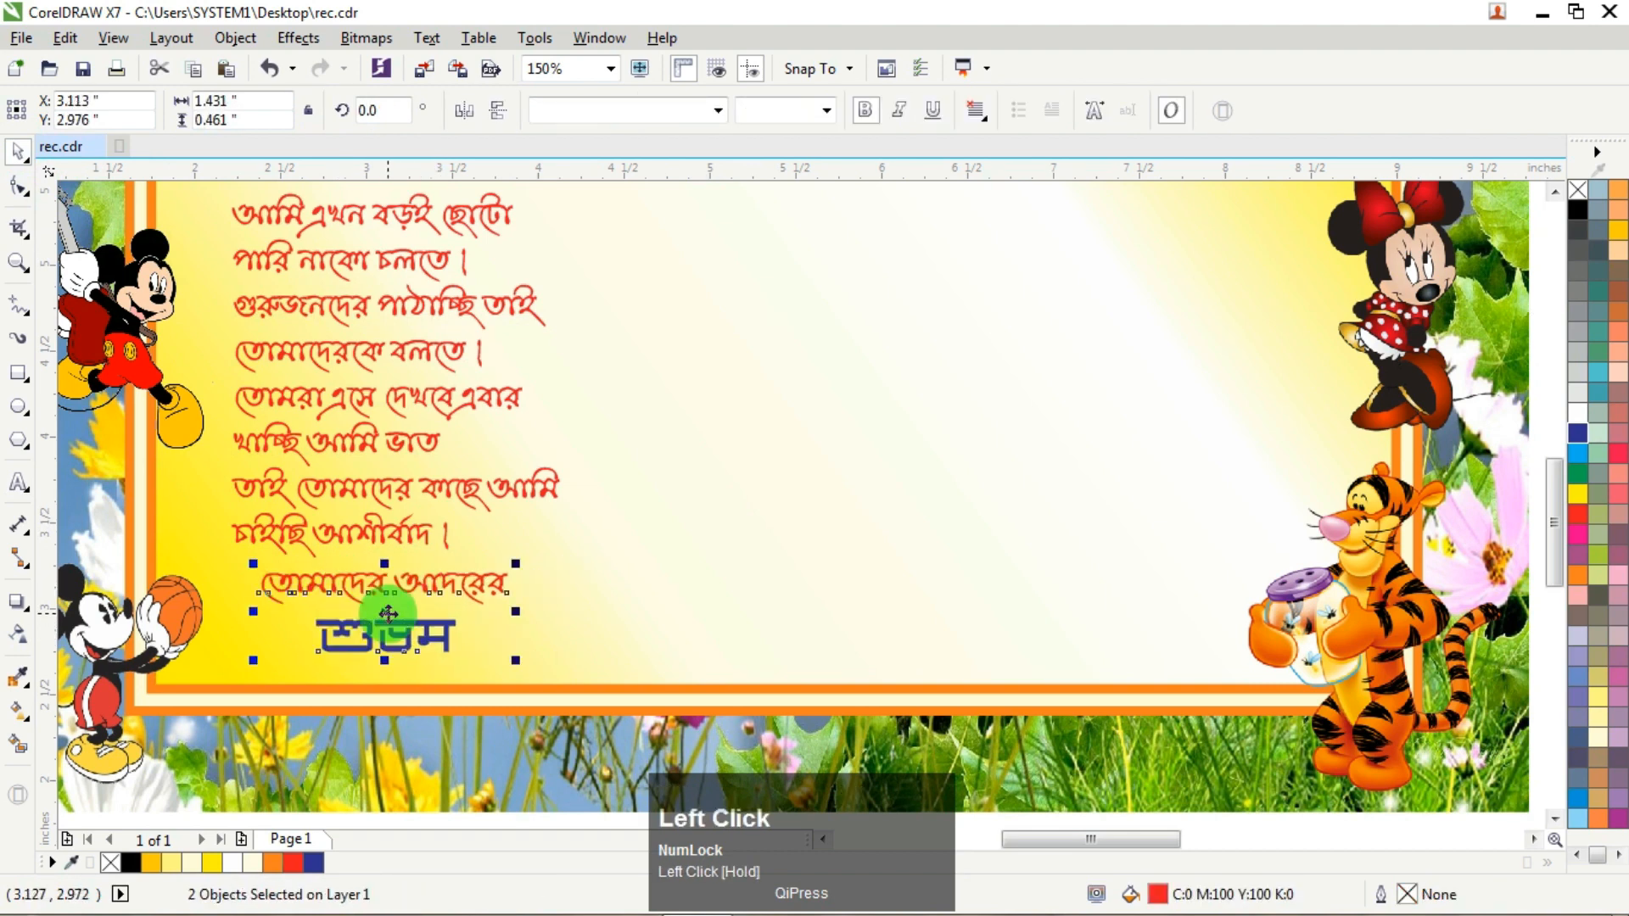
pyautogui.scroll(-2, 388, 613)
pyautogui.click(116, 528)
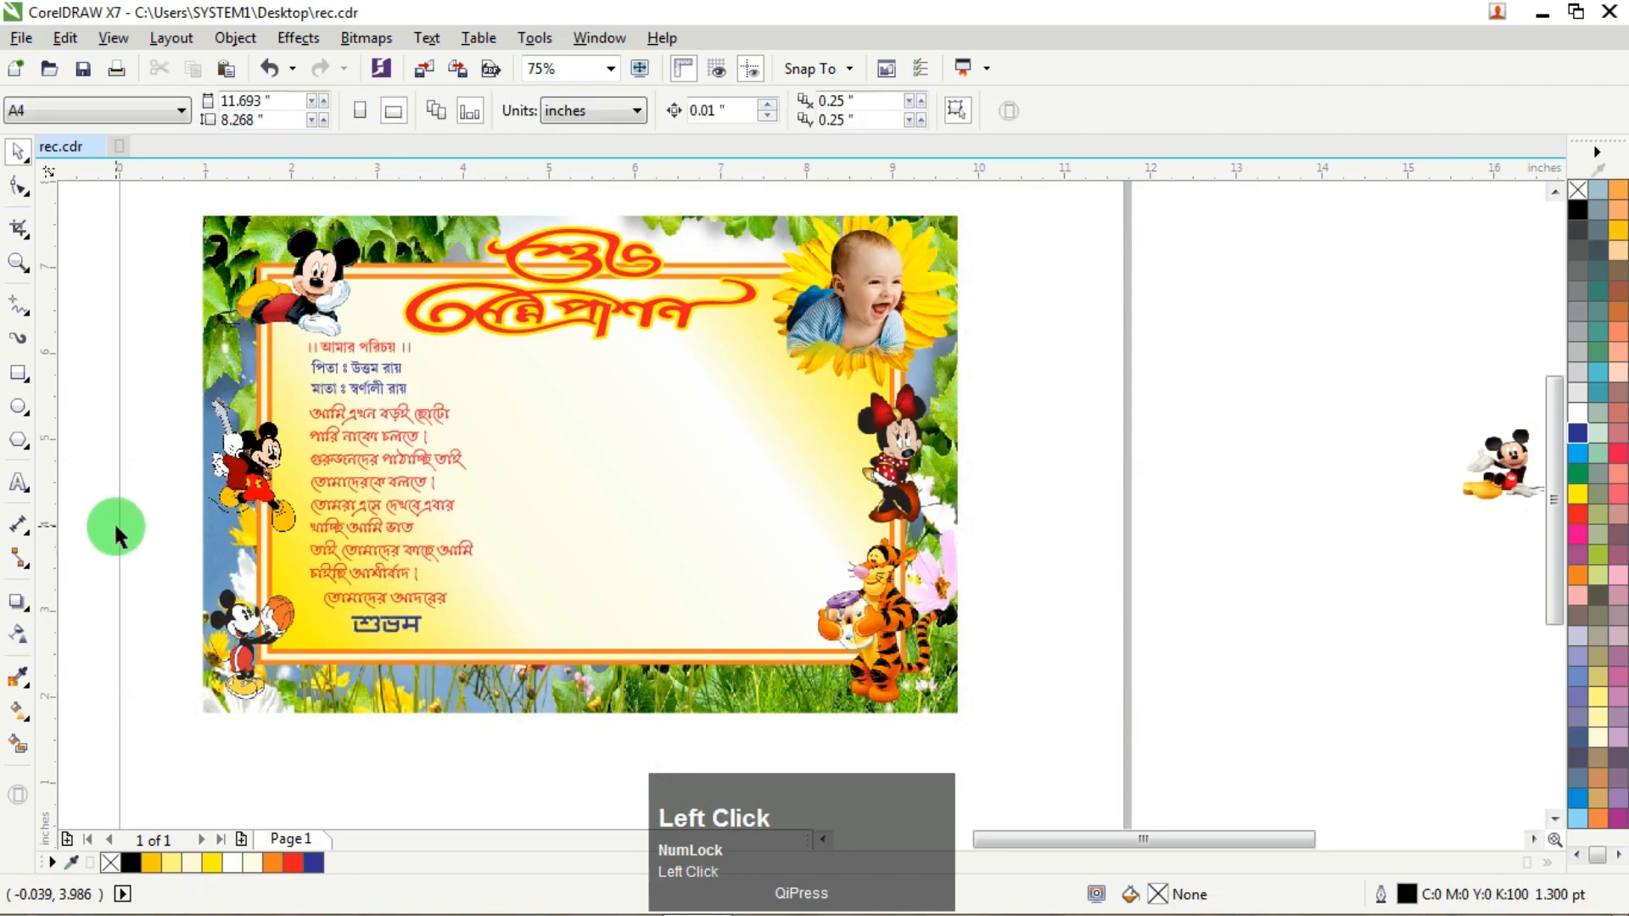
pyautogui.scroll(-2, 1116, 501)
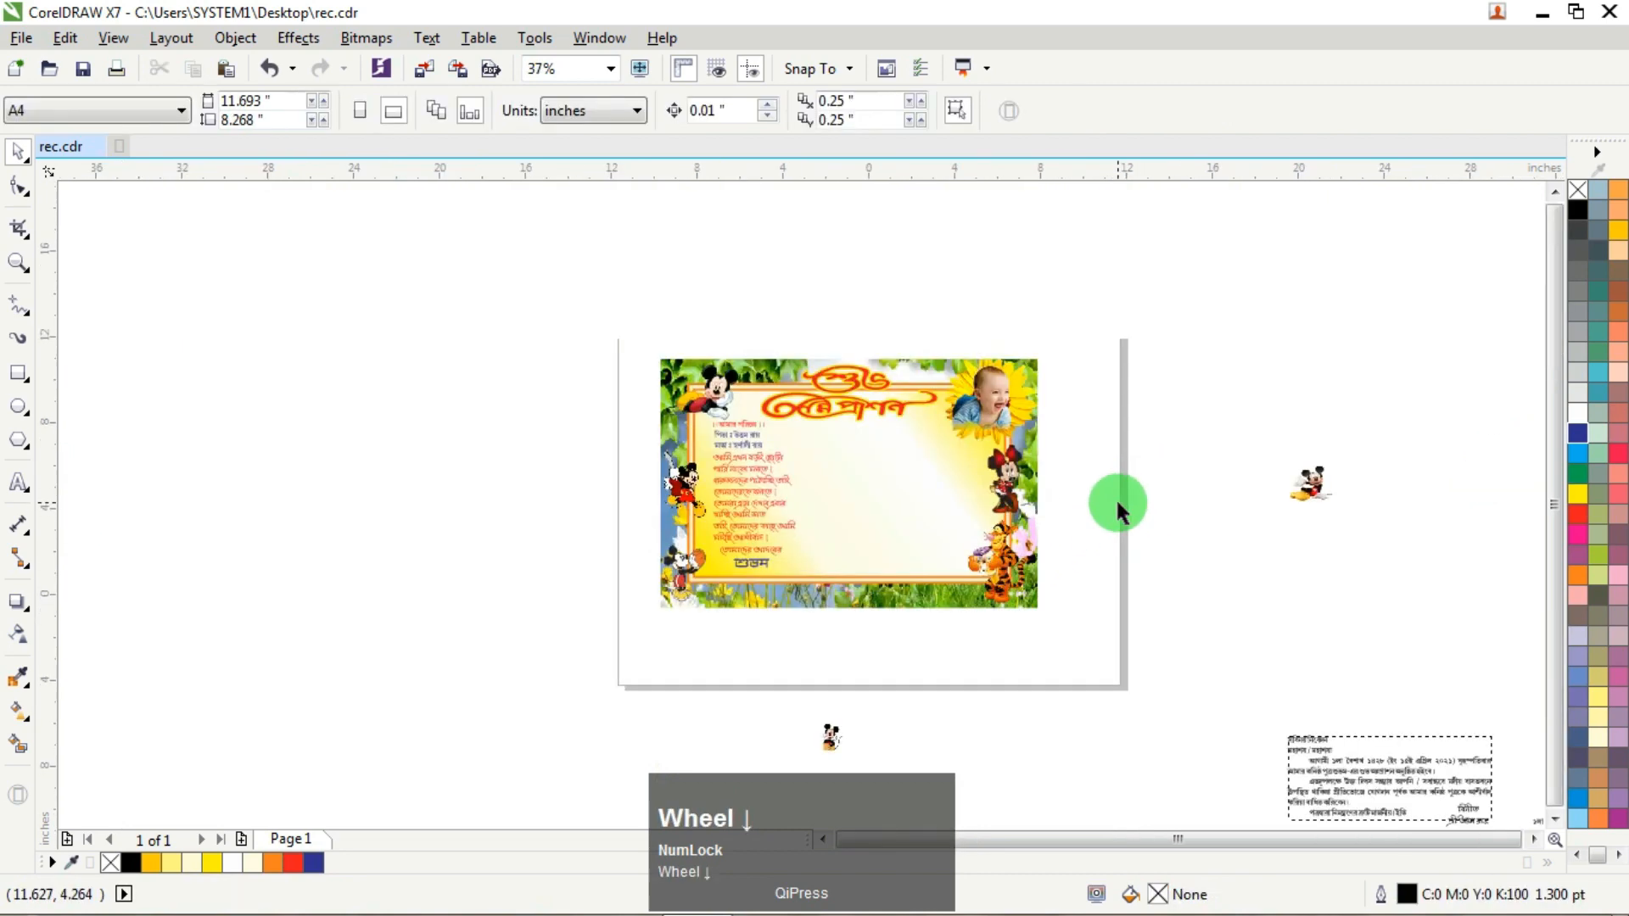
# Step: Place the spare seated Mickey inside the panel just beside the baby's name, at about 0.7 × 0.9 inch
pyautogui.scroll(-2, 1116, 501)
pyautogui.scroll(4, 899, 698)
pyautogui.moveTo(899, 698); pyautogui.dragTo(811, 329)
pyautogui.scroll(4, 812, 329)
pyautogui.moveTo(810, 449); pyautogui.dragTo(749, 549)
pyautogui.moveTo(836, 382); pyautogui.dragTo(865, 396)
pyautogui.scroll(-4, 865, 396)
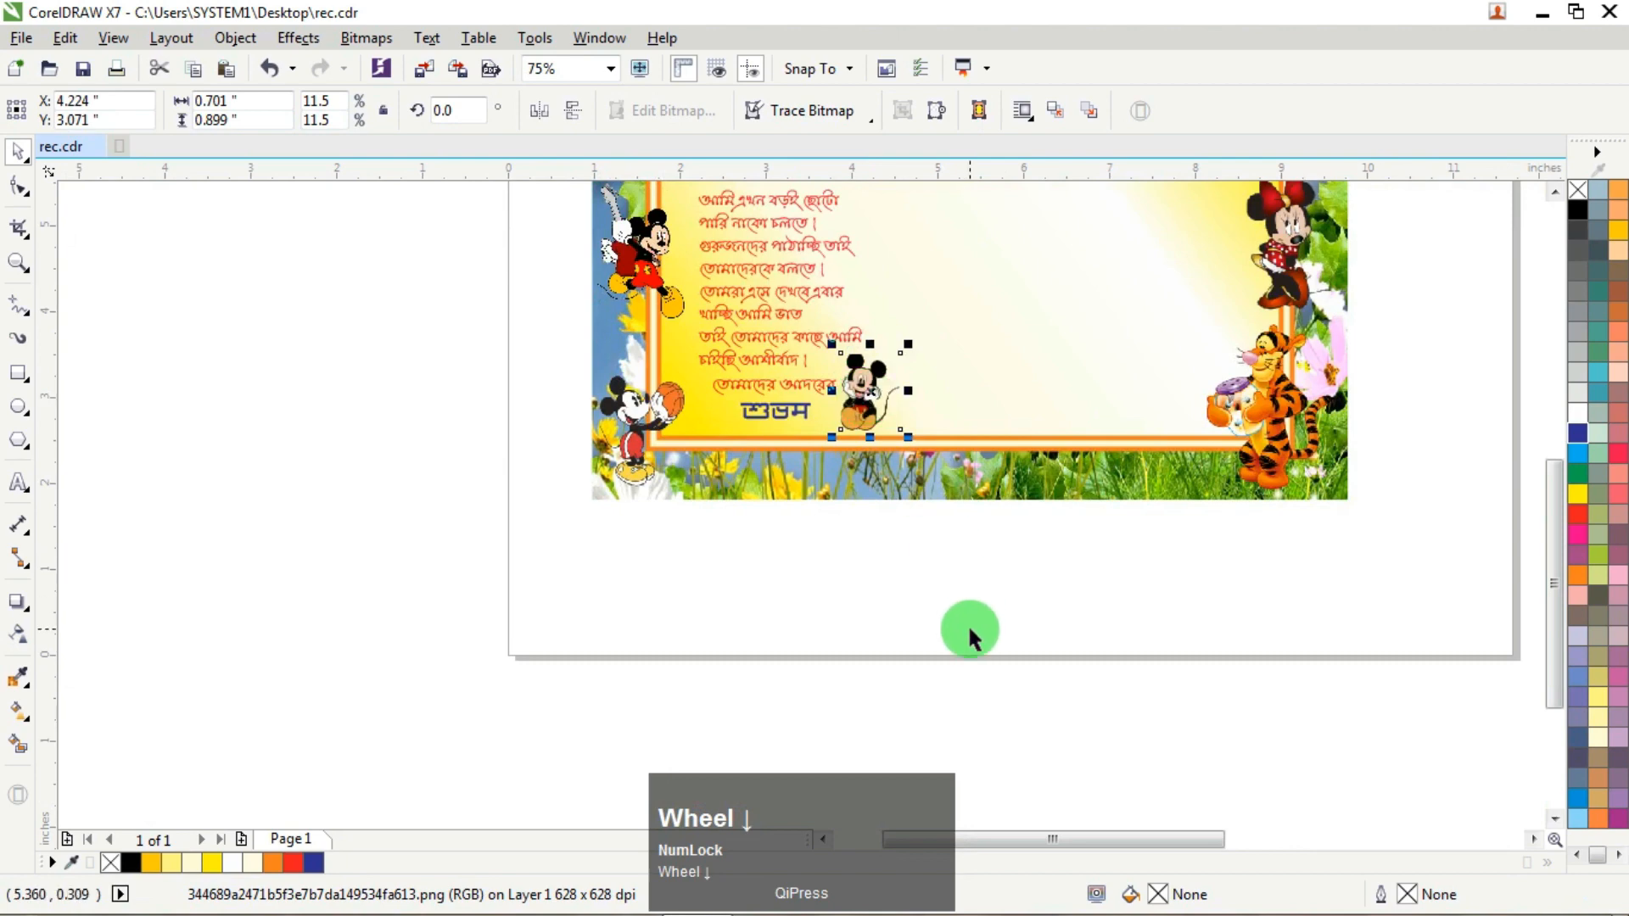
pyautogui.click(970, 635)
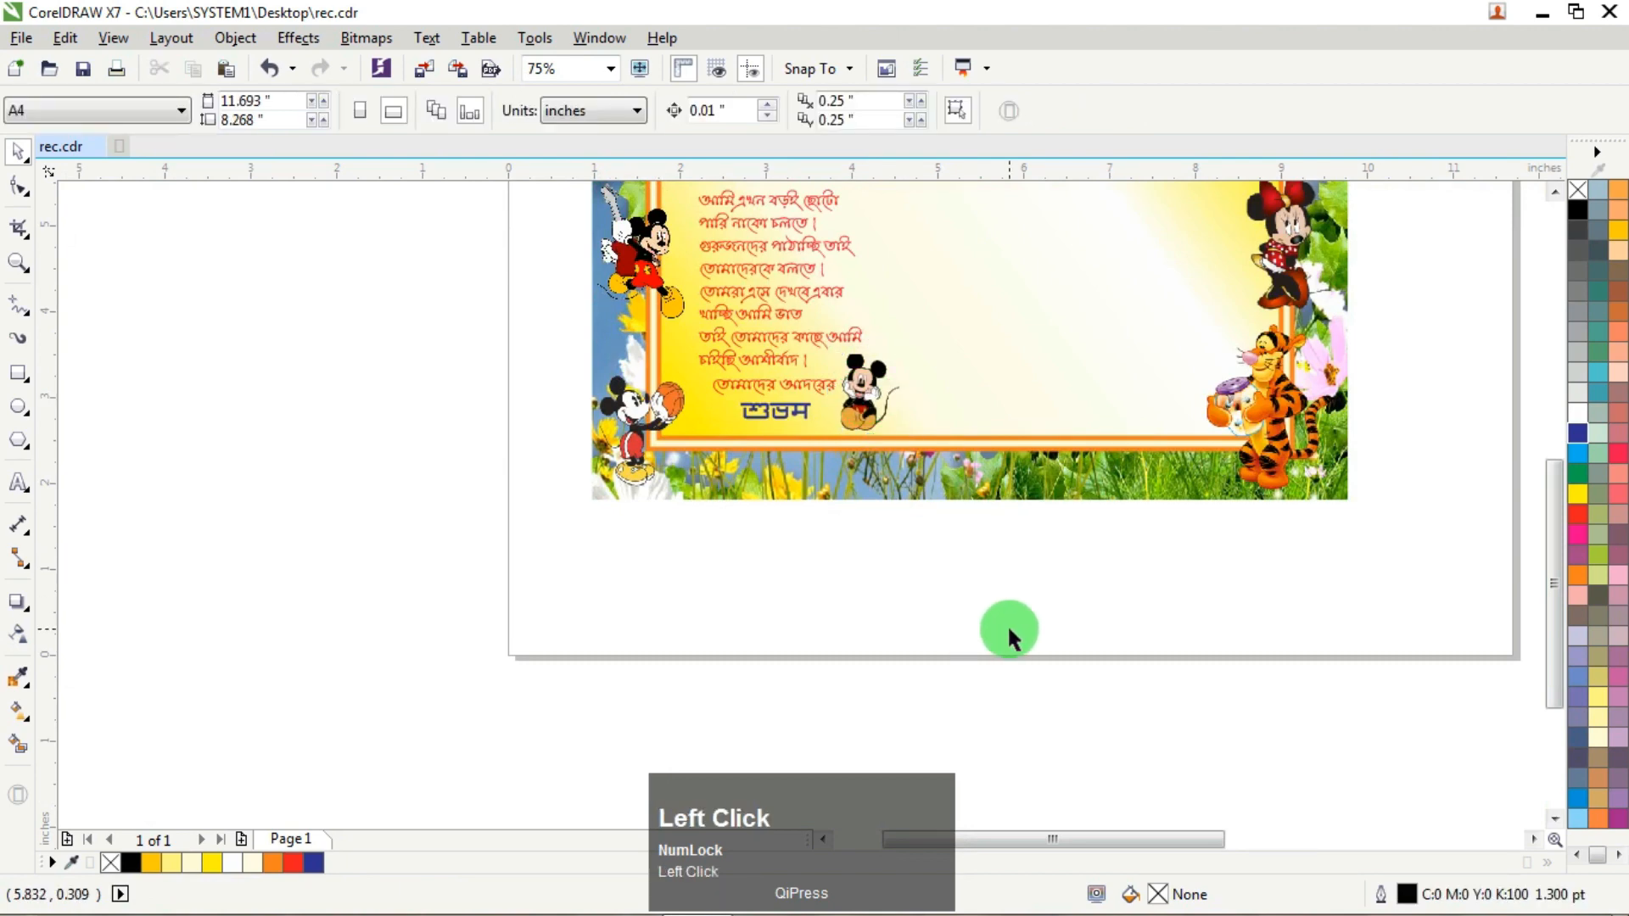
# Step: Duplicate the sunflower baby photo onto the empty part of the panel and enlarge it to about 3.33 × 3.89 inches
pyautogui.scroll(-3, 1044, 632)
pyautogui.scroll(2, 1130, 519)
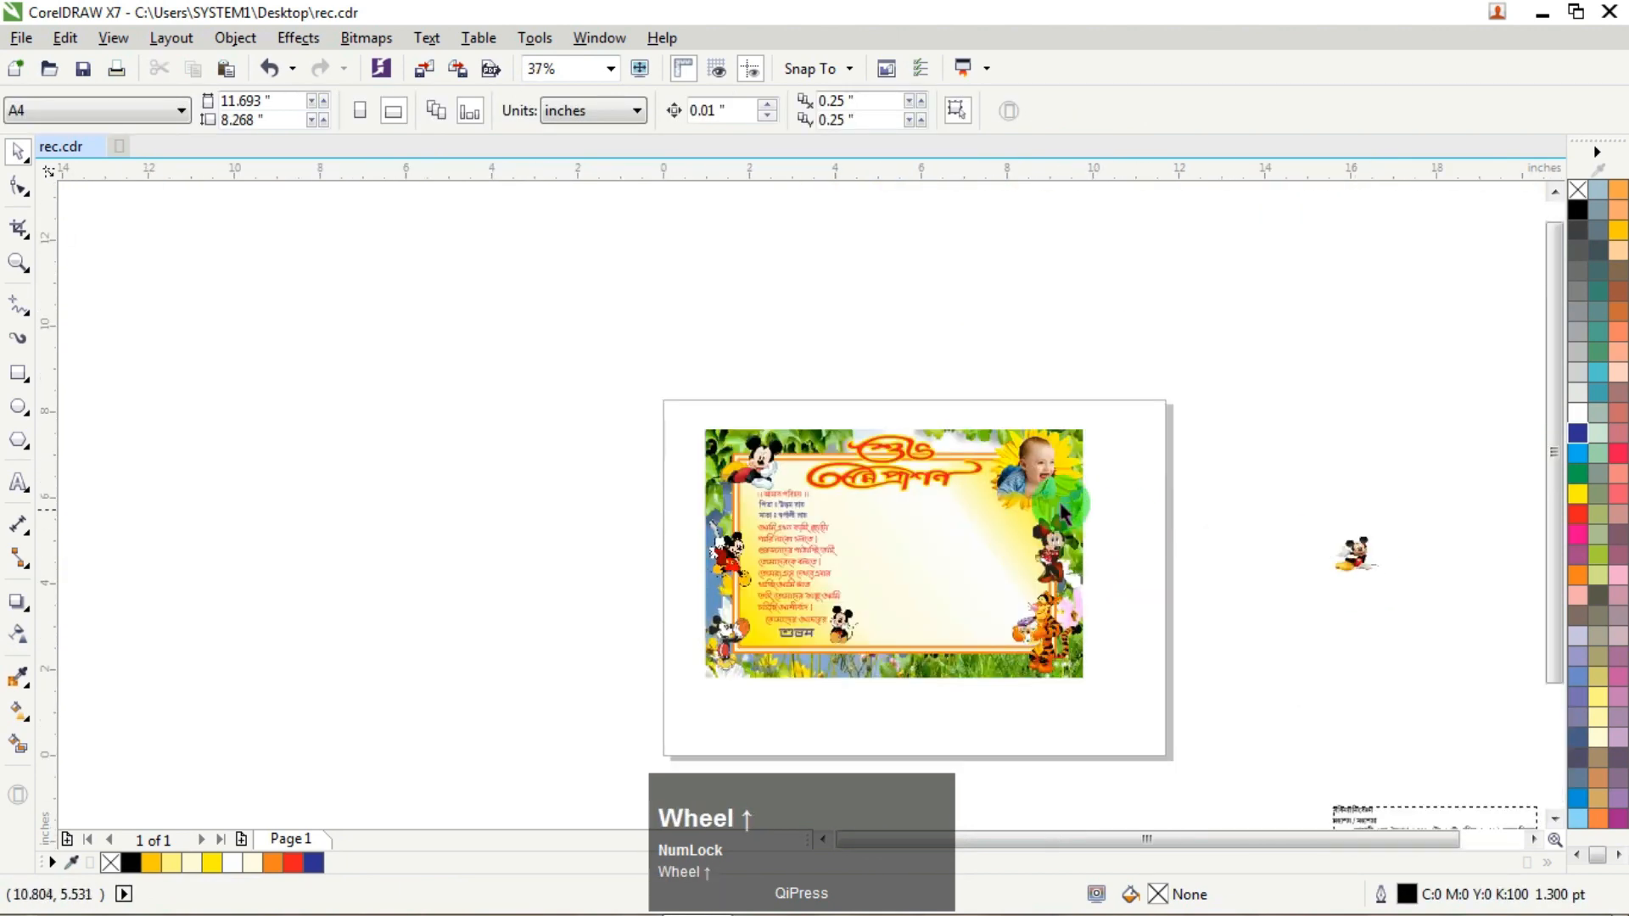
pyautogui.click(1037, 466)
pyautogui.moveTo(1033, 462); pyautogui.dragTo(896, 541)
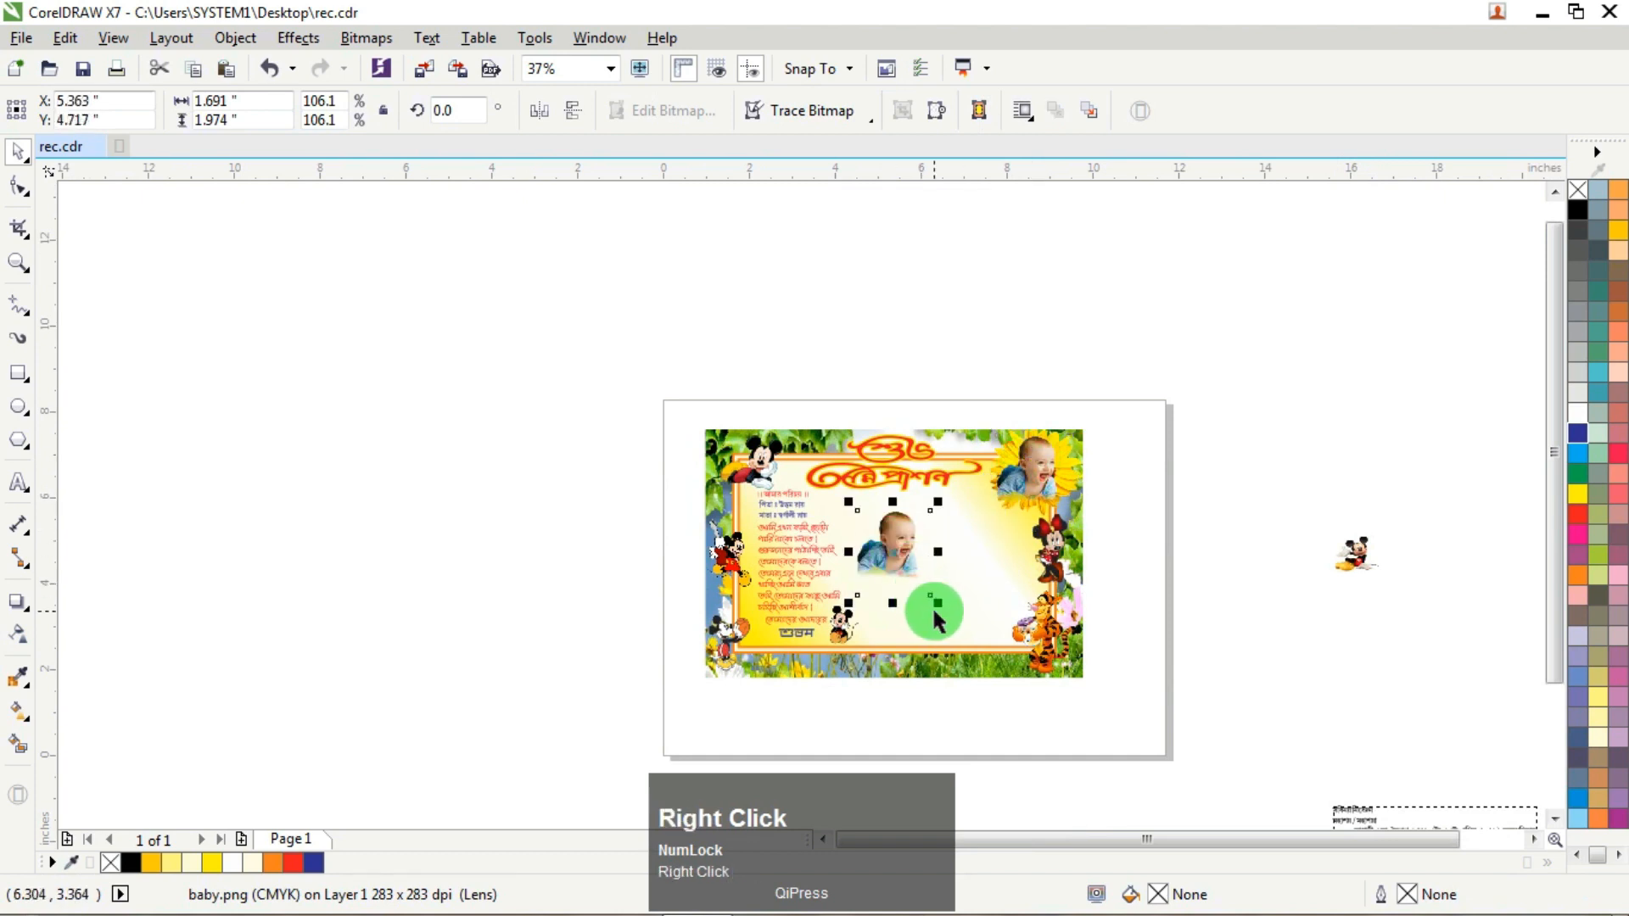
pyautogui.moveTo(937, 608); pyautogui.dragTo(1005, 679)
pyautogui.scroll(1, 947, 582)
pyautogui.moveTo(947, 582); pyautogui.dragTo(956, 561)
# Step: Try to trim the lower edge of the large baby photo by selecting its bottom nodes with the Shape tool
pyautogui.click(19, 186)
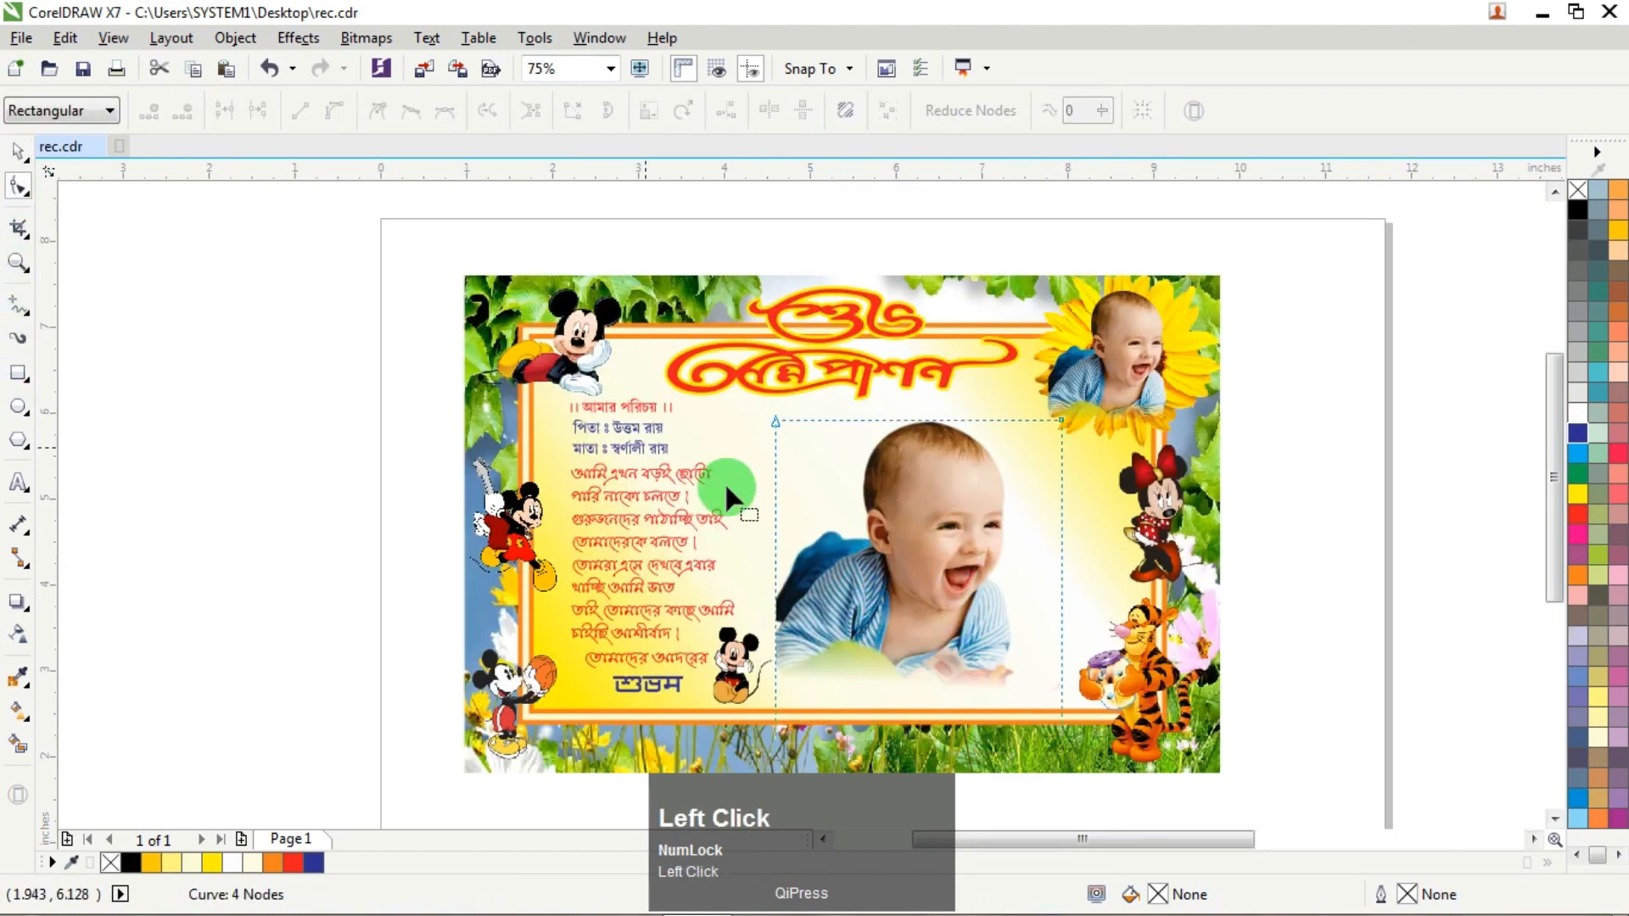
pyautogui.moveTo(1349, 690); pyautogui.dragTo(874, 810)
pyautogui.moveTo(680, 771); pyautogui.dragTo(680, 771)
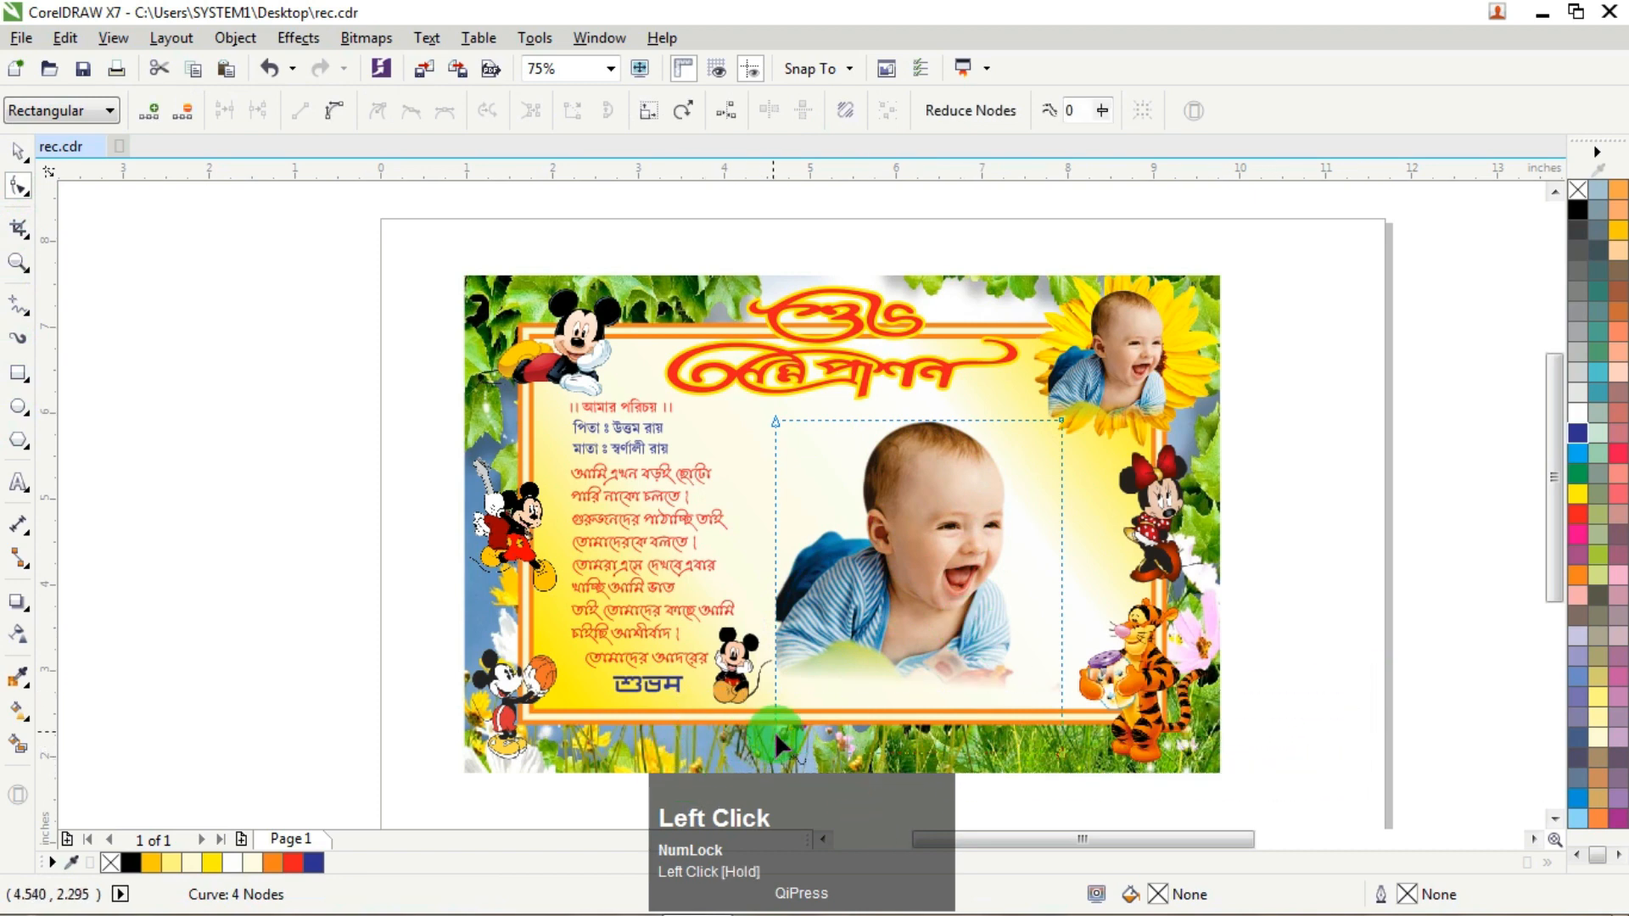
pyautogui.scroll(-2, 809, 760)
pyautogui.scroll(2, 873, 654)
pyautogui.scroll(2, 867, 603)
pyautogui.keyDown('ctrl'); pyautogui.click(868, 604); pyautogui.keyUp('ctrl')
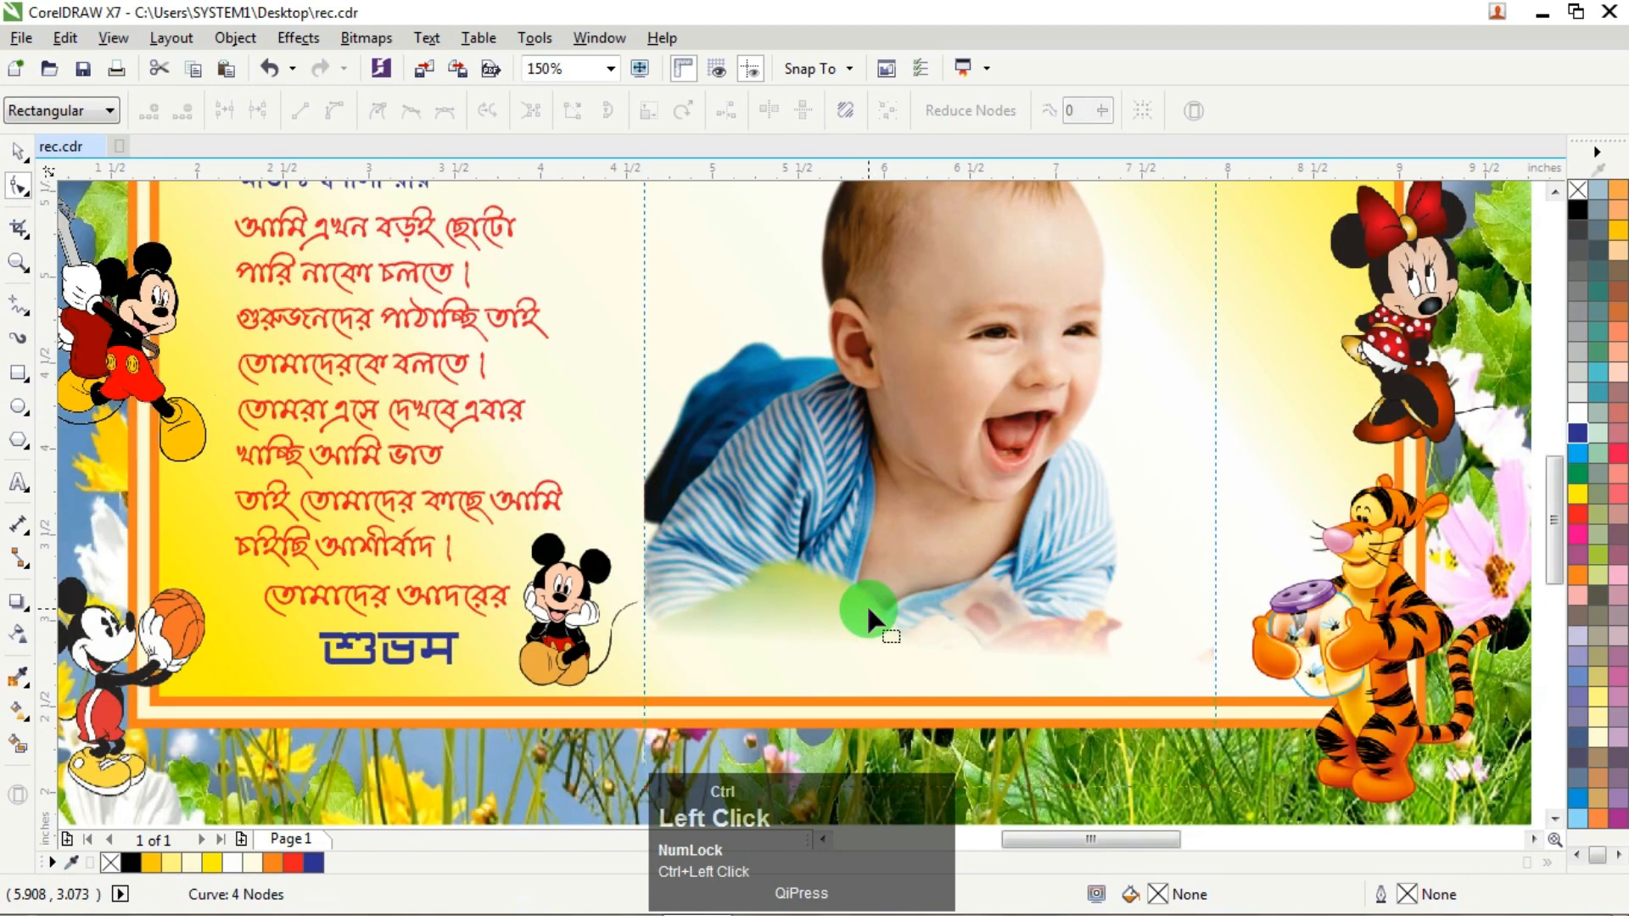
pyautogui.scroll(-4, 996, 706)
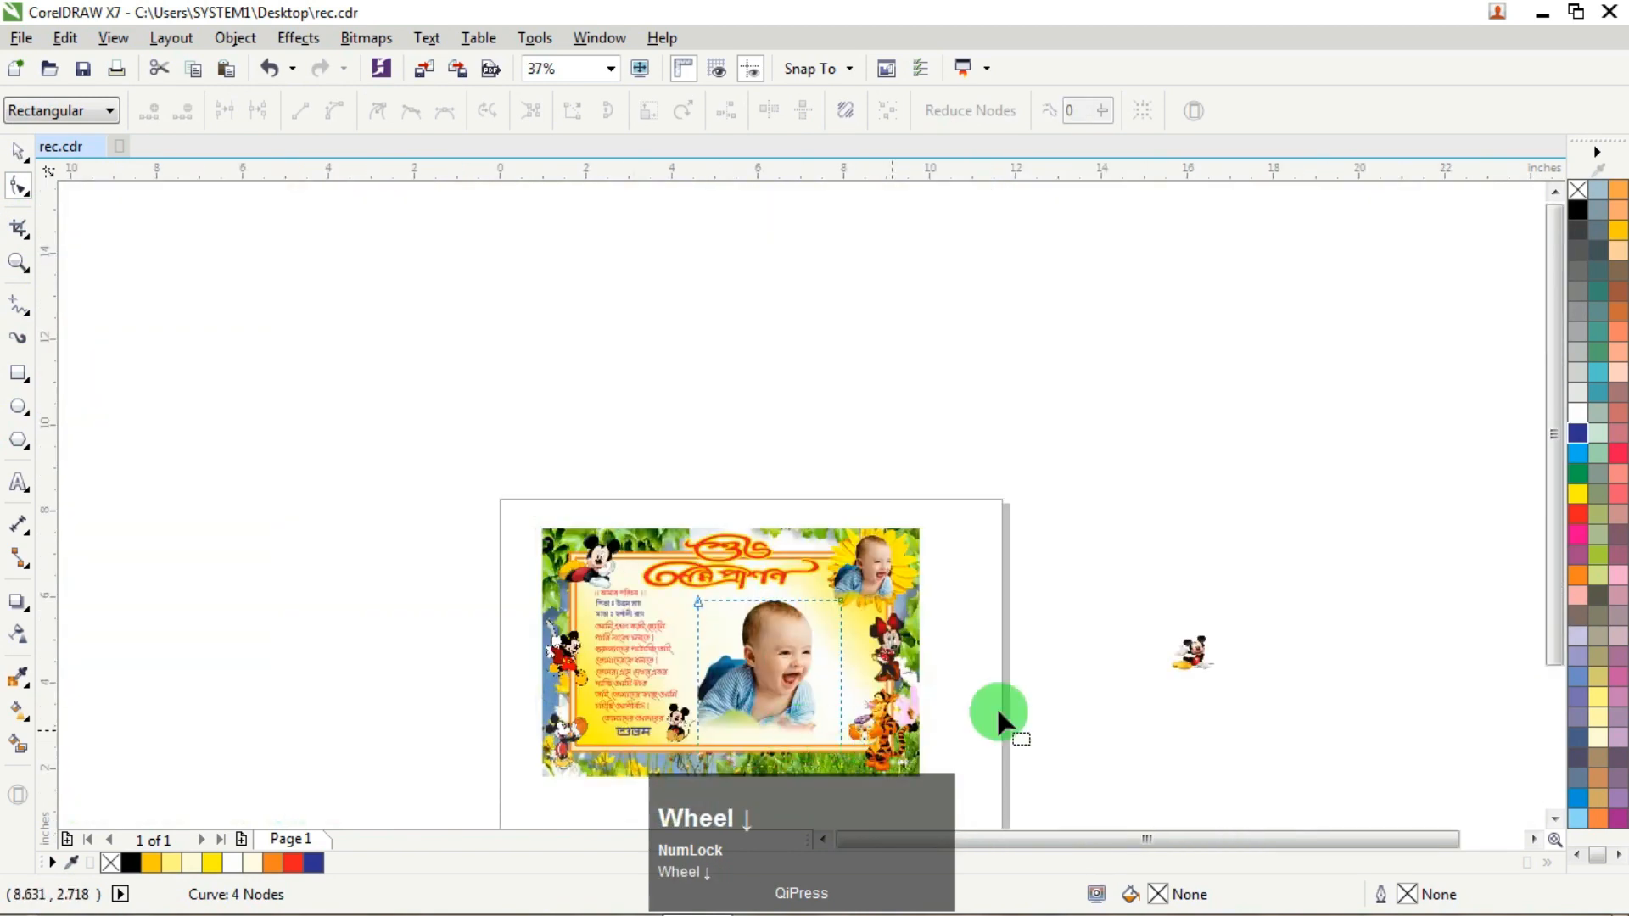
pyautogui.click(1556, 819)
pyautogui.scroll(2, 769, 607)
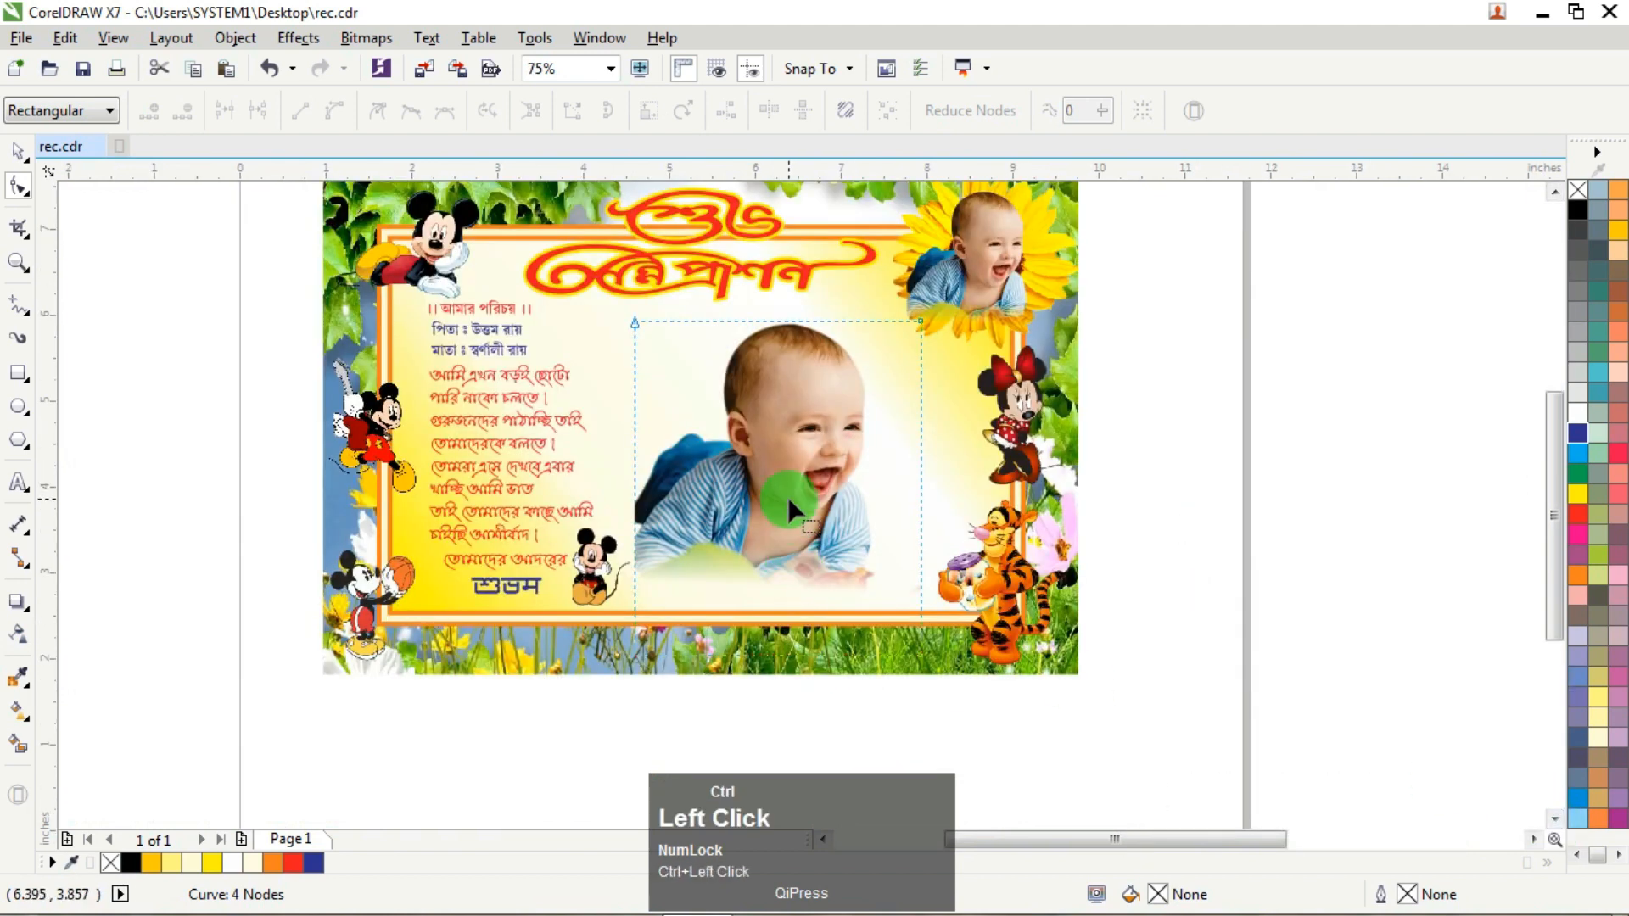
# Step: Raise the large baby photo's bottom nodes with the Shape tool to just inside the orange border, making it about 3.3 inches high
pyautogui.click(22, 155)
pyautogui.click(762, 470)
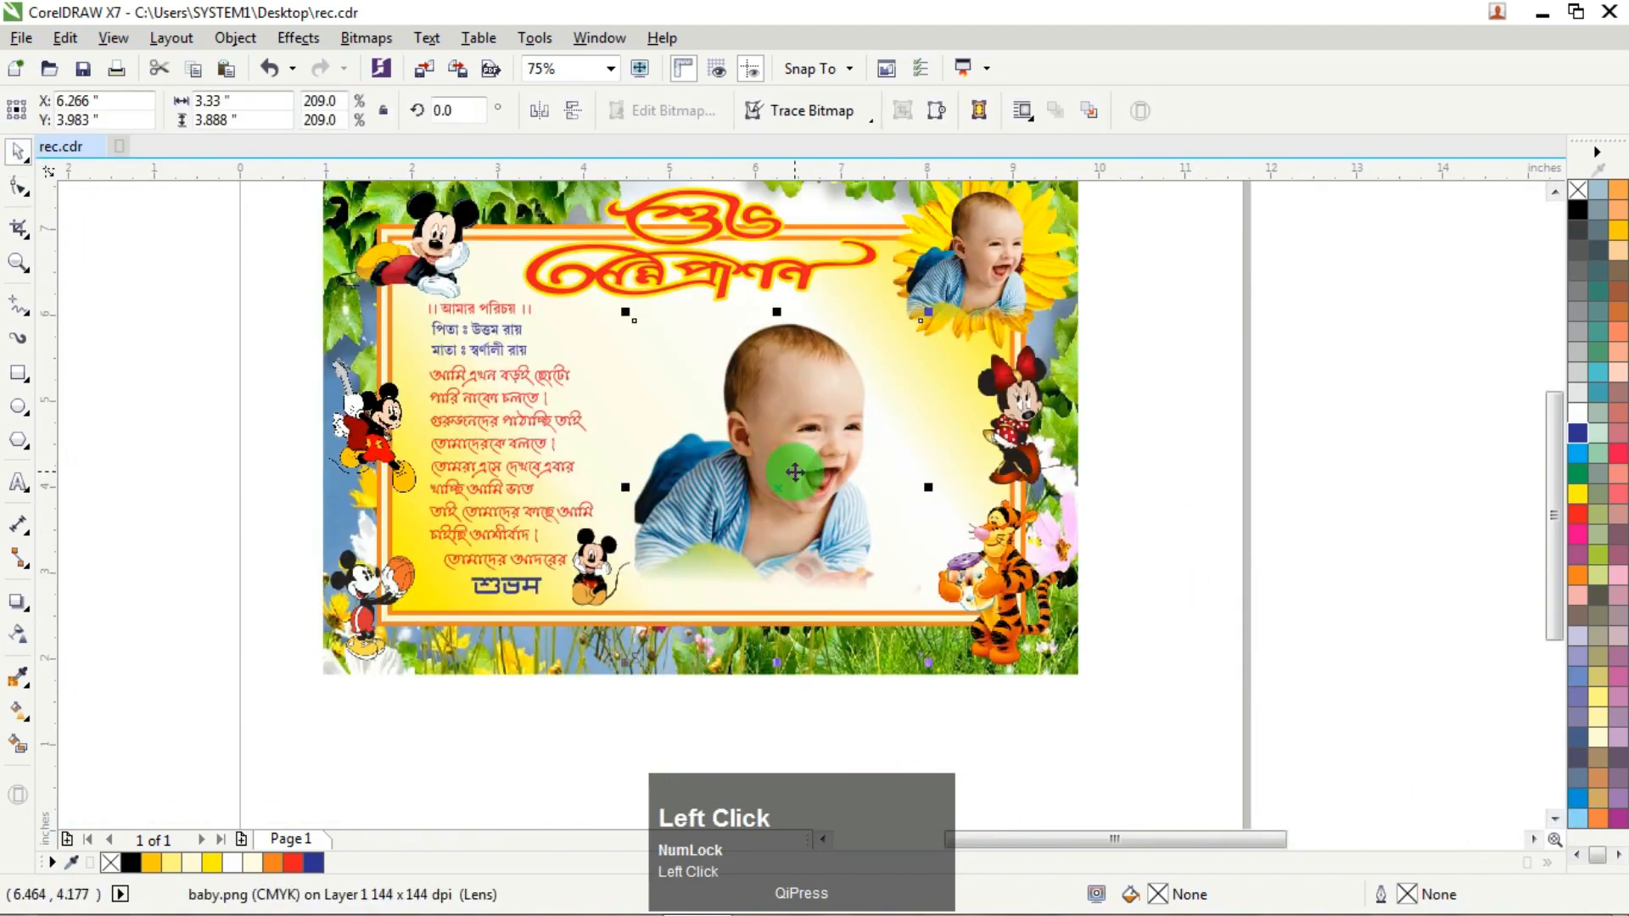
pyautogui.click(19, 184)
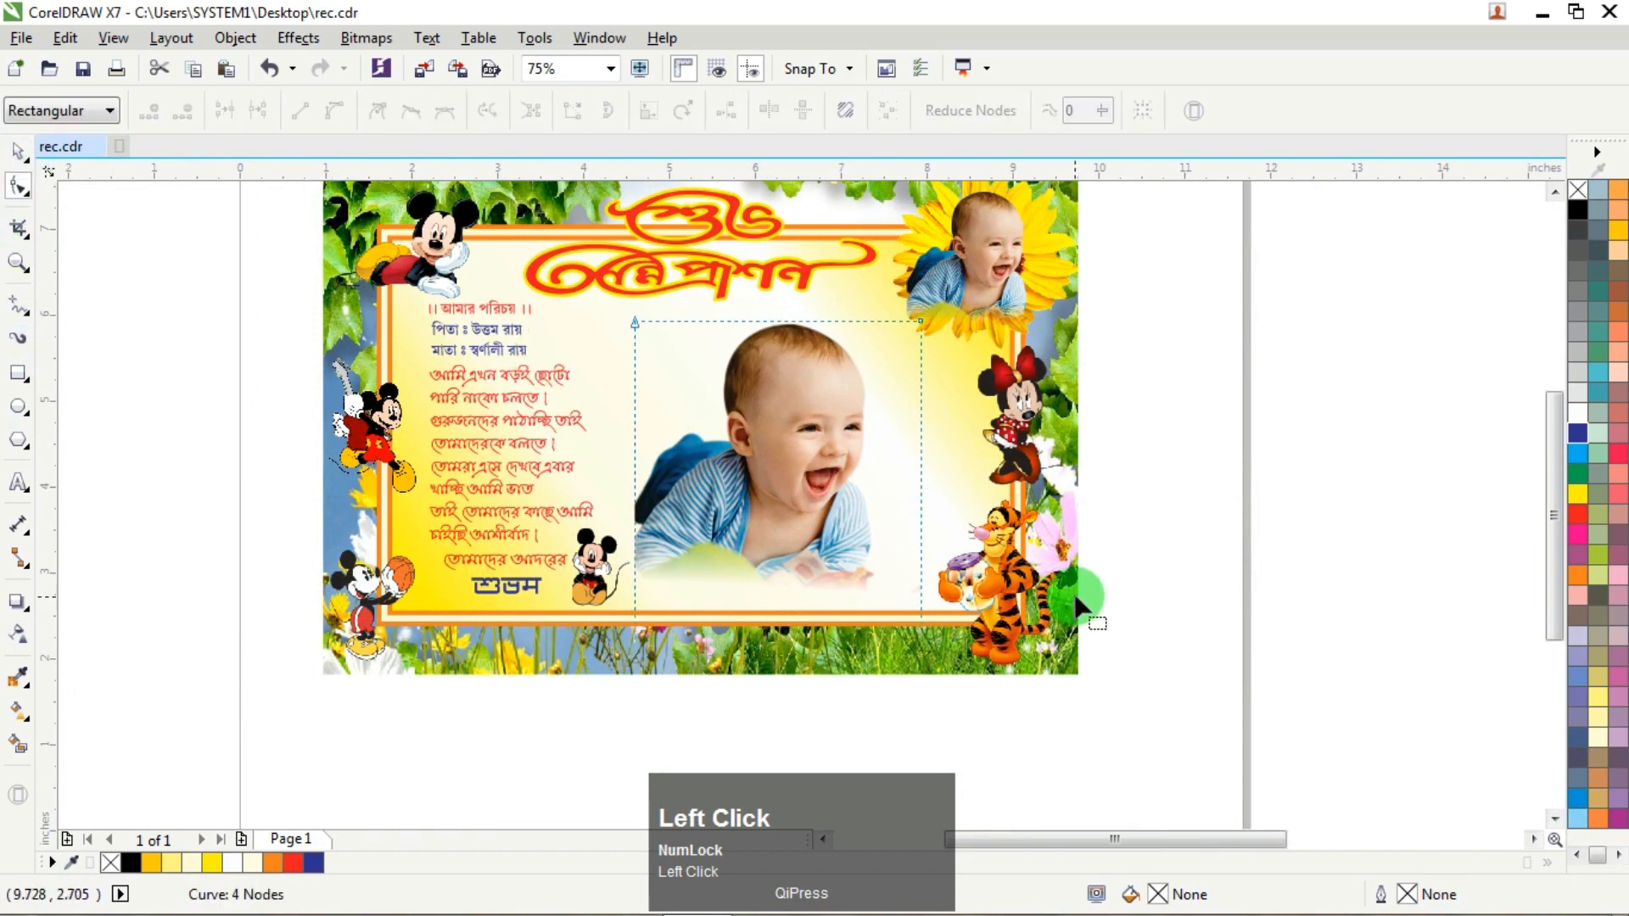
pyautogui.moveTo(516, 710); pyautogui.dragTo(634, 605)
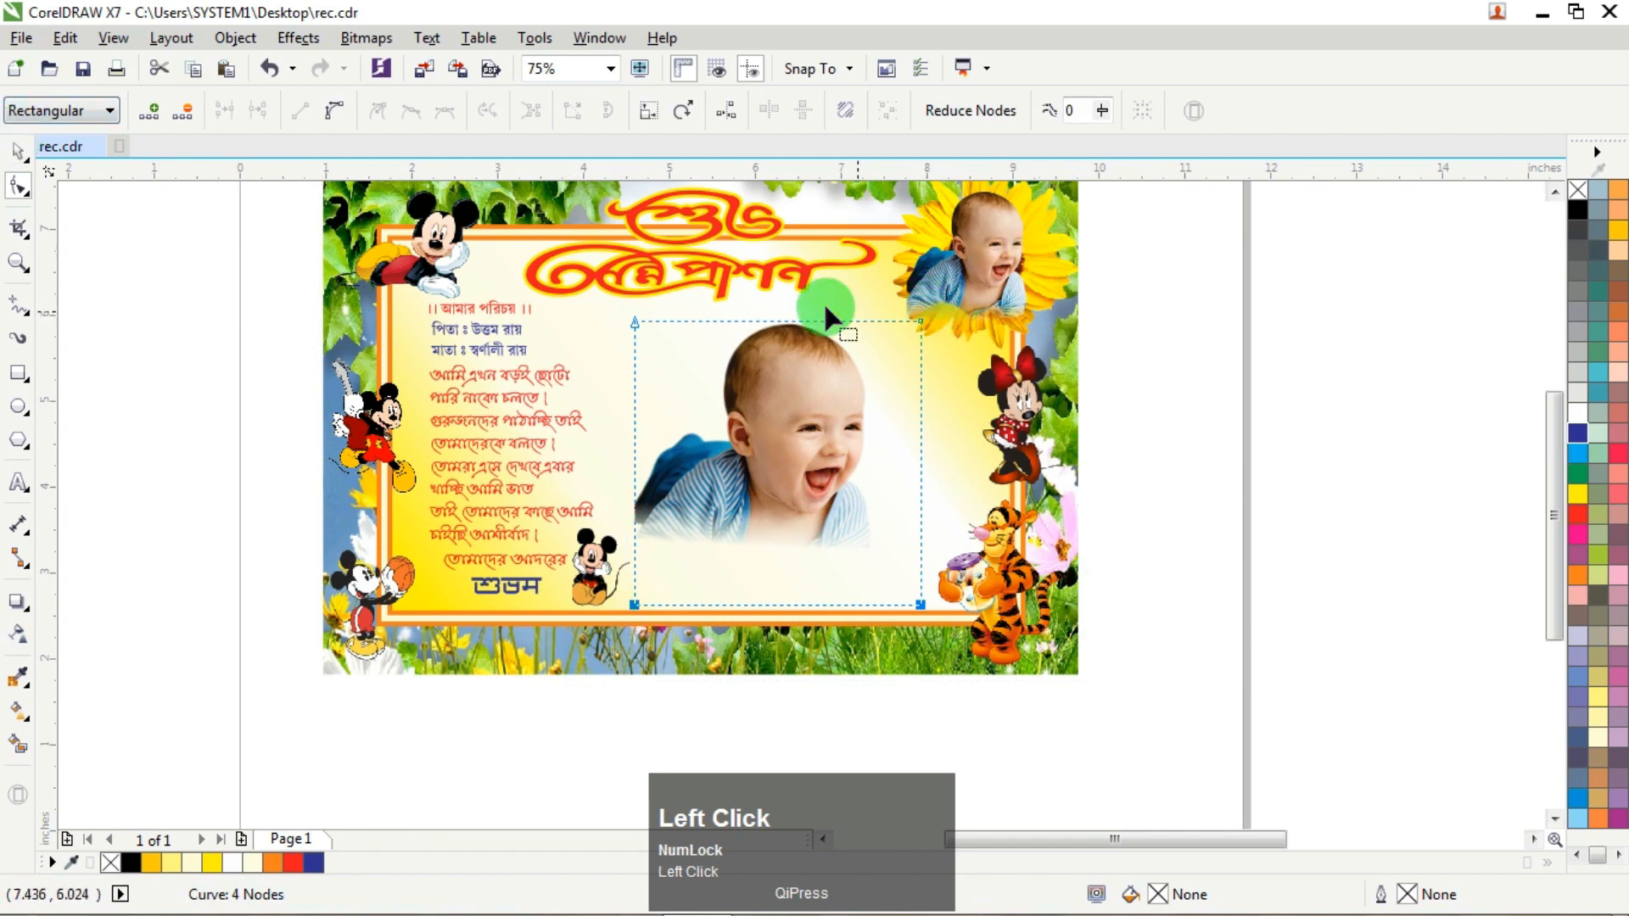
pyautogui.click(16, 157)
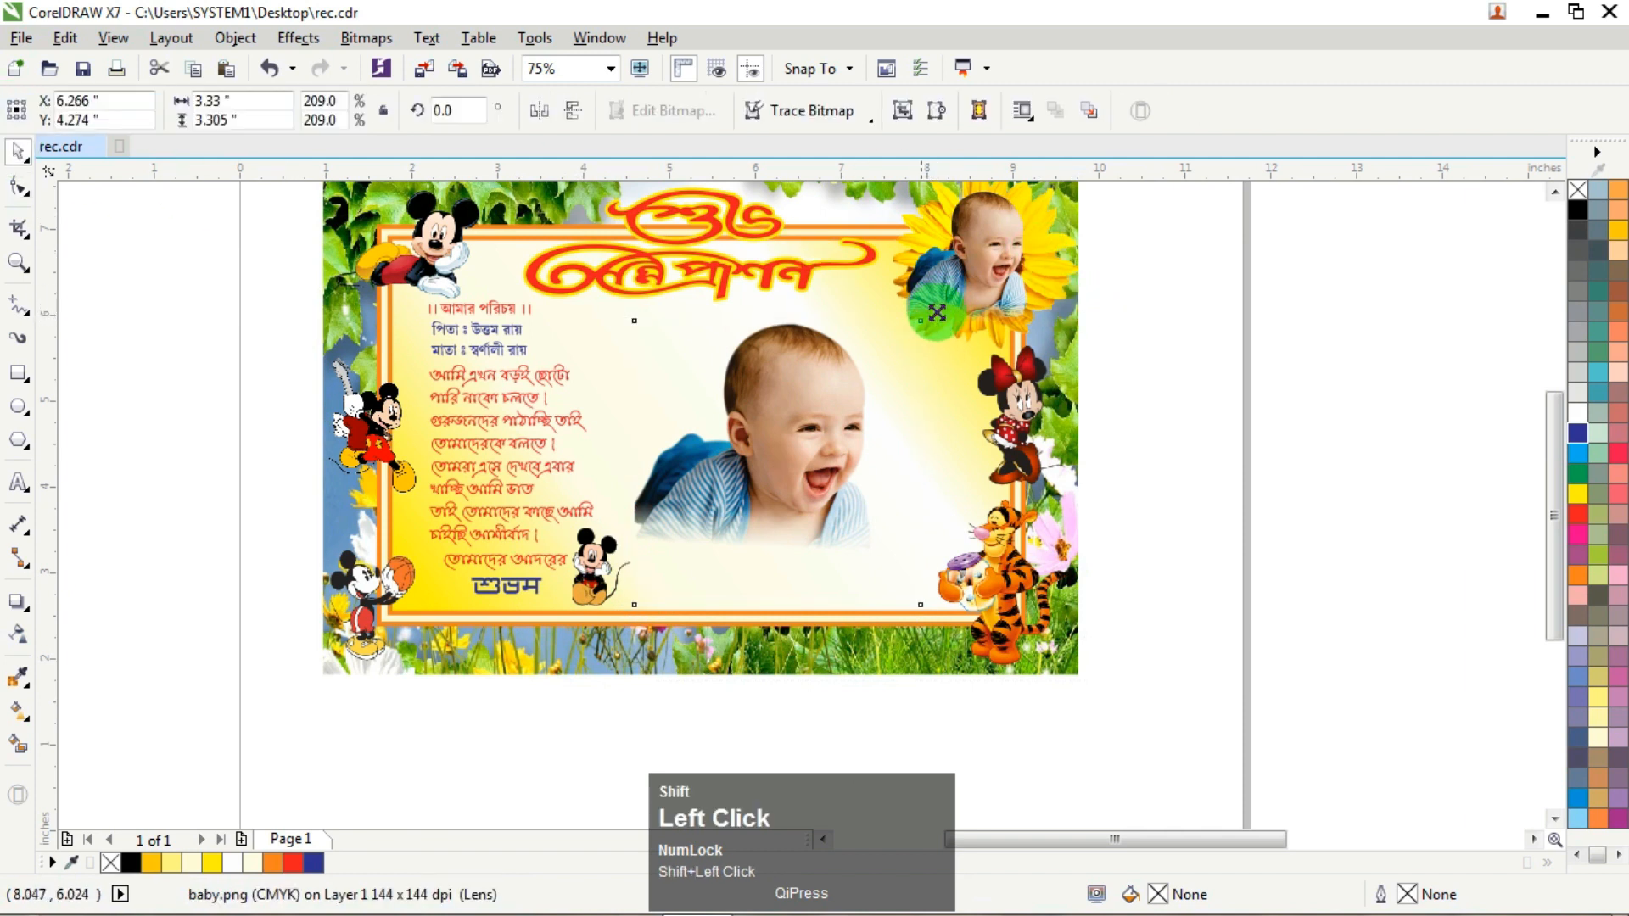
# Step: Enlarge the cropped baby photo proportionally to about 4.21 × 4.18 inches, filling the open part of the panel
pyautogui.moveTo(937, 313); pyautogui.dragTo(953, 297)
pyautogui.click(952, 630)
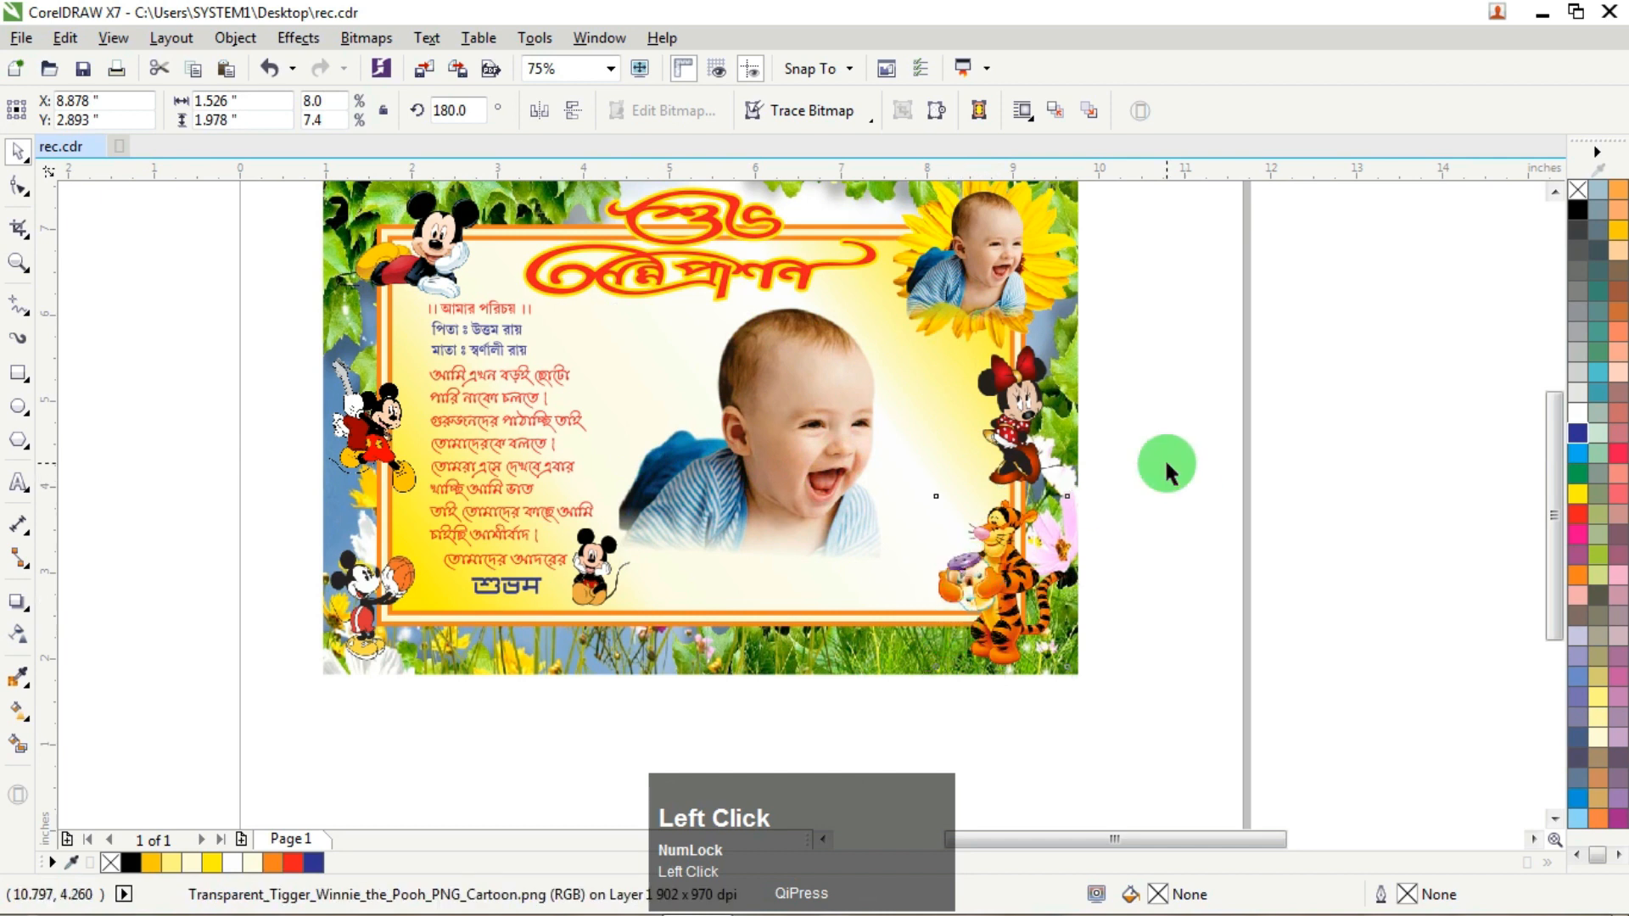
pyautogui.keyDown('ctrl'); pyautogui.click(816, 414); pyautogui.keyUp('ctrl')
pyautogui.moveTo(943, 630); pyautogui.dragTo(987, 673)
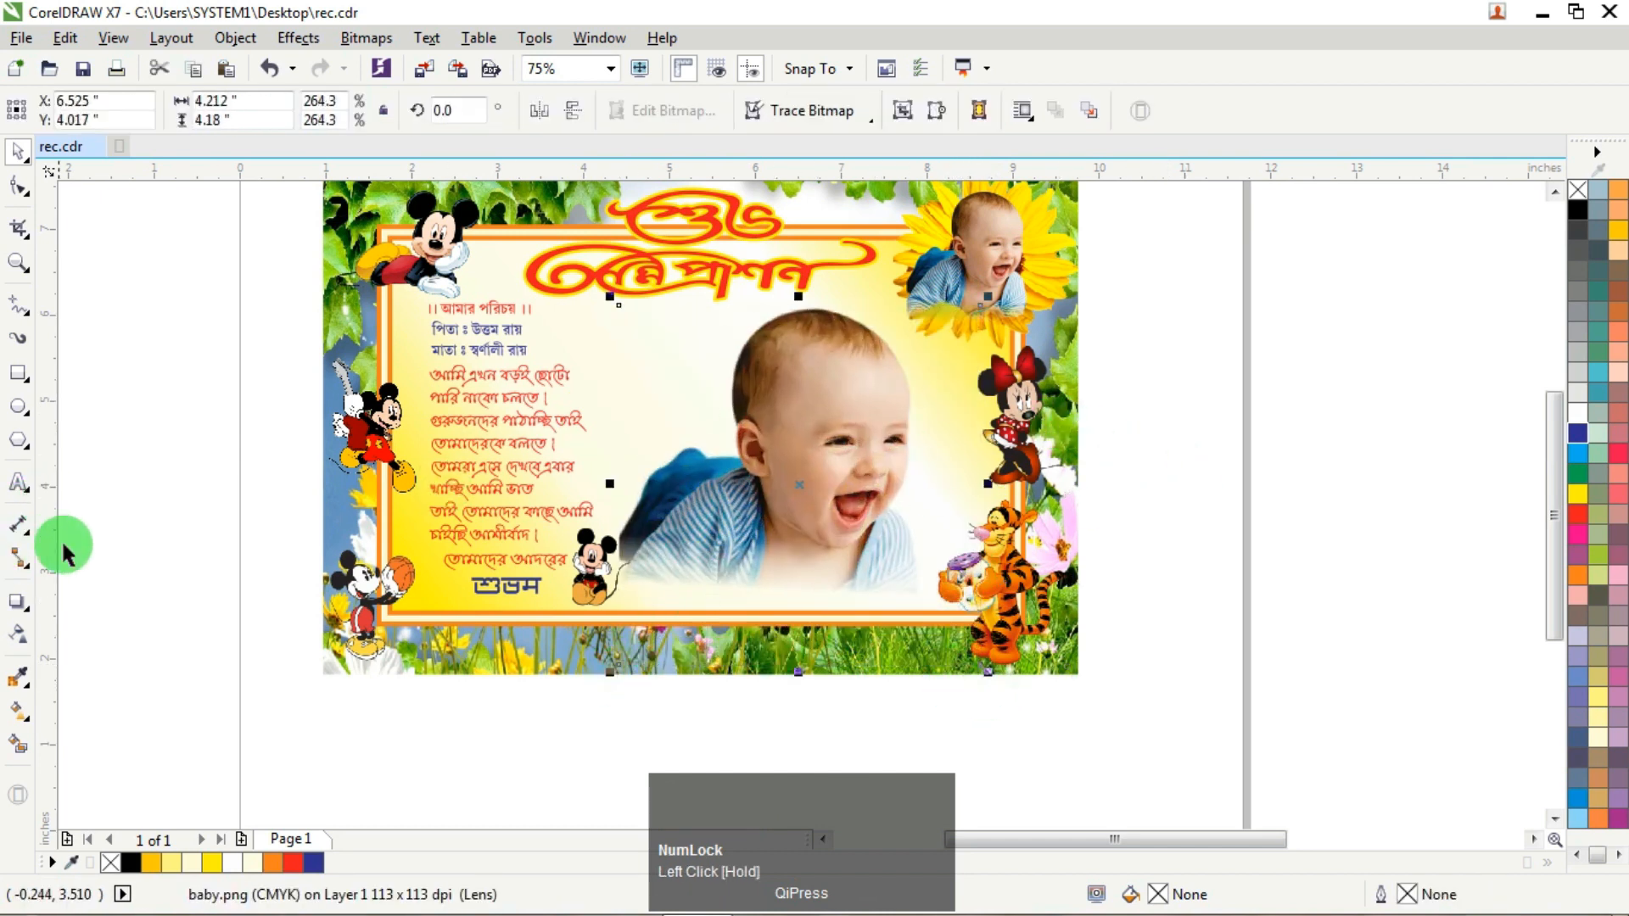
# Step: Convert the large baby photo to a 300 dpi CMYK bitmap with anti-aliasing and a transparent background
pyautogui.click(18, 634)
pyautogui.click(366, 37)
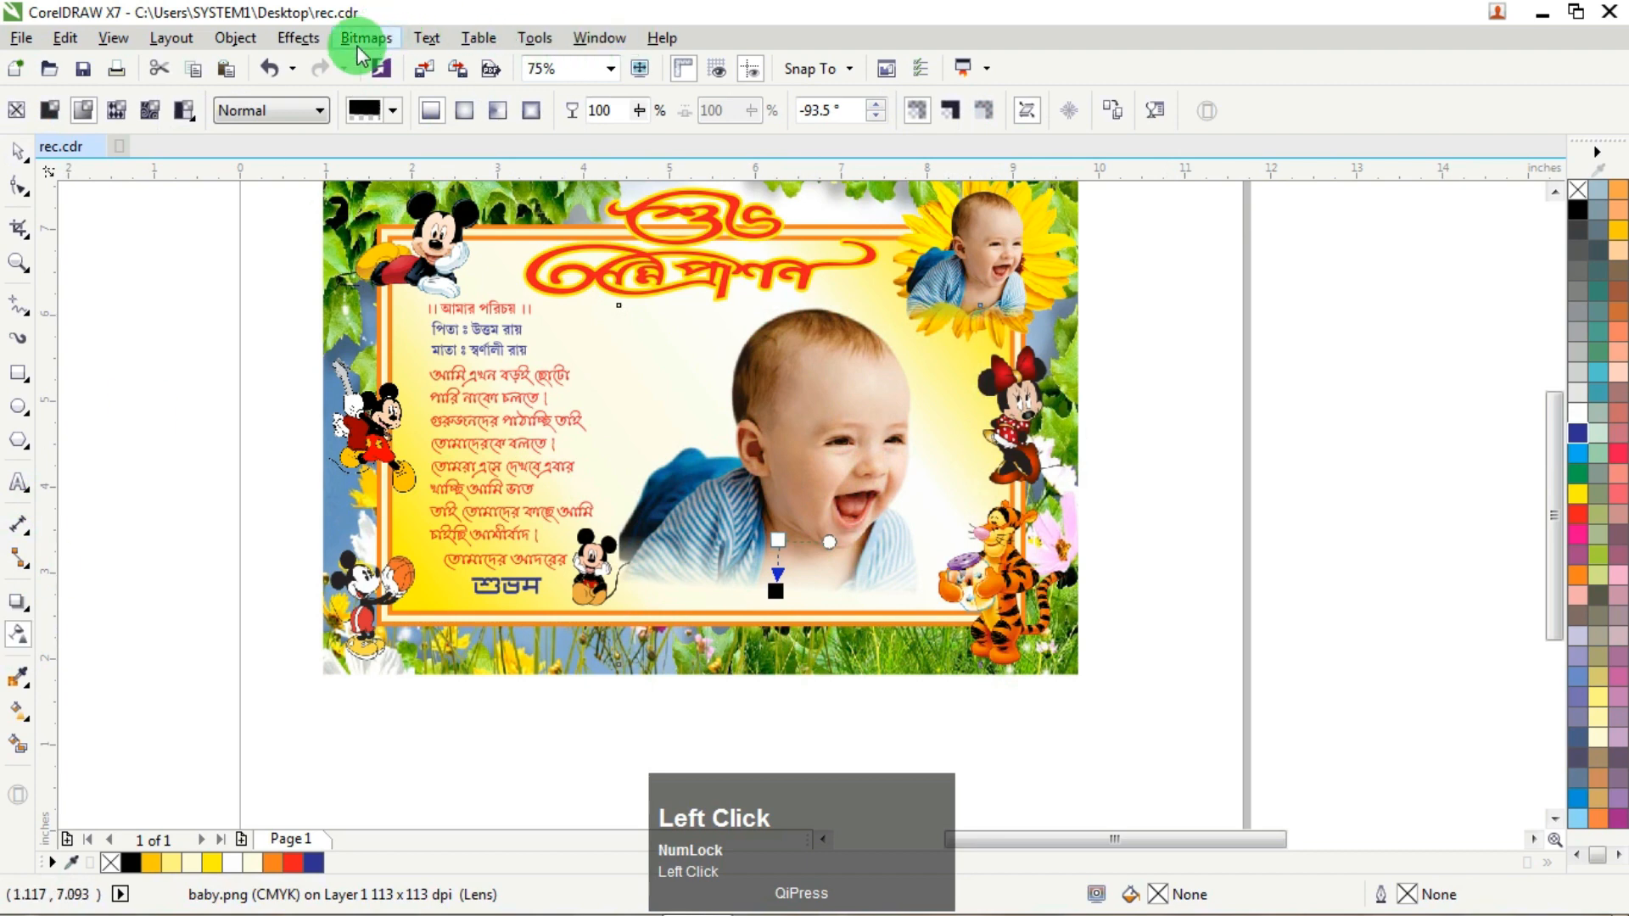
pyautogui.click(428, 62)
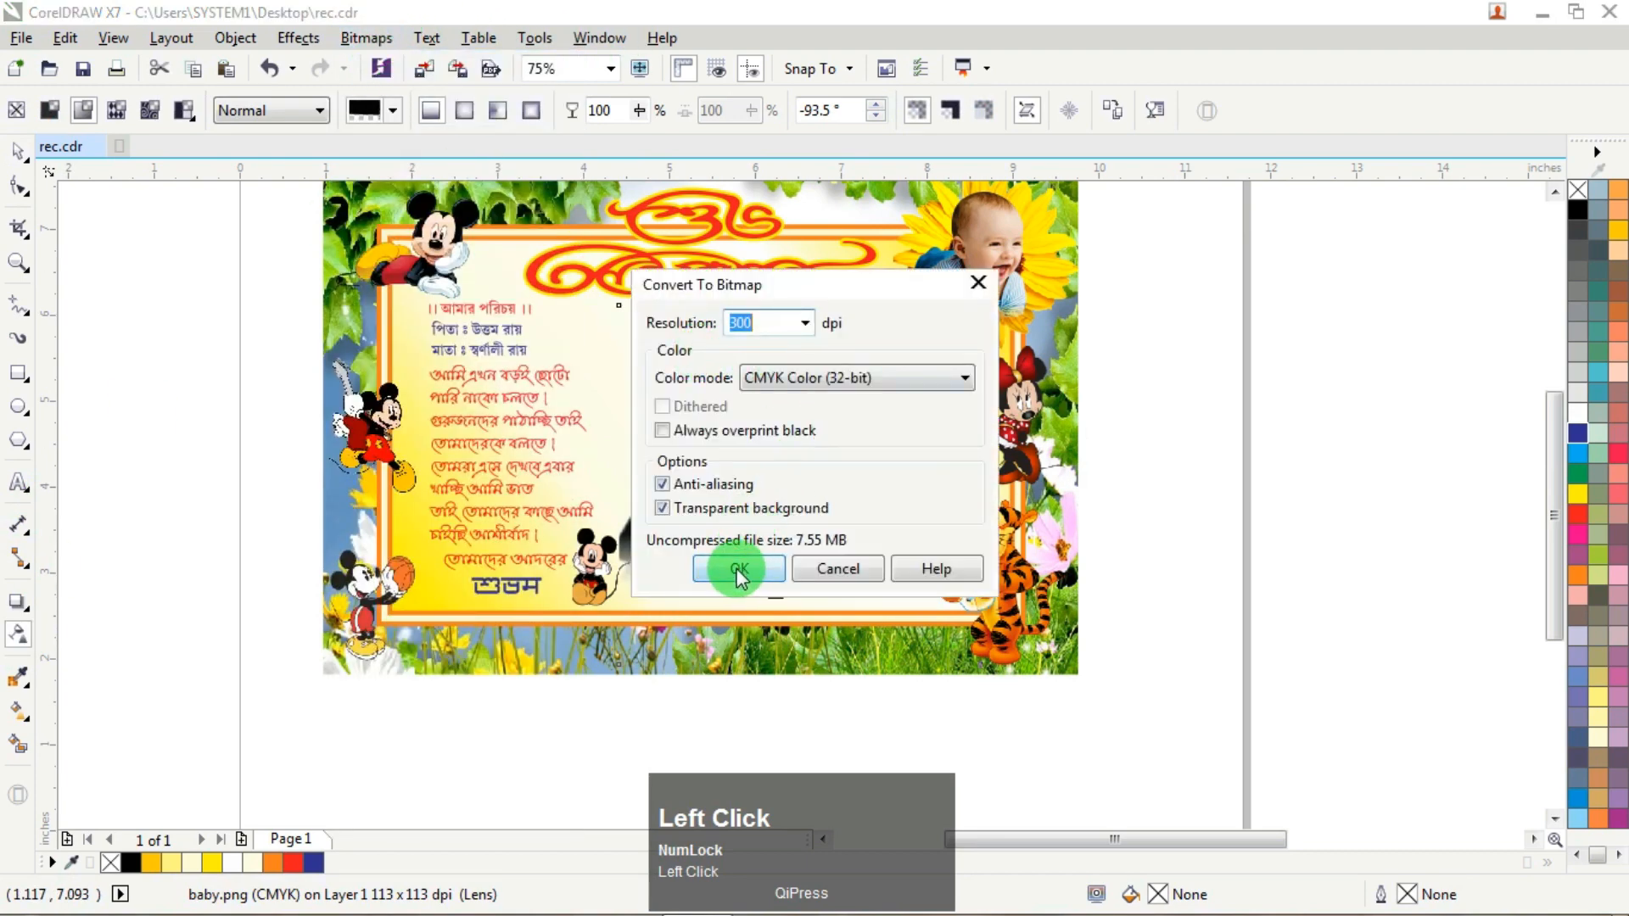
pyautogui.click(738, 568)
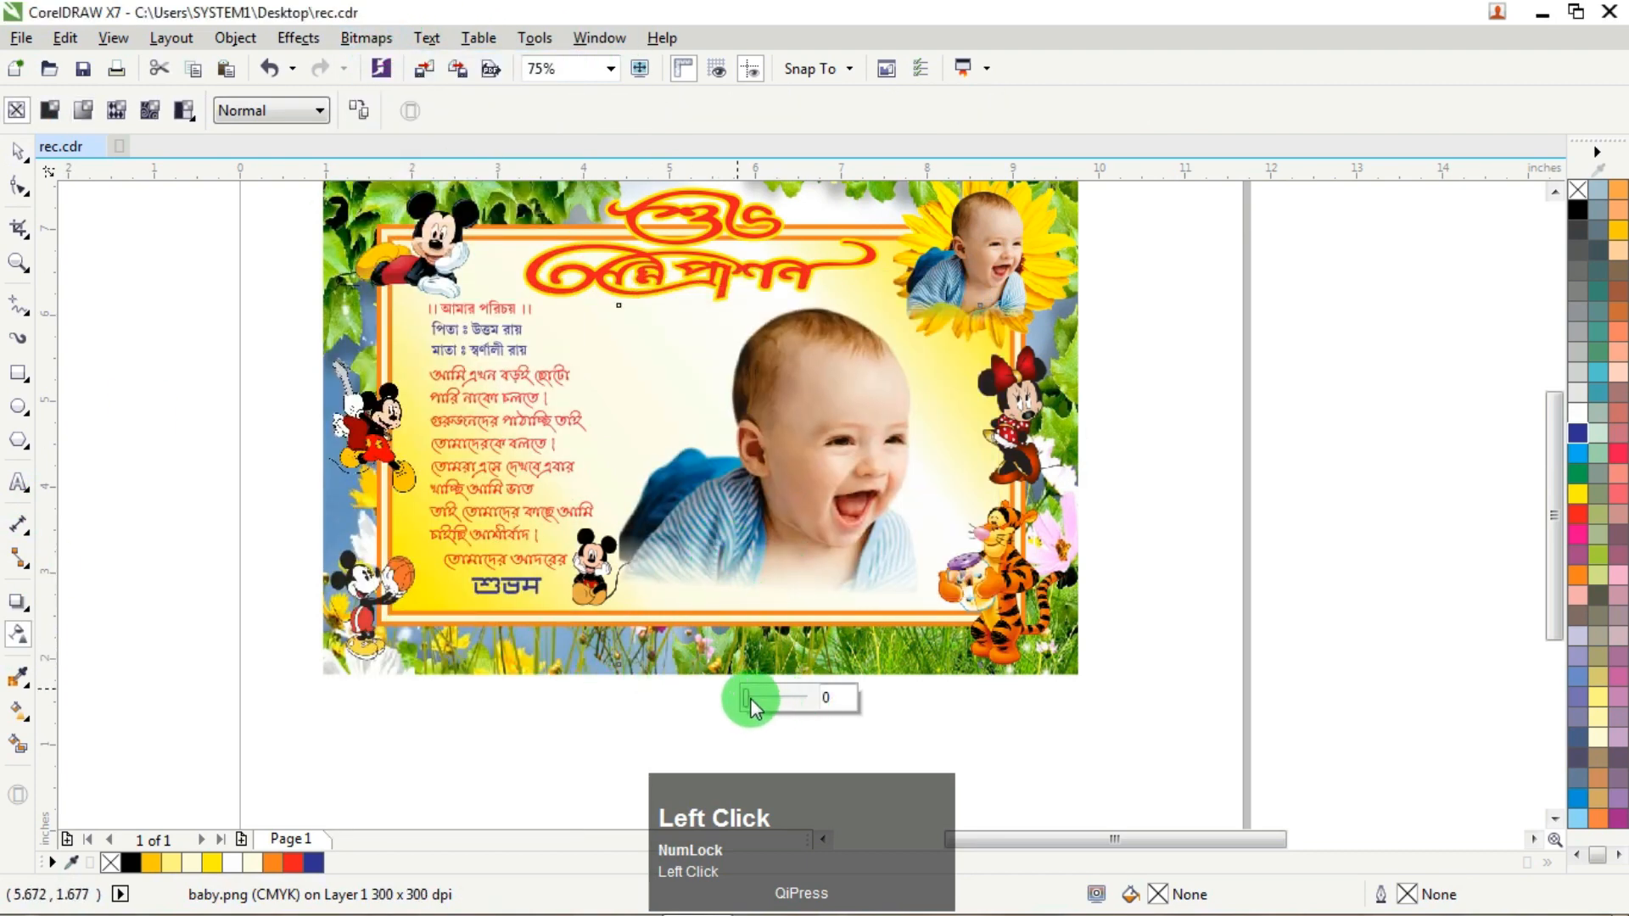
# Step: Fade the large baby photo with a uniform transparency of about 60
pyautogui.moveTo(750, 699); pyautogui.dragTo(784, 701)
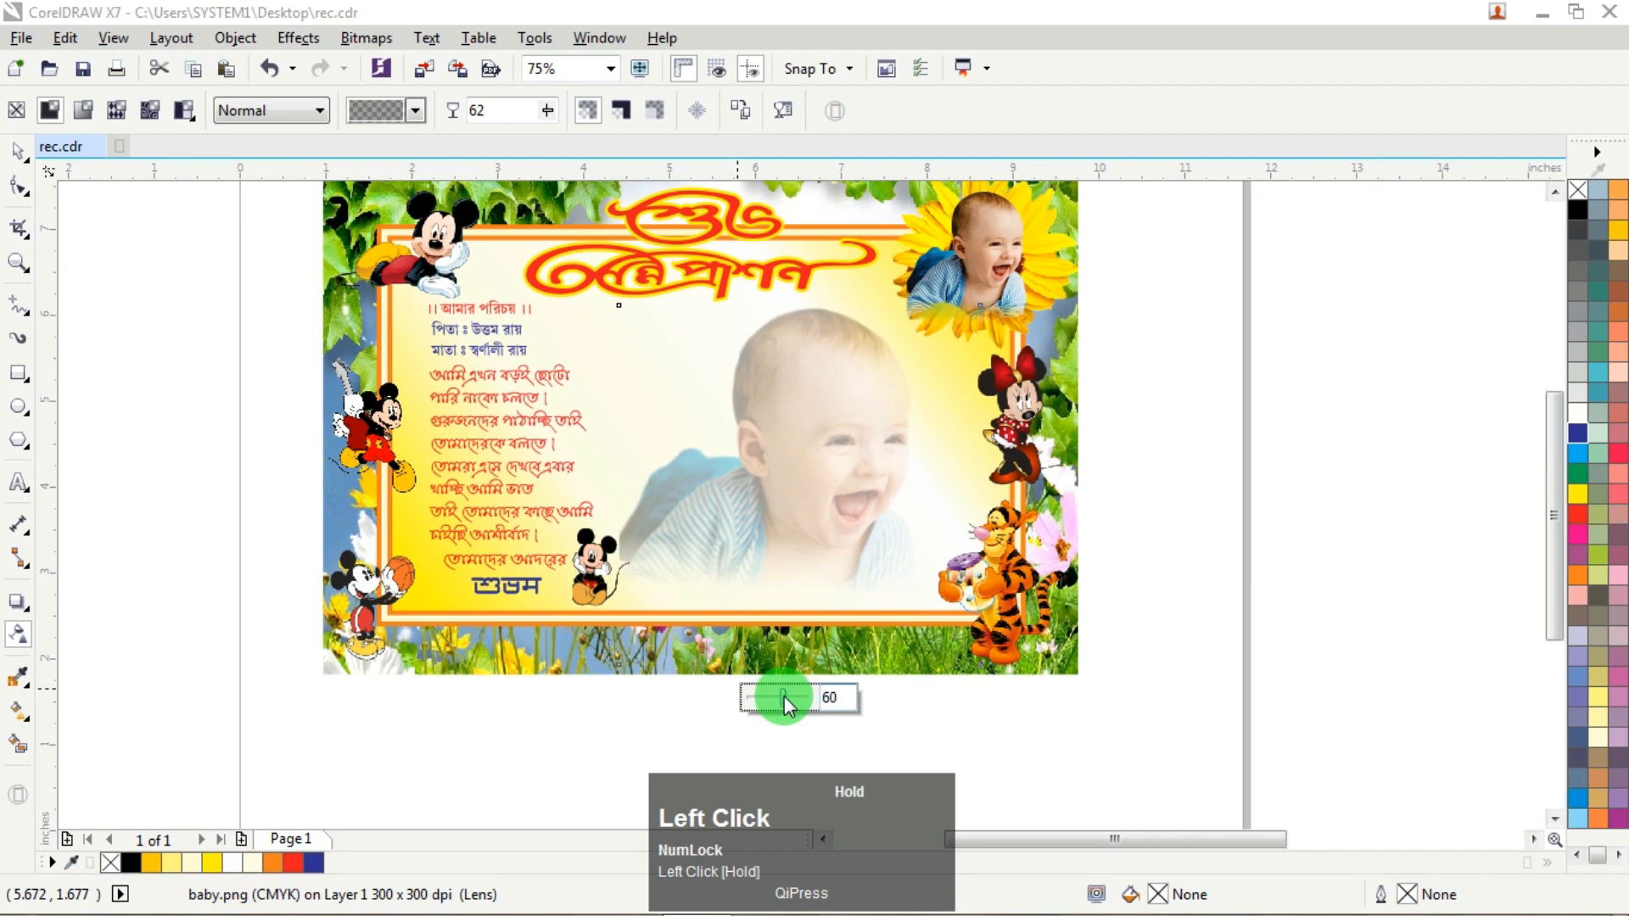
pyautogui.click(18, 151)
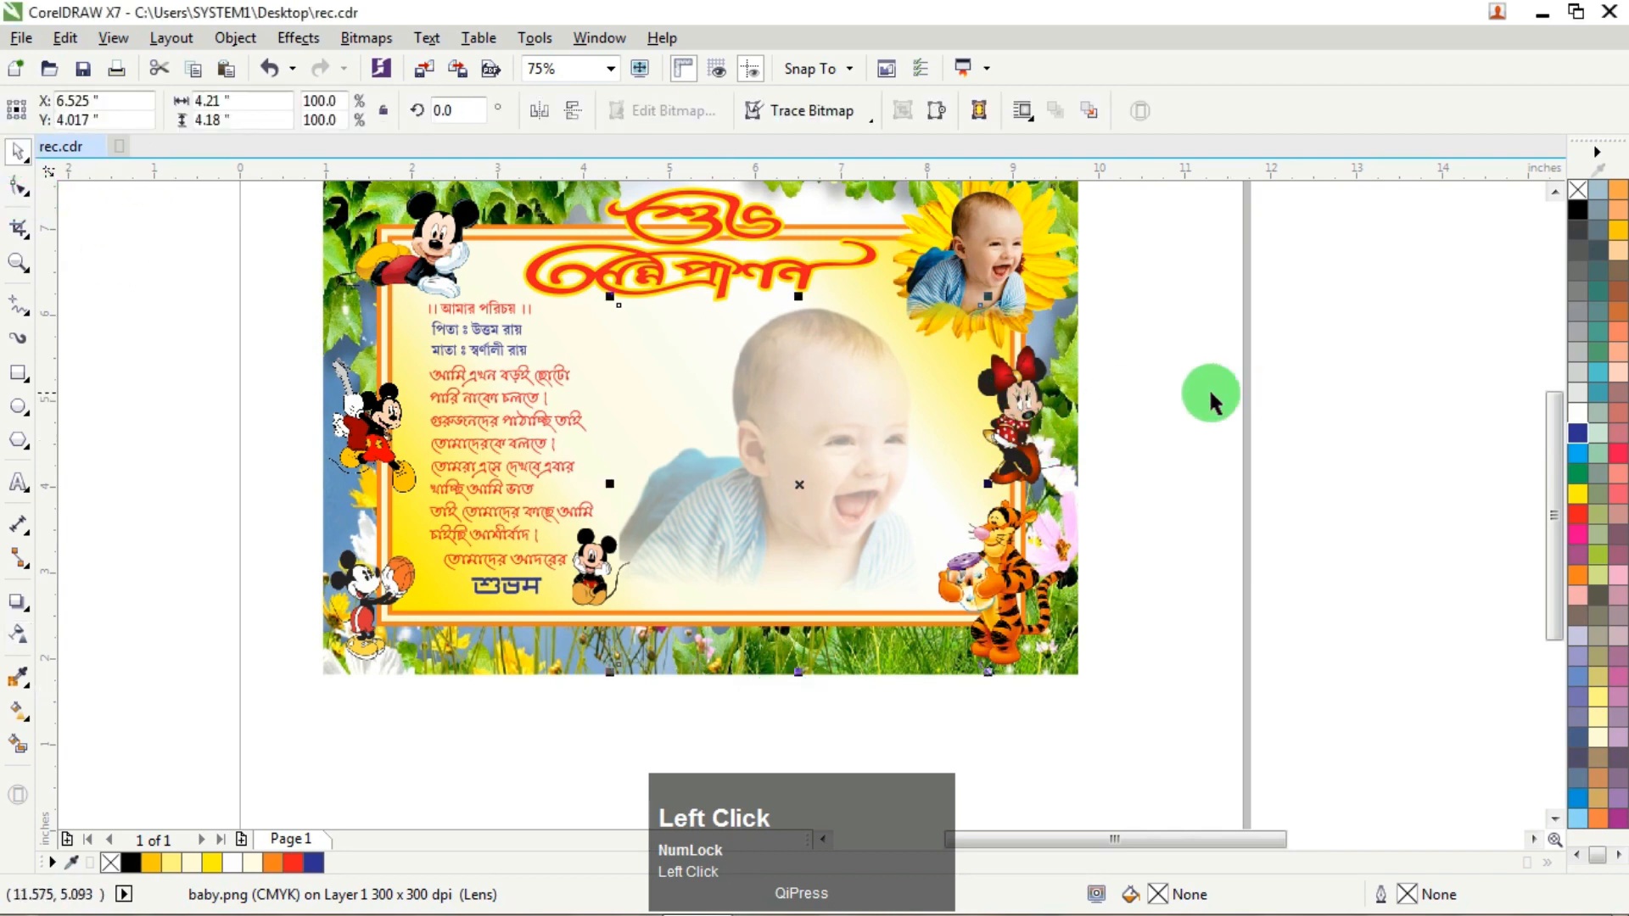
pyautogui.click(801, 485)
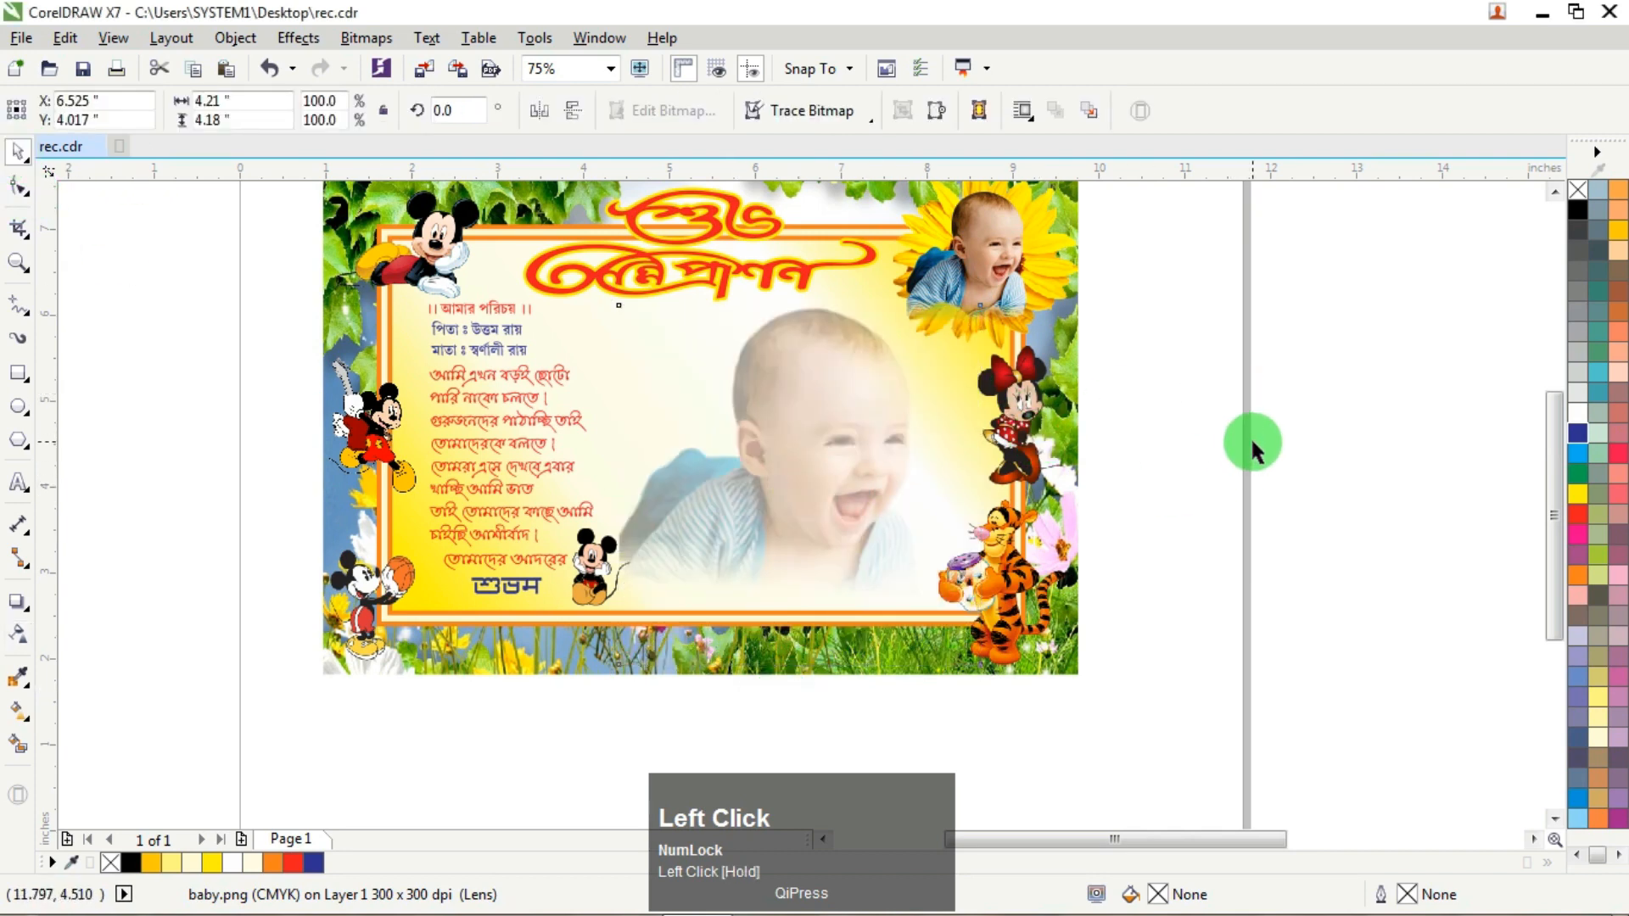
pyautogui.click(1191, 441)
# Step: Move the remaining Mickey from outside the page onto the card, just below the end of the title
pyautogui.scroll(-2, 1191, 441)
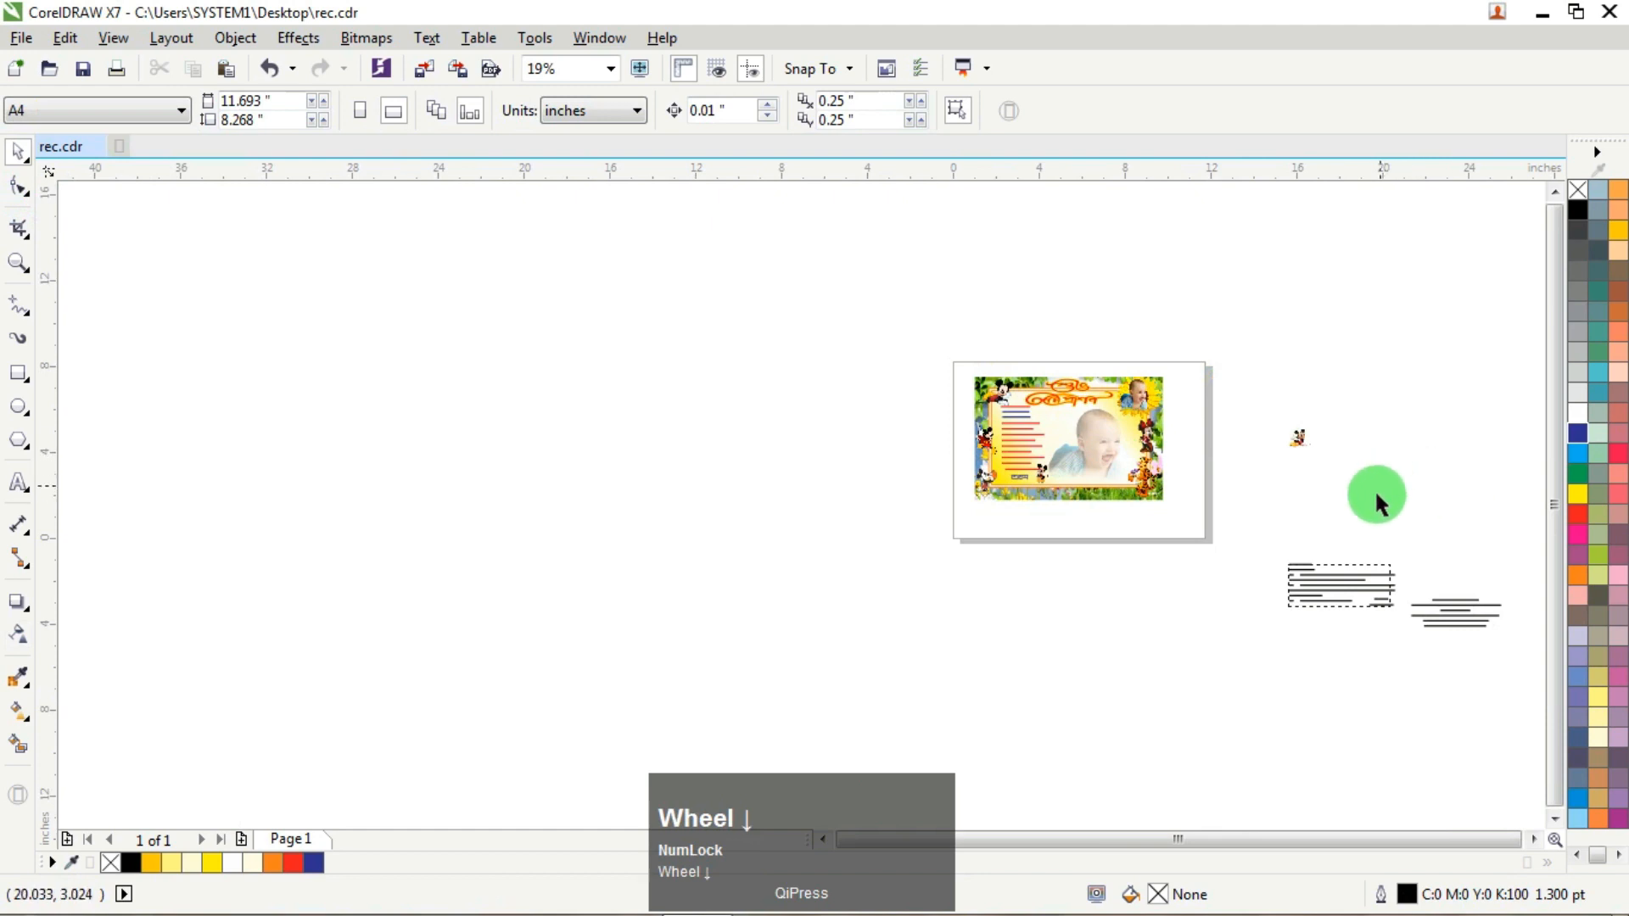
pyautogui.scroll(1, 1222, 435)
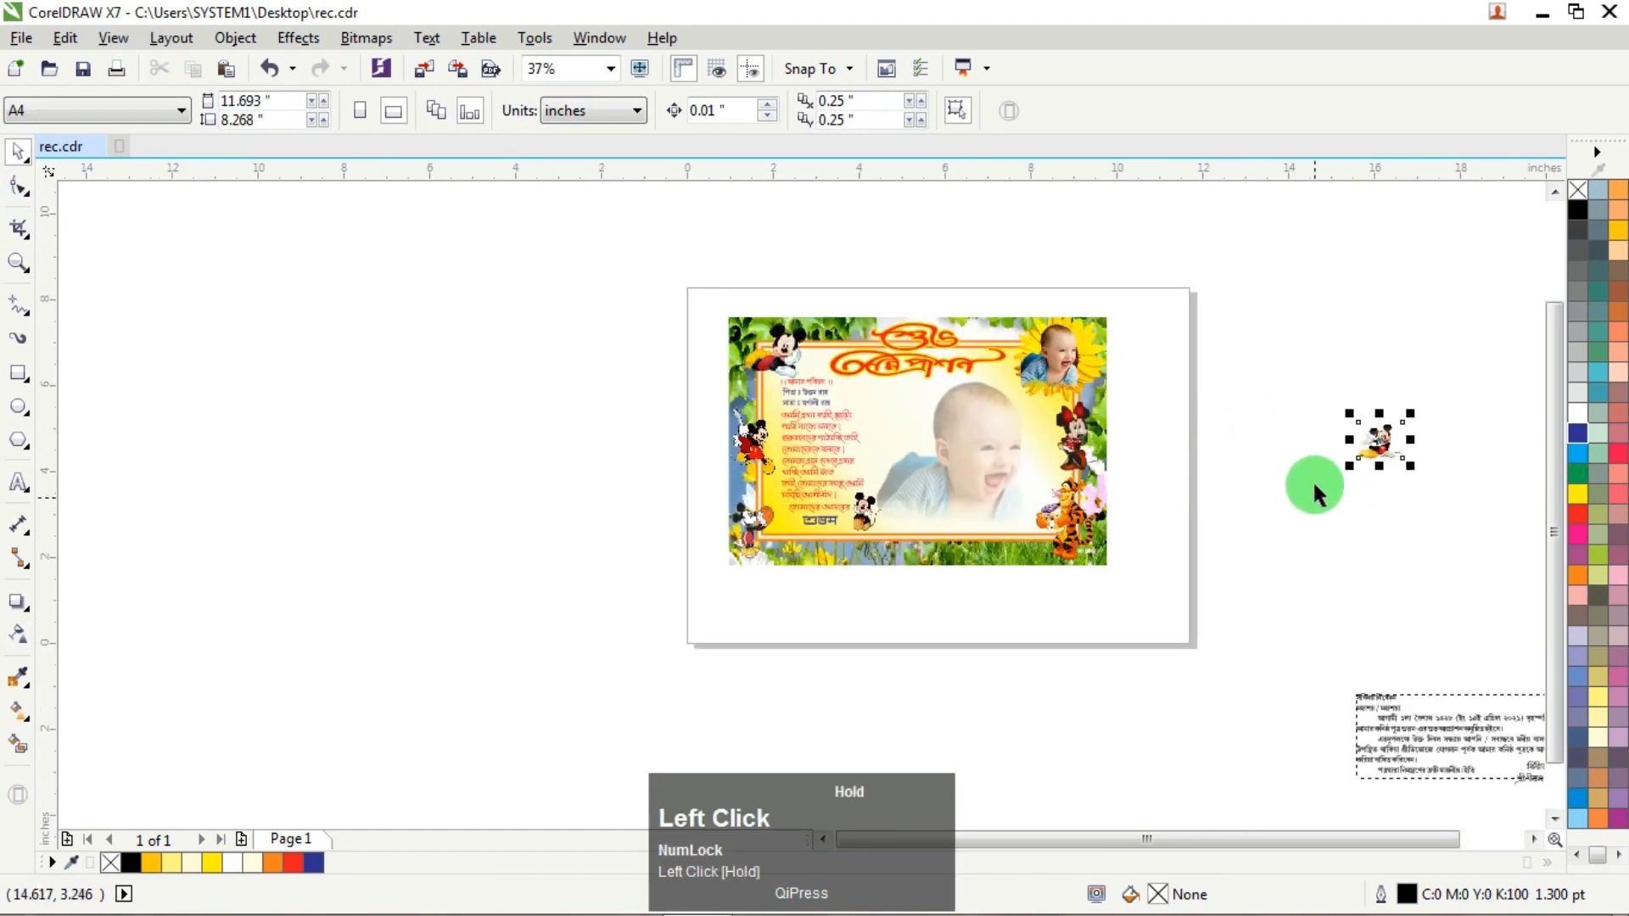
pyautogui.moveTo(1376, 439); pyautogui.dragTo(975, 367)
pyautogui.scroll(1, 996, 394)
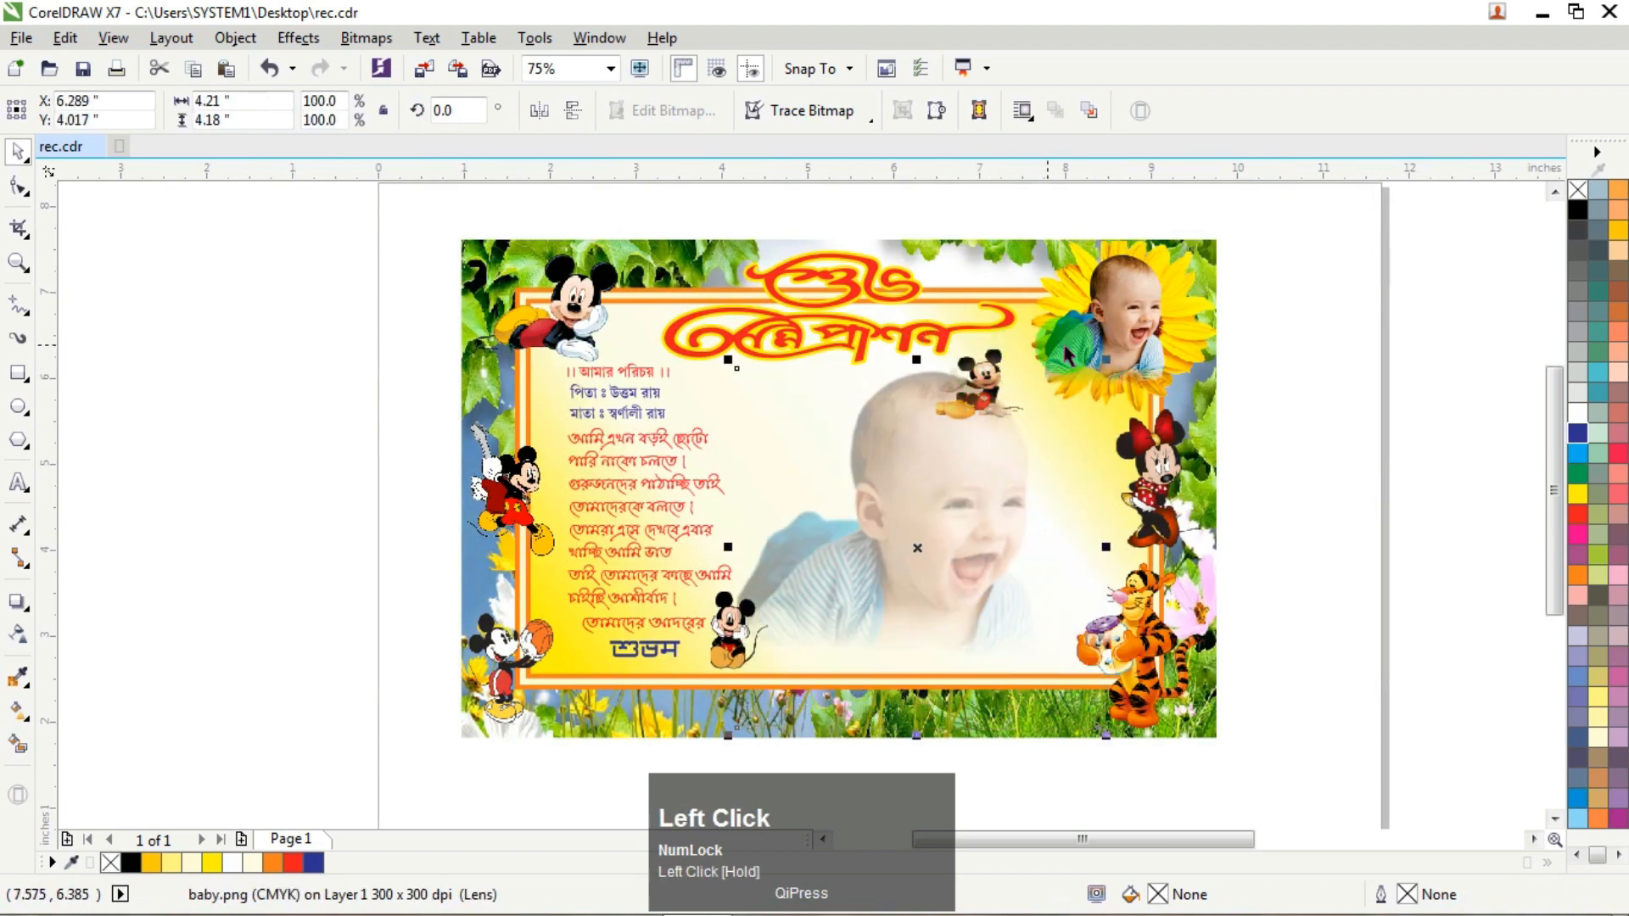
# Step: Undo the last shift of the faded baby photo and scale it down slightly from its upper right corner
pyautogui.hotkey('ctrl', 'z')
pyautogui.click(1329, 354)
pyautogui.click(922, 487)
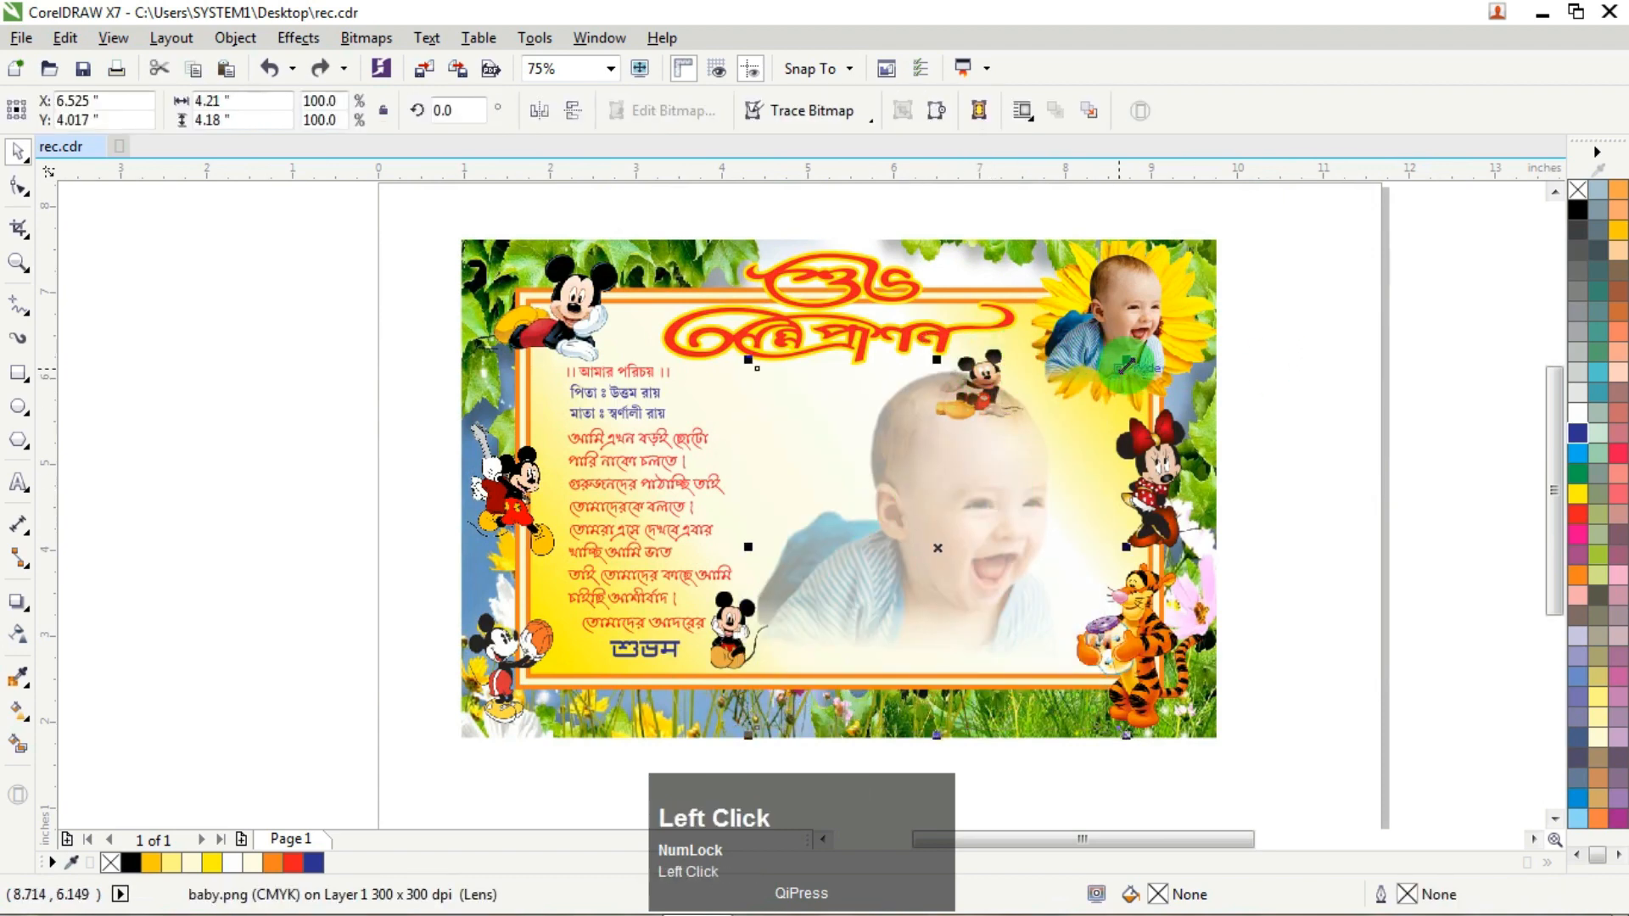
pyautogui.moveTo(1126, 366); pyautogui.dragTo(1092, 394)
pyautogui.click(1301, 371)
# Step: Nudge the Mickey under the title up and right to about X 7.07, Y 6.12 inches
pyautogui.click(982, 379)
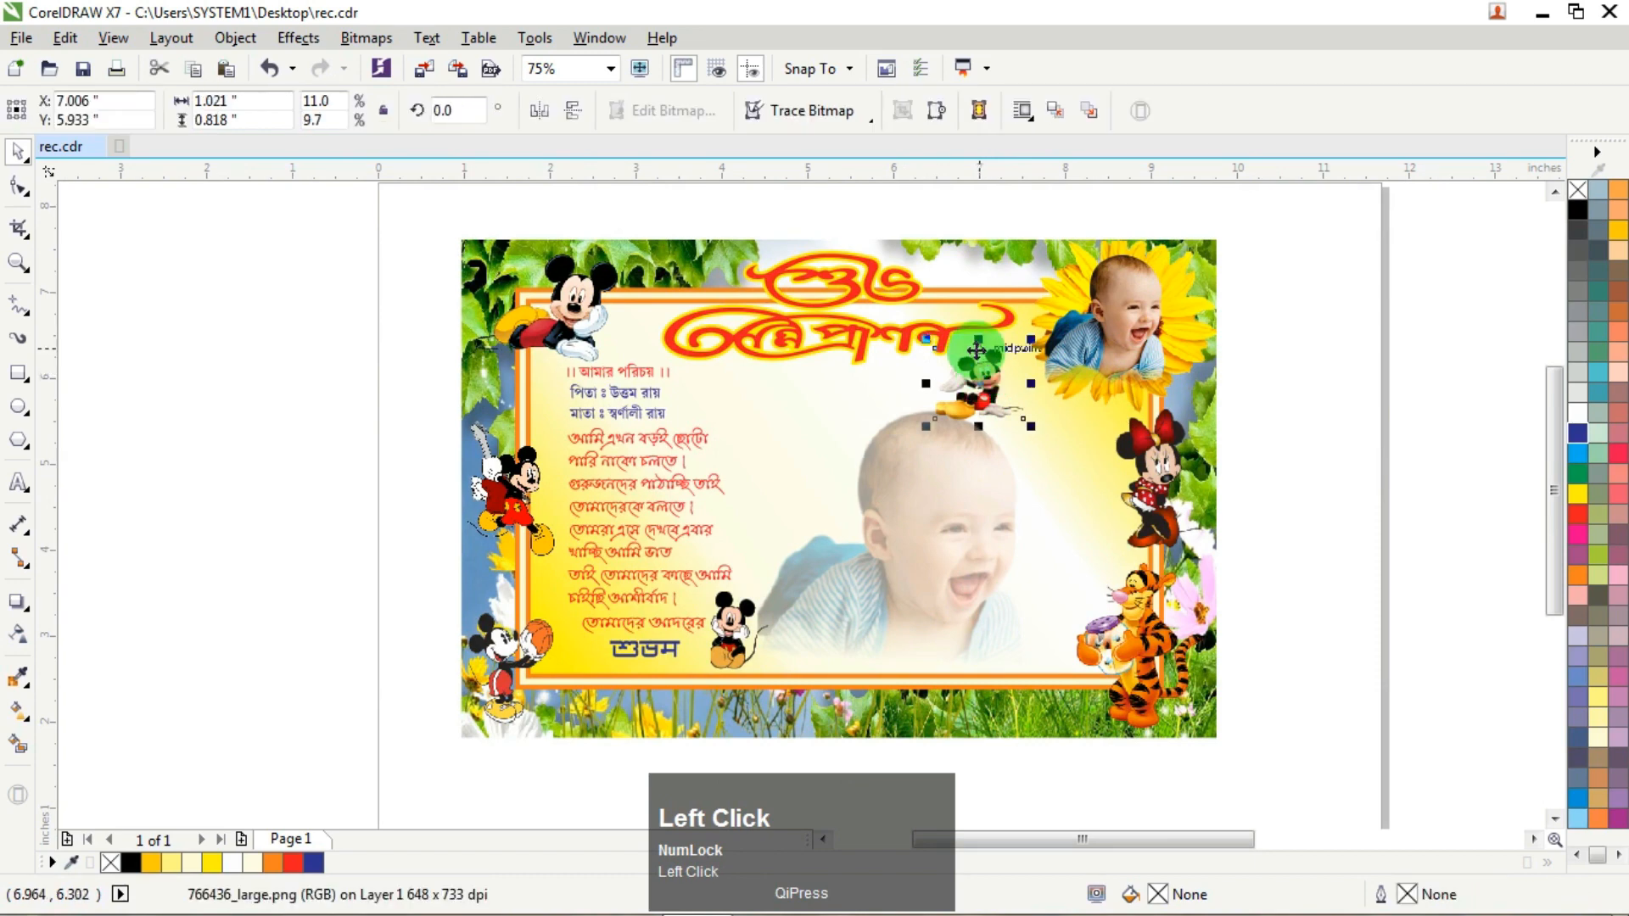
pyautogui.scroll(2, 976, 350)
pyautogui.moveTo(1003, 429)
pyautogui.mouseDown()
pyautogui.moveTo(1011, 365)
pyautogui.moveTo(1029, 423)
pyautogui.mouseUp()
# Step: Move the grouped invitation letter from outside the page over the faded baby photo and fill it with red
pyautogui.scroll(-4, 1029, 422)
pyautogui.scroll(1, 1296, 591)
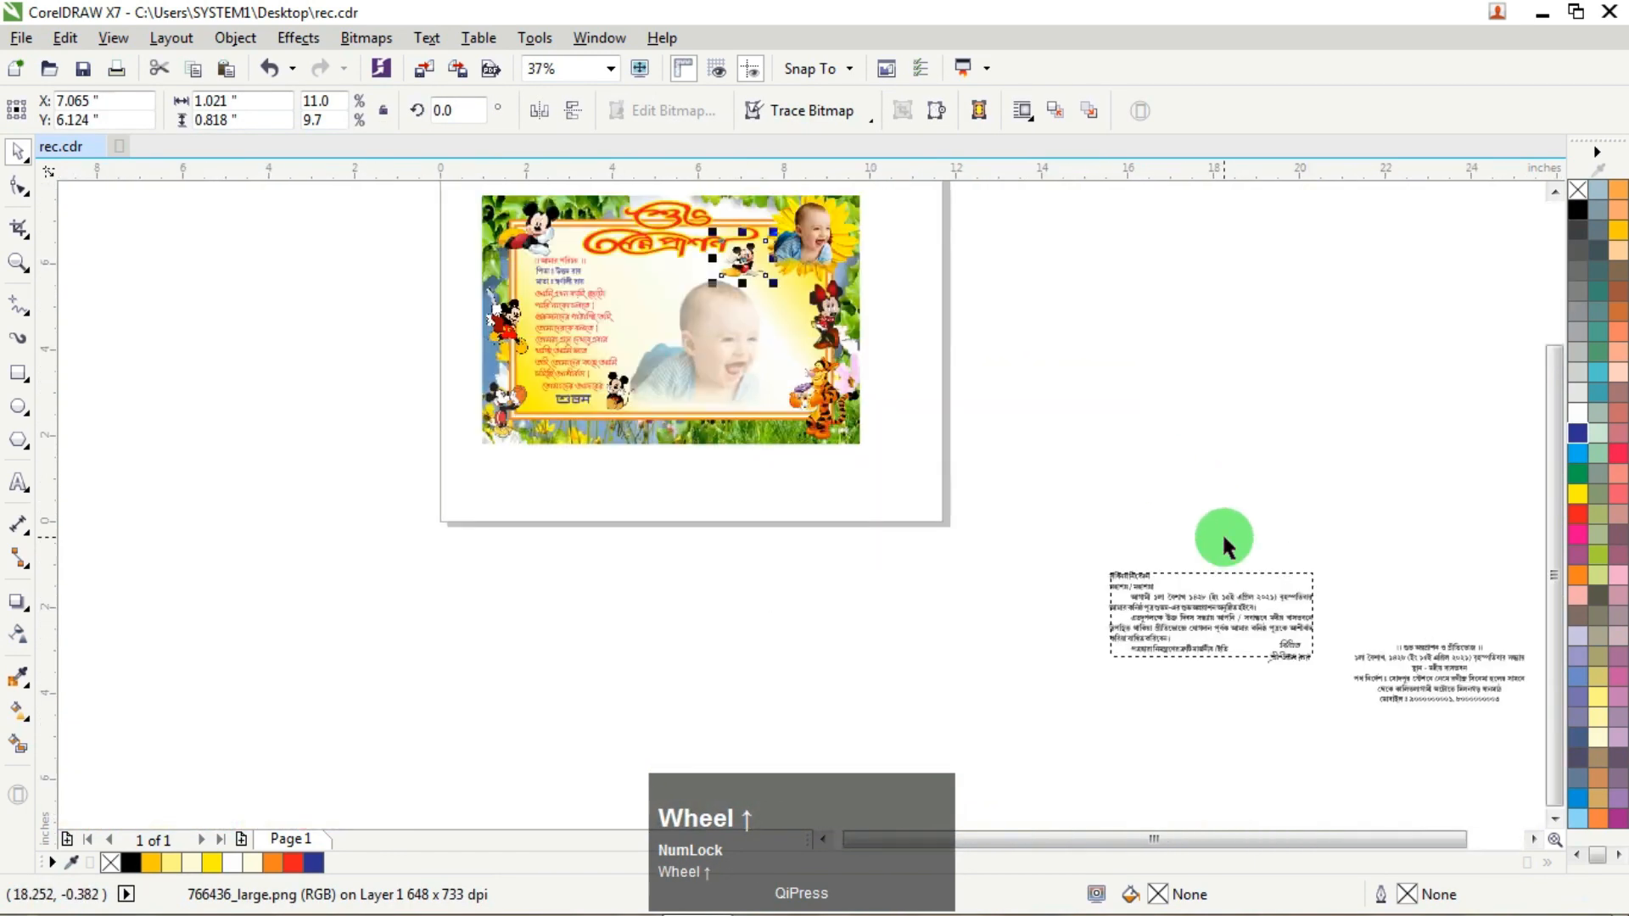
pyautogui.moveTo(1128, 628); pyautogui.dragTo(666, 317)
pyautogui.scroll(2, 709, 314)
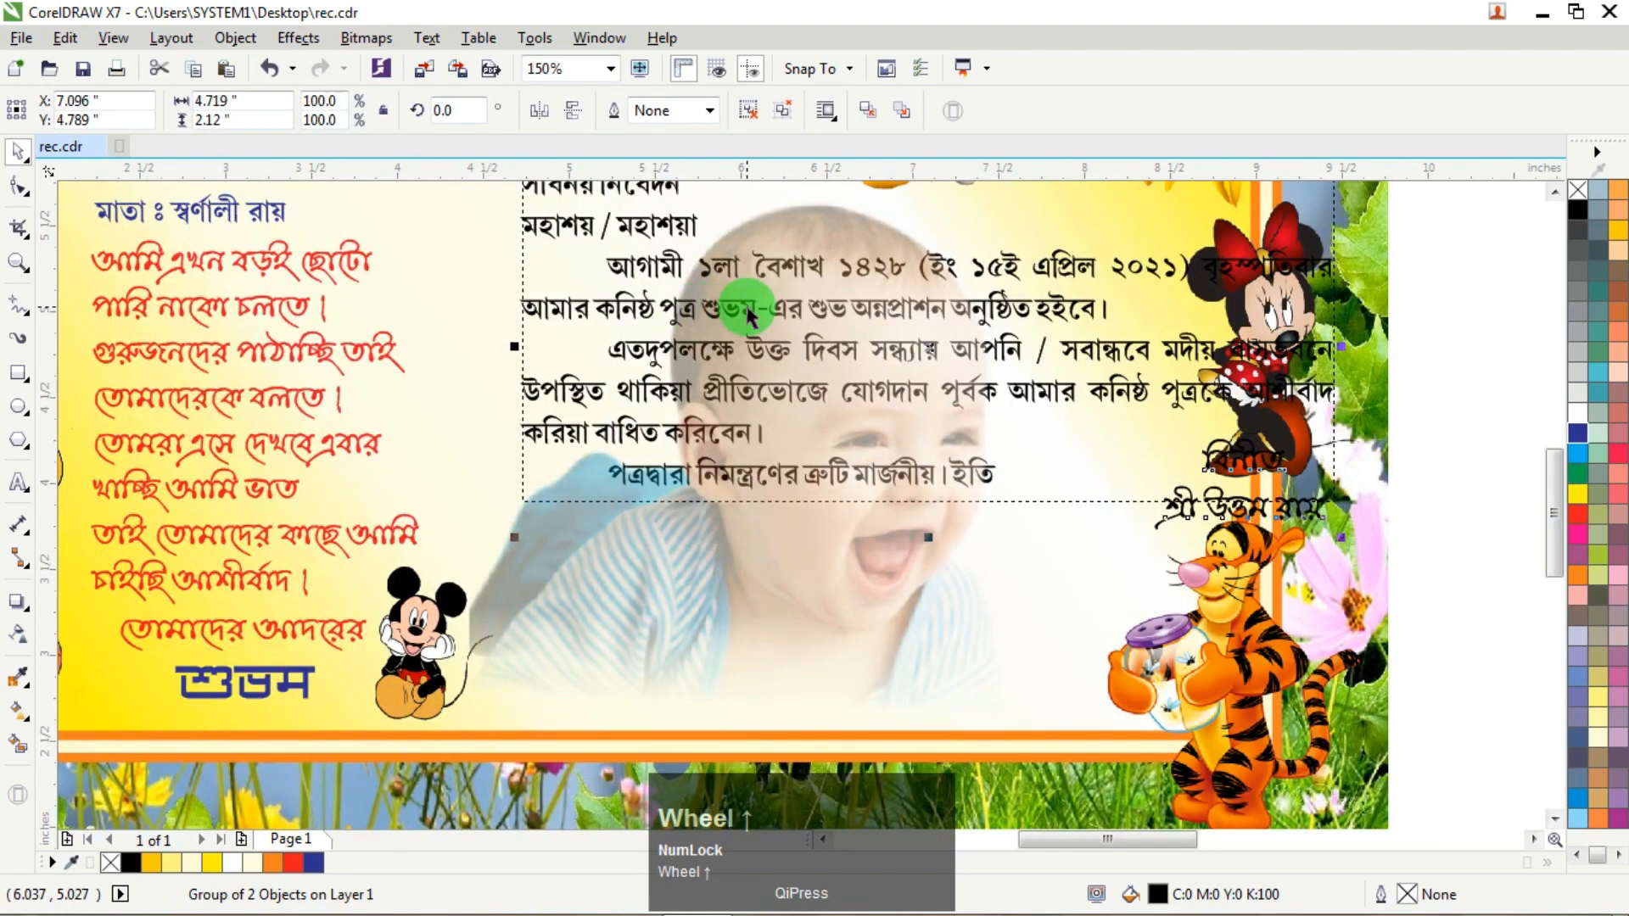
pyautogui.click(1578, 512)
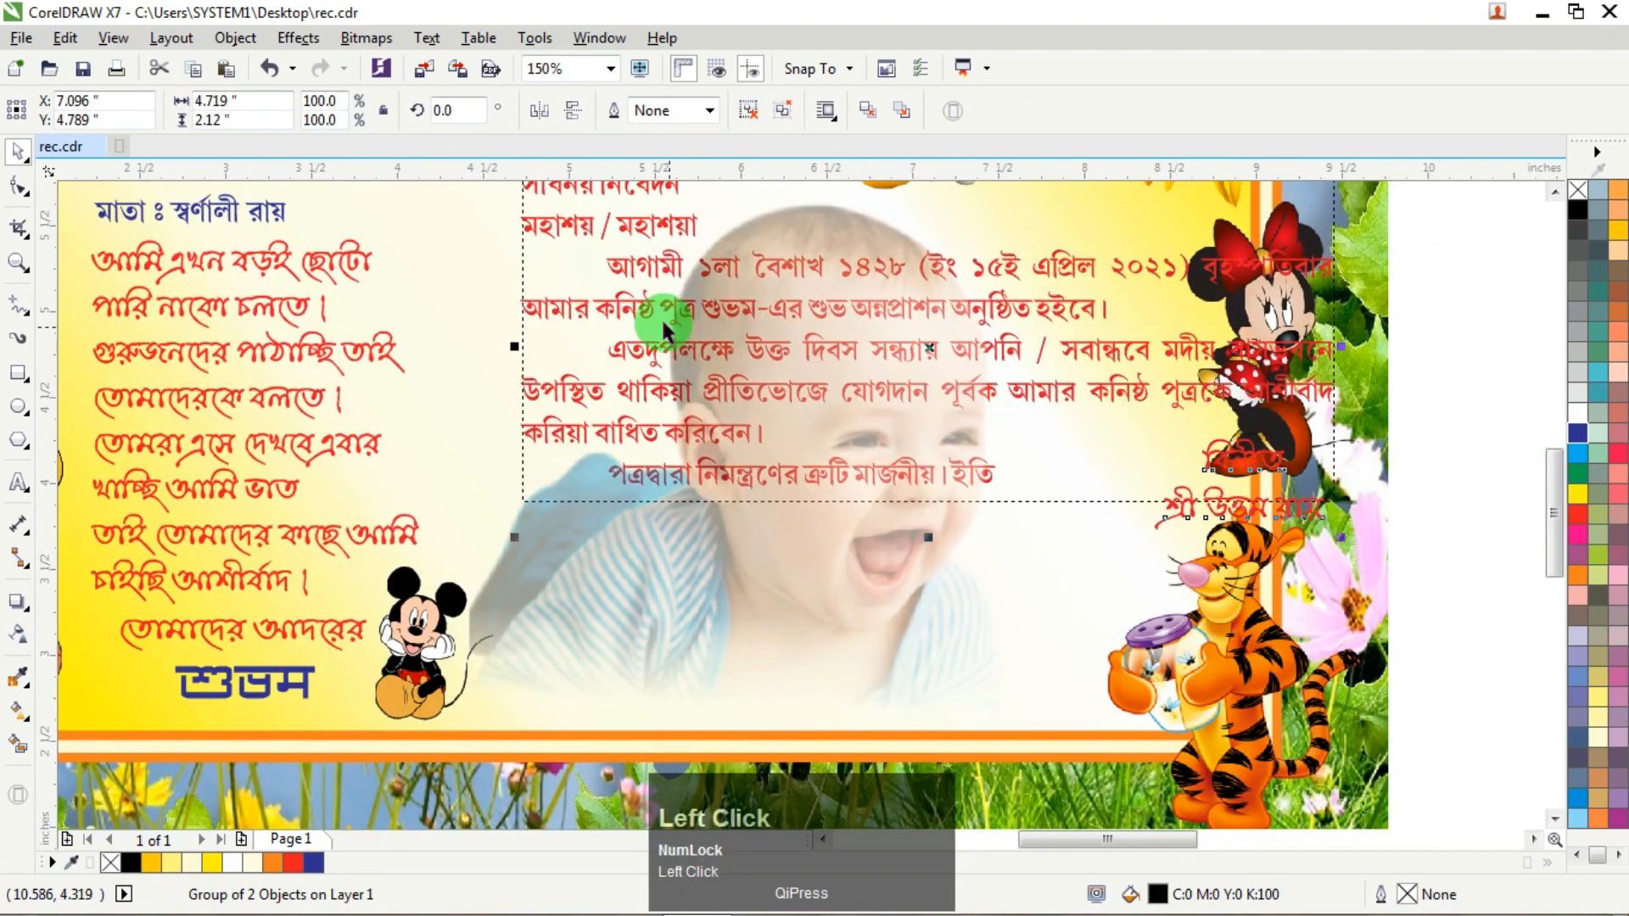
# Step: Bring the red invitation text group to the front of all other objects
pyautogui.click(811, 303)
pyautogui.press('Home')
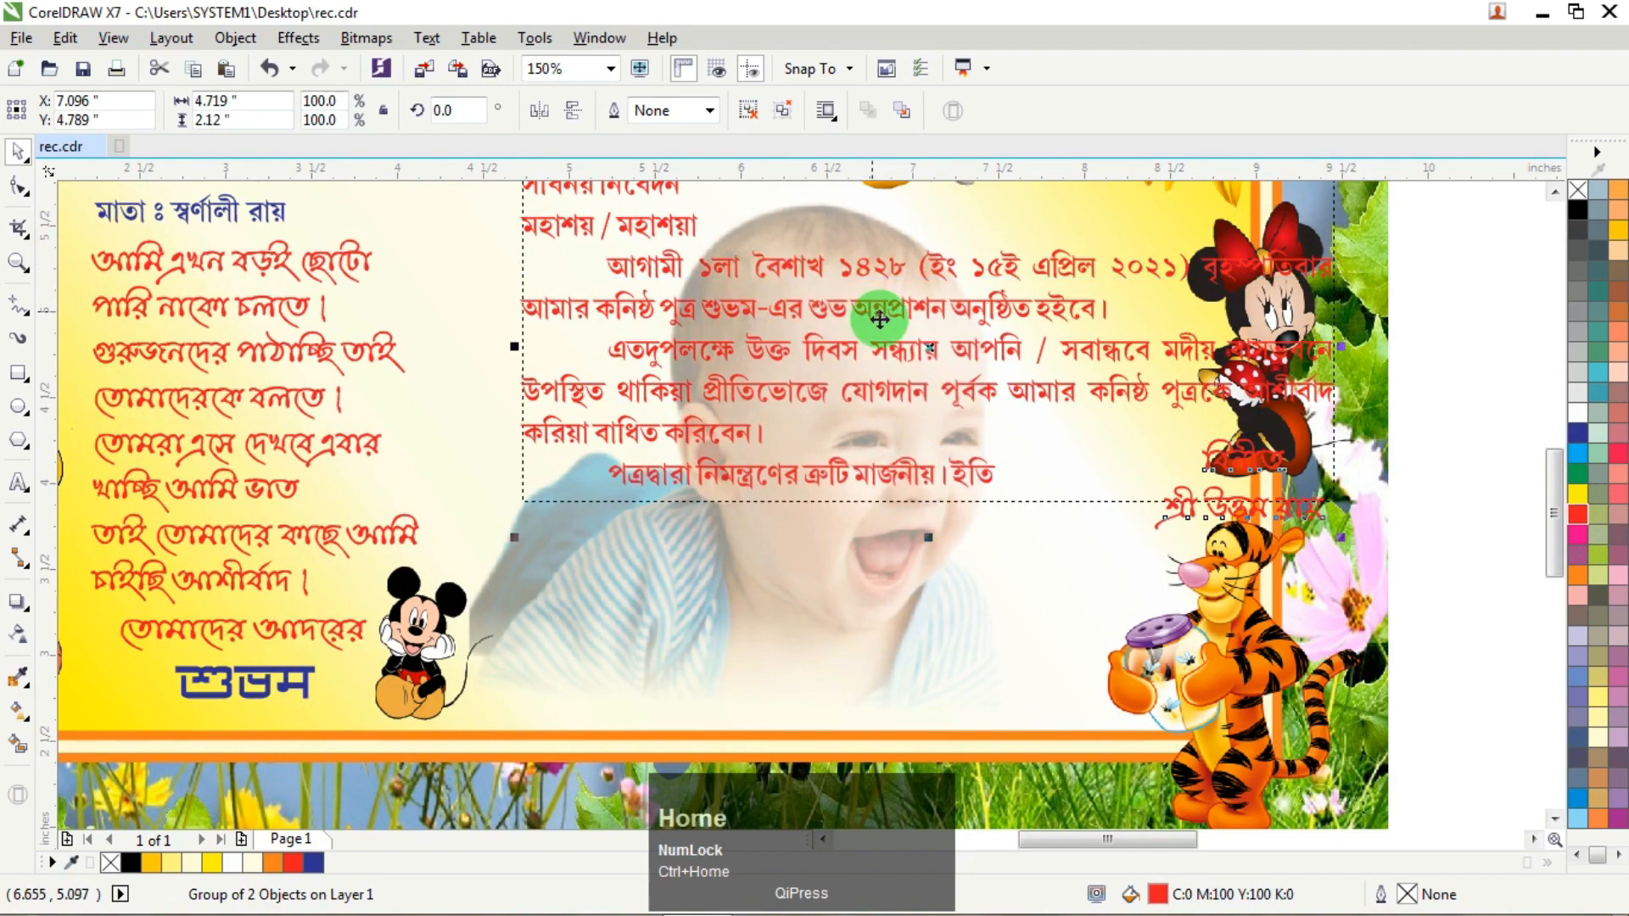
pyautogui.scroll(-1, 910, 348)
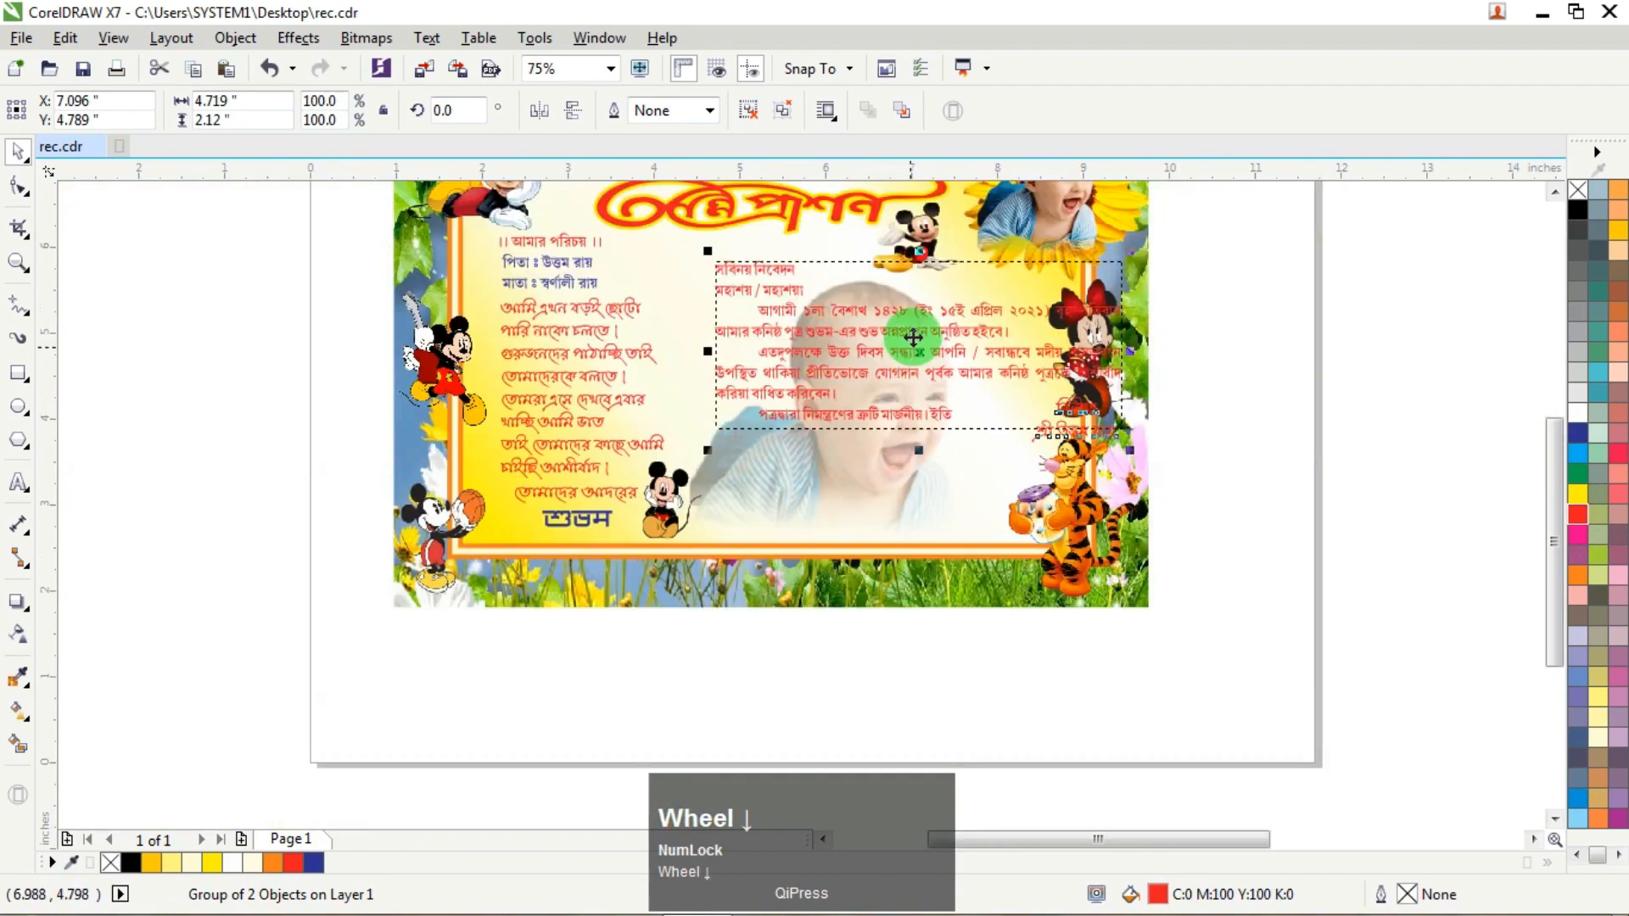
# Step: Shift the invitation text group left to about X 6.53, Y 4.69 inches and ungroup it
pyautogui.click(1311, 299)
pyautogui.scroll(1, 880, 297)
pyautogui.moveTo(846, 332)
pyautogui.mouseDown()
pyautogui.moveTo(775, 364)
pyautogui.moveTo(751, 351)
pyautogui.moveTo(846, 333)
pyautogui.mouseUp()
pyautogui.scroll(-1, 866, 344)
pyautogui.hotkey('ctrl', 'u')
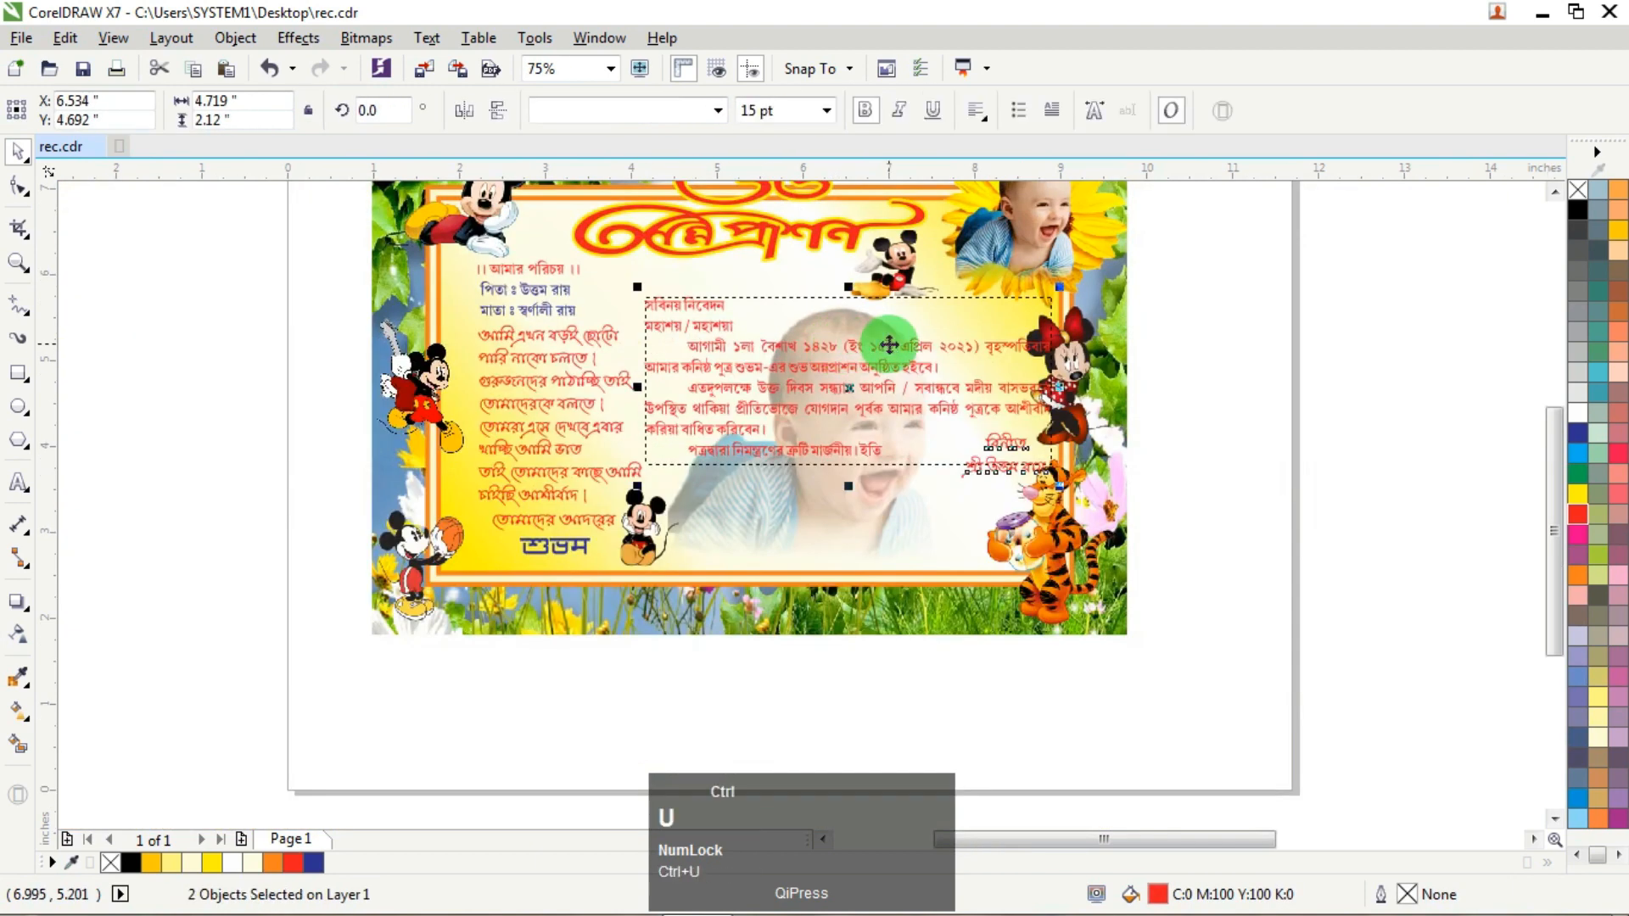
pyautogui.click(1273, 335)
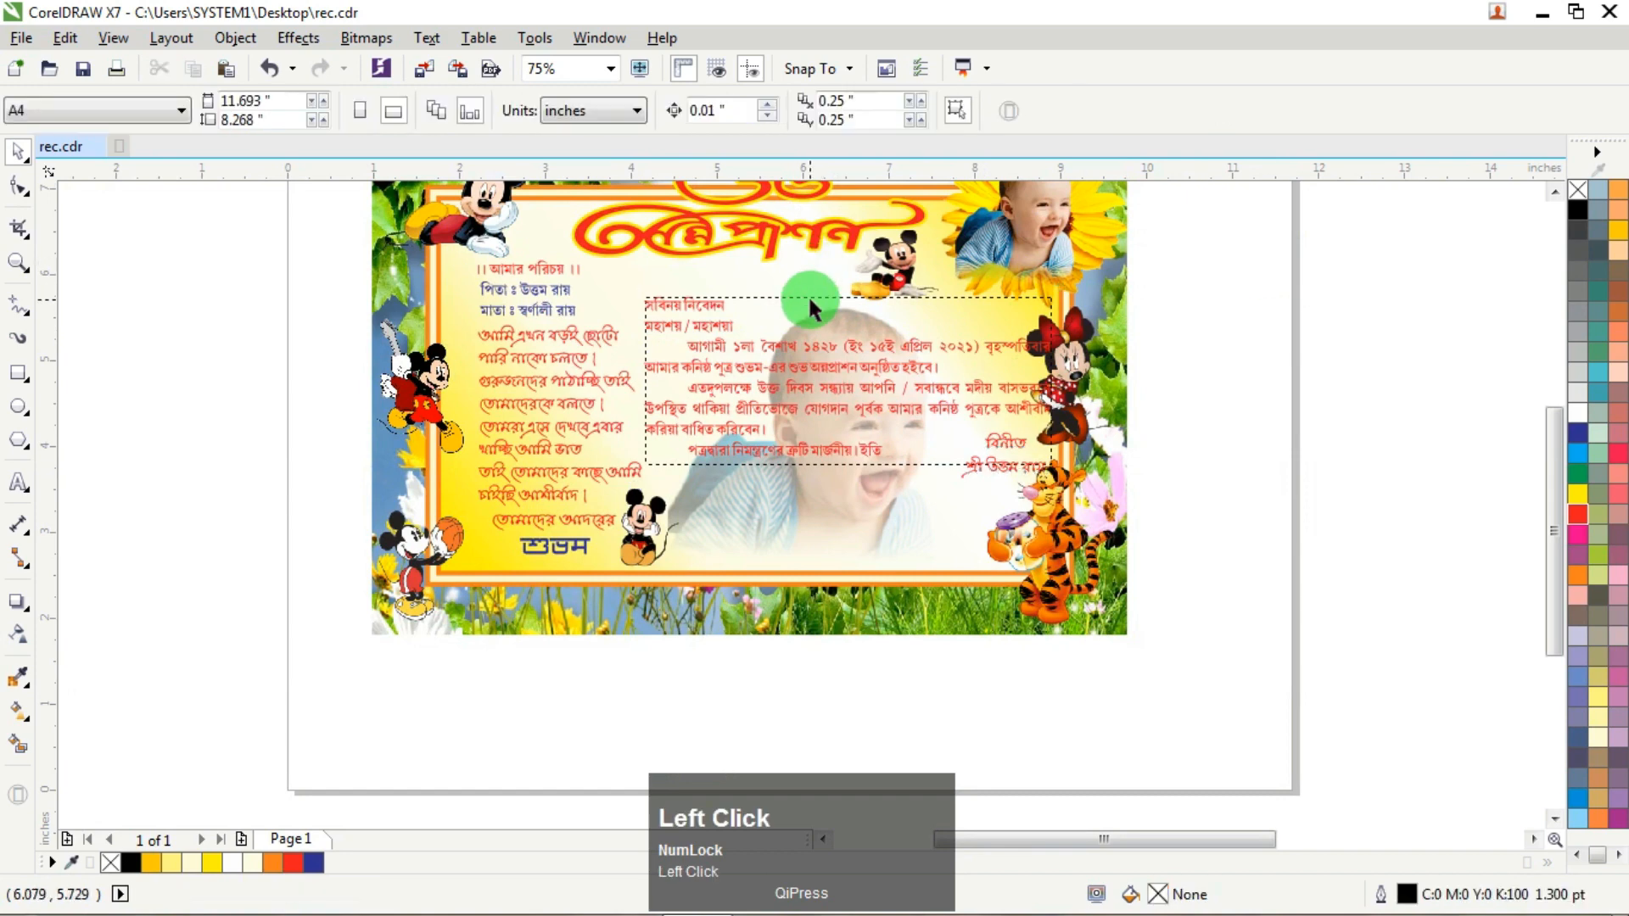
# Step: Move the invitation paragraph slightly left and narrow its text frame so the lines end clear of Minnie
pyautogui.scroll(1, 817, 322)
pyautogui.moveTo(774, 373); pyautogui.dragTo(715, 382)
pyautogui.moveTo(1281, 419); pyautogui.dragTo(1234, 418)
# Step: Move the two-line signature beneath the end of the invitation paragraph, to about X 7.99, Y 4.06 inches
pyautogui.click(1205, 574)
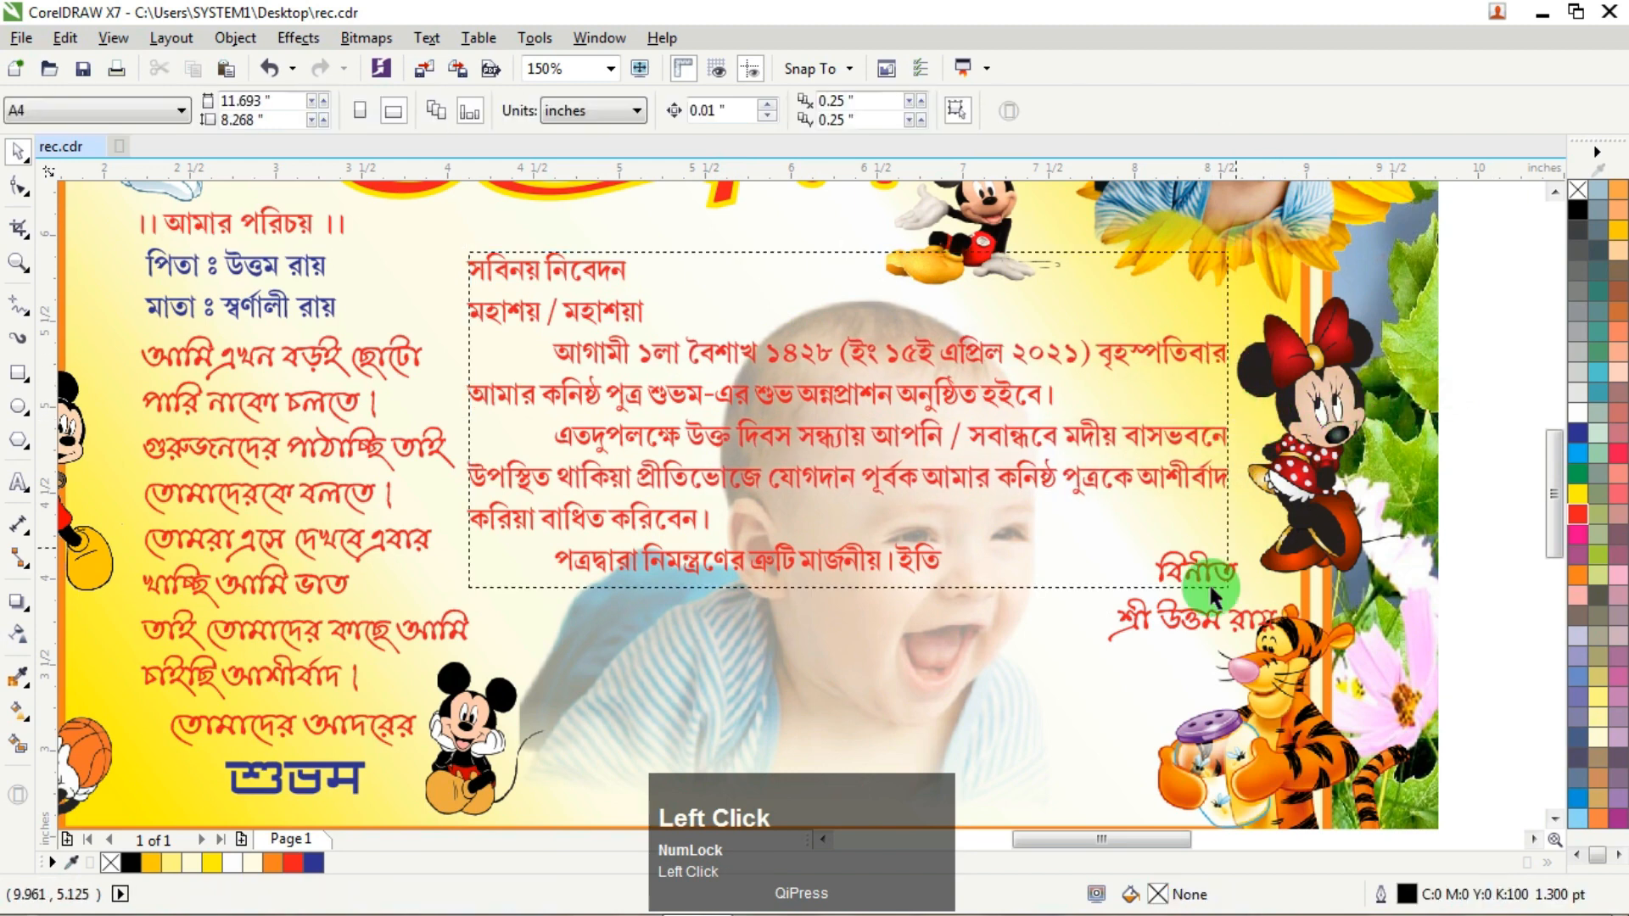
pyautogui.moveTo(1139, 609); pyautogui.dragTo(1083, 585)
pyautogui.scroll(-2, 1083, 585)
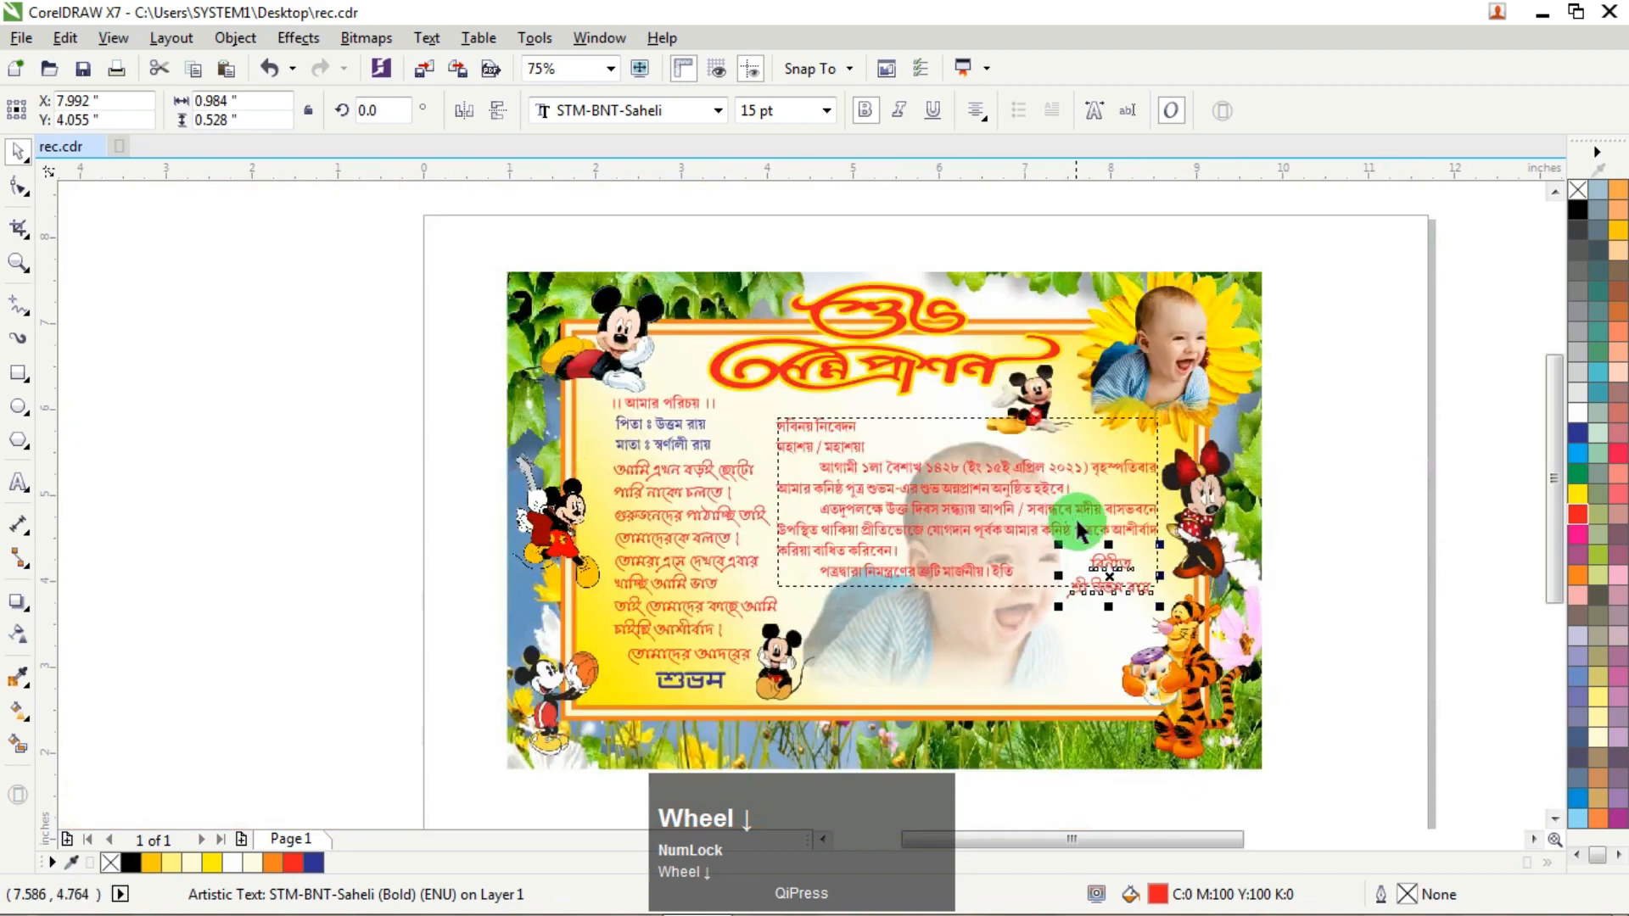
# Step: Recolour the invitation paragraph and the two-line signature dark blue
pyautogui.keyDown('shift'); pyautogui.click(986, 480); pyautogui.keyUp('shift')
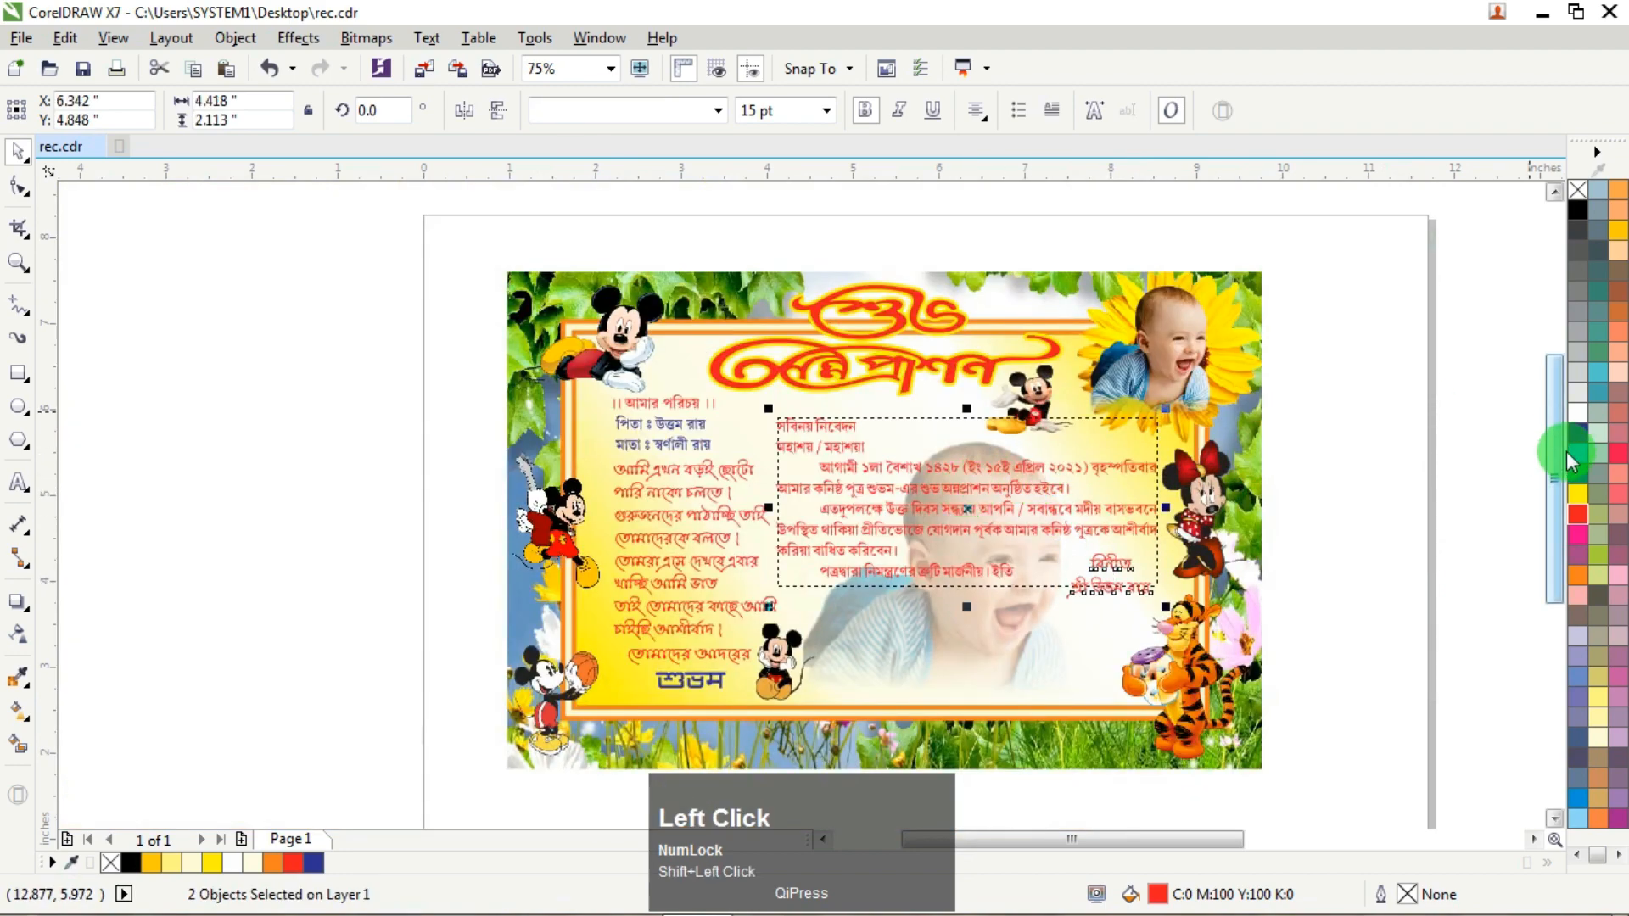
pyautogui.click(1580, 429)
pyautogui.click(1378, 404)
pyautogui.scroll(2, 997, 523)
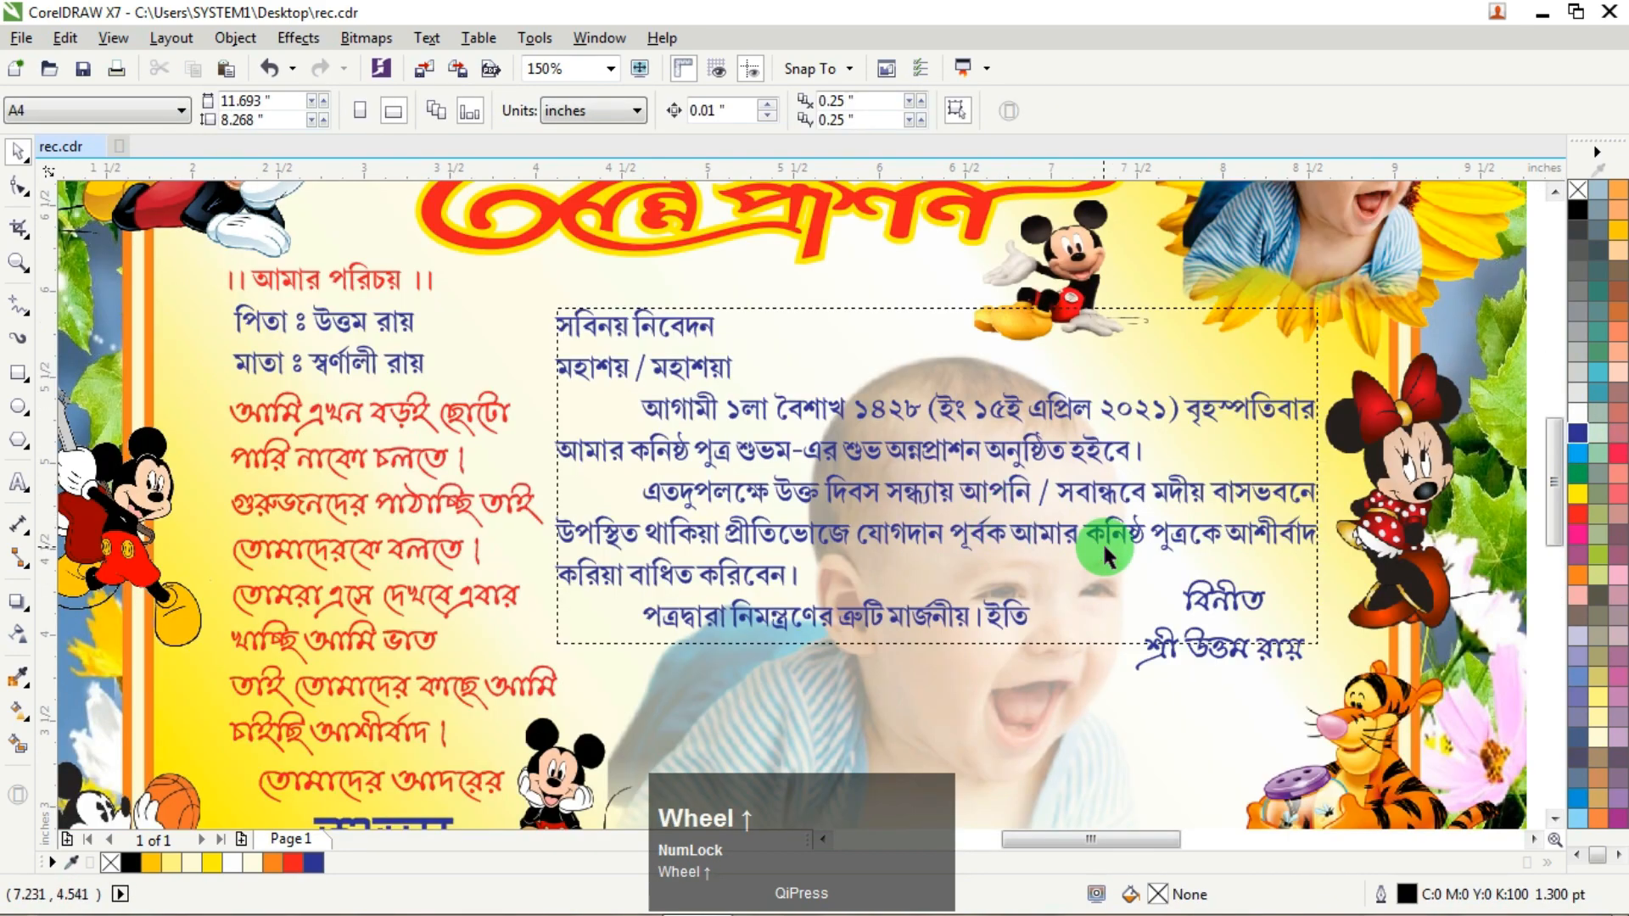
# Step: Colour only the child's name in the second line of the invitation's main body red
pyautogui.click(20, 487)
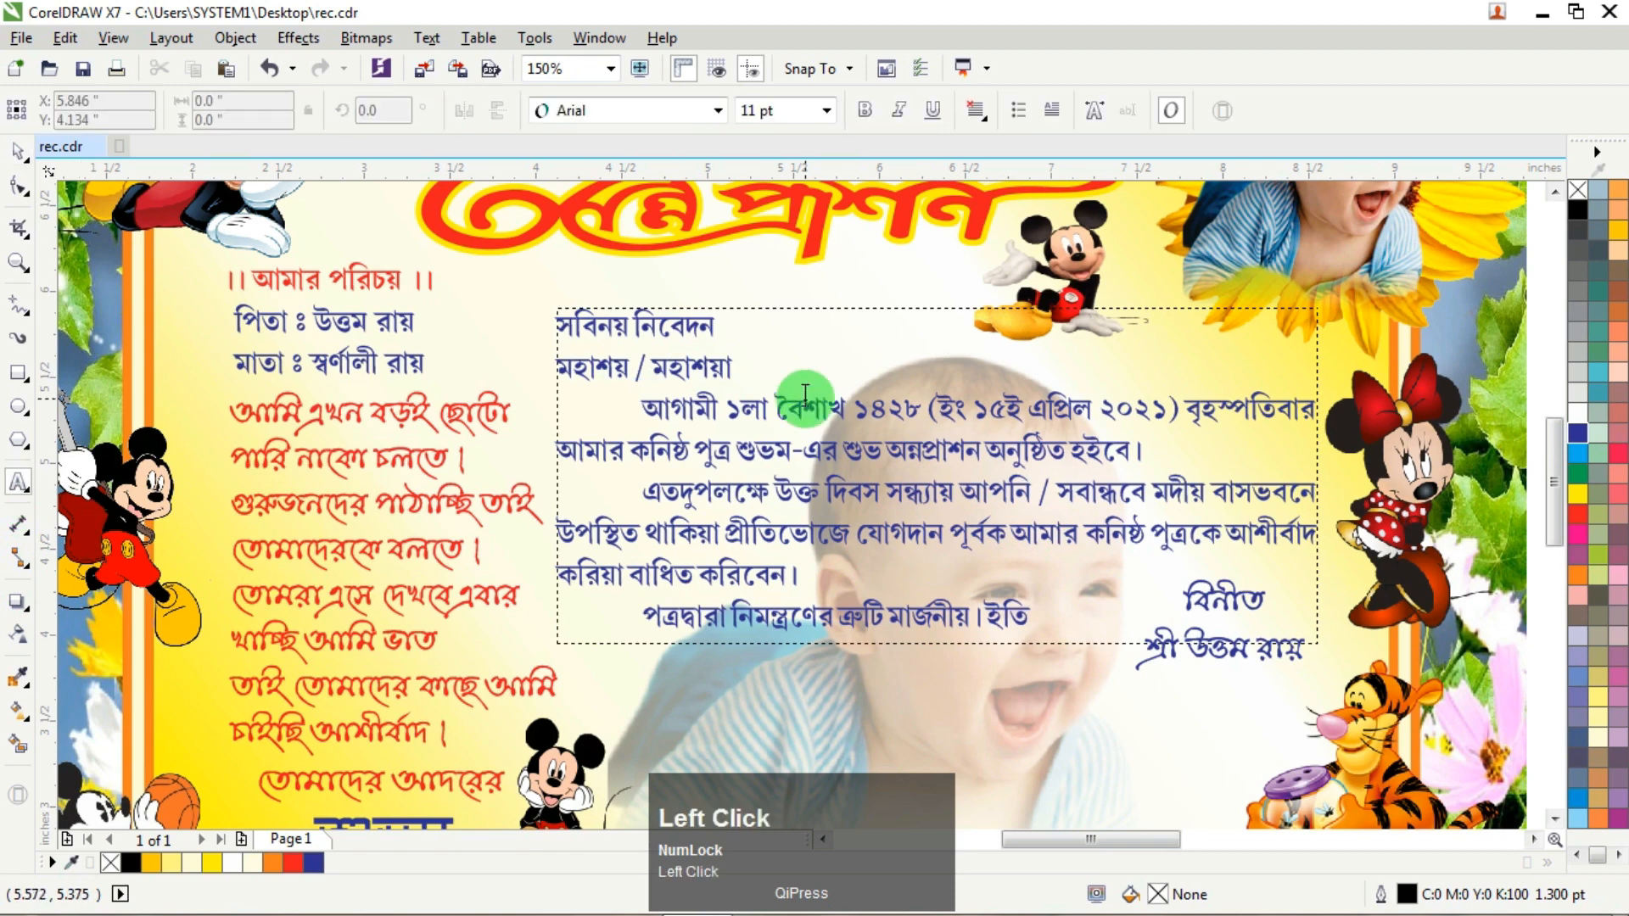
pyautogui.click(748, 442)
pyautogui.moveTo(749, 442); pyautogui.dragTo(780, 447)
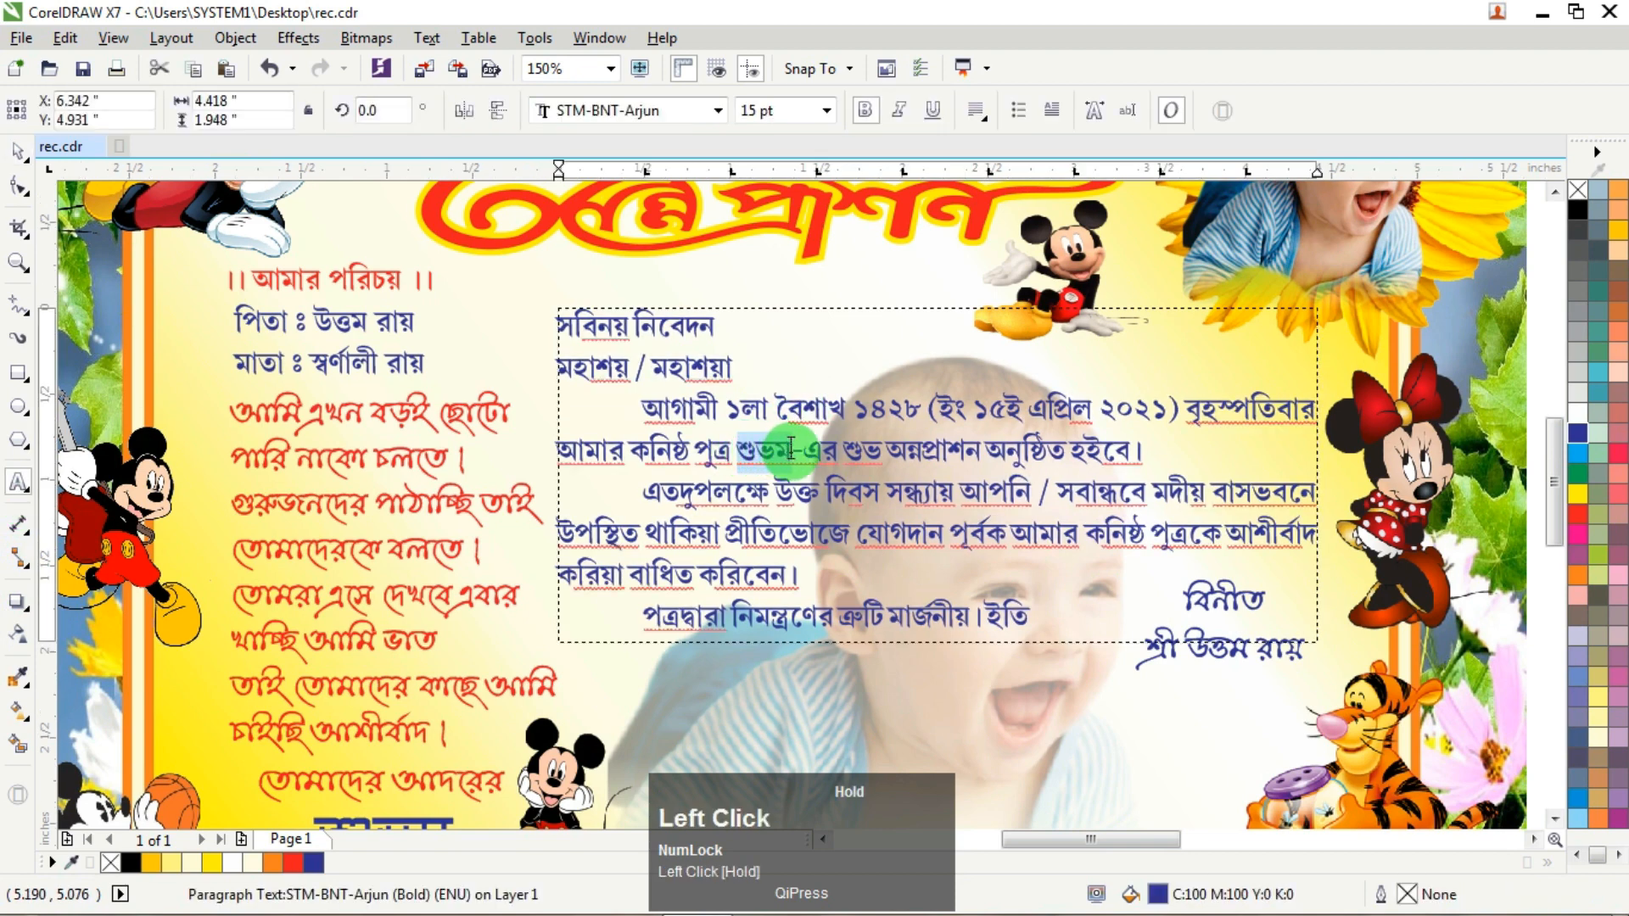
pyautogui.click(1594, 482)
pyautogui.click(1580, 523)
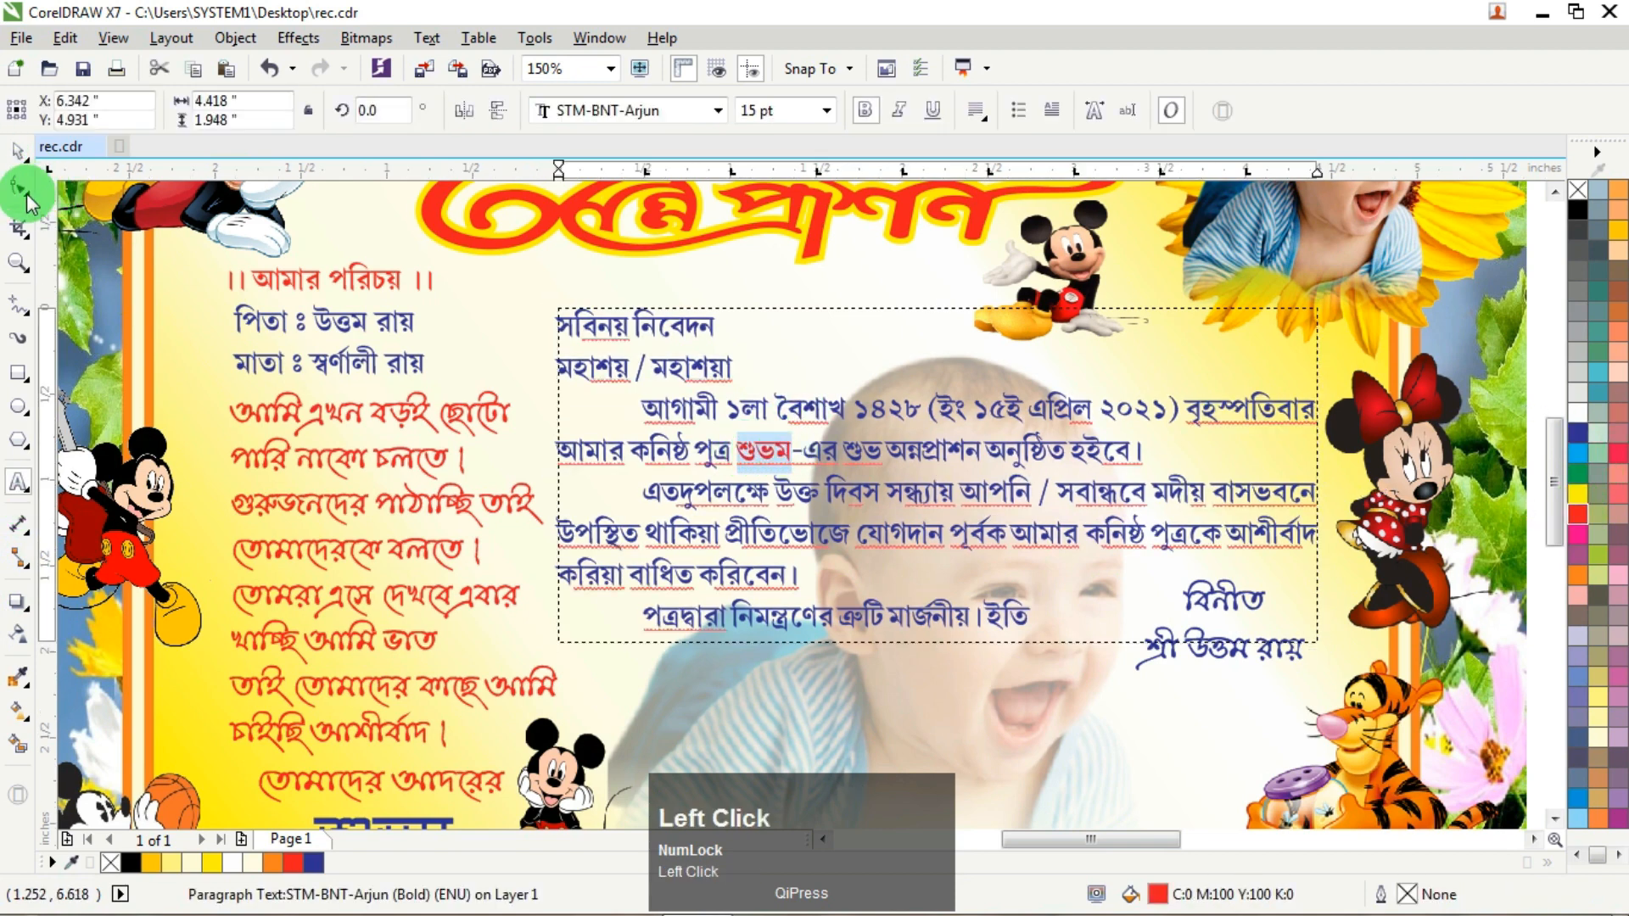
pyautogui.click(17, 151)
pyautogui.click(877, 438)
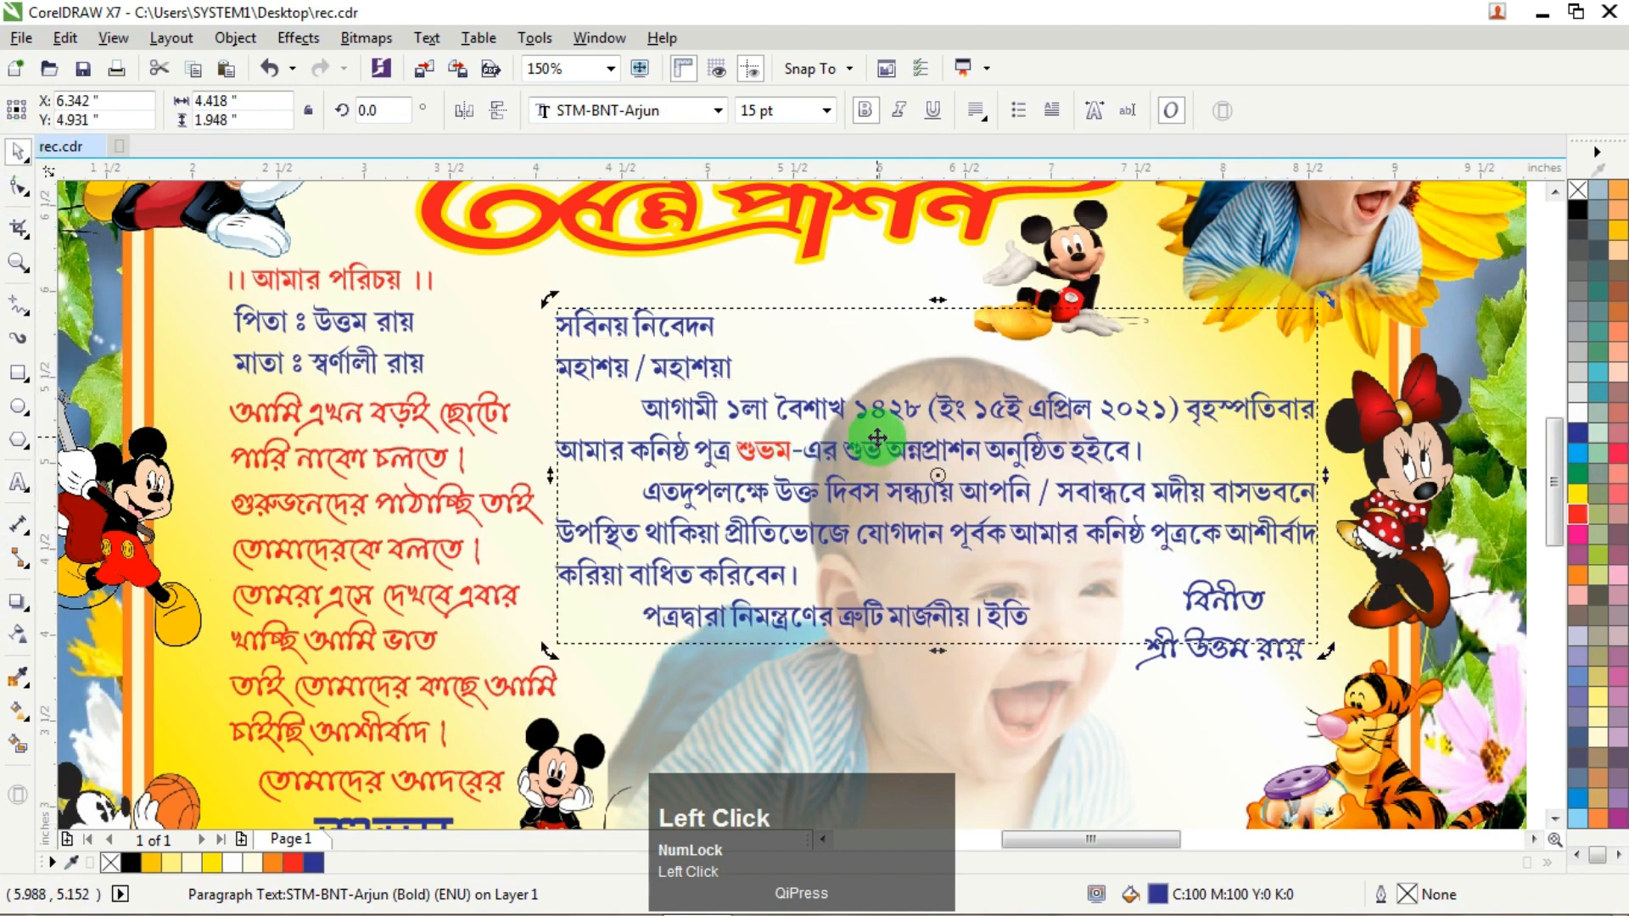
pyautogui.scroll(-3, 877, 438)
pyautogui.click(976, 458)
pyautogui.scroll(3, 894, 476)
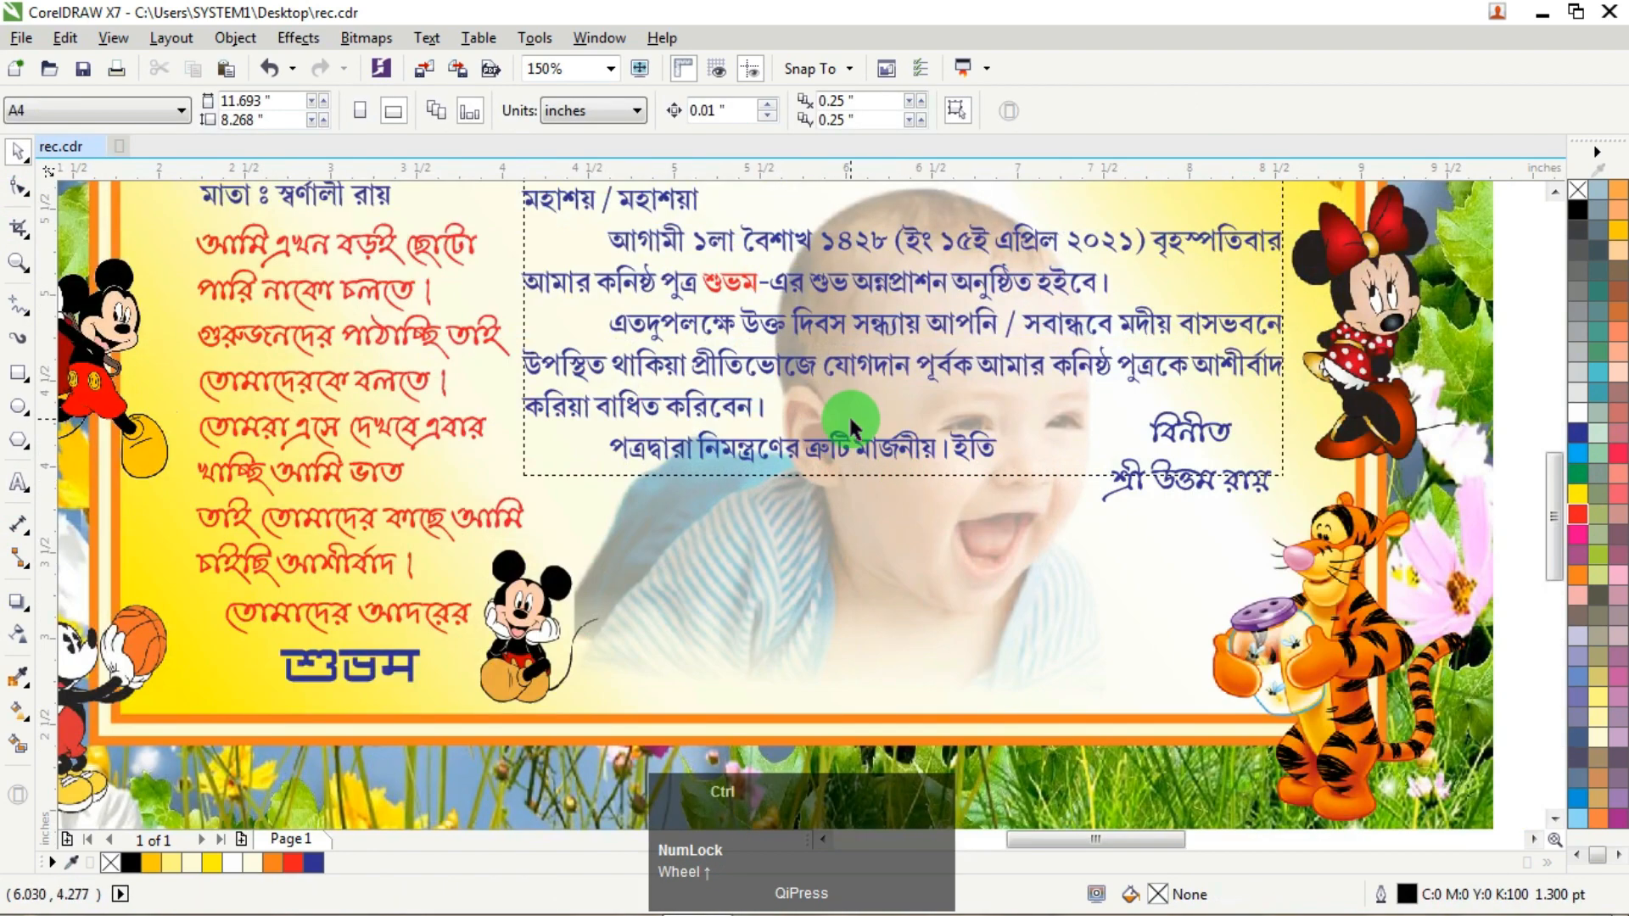
# Step: Move the black event-details text from the pasteboard onto the card beneath the invitation paragraph, to about X 6.32, Y 3.31 inches
pyautogui.click(840, 471)
pyautogui.scroll(-5, 1079, 551)
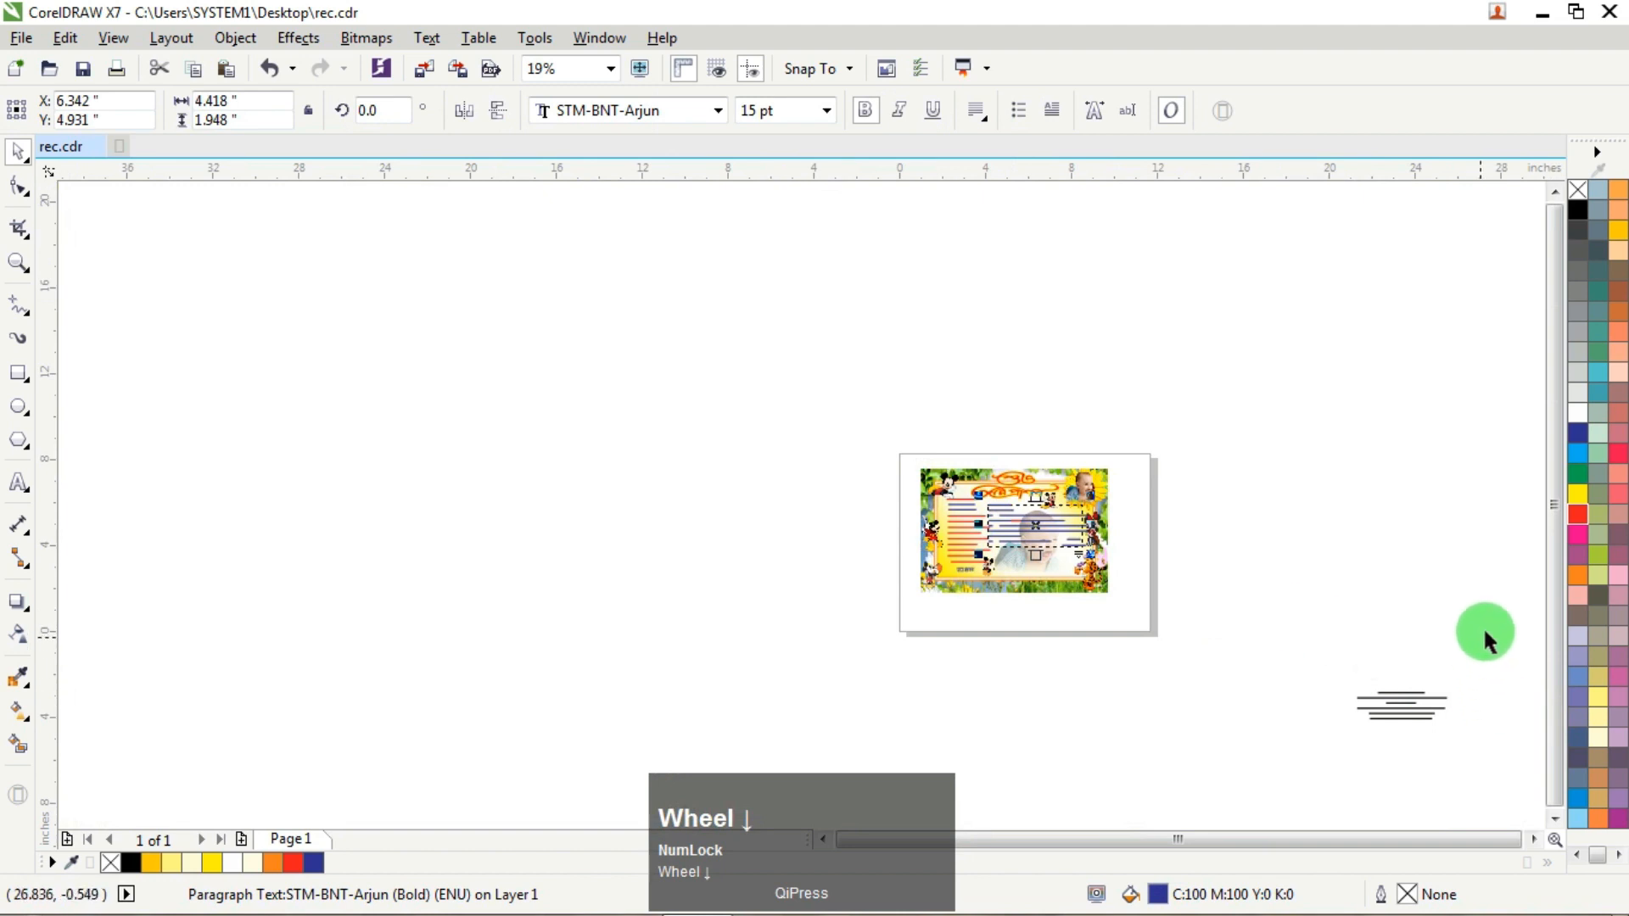
pyautogui.moveTo(1372, 721); pyautogui.dragTo(1112, 577)
pyautogui.scroll(1, 1111, 577)
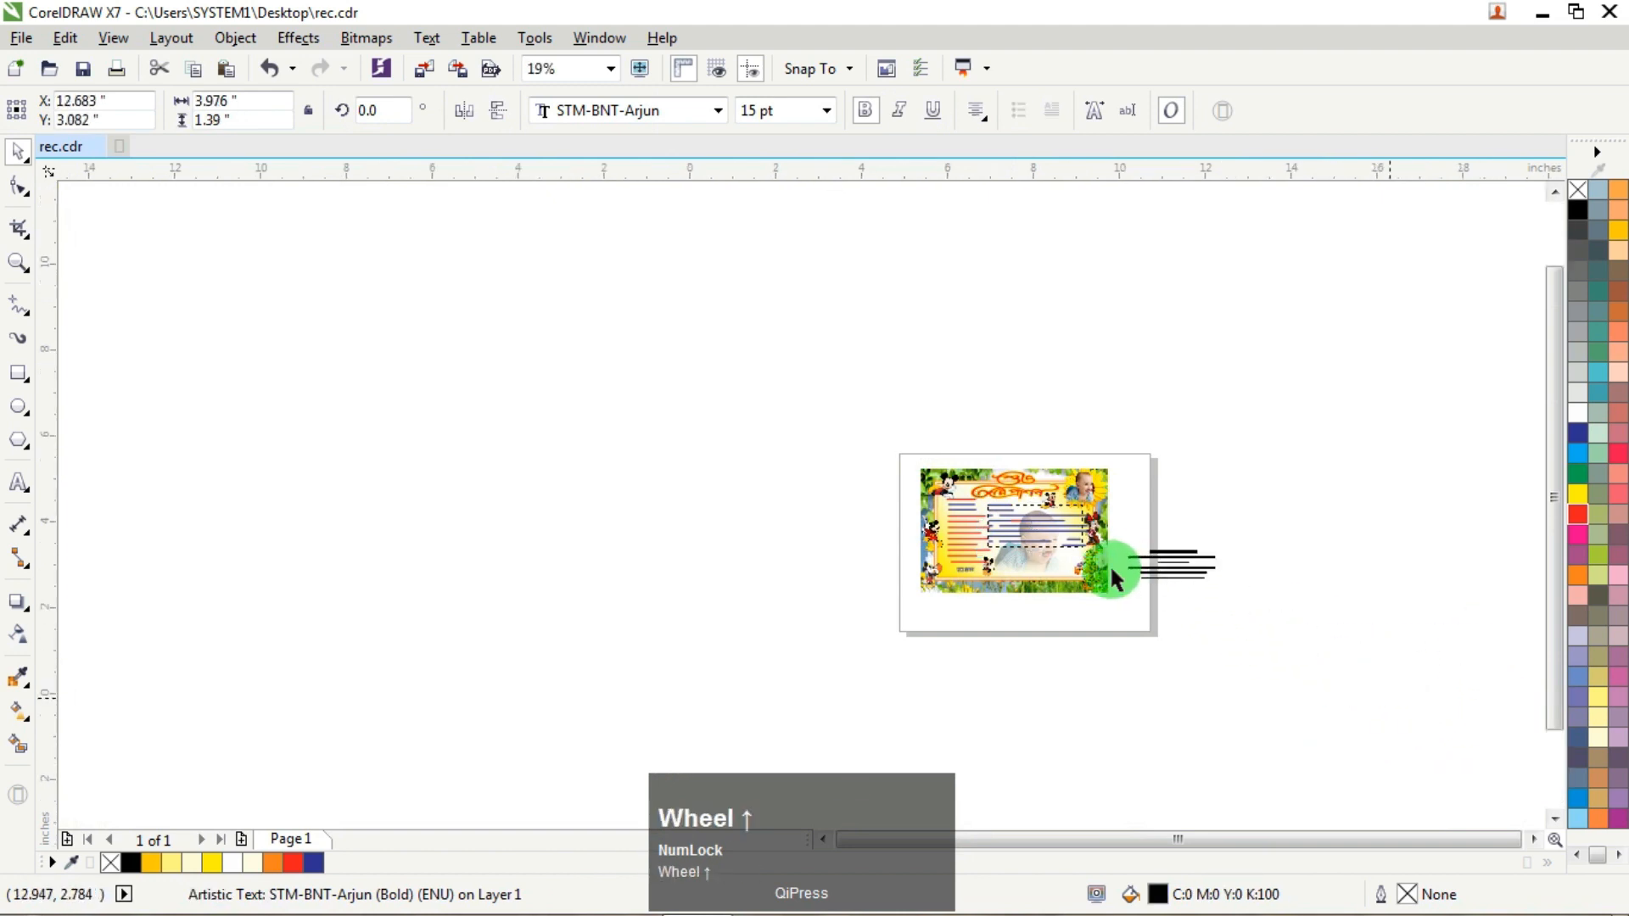
pyautogui.scroll(1, 1112, 577)
pyautogui.click(1313, 507)
pyautogui.moveTo(1304, 506); pyautogui.dragTo(755, 479)
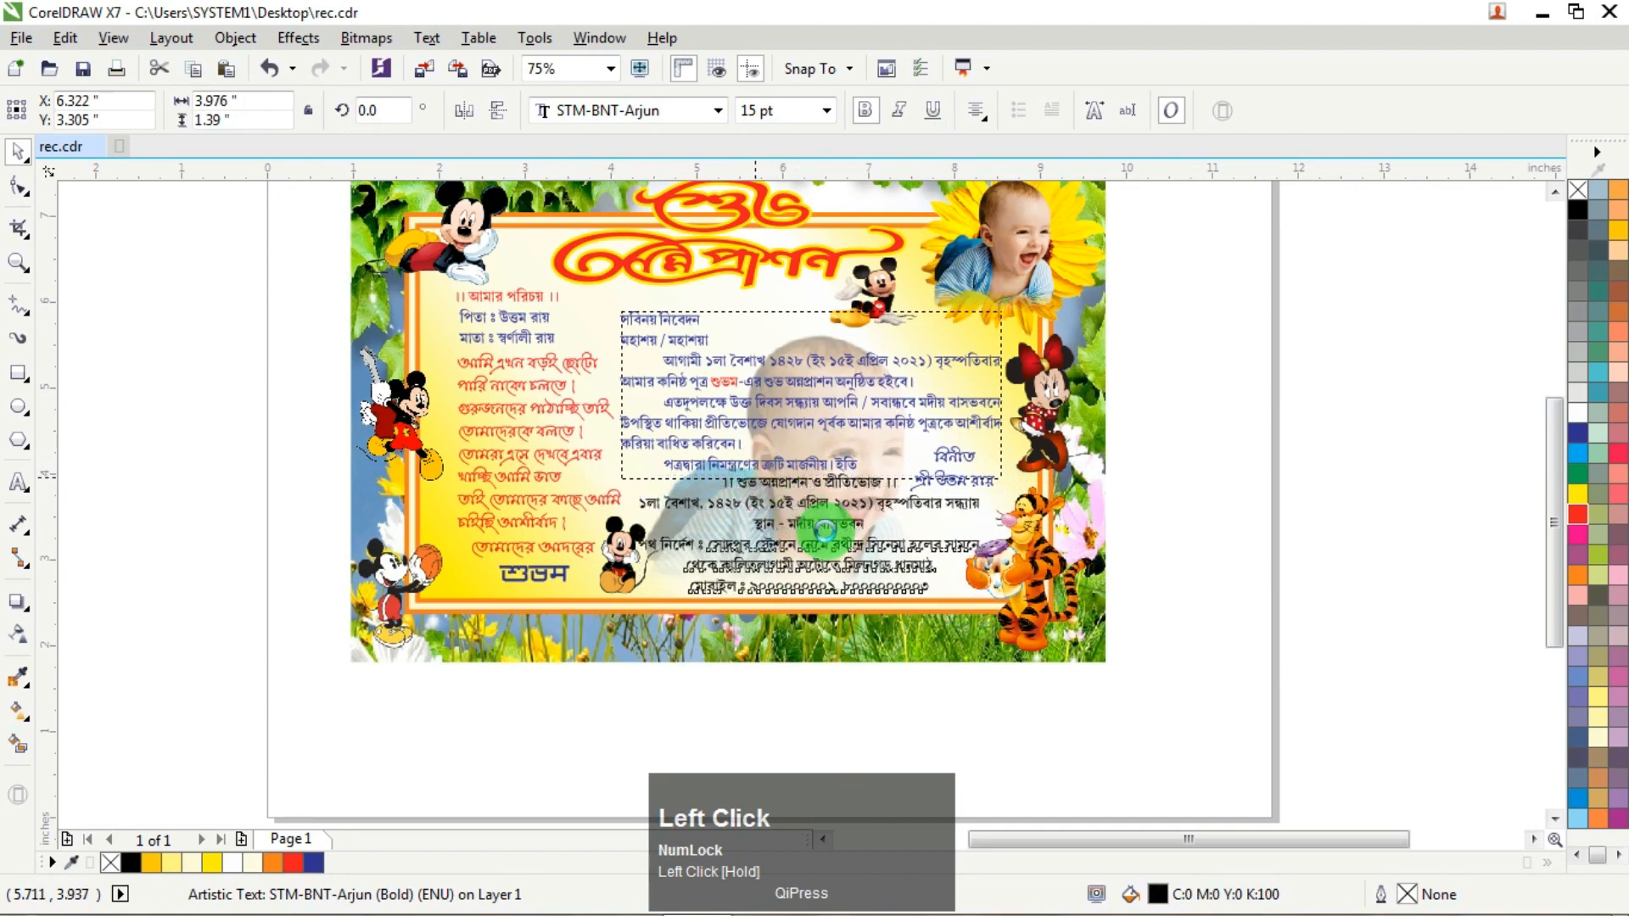
pyautogui.scroll(2, 823, 536)
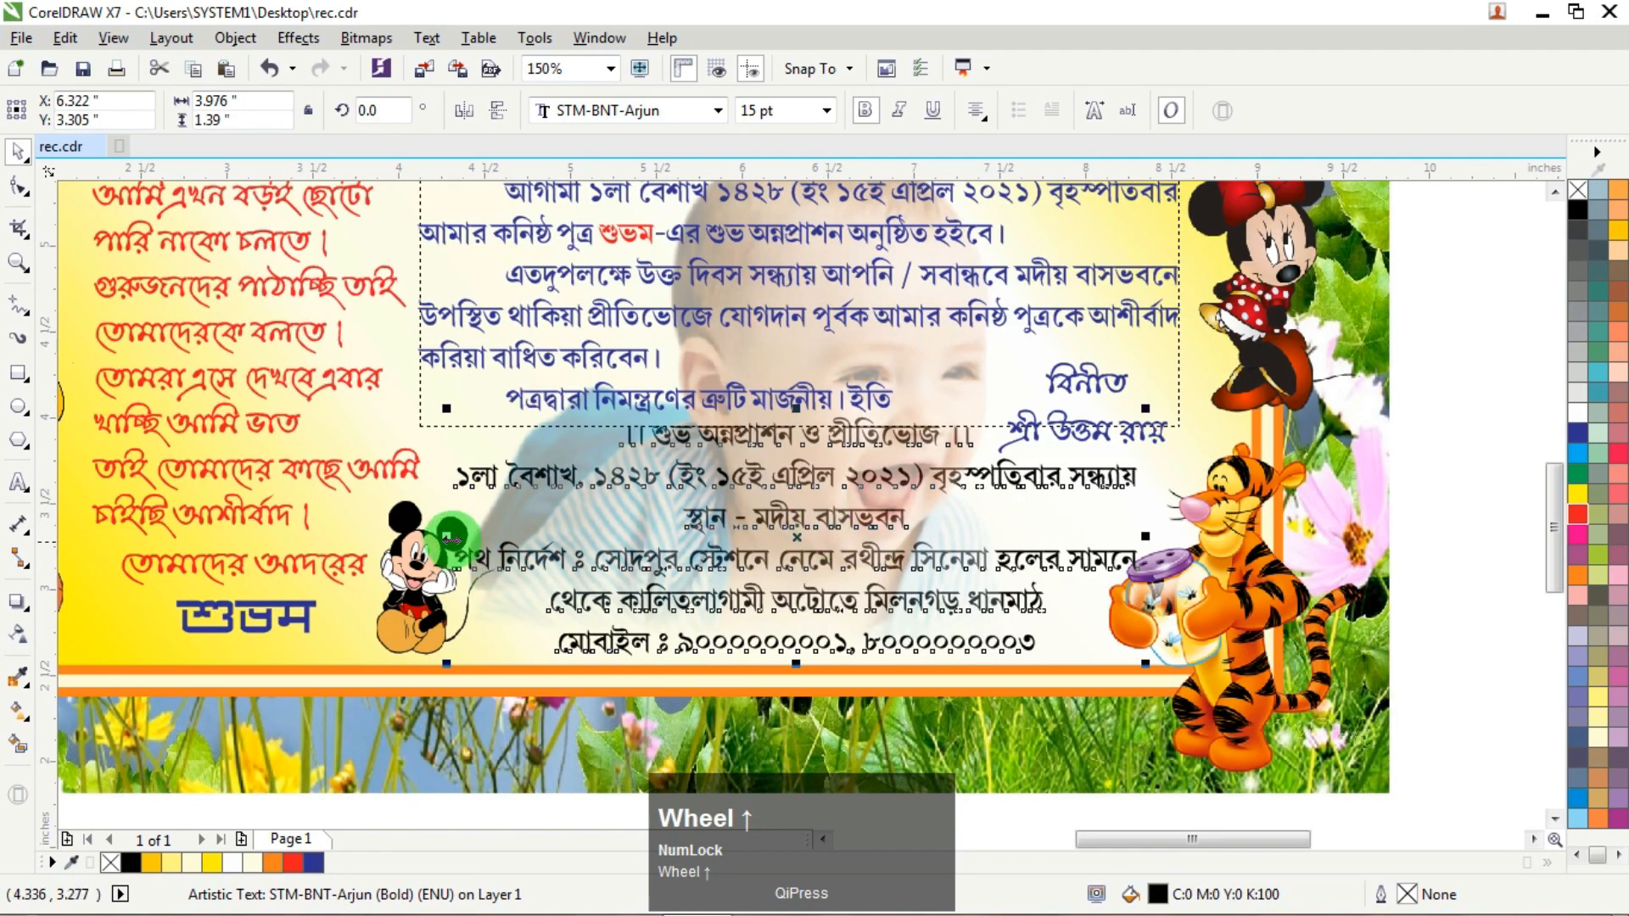
# Step: Narrow the event-details text to about 3.68 inches wide and recolour it dark blue
pyautogui.moveTo(446, 536); pyautogui.dragTo(474, 539)
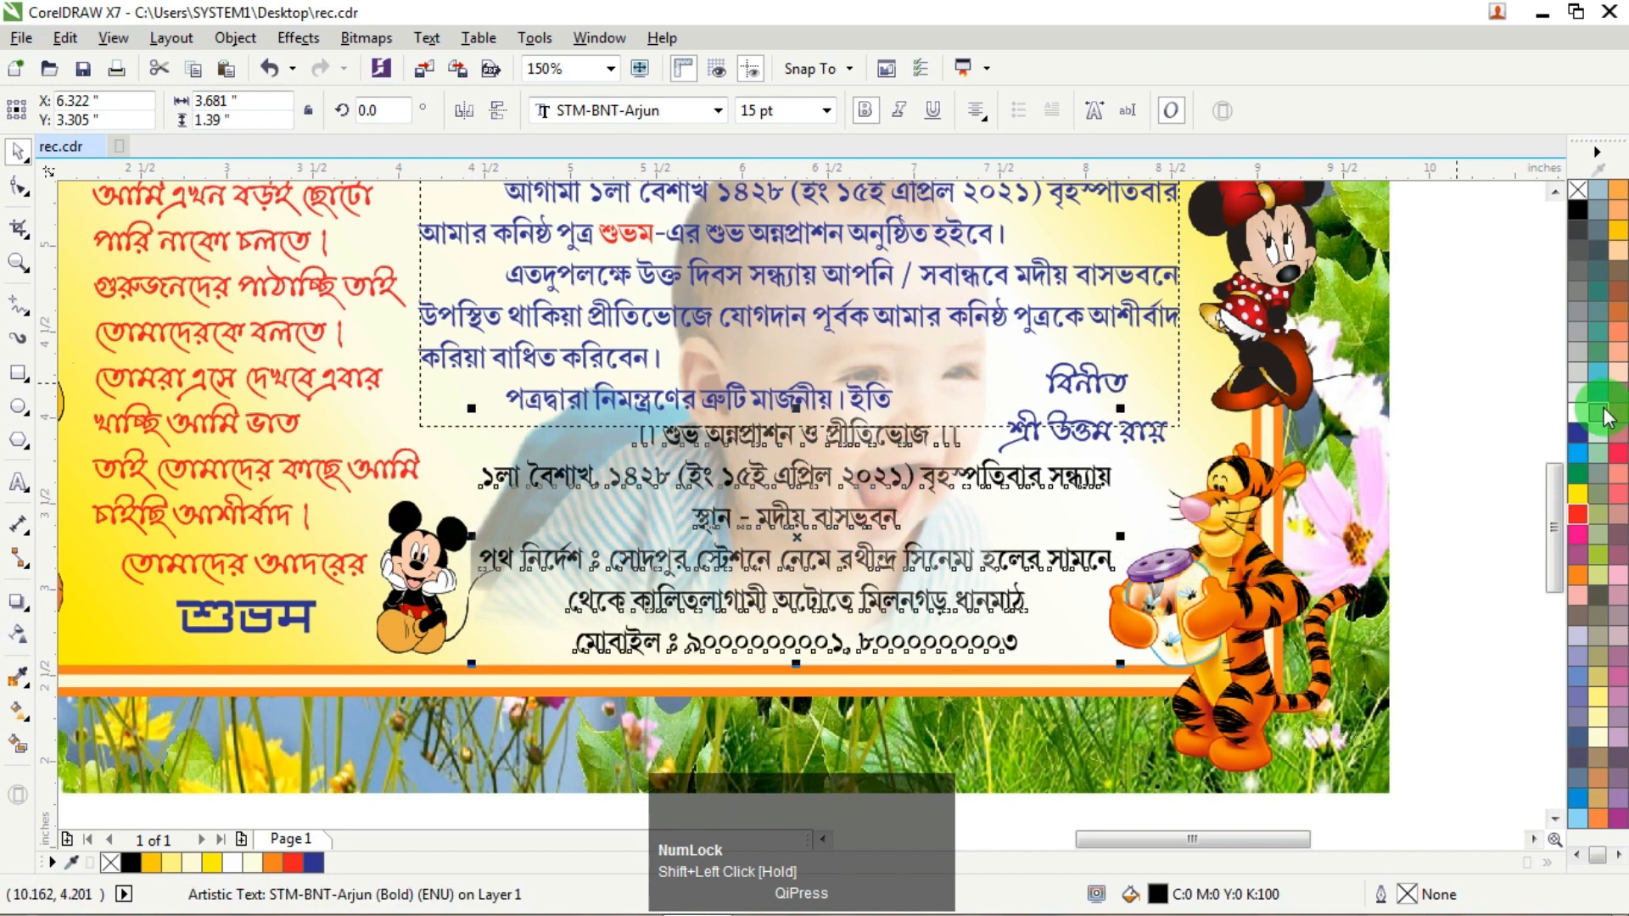
pyautogui.click(1421, 436)
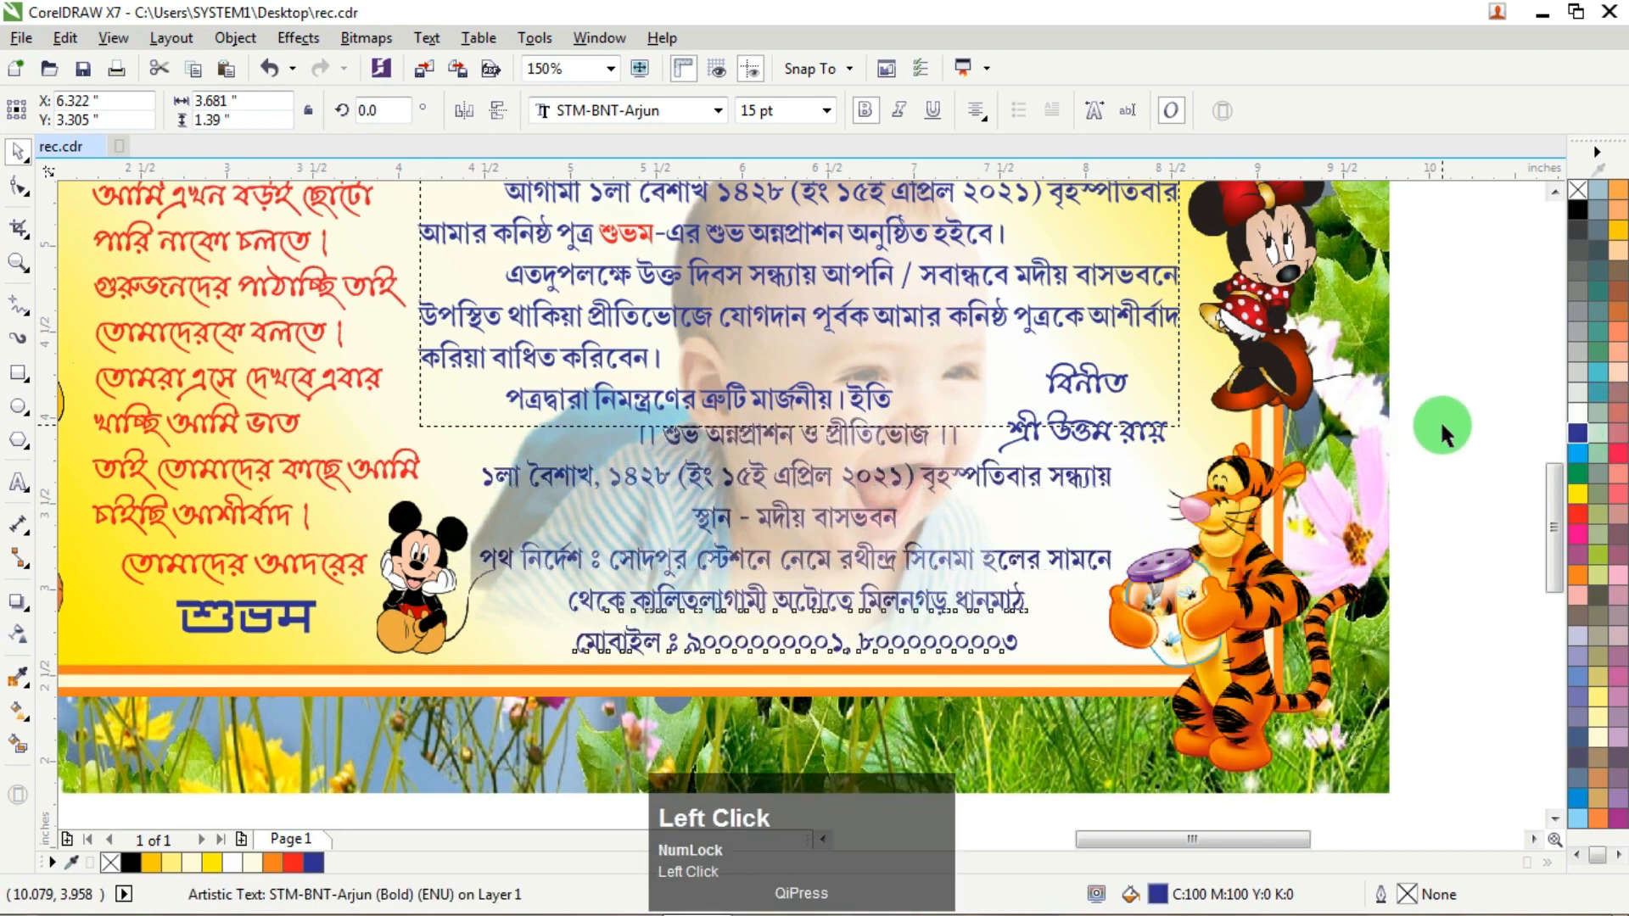
# Step: Narrow the Tigger picture to about 1.40 inches wide and bring the event-details text to the front
pyautogui.keyDown('ctrl'); pyautogui.click(1076, 619); pyautogui.keyUp('ctrl')
pyautogui.moveTo(1090, 607); pyautogui.dragTo(1116, 605)
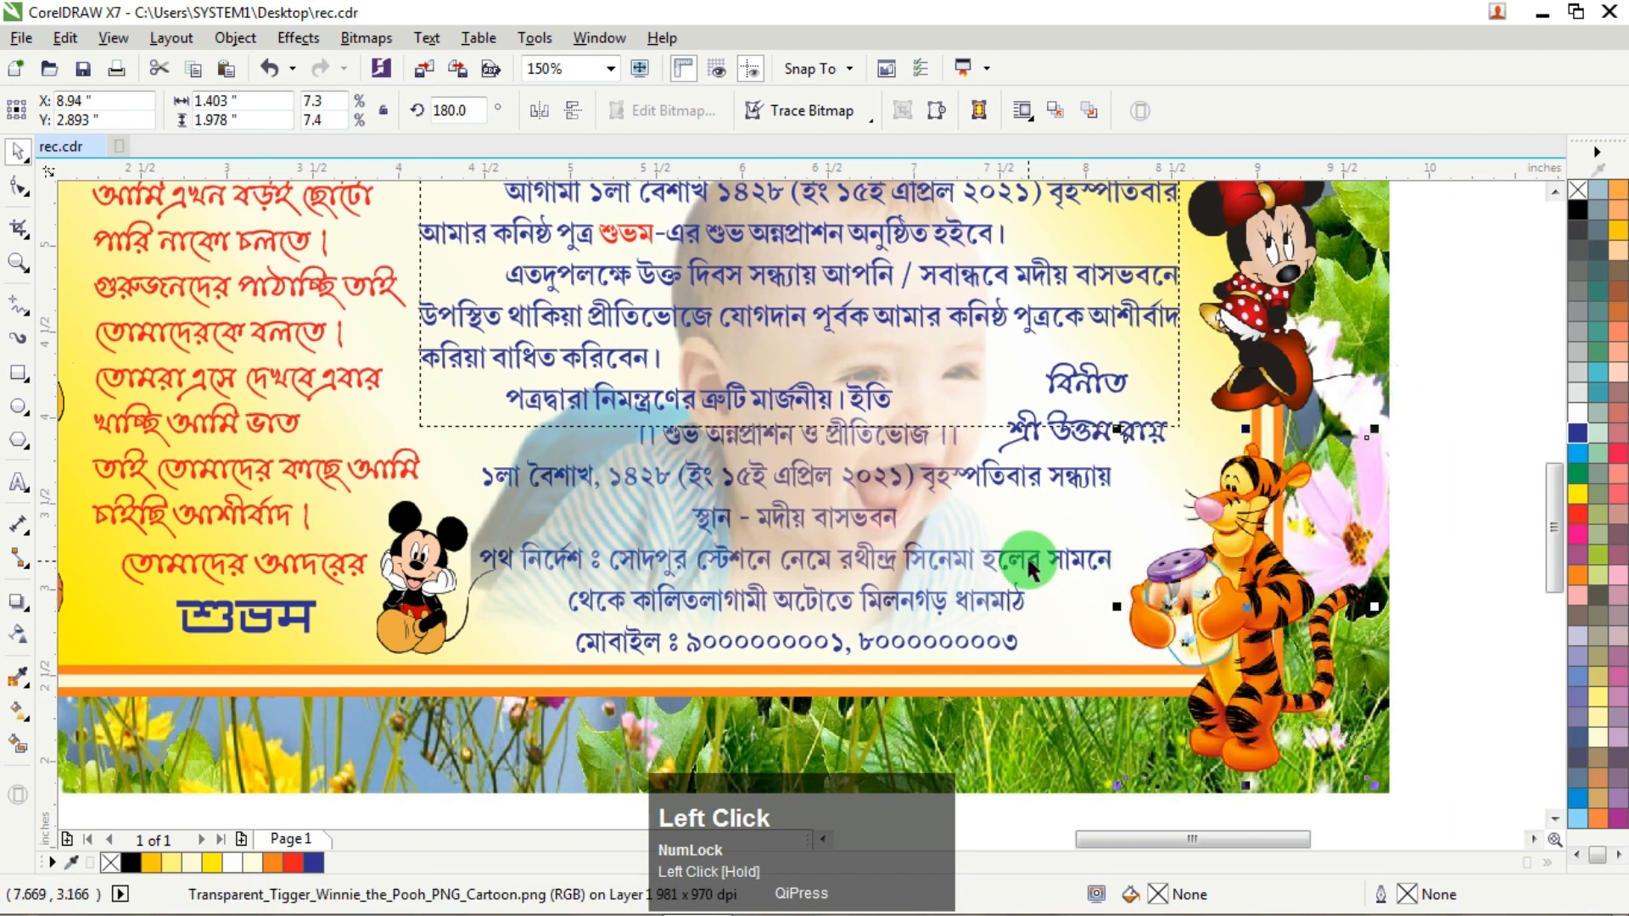
pyautogui.click(1071, 561)
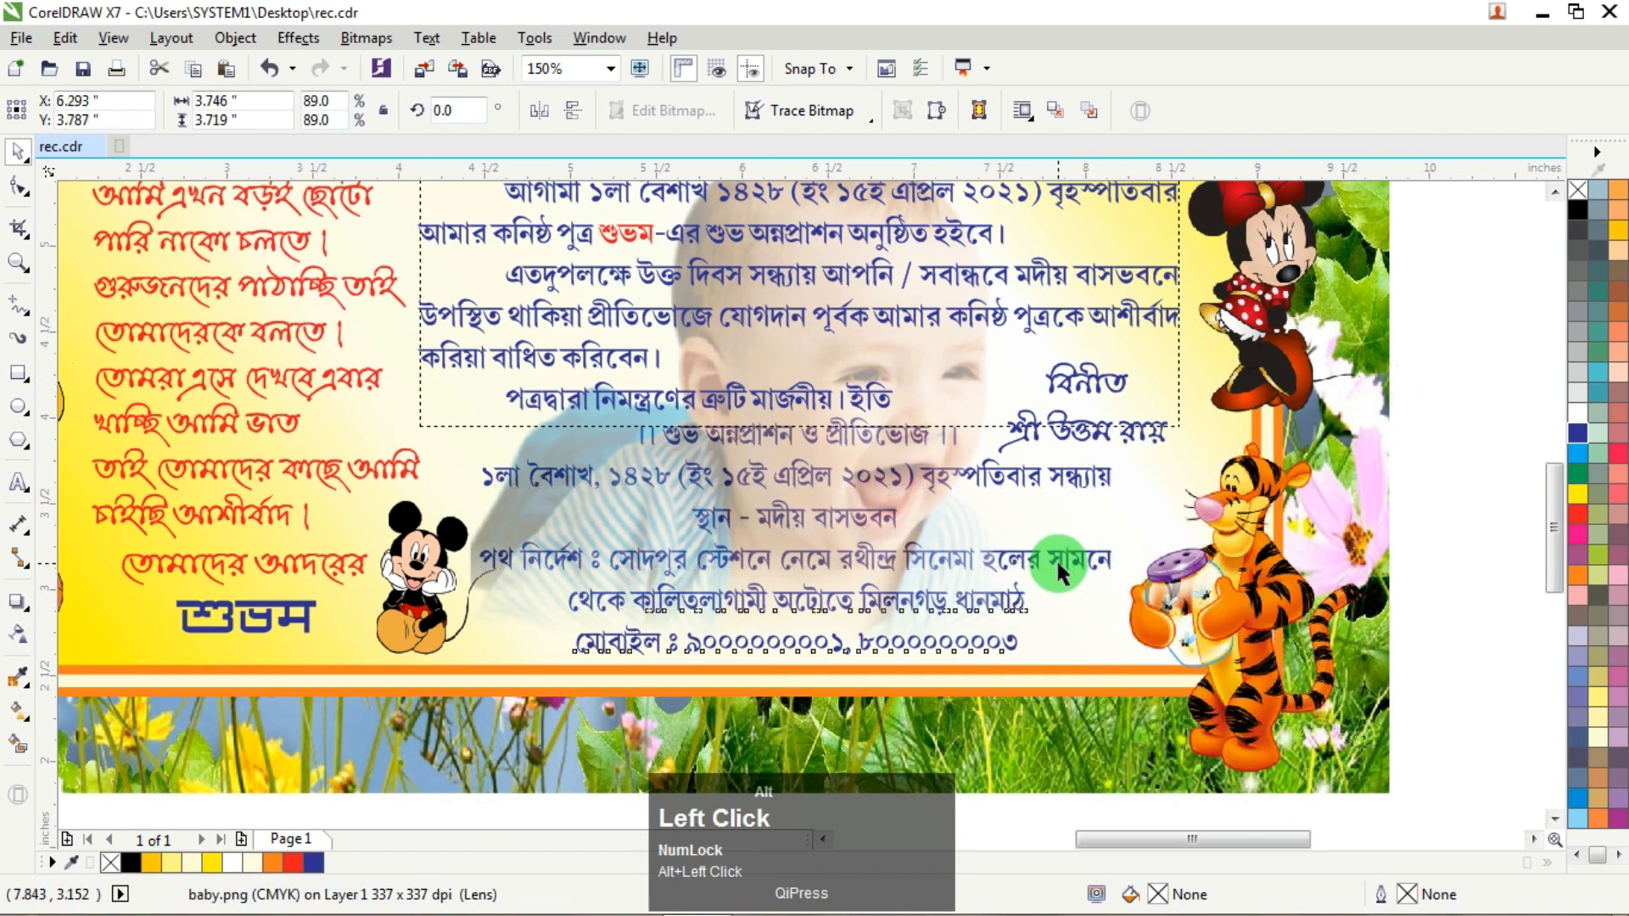
pyautogui.keyDown('alt'); pyautogui.click(1058, 565); pyautogui.keyUp('alt')
pyautogui.hotkey('ctrl', 'Home')
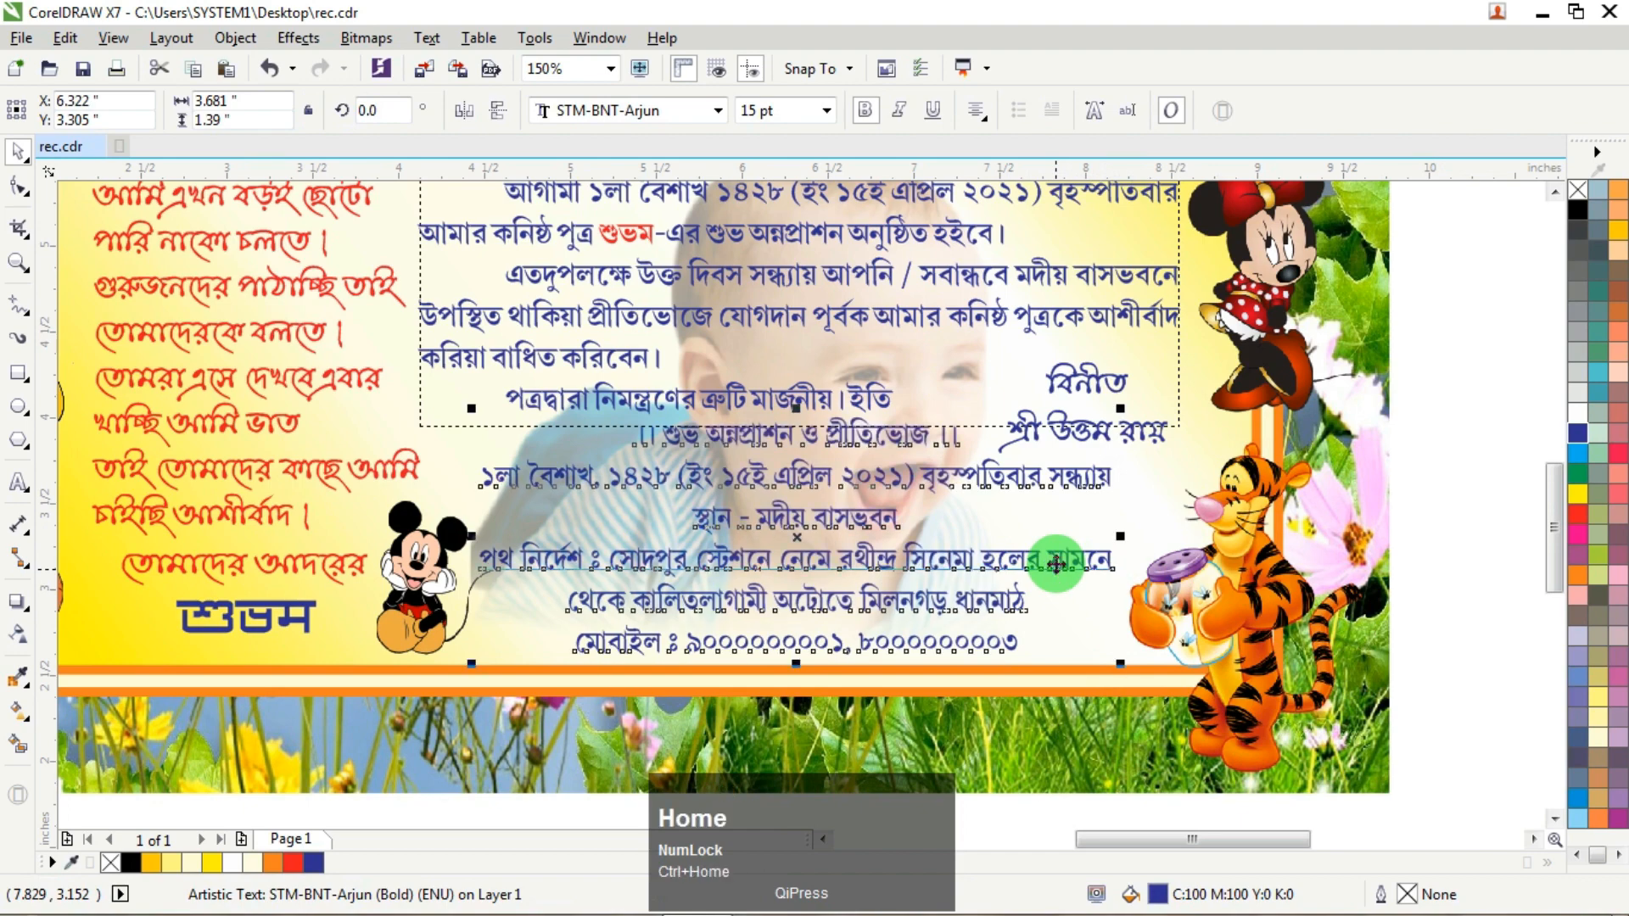
# Step: Extend the invitation paragraph's frame upward to about 2.09 inches high so its text sits clear of the event details
pyautogui.scroll(-5, 355, 575)
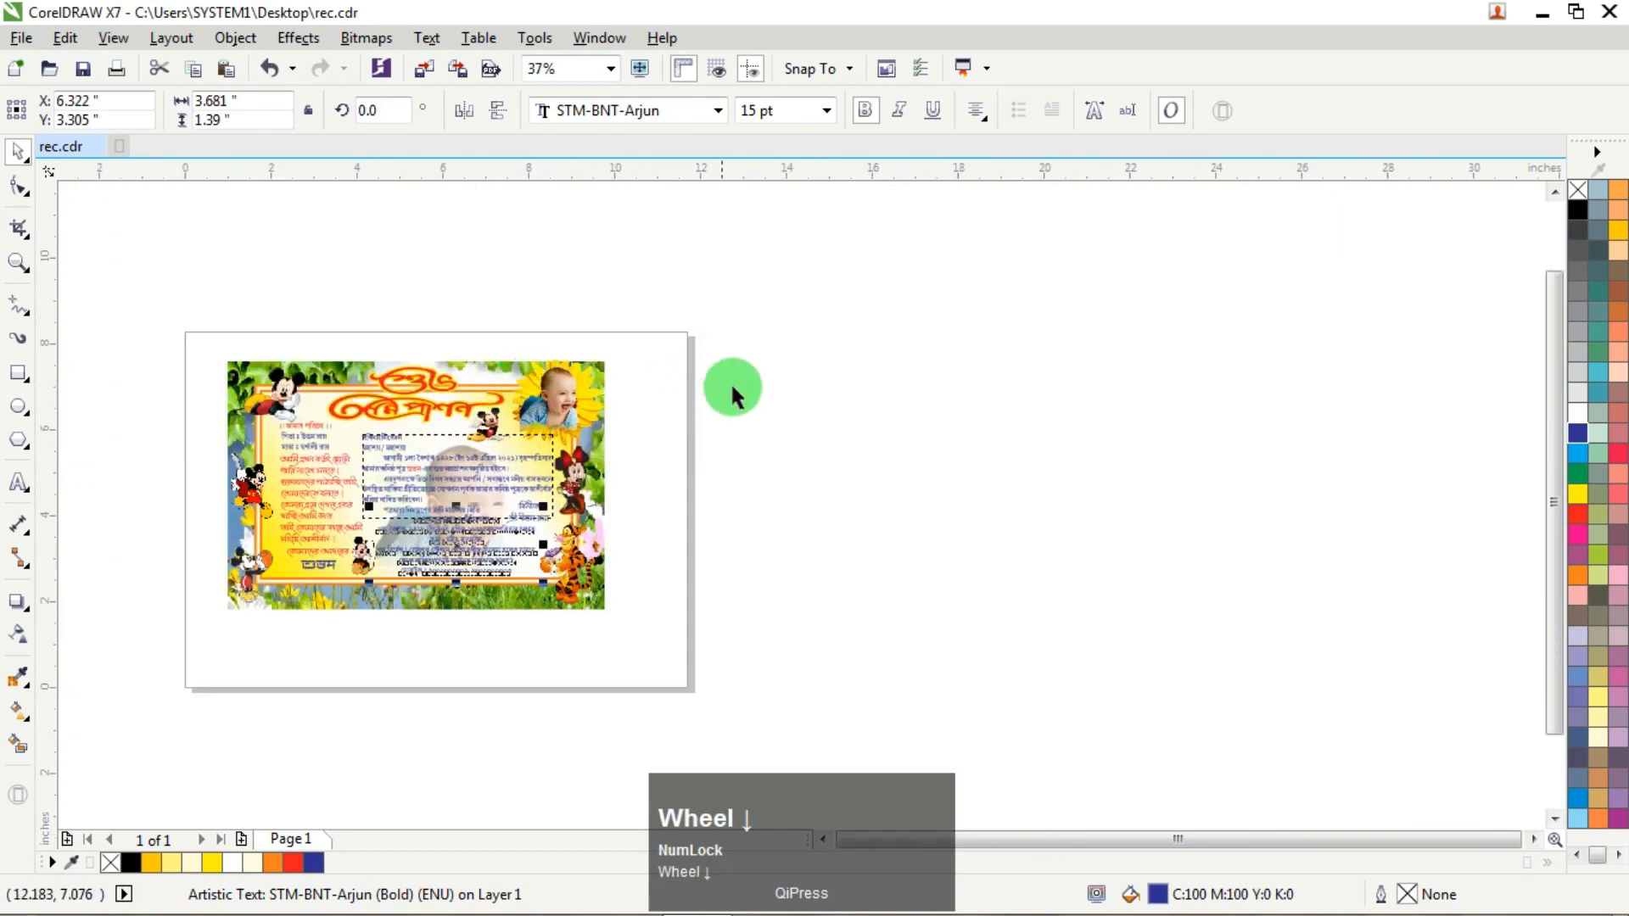
pyautogui.click(731, 382)
pyautogui.scroll(1, 472, 446)
pyautogui.scroll(2, 472, 446)
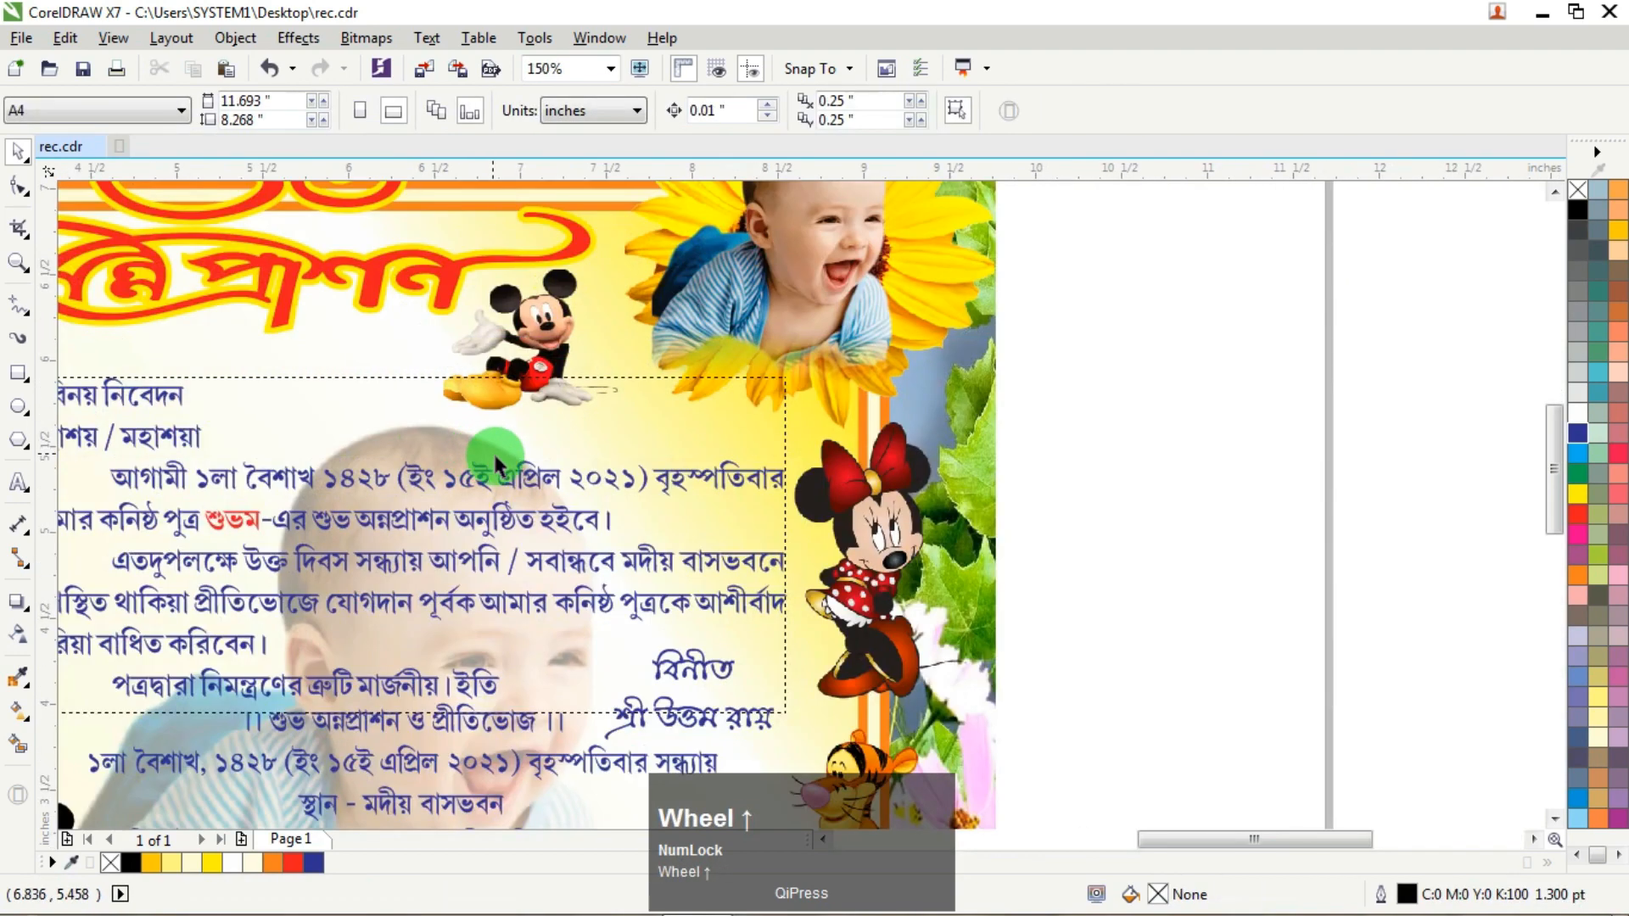
pyautogui.click(472, 514)
pyautogui.moveTo(417, 363); pyautogui.dragTo(438, 343)
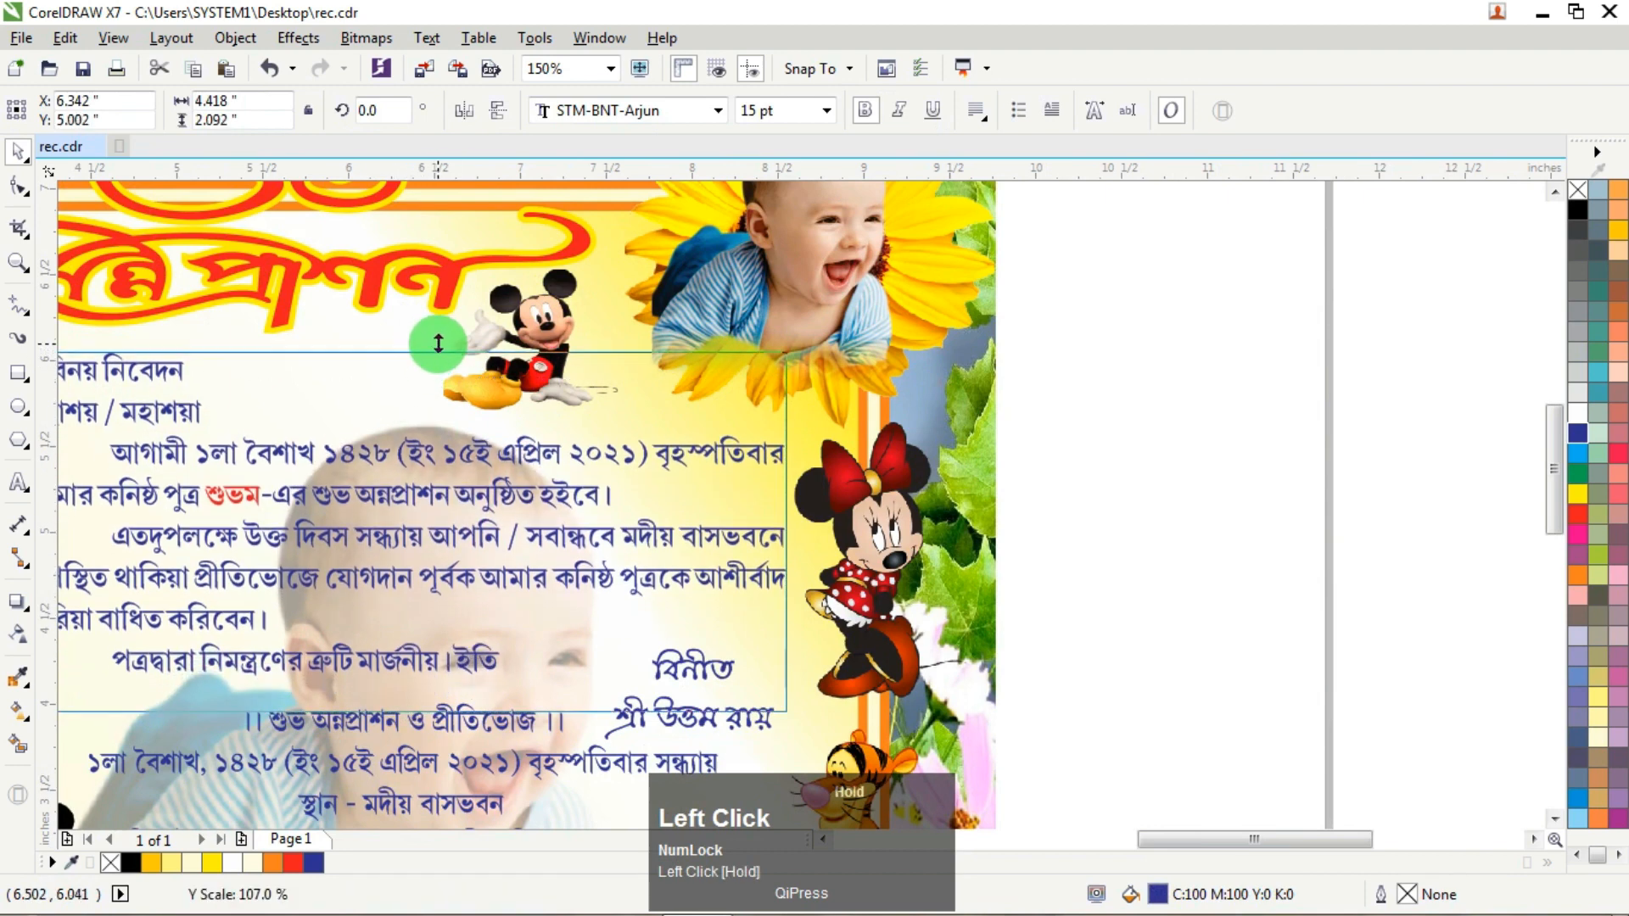
pyautogui.click(1052, 469)
# Step: Move the two-line signature straight up to about Y 4.22 inches, clear of the event-details text
pyautogui.scroll(-5, 1021, 522)
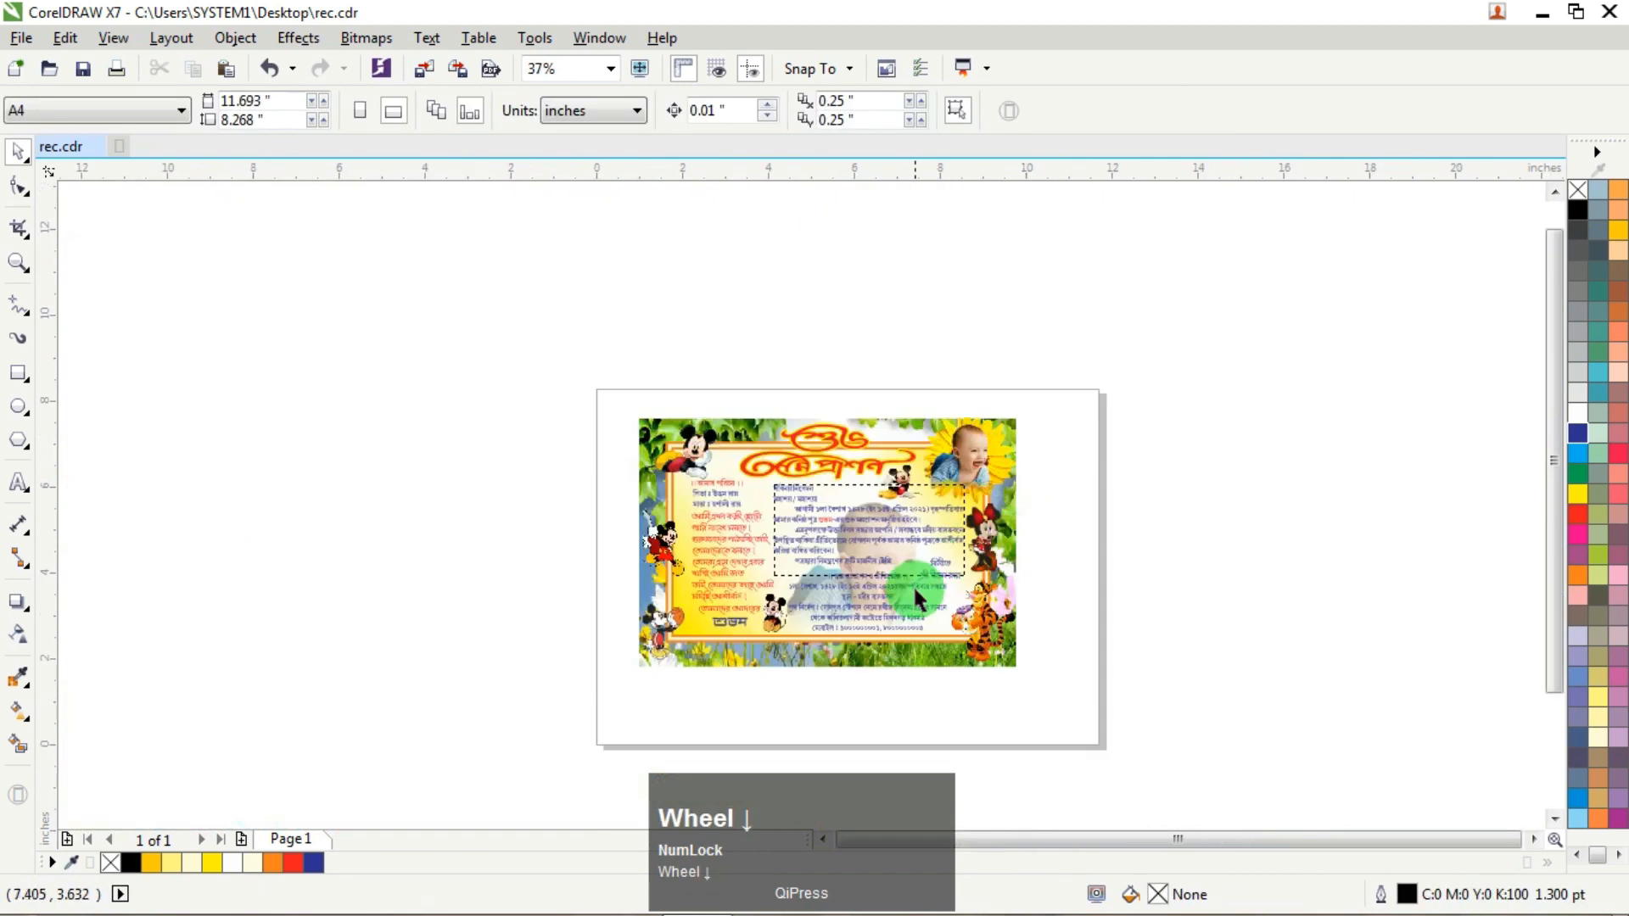
pyautogui.scroll(3, 913, 584)
pyautogui.click(1022, 482)
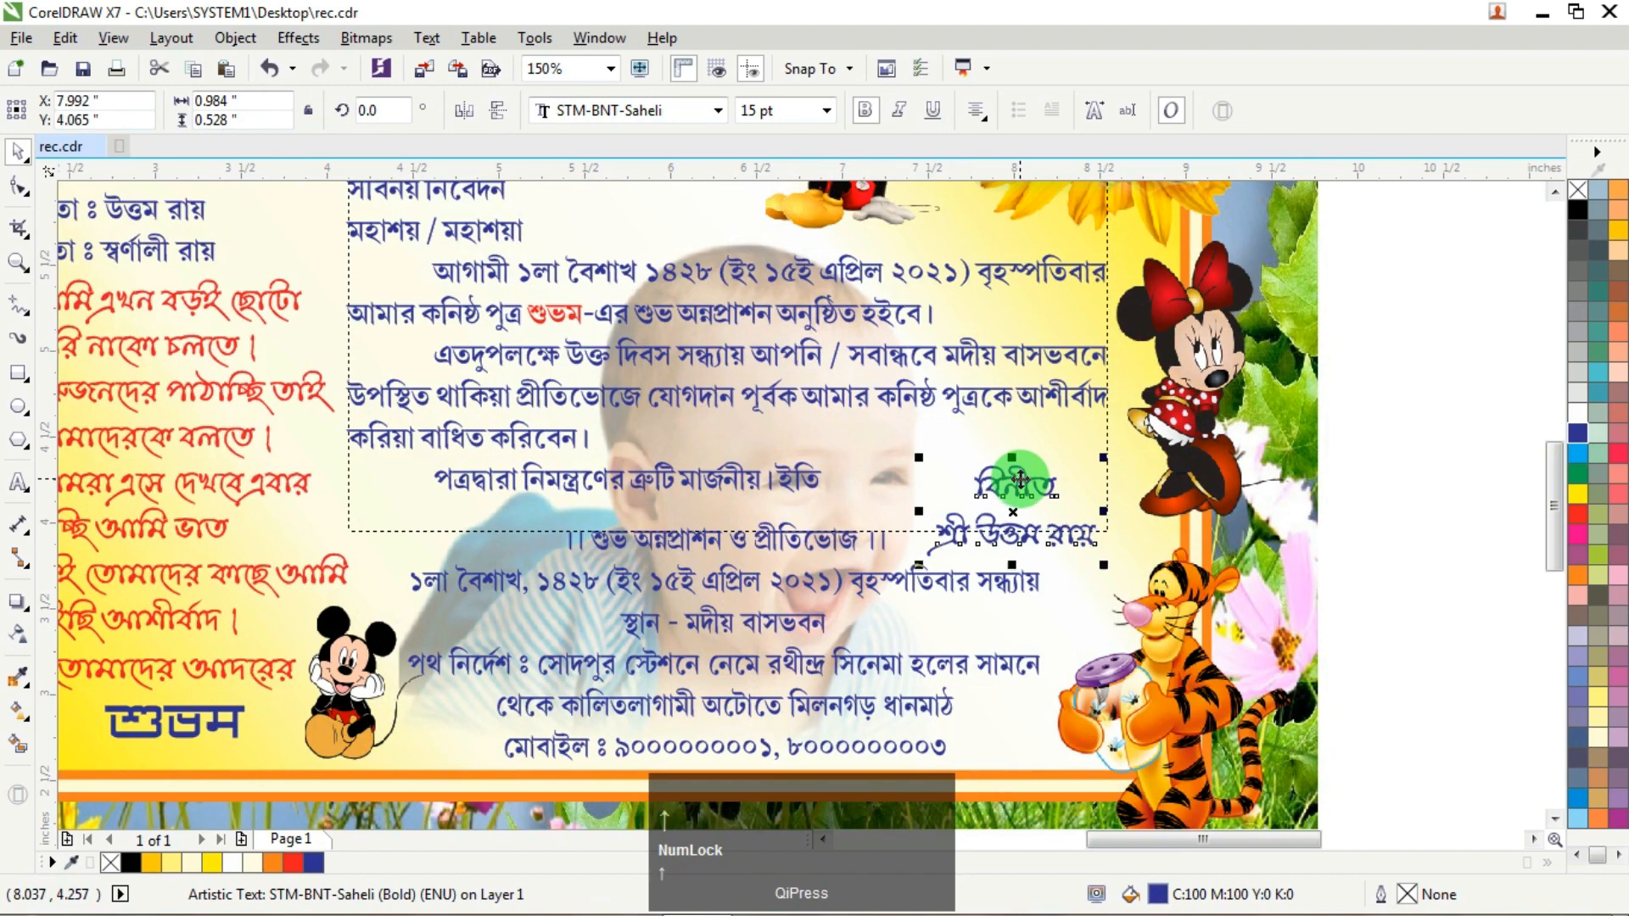
pyautogui.moveTo(1022, 480); pyautogui.dragTo(1022, 455)
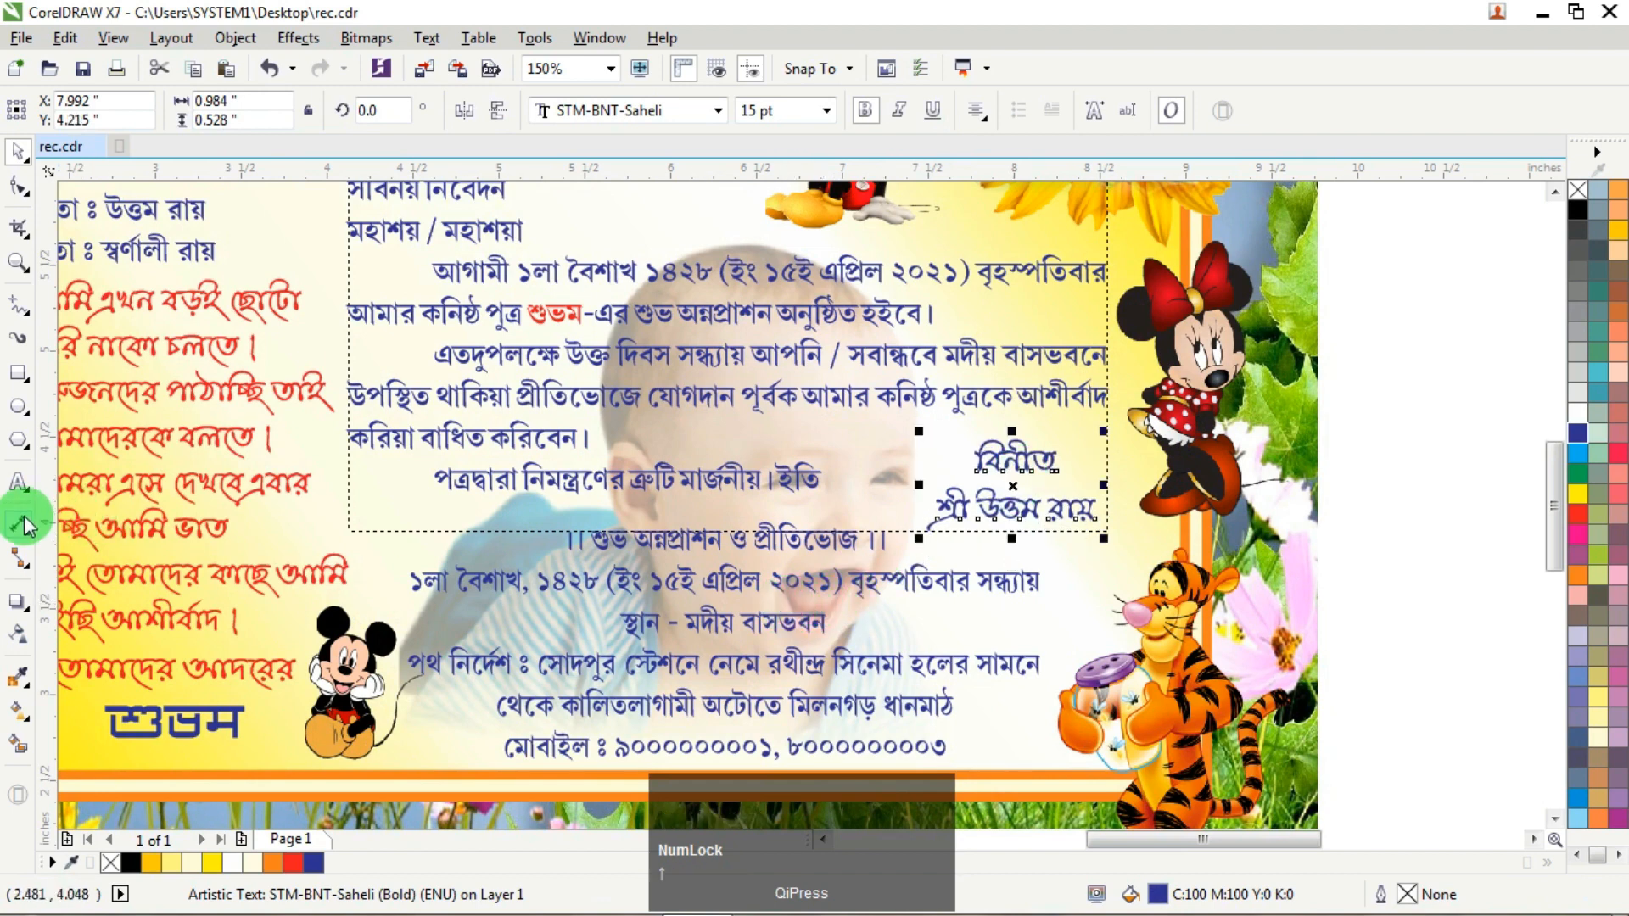
# Step: Colour the event-details heading line and the venue line red
pyautogui.click(18, 482)
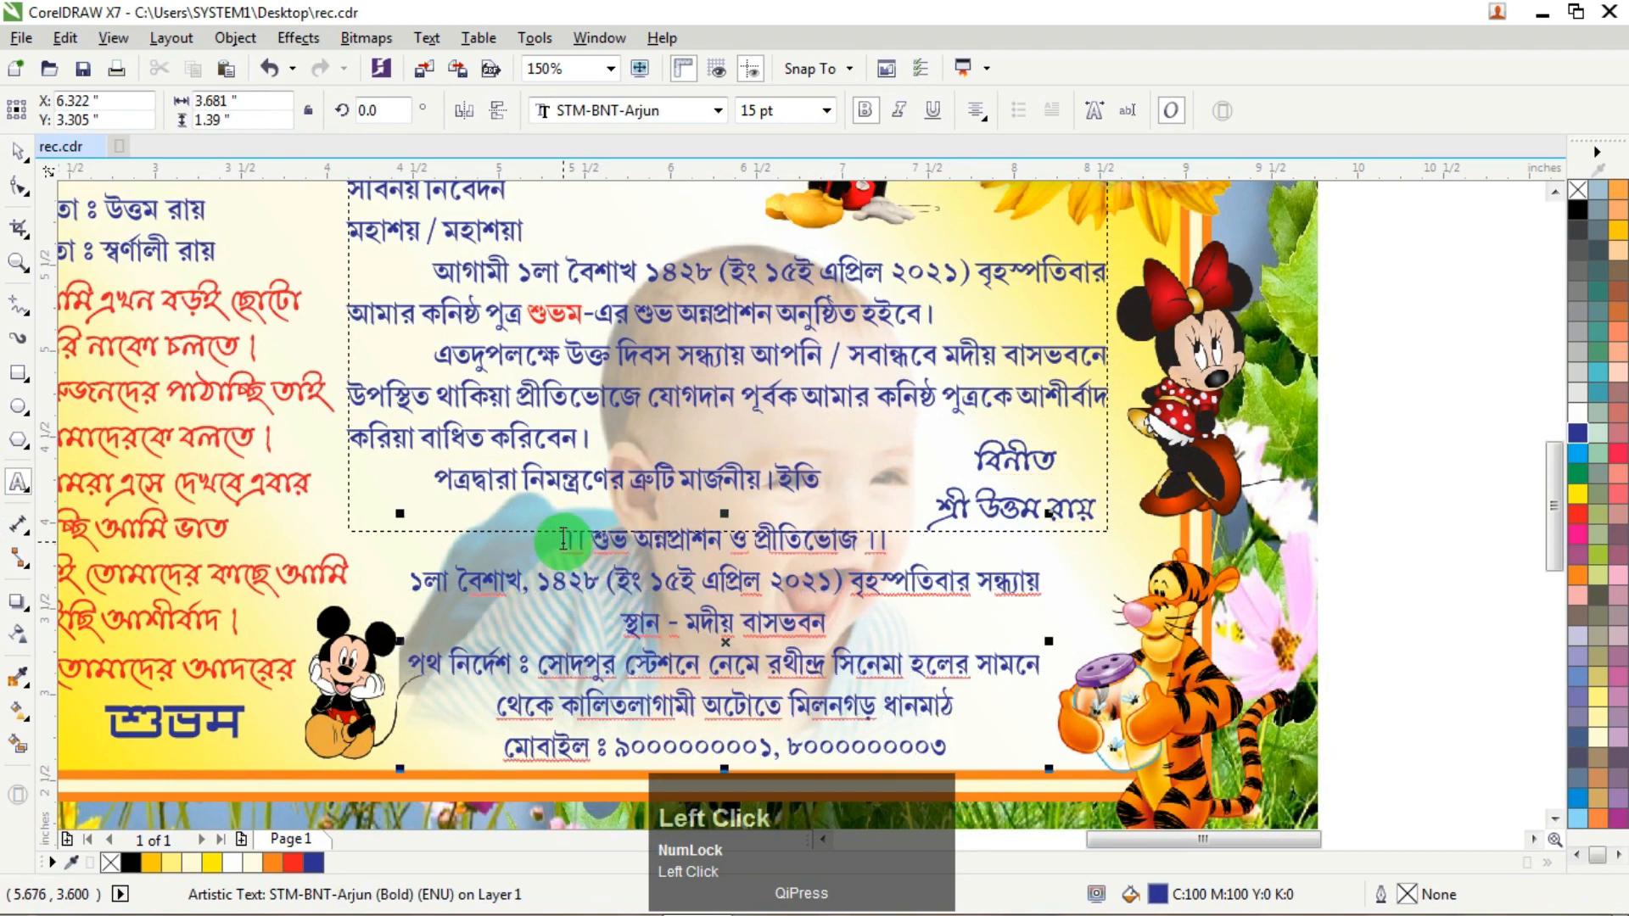
pyautogui.moveTo(564, 540); pyautogui.dragTo(886, 539)
pyautogui.click(1581, 511)
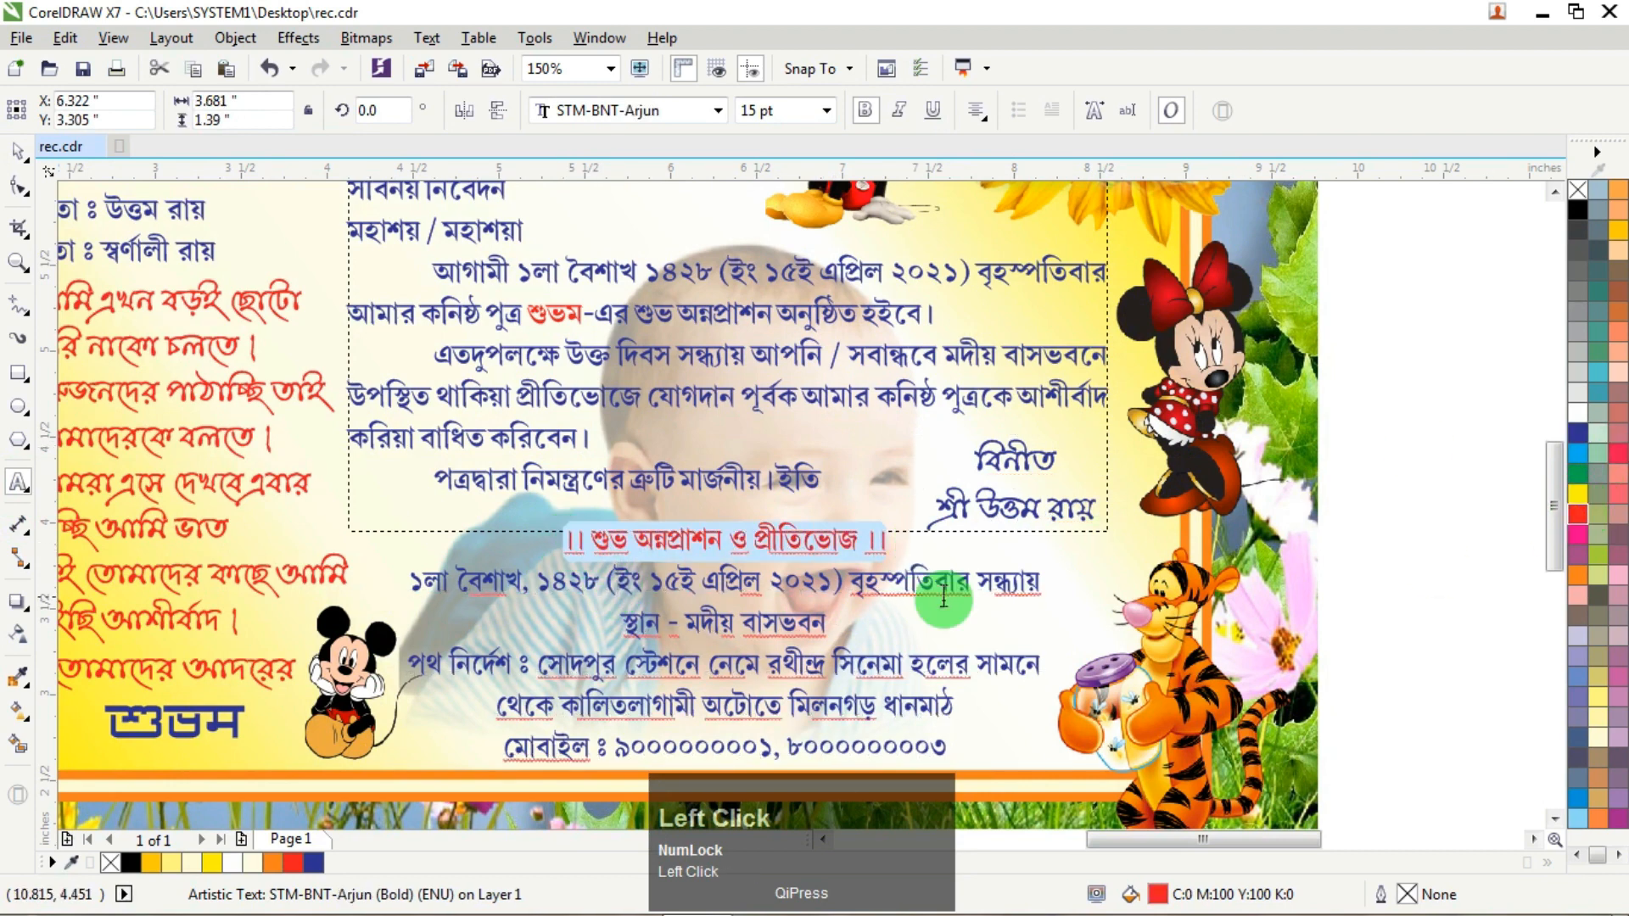
pyautogui.click(614, 621)
pyautogui.moveTo(614, 621); pyautogui.dragTo(849, 624)
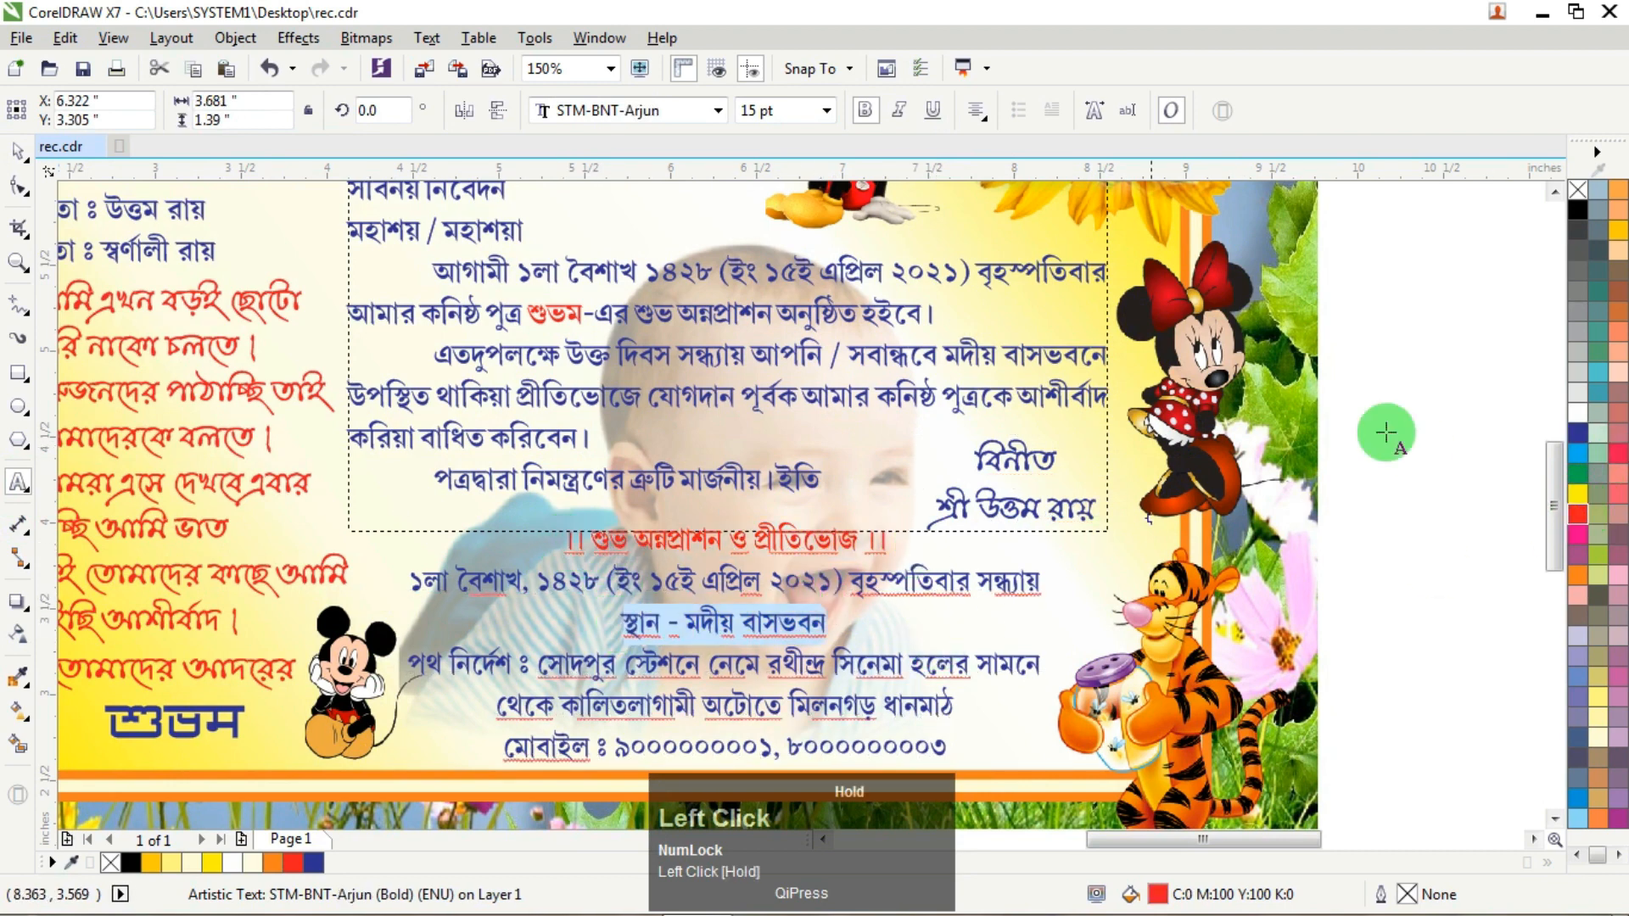
pyautogui.click(1578, 516)
pyautogui.click(19, 157)
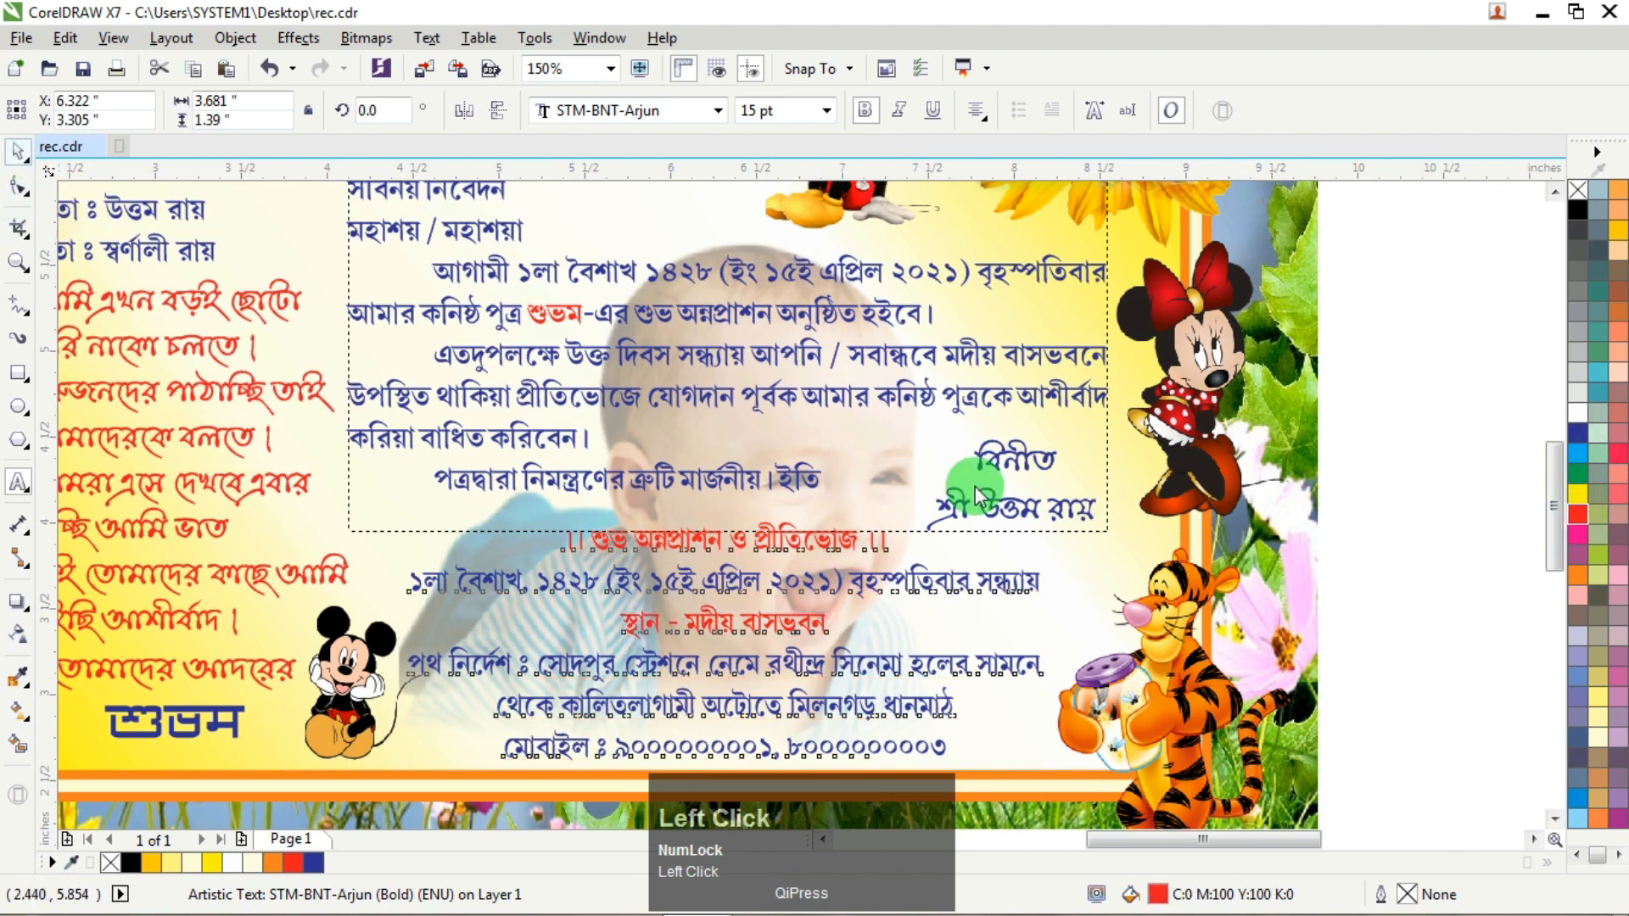
# Step: Widen the event-details text rightward to about 3.88 inches and narrow the Tigger picture to about 1.24 inches
pyautogui.click(1053, 642)
pyautogui.moveTo(1053, 641); pyautogui.dragTo(1086, 642)
pyautogui.keyDown('ctrl'); pyautogui.click(1156, 679); pyautogui.keyUp('ctrl')
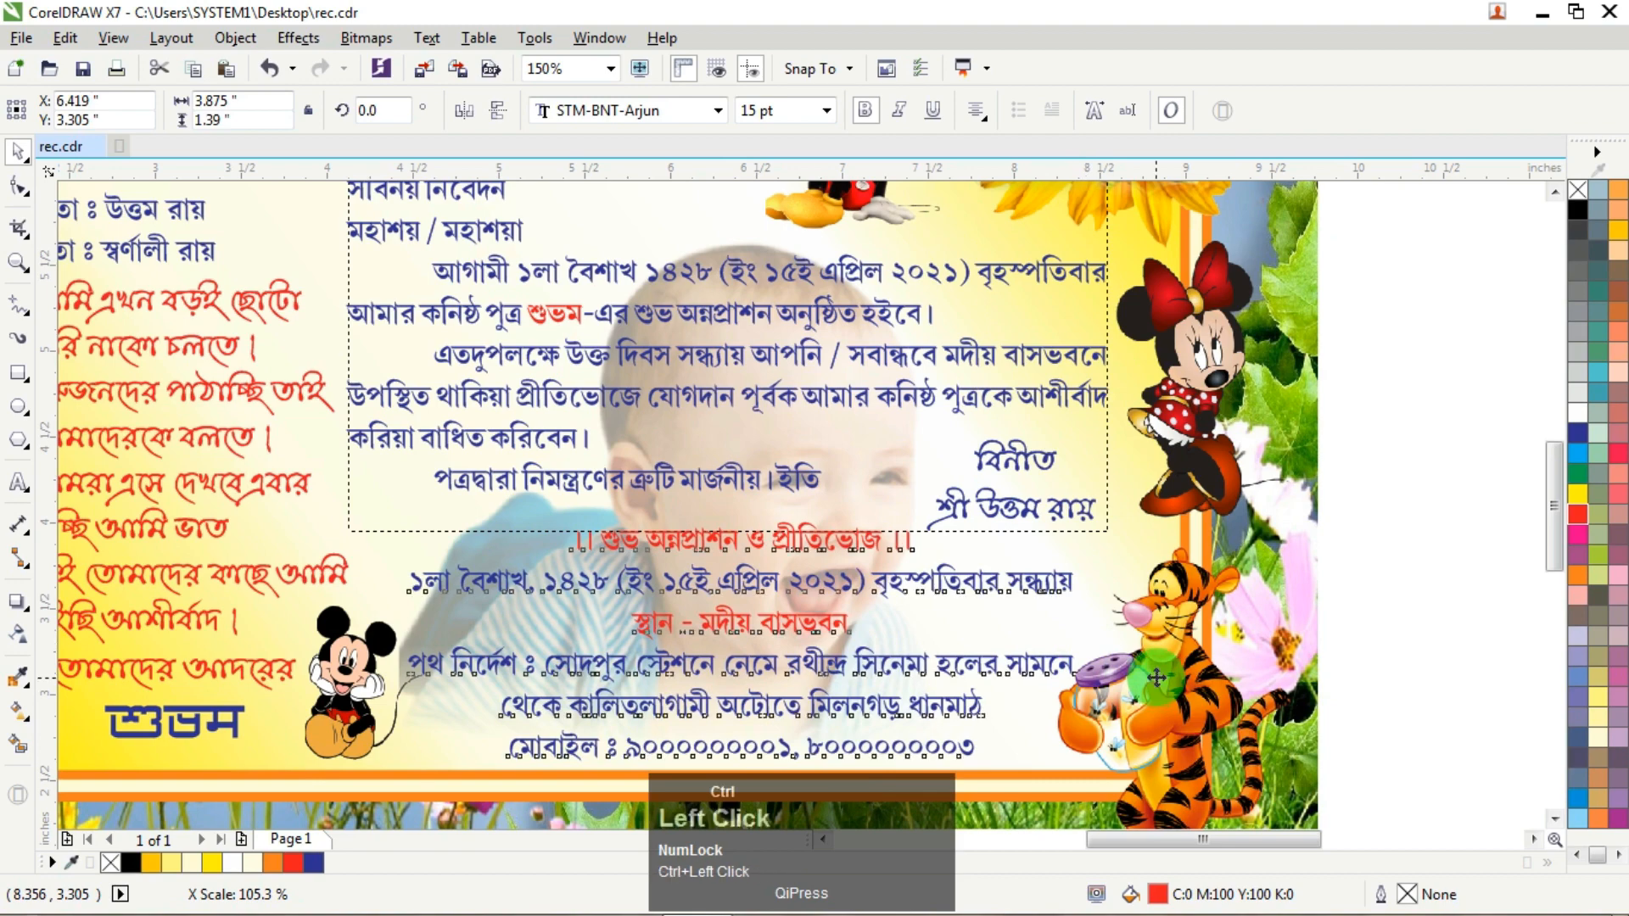
pyautogui.moveTo(1049, 710); pyautogui.dragTo(1077, 710)
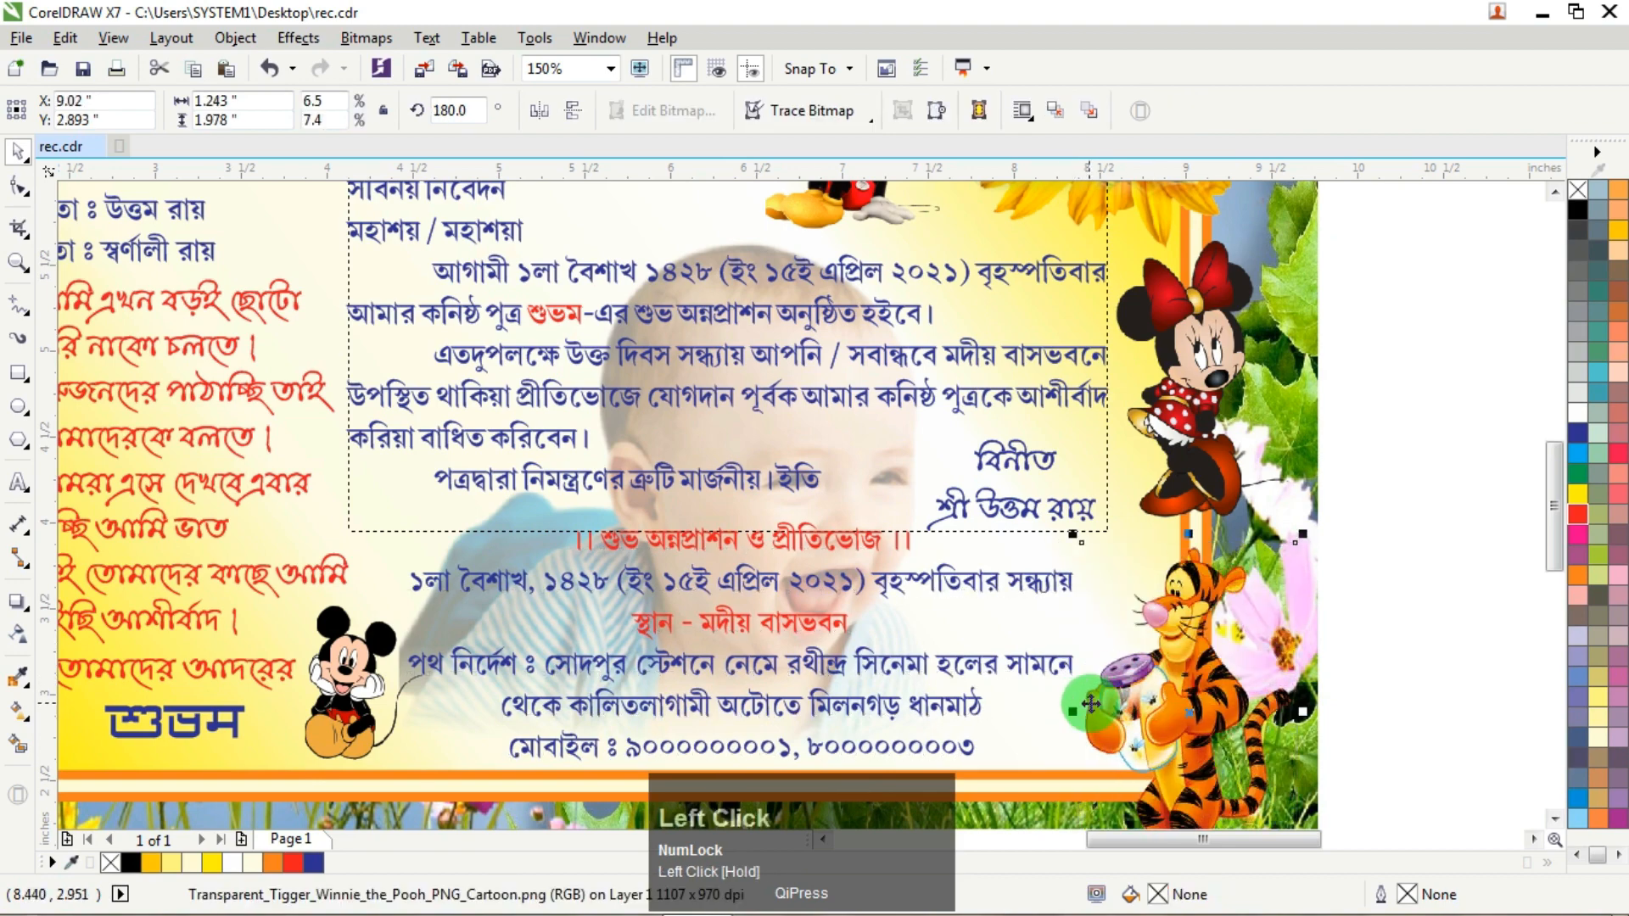
# Step: Reduce the Tigger picture's height to about 1.77 inches and move it to about X 9.06, Y 2.84 inches
pyautogui.scroll(-2, 1115, 699)
pyautogui.scroll(2, 1082, 776)
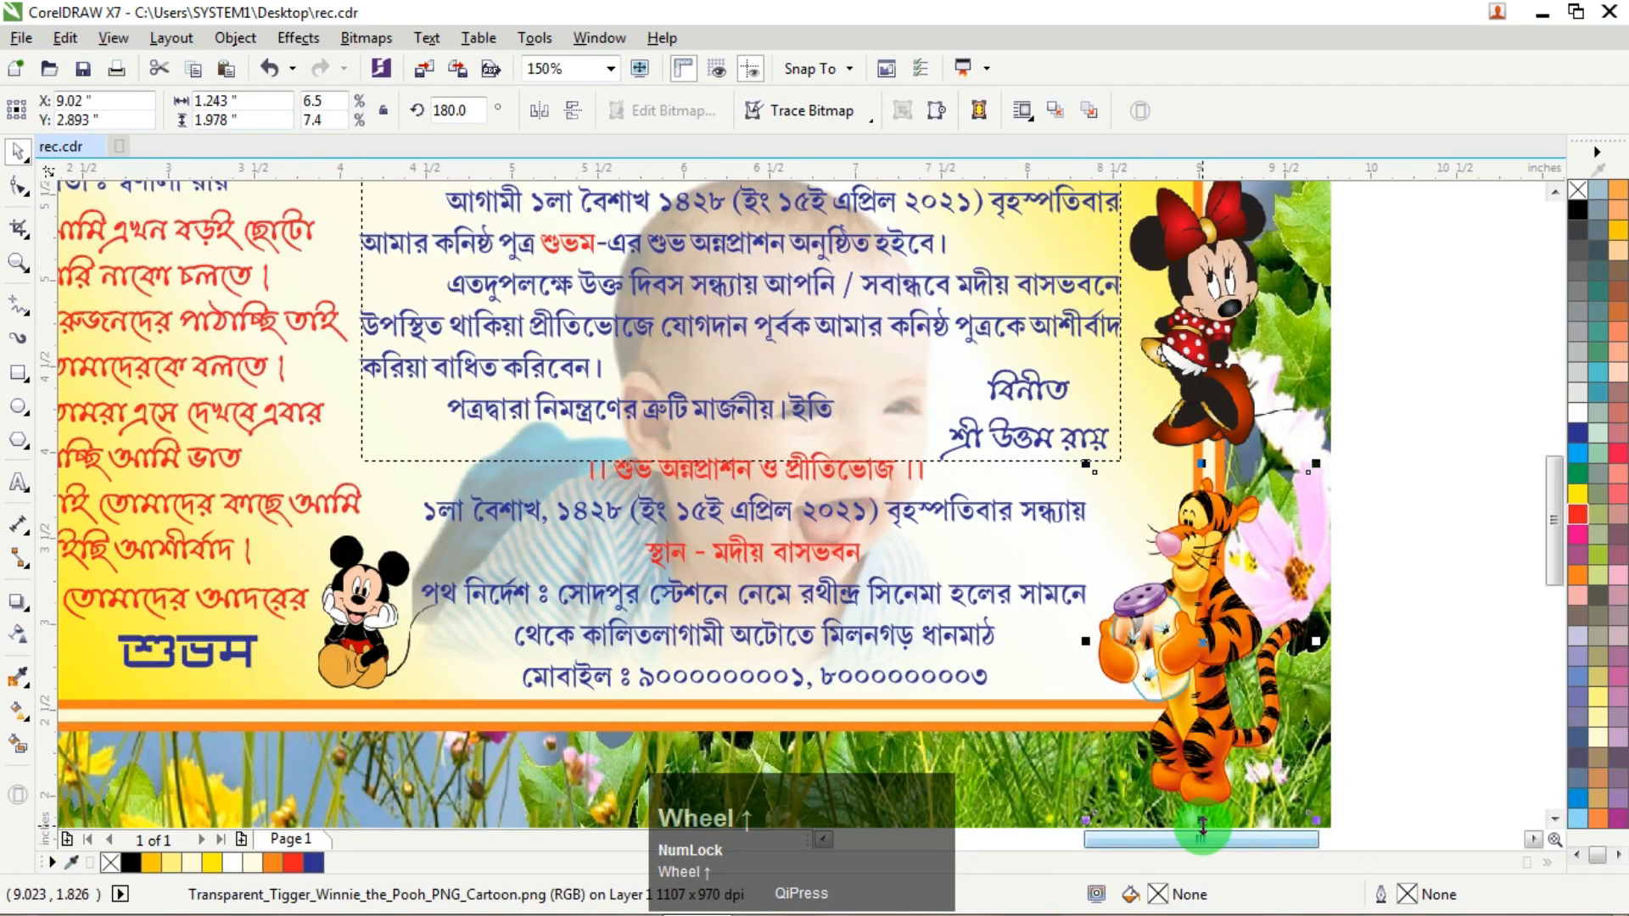
pyautogui.moveTo(1202, 823); pyautogui.dragTo(1214, 775)
pyautogui.moveTo(1197, 680); pyautogui.dragTo(1205, 707)
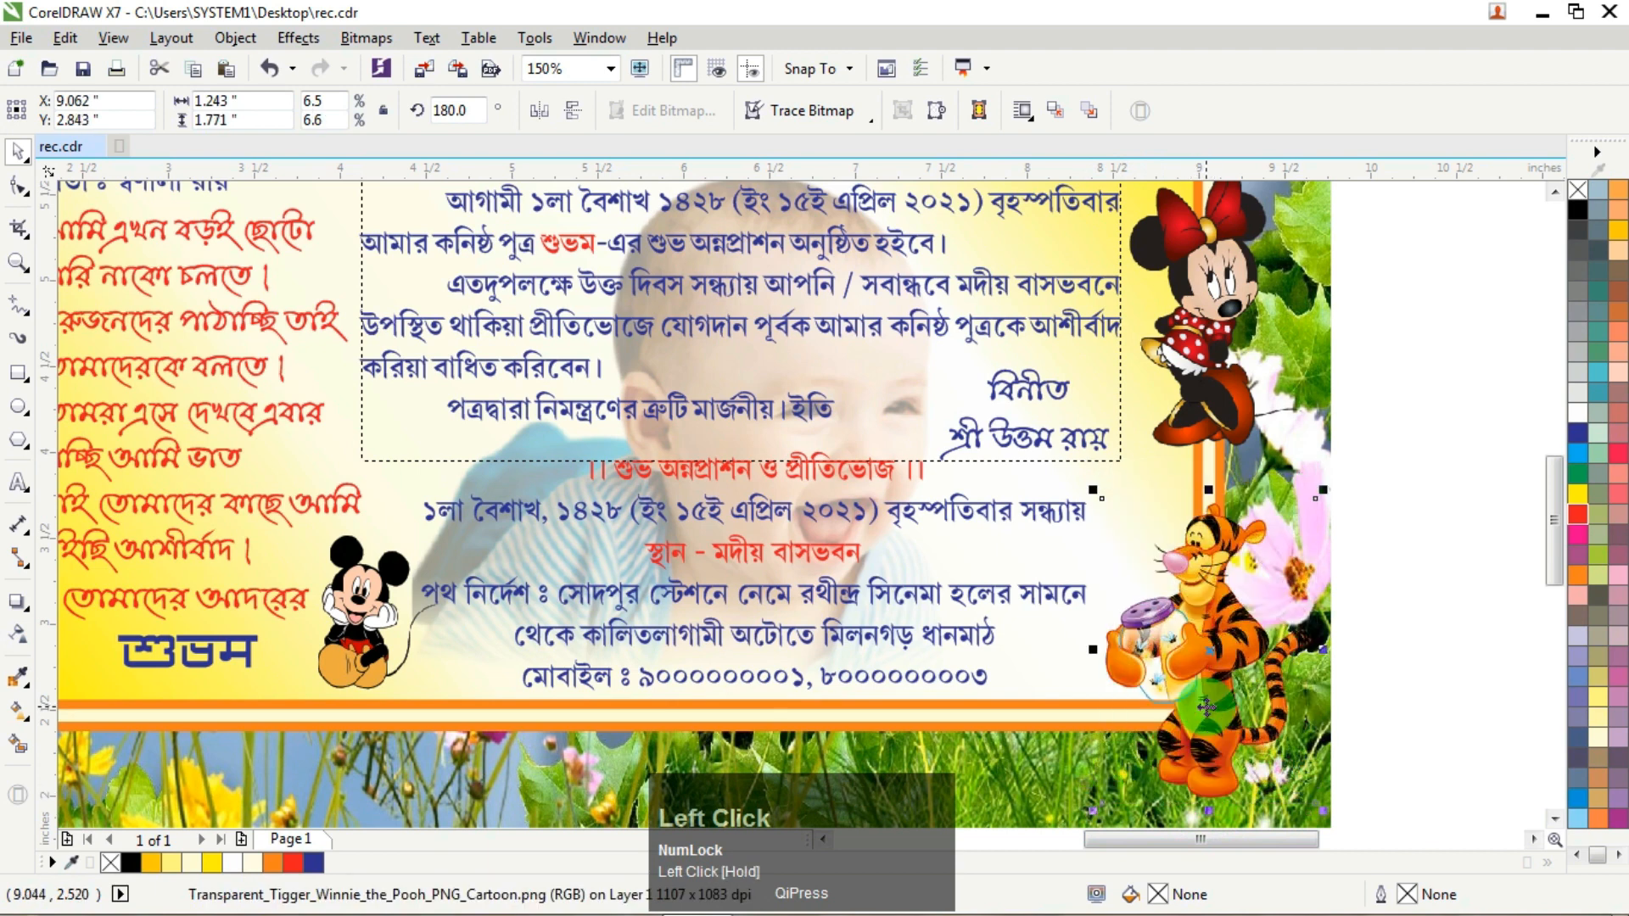
pyautogui.click(1427, 493)
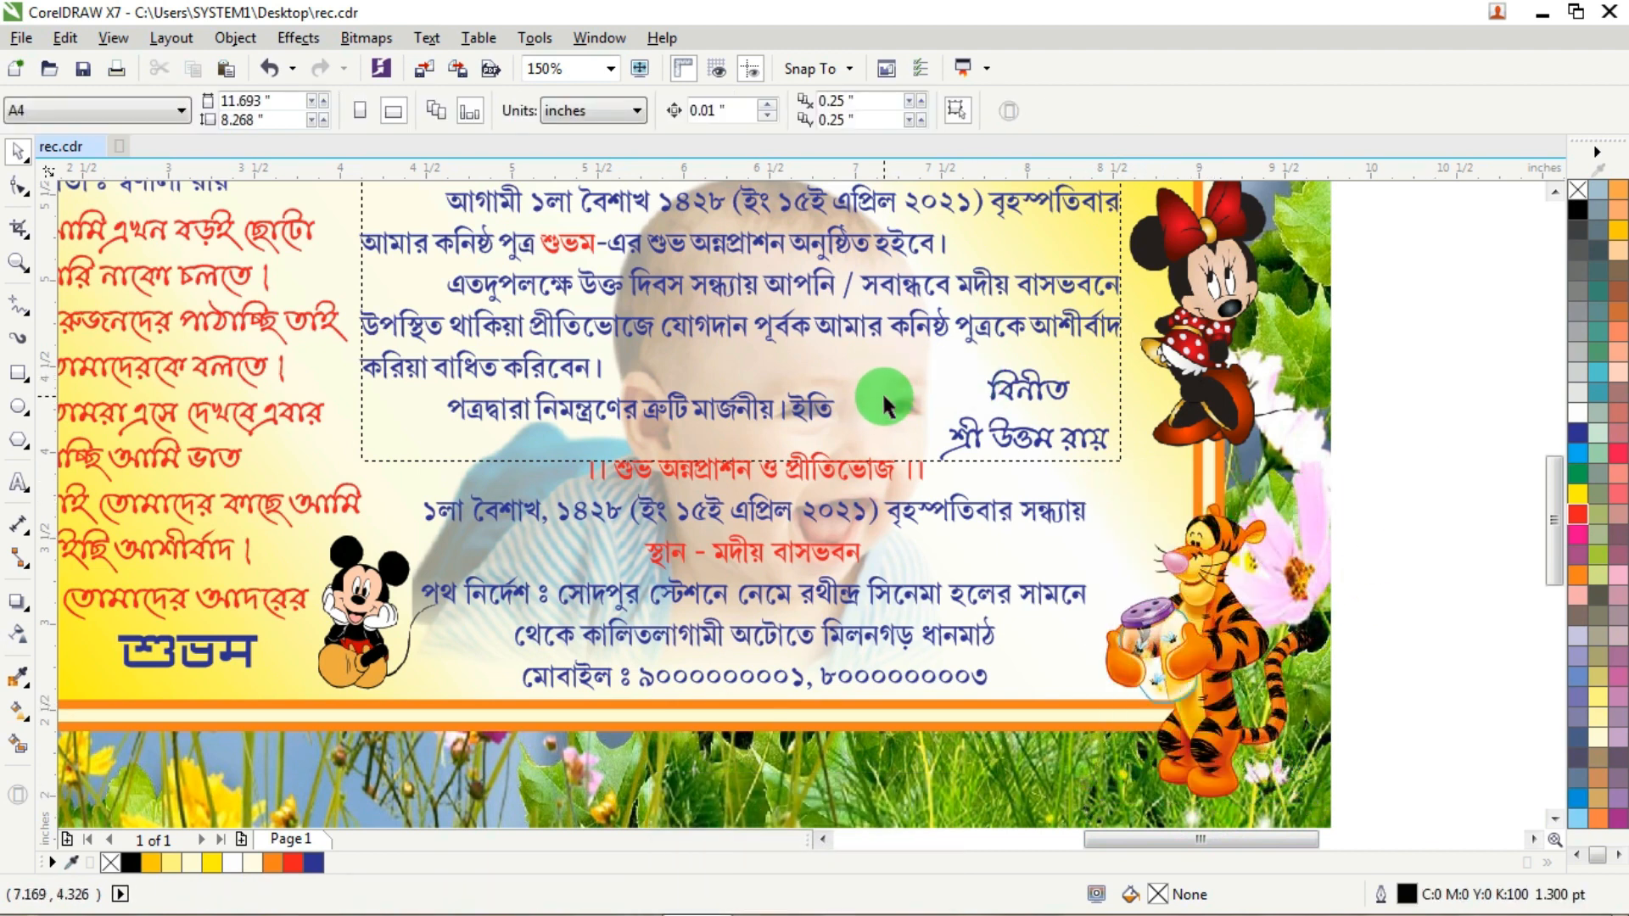
# Step: Nudge the faded baby photo behind the invitation texts straight right to about X 6.58 inches
pyautogui.click(1412, 359)
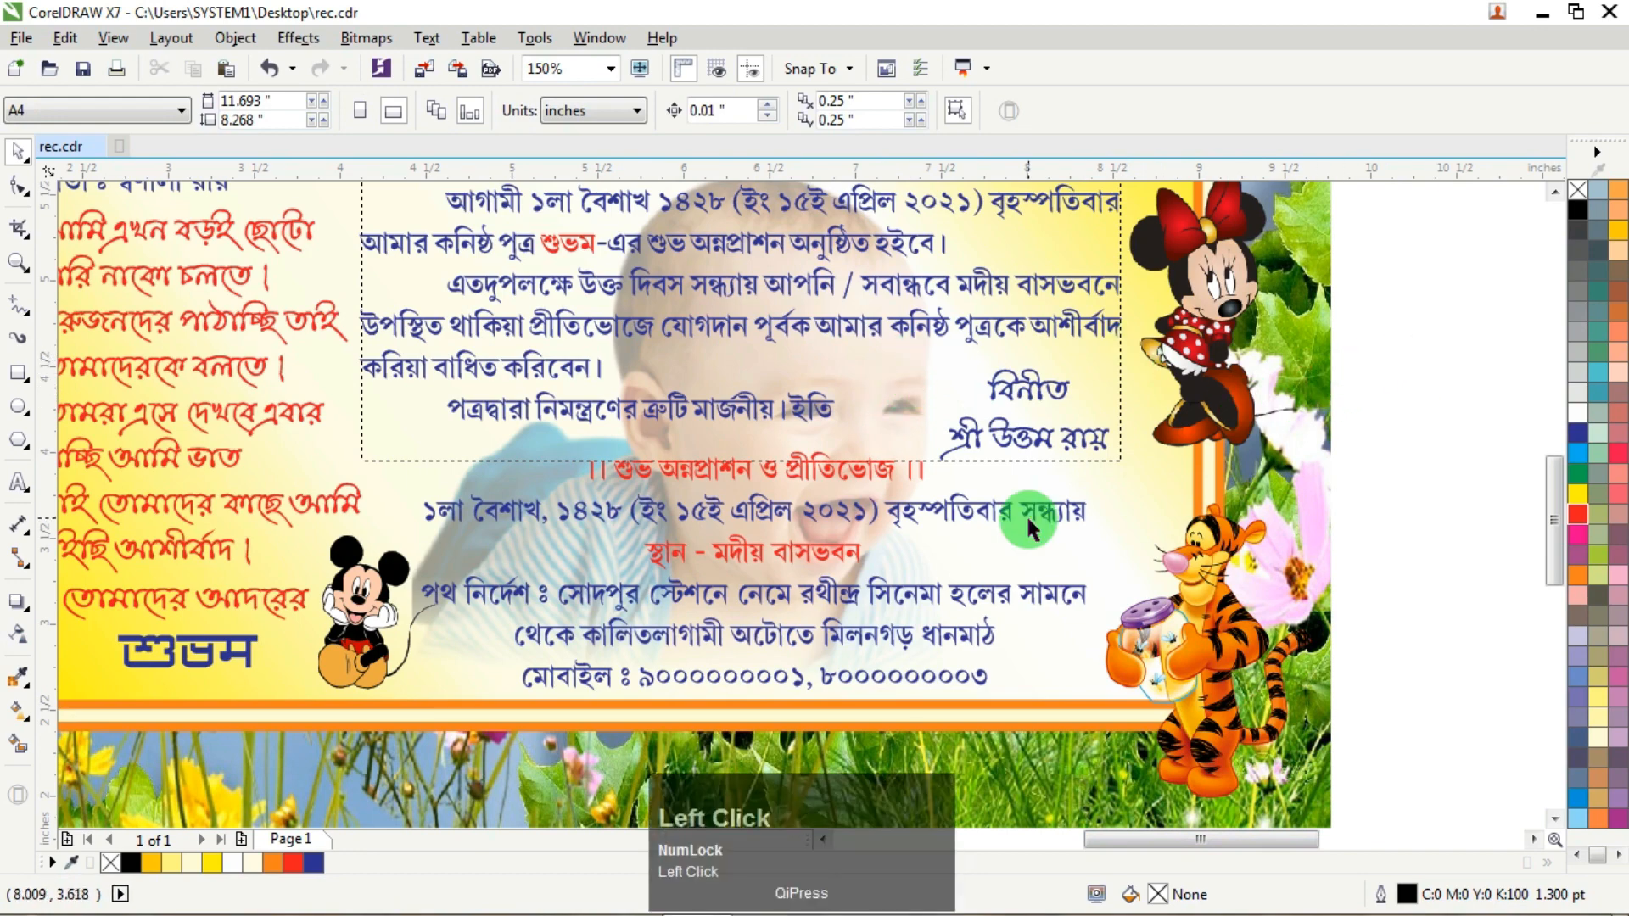
pyautogui.scroll(-3, 1026, 514)
pyautogui.scroll(3, 970, 477)
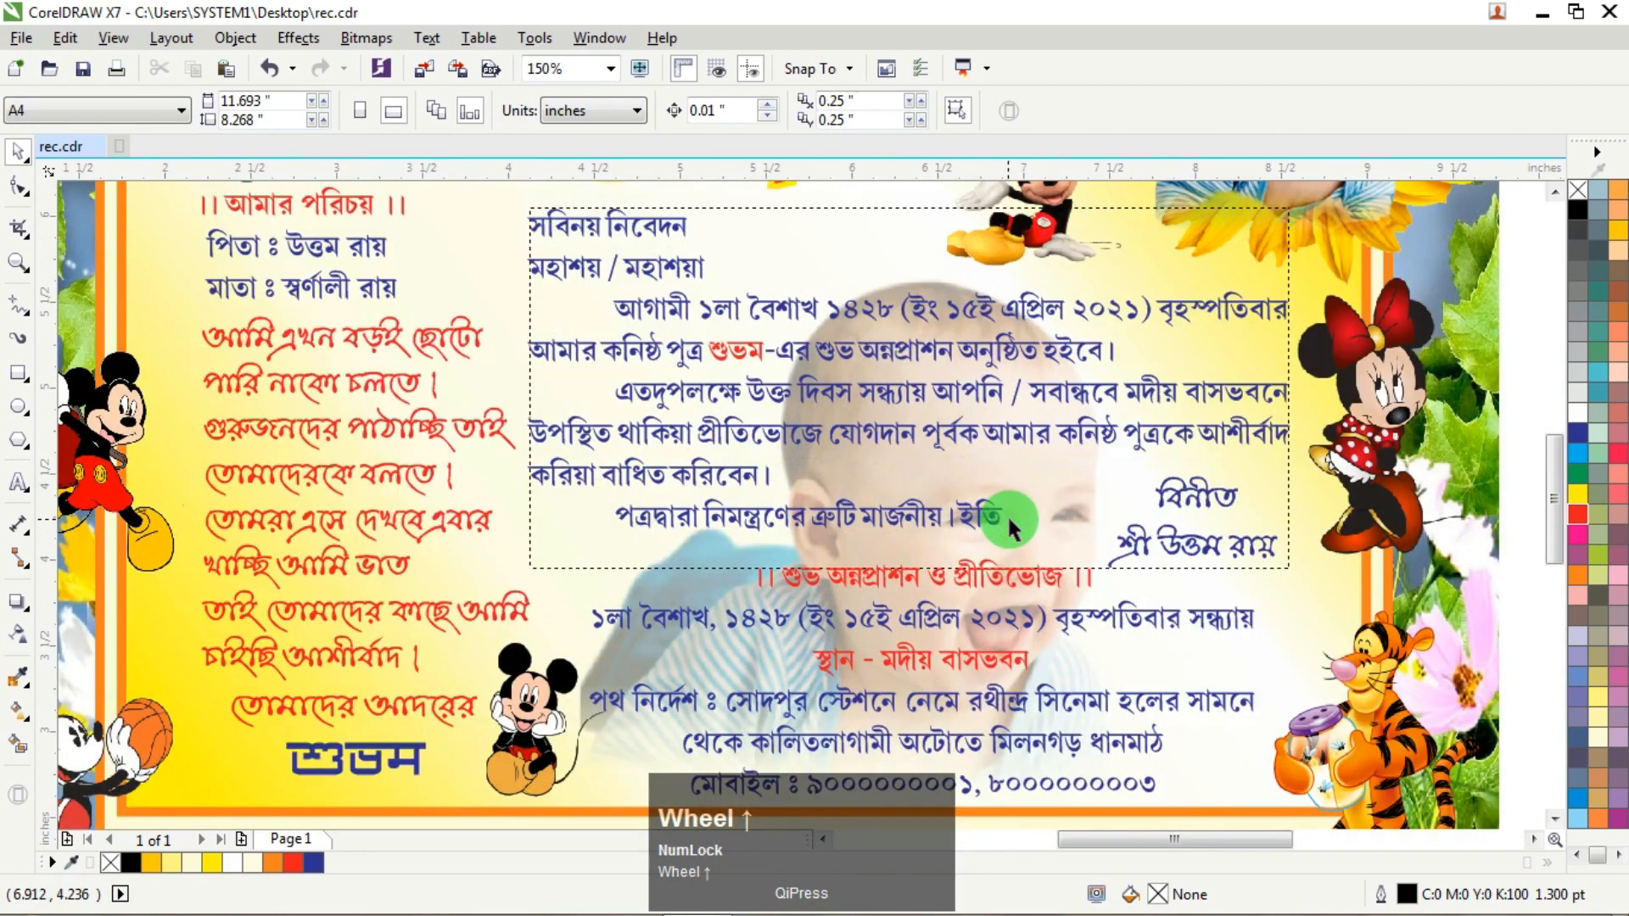
pyautogui.keyDown('ctrl'); pyautogui.click(1052, 505); pyautogui.keyUp('ctrl')
pyautogui.keyDown('alt'); pyautogui.click(1052, 506); pyautogui.keyUp('alt')
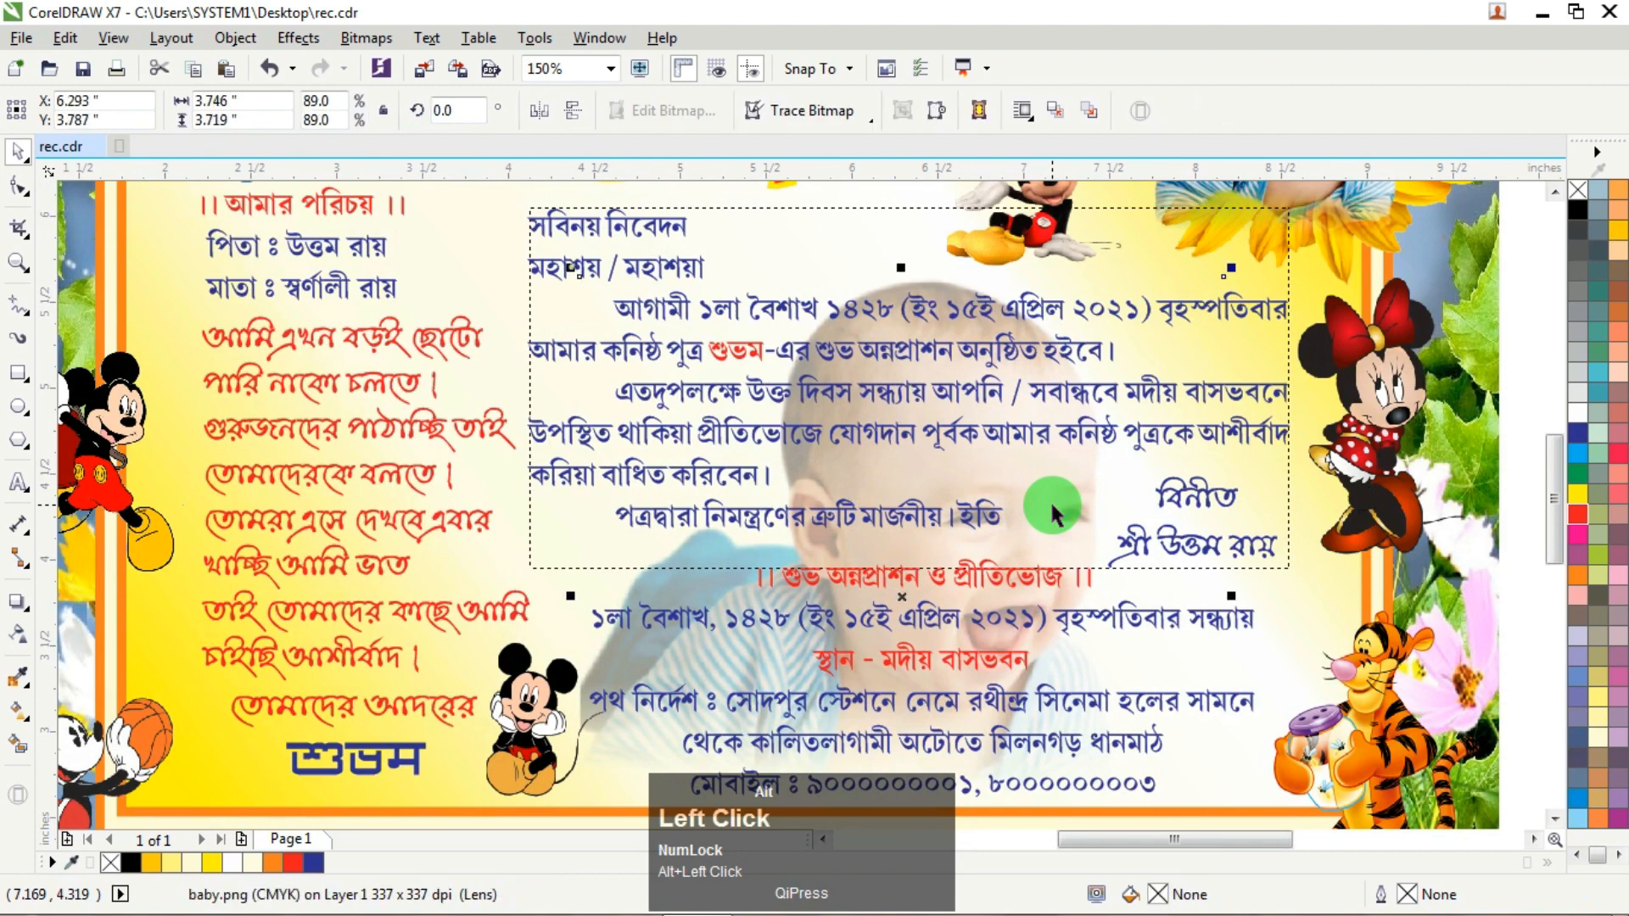
pyautogui.press('Right')
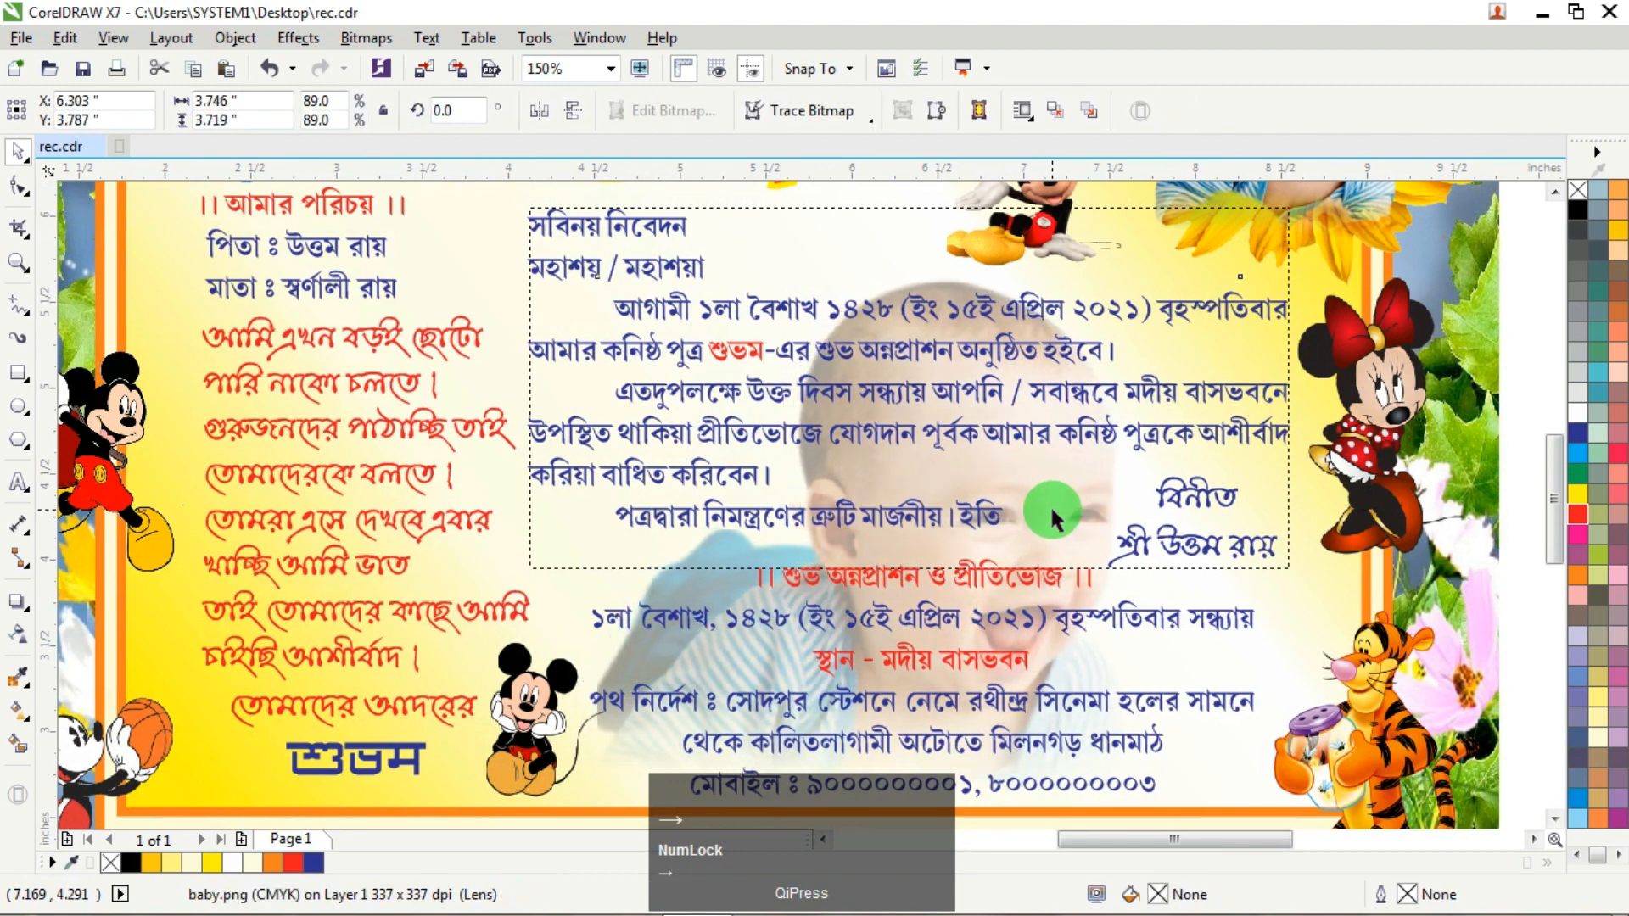
pyautogui.press('Right')
pyautogui.press('Right')
pyautogui.press('Right')
pyautogui.press('Right')
pyautogui.press('Right')
pyautogui.press('Right')
pyautogui.press('Right')
pyautogui.press('Right')
pyautogui.press('Right')
pyautogui.press('Right')
pyautogui.press('Right')
pyautogui.press('Right')
pyautogui.press('Right')
pyautogui.press('Right')
pyautogui.press('Right')
pyautogui.press('Right')
pyautogui.press('Right')
pyautogui.press('Right')
pyautogui.press('Right')
pyautogui.press('Right')
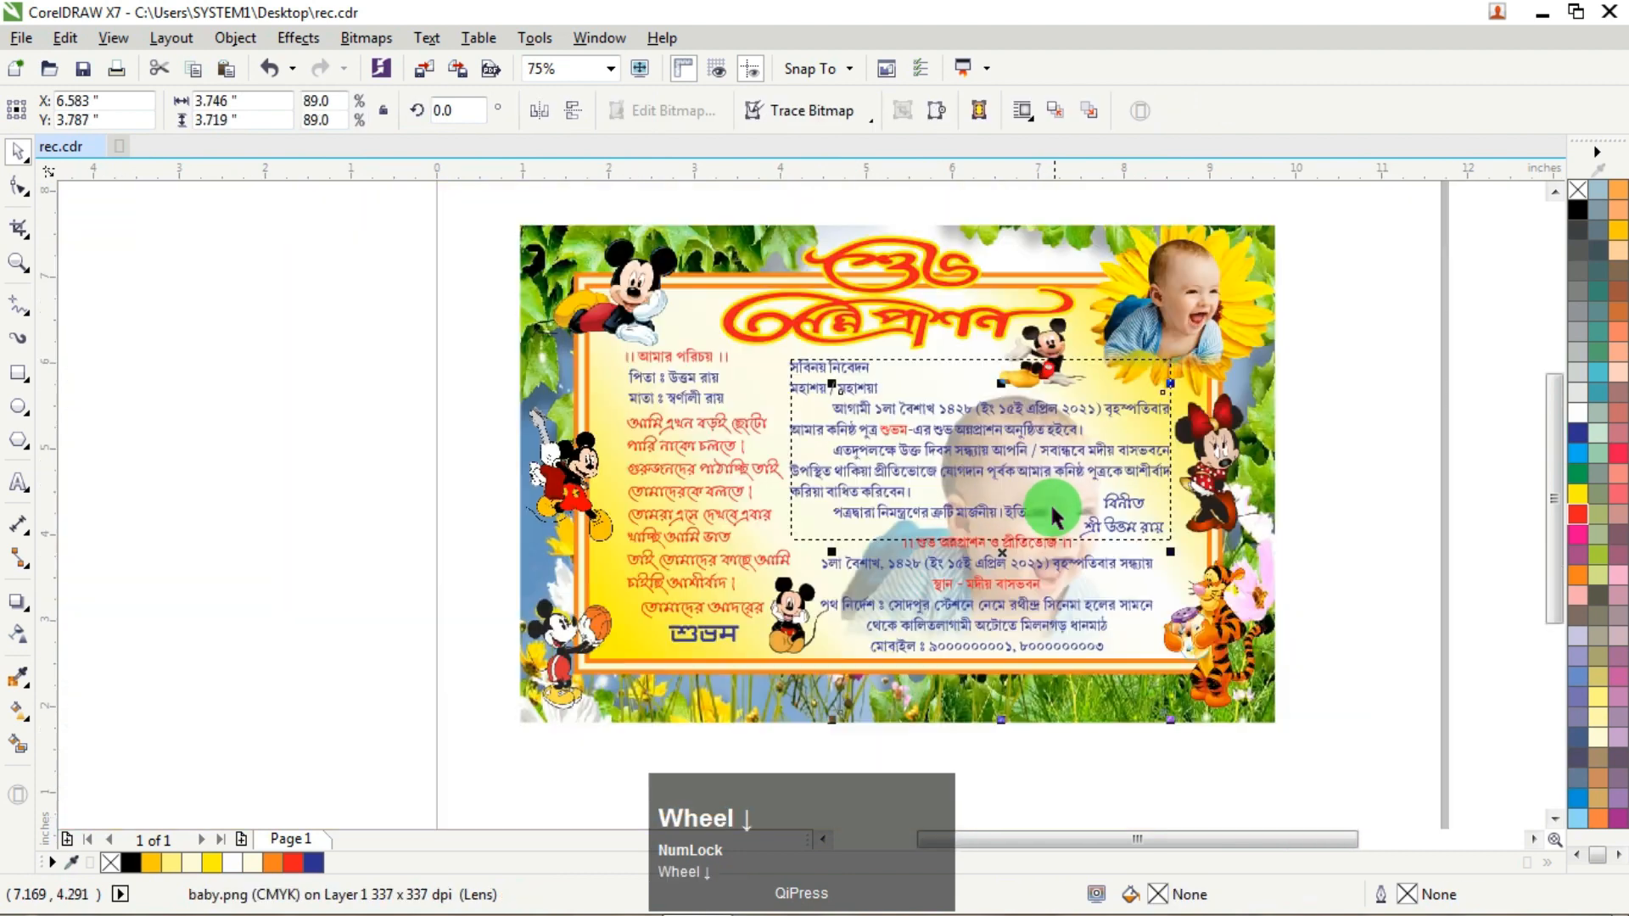
# Step: Set the faded baby photo's uniform transparency to 50
pyautogui.scroll(-2, 1050, 504)
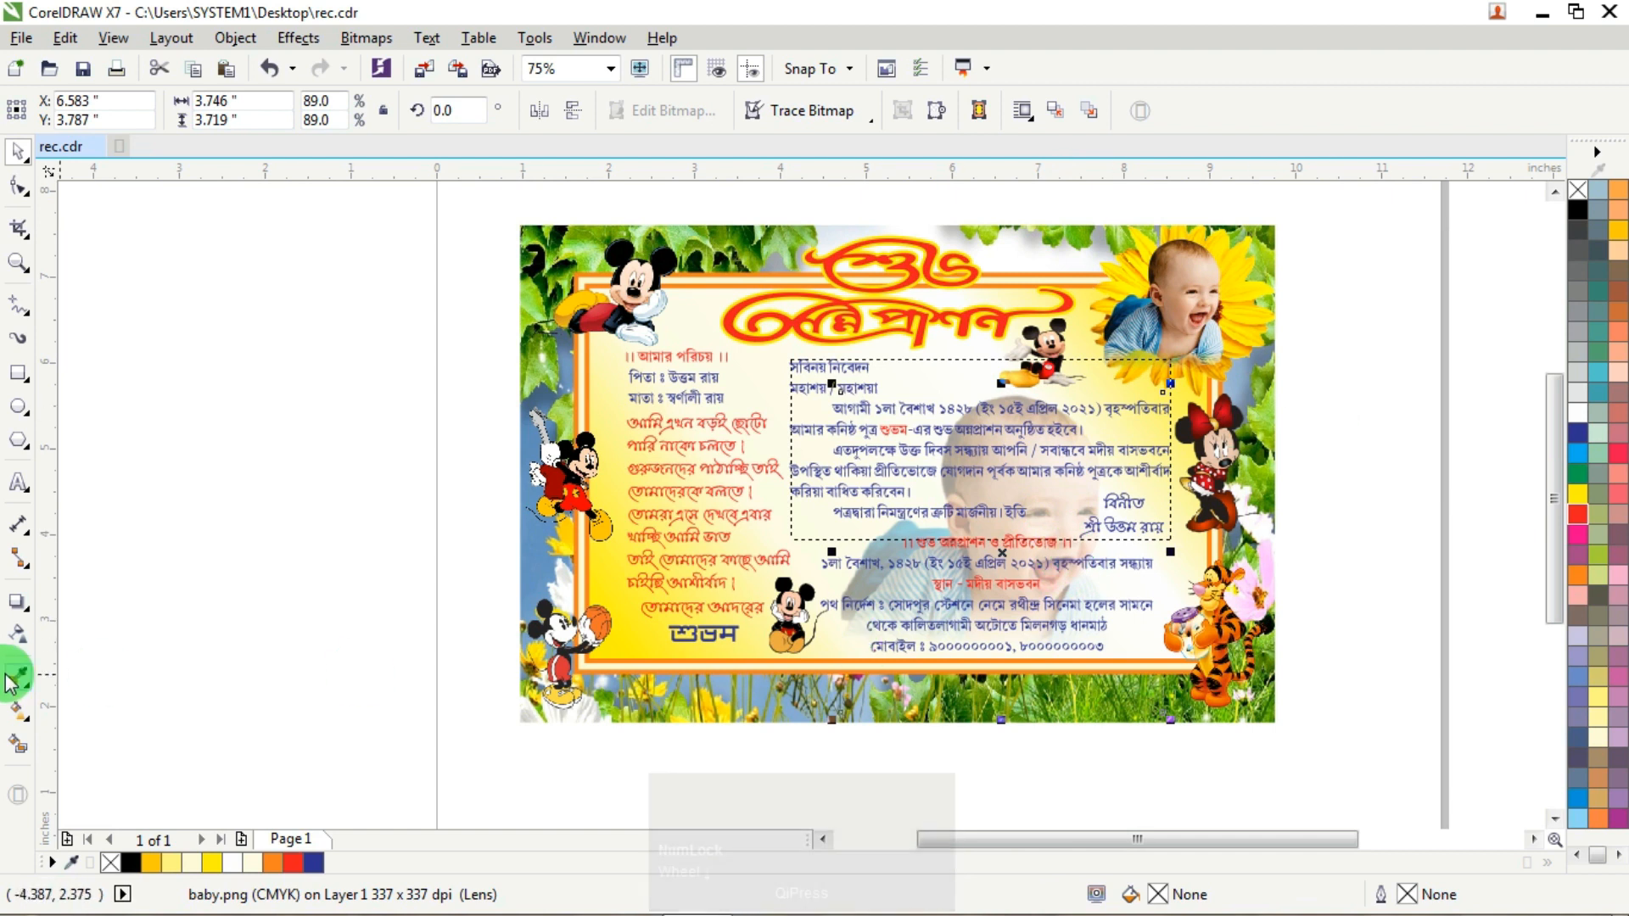
pyautogui.click(26, 642)
pyautogui.click(961, 666)
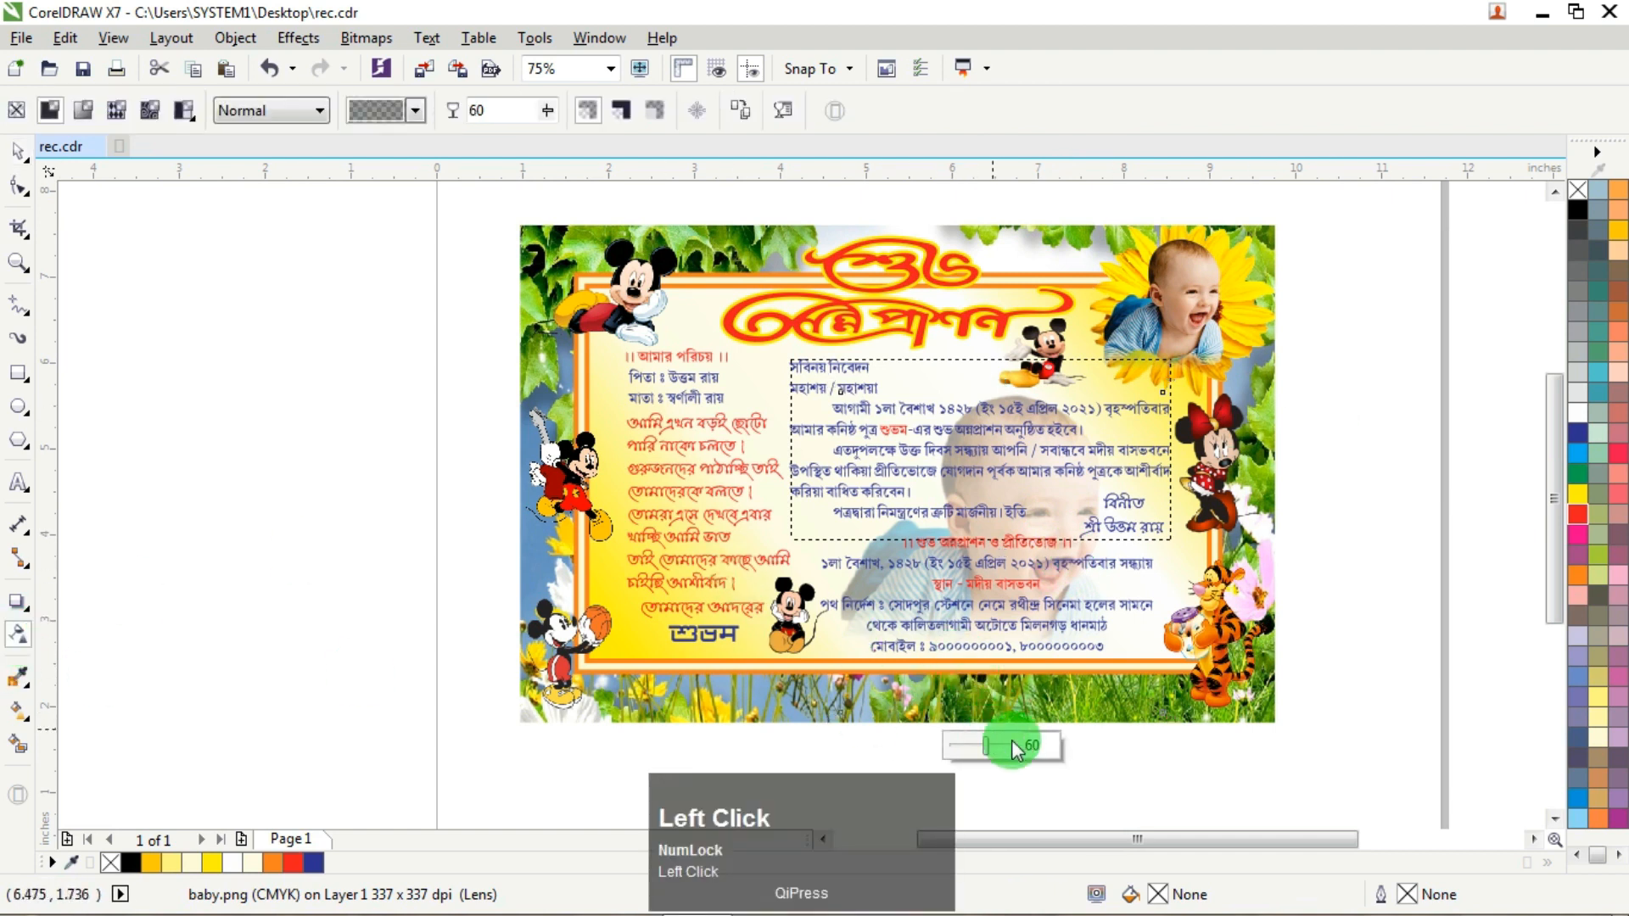
pyautogui.moveTo(988, 743); pyautogui.dragTo(981, 741)
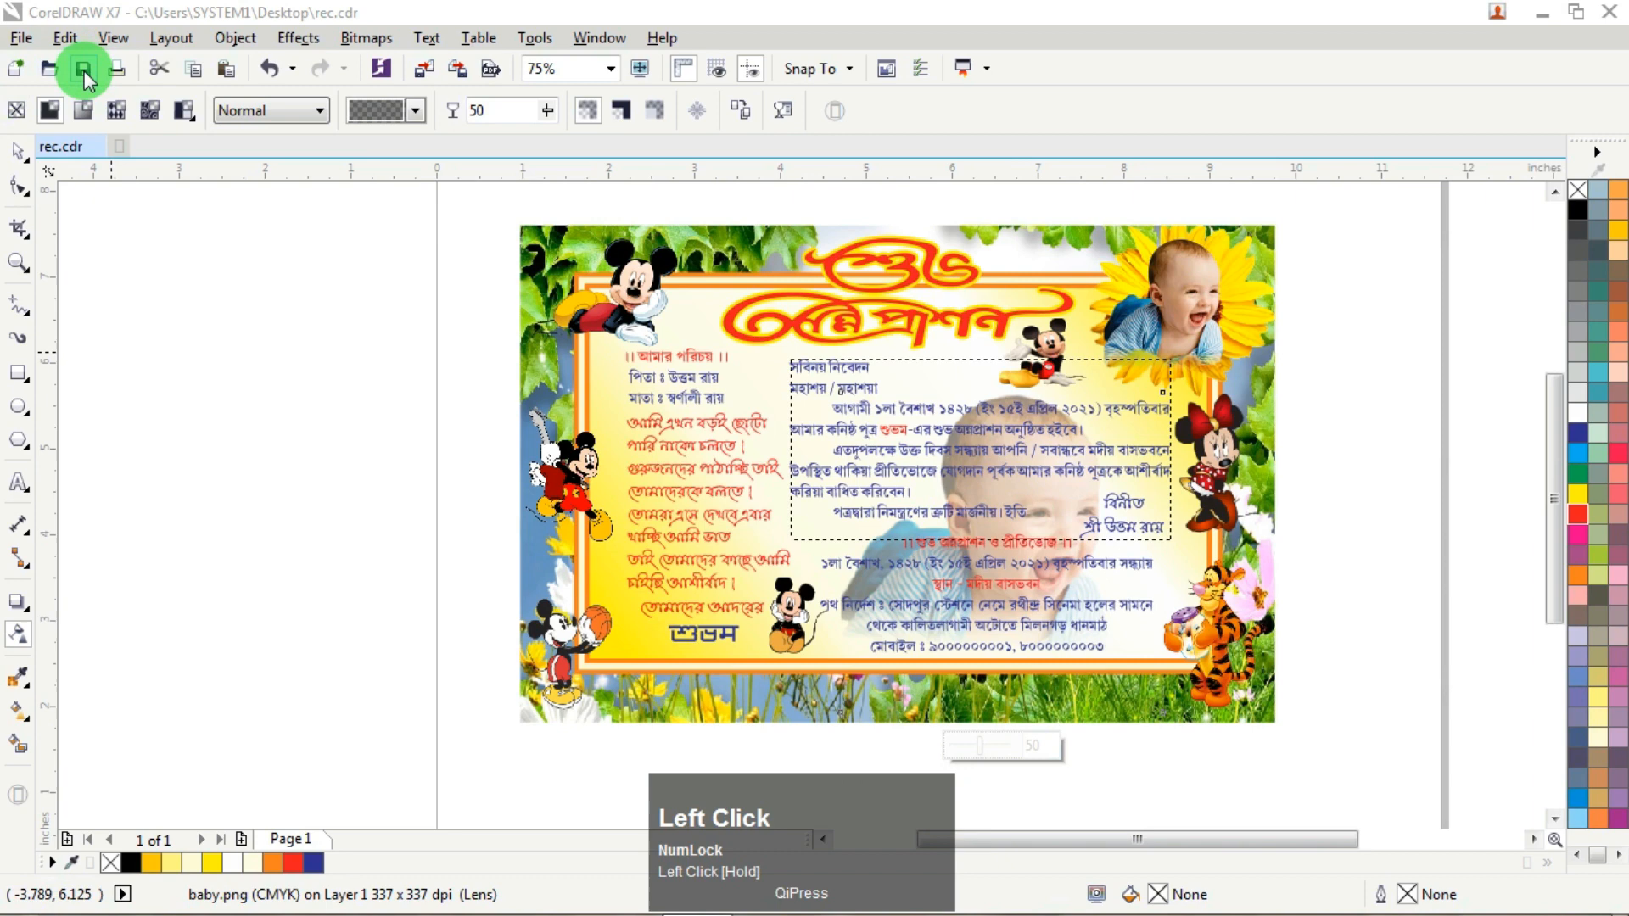
pyautogui.click(17, 149)
pyautogui.click(202, 323)
pyautogui.click(1277, 520)
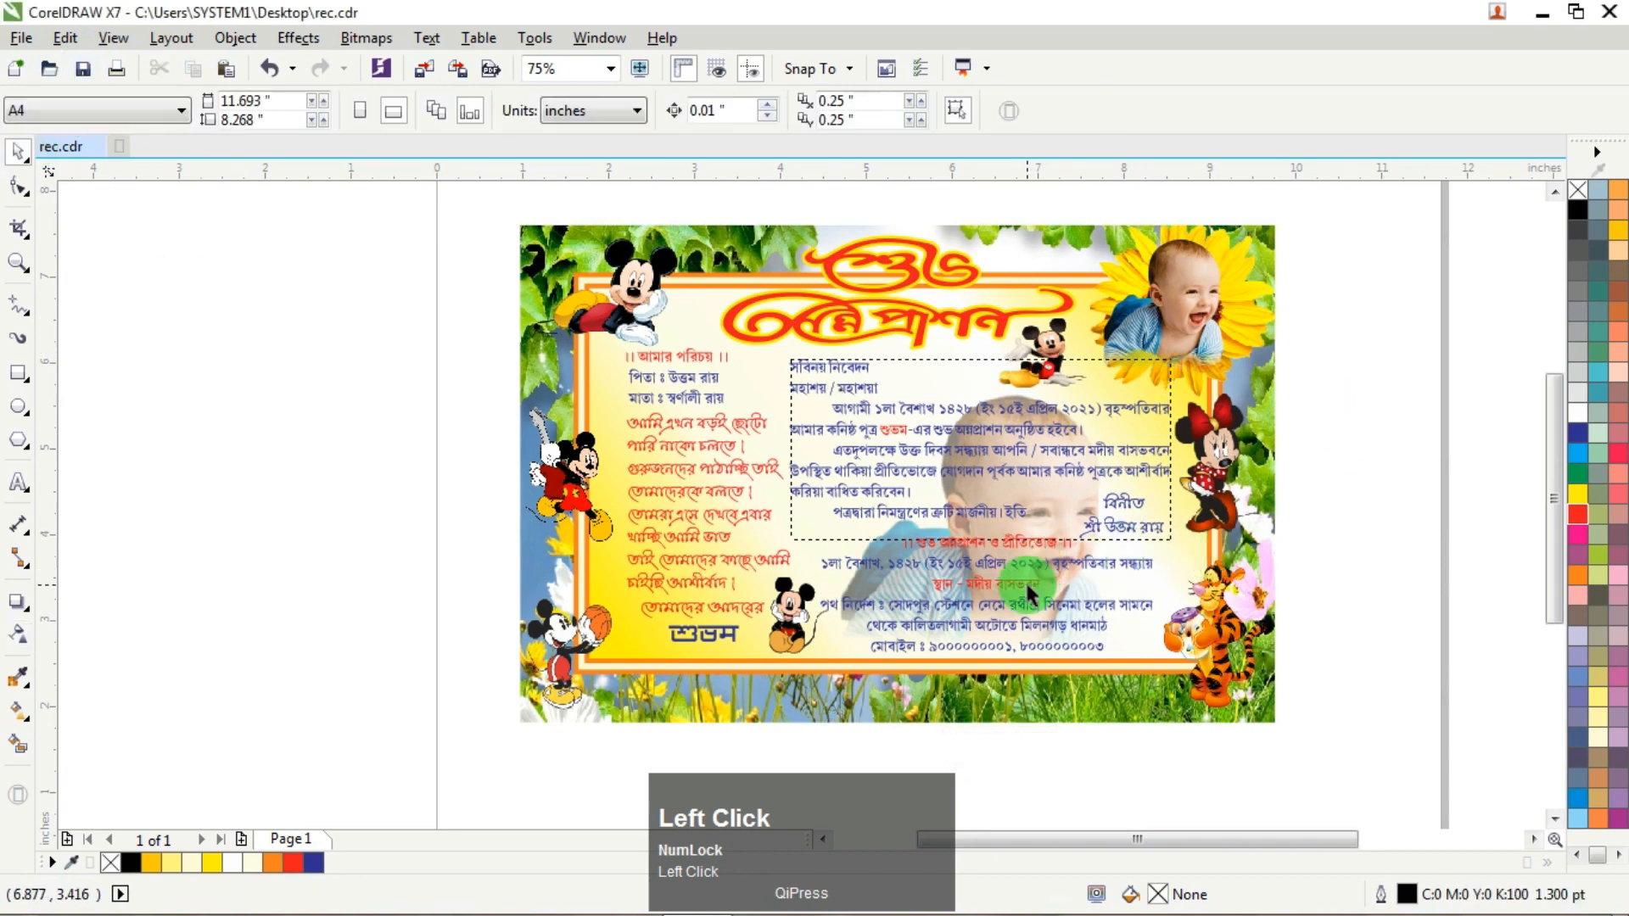
# Step: Group the event-details text, the signature and the invitation text, and copy the group
pyautogui.scroll(2, 1040, 580)
pyautogui.click(1230, 532)
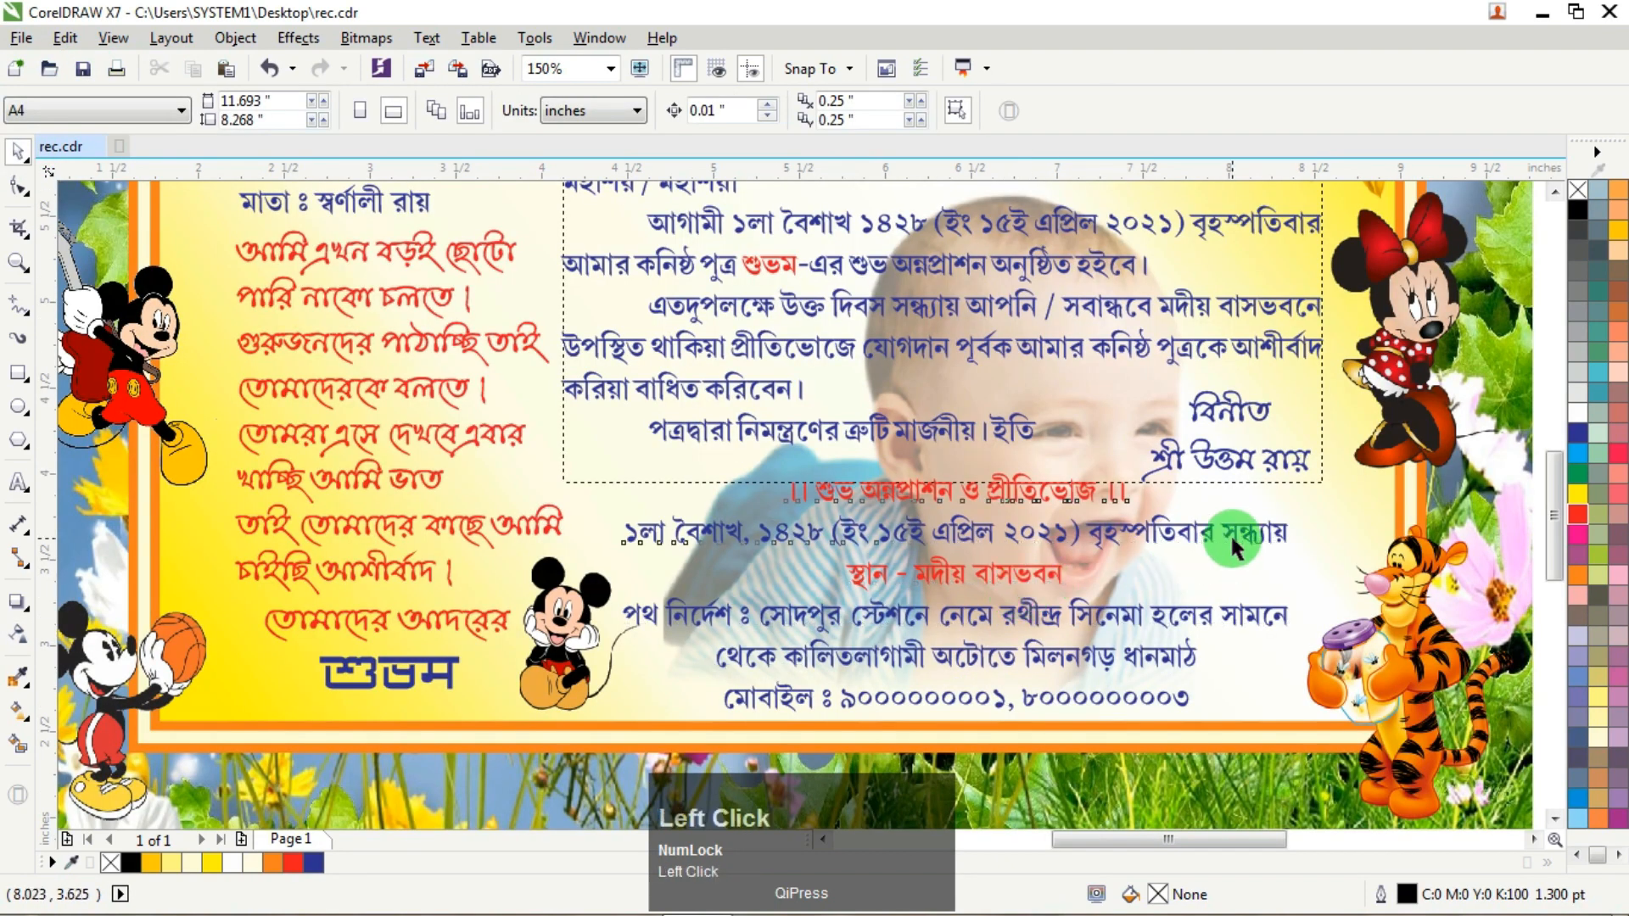
pyautogui.keyDown('shift'); pyautogui.click(1256, 411); pyautogui.keyUp('shift')
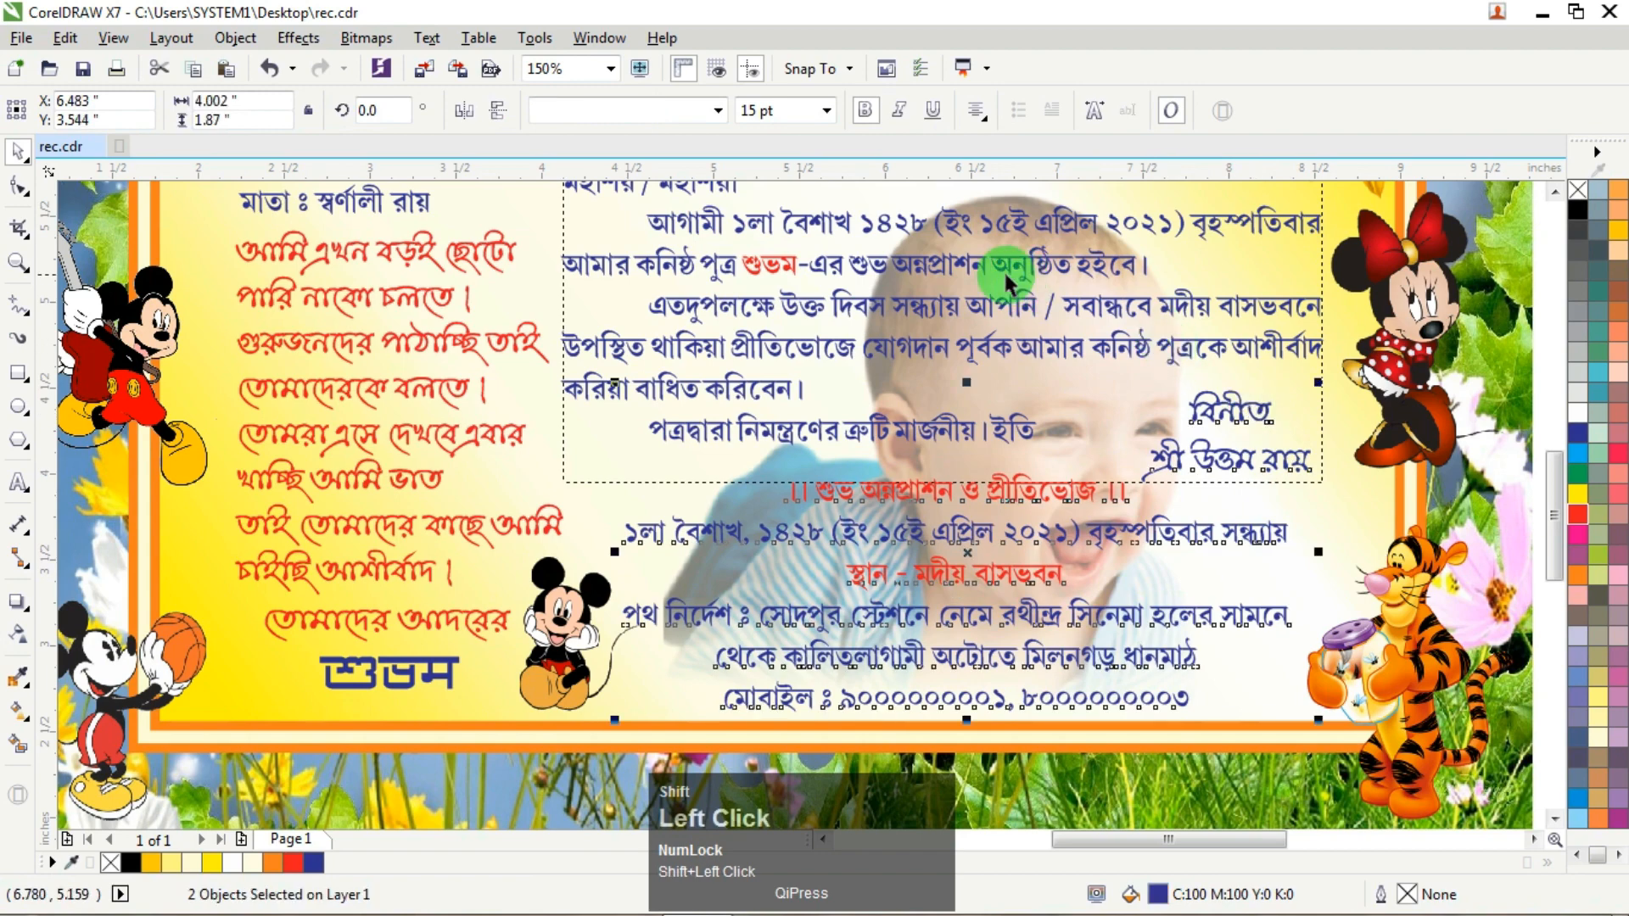
pyautogui.keyDown('shift'); pyautogui.click(614, 261); pyautogui.keyUp('shift')
pyautogui.scroll(-2, 745, 364)
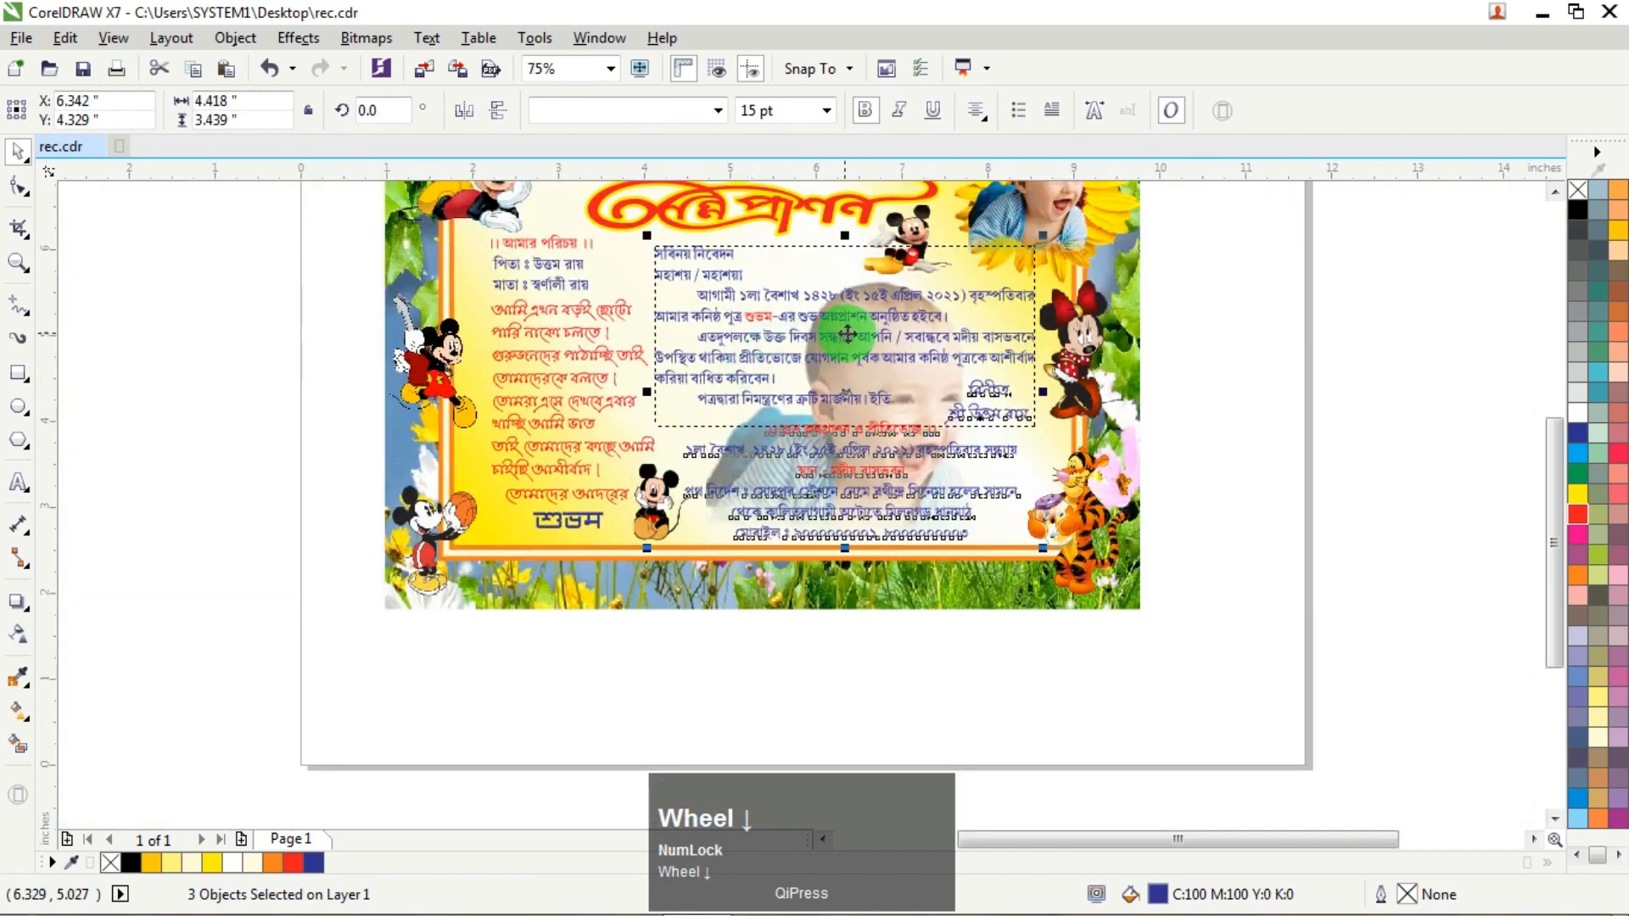
pyautogui.moveTo(845, 315); pyautogui.dragTo(1324, 349)
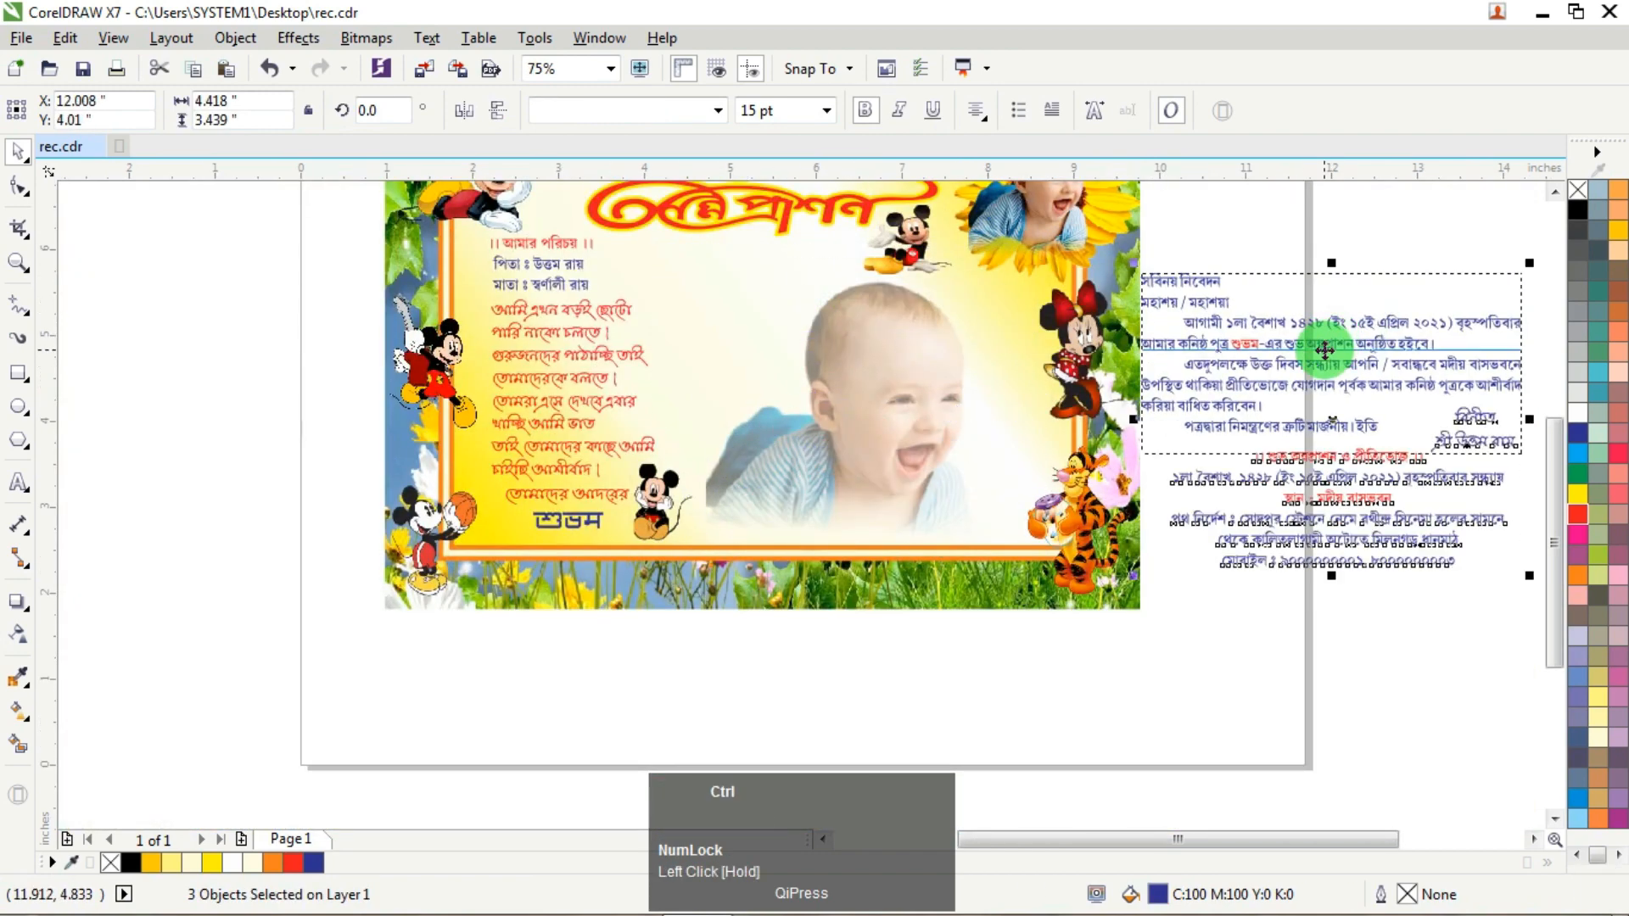
pyautogui.hotkey('ctrl', 'z')
pyautogui.rightClick(874, 322)
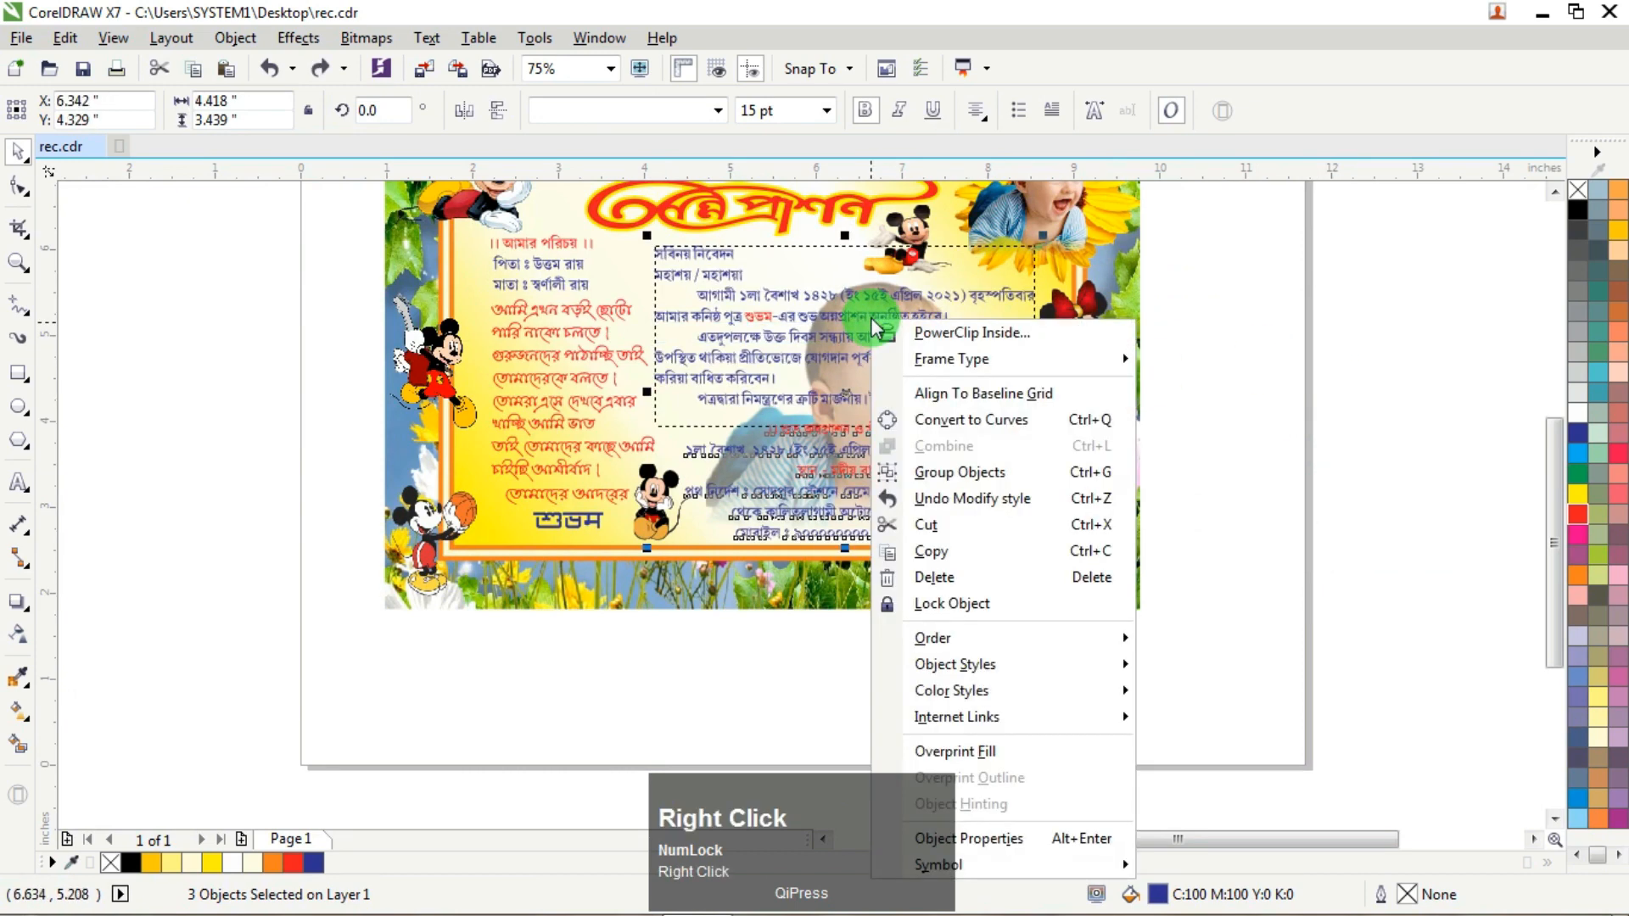
pyautogui.click(942, 473)
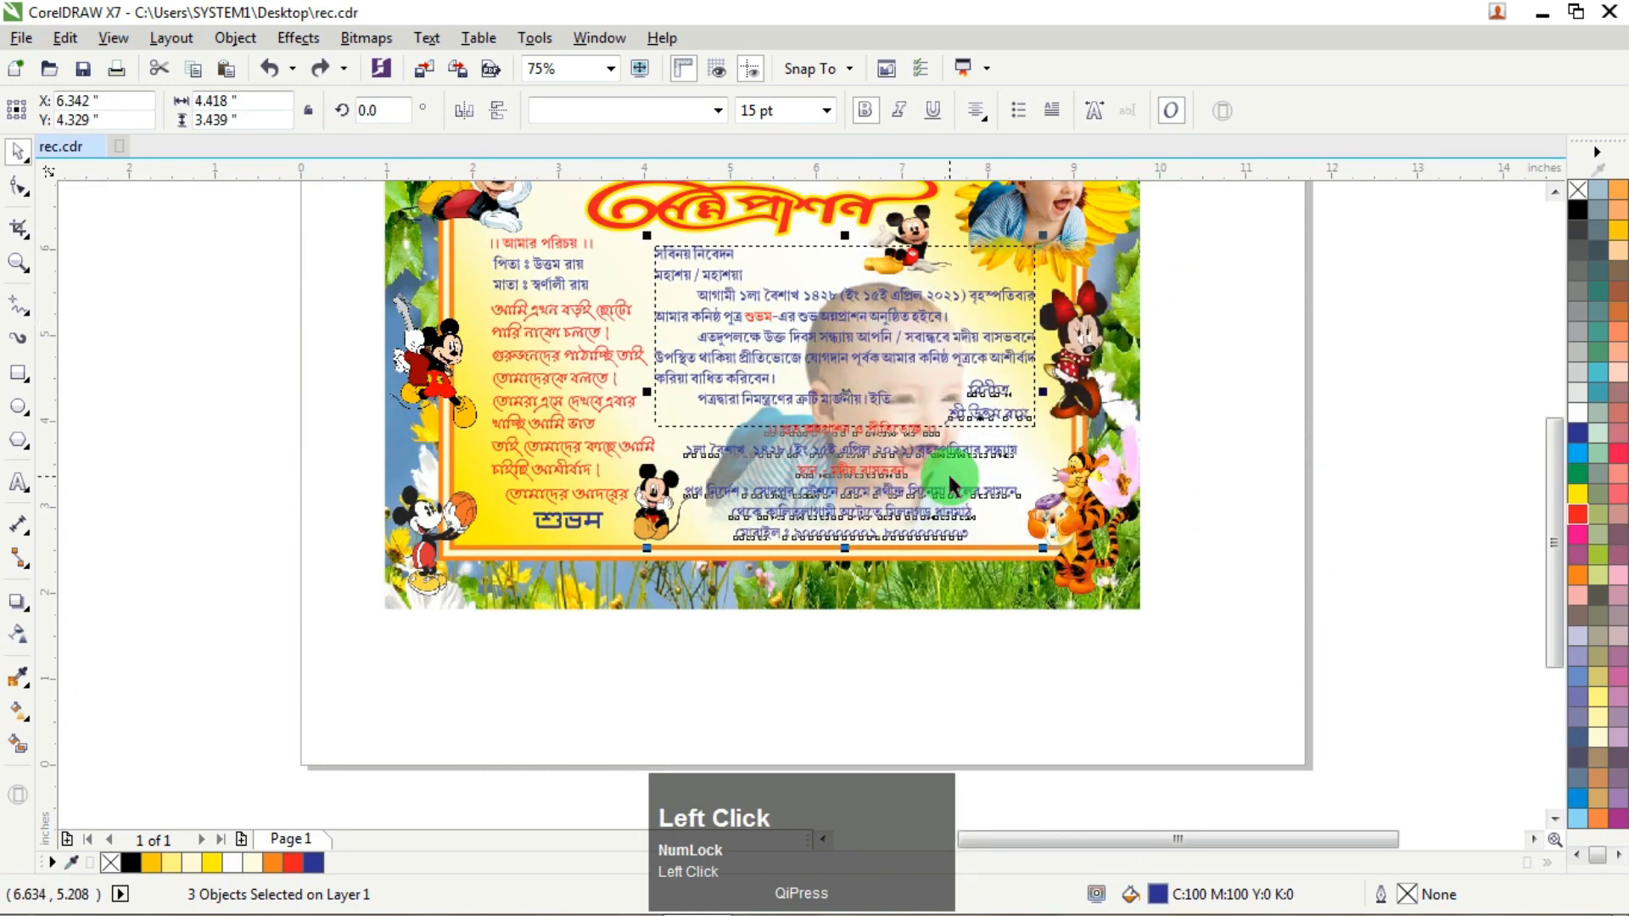
pyautogui.rightClick(825, 317)
pyautogui.click(882, 585)
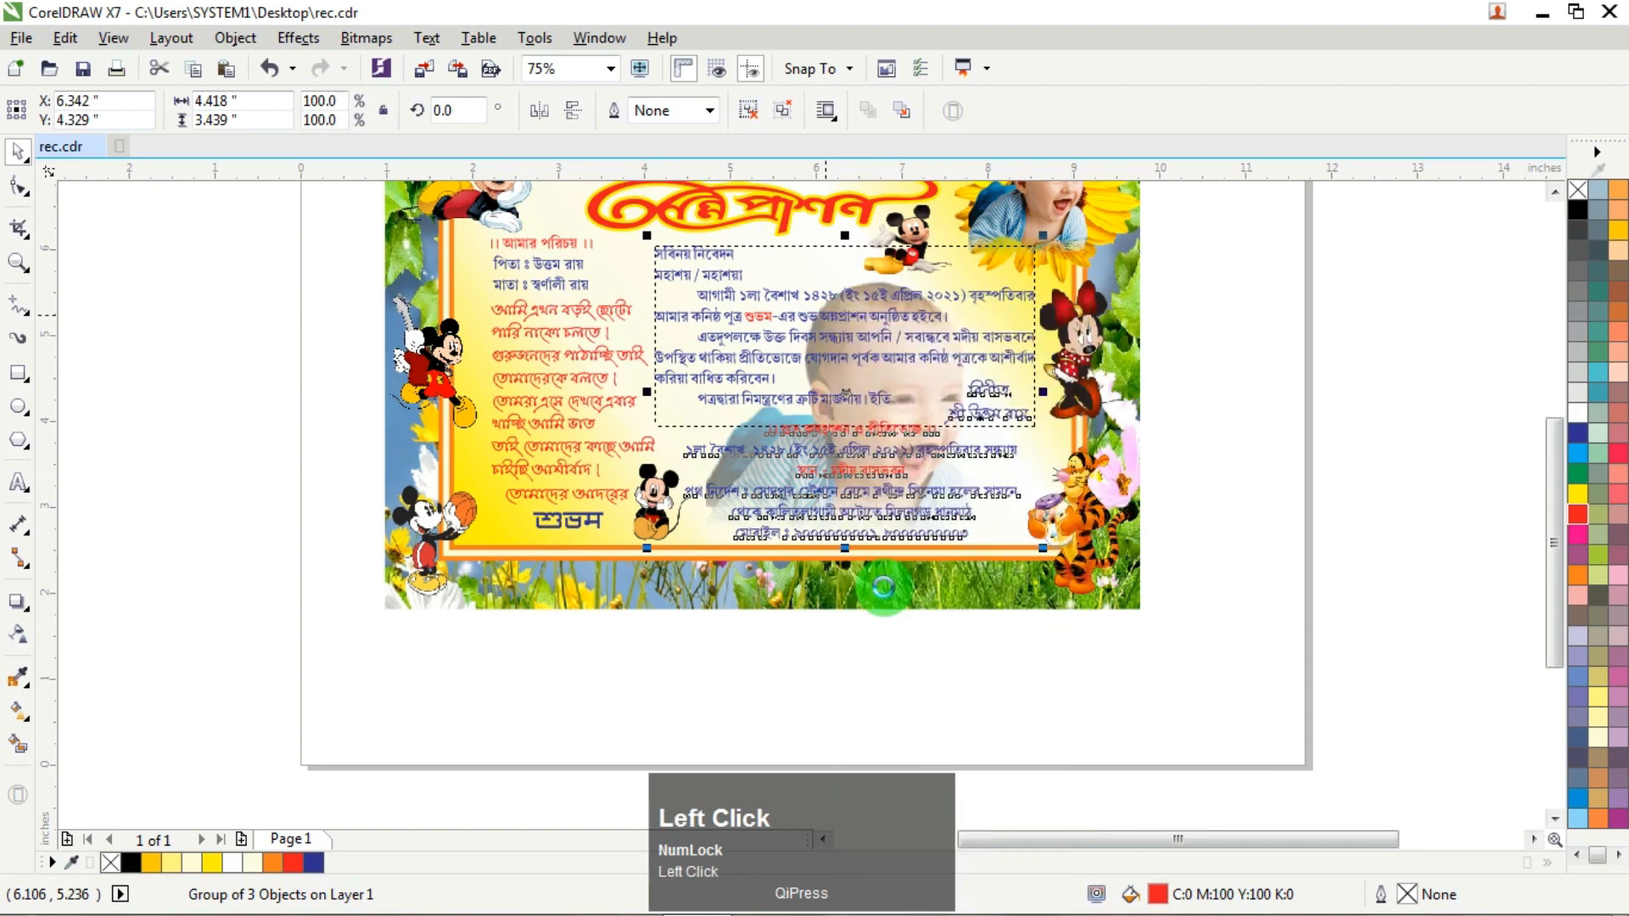
# Step: Fill the grouped texts white and give them a white outline thicker than hairline
pyautogui.click(1578, 414)
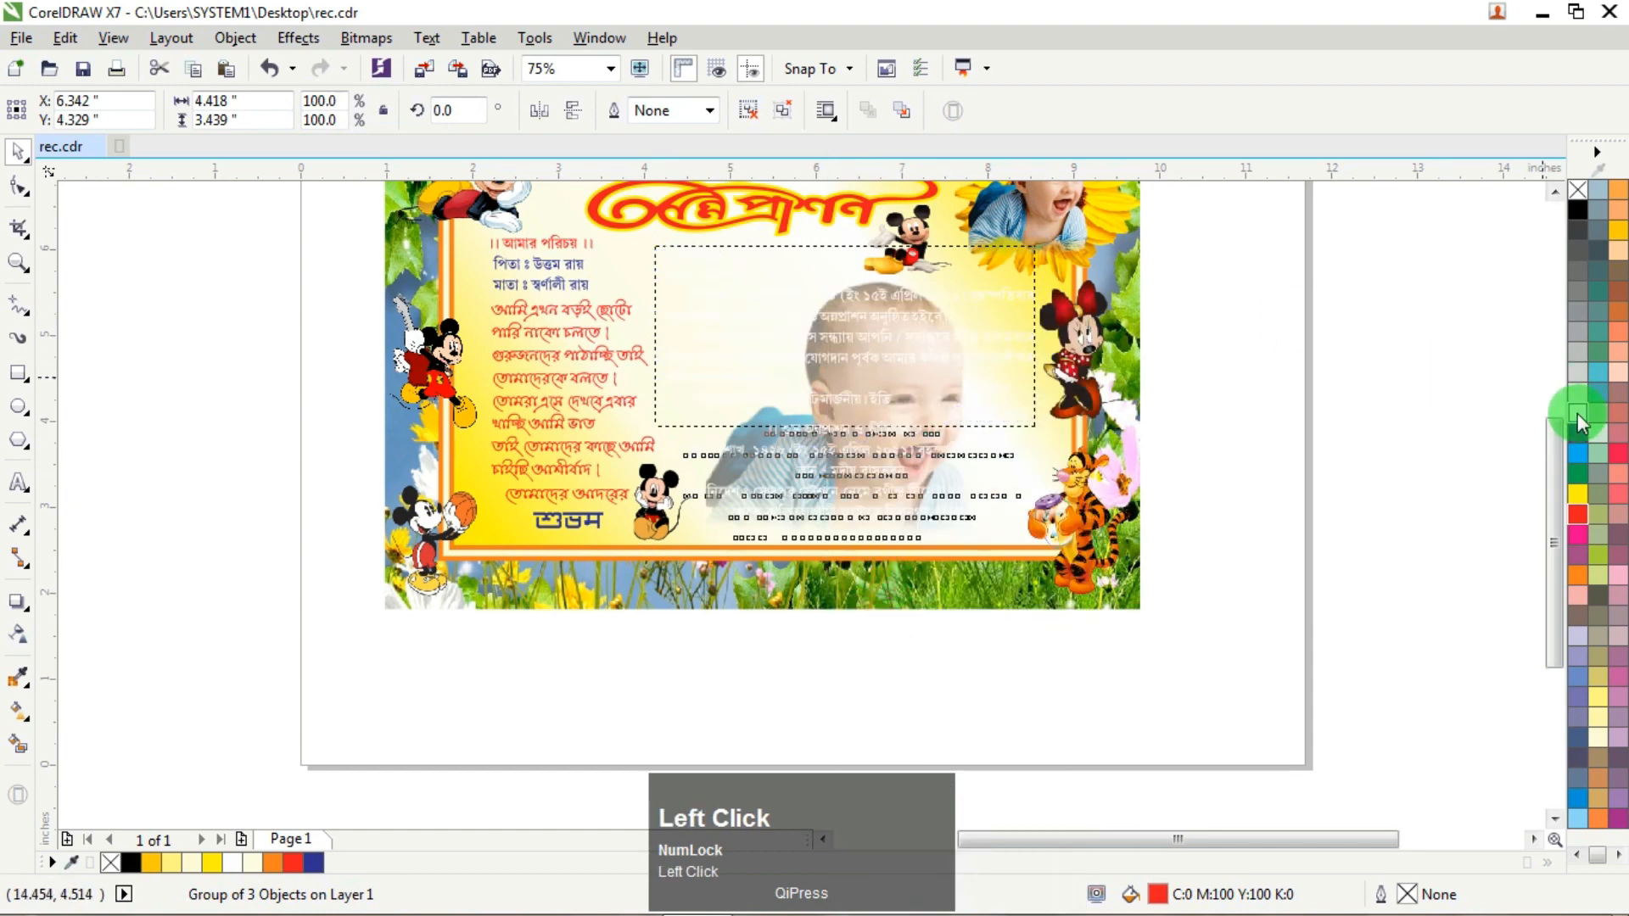
pyautogui.rightClick(1576, 414)
pyautogui.press('F12')
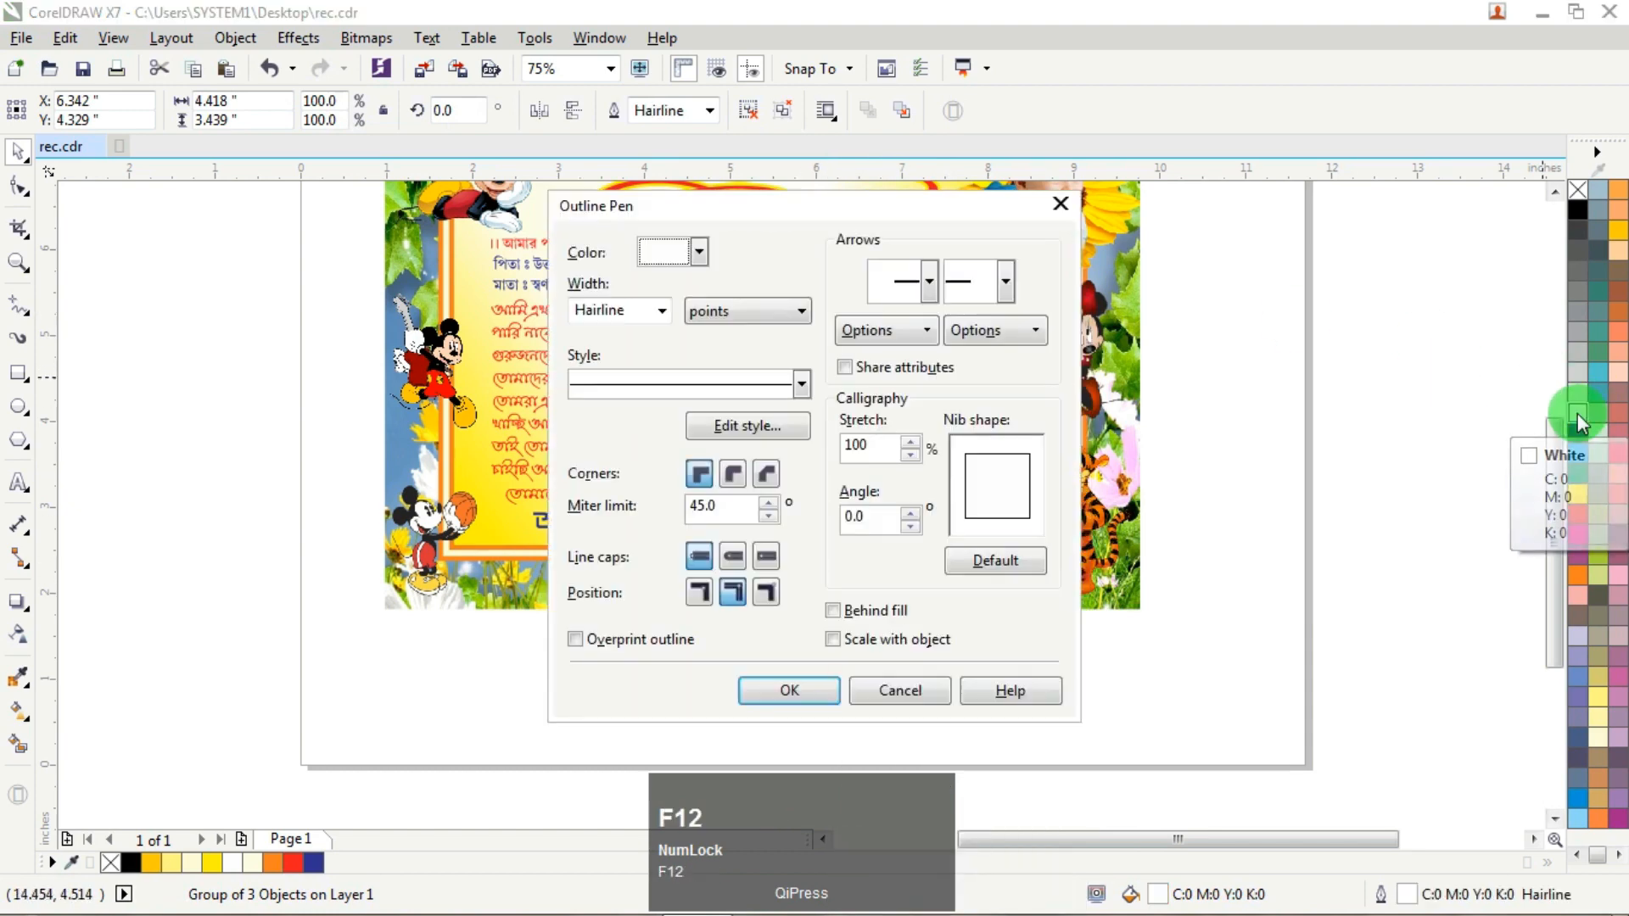
pyautogui.press('Tab')
pyautogui.press('Return')
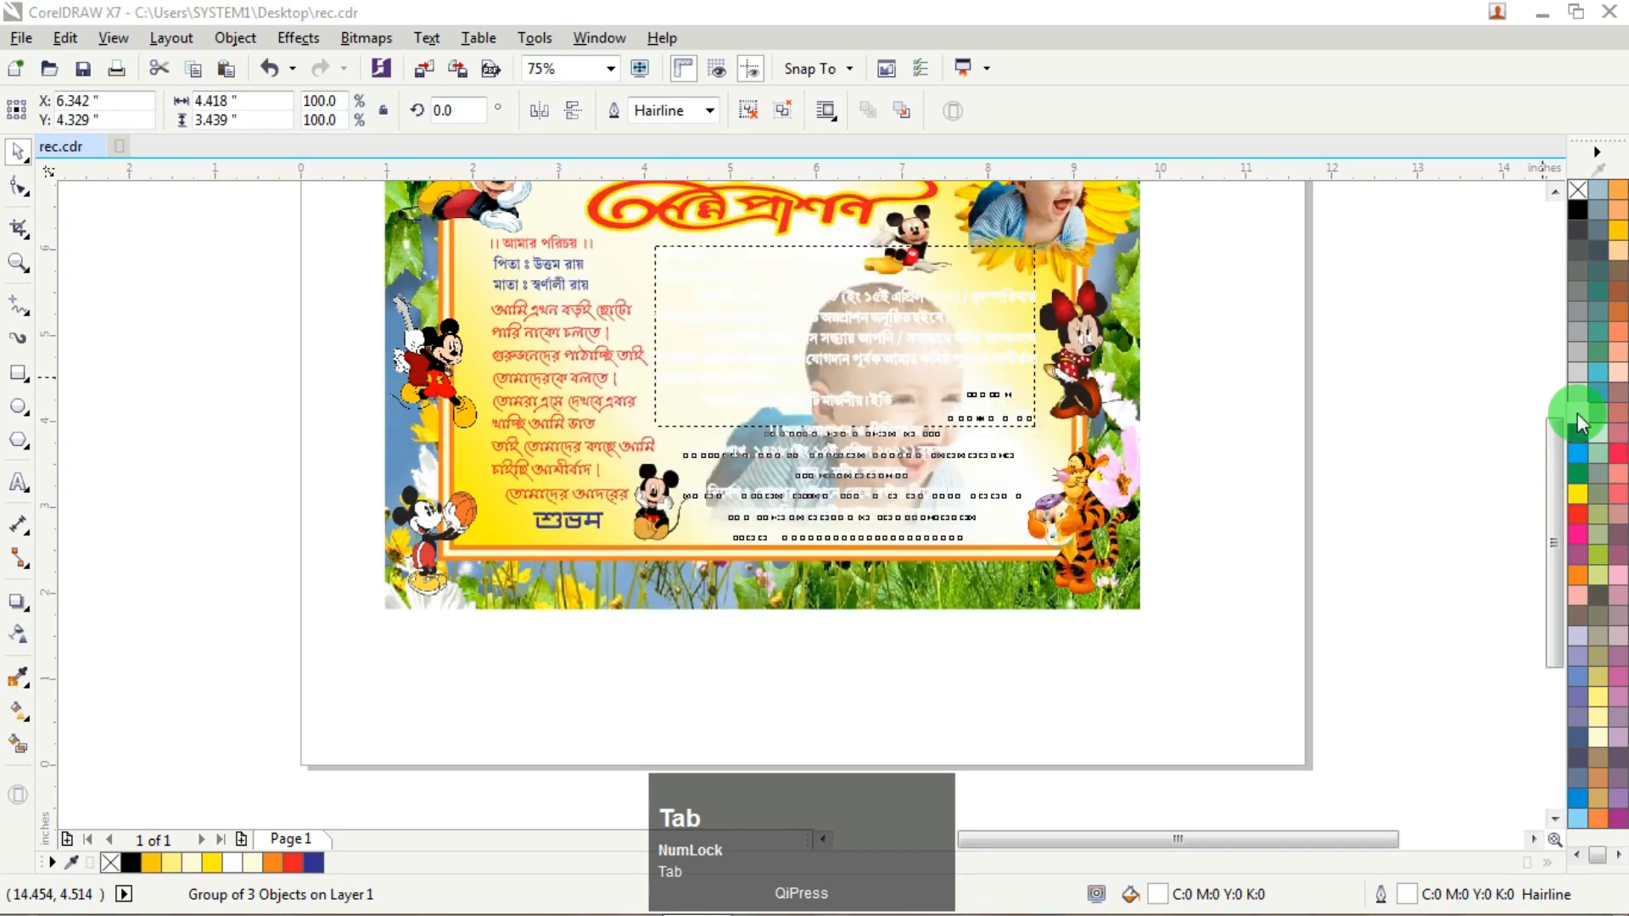
pyautogui.click(1279, 343)
# Step: Paste the copied coloured text group on top of the white-outlined texts
pyautogui.rightClick(1208, 283)
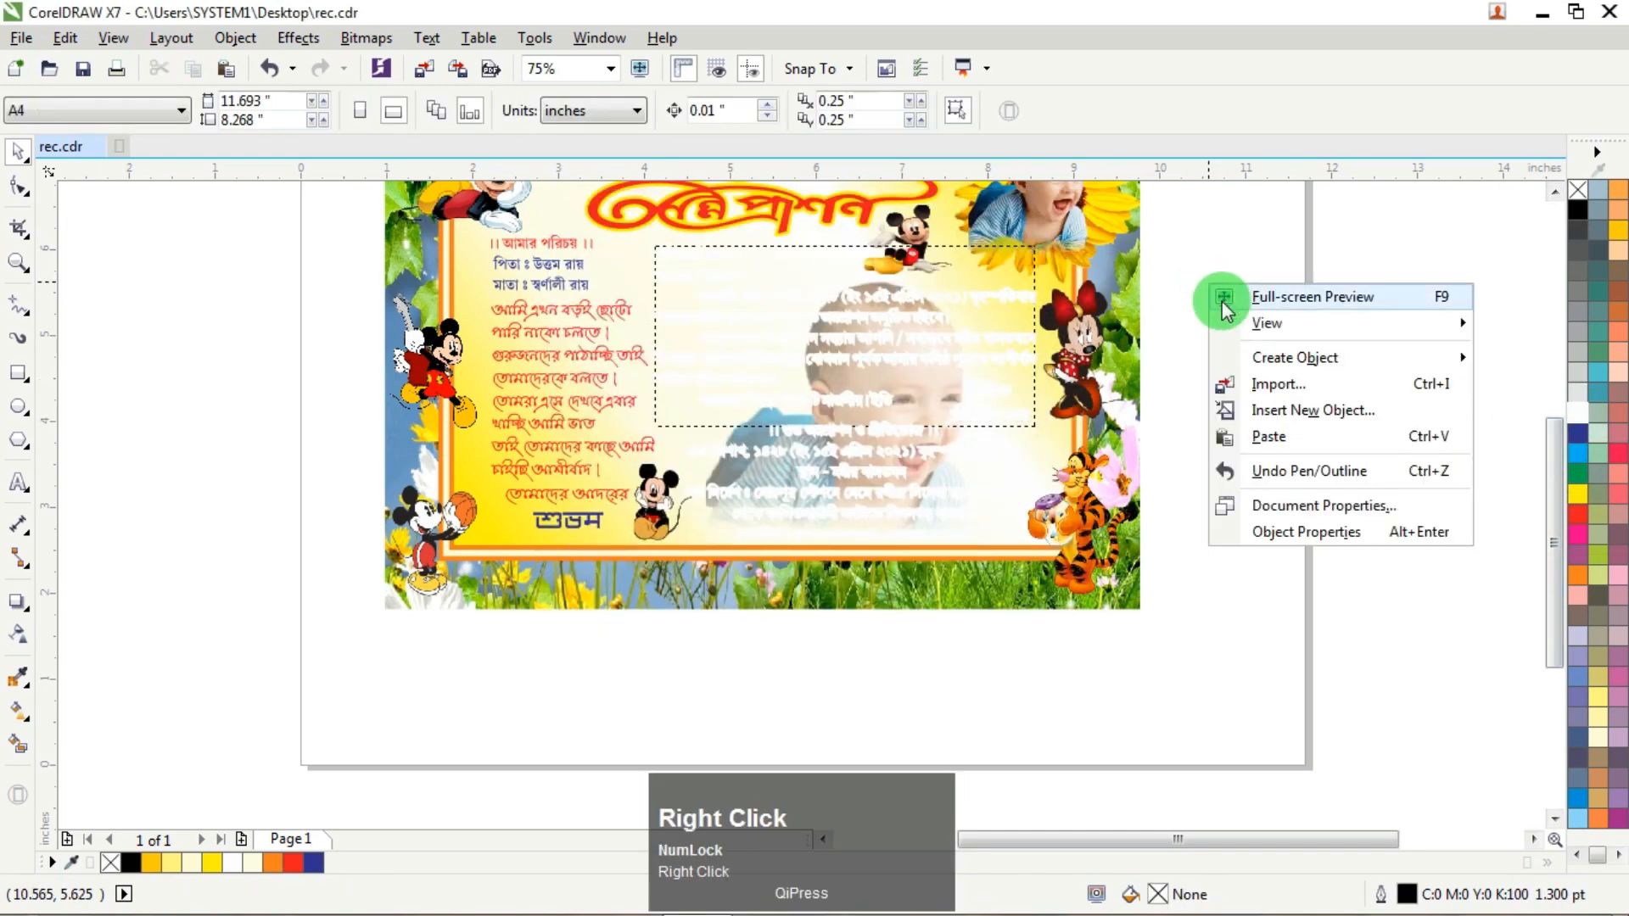
pyautogui.click(1270, 436)
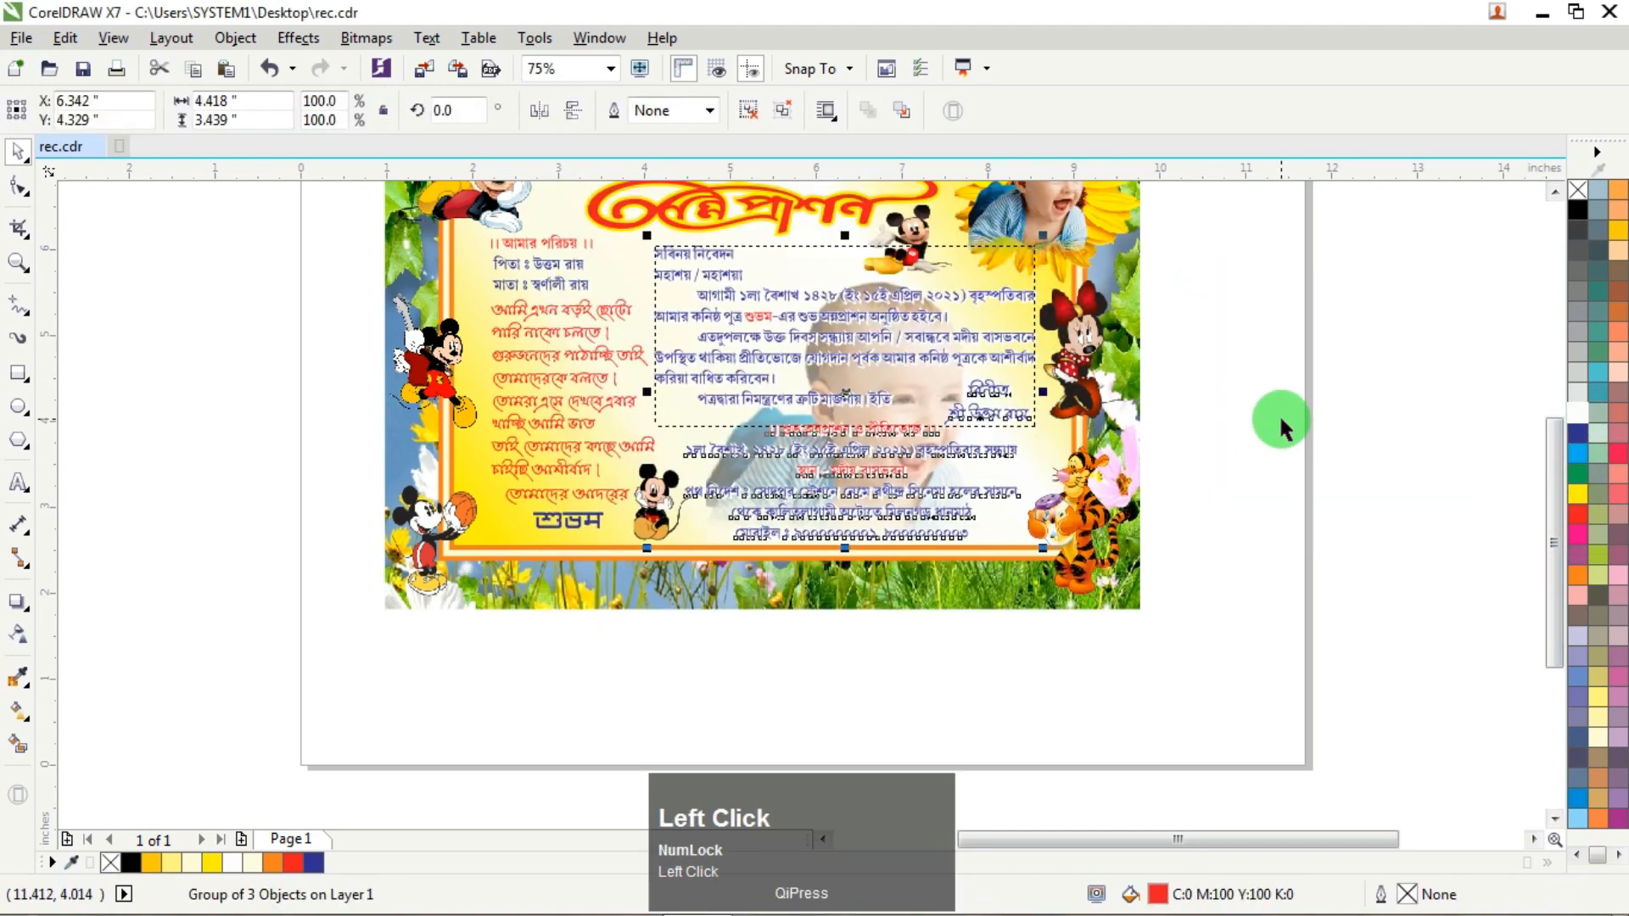
pyautogui.click(1280, 418)
# Step: Examine the white-edged texts and the overall card layout, up close and as a whole
pyautogui.scroll(1, 860, 470)
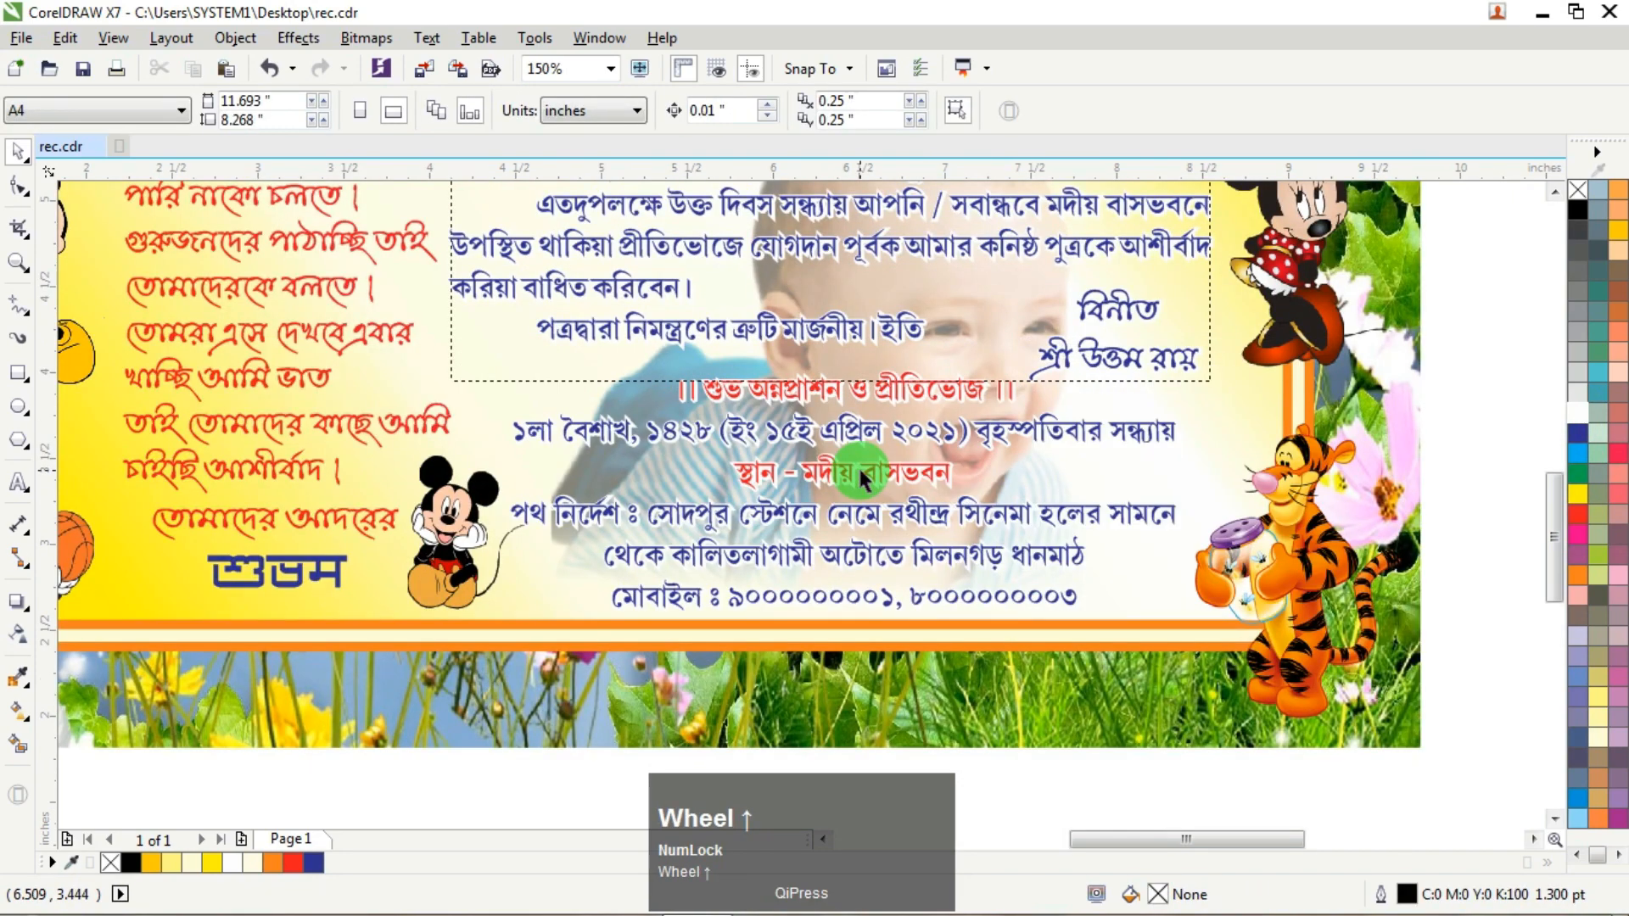
pyautogui.click(1554, 193)
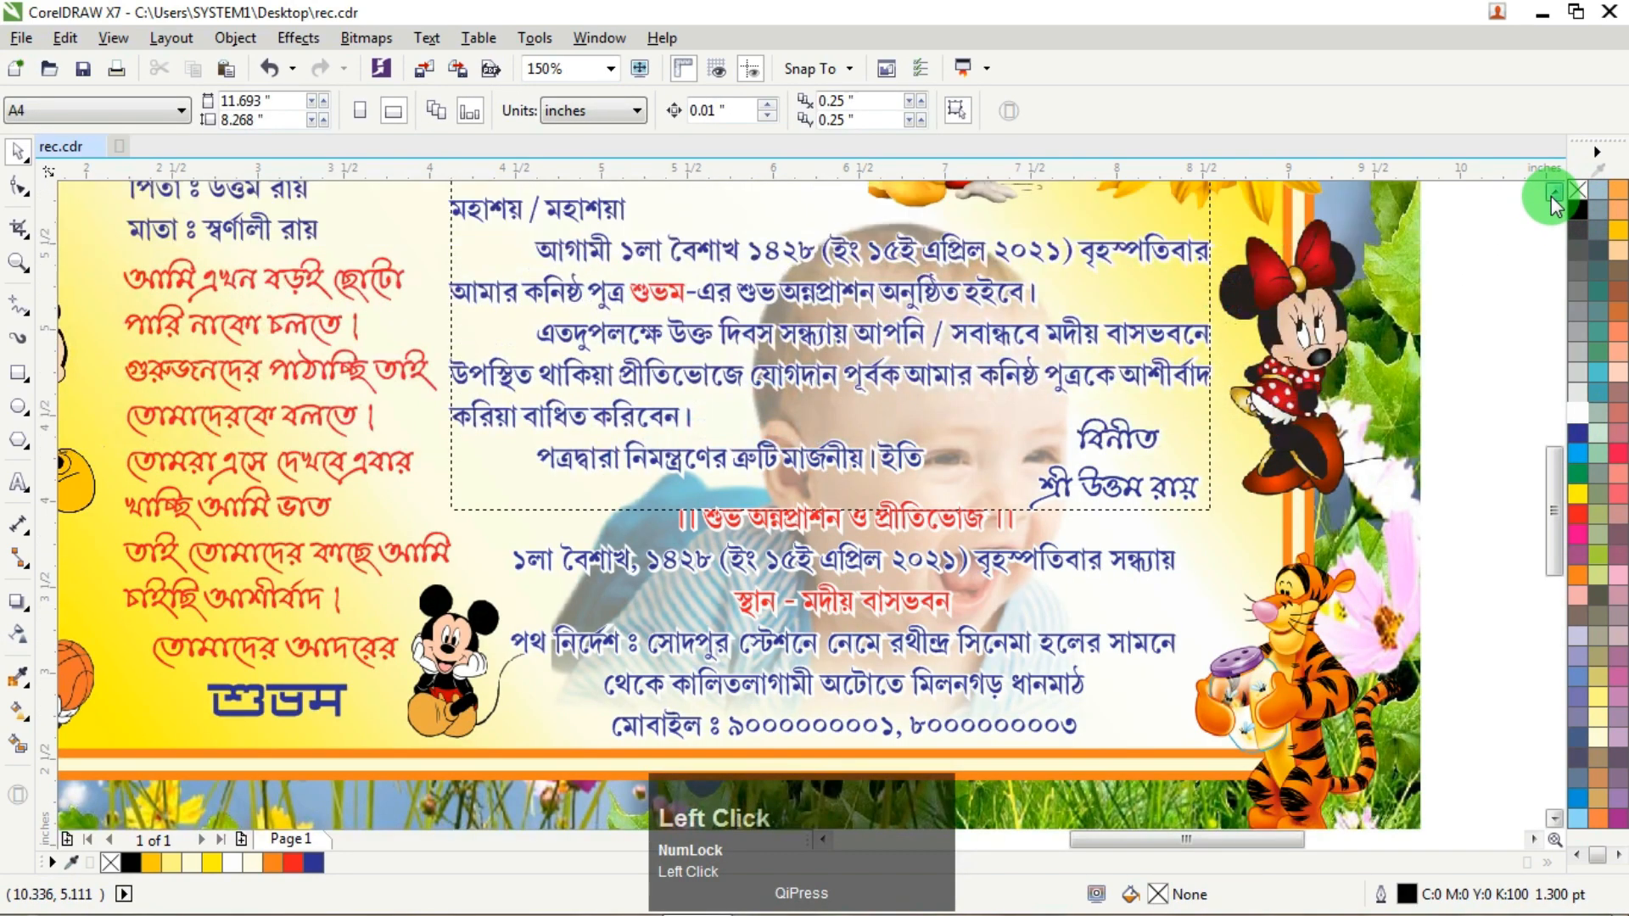
pyautogui.click(1552, 195)
pyautogui.click(1553, 195)
pyautogui.click(1553, 195)
pyautogui.click(1552, 195)
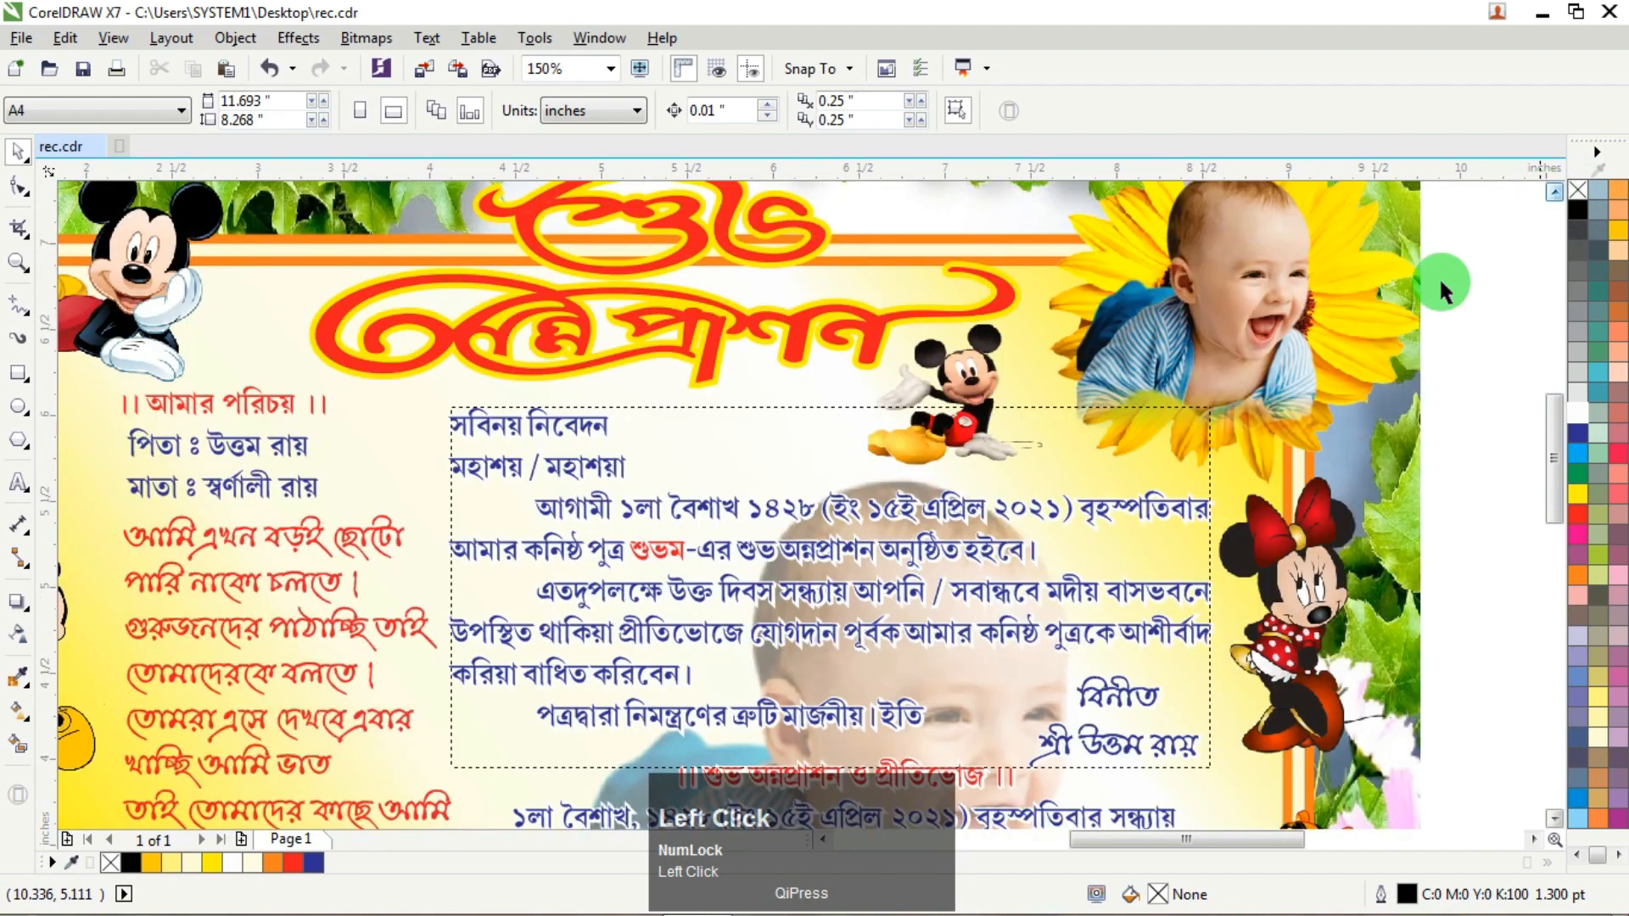
pyautogui.scroll(-2, 1067, 416)
pyautogui.click(1360, 353)
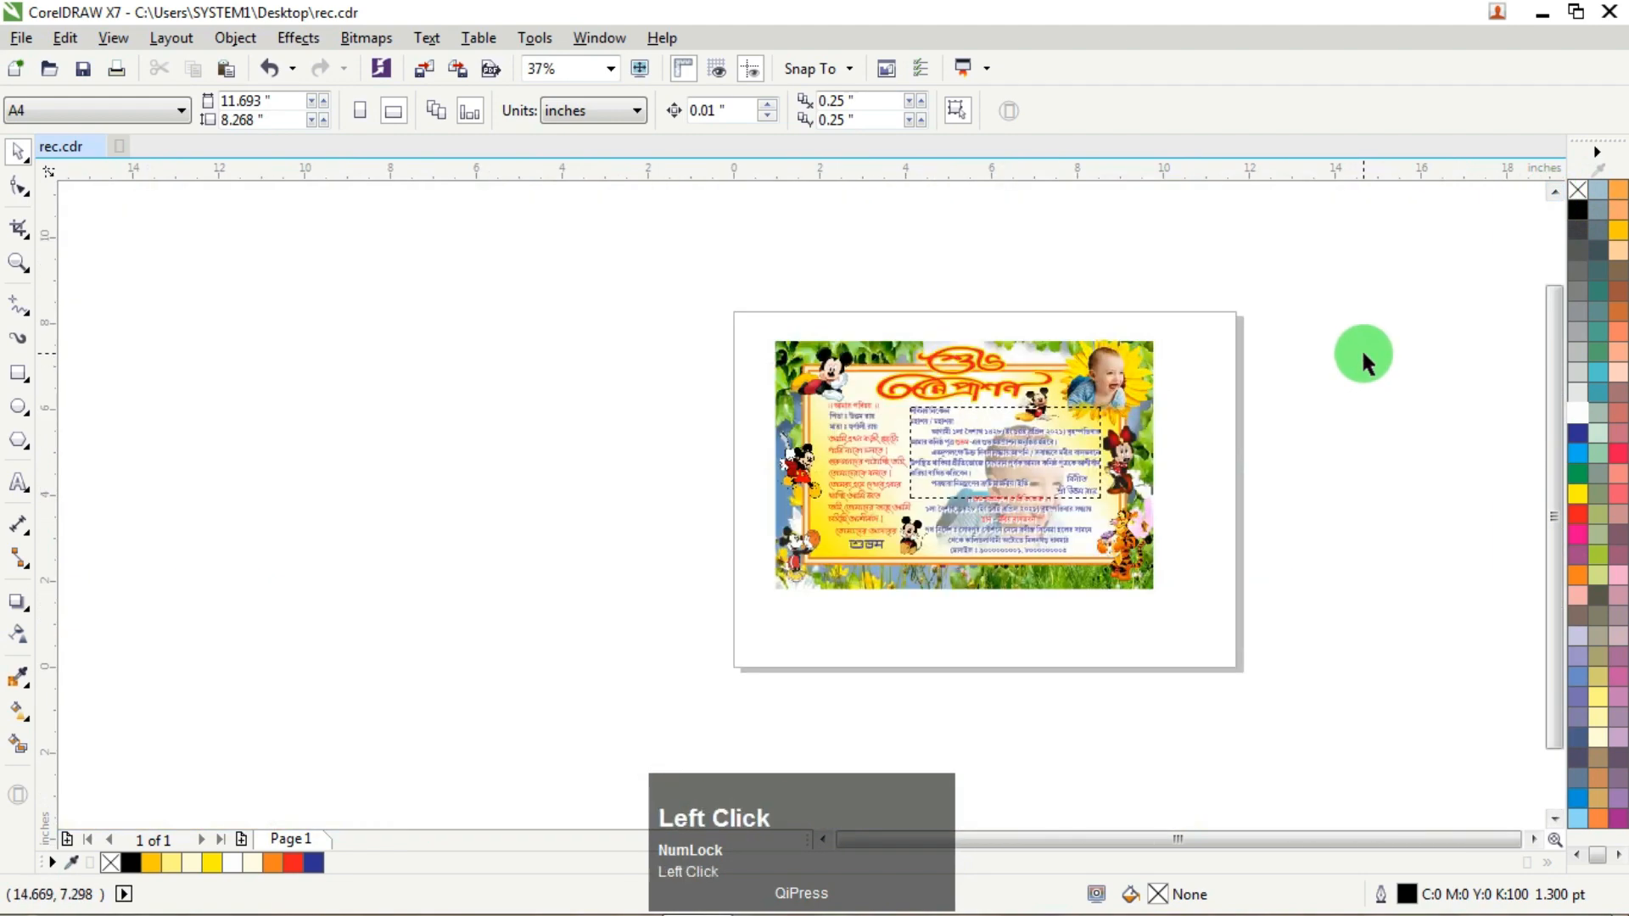
pyautogui.scroll(1, 1060, 577)
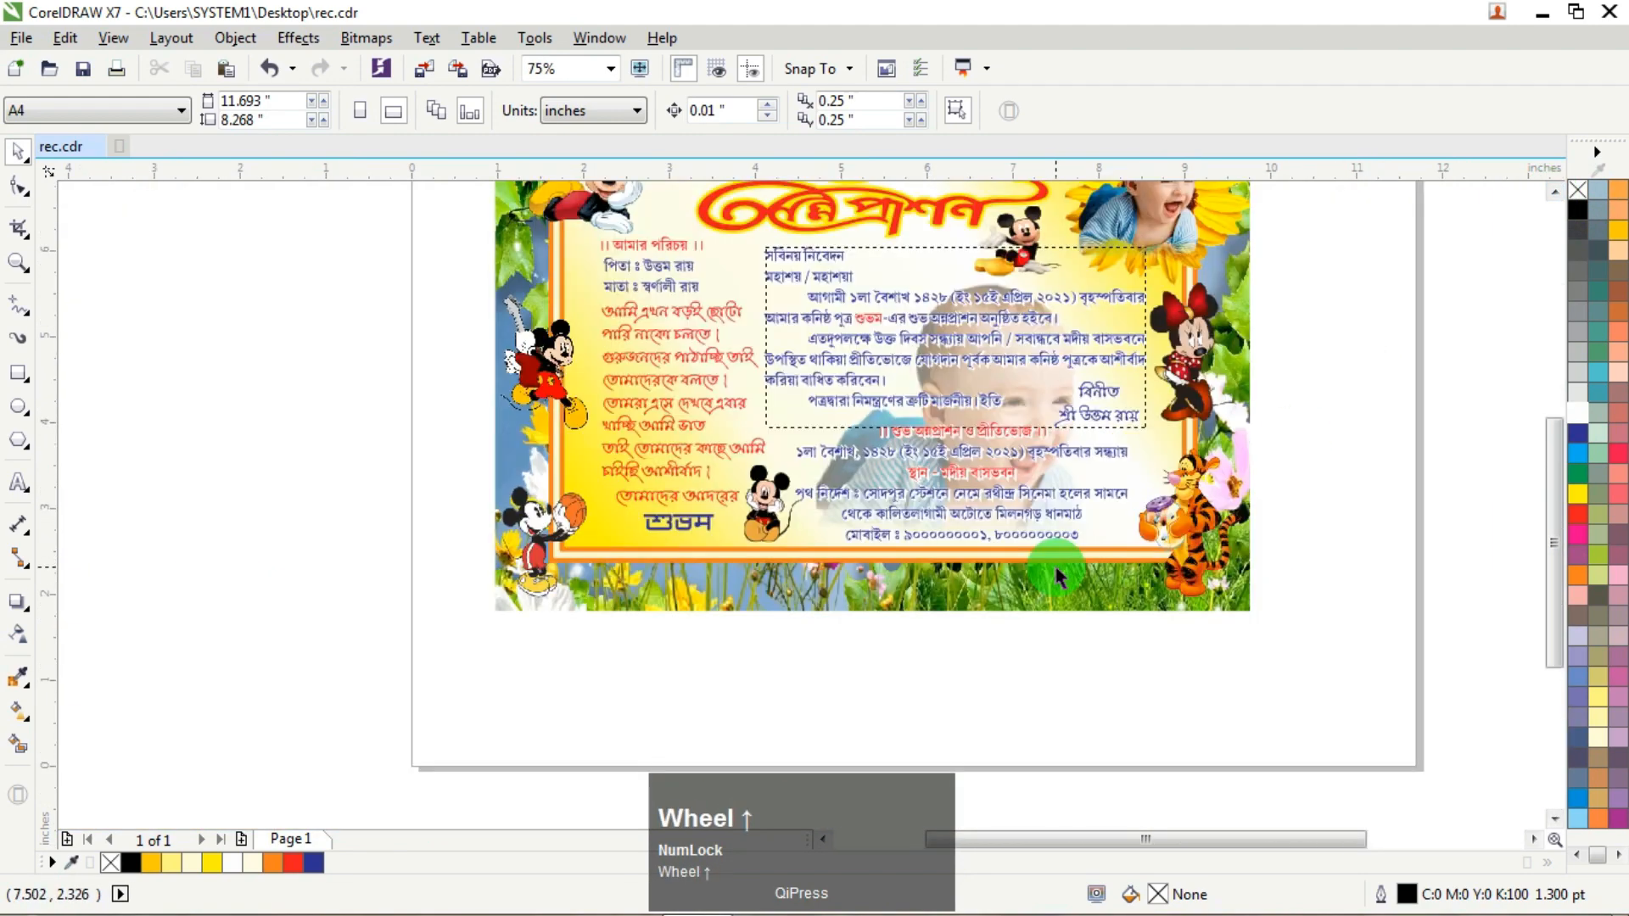
pyautogui.scroll(1, 741, 516)
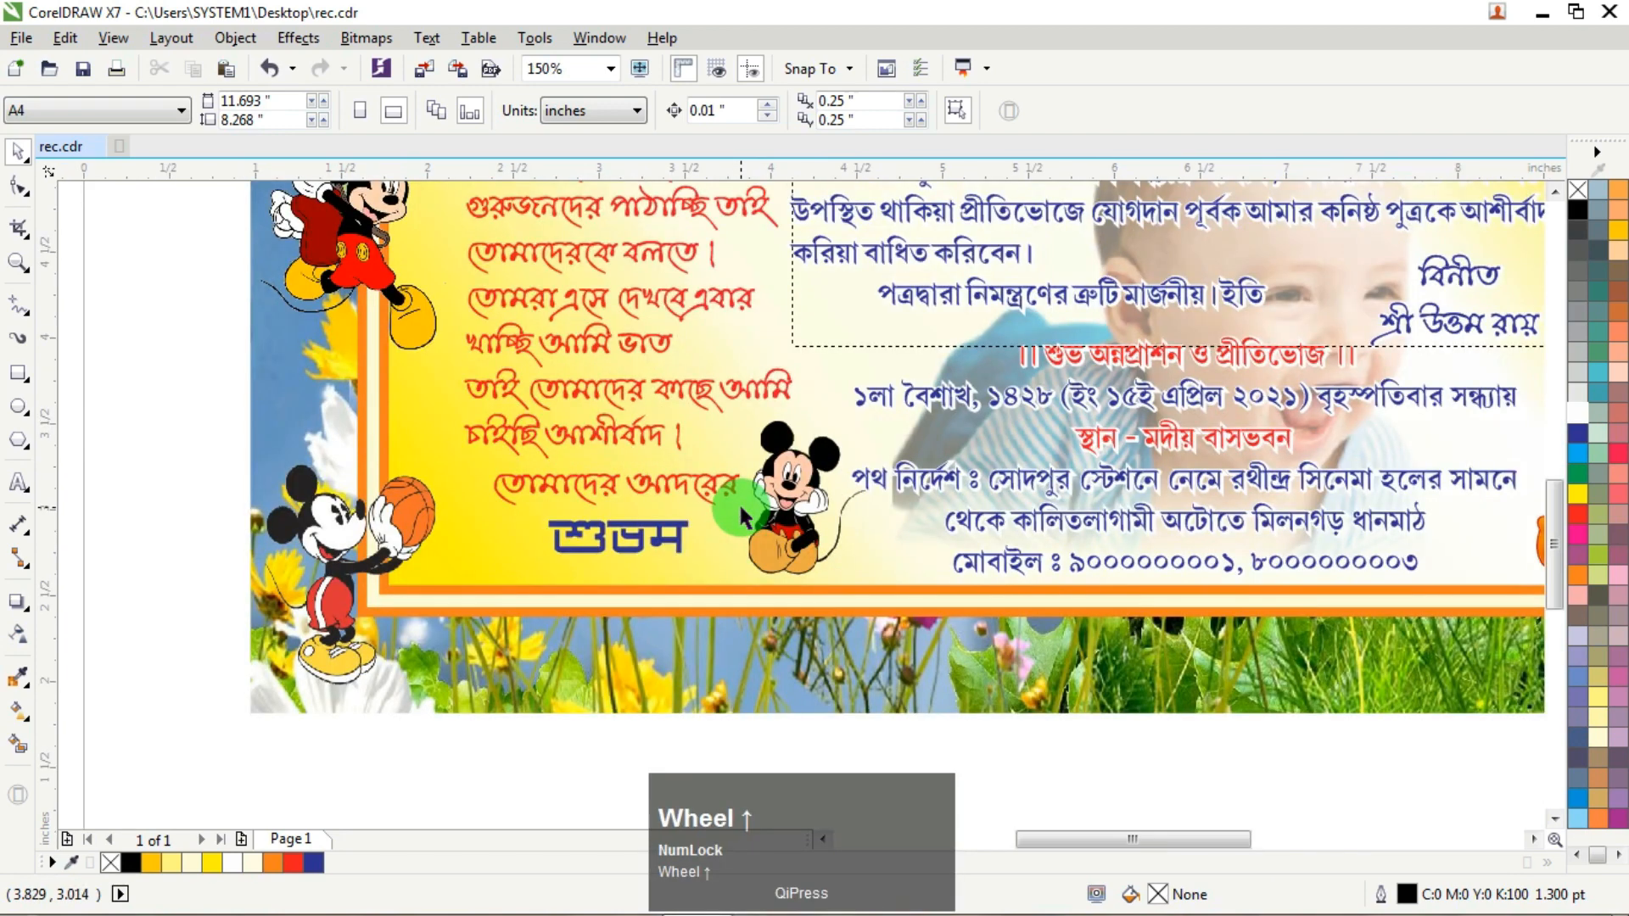
pyautogui.scroll(-2, 741, 516)
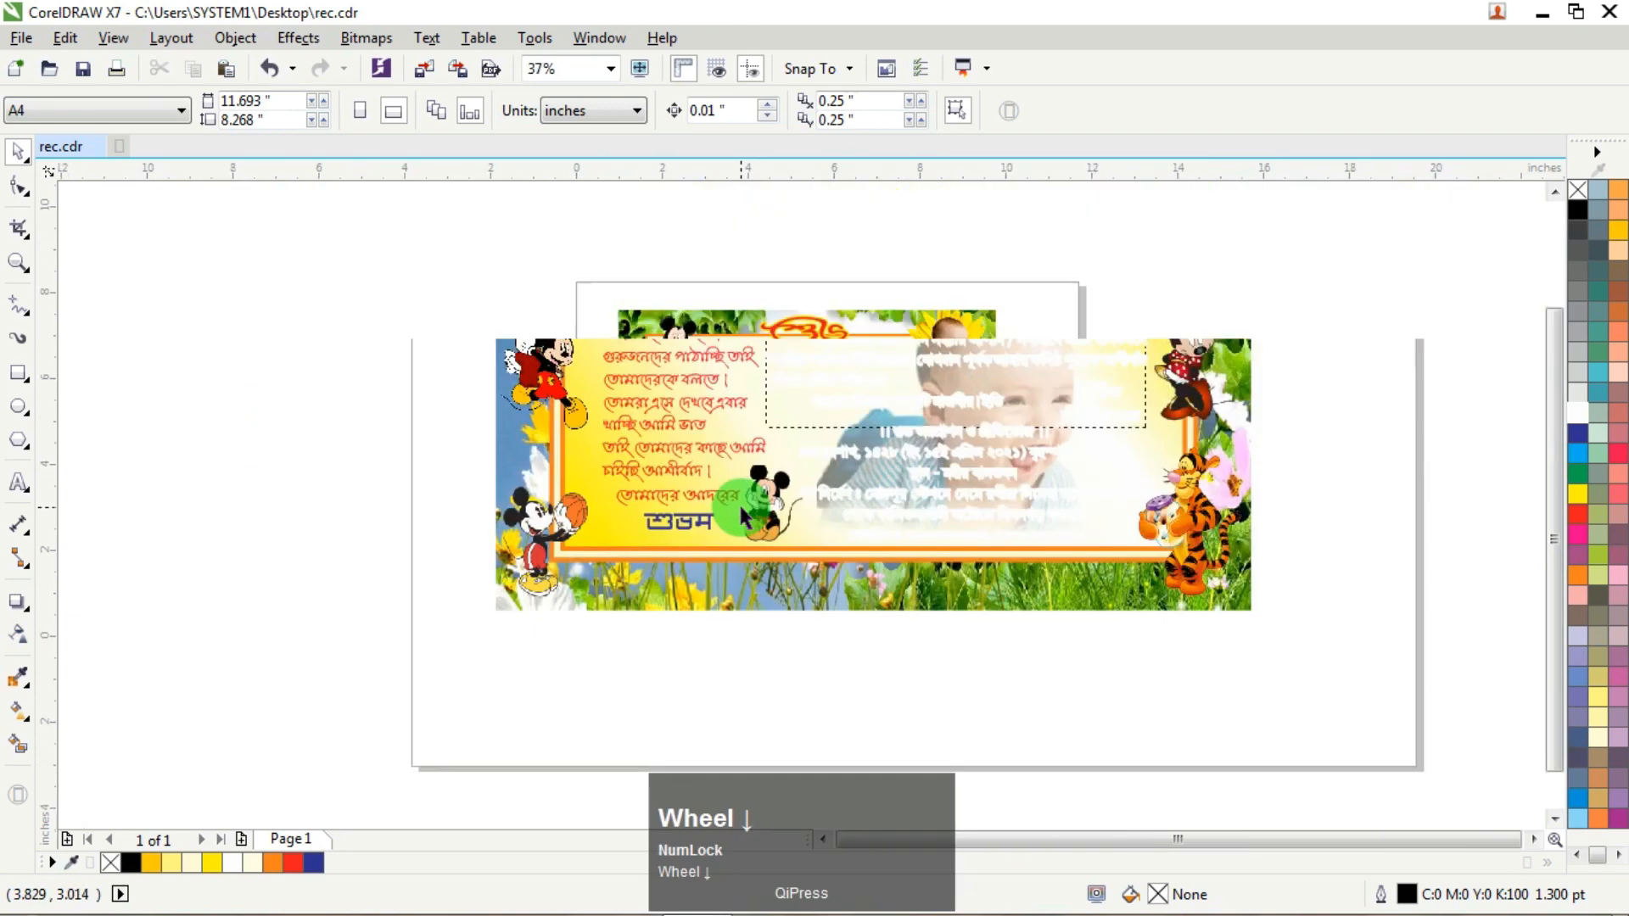
pyautogui.scroll(1, 820, 385)
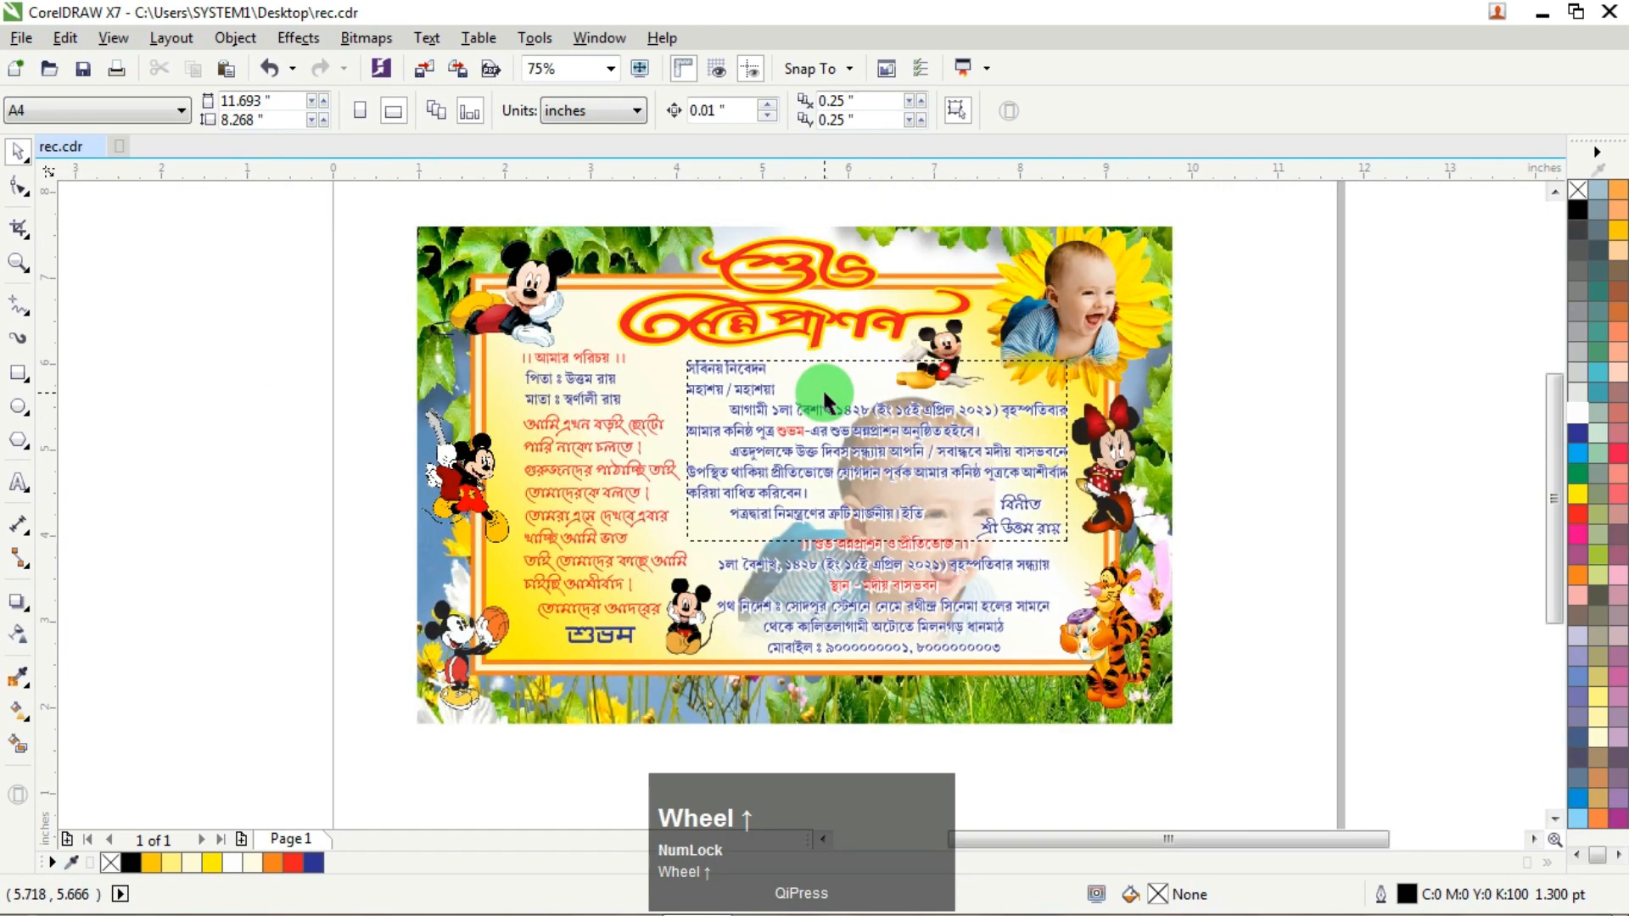
# Step: Widen the Tigger picture toward the event-details text to about 1.44 inches
pyautogui.click(1339, 412)
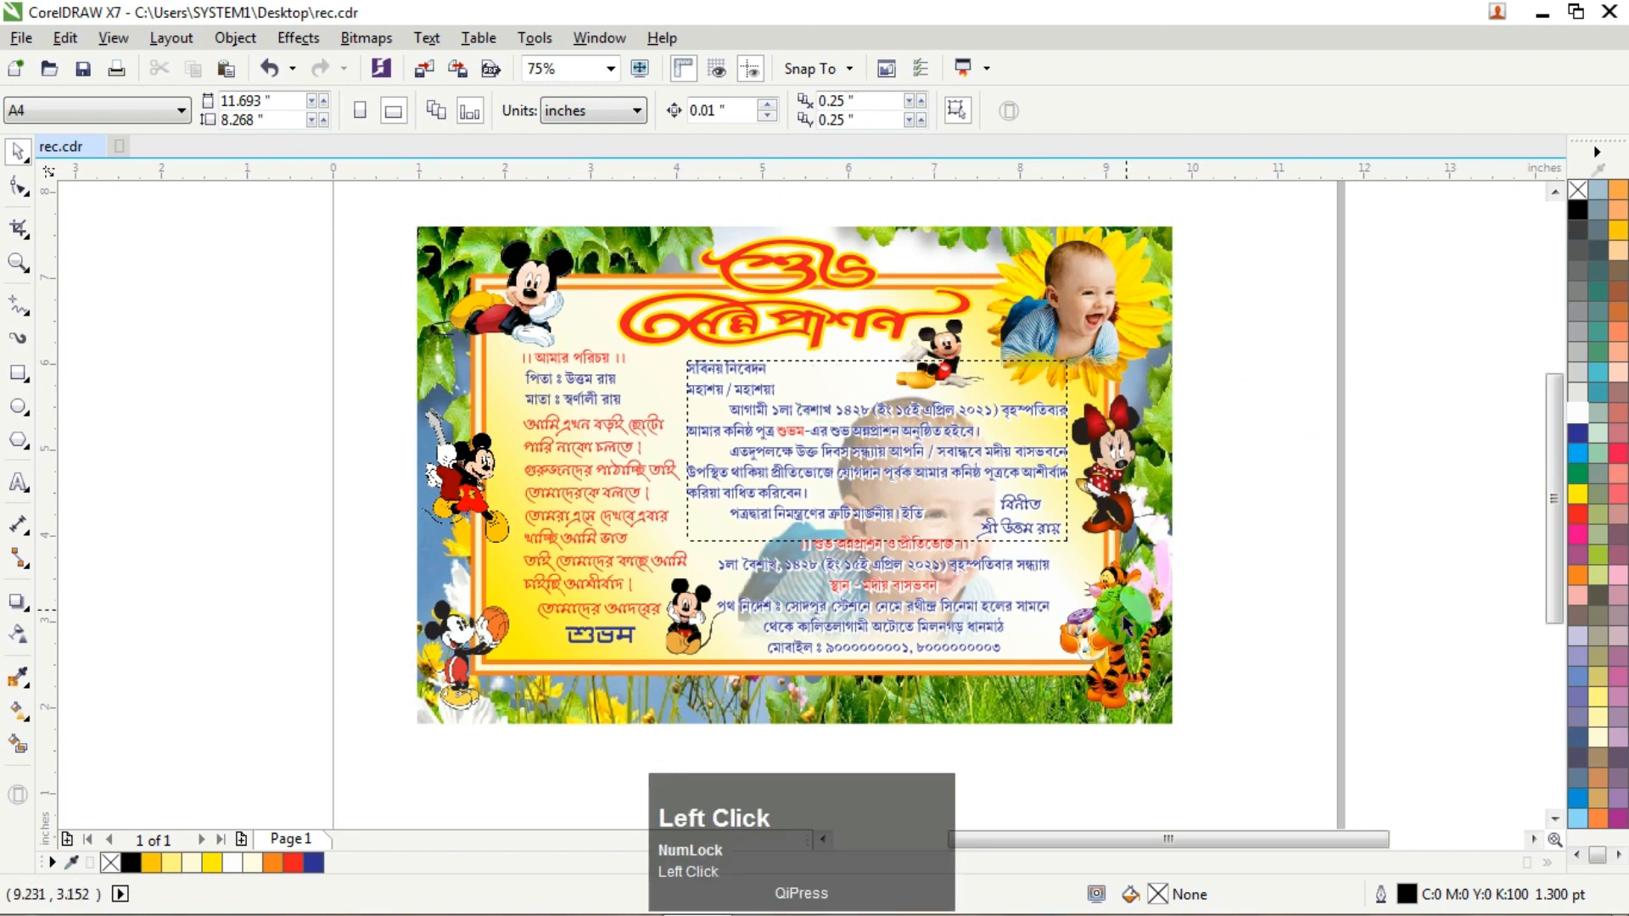
pyautogui.scroll(2, 1108, 624)
pyautogui.keyDown('ctrl'); pyautogui.click(1110, 609); pyautogui.keyUp('ctrl')
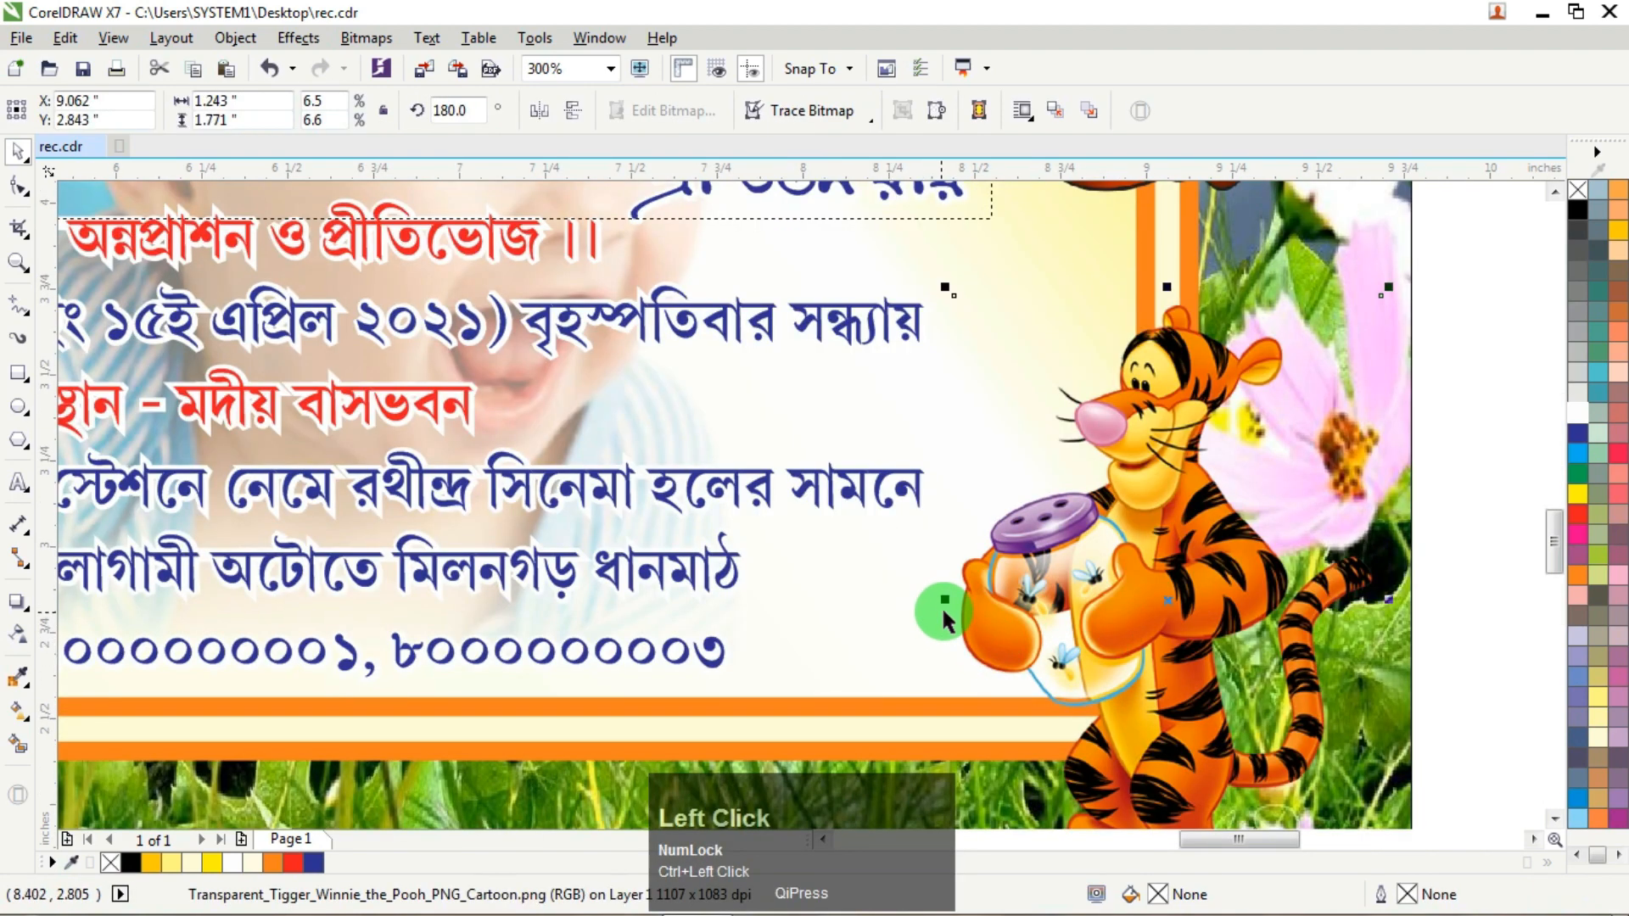
pyautogui.moveTo(943, 603); pyautogui.dragTo(875, 607)
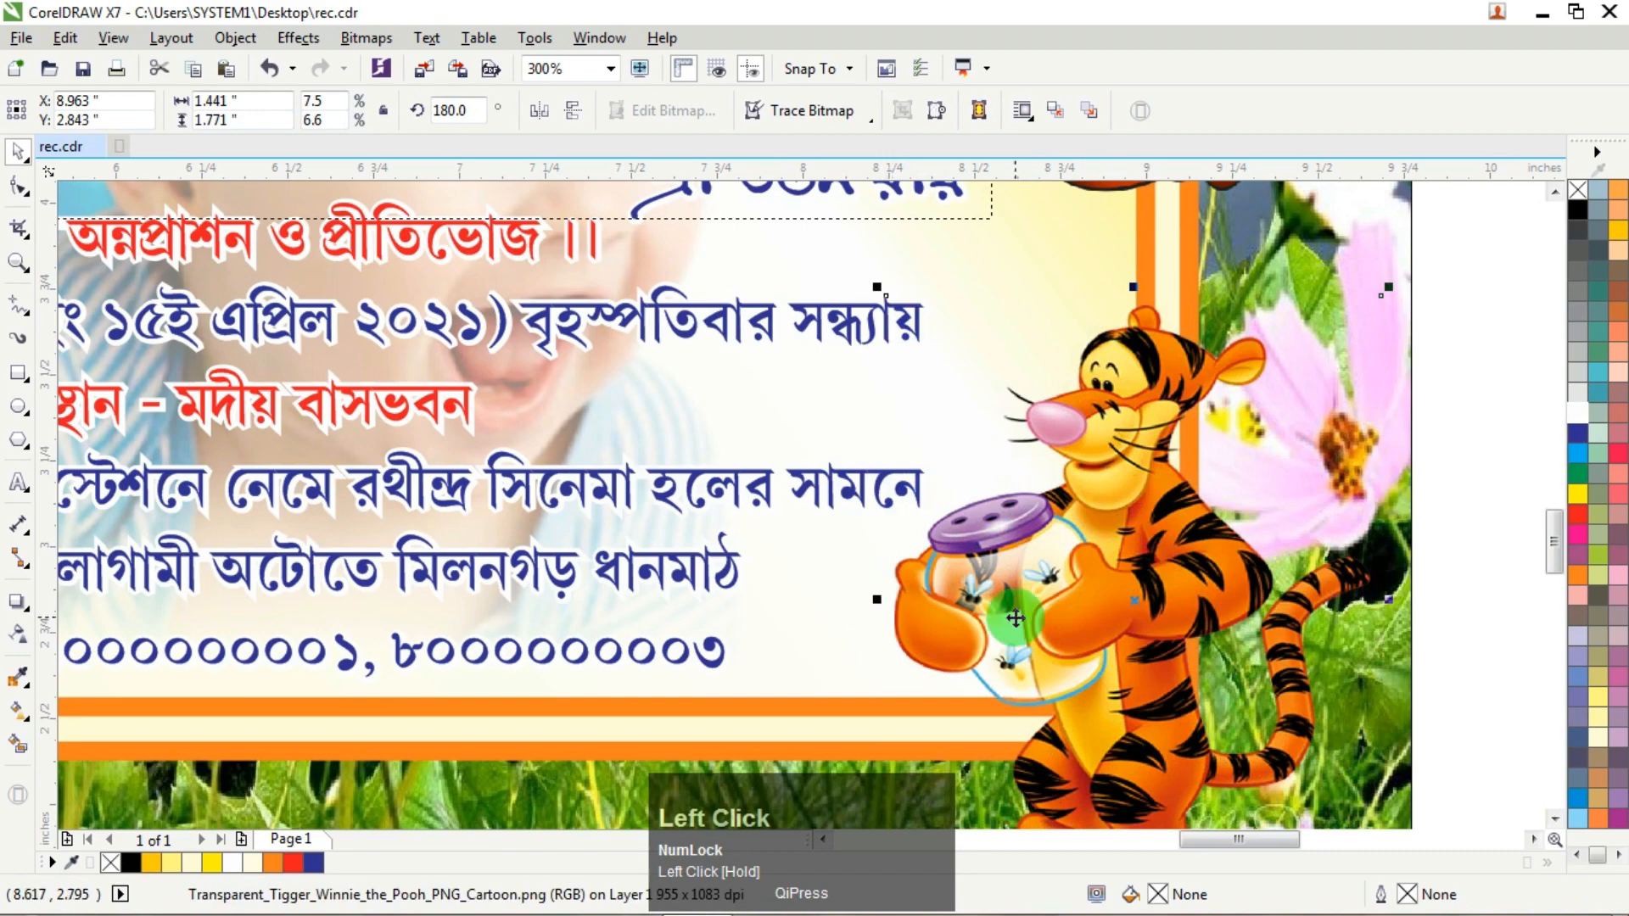
pyautogui.scroll(-2, 1162, 601)
pyautogui.click(1315, 492)
# Step: Frame the whole card closely in view to review the finished layout
pyautogui.scroll(-1, 1315, 492)
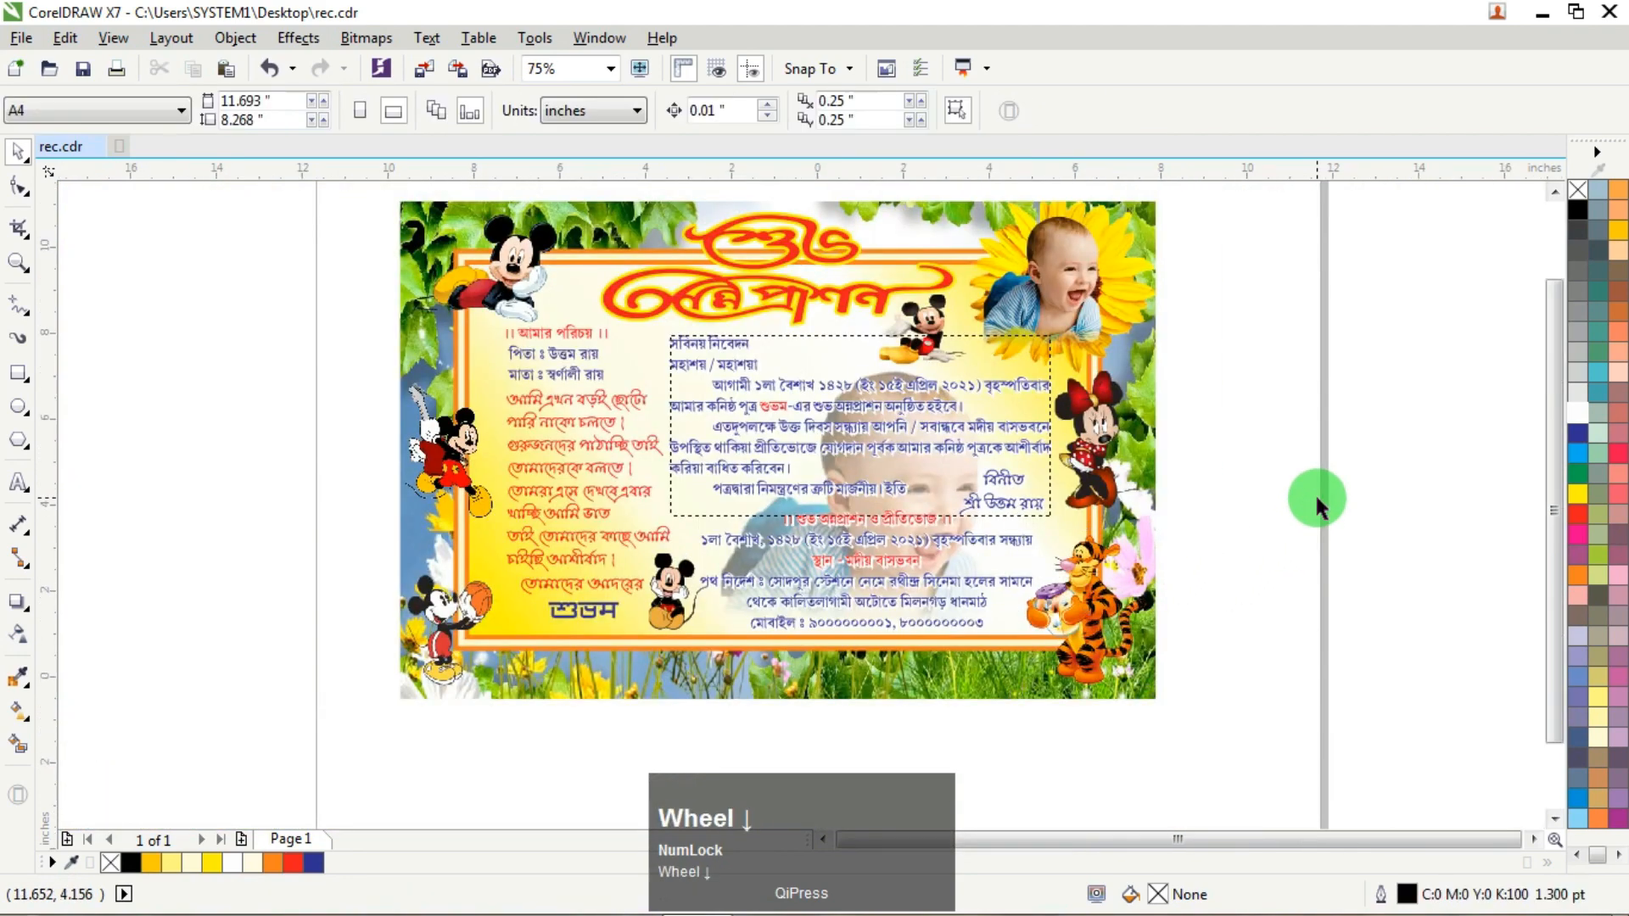
pyautogui.click(17, 263)
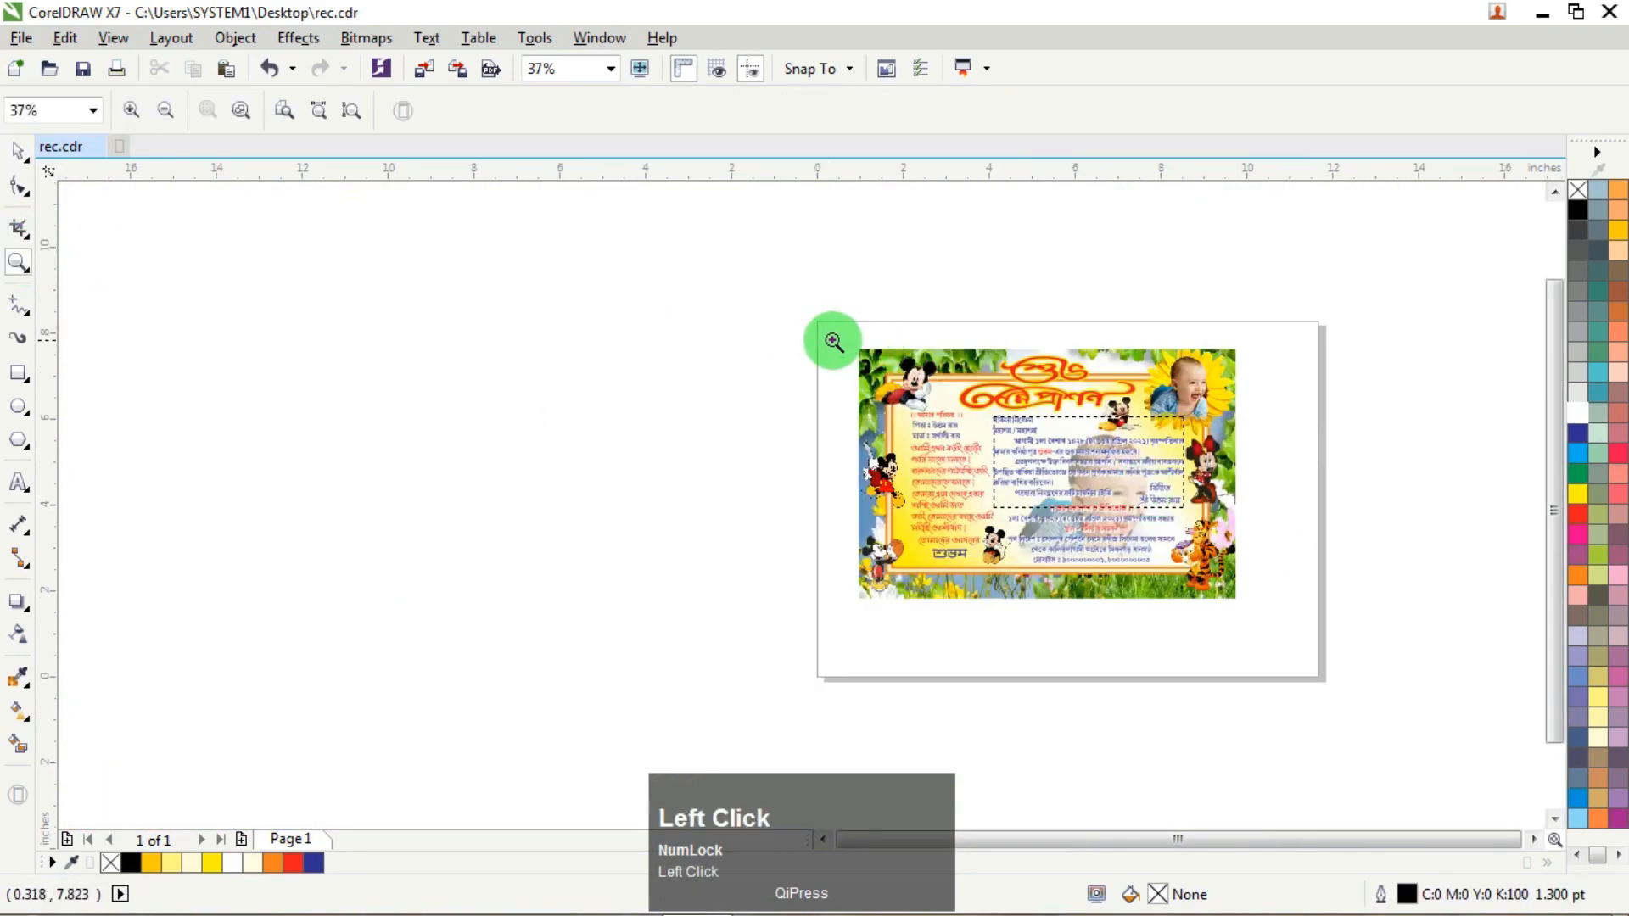
pyautogui.moveTo(830, 341); pyautogui.dragTo(1253, 609)
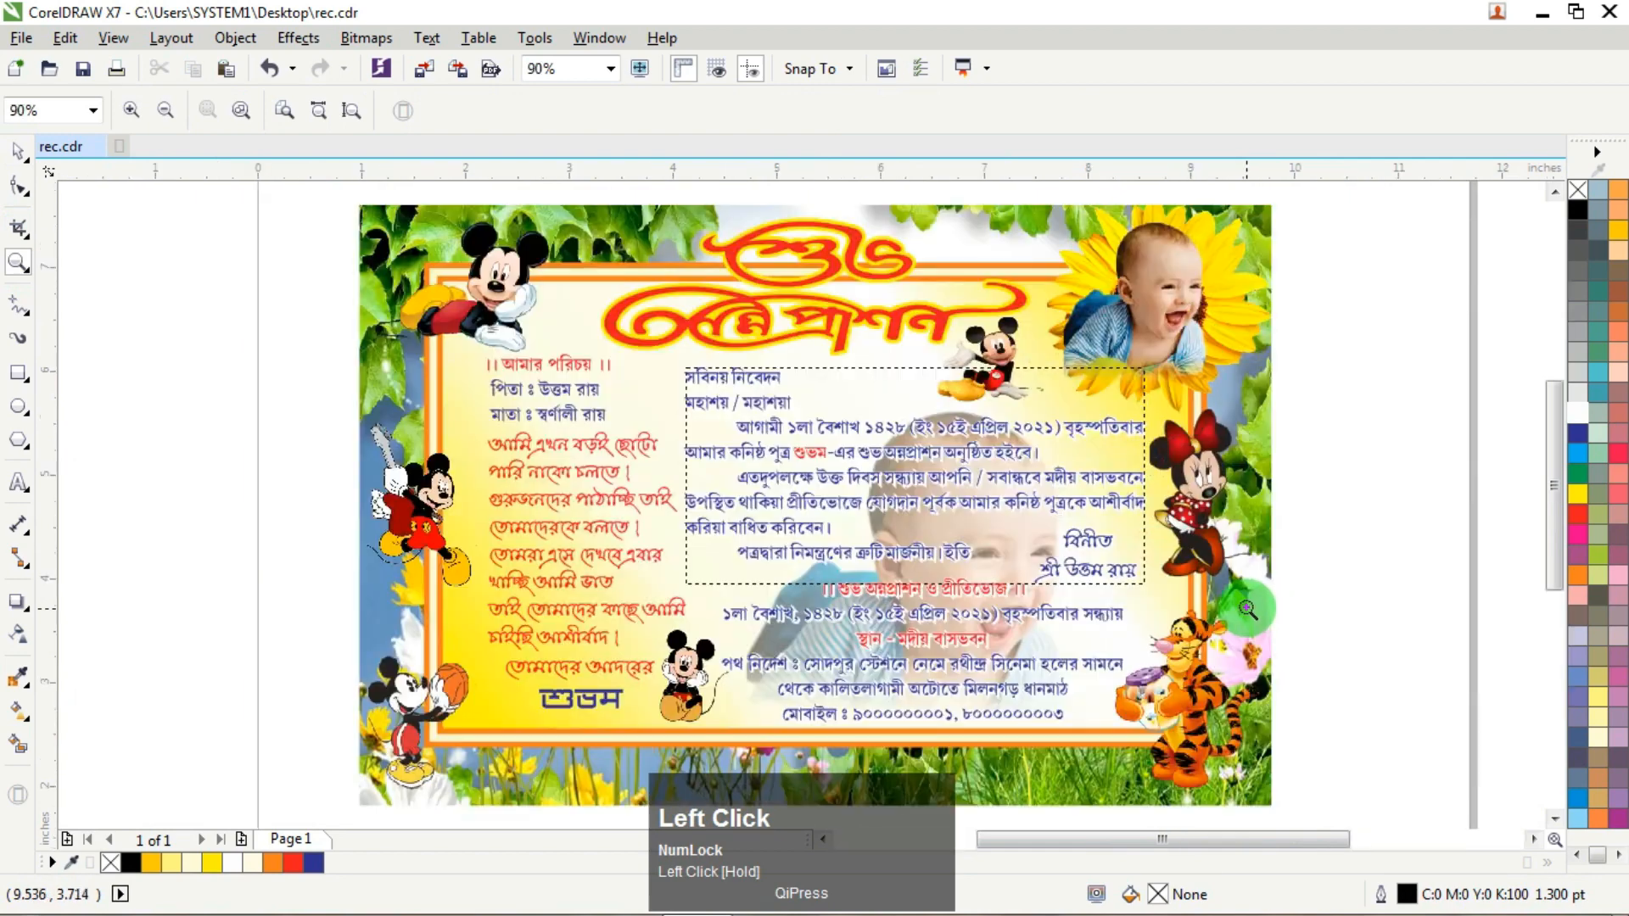
pyautogui.click(16, 150)
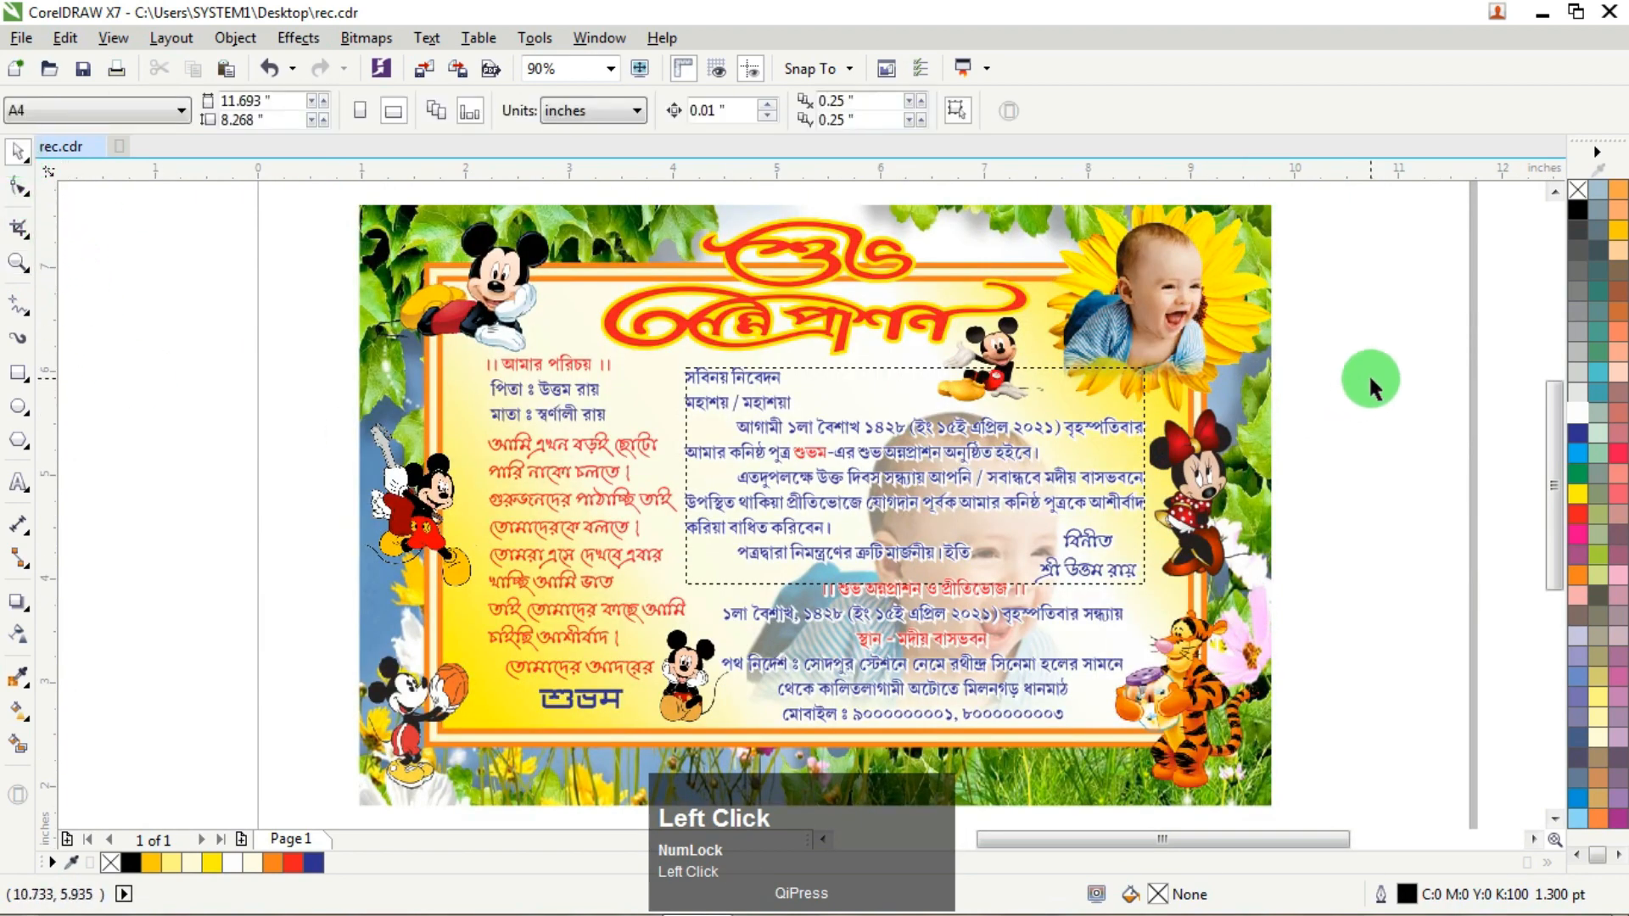